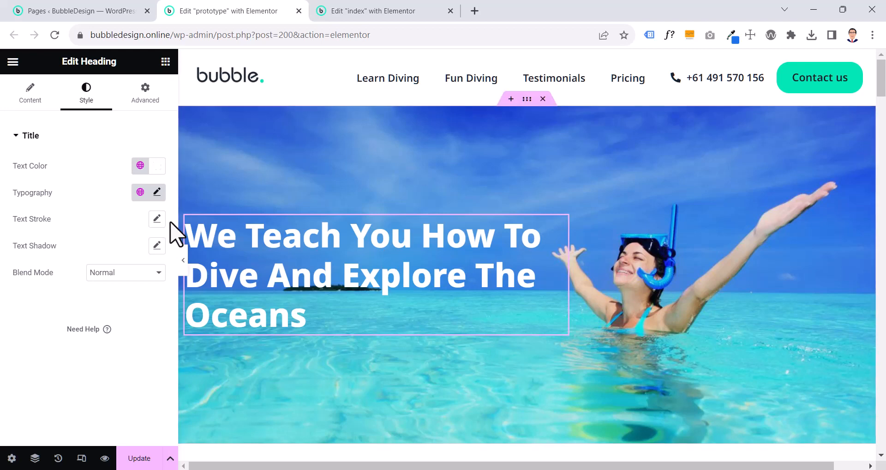
# Open the typography settings of the prototype page's hero heading and examine its options
pyautogui.click(156, 194)
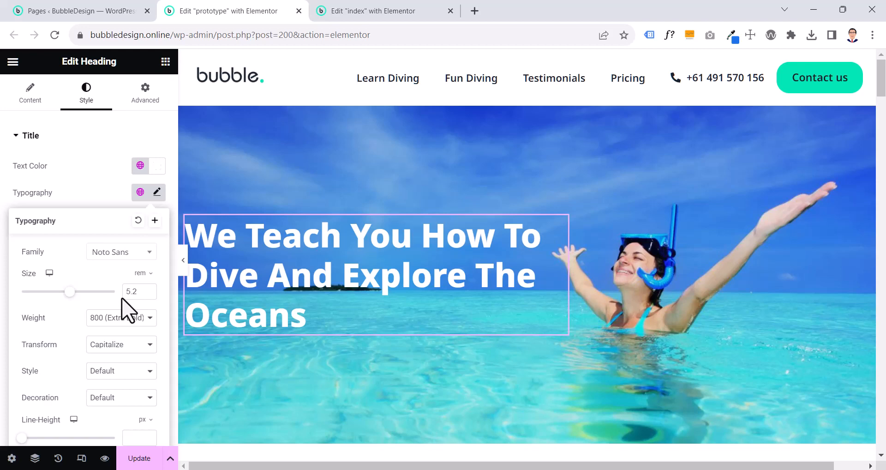
pyautogui.scroll(-2, 71, 356)
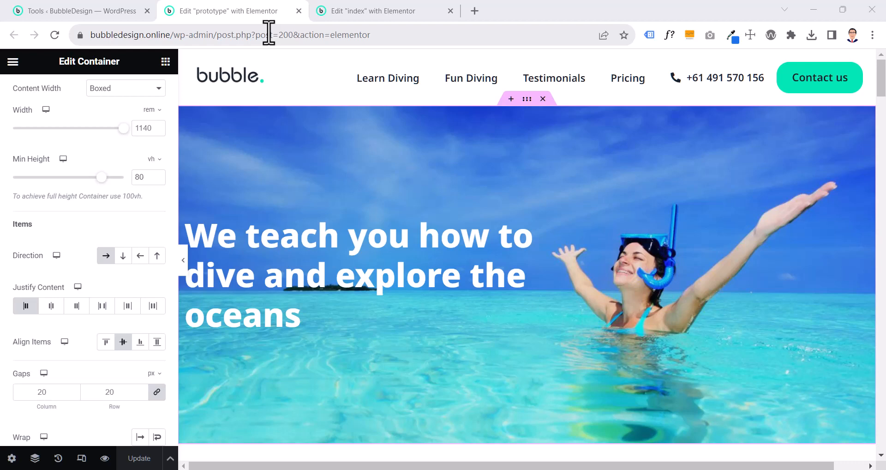
# Add a new row-direction container to the empty index page below the header
pyautogui.click(353, 11)
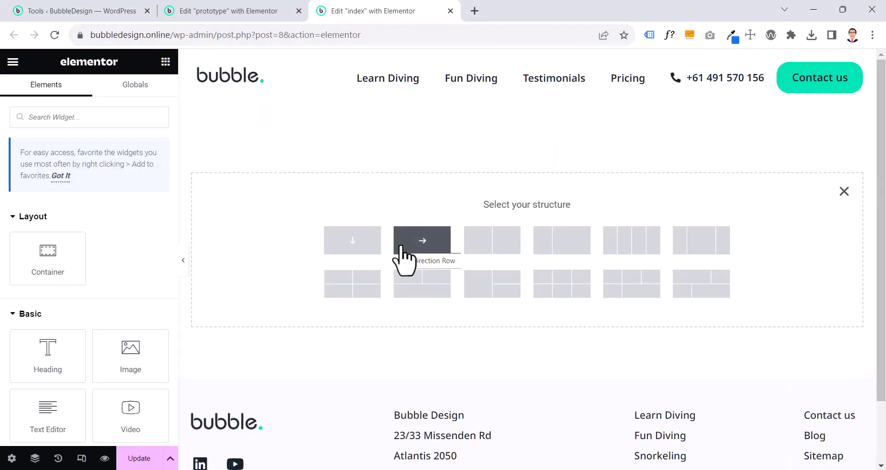
pyautogui.click(842, 192)
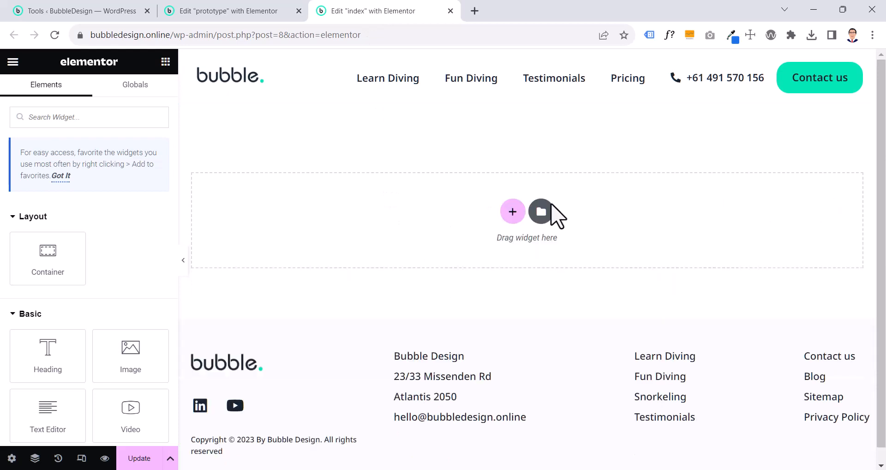
pyautogui.click(512, 212)
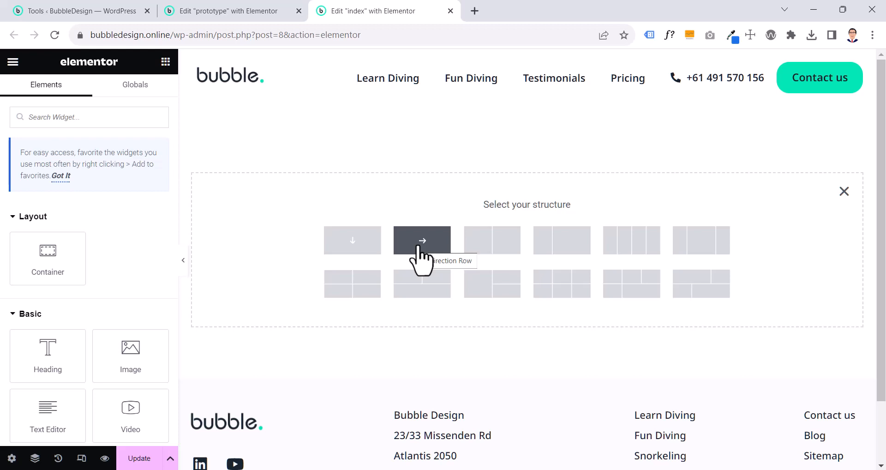
pyautogui.click(254, 12)
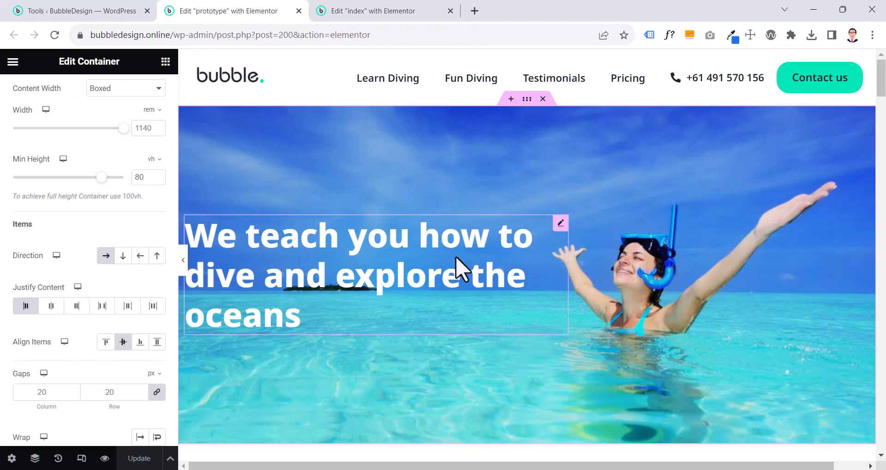
pyautogui.click(367, 10)
pyautogui.click(422, 240)
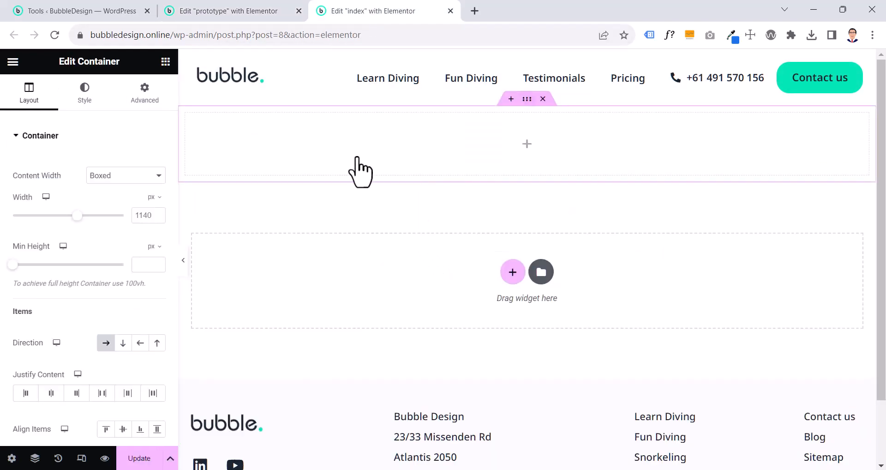
# Examine the header container's layout settings in the prototype, including its width and minimum height, and return to editing the page
pyautogui.click(246, 13)
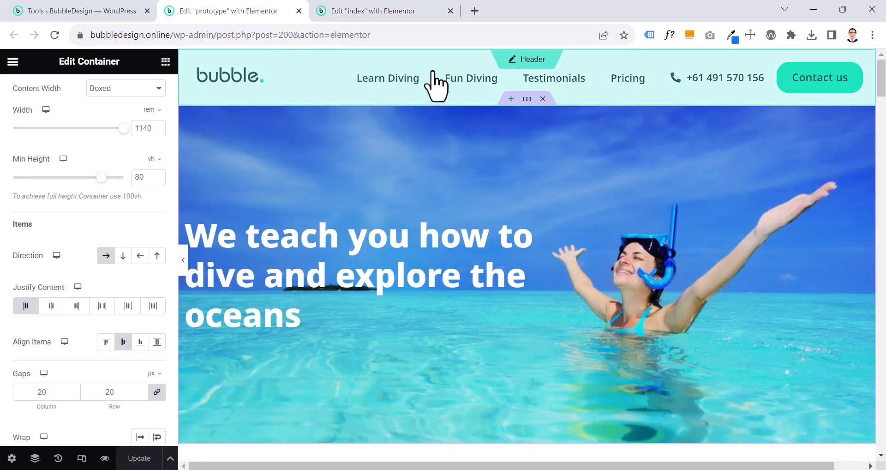
pyautogui.click(527, 99)
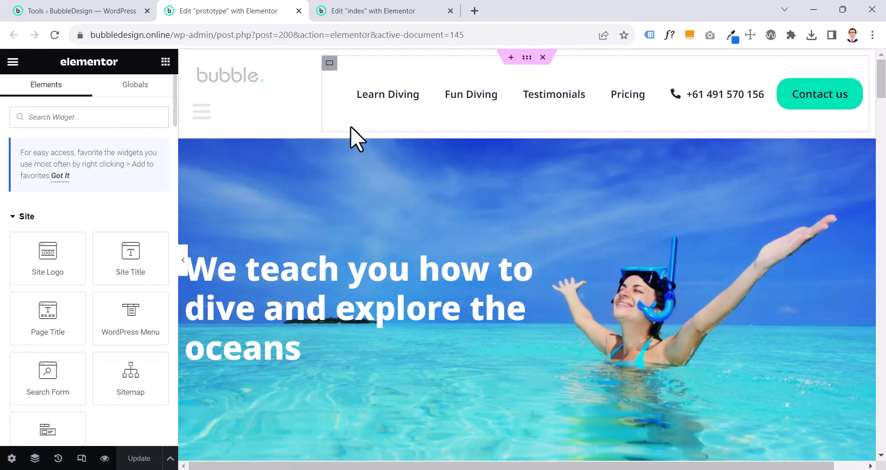
pyautogui.click(354, 140)
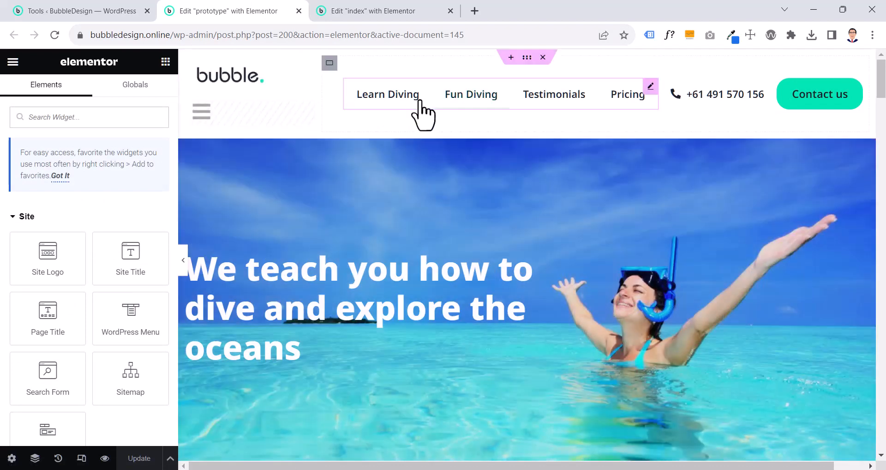
pyautogui.click(526, 58)
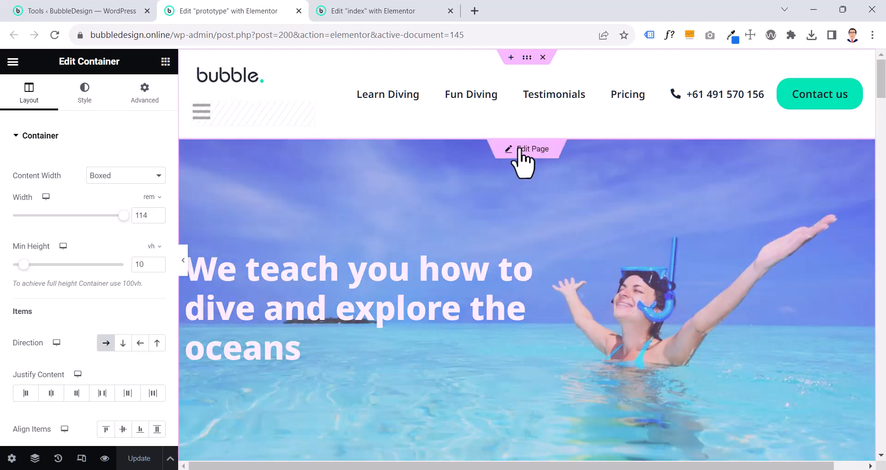
pyautogui.click(519, 149)
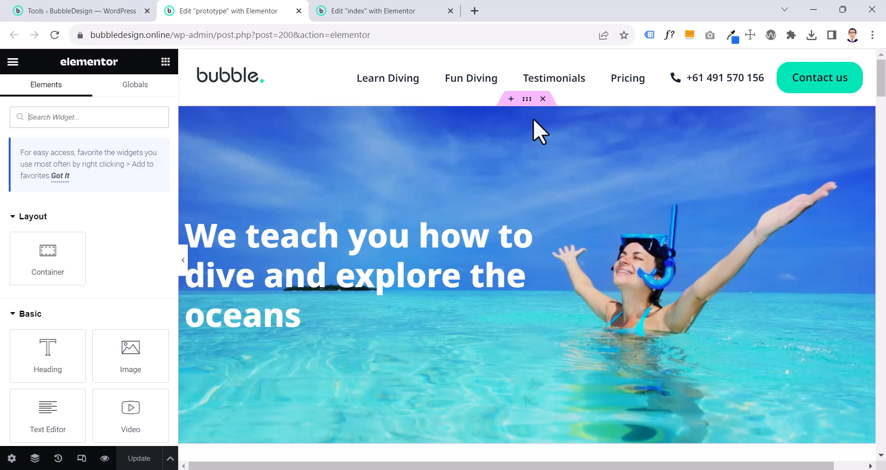
# Set the prototype hero container's boxed width to 114 rem and update the page
pyautogui.click(527, 99)
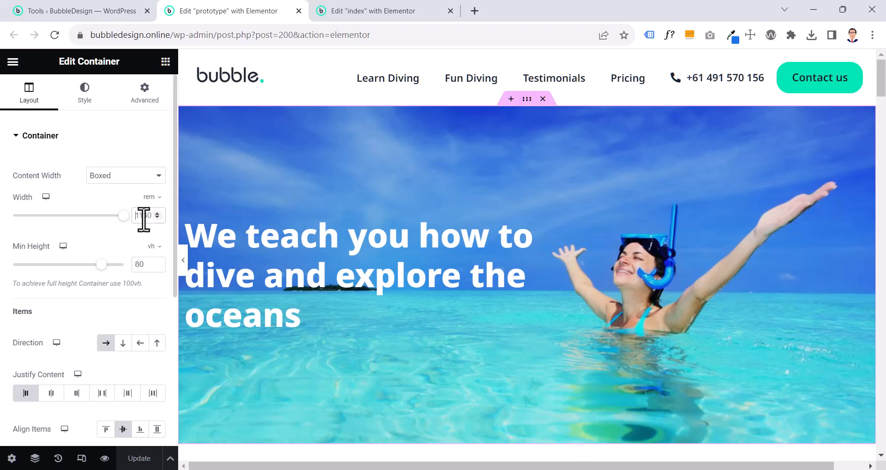
pyautogui.click(149, 197)
pyautogui.click(148, 199)
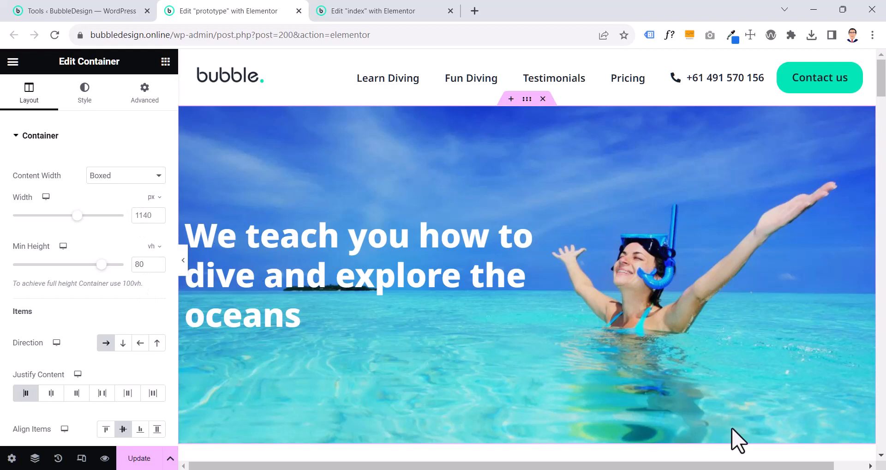
pyautogui.click(771, 443)
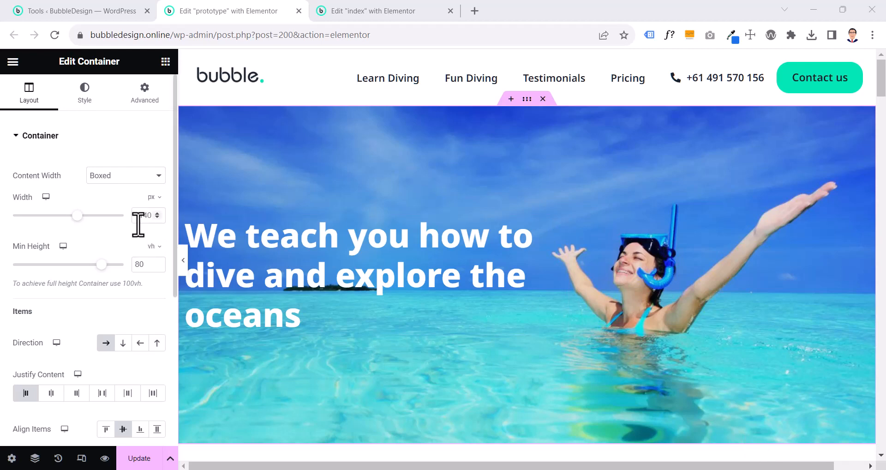
pyautogui.click(153, 202)
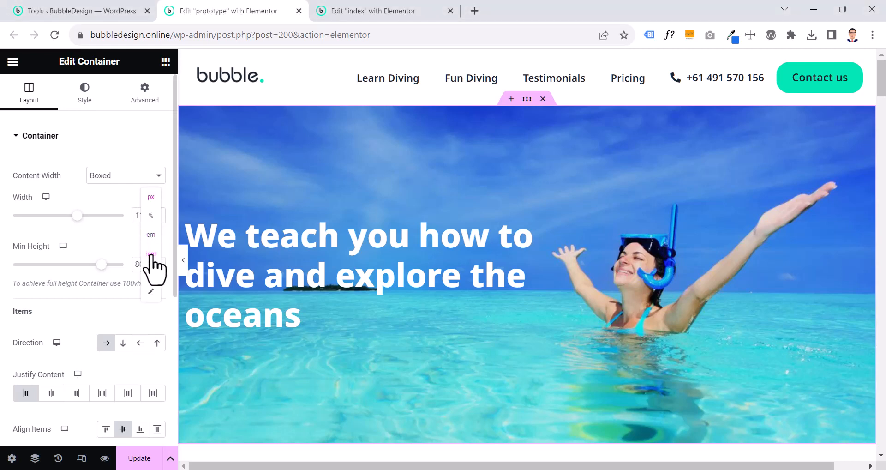
pyautogui.click(154, 253)
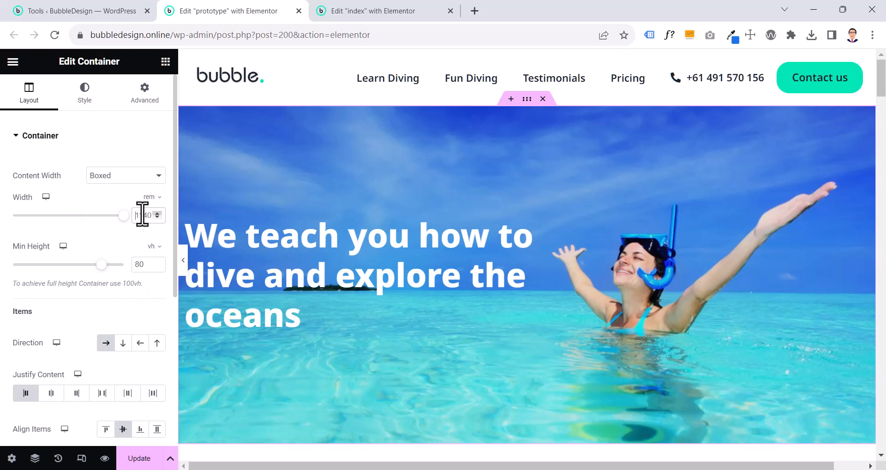
pyautogui.press('BackSpace')
pyautogui.press('BackSpace')
pyautogui.write('4')
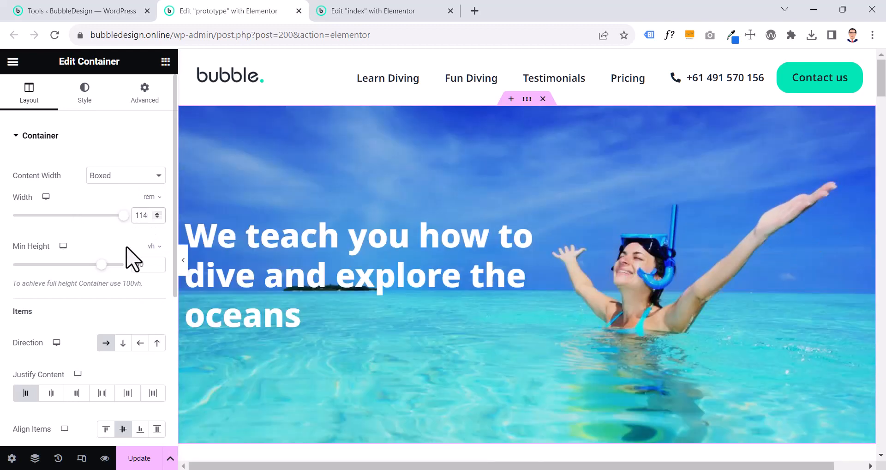
pyautogui.click(147, 458)
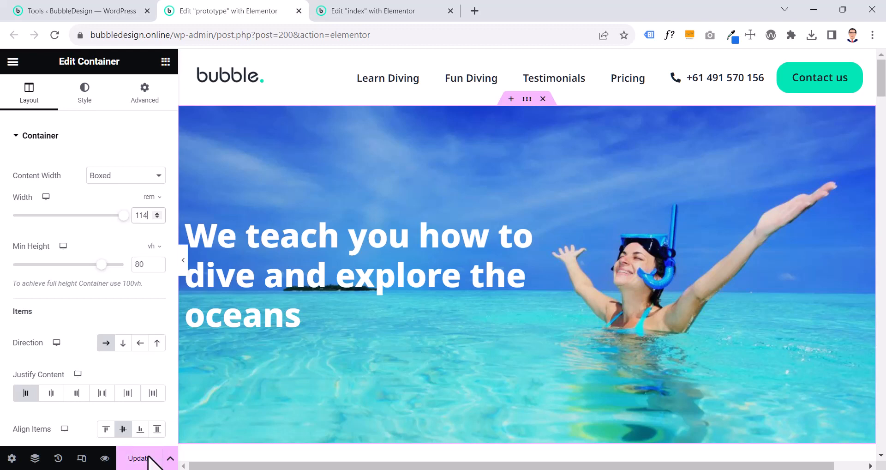
# Set the boxed width of the new container on the index page to 114 rem
pyautogui.click(369, 14)
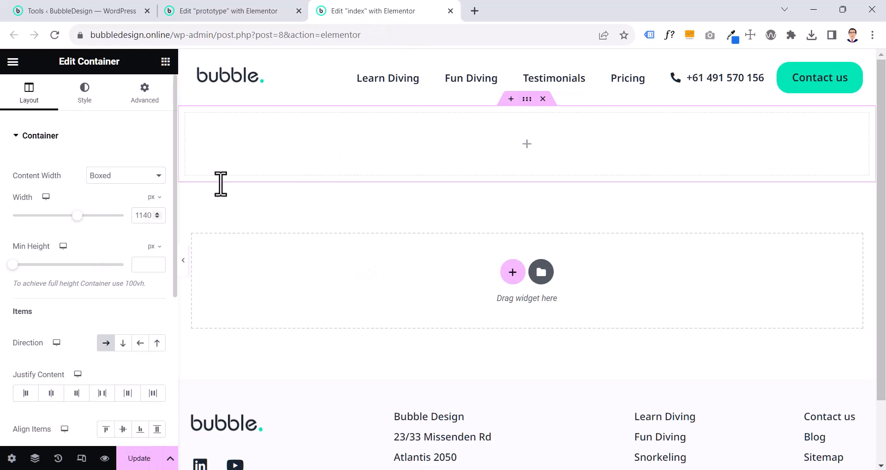
pyautogui.click(154, 197)
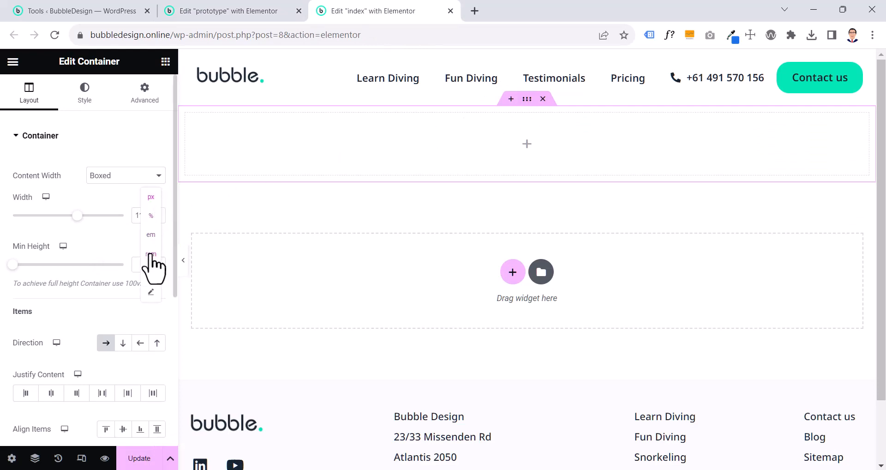
pyautogui.click(150, 254)
pyautogui.write('114')
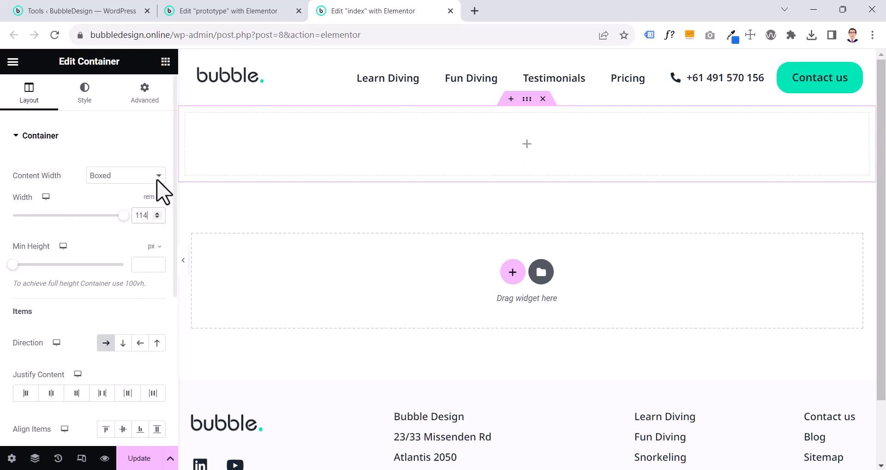
# Preview the prototype's hero section across the full browser width without the editing panel, and restore the panel
pyautogui.click(217, 13)
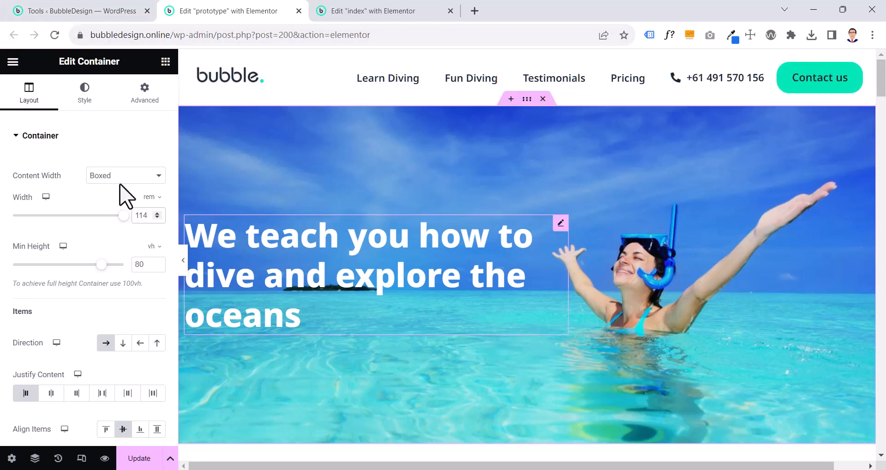
pyautogui.click(184, 261)
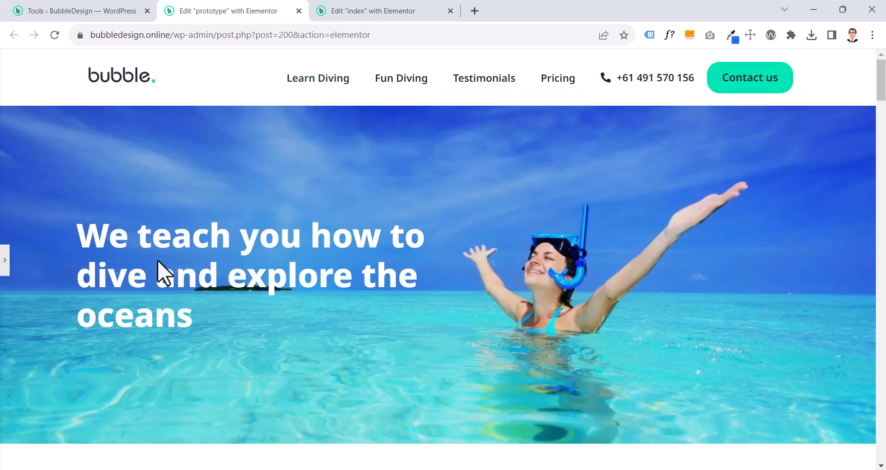
pyautogui.click(8, 258)
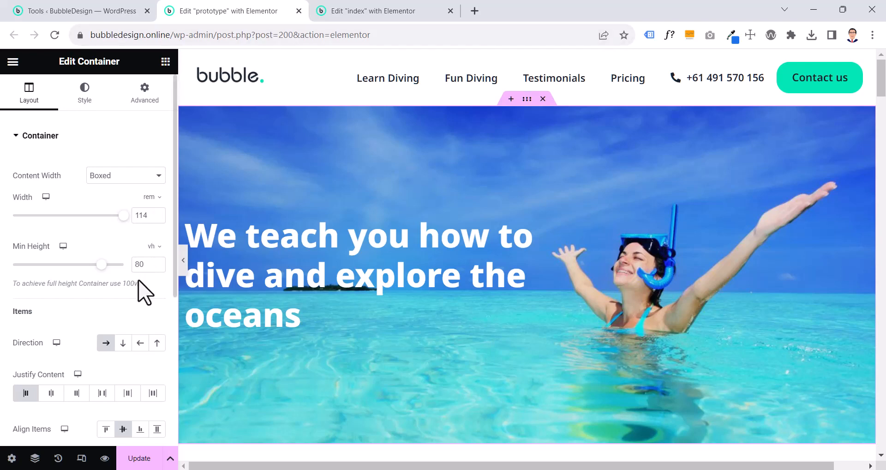
# Set the index page container's minimum height to 80 vh and update the page
pyautogui.click(387, 14)
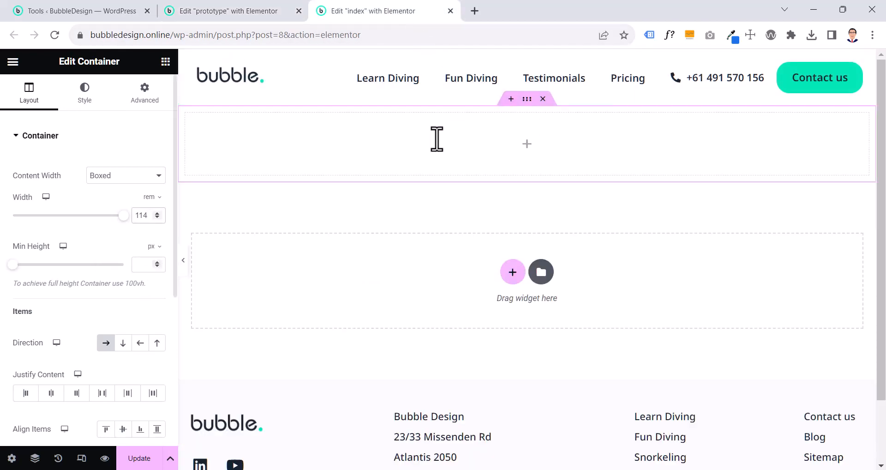
pyautogui.click(152, 246)
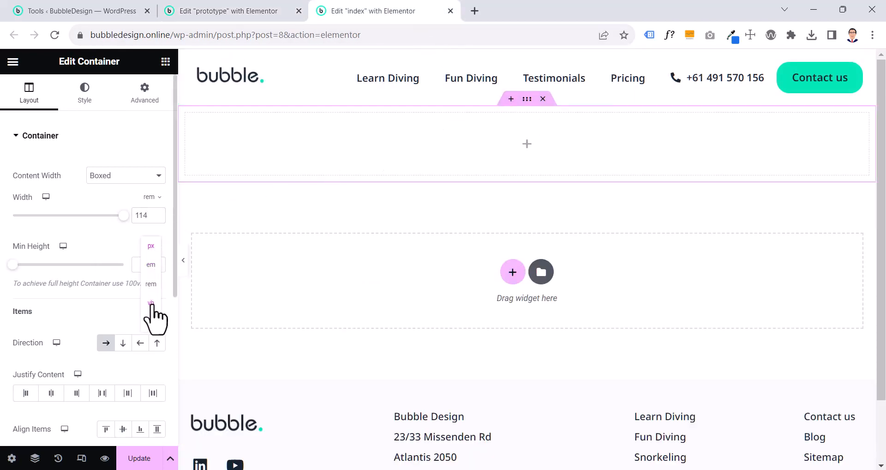
pyautogui.click(155, 316)
pyautogui.click(144, 267)
pyautogui.write('80')
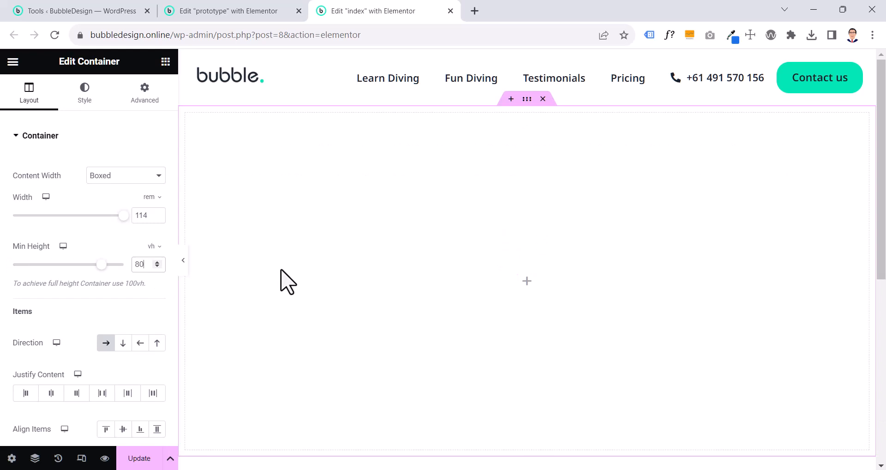
pyautogui.click(138, 458)
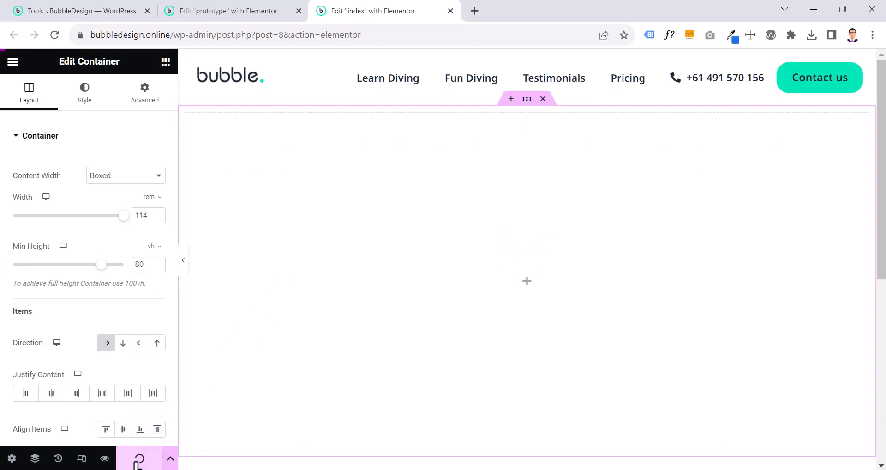
# Set the index page's header container minimum height to 10 vh and update it, returning to page editing
pyautogui.click(528, 60)
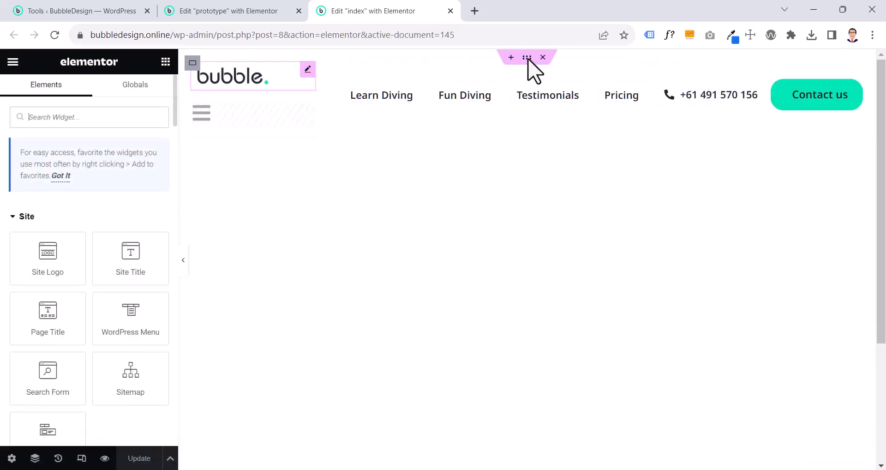
pyautogui.click(525, 60)
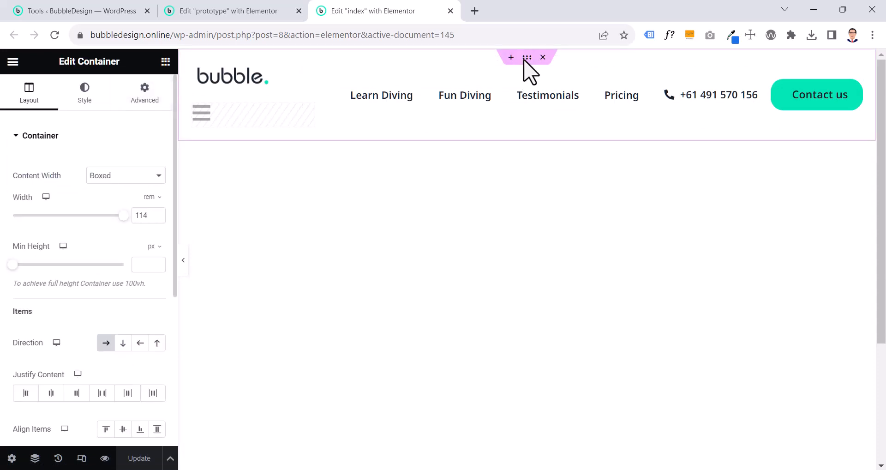
pyautogui.click(159, 249)
pyautogui.click(151, 283)
pyautogui.click(150, 253)
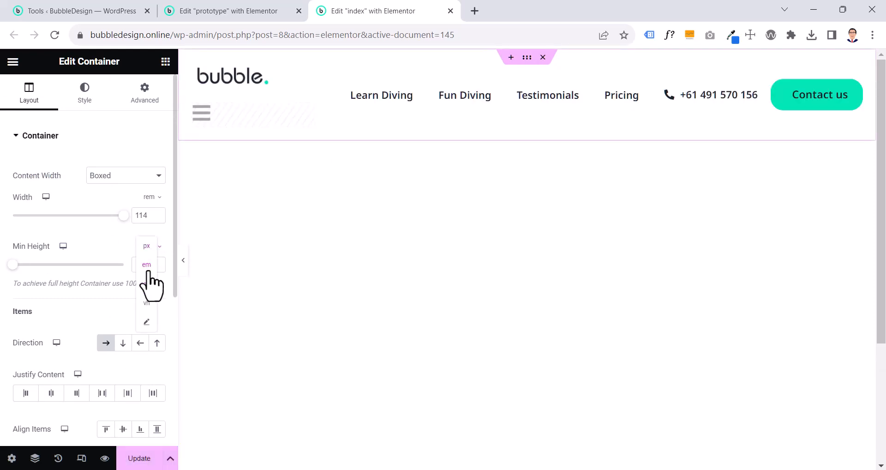
pyautogui.click(145, 307)
pyautogui.click(145, 267)
pyautogui.write('10')
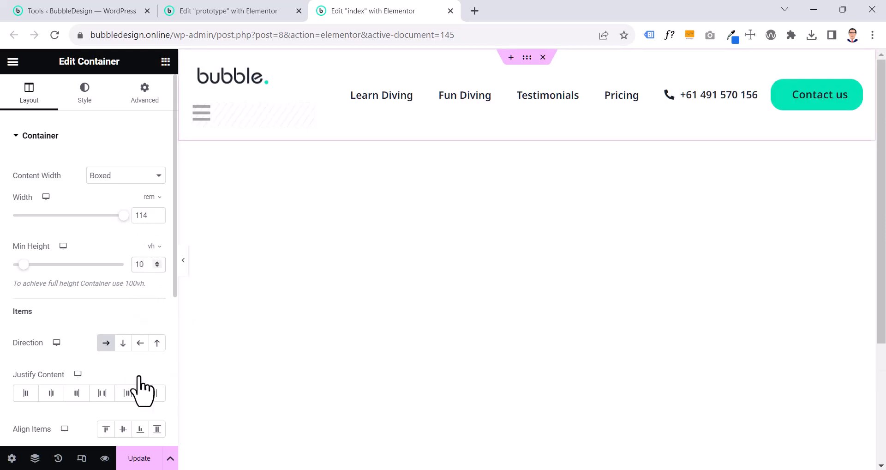
pyautogui.click(135, 463)
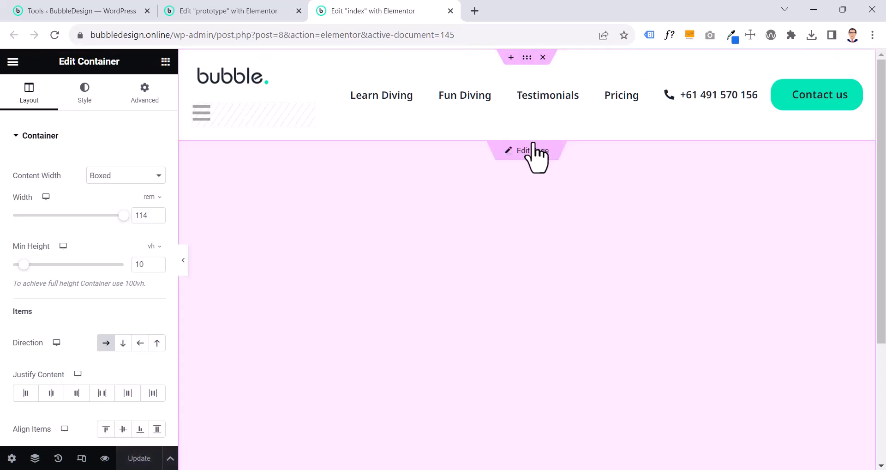
pyautogui.click(532, 152)
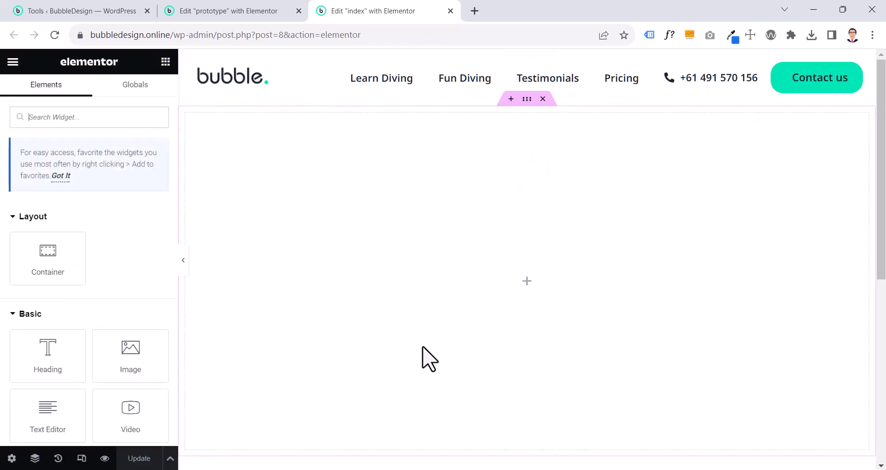
# Preview the prototype page at full browser width and examine how its hero section and following content line up
pyautogui.click(223, 11)
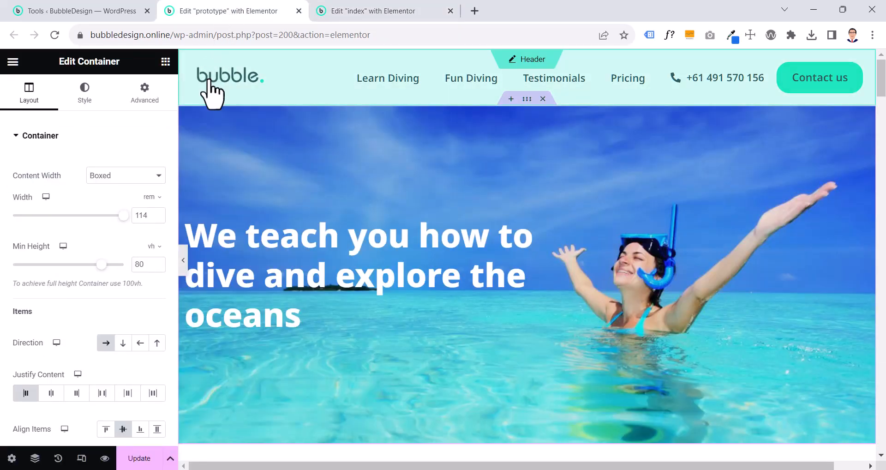
pyautogui.click(183, 261)
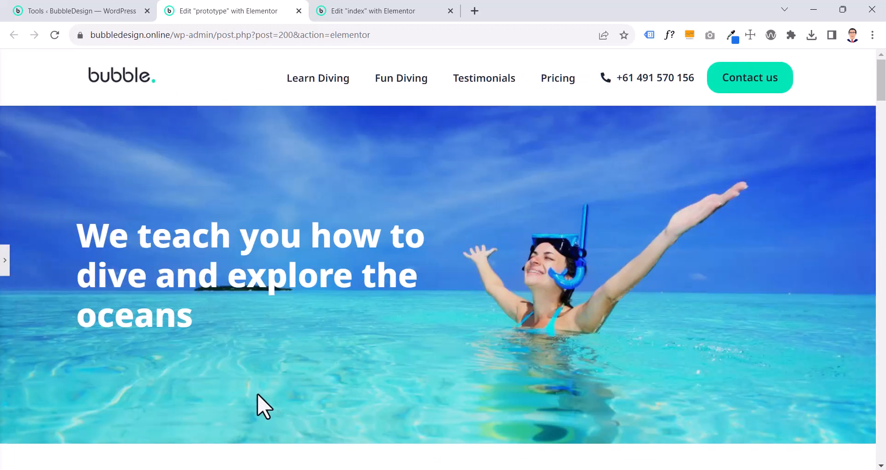
pyautogui.scroll(-1, 264, 406)
pyautogui.scroll(1, 259, 405)
pyautogui.scroll(-2, 74, 459)
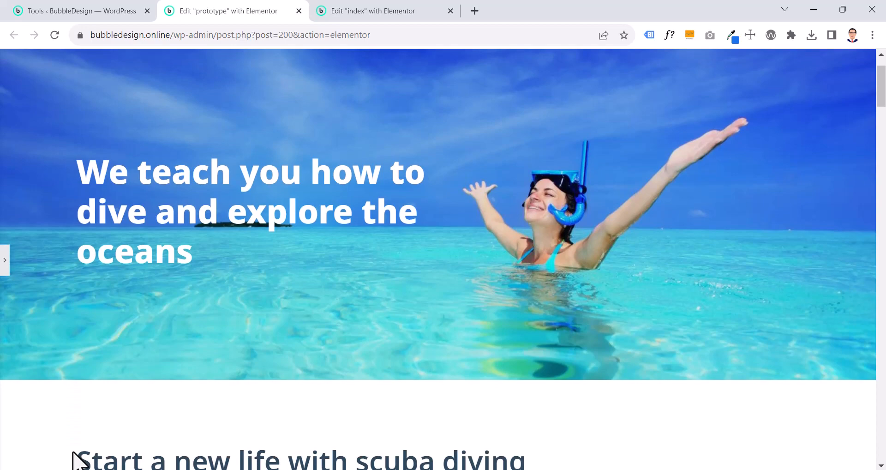
pyautogui.scroll(2, 74, 459)
pyautogui.scroll(-5, 74, 459)
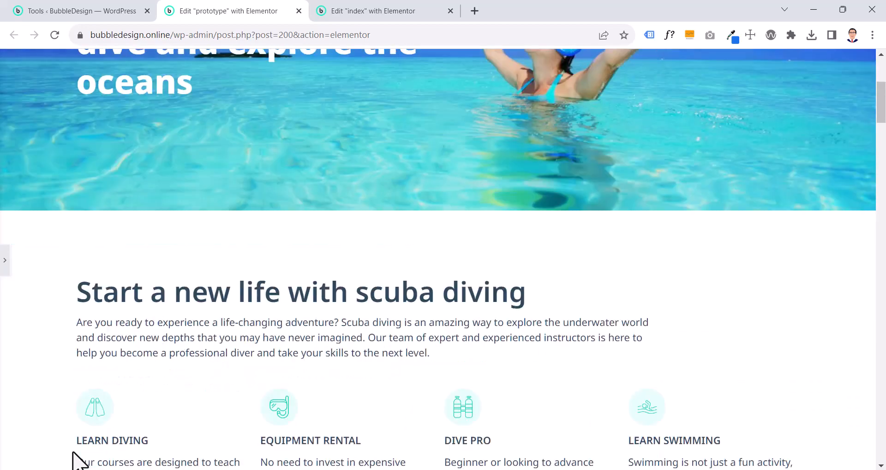
pyautogui.scroll(-2, 74, 460)
pyautogui.scroll(7, 74, 460)
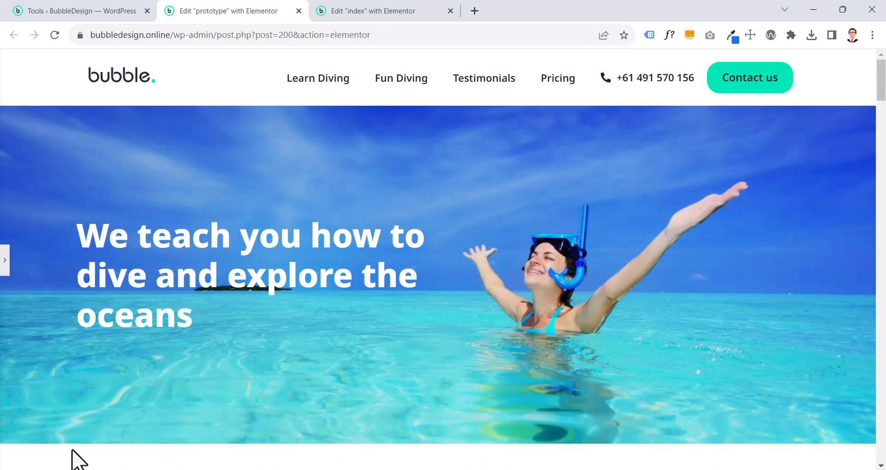
pyautogui.click(5, 261)
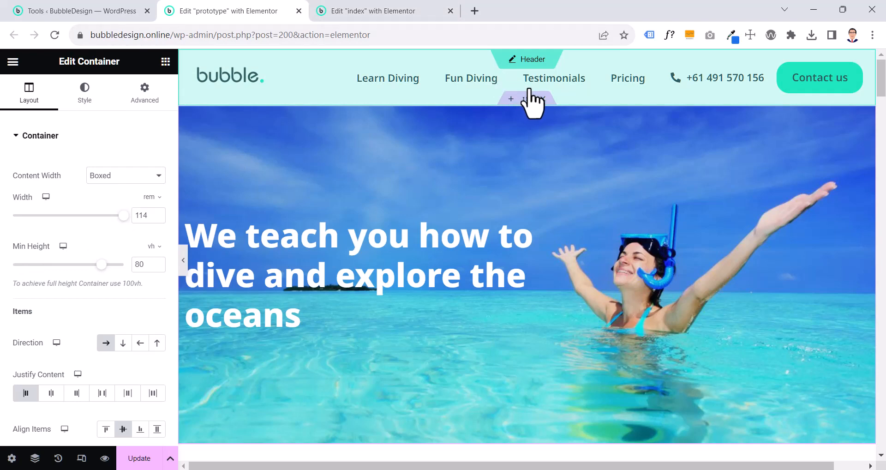
# Examine the background style settings of the prototype's hero container and return to the index page
pyautogui.click(397, 12)
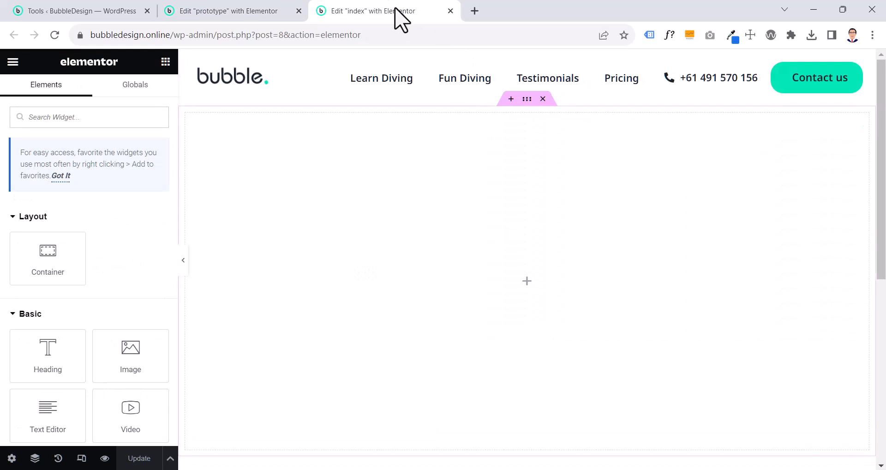
pyautogui.click(251, 10)
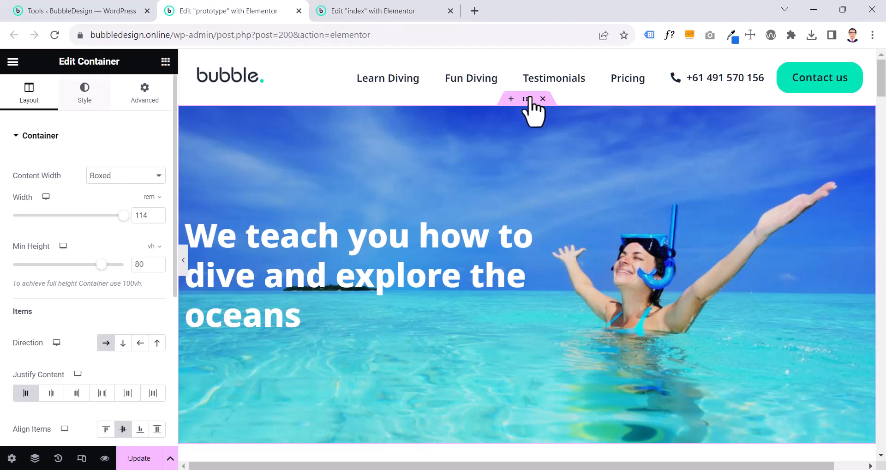
pyautogui.click(80, 102)
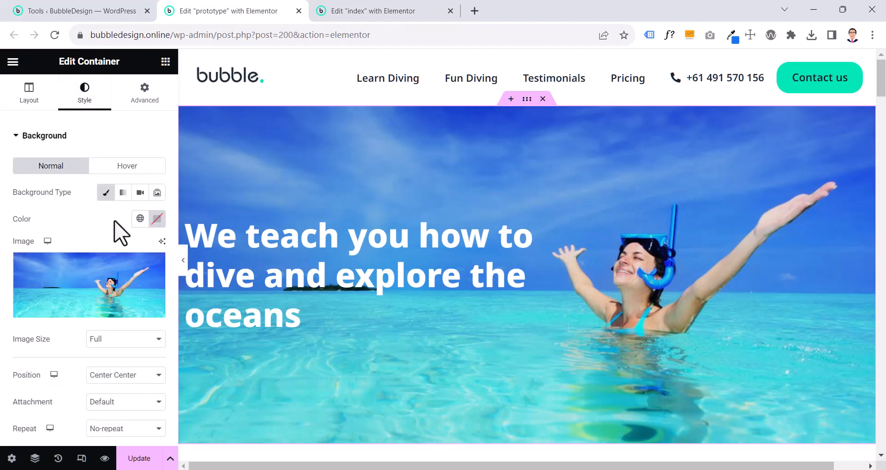
pyautogui.click(374, 12)
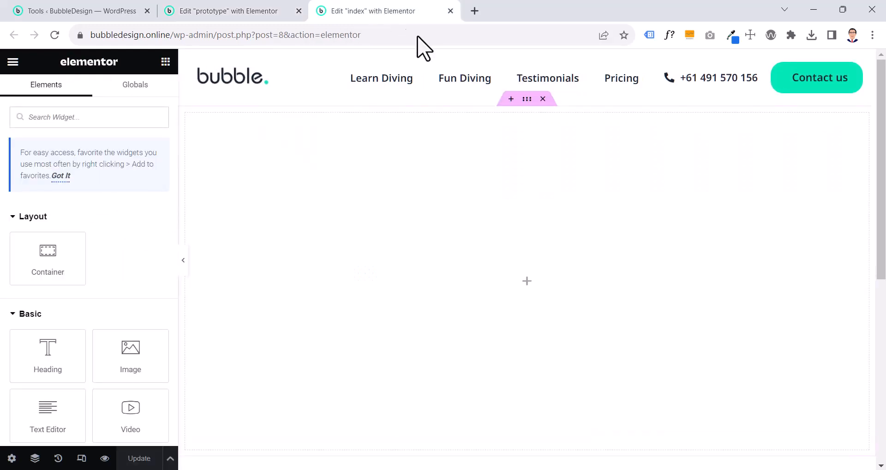
# Set the background type of the index page's hero container to Classic
pyautogui.click(527, 99)
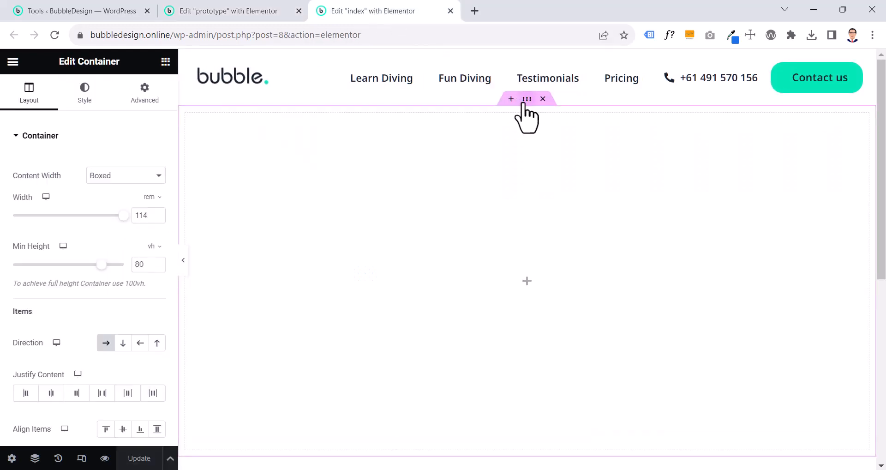
pyautogui.click(88, 104)
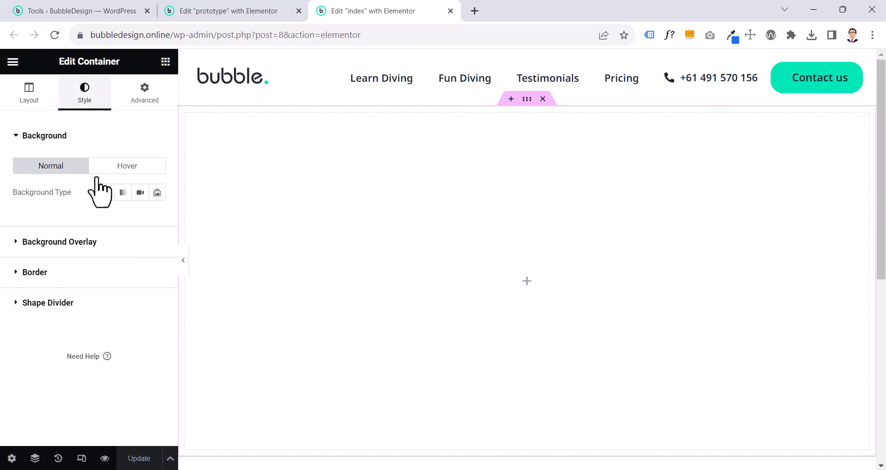
pyautogui.click(99, 198)
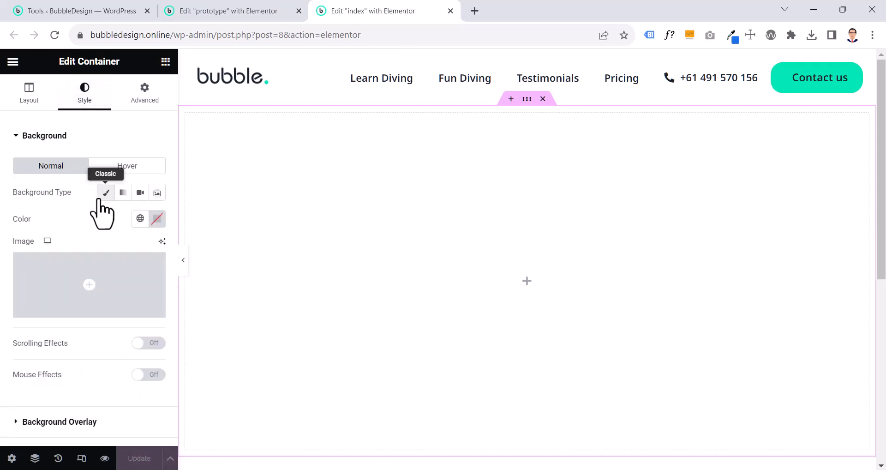
# Compare the details of explore-the-oceans.jpg and hero-image-2.jpg in the media library for the container's background image
pyautogui.click(91, 284)
pyautogui.scroll(-10, 461, 276)
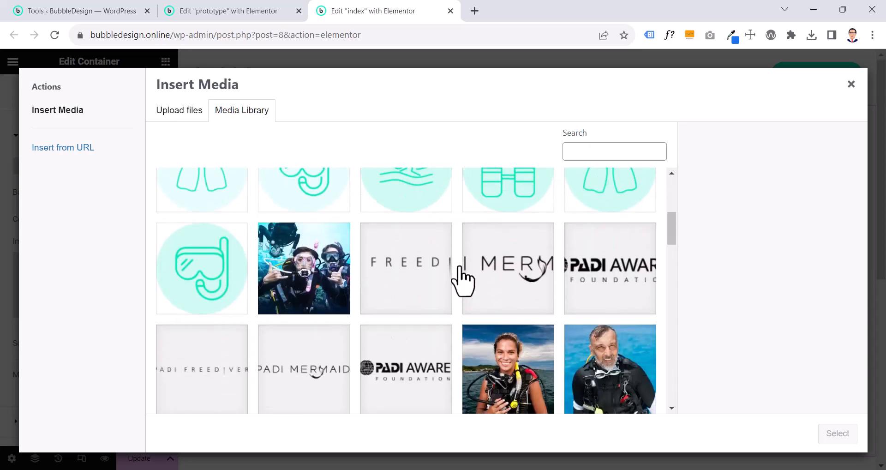
pyautogui.scroll(-10, 459, 272)
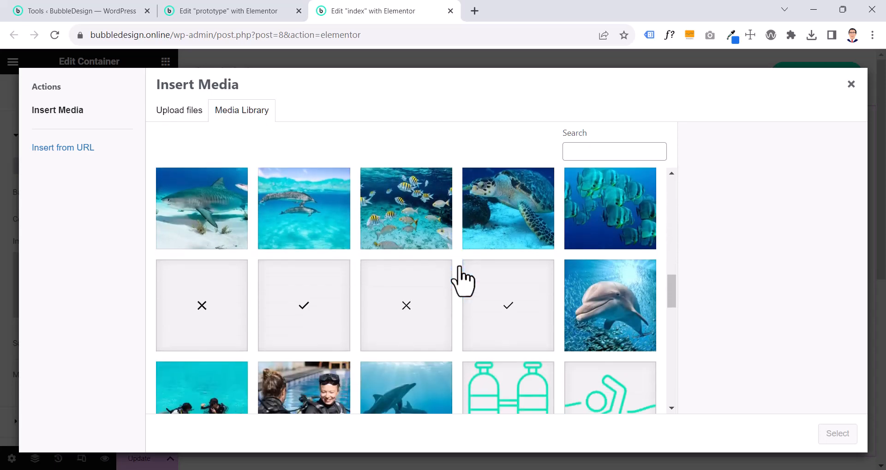
pyautogui.scroll(-2, 460, 279)
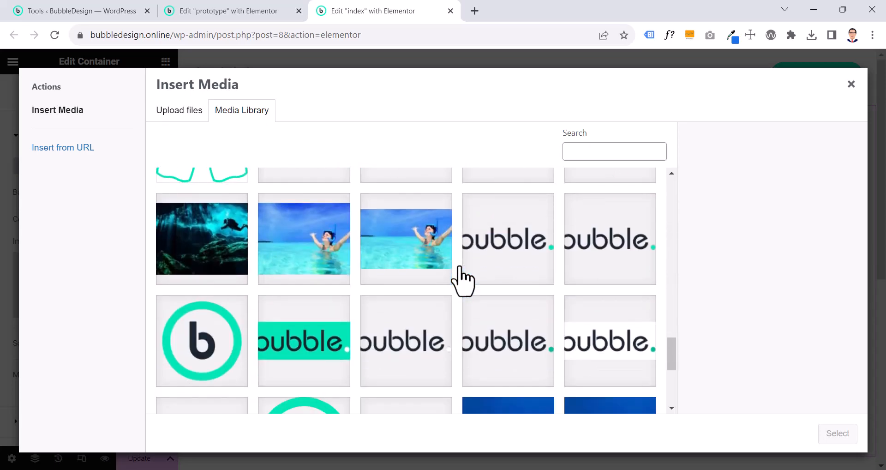
pyautogui.click(328, 268)
pyautogui.click(419, 255)
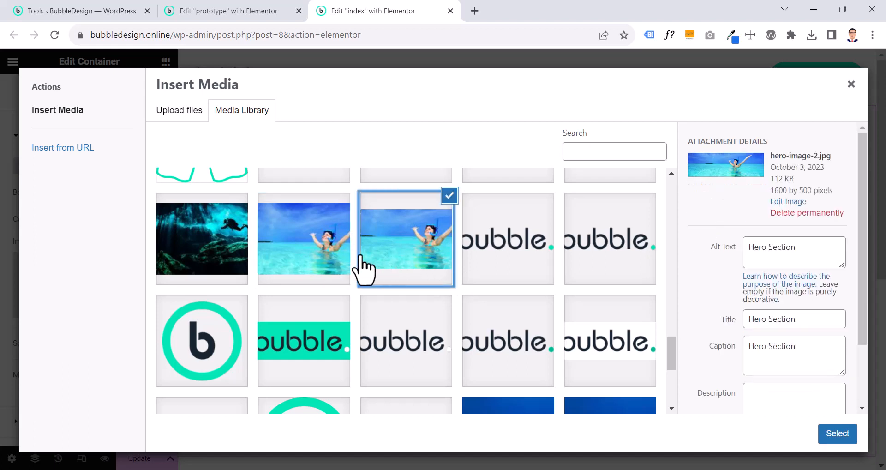
pyautogui.click(348, 269)
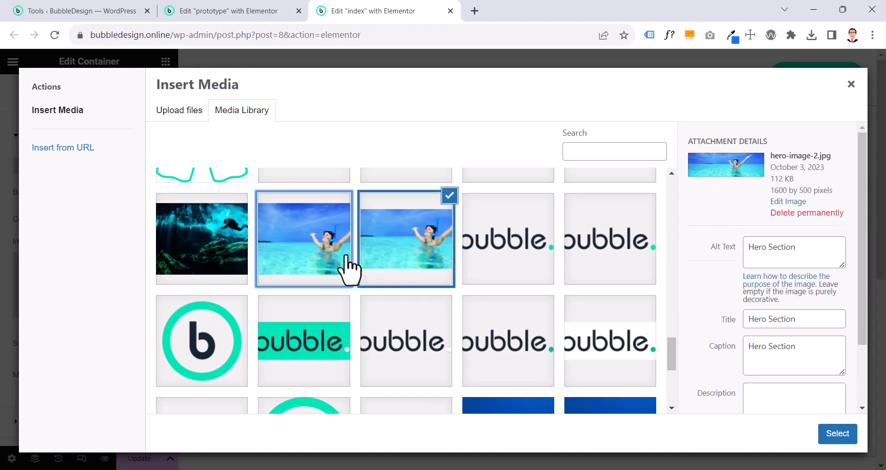
pyautogui.click(447, 267)
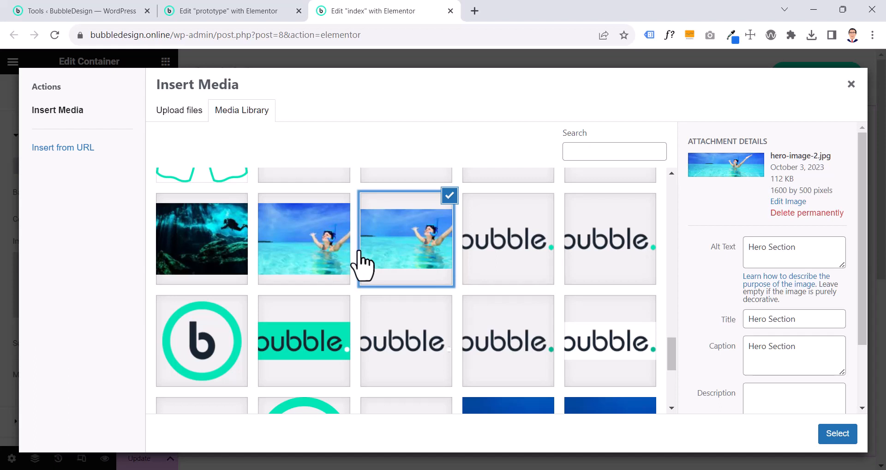
pyautogui.click(308, 268)
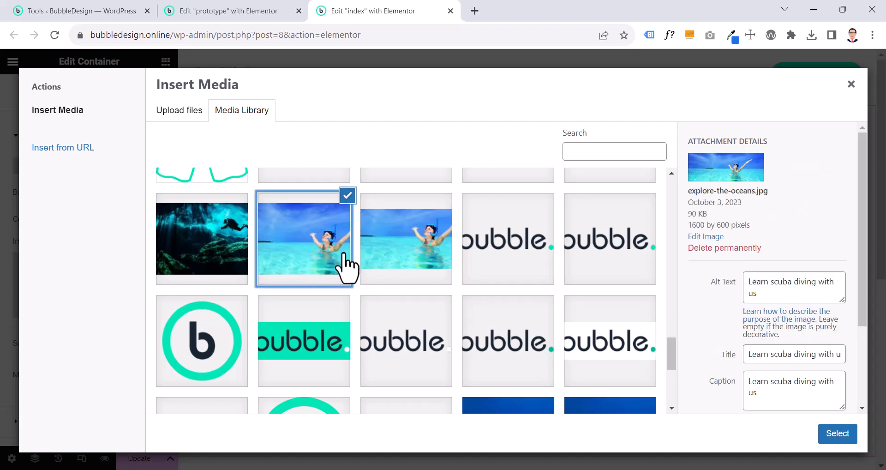
pyautogui.click(376, 266)
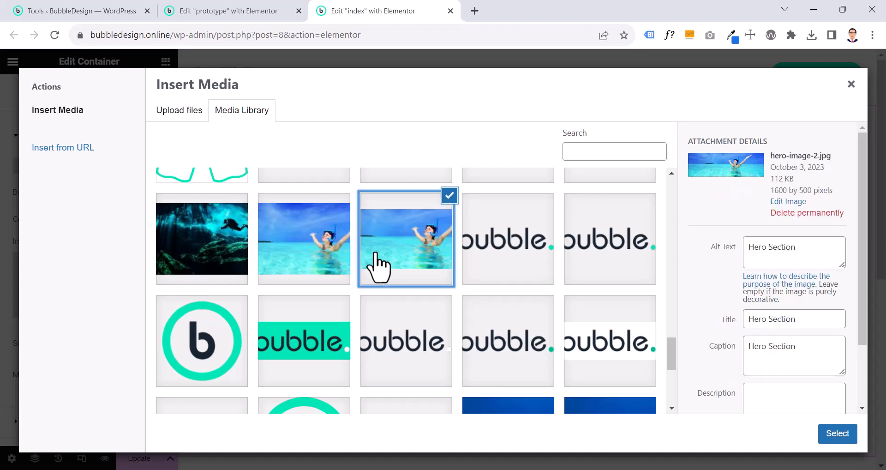
# Insert explore-the-oceans.jpg as the hero container's background image
pyautogui.click(327, 268)
pyautogui.scroll(-3, 768, 277)
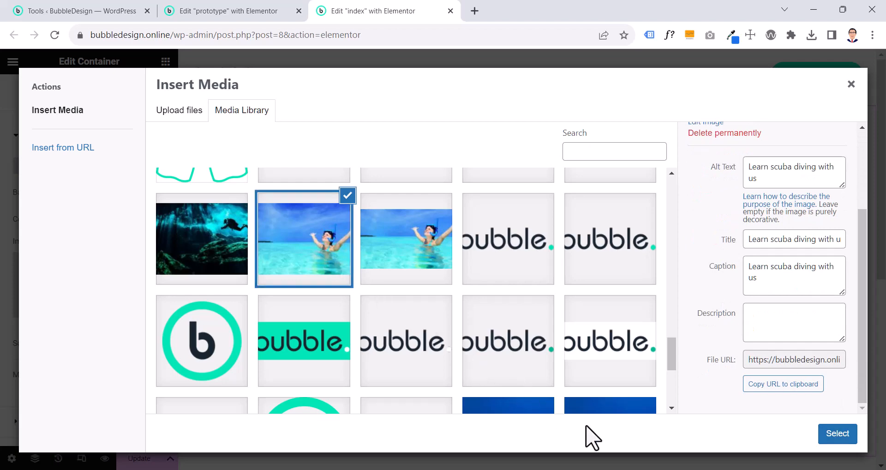
pyautogui.scroll(3, 767, 303)
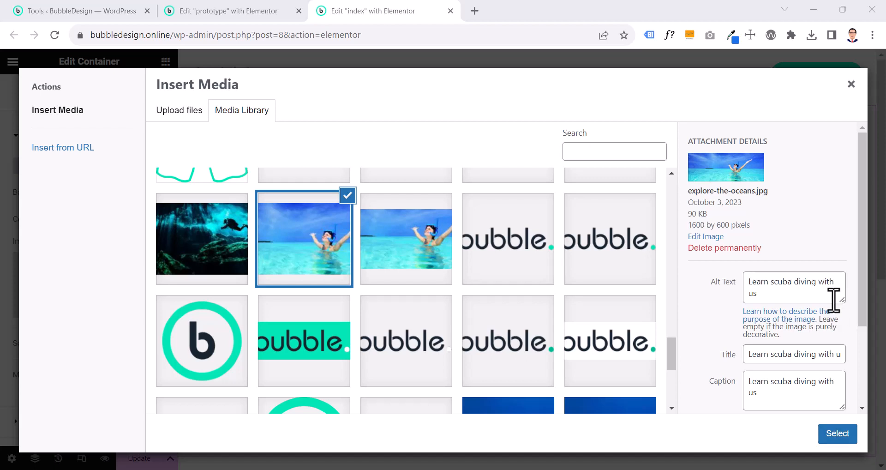
pyautogui.click(840, 436)
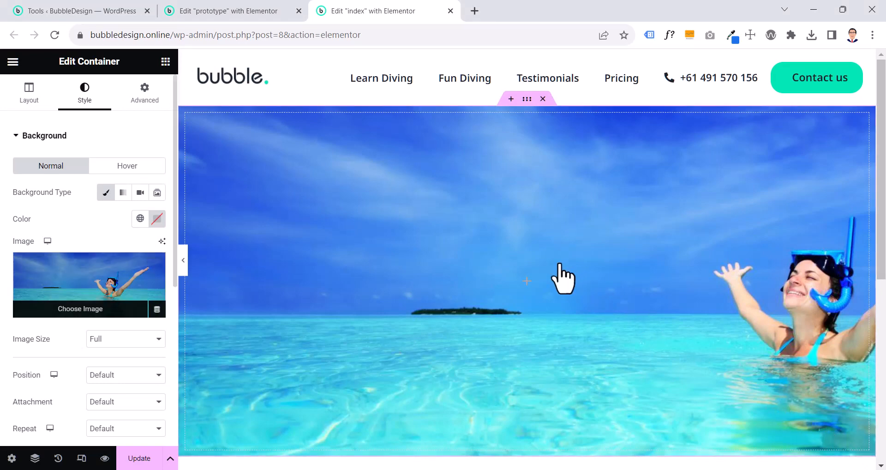
# Keep the background image size at Full and set its position to Center Center
pyautogui.scroll(-1, 560, 264)
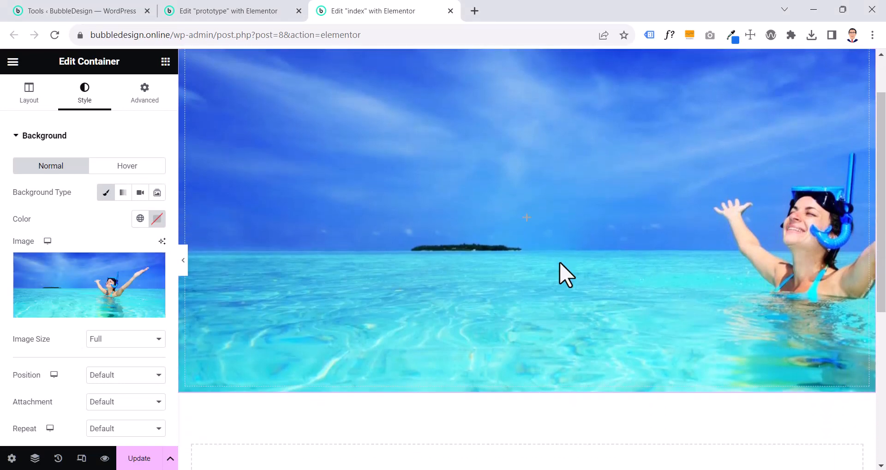
pyautogui.scroll(1, 438, 272)
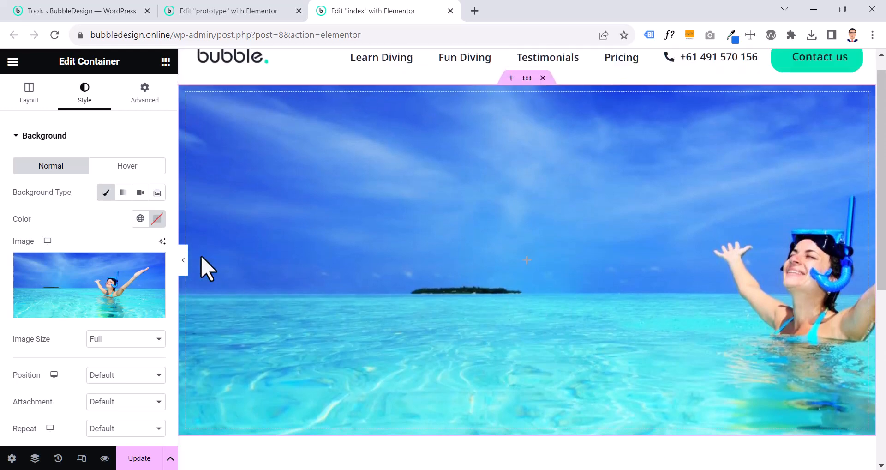
pyautogui.scroll(-2, 60, 267)
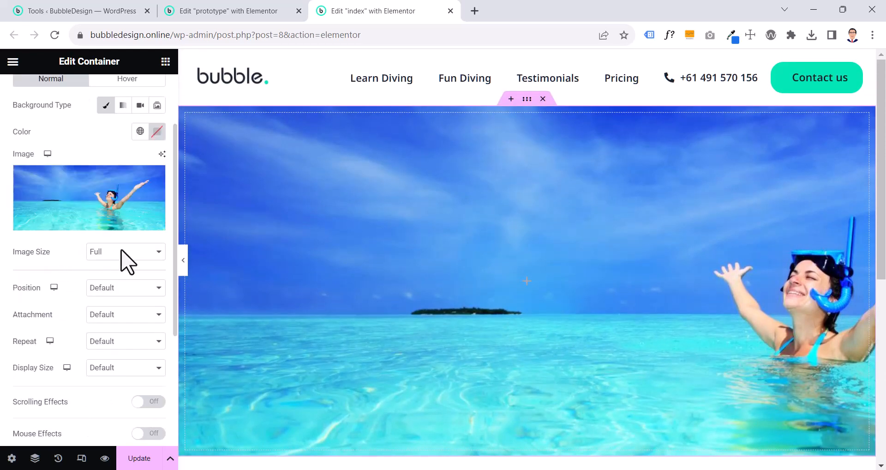
pyautogui.click(141, 252)
pyautogui.click(119, 324)
pyautogui.click(101, 290)
pyautogui.click(103, 310)
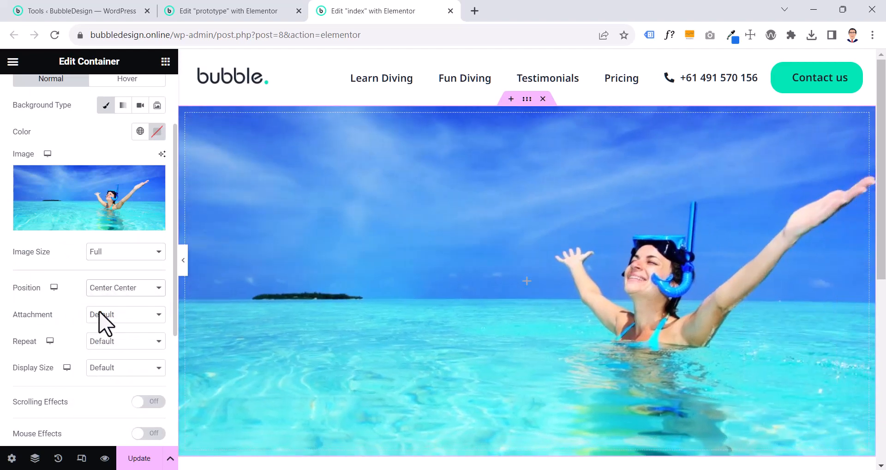
# Keep the background image's attachment at Default and set its repeat to No-repeat
pyautogui.click(103, 316)
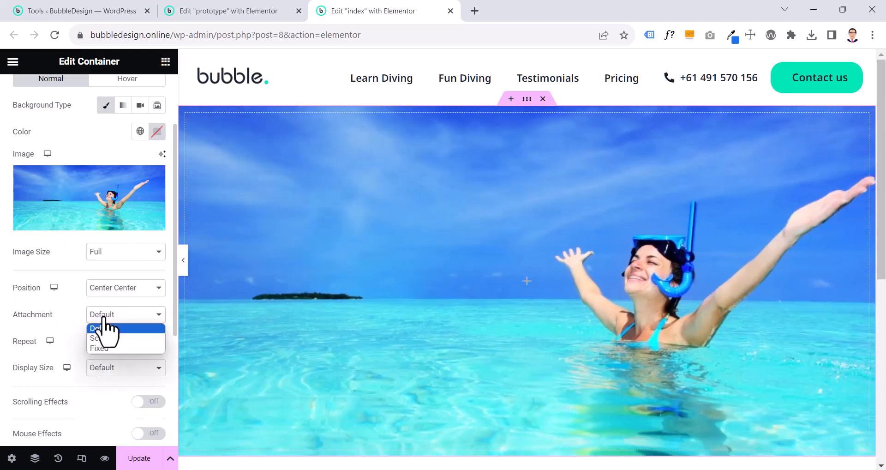
pyautogui.click(104, 327)
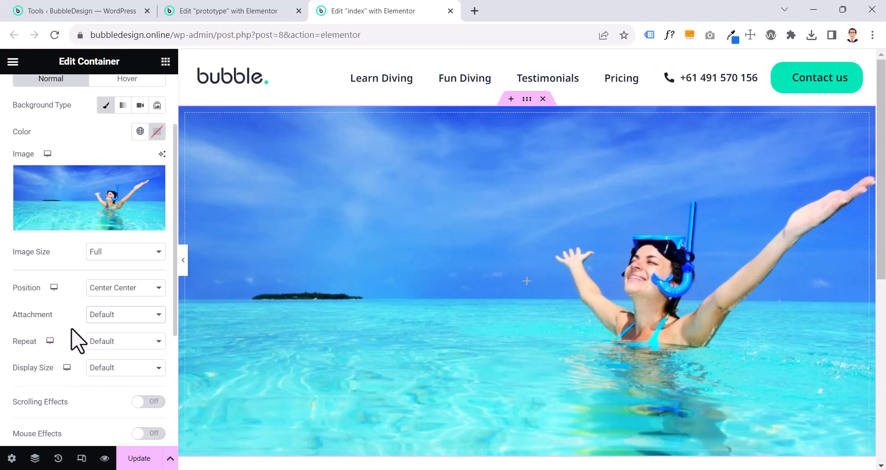
pyautogui.click(111, 342)
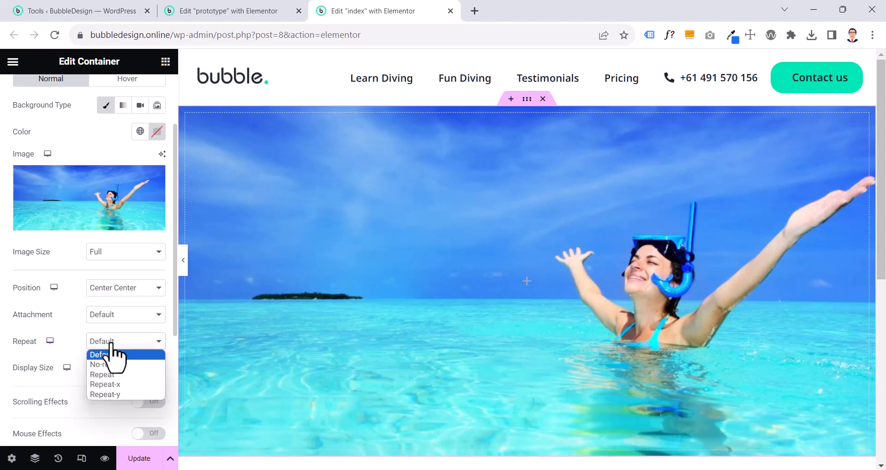
pyautogui.click(109, 364)
pyautogui.click(106, 345)
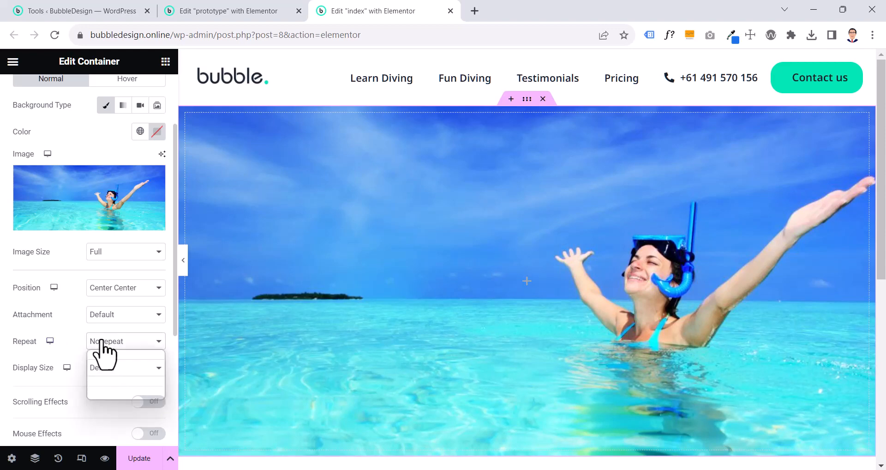
pyautogui.click(106, 364)
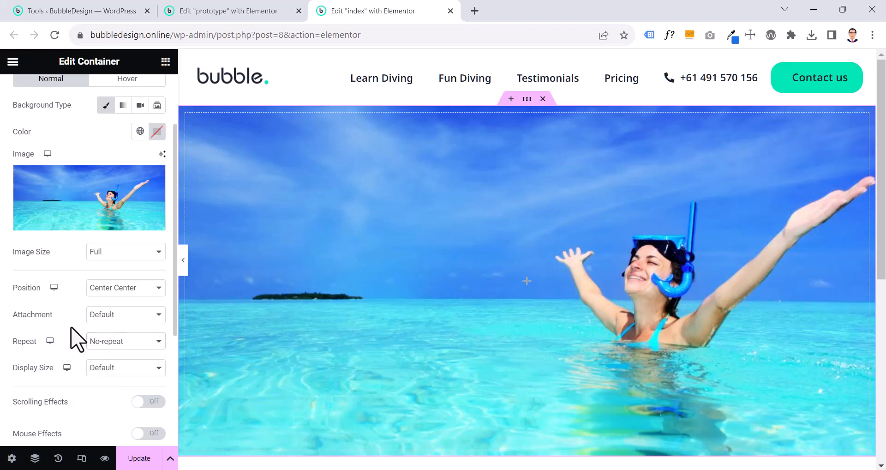
# Set the background image's display size to Contain
pyautogui.scroll(-4, 74, 339)
pyautogui.click(105, 191)
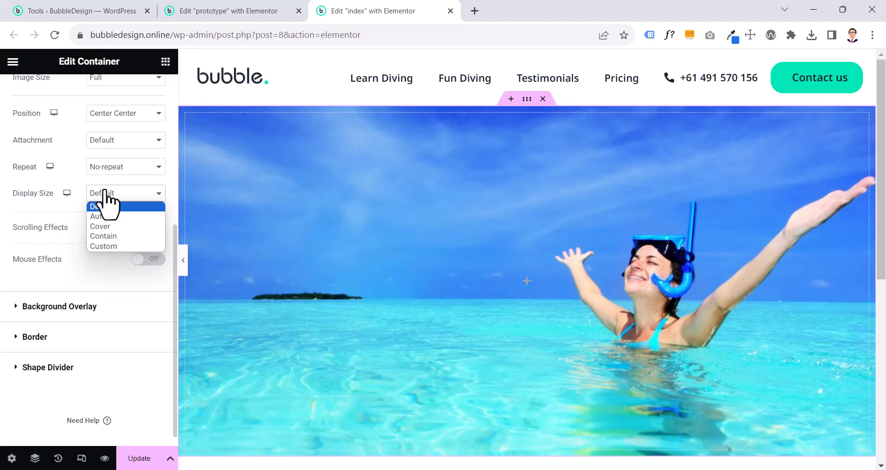
pyautogui.click(105, 236)
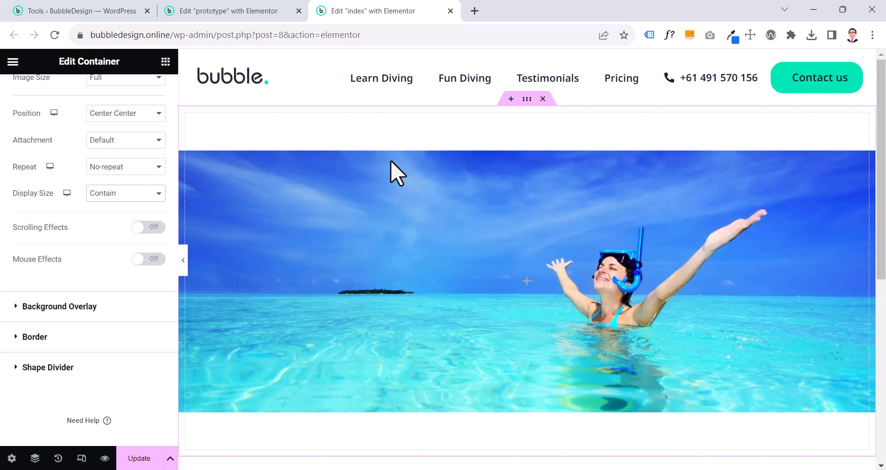
# Set the display size of the hero container's background image to Cover
pyautogui.click(124, 193)
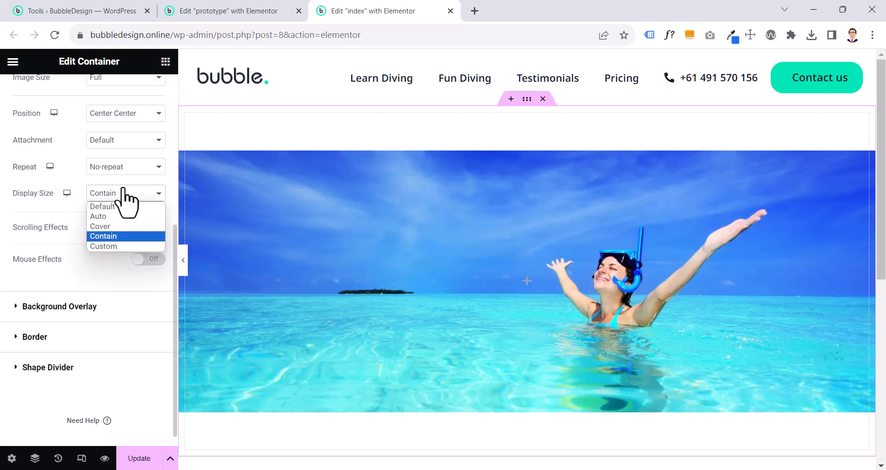
pyautogui.click(110, 226)
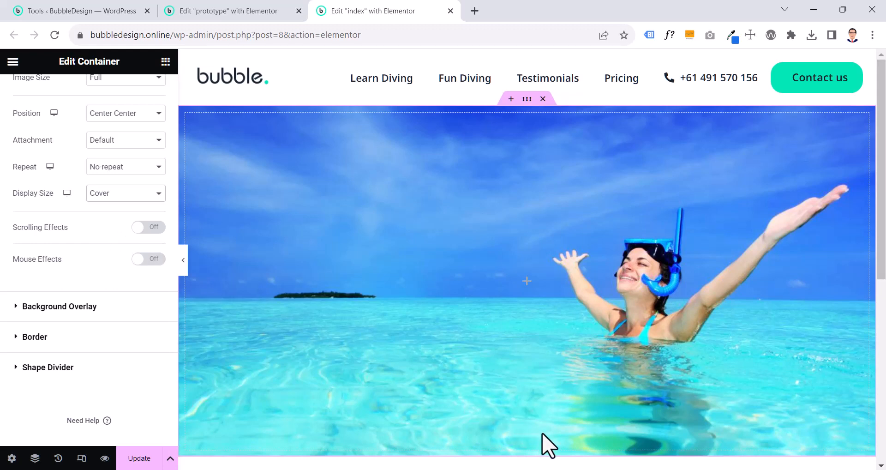
# Check the prototype's hero heading and add a Heading widget to the index page's hero container
pyautogui.click(264, 14)
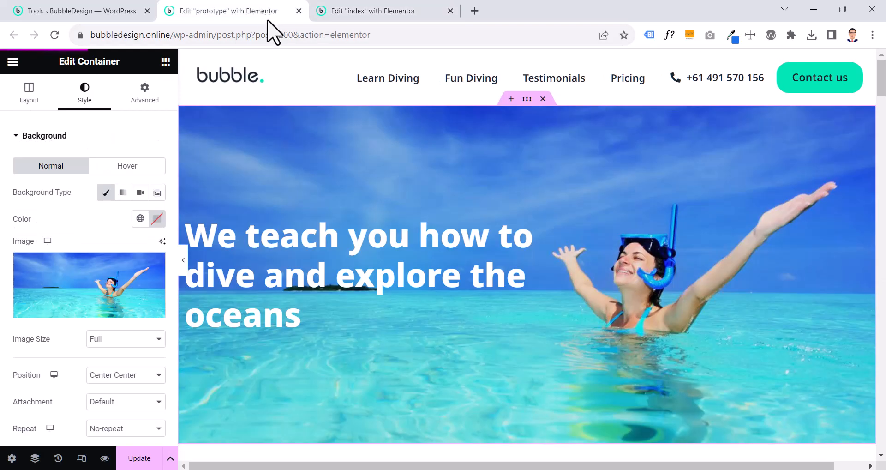
pyautogui.click(390, 288)
pyautogui.click(390, 12)
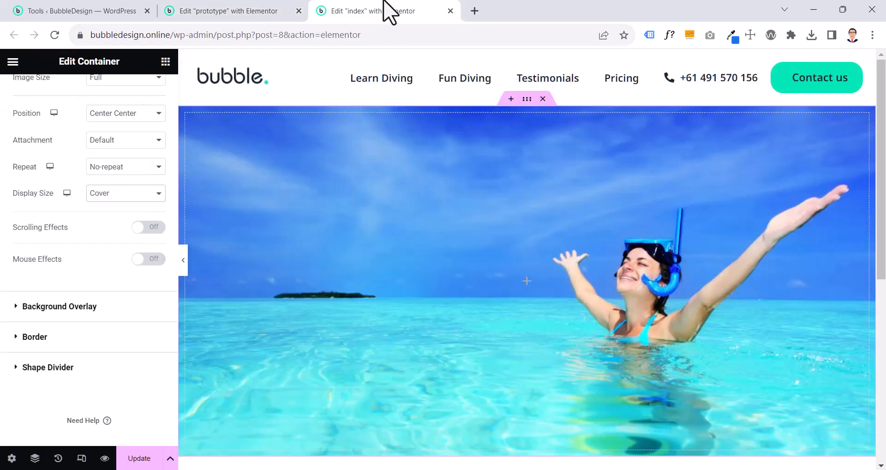
pyautogui.click(165, 62)
pyautogui.moveTo(55, 358); pyautogui.dragTo(514, 333)
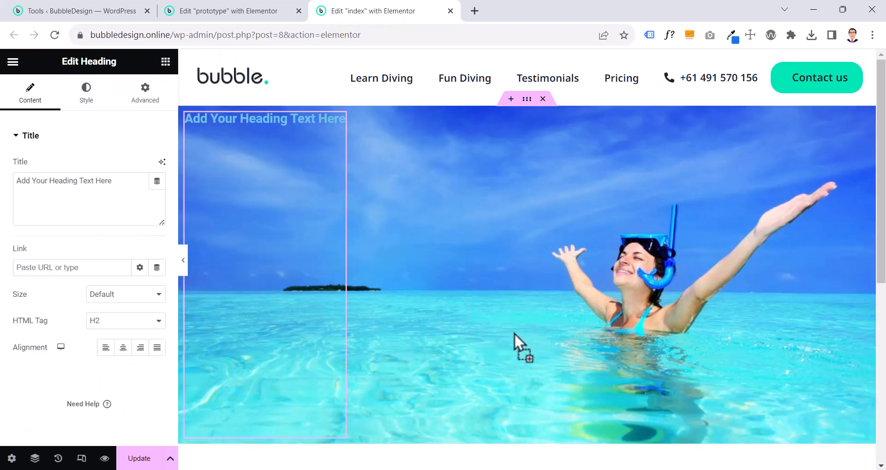
# Copy the prototype heading's title "We teach you how to dive and explore the oceans" into the new heading on the index page
pyautogui.click(219, 13)
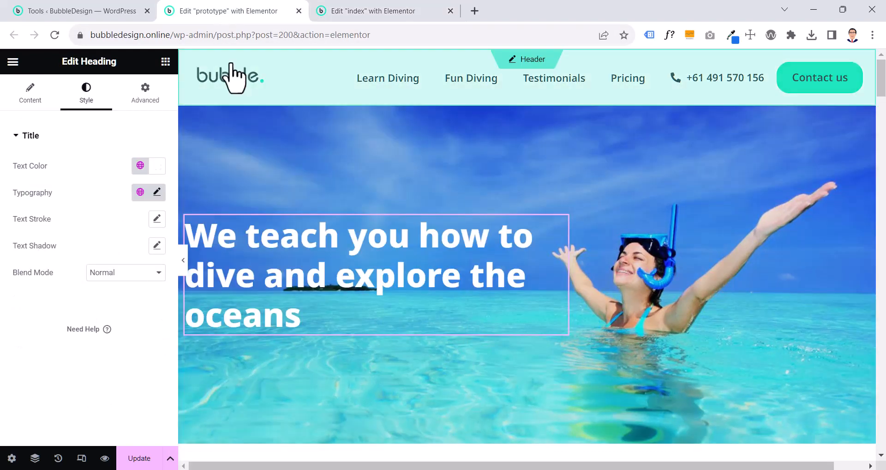
pyautogui.click(42, 99)
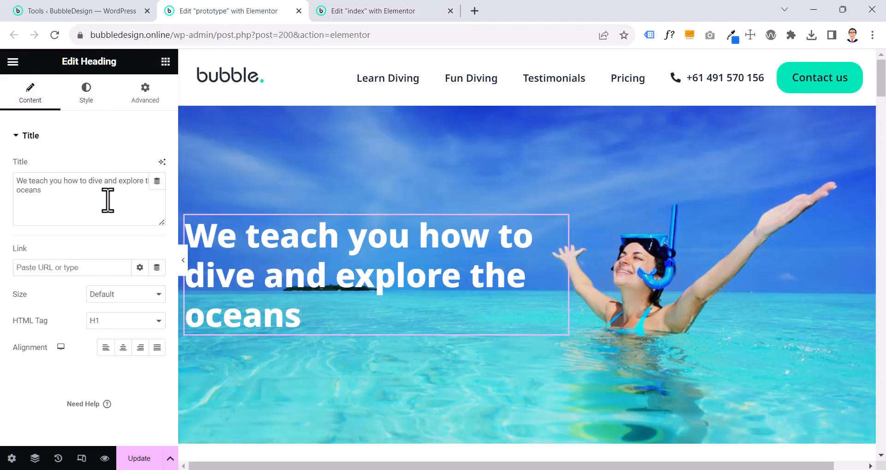
pyautogui.tripleClick(108, 200)
pyautogui.hotkey('ctrl', 'c')
pyautogui.click(363, 13)
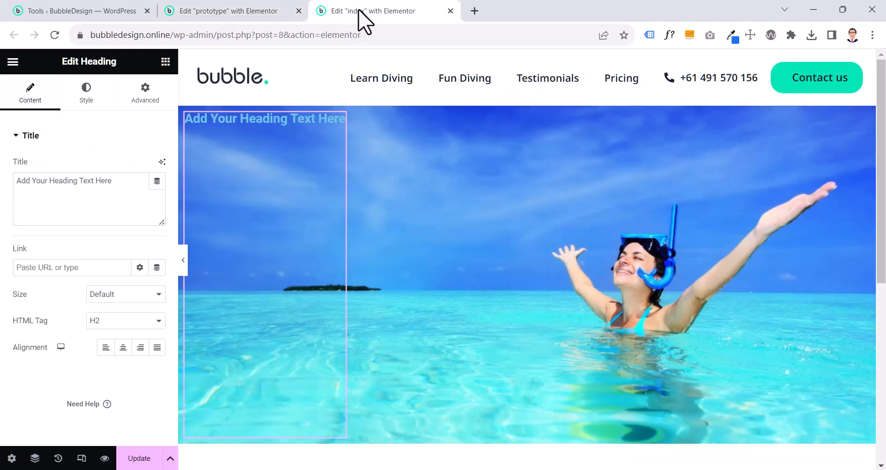
pyautogui.tripleClick(129, 211)
pyautogui.hotkey('ctrl', 'v')
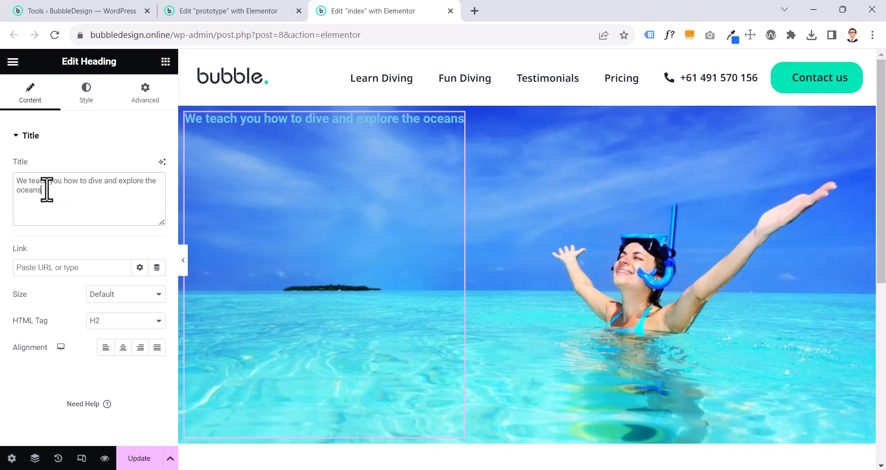
# Set the HTML tag of the index page's hero heading to H1
pyautogui.click(94, 330)
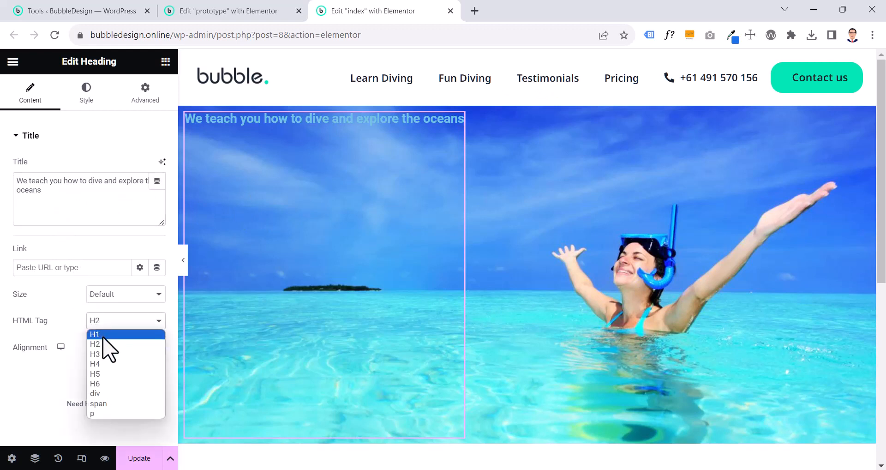
pyautogui.click(102, 334)
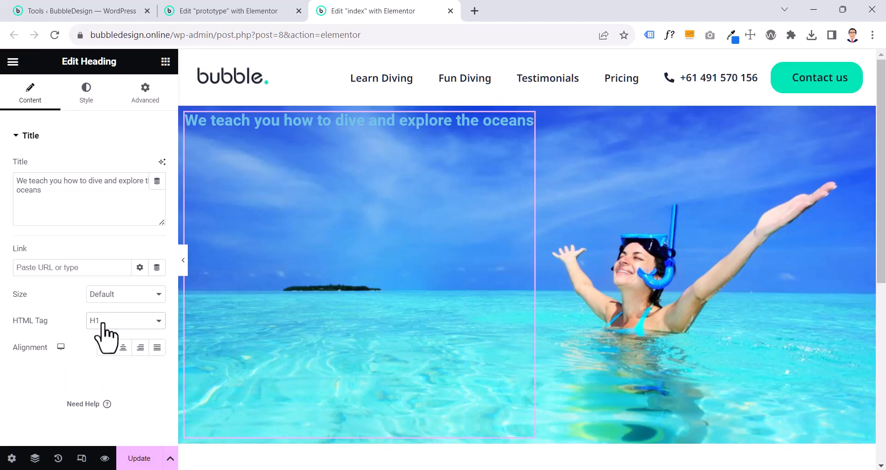
pyautogui.click(107, 321)
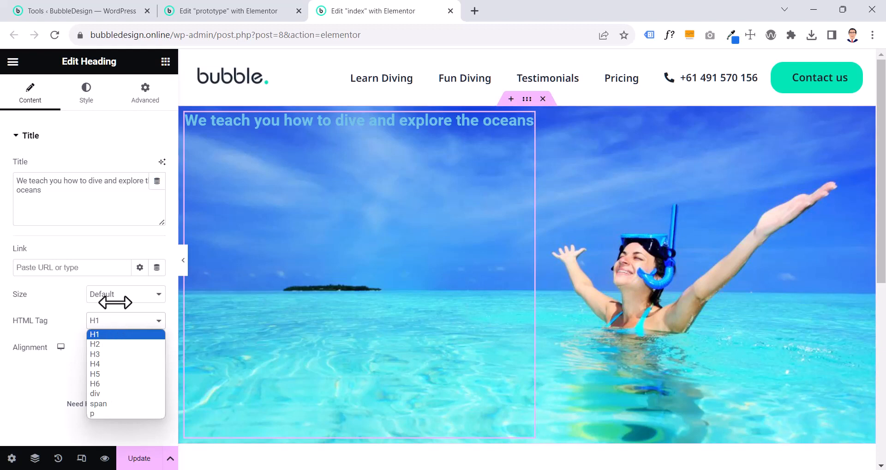
pyautogui.click(133, 243)
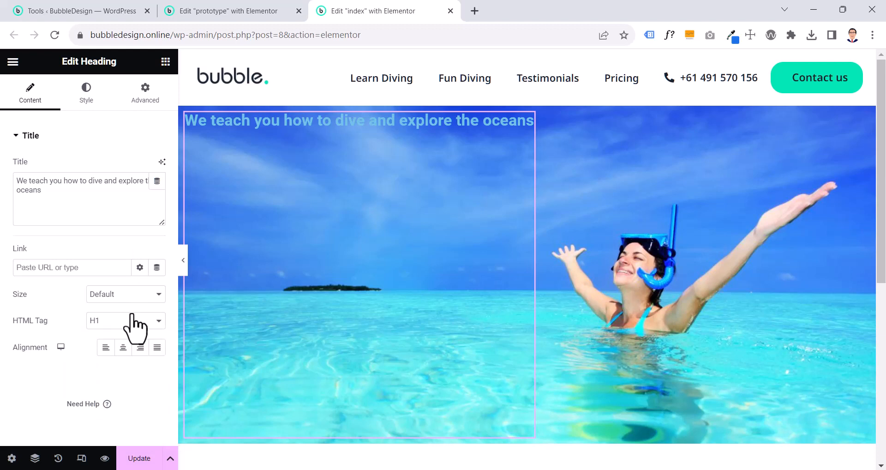
pyautogui.click(115, 325)
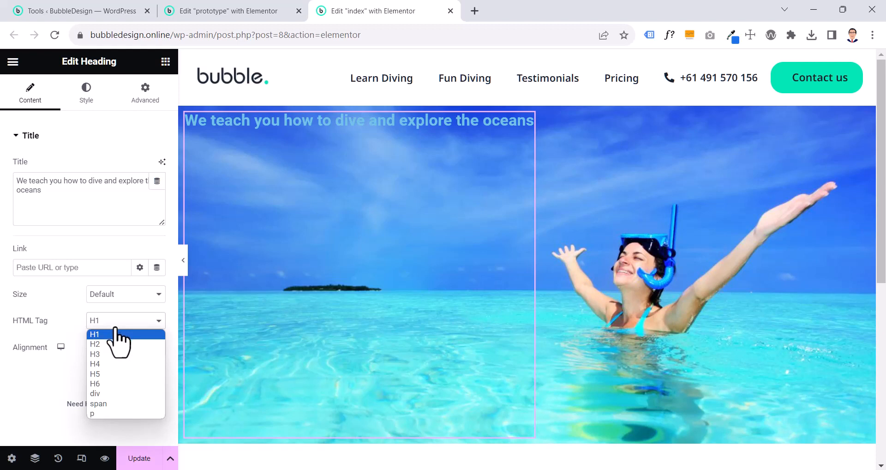
pyautogui.click(115, 329)
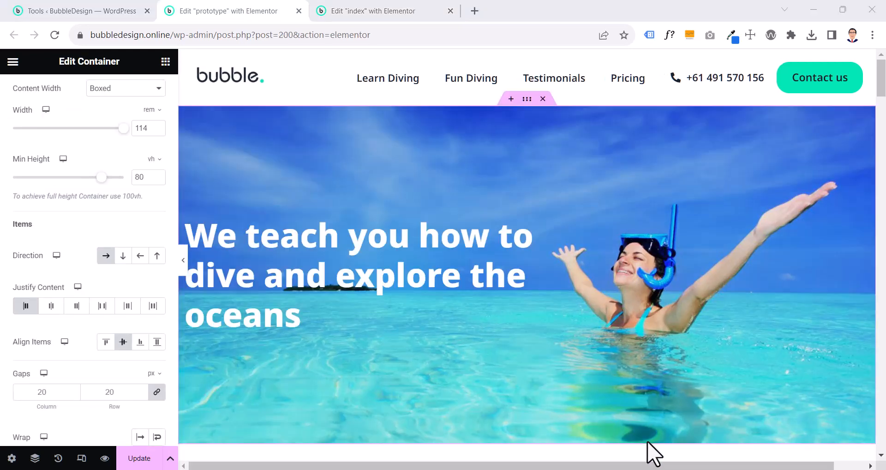
# Try Center for Justify Content and Start for Align Items on the prototype's hero container, restoring the original option after each
pyautogui.hotkey('ctrl', 'shift', 'Tab')
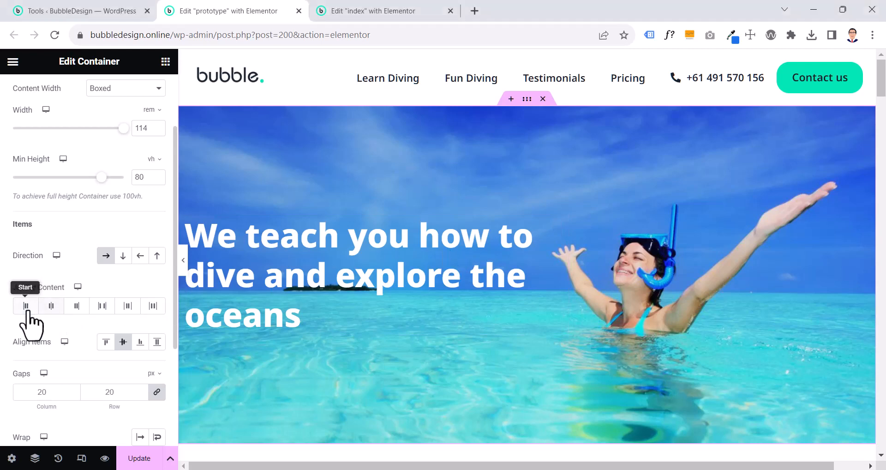
pyautogui.click(44, 307)
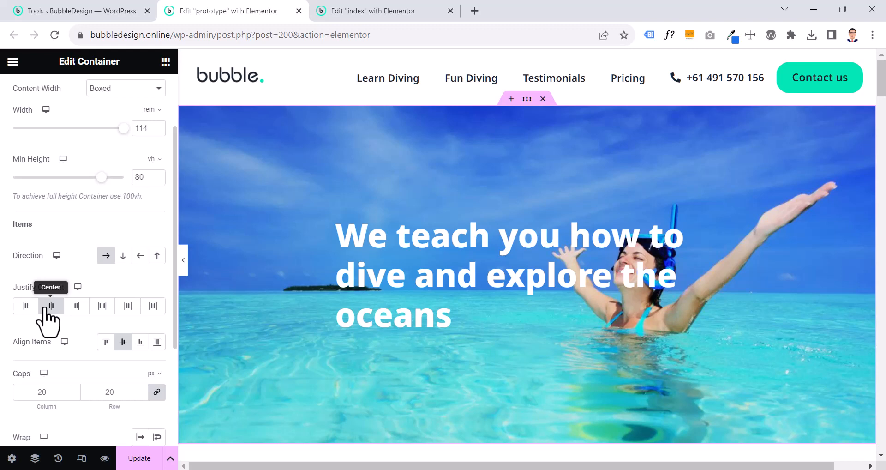
pyautogui.click(26, 307)
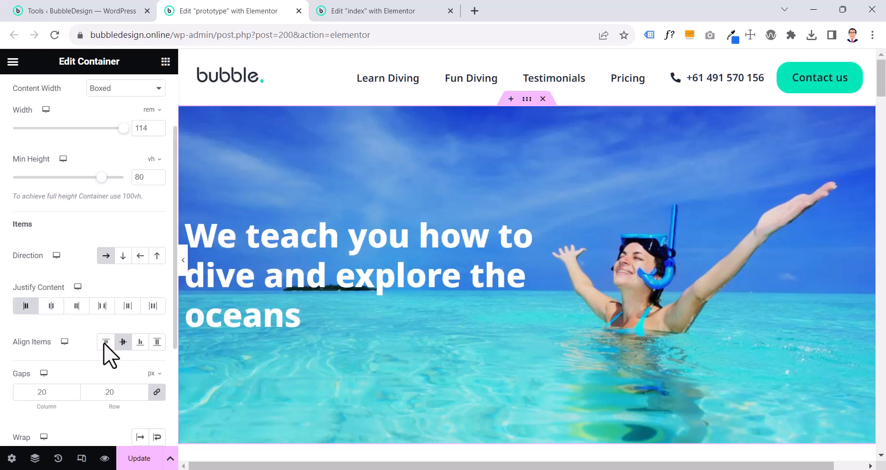
pyautogui.click(105, 344)
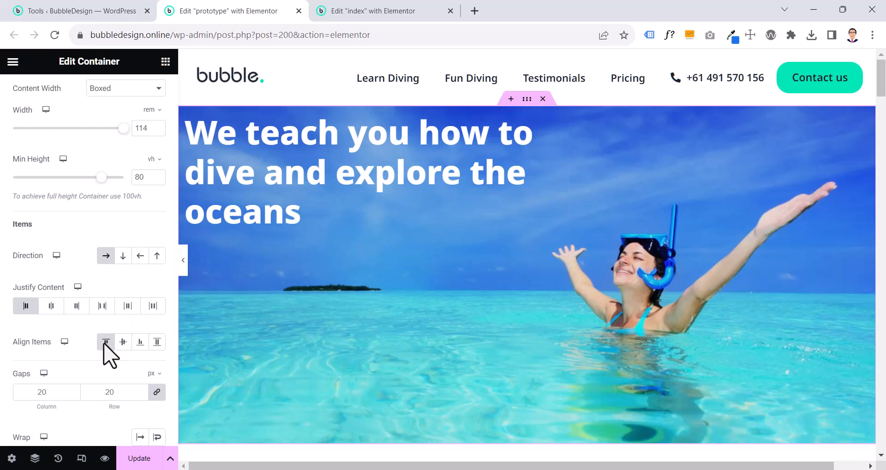
pyautogui.click(123, 341)
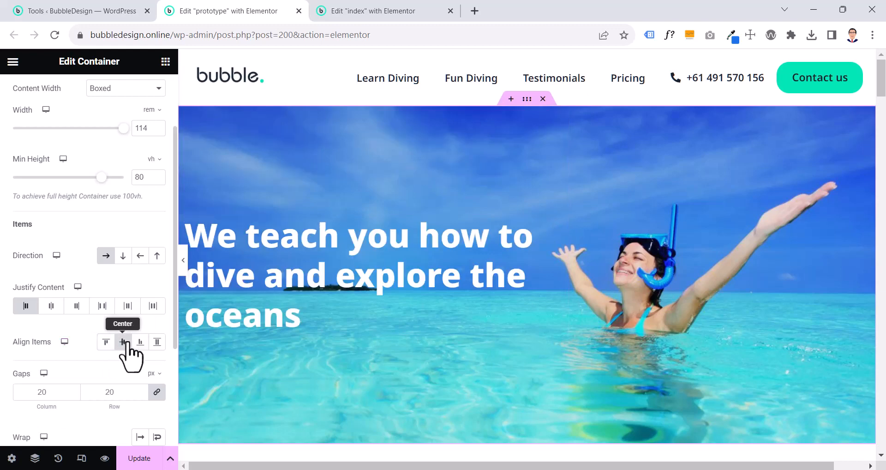
# Match the index page's hero container to the prototype, with Justify Content at Start and Align Items at Center
pyautogui.click(392, 10)
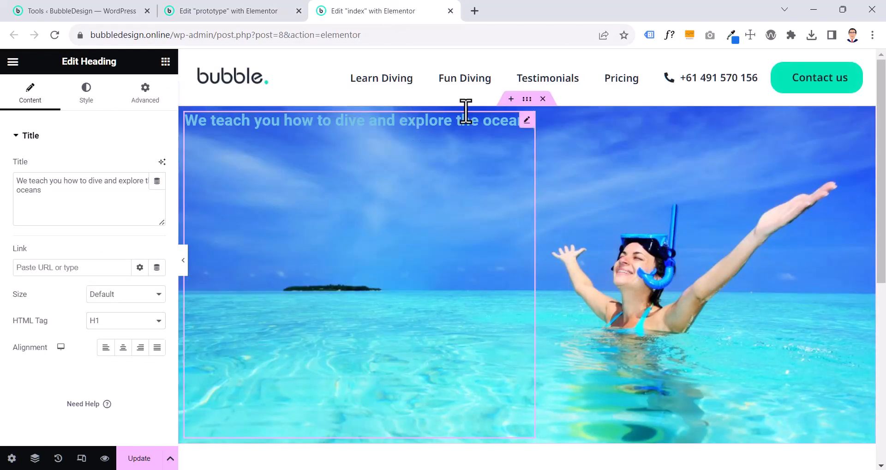
pyautogui.click(526, 101)
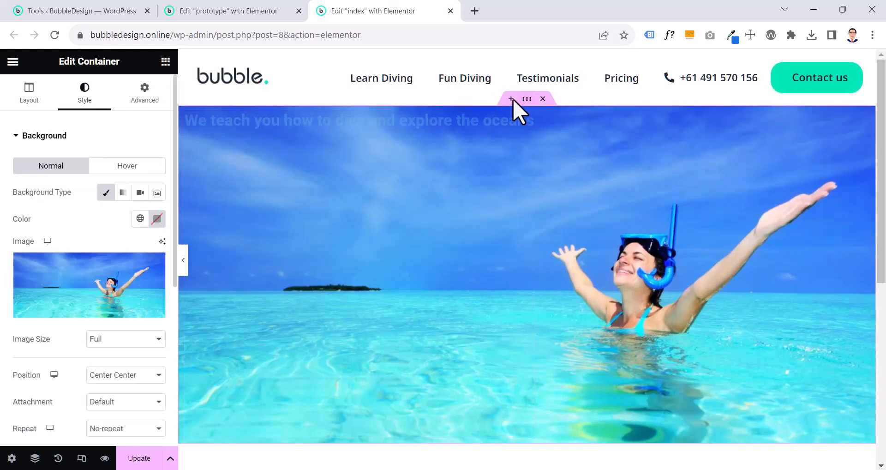
pyautogui.click(29, 88)
pyautogui.scroll(-2, 25, 277)
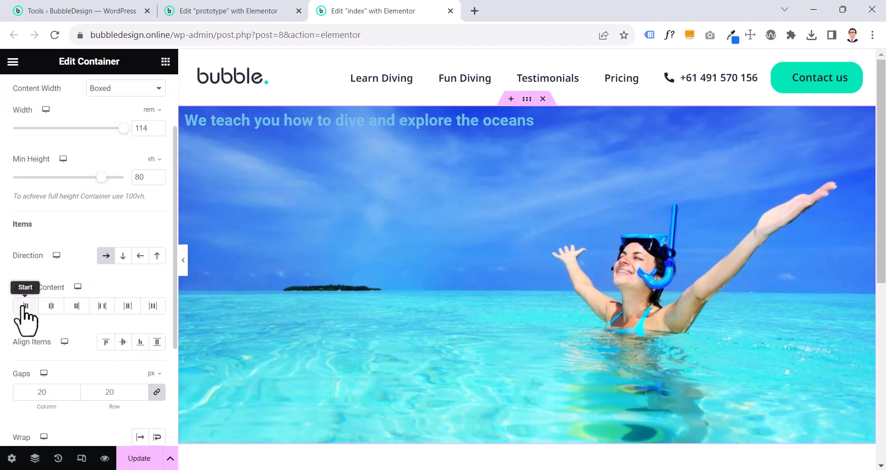
pyautogui.click(51, 306)
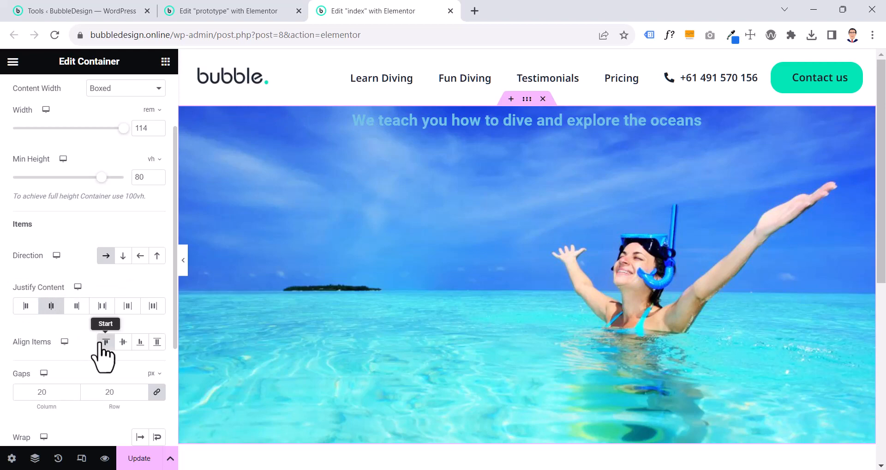
pyautogui.click(220, 10)
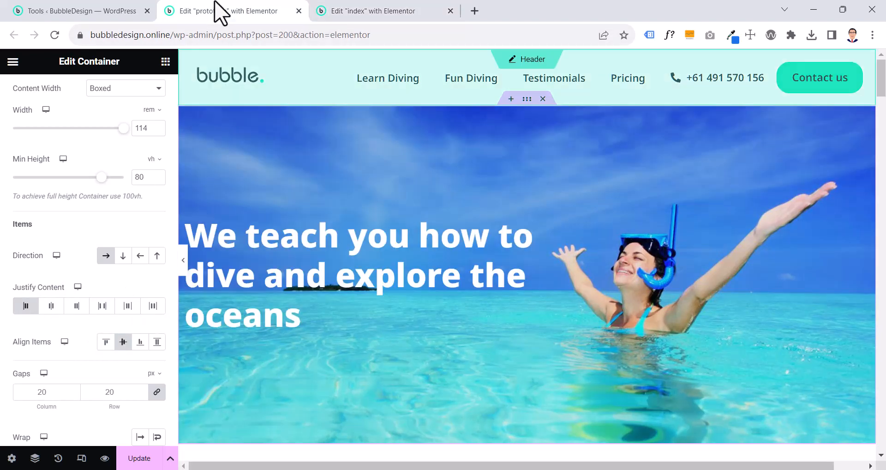
pyautogui.click(372, 11)
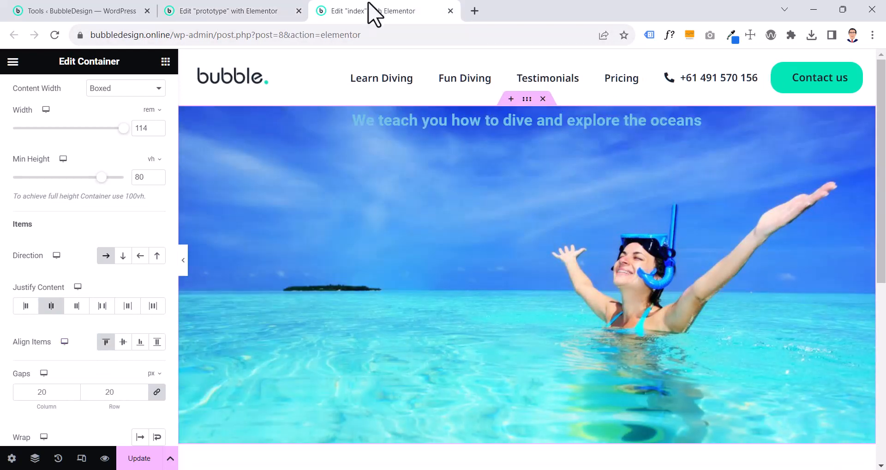
pyautogui.click(25, 306)
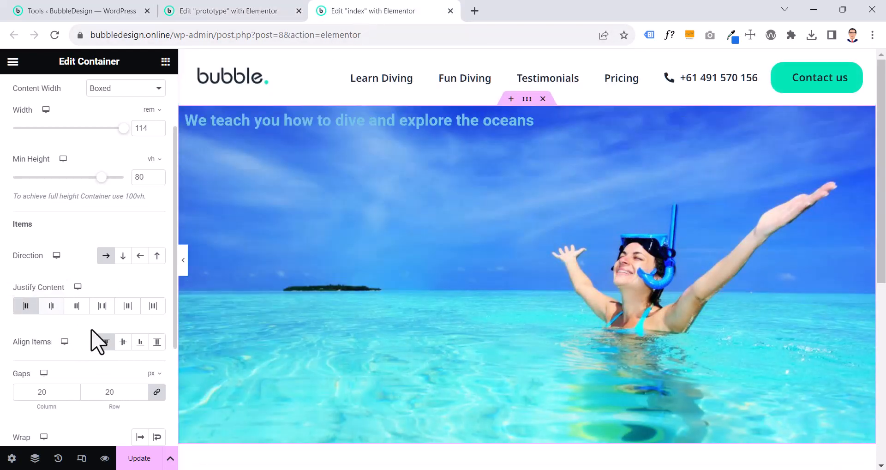
pyautogui.click(122, 342)
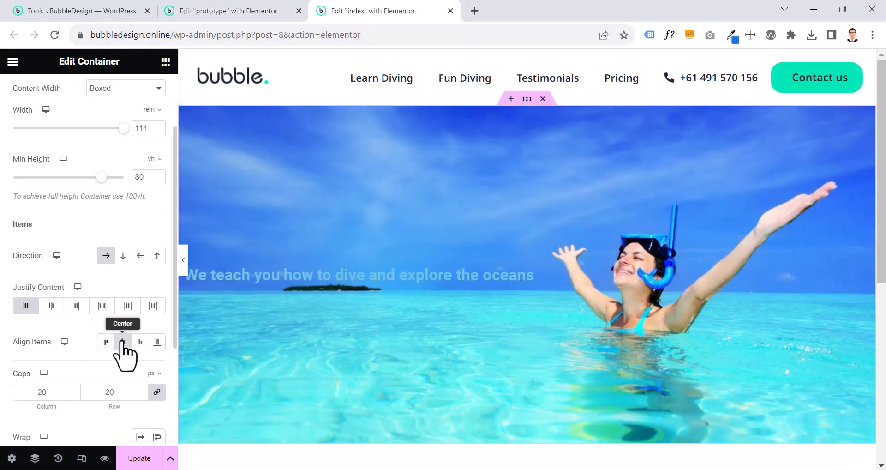
# Set the text color of the index page's hero heading to the white global color
pyautogui.click(409, 280)
pyautogui.click(86, 94)
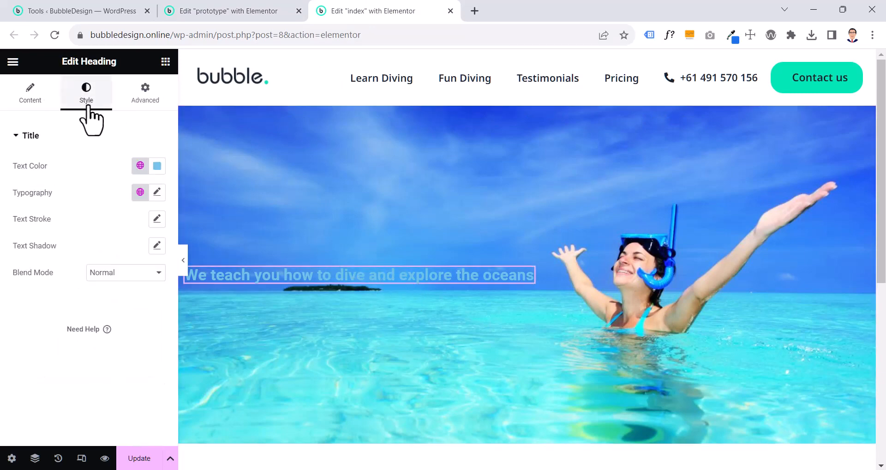
pyautogui.click(141, 166)
pyautogui.scroll(-5, 110, 305)
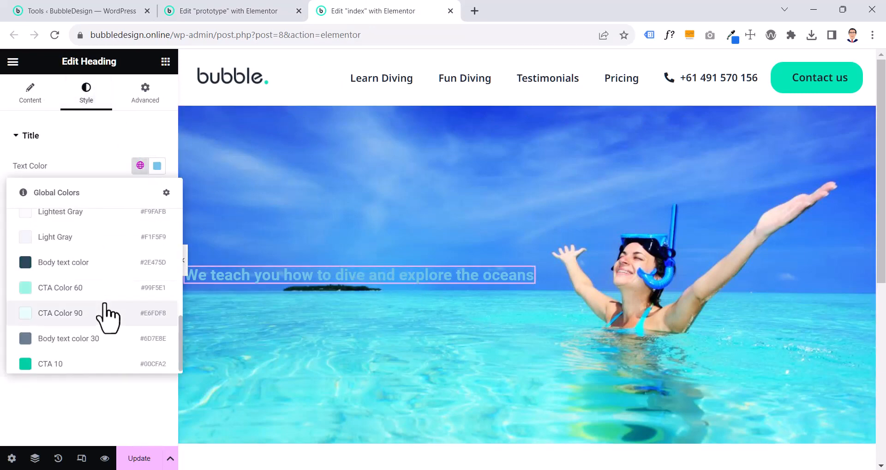
pyautogui.scroll(3, 107, 314)
pyautogui.click(79, 262)
# Apply the Heading 1 global font to the hero heading's typography
pyautogui.click(140, 192)
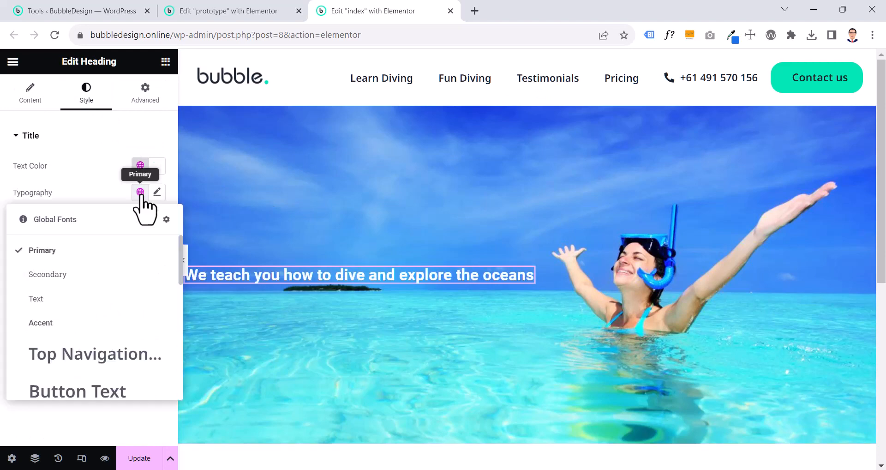
pyautogui.scroll(-5, 90, 313)
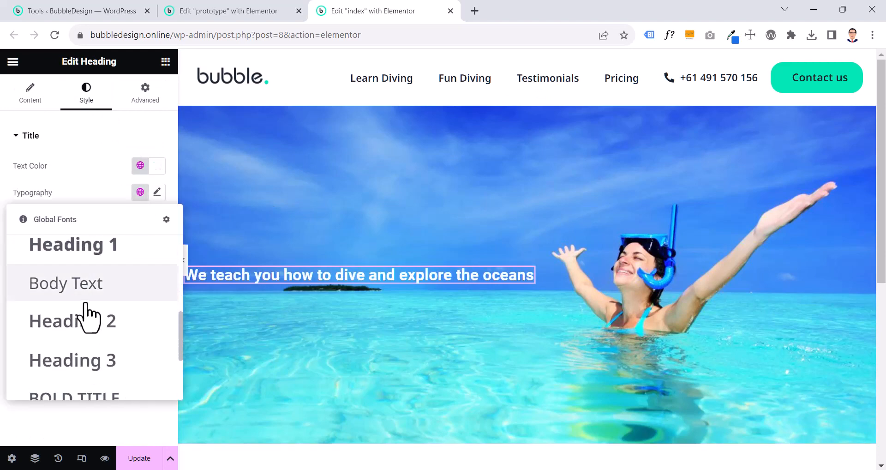
pyautogui.click(88, 287)
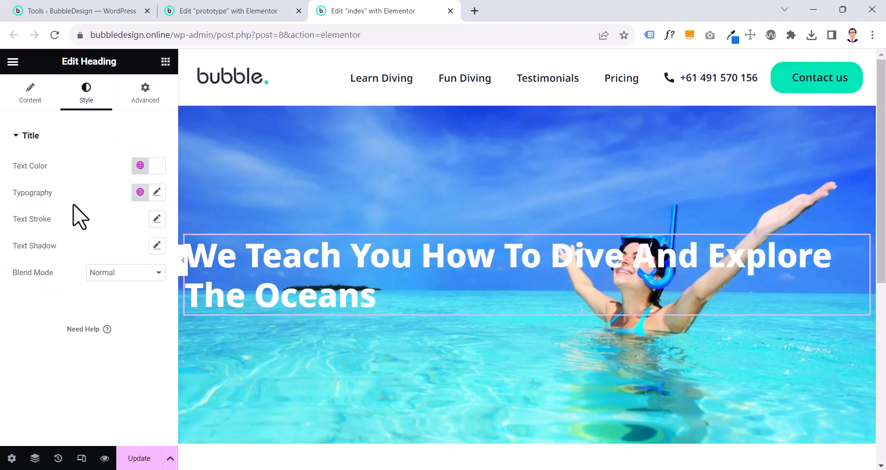
# Examine the layout width settings of the prototype's hero heading, comparing it with the heading on the index page
pyautogui.click(218, 12)
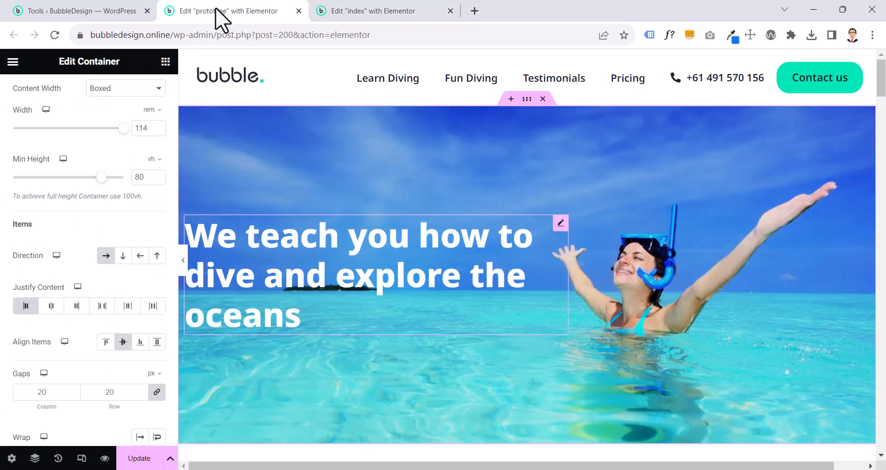
pyautogui.click(382, 279)
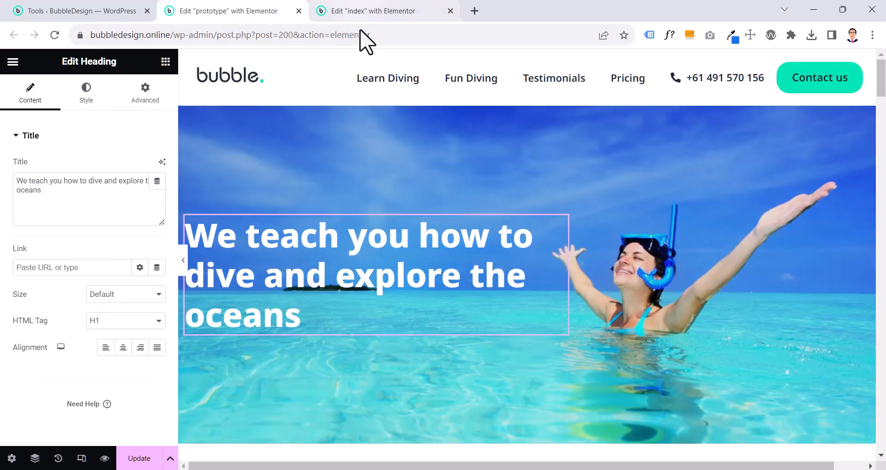
pyautogui.click(364, 10)
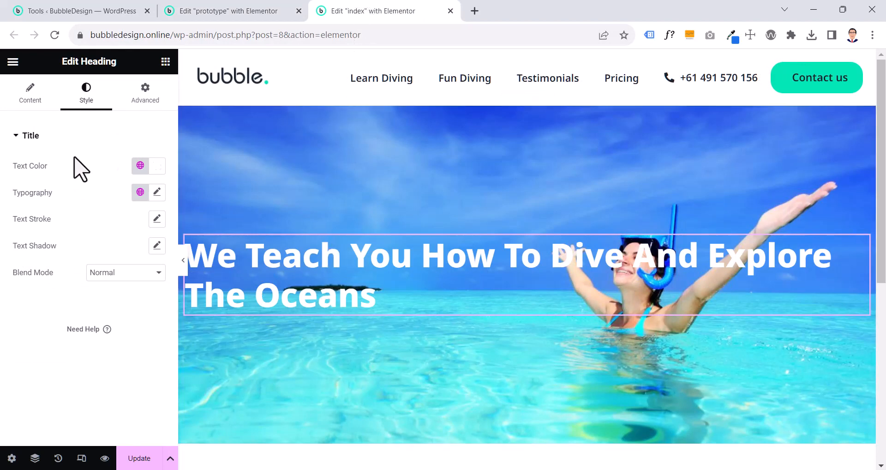
pyautogui.click(73, 139)
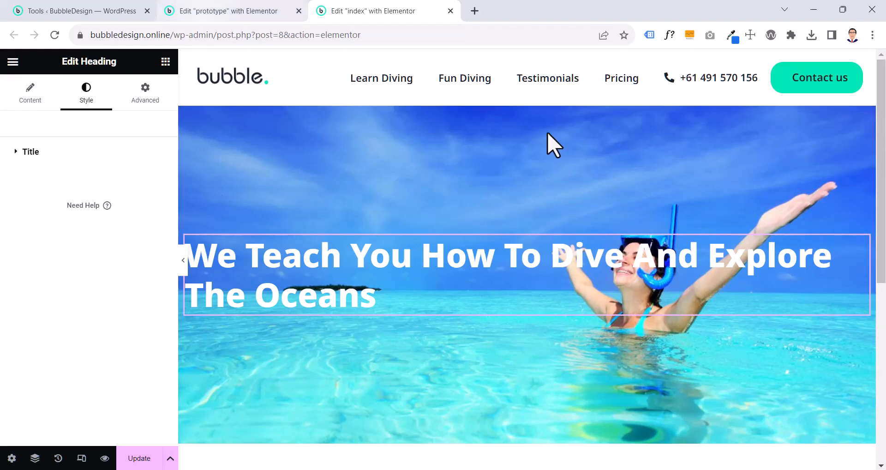
pyautogui.click(220, 13)
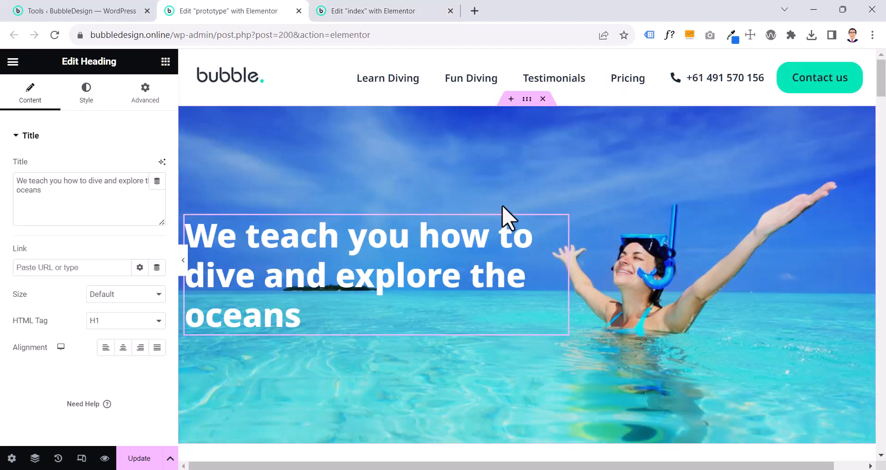
pyautogui.click(135, 101)
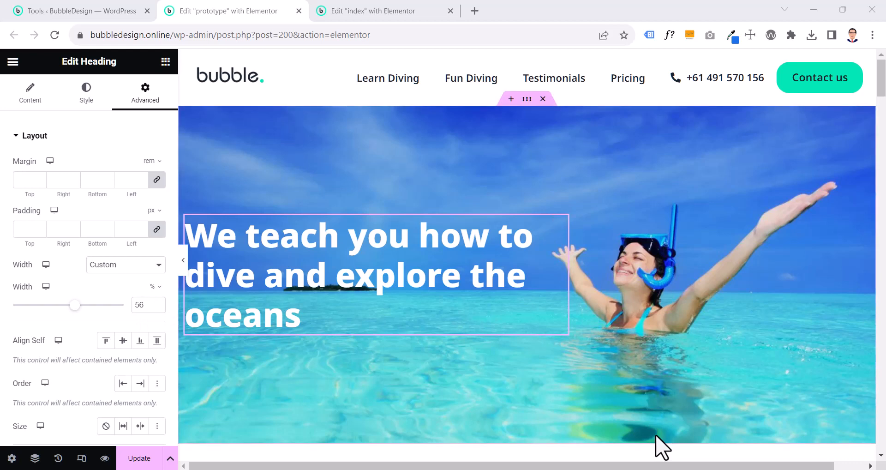
# Set the index page's hero heading to a Custom width of 56% and compare it with the prototype's heading
pyautogui.click(340, 11)
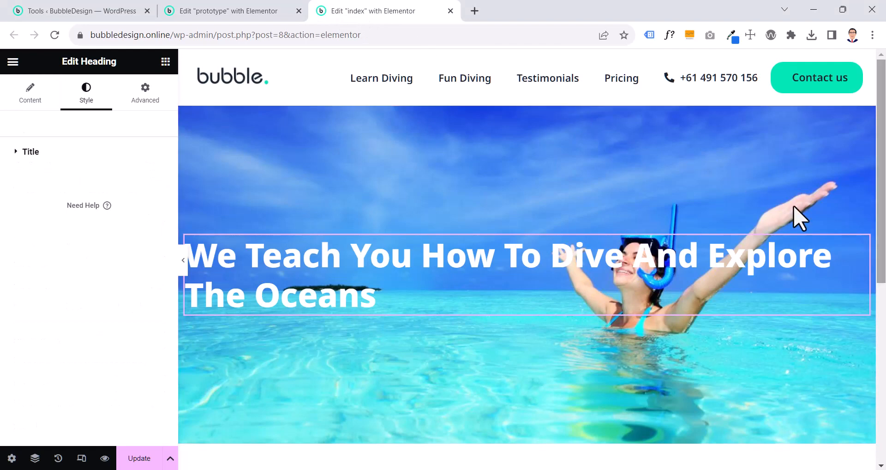
pyautogui.click(138, 105)
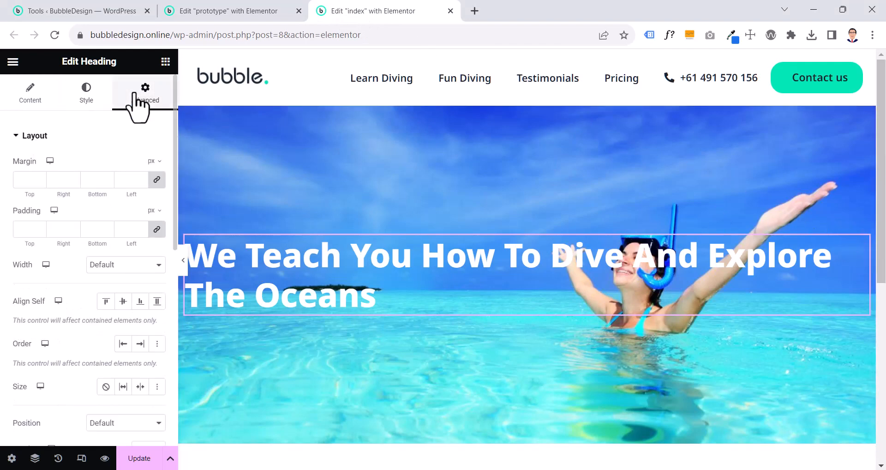
pyautogui.click(107, 266)
pyautogui.click(113, 309)
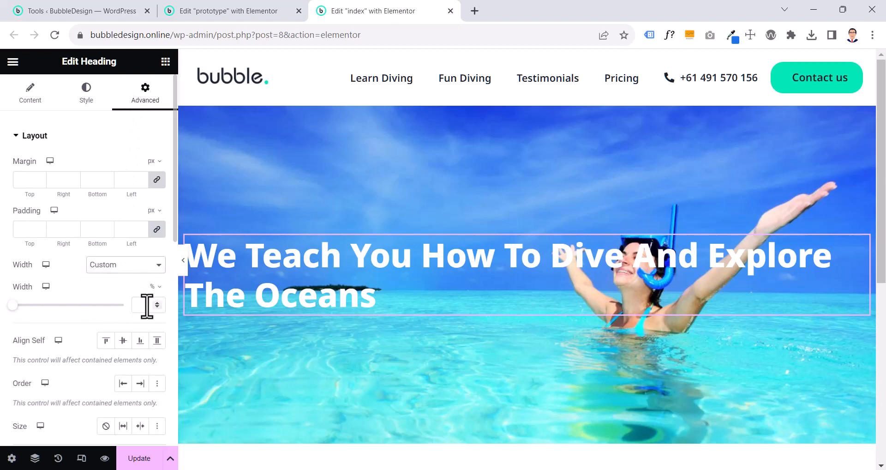
pyautogui.click(147, 304)
pyautogui.write('56')
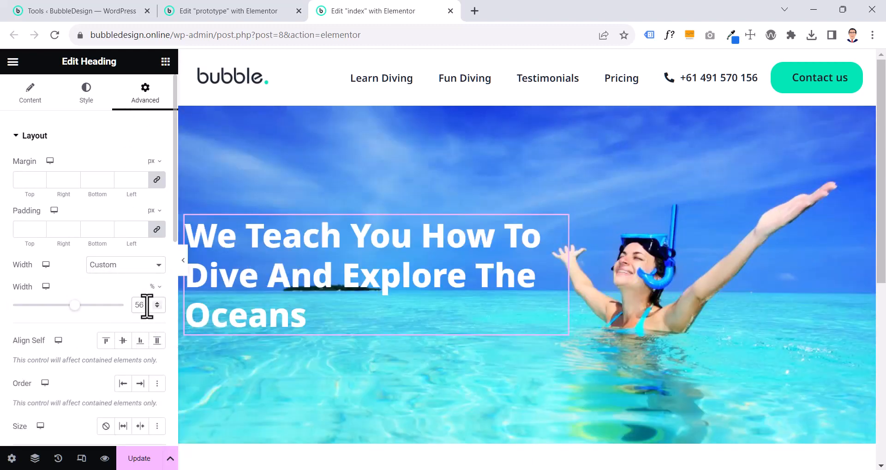
pyautogui.click(211, 11)
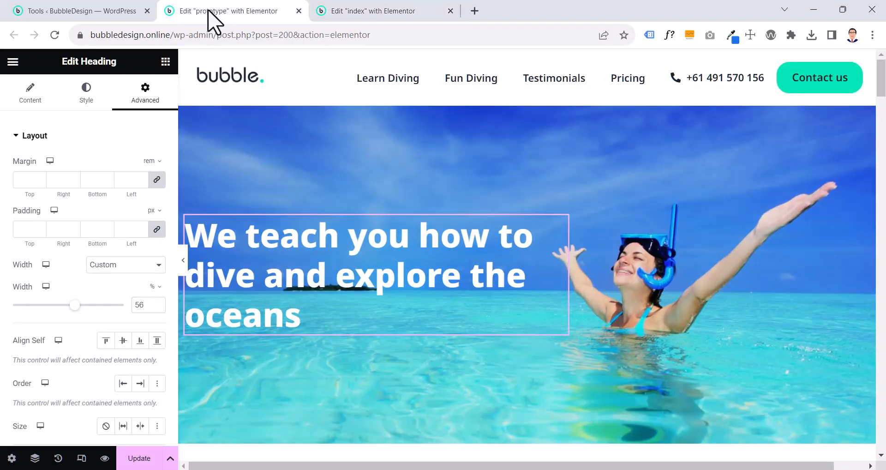
pyautogui.click(347, 7)
pyautogui.click(252, 10)
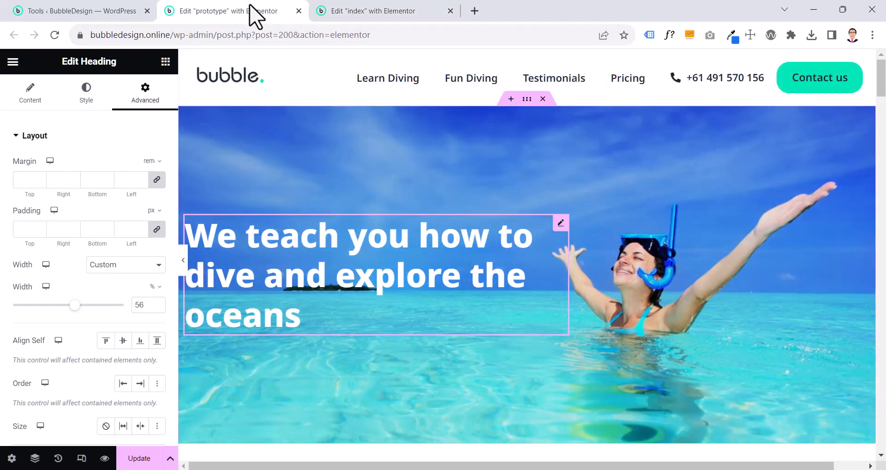
pyautogui.click(390, 17)
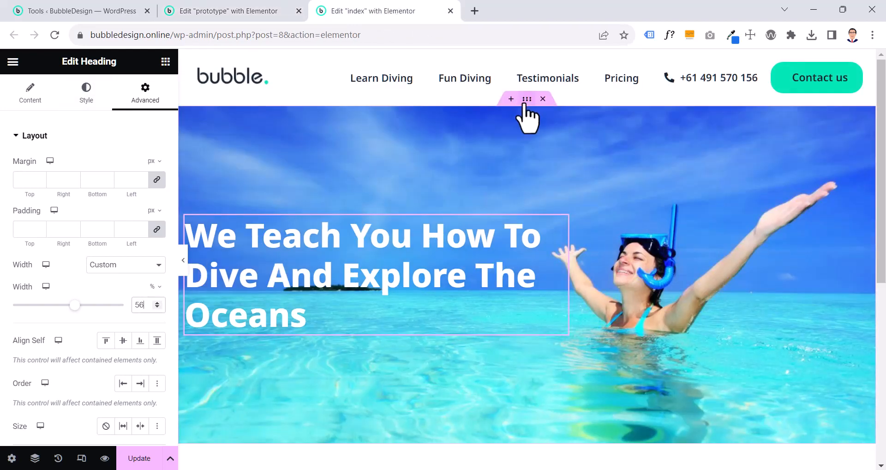
# Enable a Classic background overlay on the index page's hero container
pyautogui.click(524, 104)
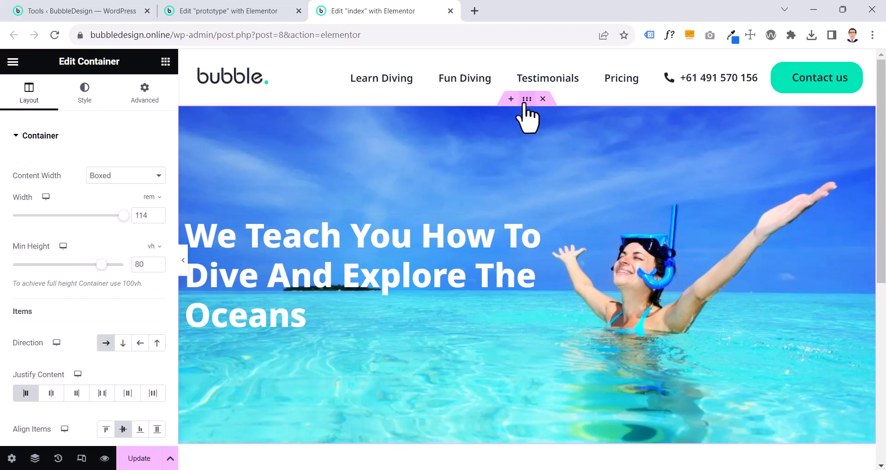
pyautogui.click(86, 108)
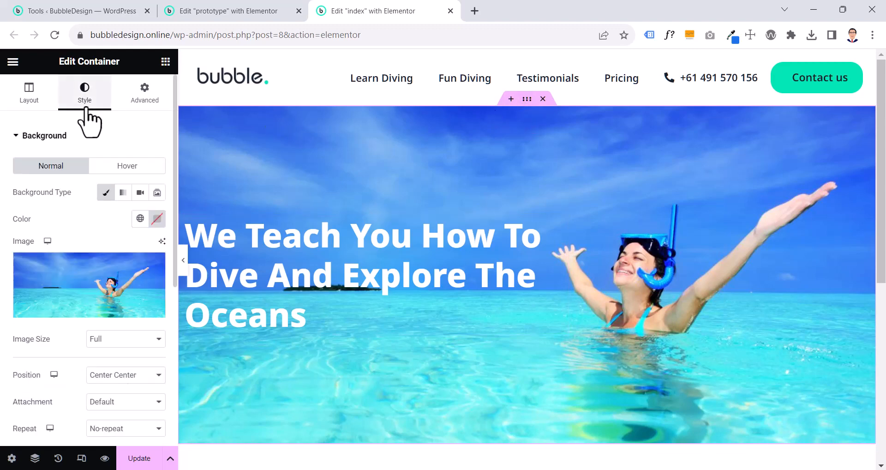
pyautogui.scroll(-5, 87, 230)
pyautogui.click(76, 312)
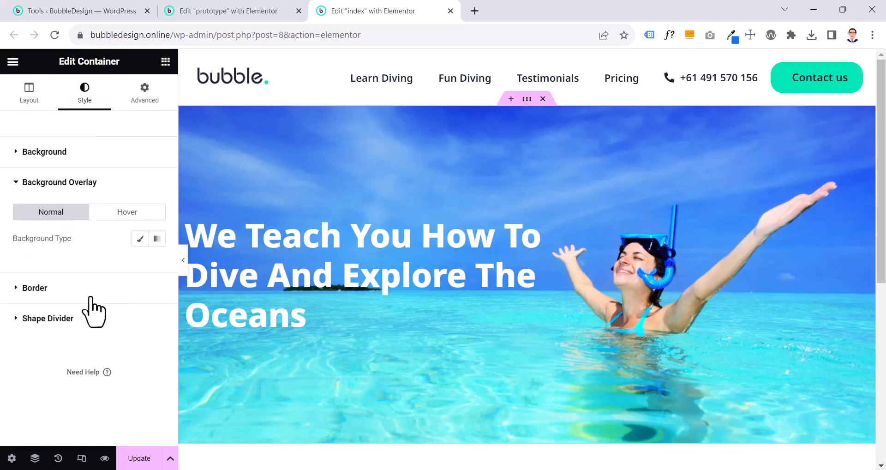
pyautogui.click(143, 244)
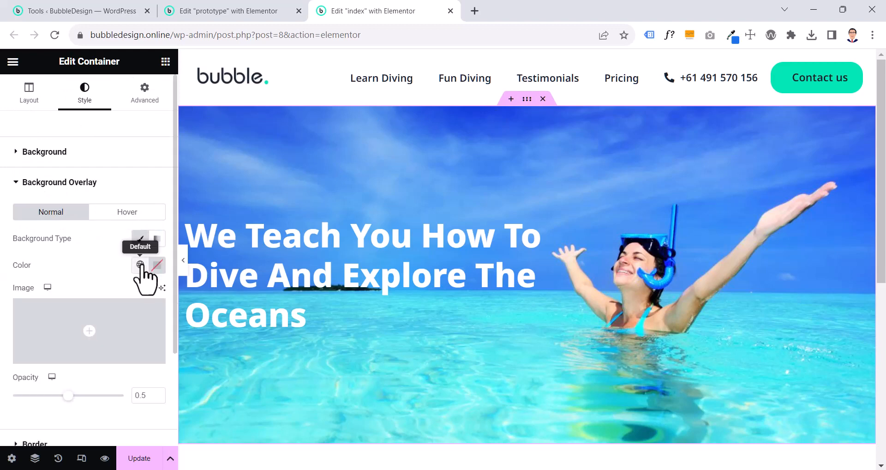
# Examine the background overlay color and opacity of the prototype's hero container
pyautogui.click(227, 10)
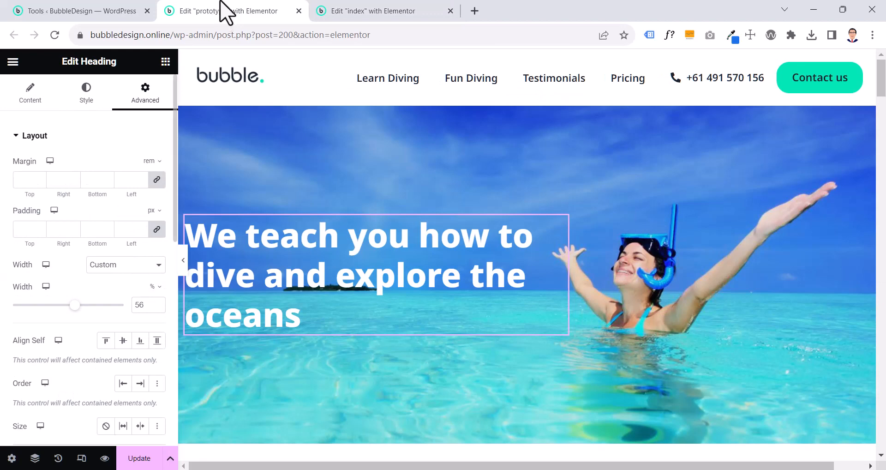
pyautogui.click(527, 99)
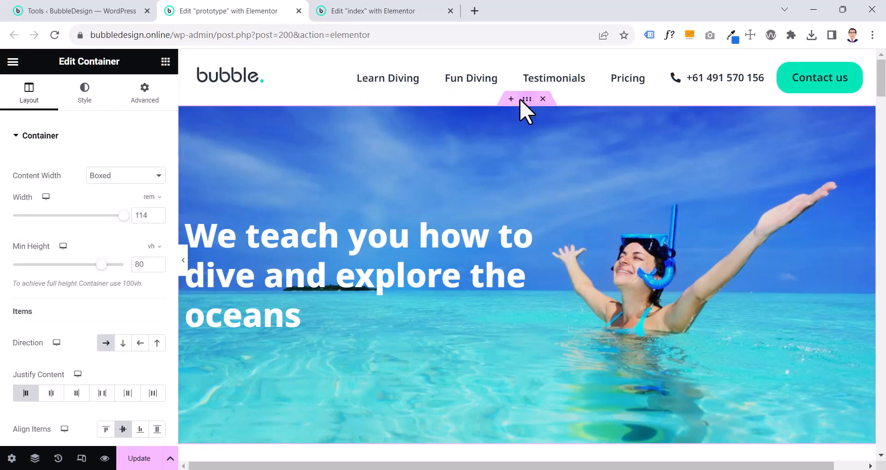
pyautogui.click(84, 97)
pyautogui.scroll(-5, 83, 149)
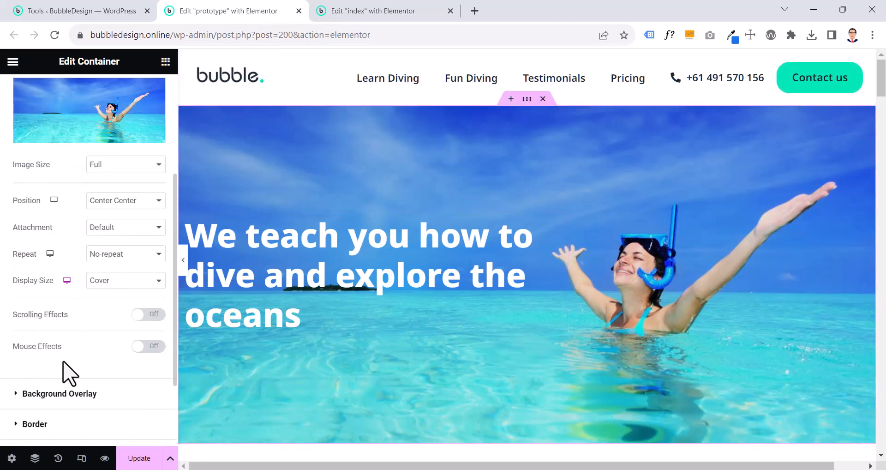
pyautogui.click(61, 393)
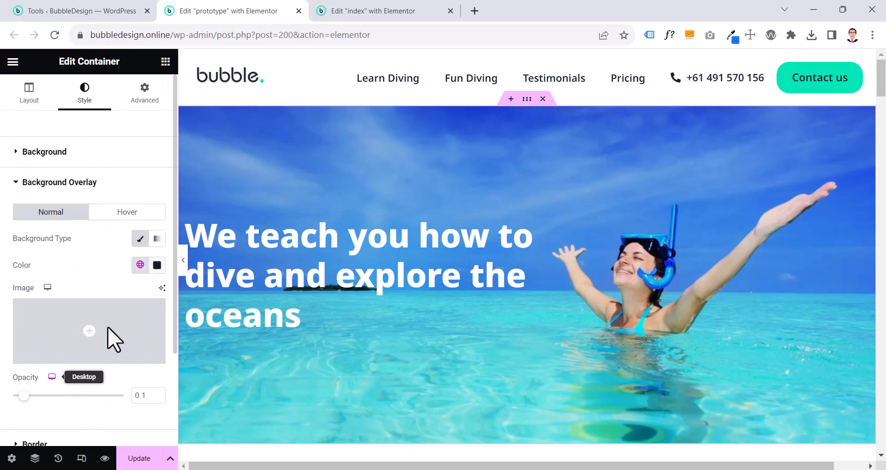
pyautogui.click(156, 265)
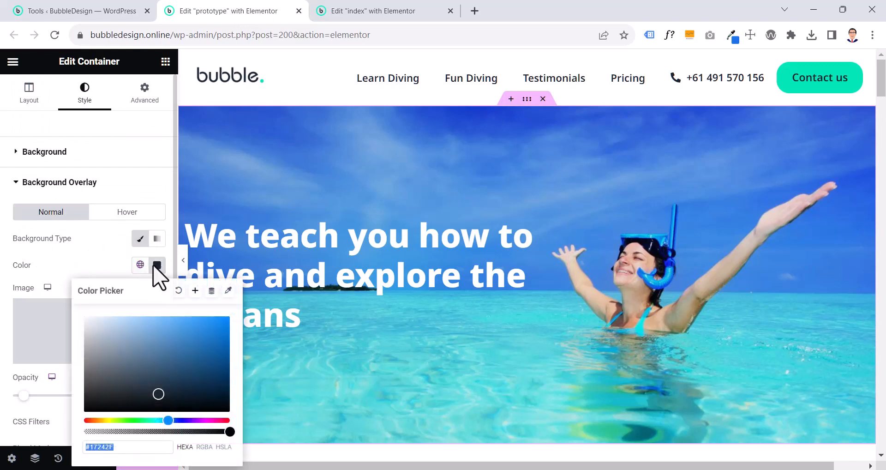
pyautogui.click(108, 261)
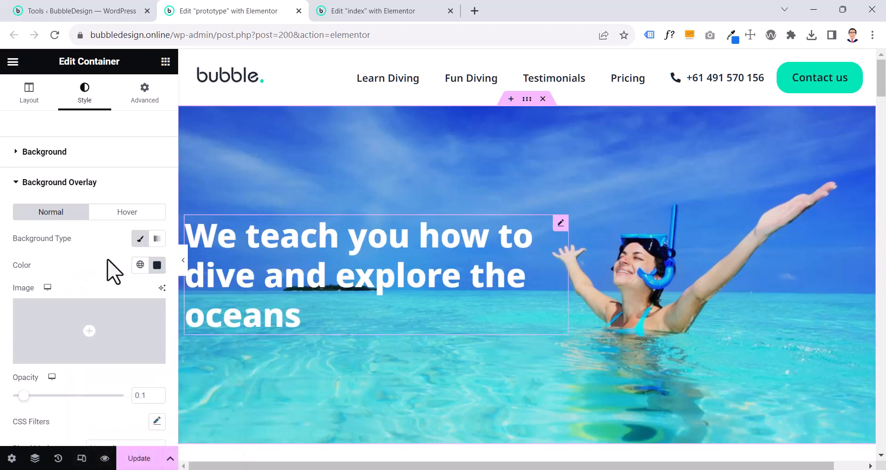
# Try other opacity values for the prototype's hero background overlay, returning it to 0.1
pyautogui.moveTo(27, 396)
pyautogui.mouseDown()
pyautogui.moveTo(135, 394)
pyautogui.moveTo(16, 396)
pyautogui.mouseUp()
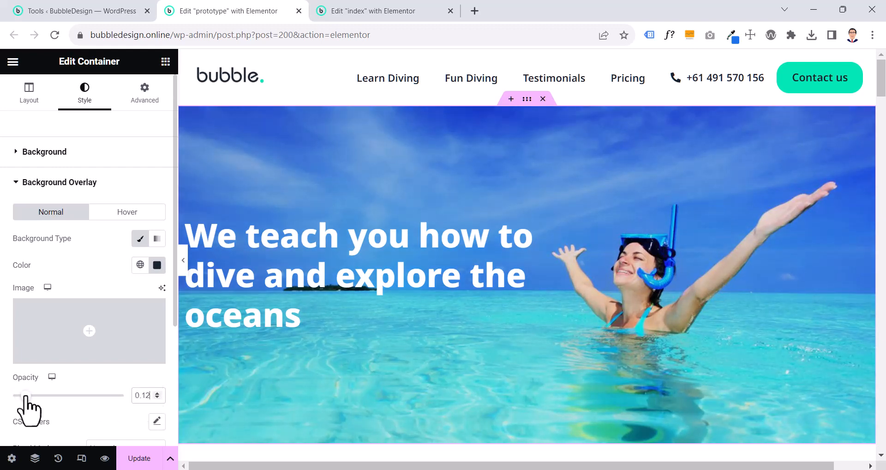
pyautogui.moveTo(24, 395)
pyautogui.mouseDown()
pyautogui.moveTo(70, 395)
pyautogui.moveTo(27, 396)
pyautogui.mouseUp()
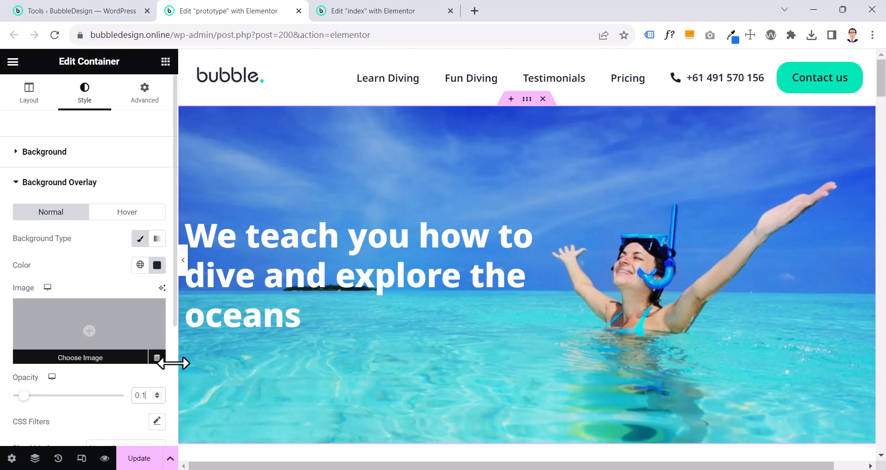
# Set the background overlay color of the index page's hero container to black, #000000
pyautogui.click(357, 5)
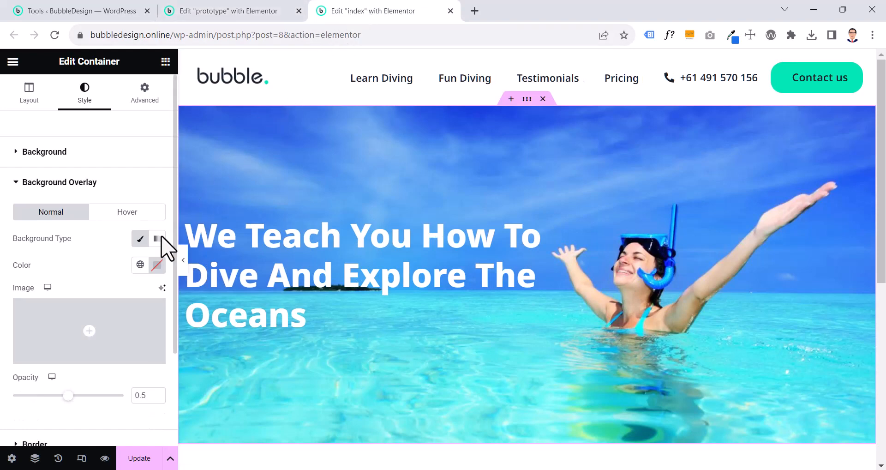
pyautogui.click(140, 264)
pyautogui.scroll(-5, 118, 230)
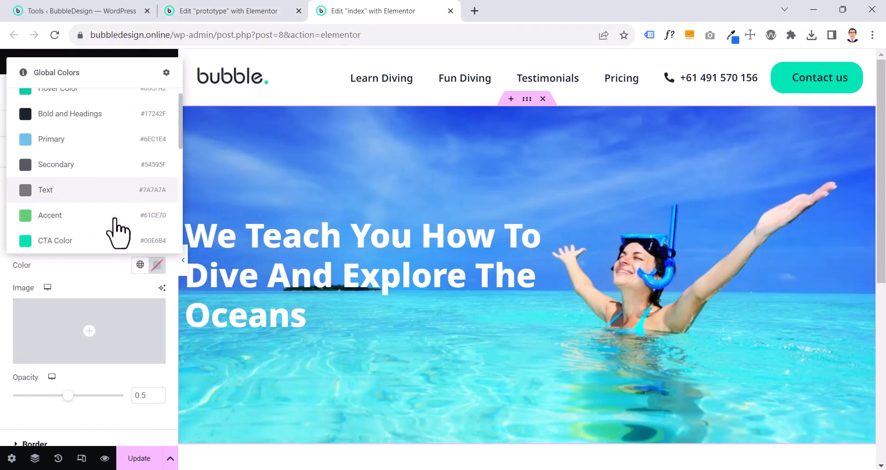
pyautogui.scroll(5, 119, 229)
pyautogui.click(156, 266)
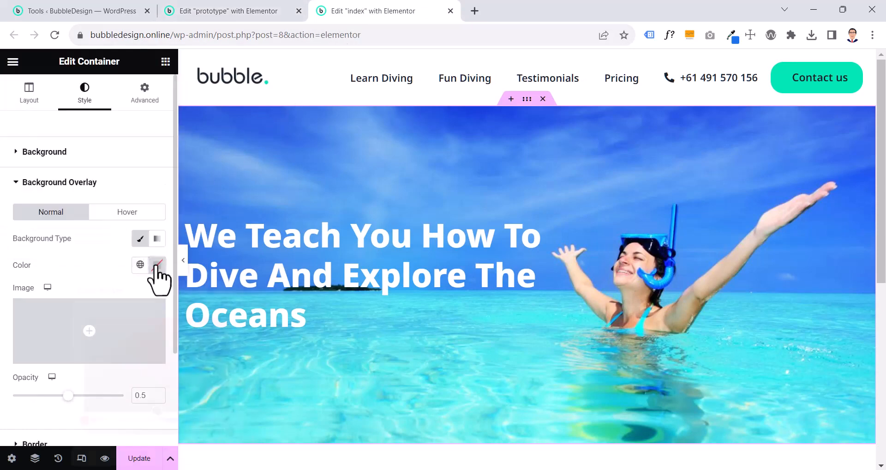
pyautogui.click(157, 266)
pyautogui.moveTo(156, 410); pyautogui.dragTo(210, 411)
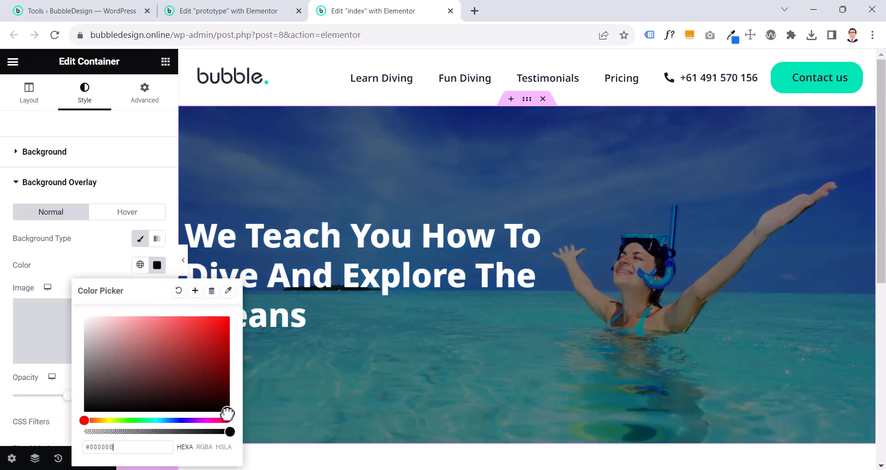
# Save the overlay color as a new global color named Black
pyautogui.click(196, 290)
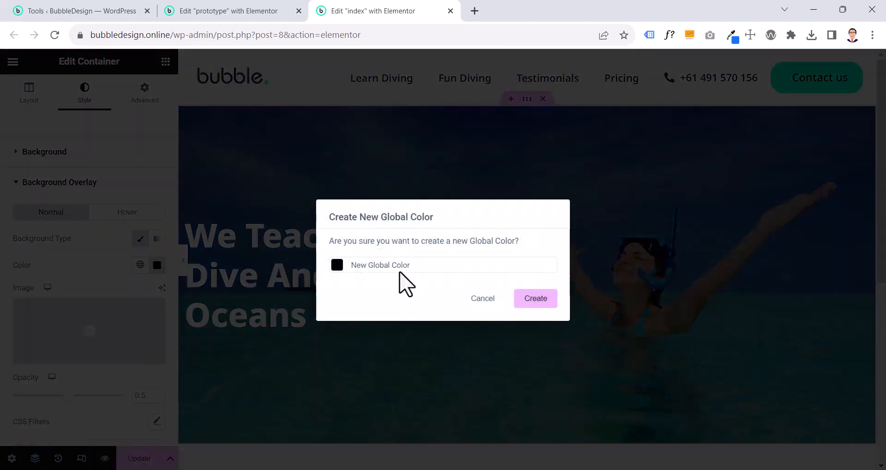
pyautogui.write('Black')
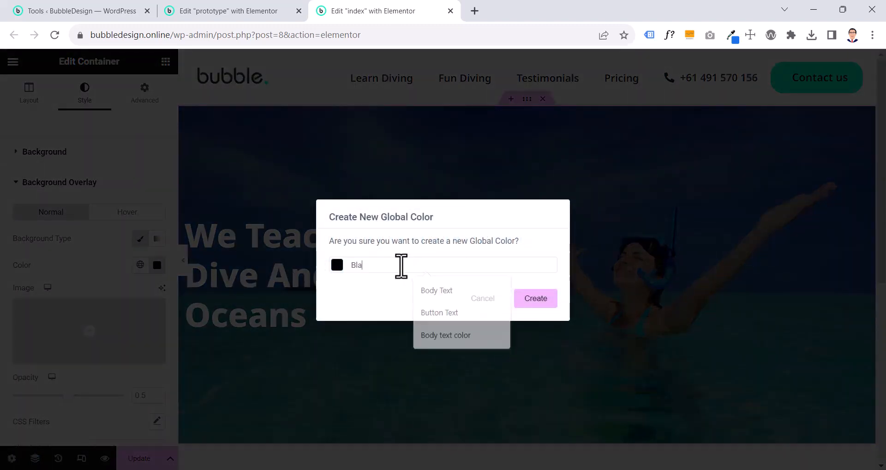
pyautogui.click(536, 300)
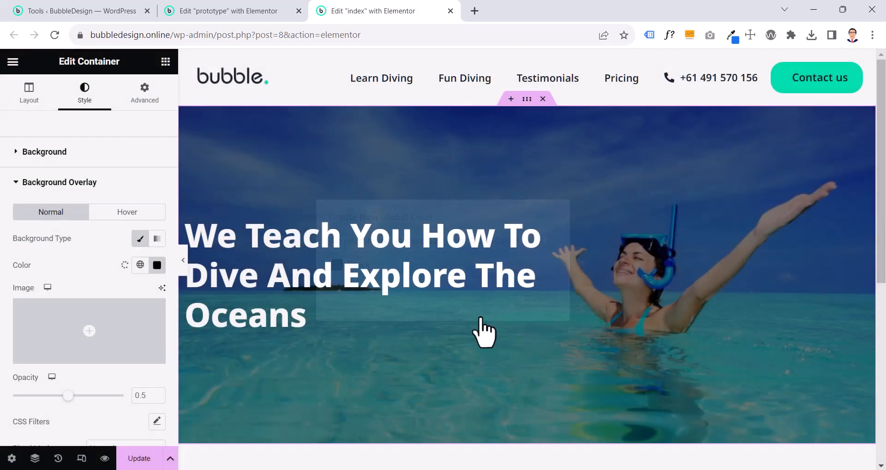
# Set the index hero's background overlay opacity to 0.1 and compare the section with the prototype
pyautogui.click(158, 398)
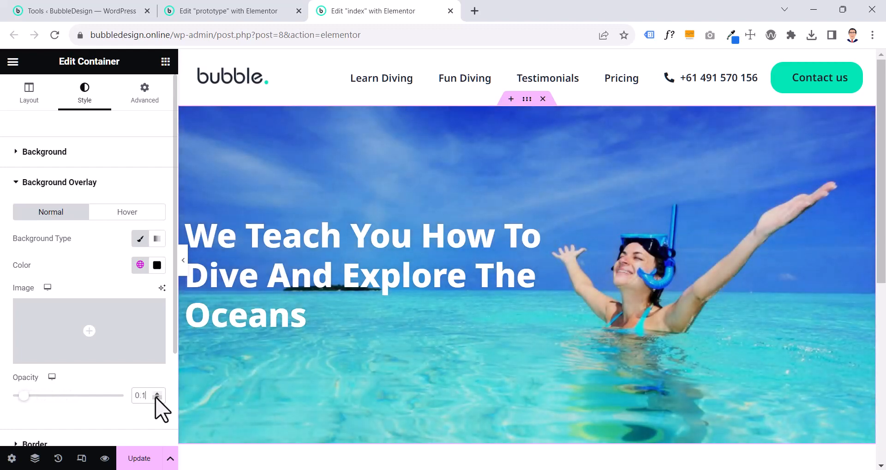
pyautogui.click(221, 5)
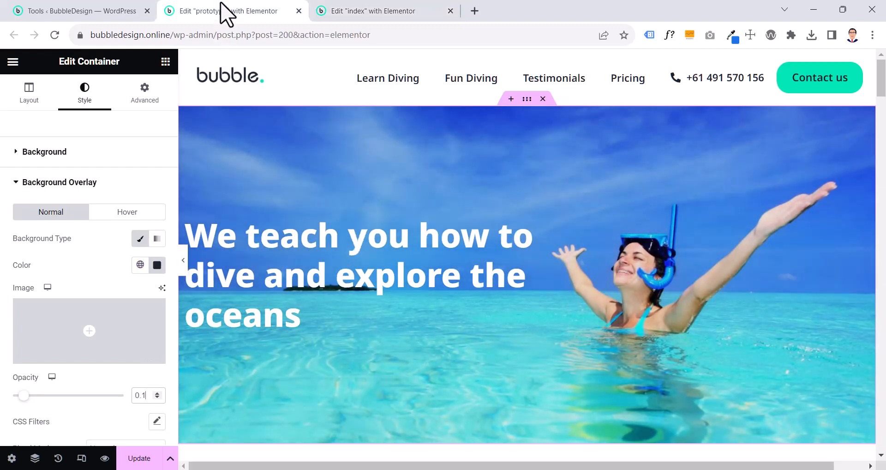
pyautogui.click(352, 14)
pyautogui.click(224, 14)
pyautogui.click(352, 13)
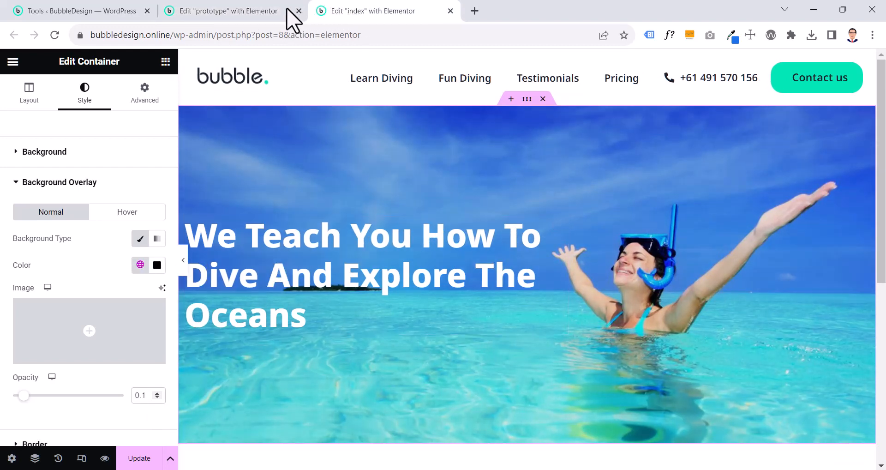
# Copy the prototype's hero heading, paste its style onto the index page's hero heading, and open that heading's content settings
pyautogui.click(271, 16)
pyautogui.click(353, 273)
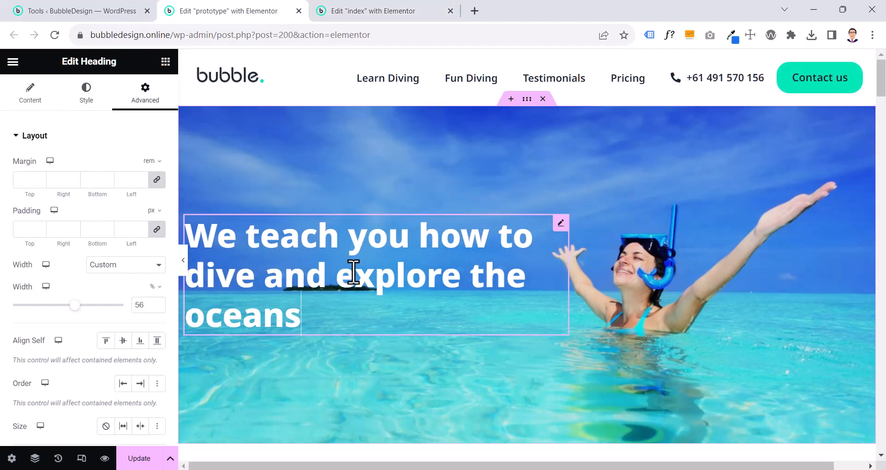
pyautogui.rightClick(370, 262)
pyautogui.click(403, 267)
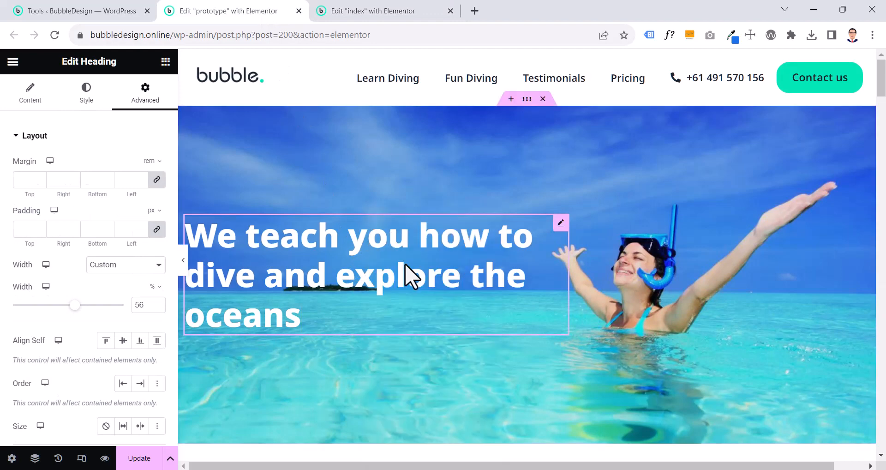
pyautogui.click(388, 11)
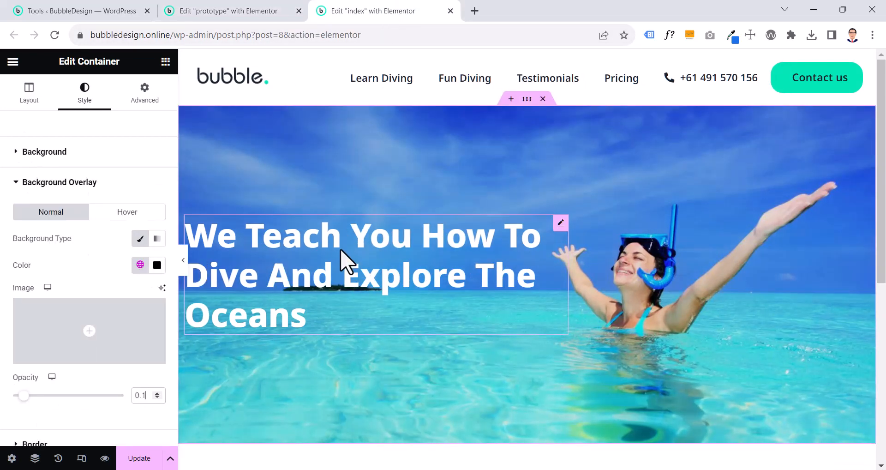
pyautogui.rightClick(331, 262)
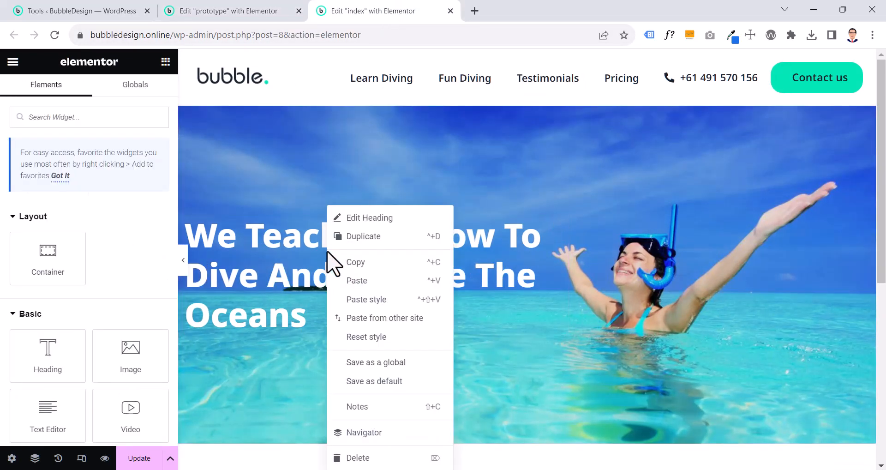
pyautogui.click(362, 299)
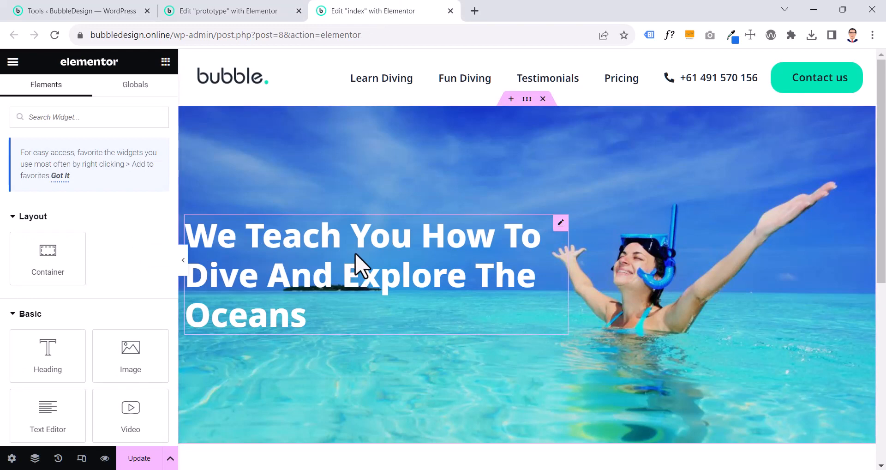
pyautogui.click(388, 287)
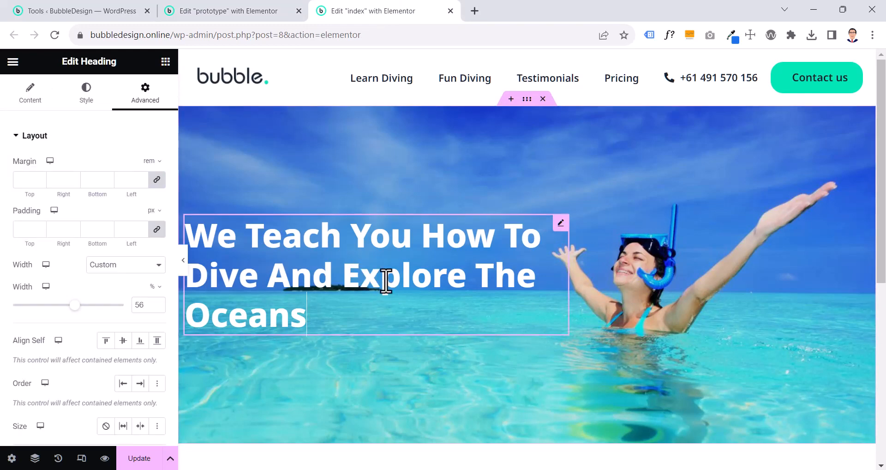
pyautogui.click(17, 97)
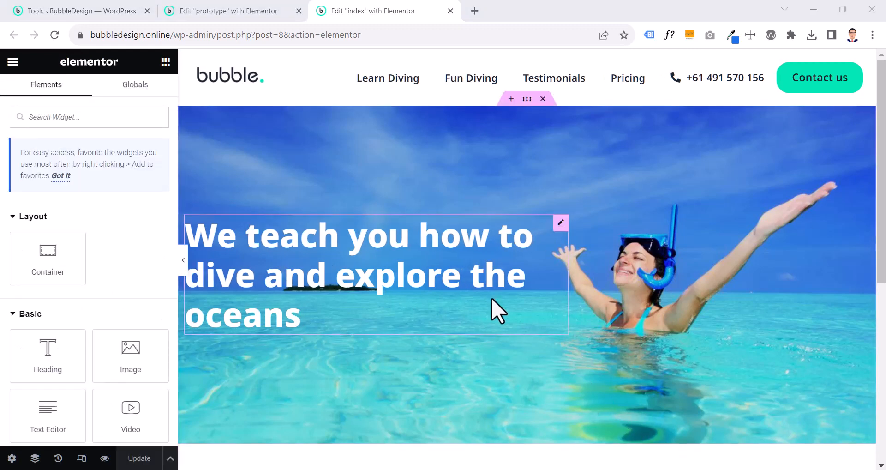
# Examine the index hero heading's assigned global font and its typography settings
pyautogui.click(468, 283)
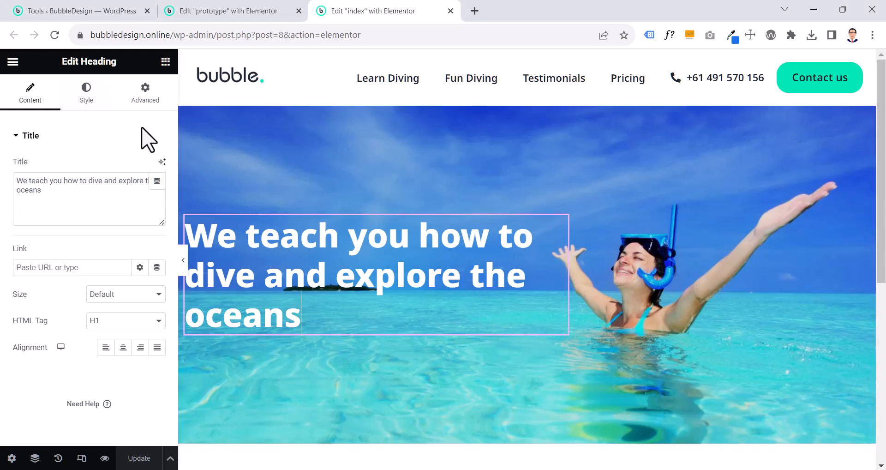
pyautogui.click(85, 97)
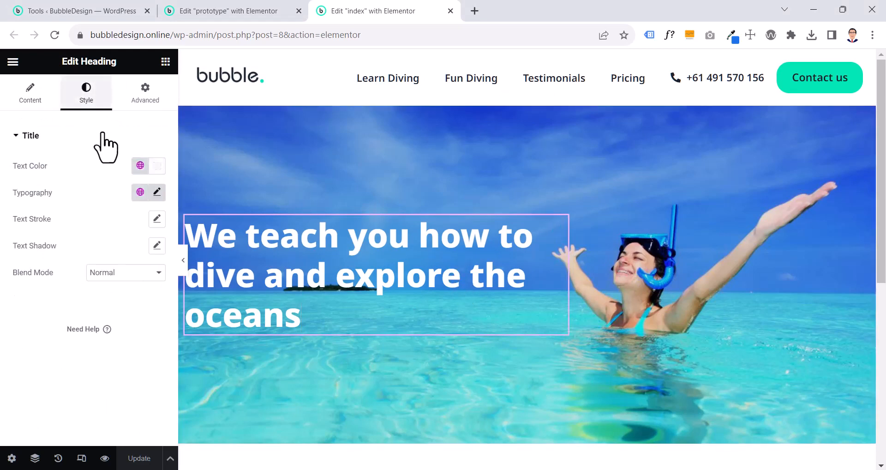
pyautogui.click(141, 192)
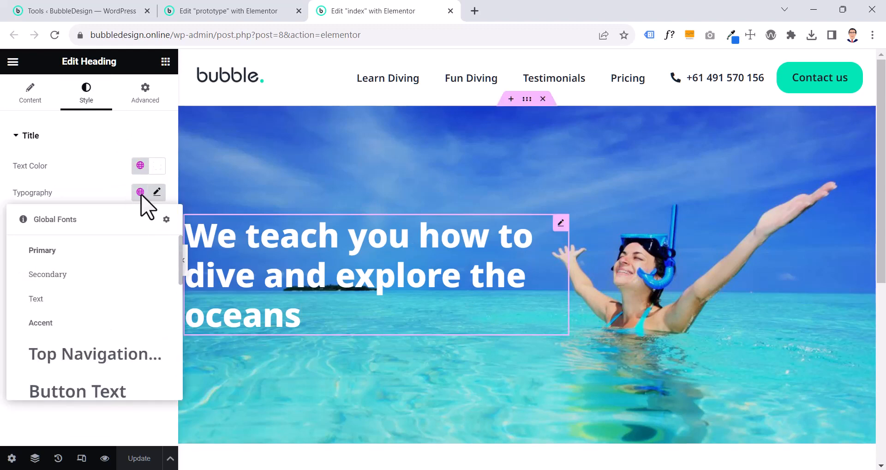
pyautogui.click(119, 199)
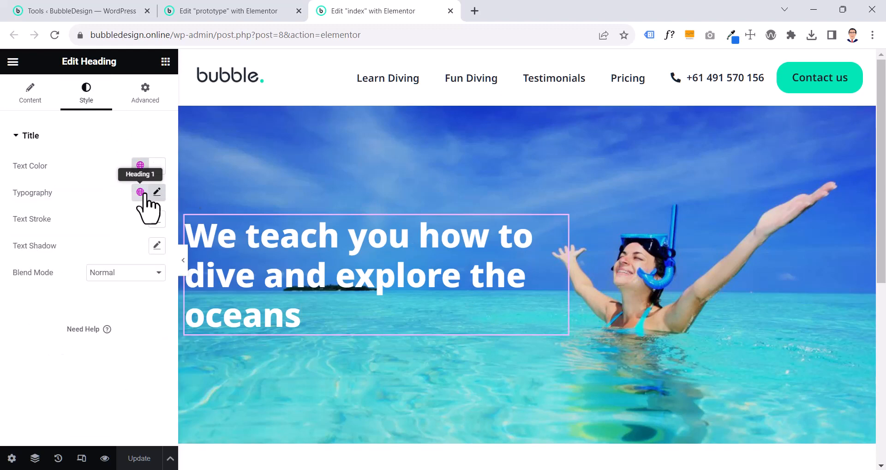
pyautogui.click(157, 194)
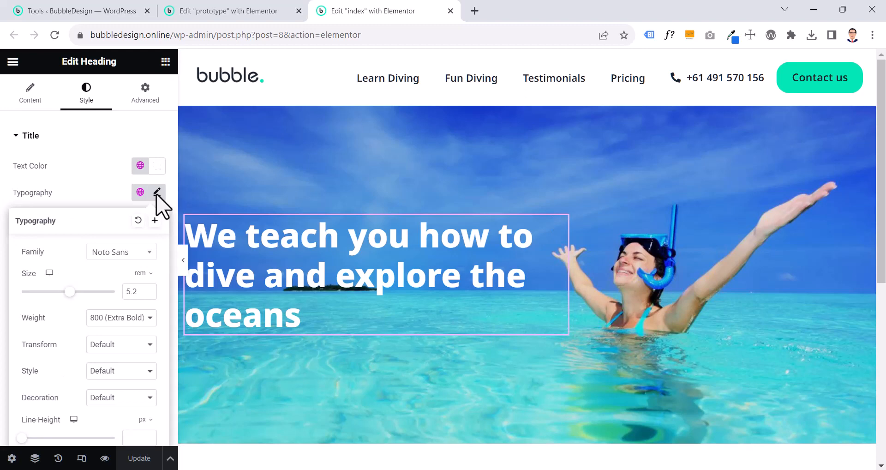
pyautogui.click(140, 192)
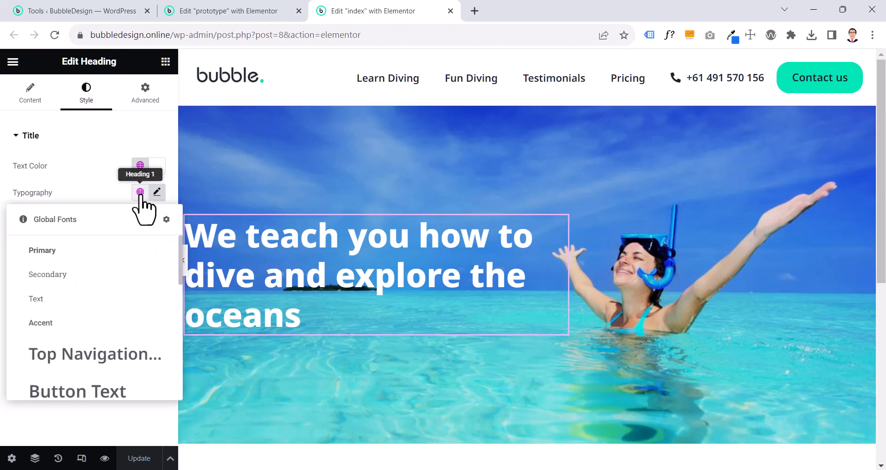
# Set the text transform of the global font Heading 1 to Default and save the site settings
pyautogui.click(166, 219)
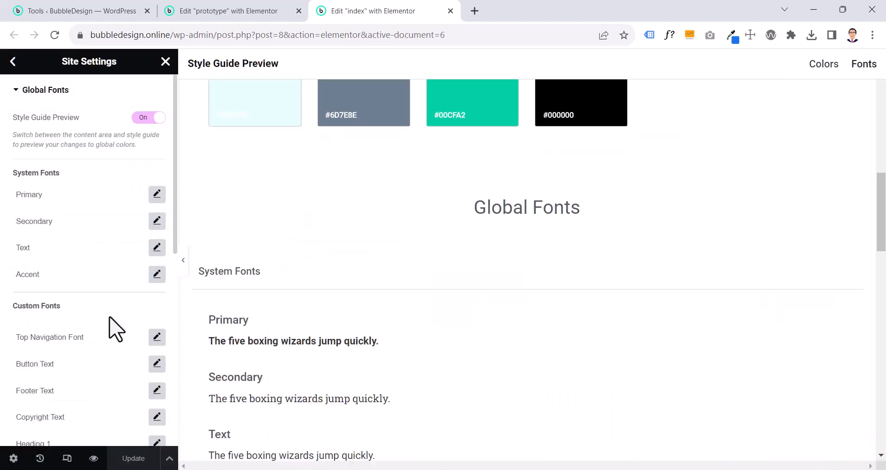
pyautogui.scroll(-4, 95, 363)
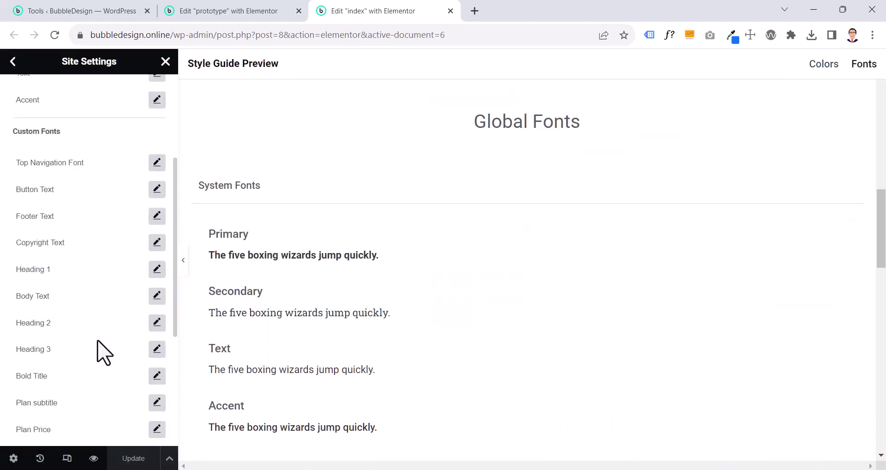
pyautogui.click(157, 269)
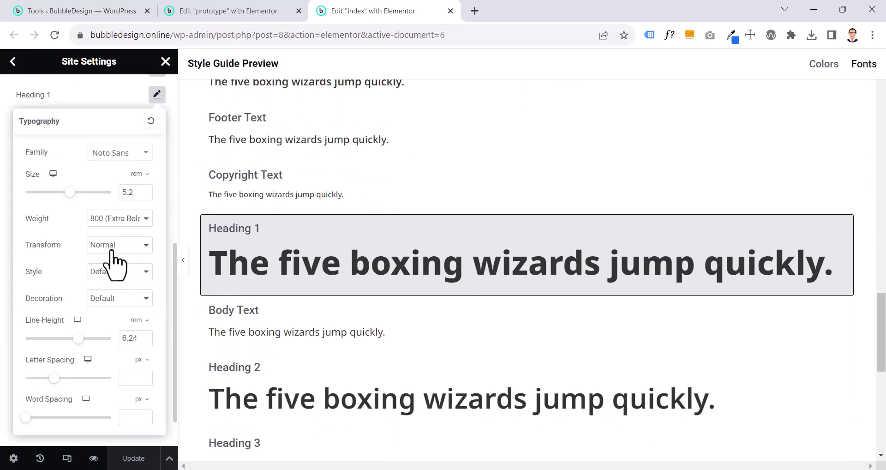
pyautogui.click(106, 247)
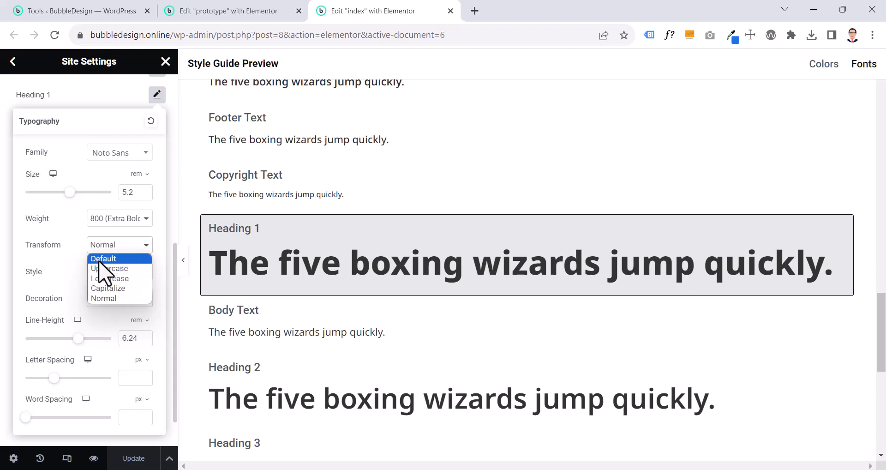
pyautogui.click(98, 260)
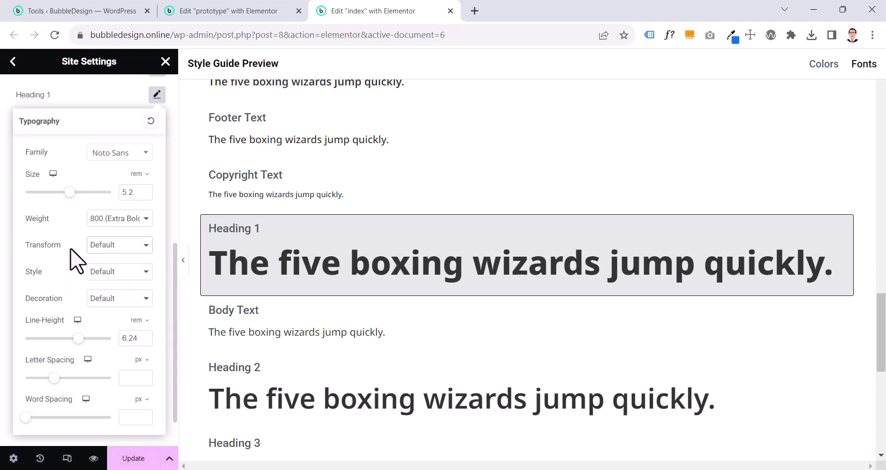
pyautogui.click(130, 459)
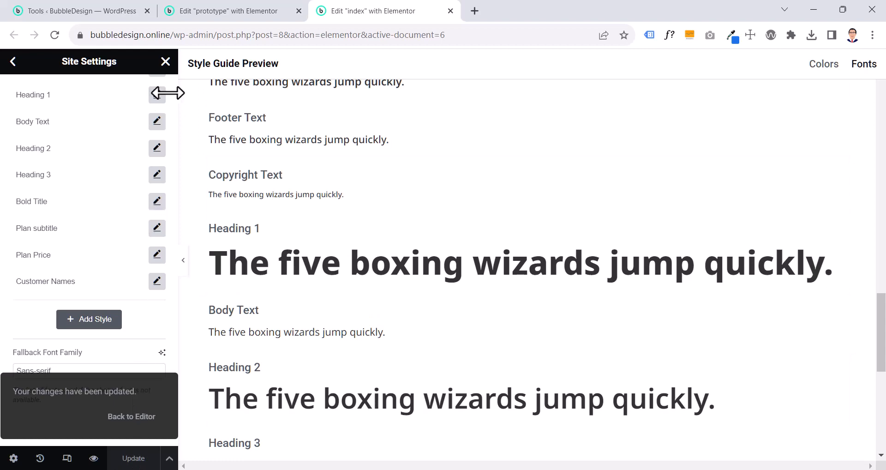
pyautogui.click(165, 62)
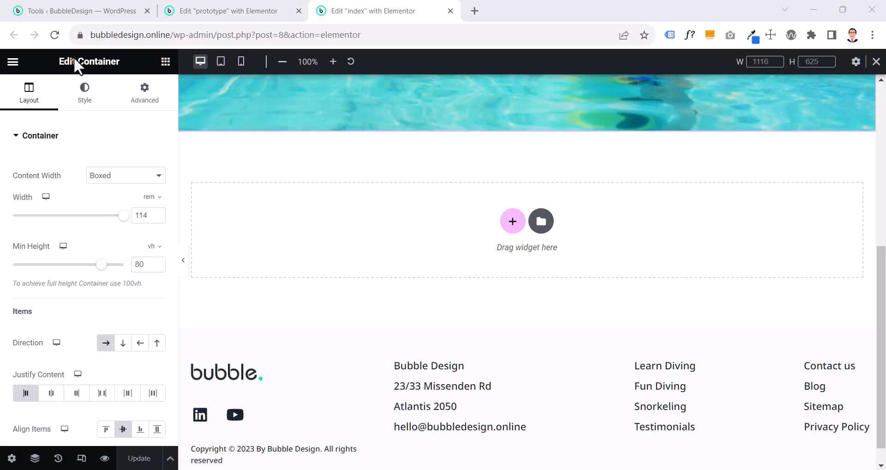
# Examine how the prototype's "Welcome to the oceans" section is built, including its container, small heading and image box
pyautogui.click(201, 14)
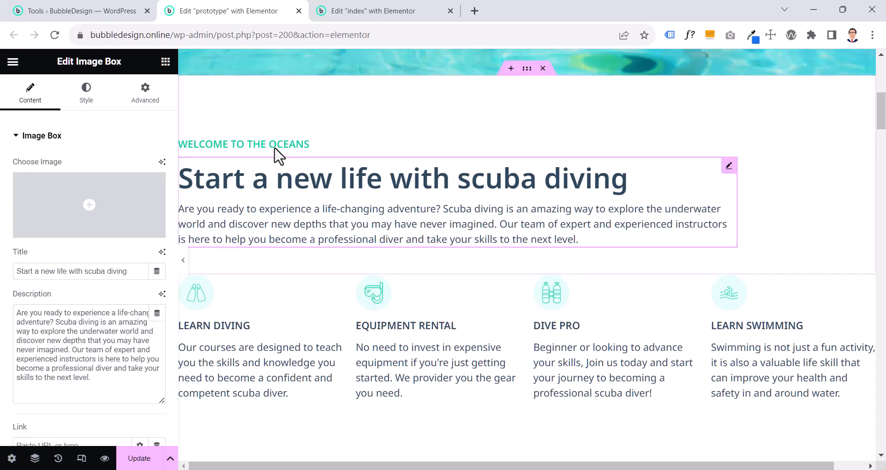
pyautogui.click(184, 260)
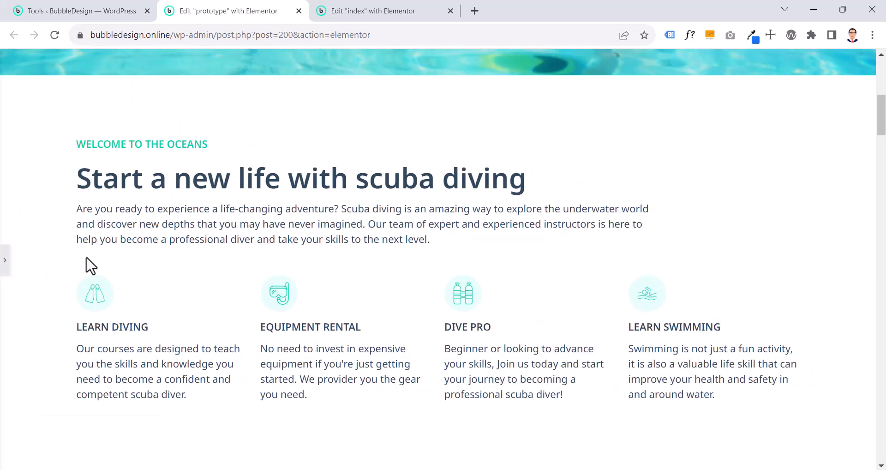
pyautogui.click(5, 264)
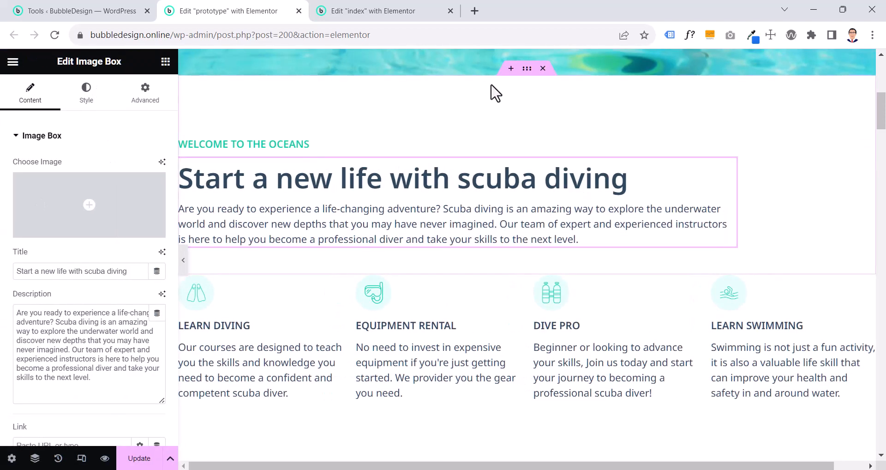
pyautogui.click(527, 69)
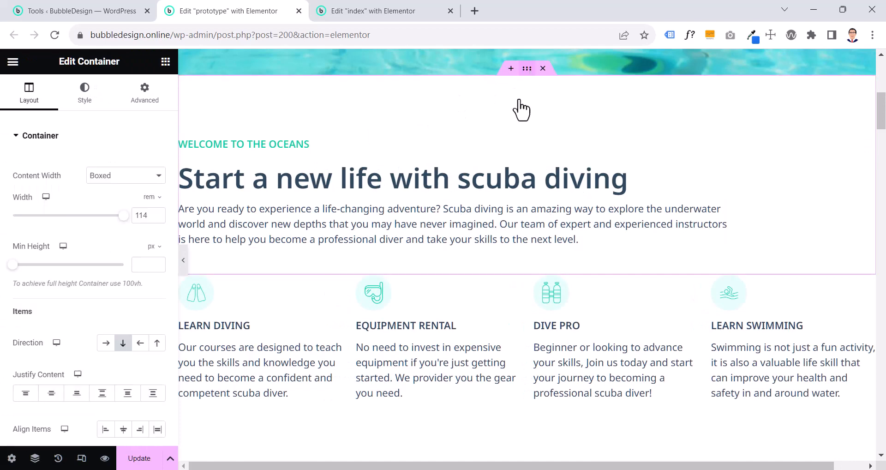
pyautogui.click(502, 157)
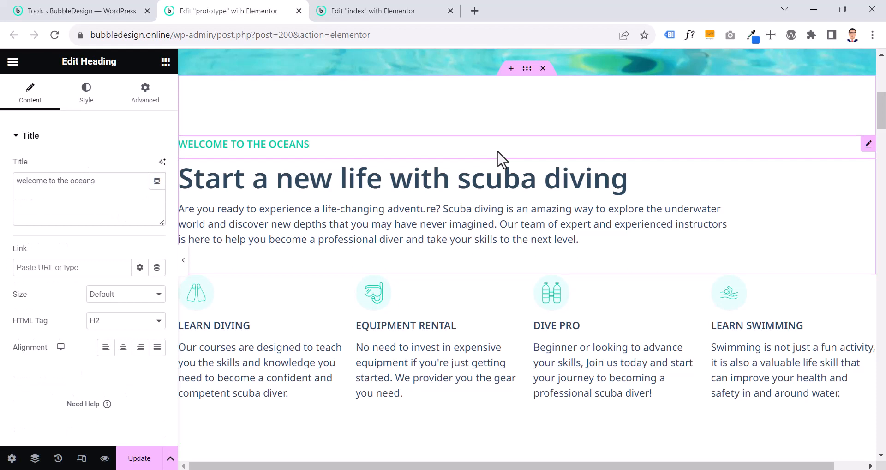
pyautogui.click(487, 185)
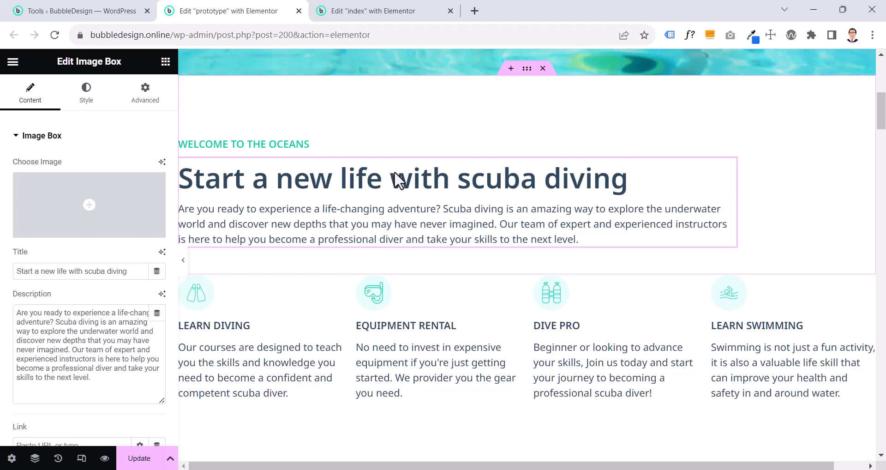
pyautogui.click(266, 144)
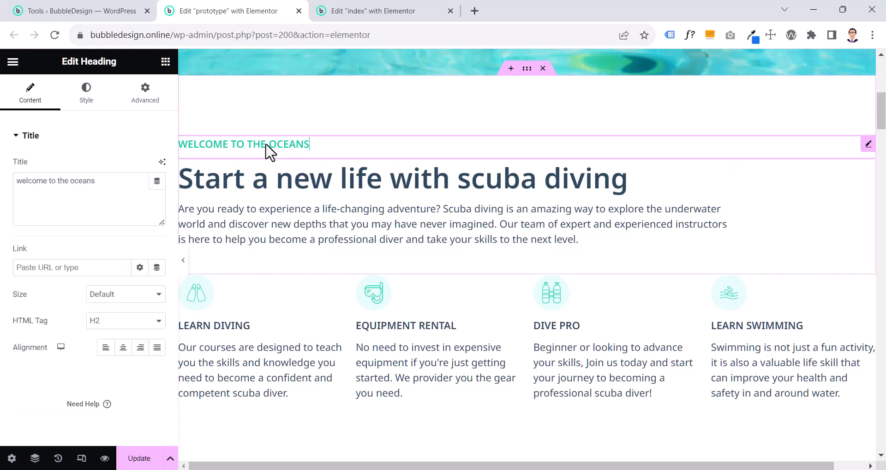
pyautogui.click(286, 189)
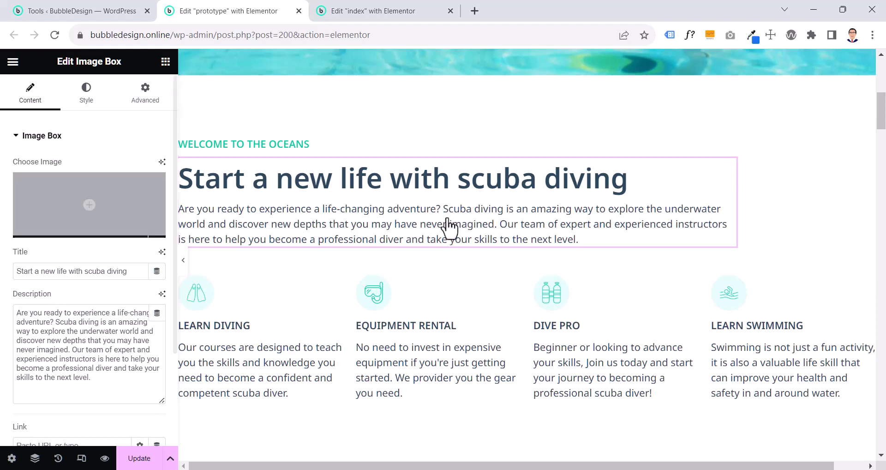
# Add an Image widget below the prototype's "Start a new life with scuba diving" text and remove its placeholder picture
pyautogui.click(165, 62)
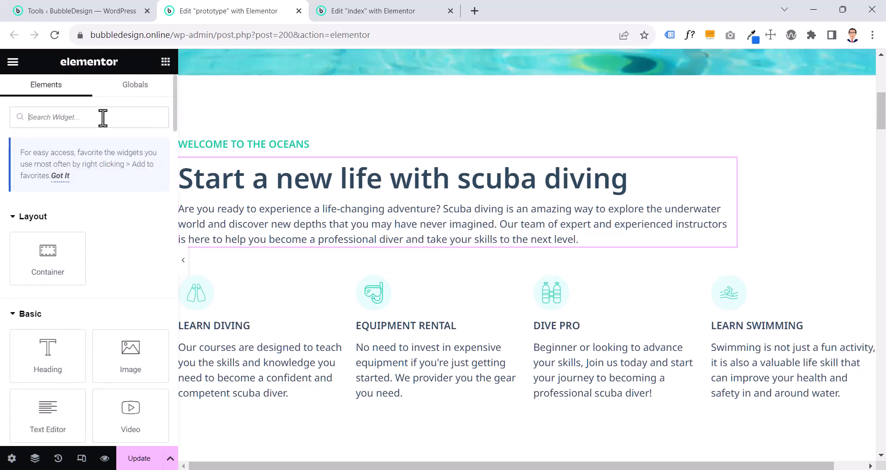
pyautogui.write('image')
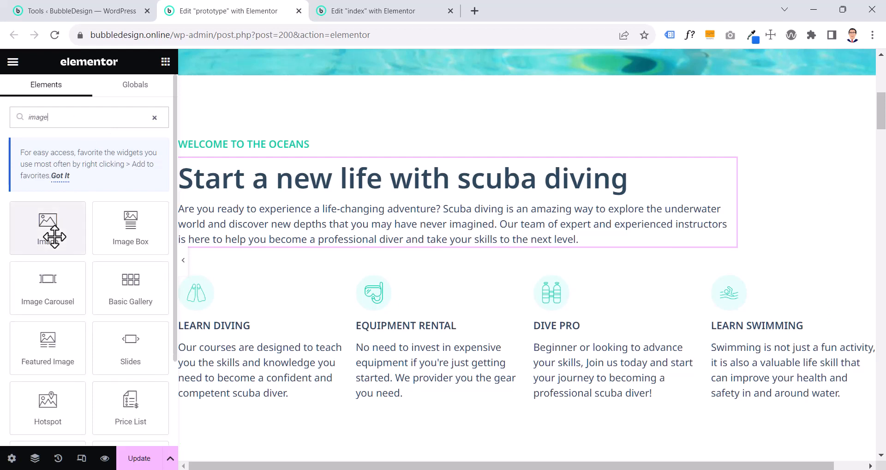
pyautogui.moveTo(54, 236); pyautogui.dragTo(264, 237)
pyautogui.scroll(-12, 263, 240)
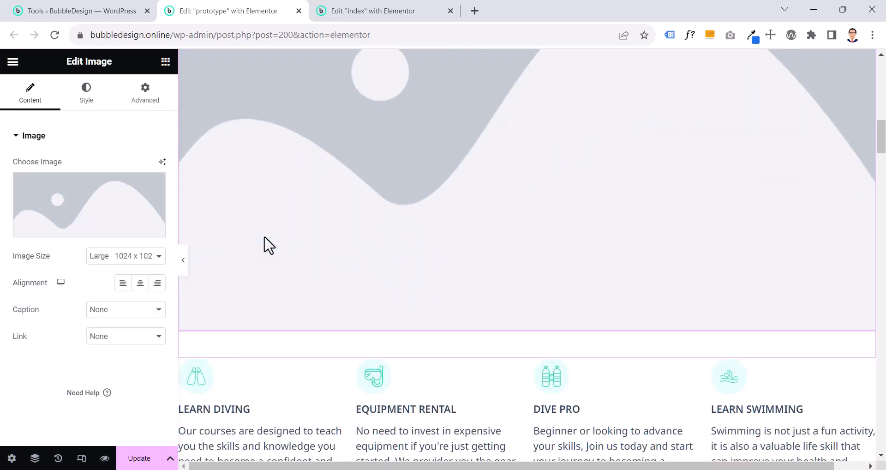
pyautogui.scroll(4, 260, 243)
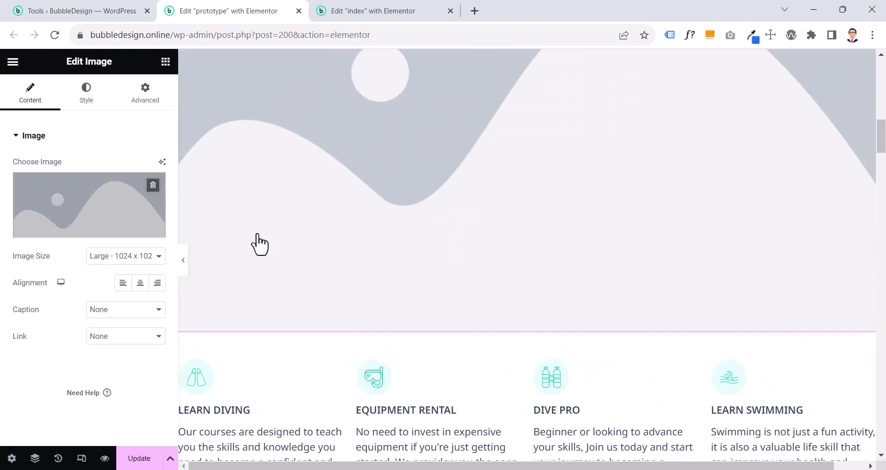
pyautogui.click(152, 181)
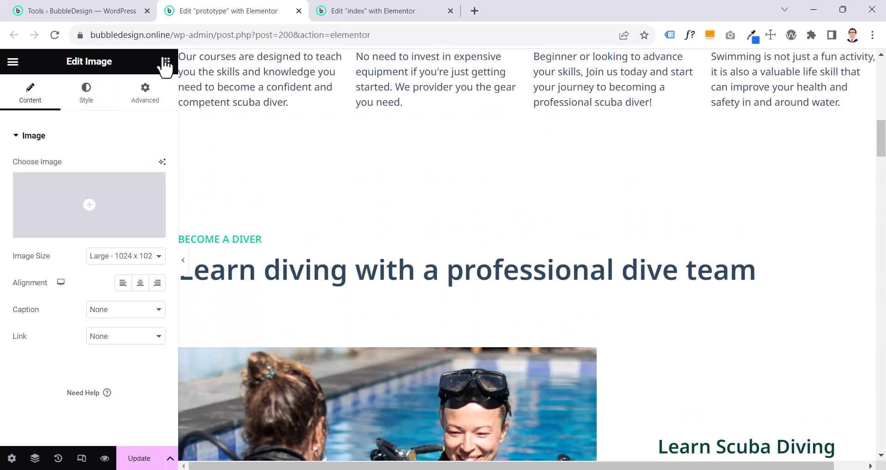
# Delete the empty Image widget below the prototype's "Start a new life with scuba diving" text
pyautogui.click(164, 62)
pyautogui.write('image')
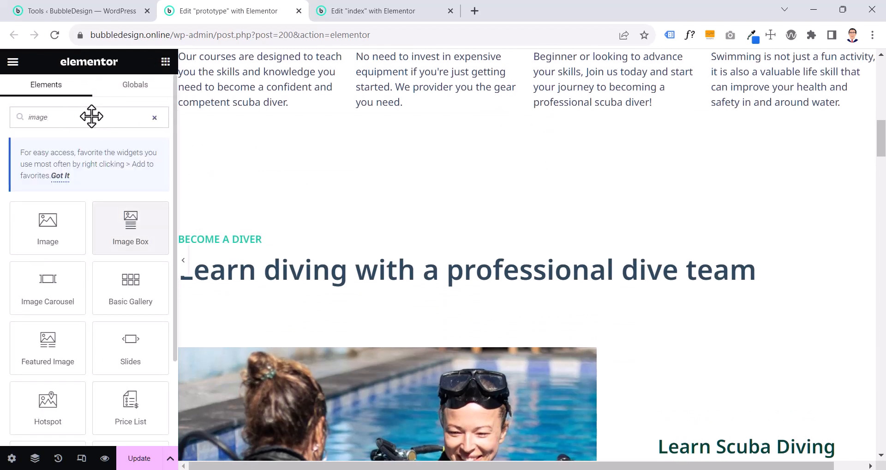
pyautogui.scroll(5, 261, 286)
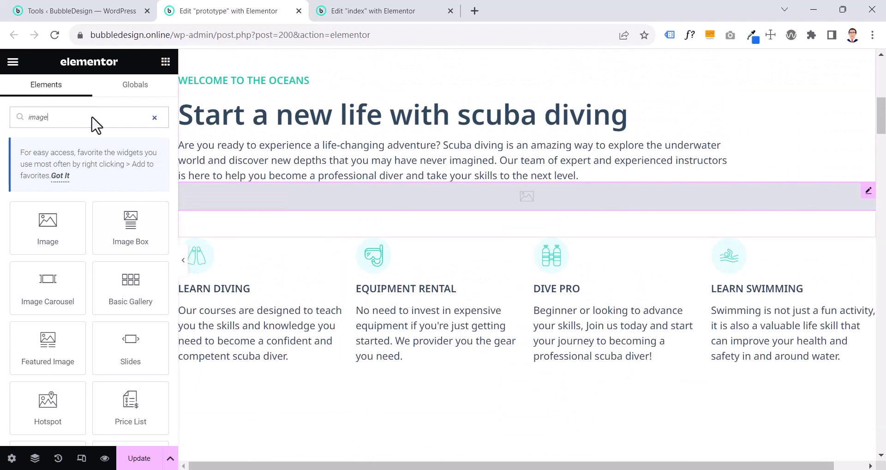
pyautogui.click(864, 191)
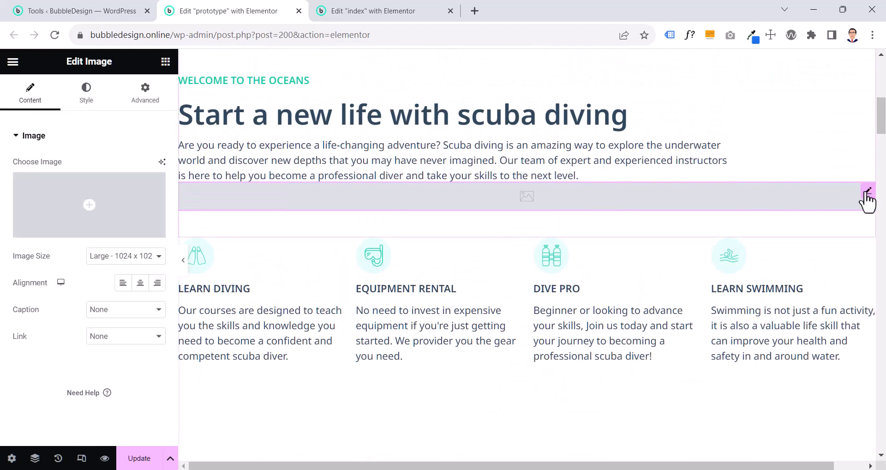
pyautogui.press('Delete')
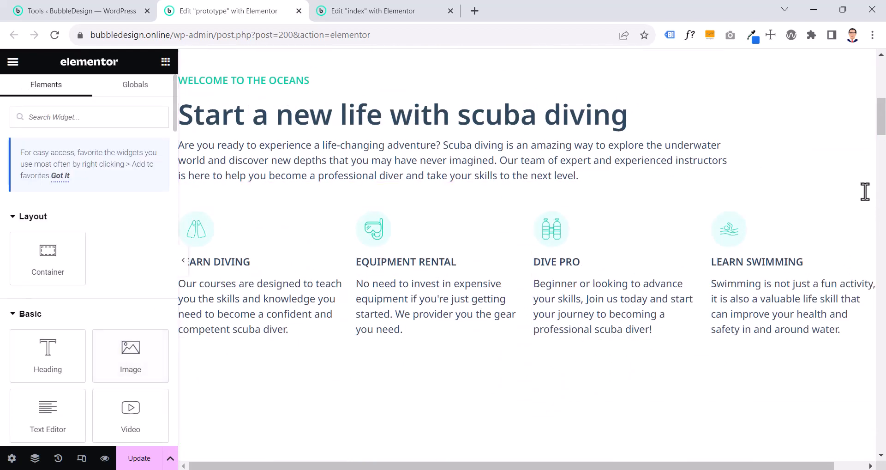
# Add an Image Box widget below the prototype's "Start a new life with scuba diving" text
pyautogui.scroll(-5, 131, 276)
pyautogui.scroll(5, 109, 122)
pyautogui.write('iamge')
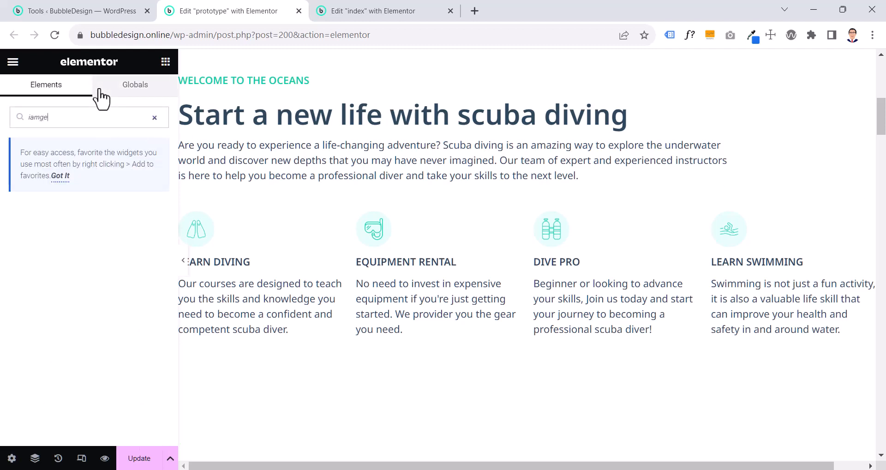
pyautogui.press('BackSpace')
pyautogui.press('BackSpace')
pyautogui.press('BackSpace')
pyautogui.press('BackSpace')
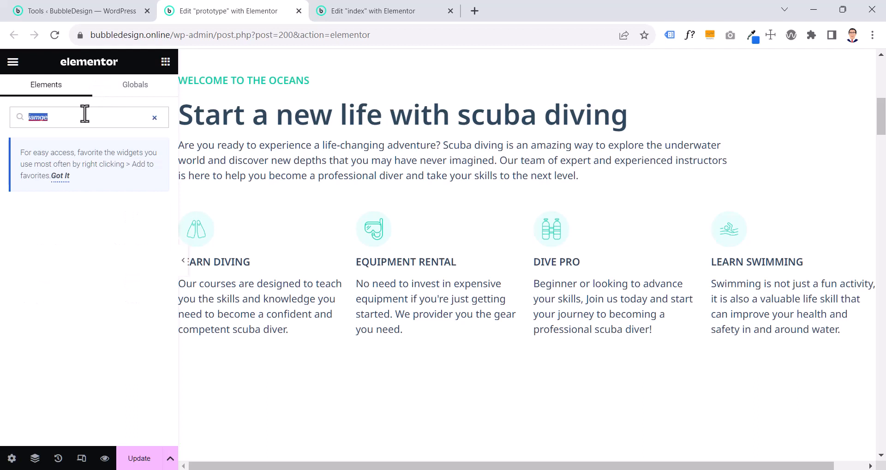
pyautogui.write('mage')
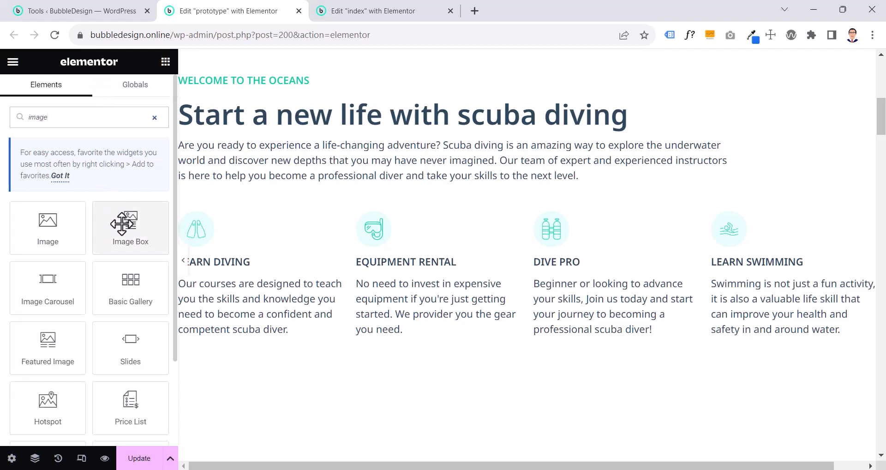
pyautogui.moveTo(130, 226); pyautogui.dragTo(315, 180)
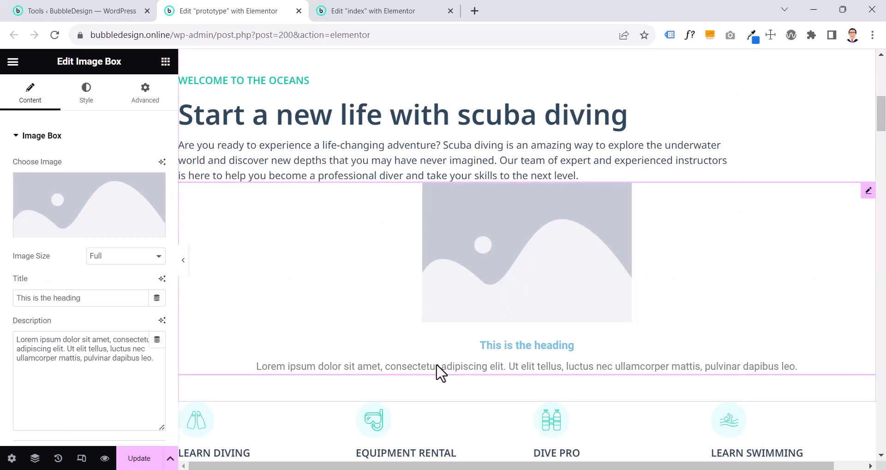
# Examine the new image box's style options for box, image and content
pyautogui.click(86, 92)
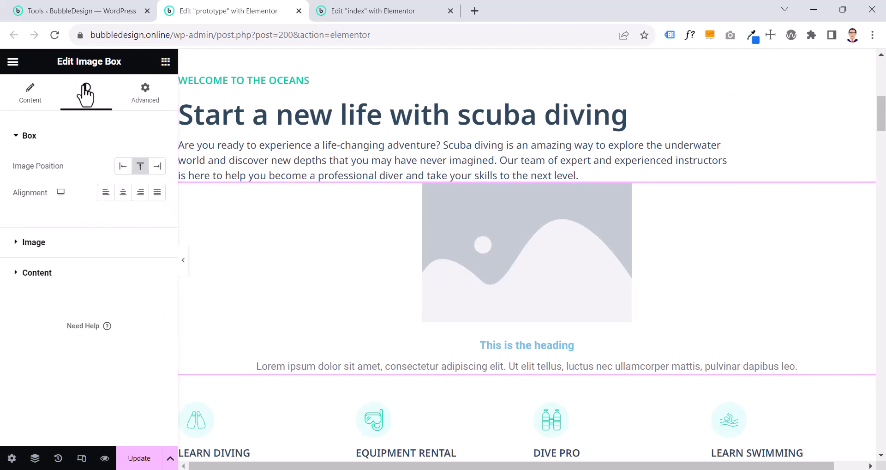
pyautogui.click(21, 252)
pyautogui.scroll(-5, 20, 277)
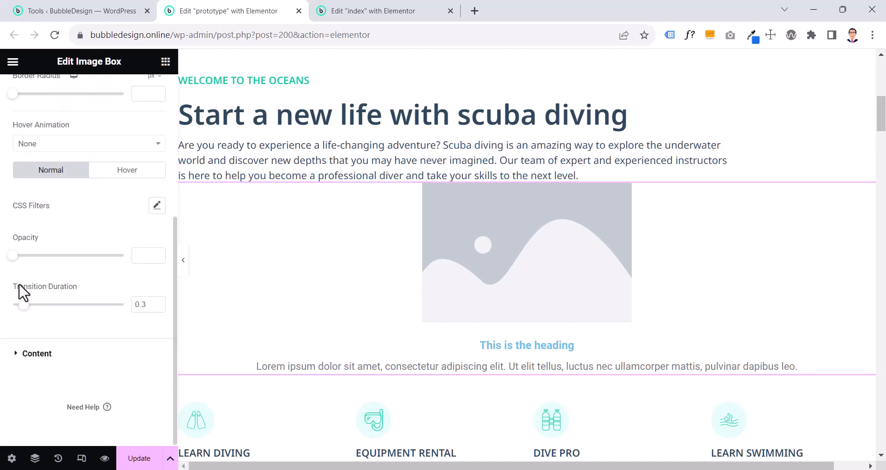
pyautogui.click(18, 353)
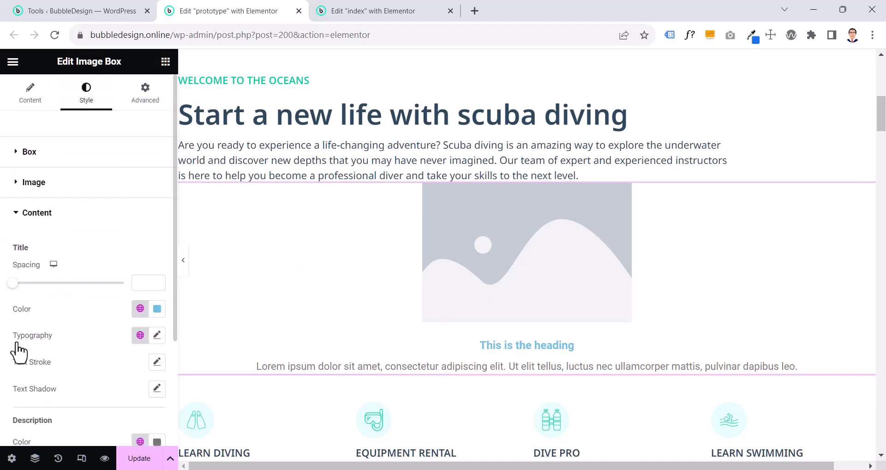
pyautogui.click(36, 101)
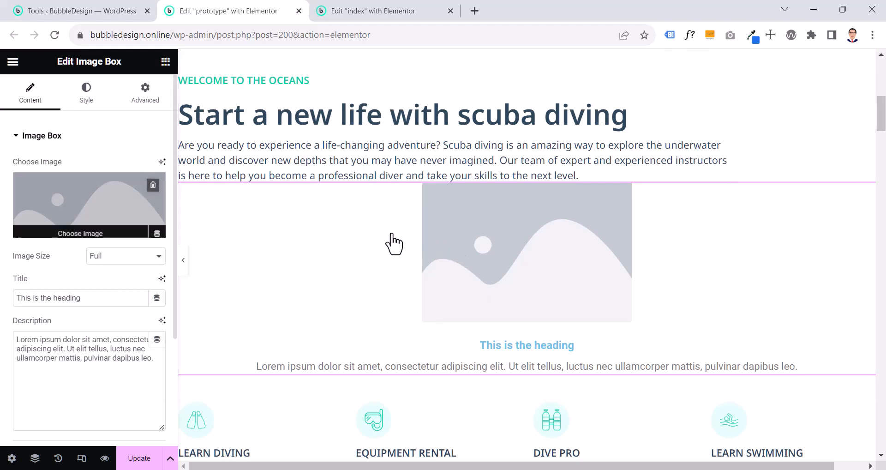
# Remove the placeholder picture from the prototype's new image box and delete the widget
pyautogui.click(153, 186)
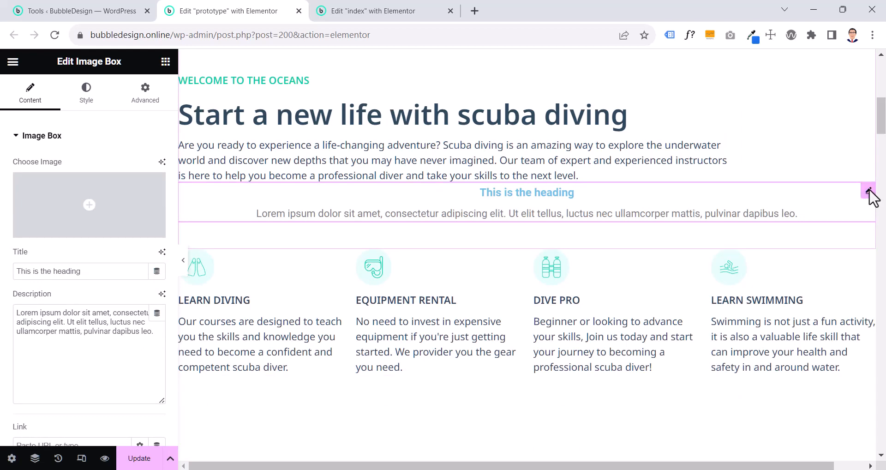
pyautogui.press('Delete')
# Check the layout of the prototype's "Welcome to the oceans" container and add a column-direction container below the index page's hero
pyautogui.scroll(4, 872, 199)
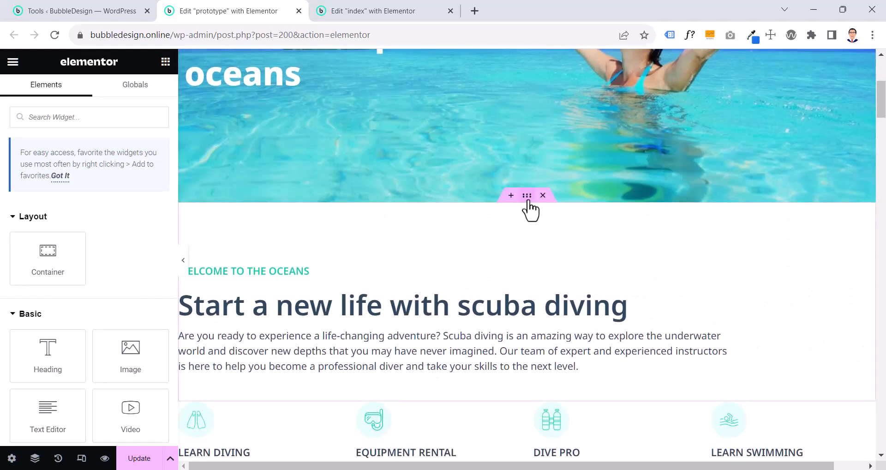
pyautogui.click(527, 196)
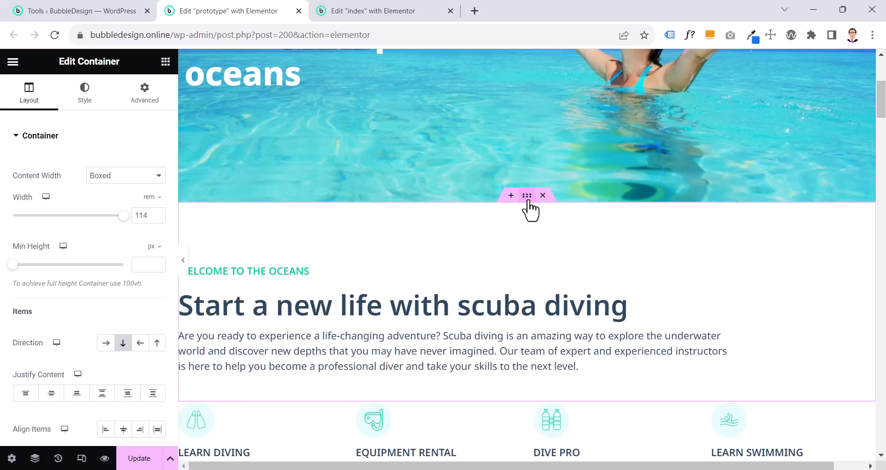
pyautogui.click(383, 14)
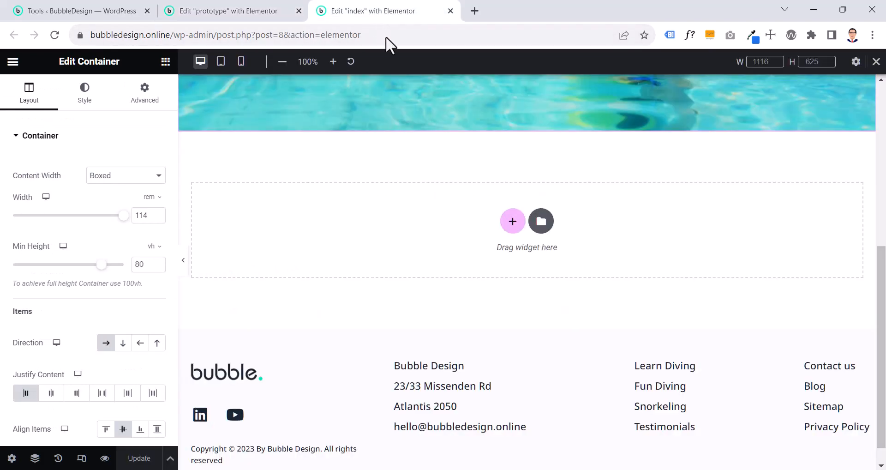
pyautogui.click(511, 221)
pyautogui.click(356, 256)
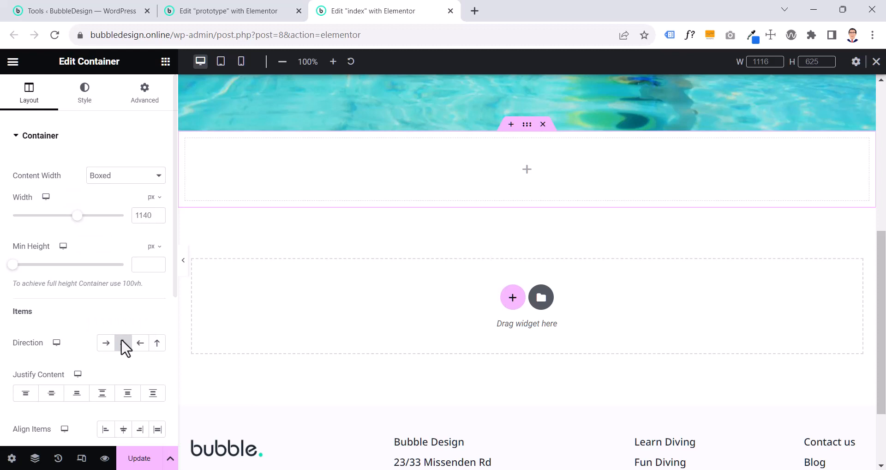
# Add a Heading widget inside the new container on the index page
pyautogui.click(210, 9)
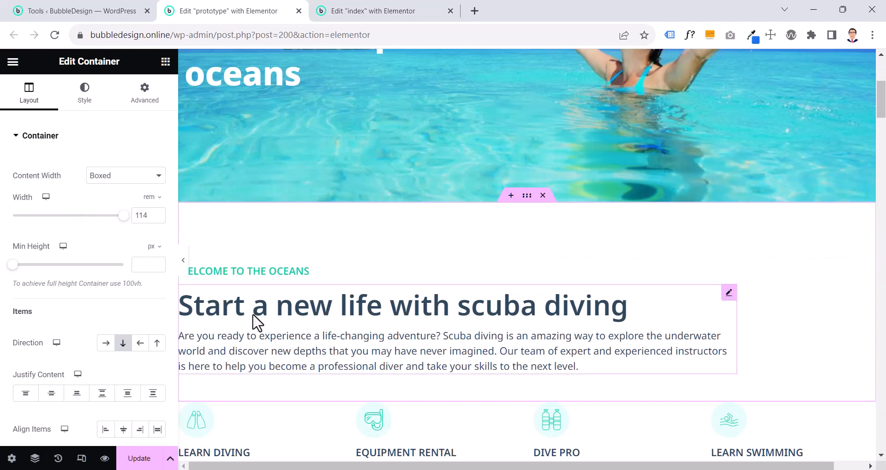
pyautogui.click(376, 12)
pyautogui.click(165, 61)
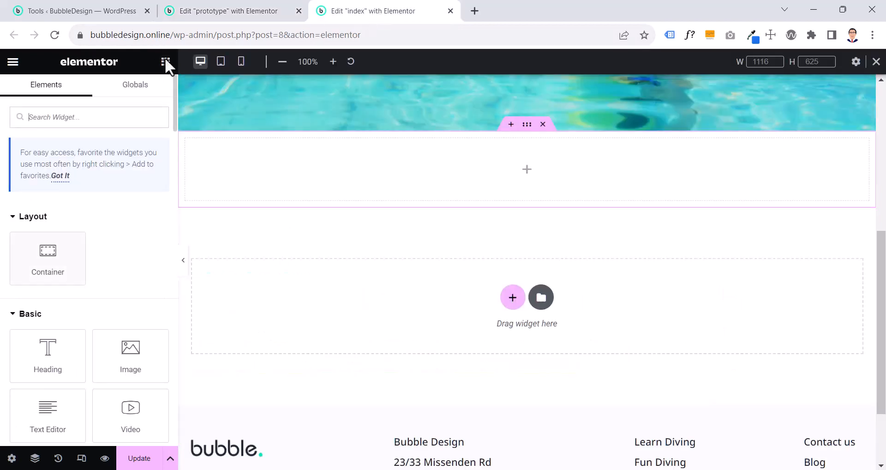
pyautogui.scroll(-2, 150, 83)
pyautogui.moveTo(54, 273); pyautogui.dragTo(629, 177)
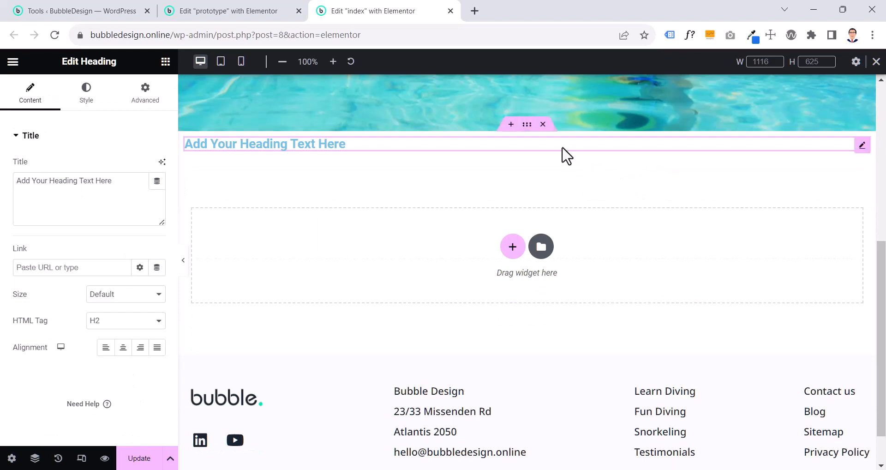
# Copy the title "welcome to the oceans" from the prototype's small heading into the index page's new heading
pyautogui.click(237, 10)
pyautogui.click(253, 274)
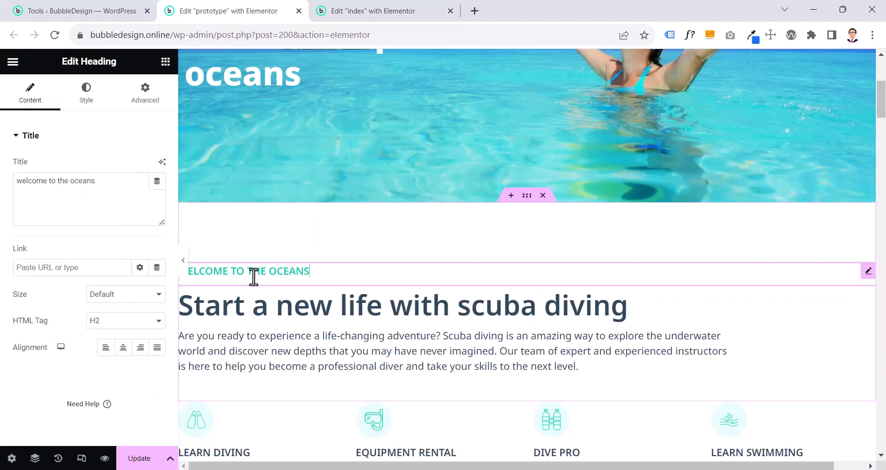
pyautogui.moveTo(95, 181); pyautogui.dragTo(1, 178)
pyautogui.hotkey('ctrl', 'c')
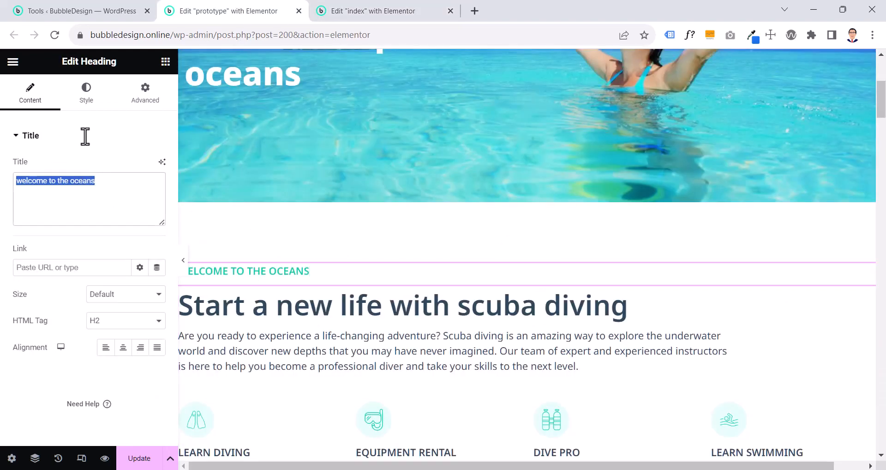
pyautogui.click(371, 11)
pyautogui.moveTo(126, 186); pyautogui.dragTo(6, 191)
pyautogui.hotkey('ctrl', 'v')
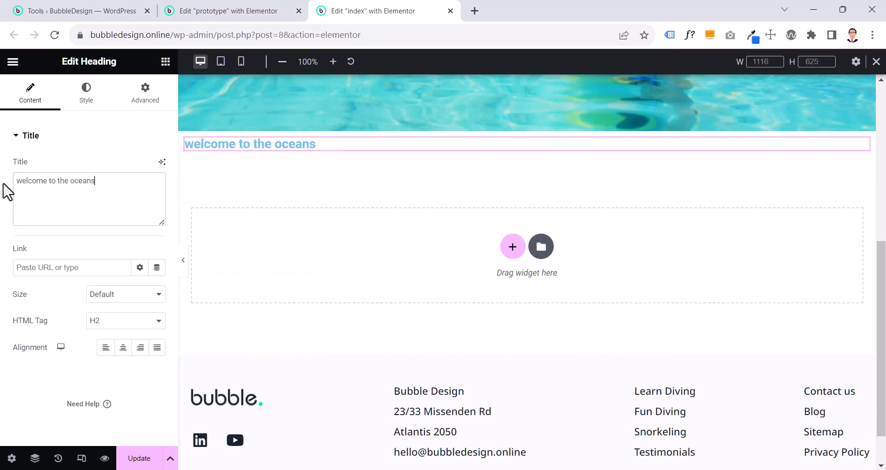
# Add an Image Box widget below the "welcome to the oceans" heading on the index page and remove its placeholder picture
pyautogui.click(247, 19)
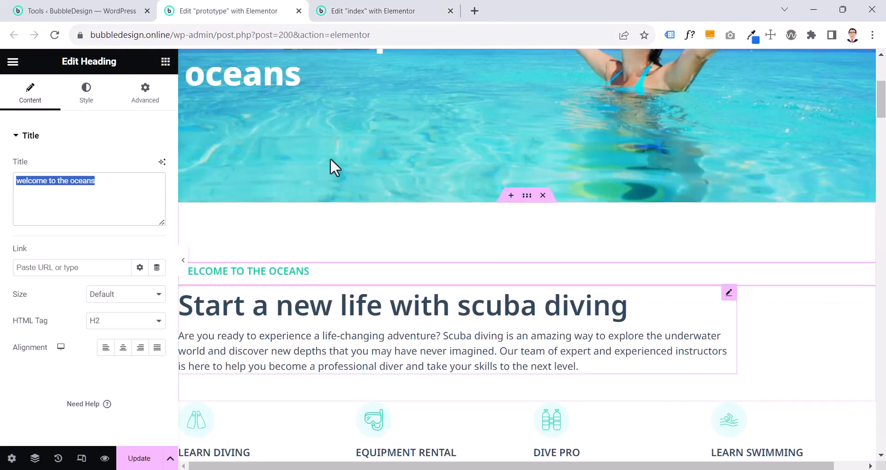
pyautogui.click(429, 323)
pyautogui.click(371, 12)
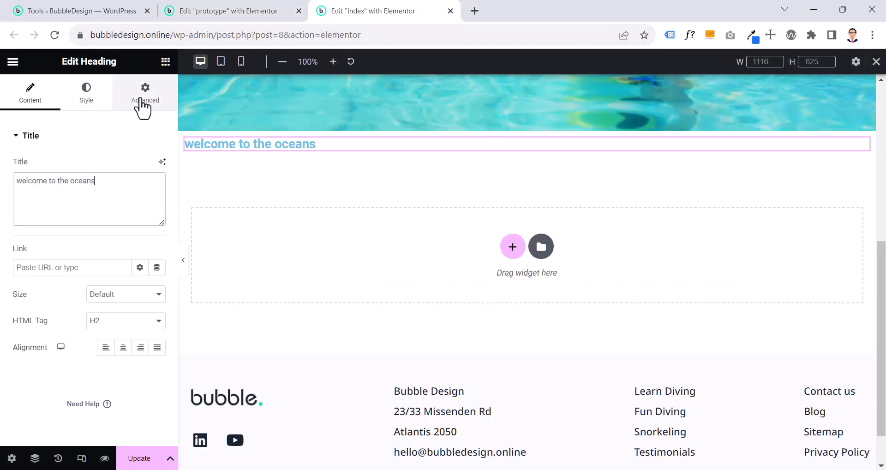
pyautogui.click(167, 66)
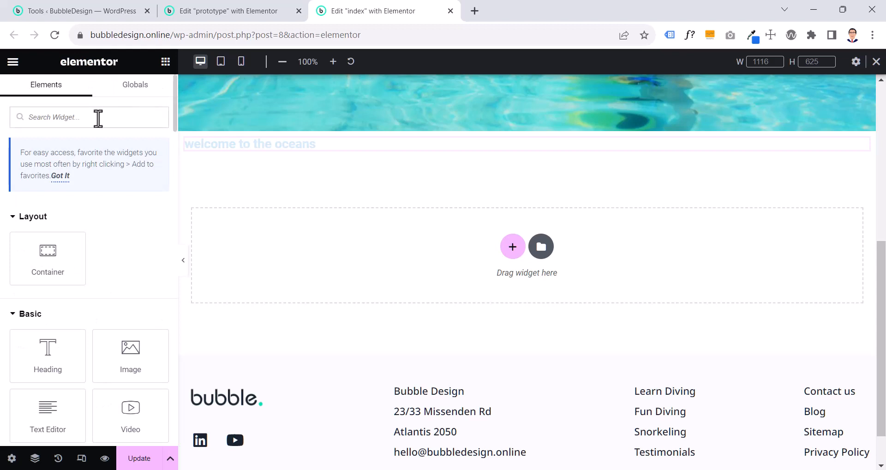
pyautogui.write('image')
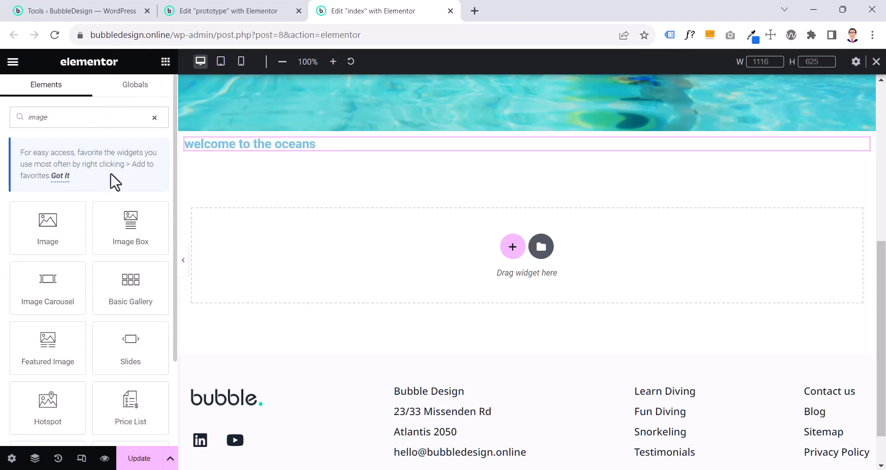
pyautogui.moveTo(129, 223); pyautogui.dragTo(334, 154)
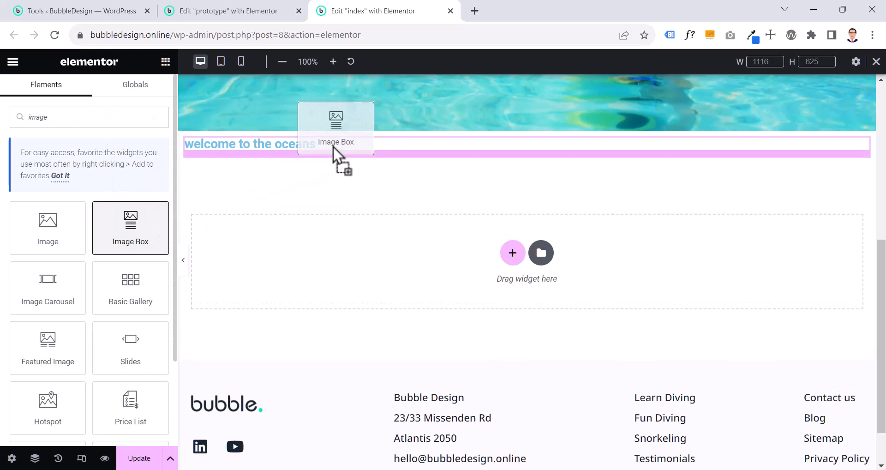
pyautogui.moveTo(333, 147); pyautogui.dragTo(336, 154)
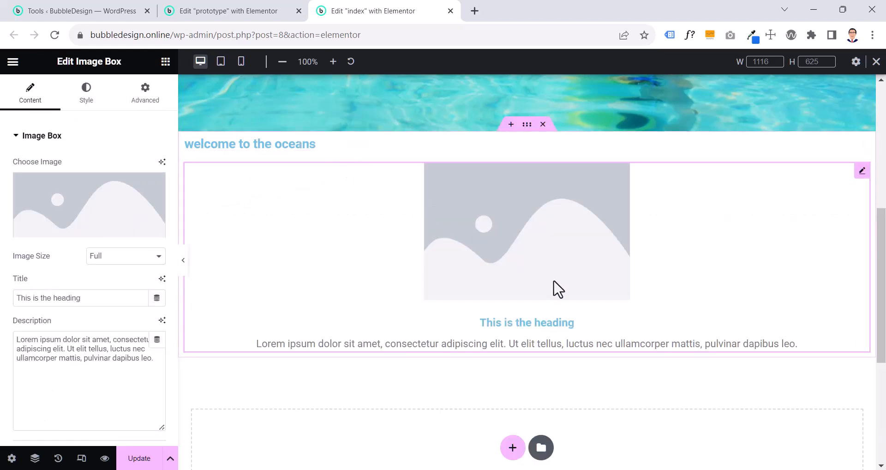
pyautogui.click(152, 185)
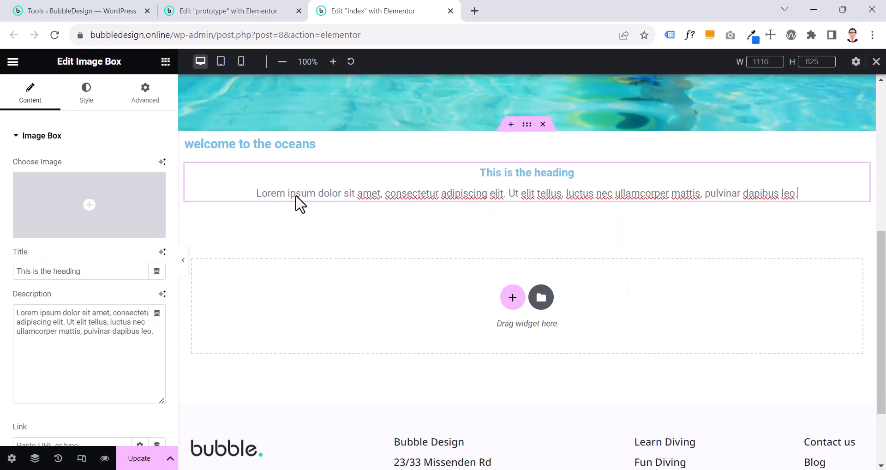
# Copy the title "Start a new life with scuba diving" from the prototype's image box into the index page's image box
pyautogui.click(203, 10)
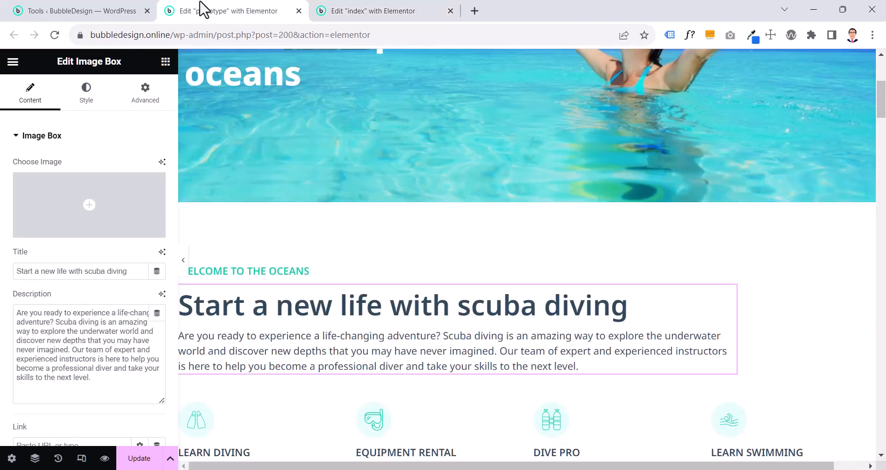
pyautogui.tripleClick(127, 273)
pyautogui.hotkey('ctrl', 'c')
pyautogui.click(335, 10)
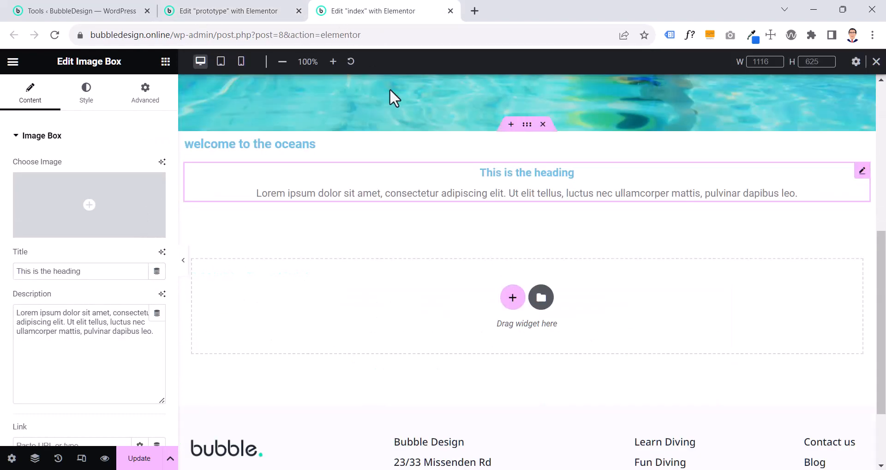
pyautogui.tripleClick(64, 272)
pyautogui.hotkey('ctrl', 'v')
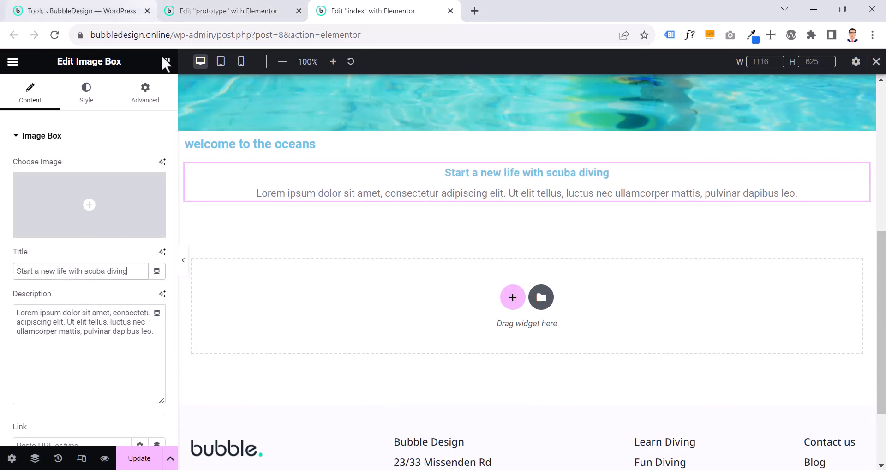
# Copy the description text from the prototype's "Start a new life with scuba diving" image box into the index page's image box
pyautogui.click(224, 10)
pyautogui.click(86, 332)
pyautogui.tripleClick(86, 332)
pyautogui.hotkey('ctrl', 'c')
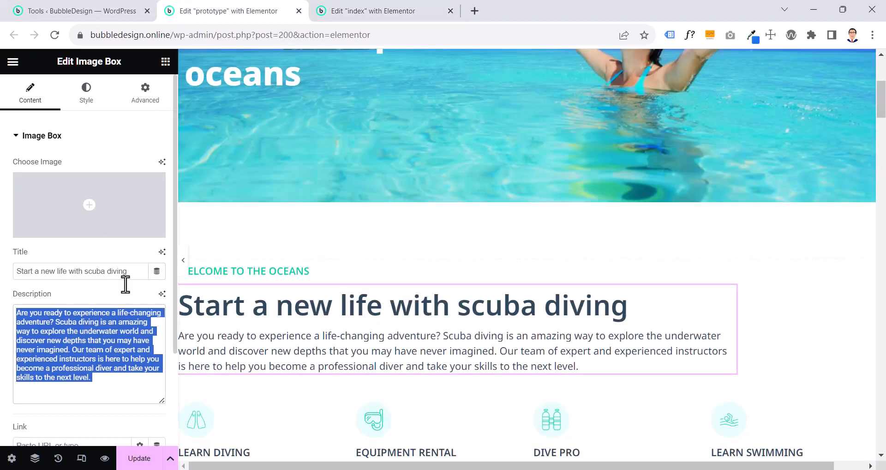
pyautogui.click(356, 13)
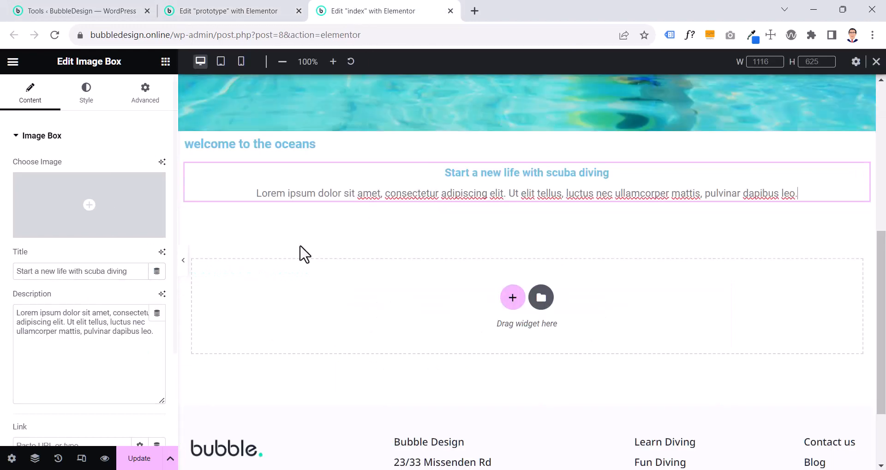
pyautogui.tripleClick(109, 323)
pyautogui.hotkey('ctrl', 'v')
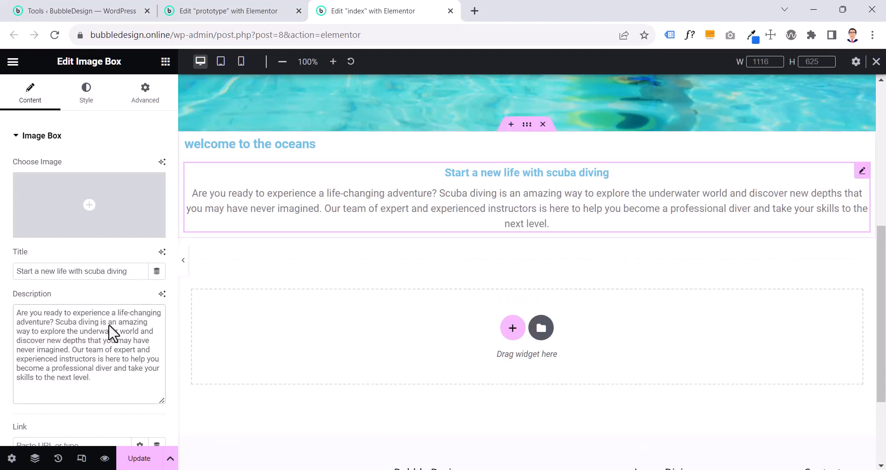
# Examine the box alignment in the style settings of the prototype's "Start a new life with scuba diving" image box
pyautogui.click(82, 102)
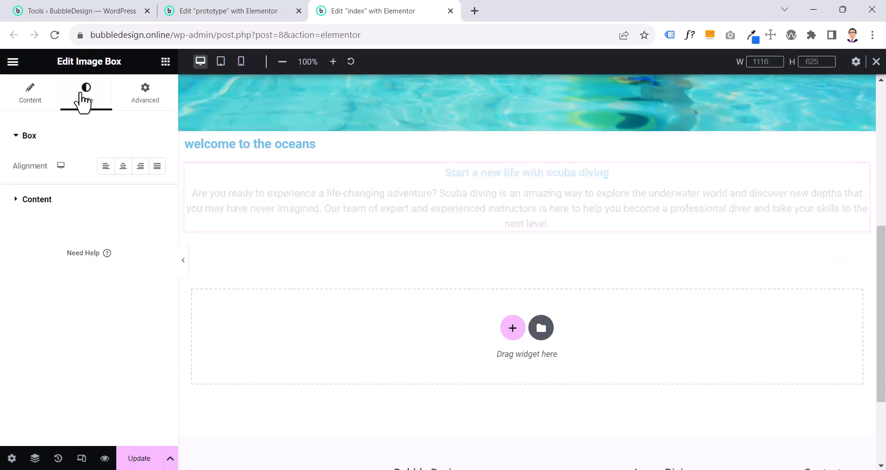
pyautogui.click(40, 103)
pyautogui.click(254, 10)
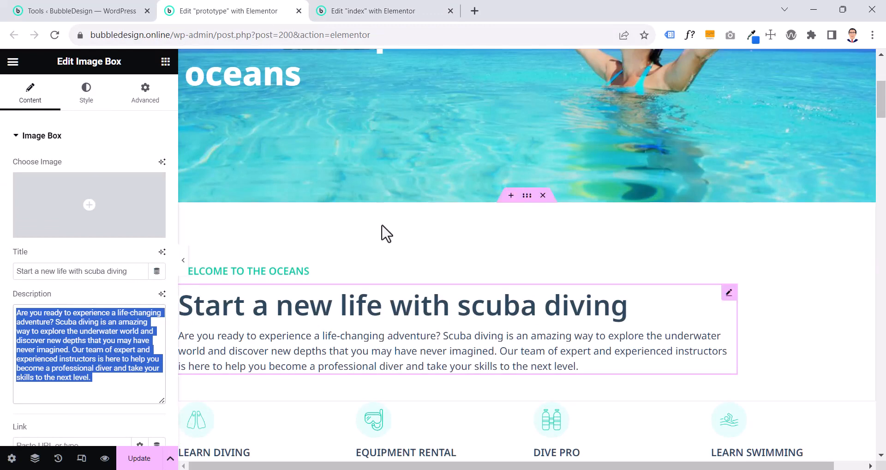
pyautogui.click(446, 336)
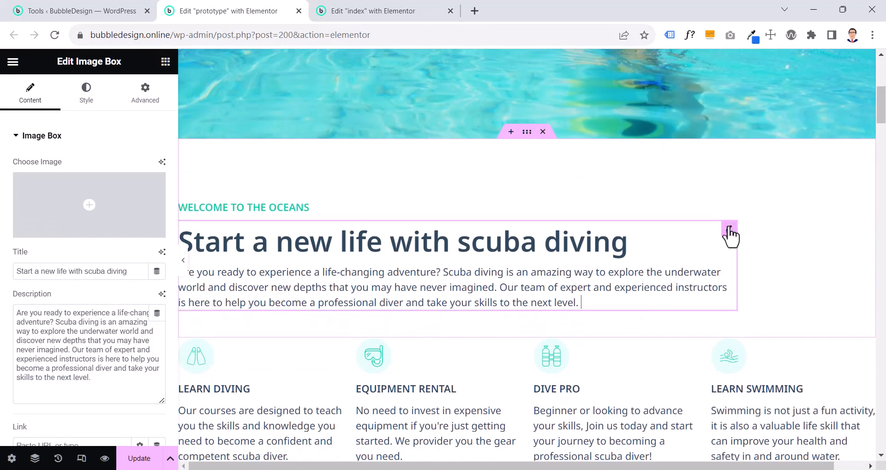
pyautogui.click(89, 100)
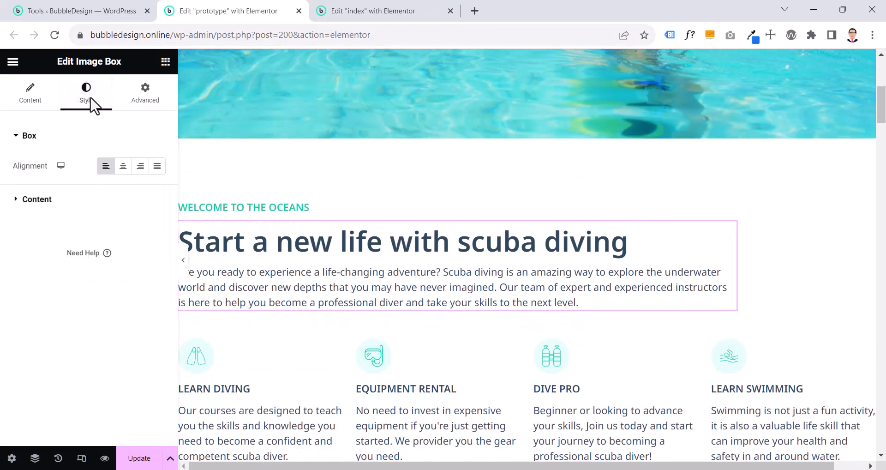
pyautogui.scroll(6, 364, 300)
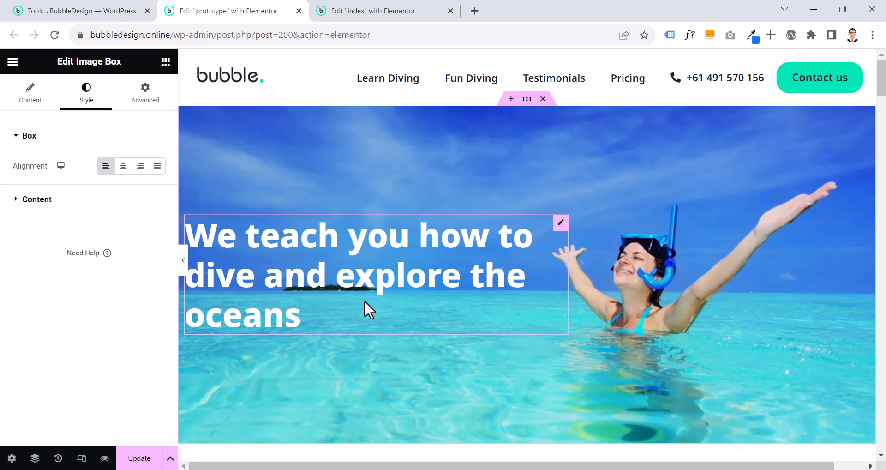
pyautogui.scroll(-5, 364, 299)
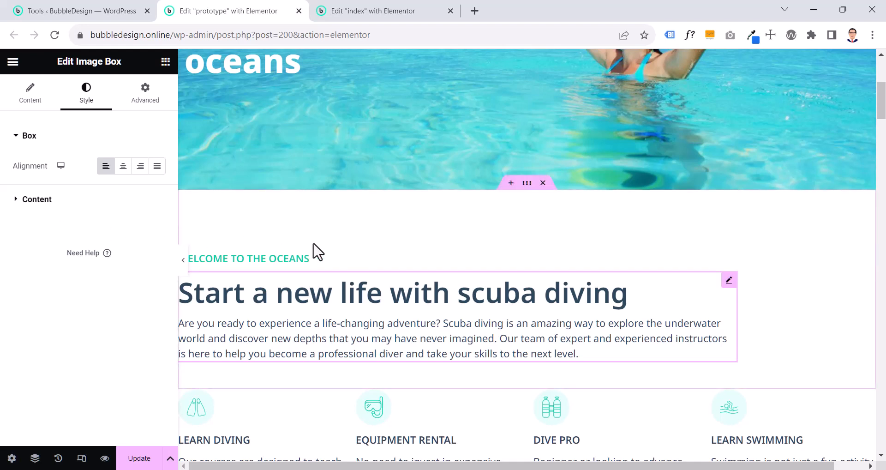
# Examine the title typography of the prototype's image box, including the font family, size, weight, line height and their units
pyautogui.click(37, 200)
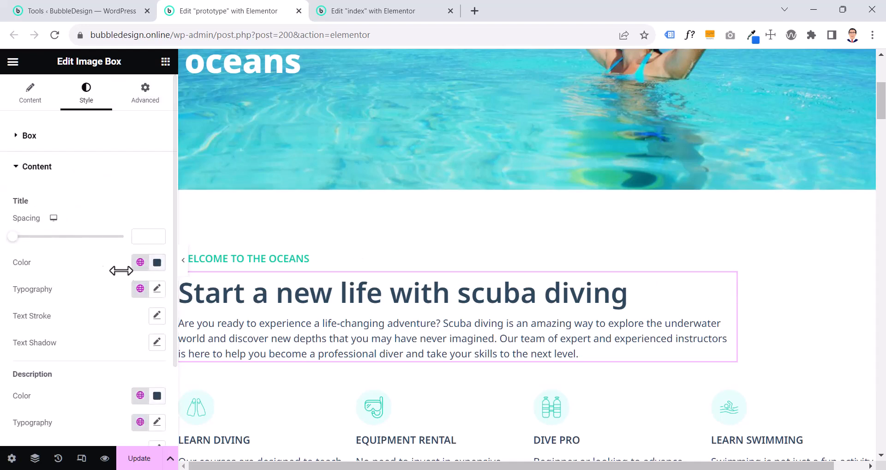
pyautogui.click(157, 289)
pyautogui.scroll(-4, 158, 300)
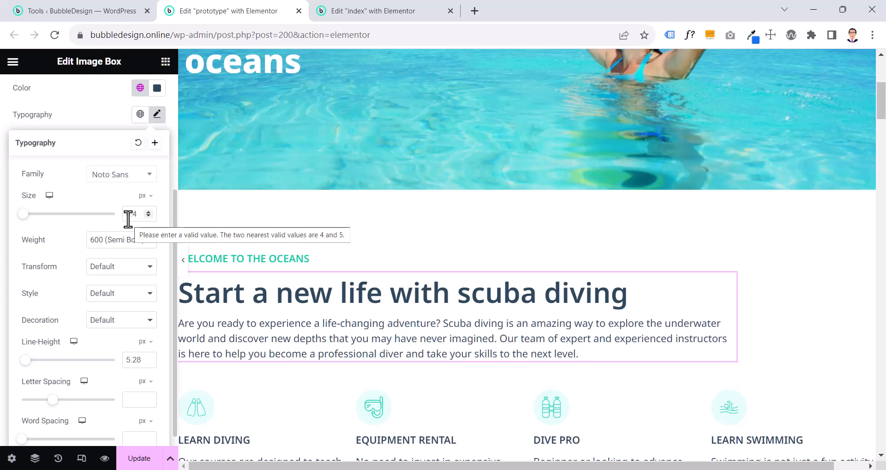
pyautogui.click(145, 197)
pyautogui.click(147, 240)
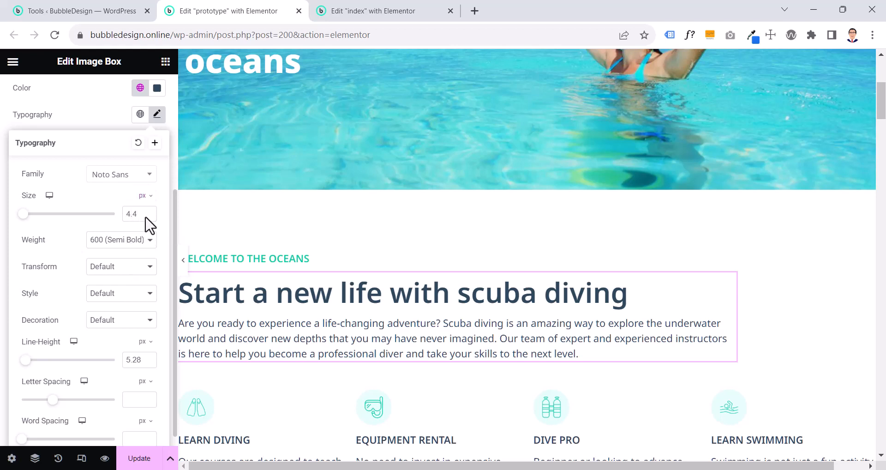
pyautogui.click(146, 203)
pyautogui.click(145, 234)
pyautogui.scroll(-1, 98, 251)
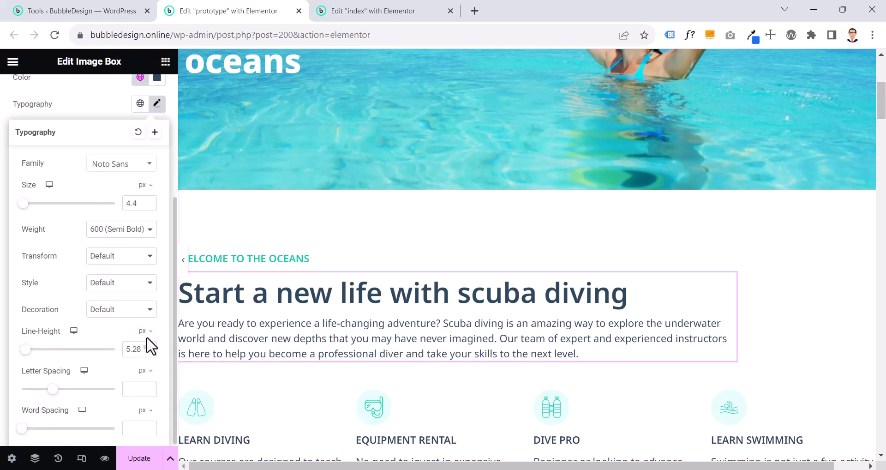
pyautogui.moveTo(148, 344)
pyautogui.click(117, 105)
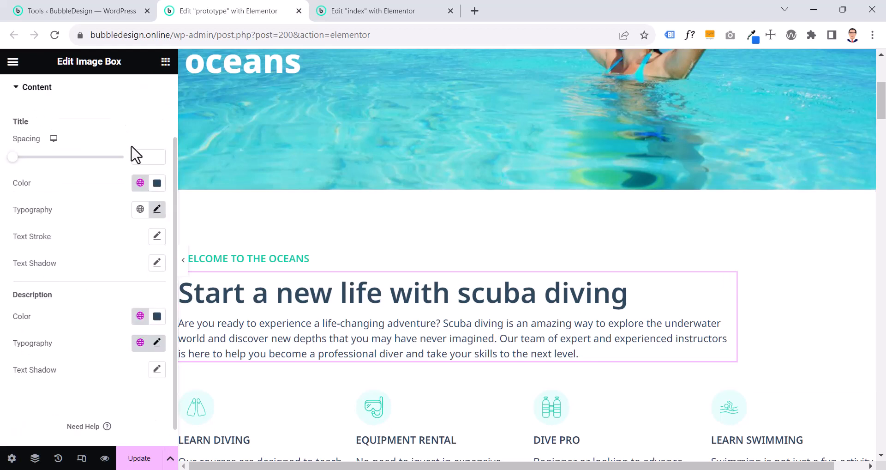
# Check which global color is assigned to the title of the prototype's image box
pyautogui.click(140, 183)
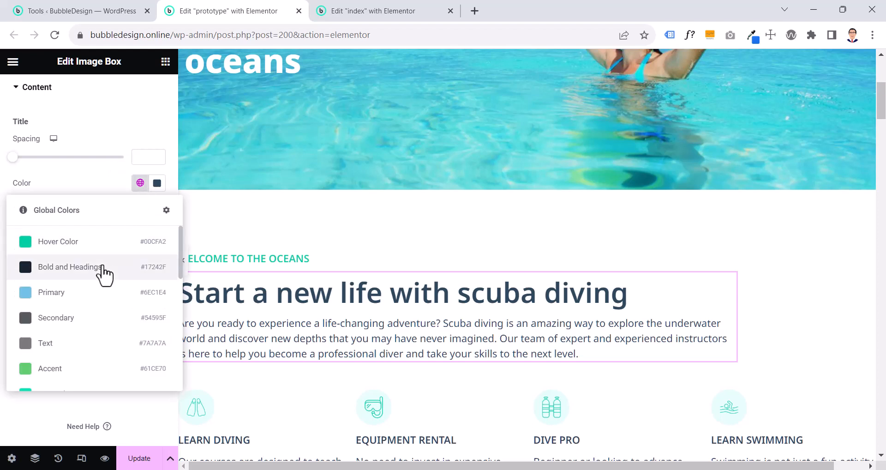
pyautogui.scroll(-5, 99, 306)
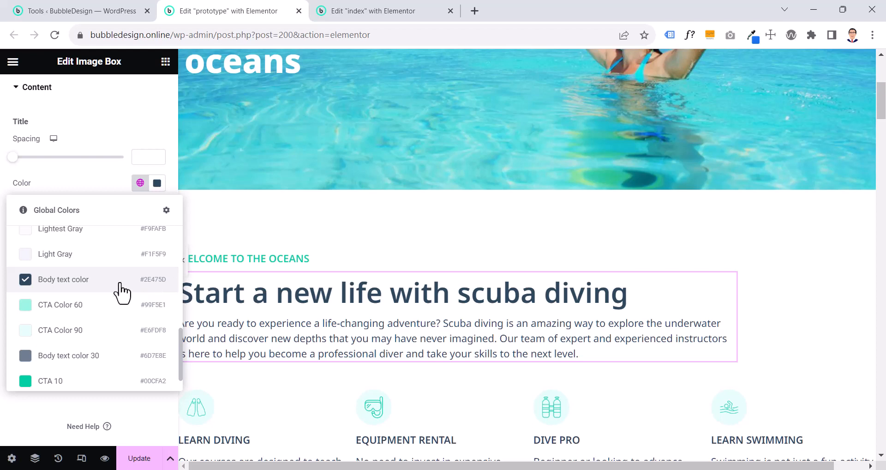
pyautogui.click(96, 289)
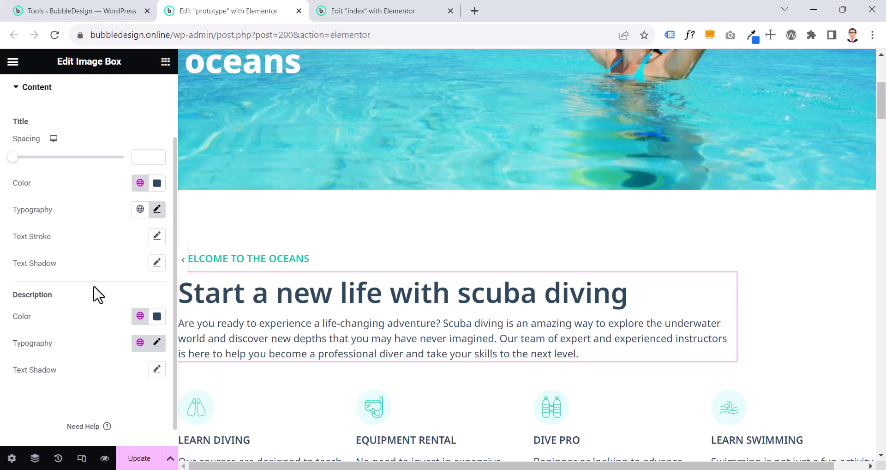
# Examine the description typography of the prototype's image box, including the font size, its unit, the weight and the line height
pyautogui.click(156, 342)
pyautogui.scroll(-3, 156, 350)
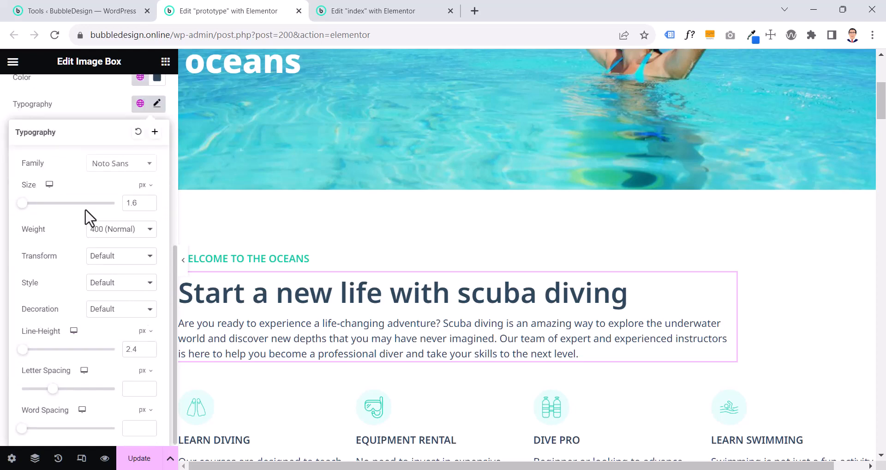
pyautogui.click(144, 186)
pyautogui.click(143, 185)
pyautogui.click(144, 186)
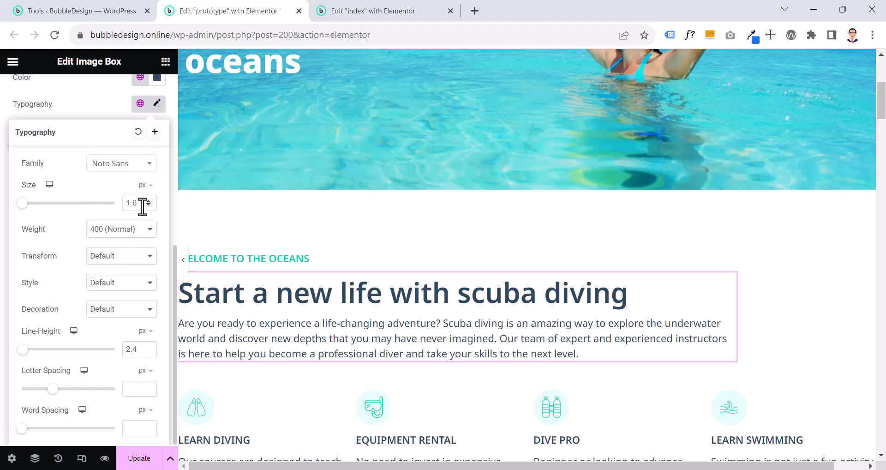
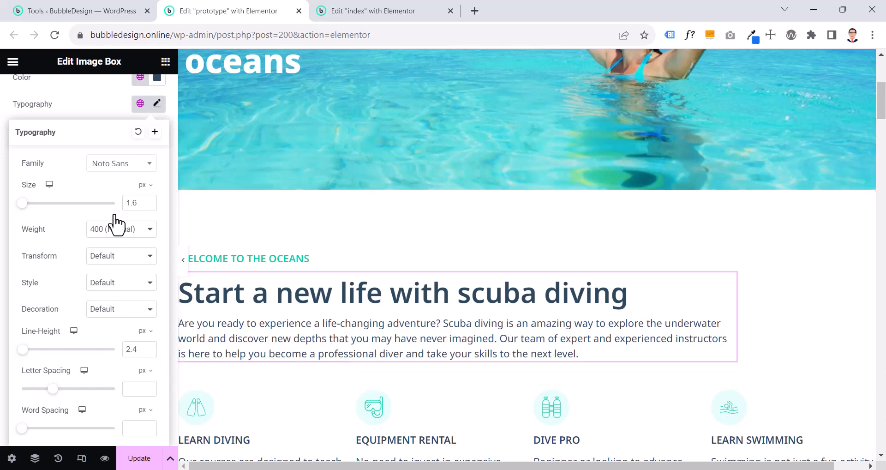
# Check which global color is assigned to the description of the prototype's image box
pyautogui.click(103, 105)
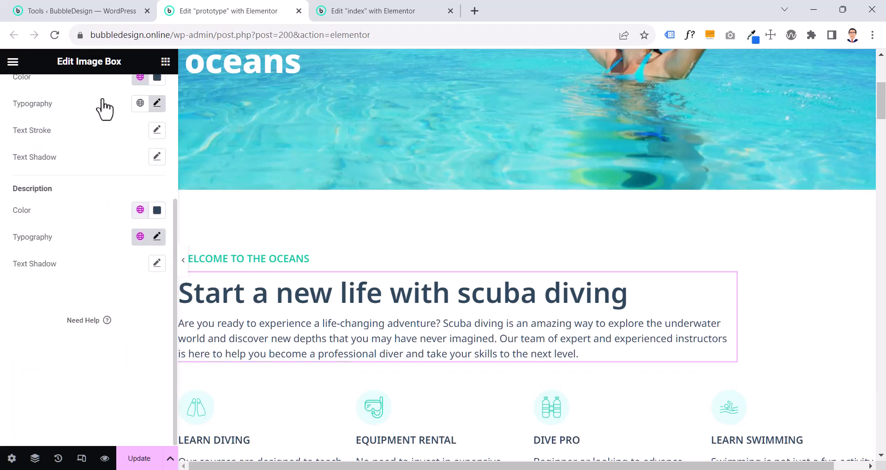
pyautogui.scroll(3, 103, 109)
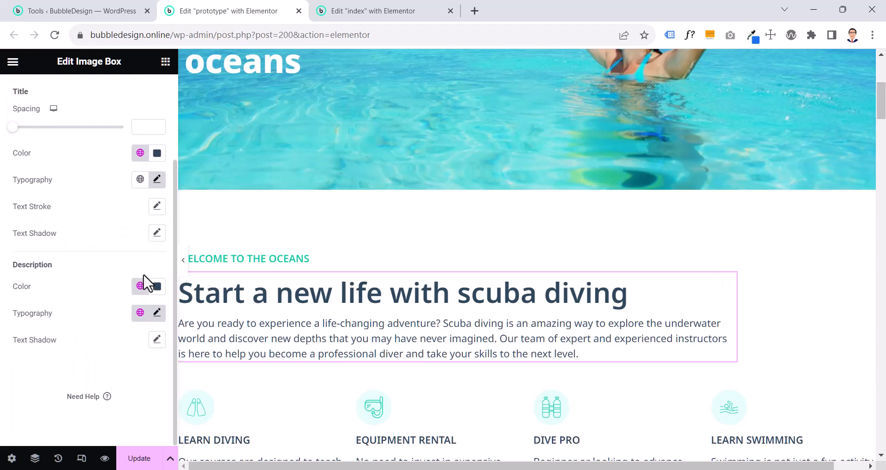
pyautogui.click(139, 285)
pyautogui.scroll(-3, 85, 258)
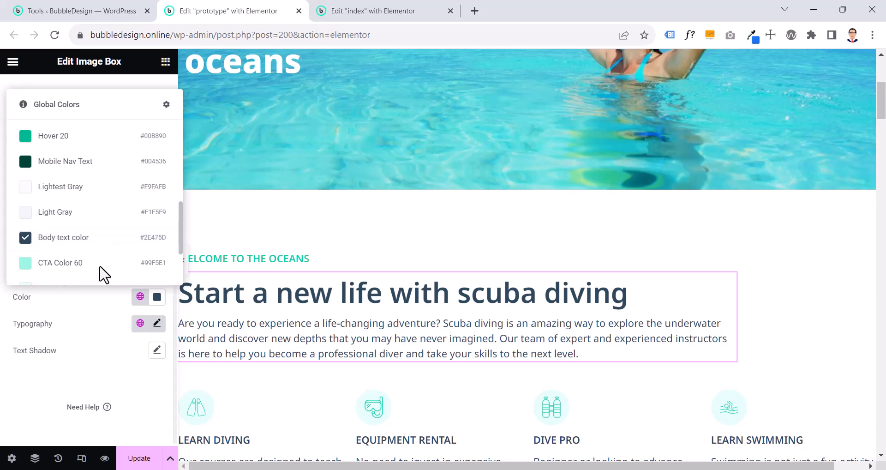
pyautogui.click(99, 312)
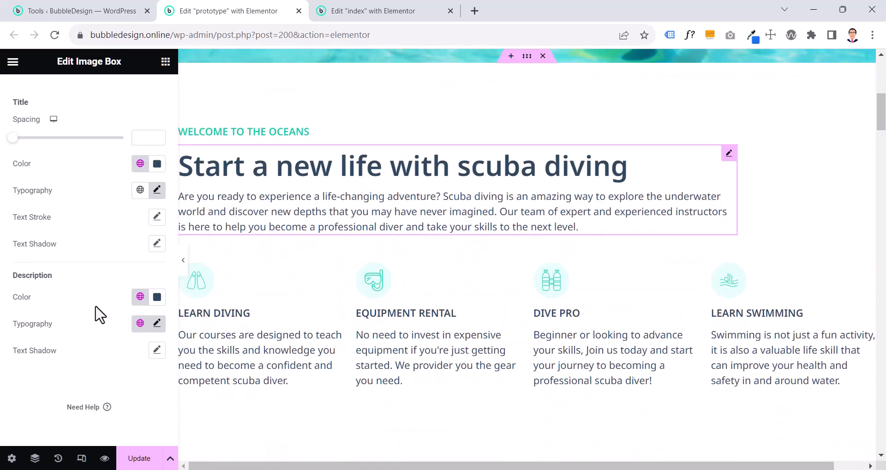
# Set the HTML tag of the prototype's "Welcome to the oceans" heading to p
pyautogui.click(268, 131)
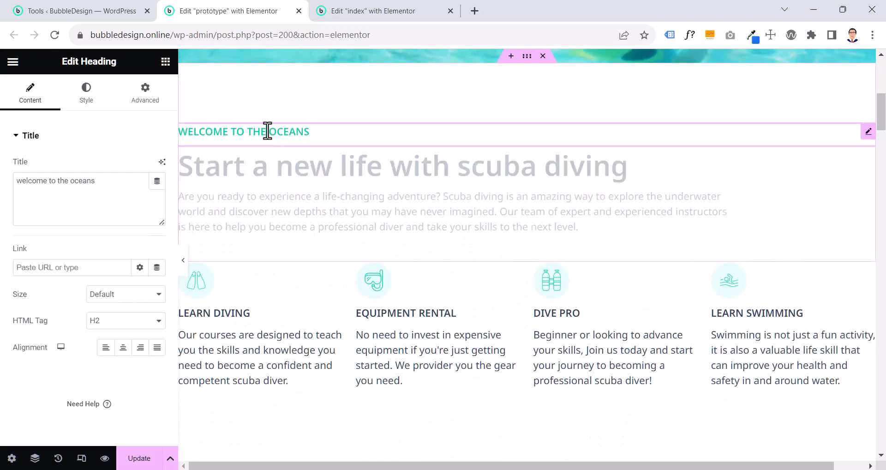
pyautogui.rightClick(267, 130)
pyautogui.click(245, 132)
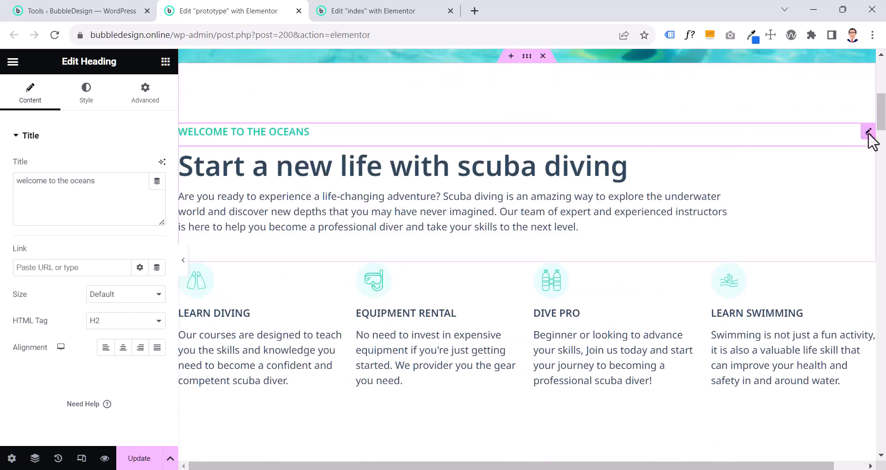
pyautogui.click(98, 322)
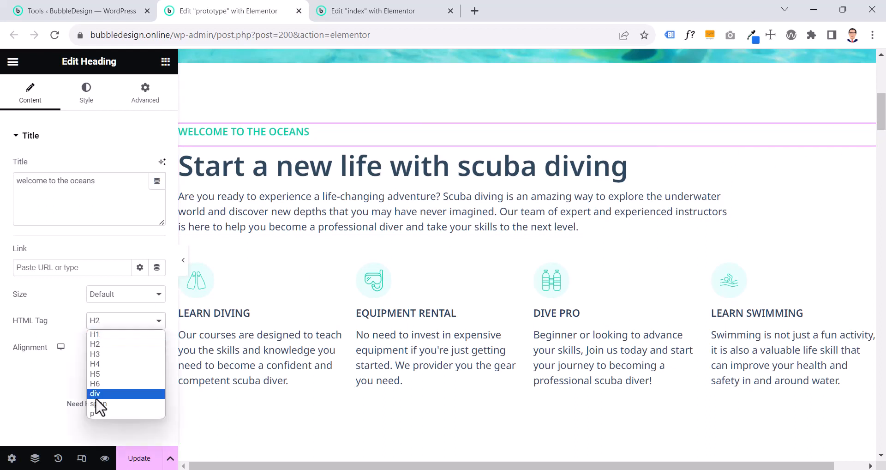
pyautogui.click(96, 414)
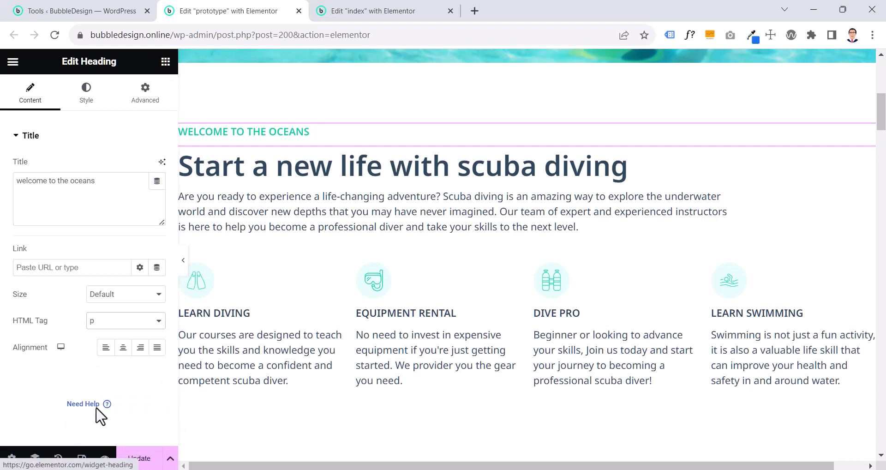
pyautogui.click(123, 324)
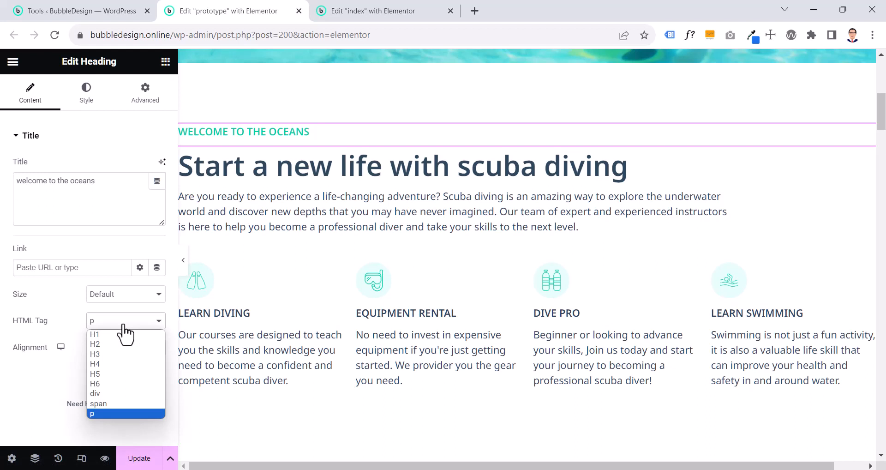
pyautogui.click(99, 414)
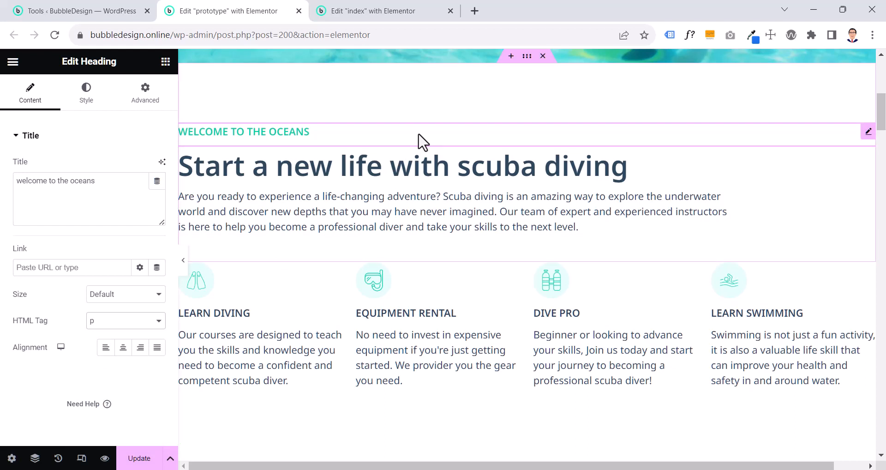
# Check which global color is assigned to the text of the prototype's "Welcome to the oceans" heading
pyautogui.click(100, 107)
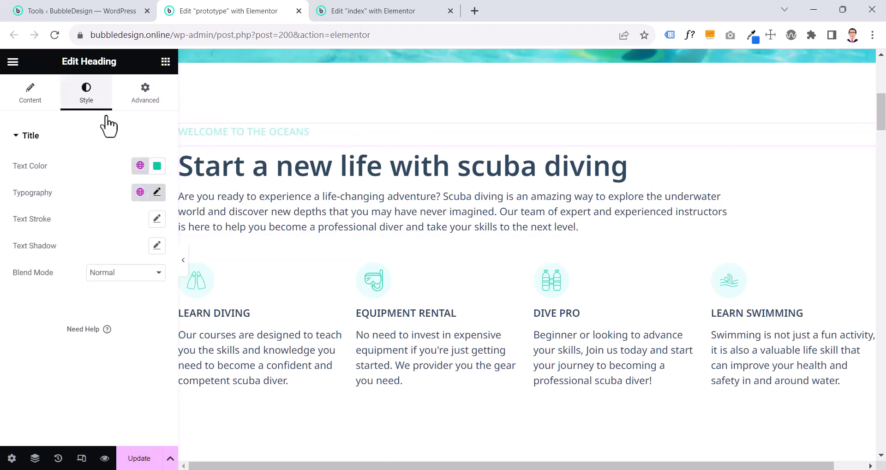
pyautogui.click(140, 166)
pyautogui.scroll(-3, 79, 298)
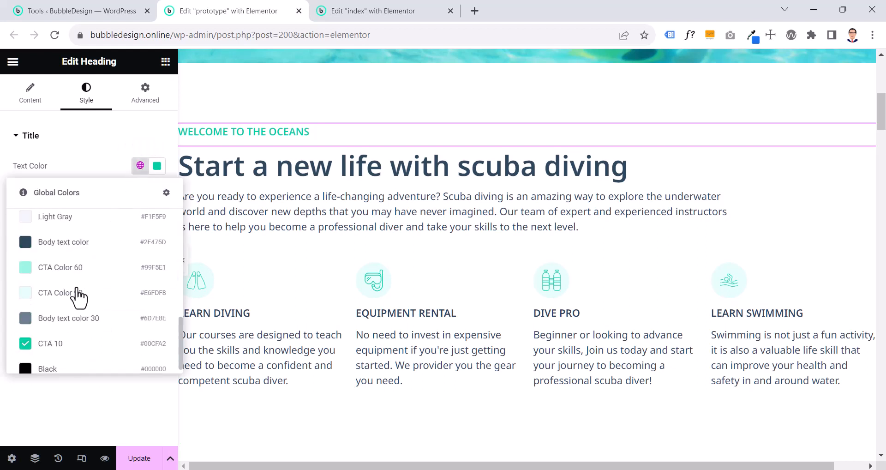
pyautogui.scroll(-1, 76, 289)
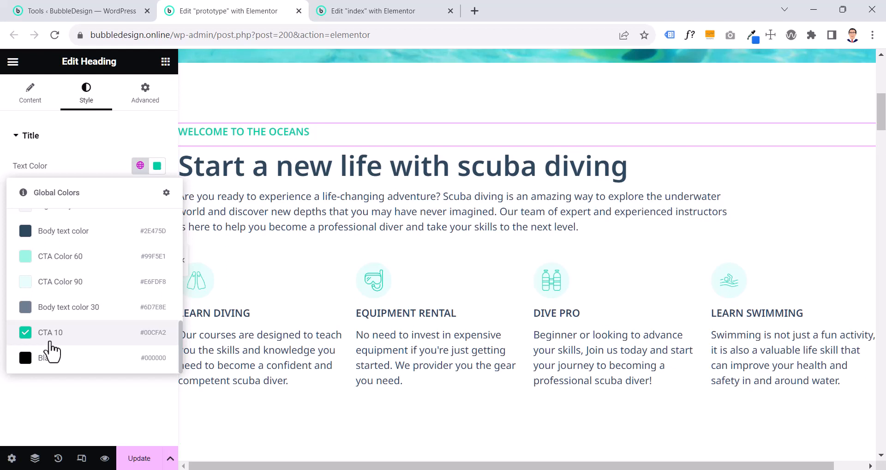
pyautogui.click(65, 144)
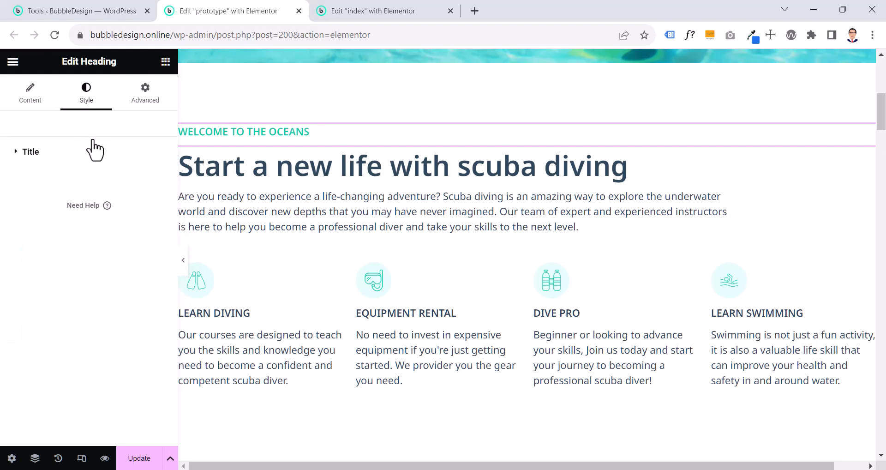
pyautogui.click(82, 155)
pyautogui.click(79, 156)
pyautogui.click(79, 157)
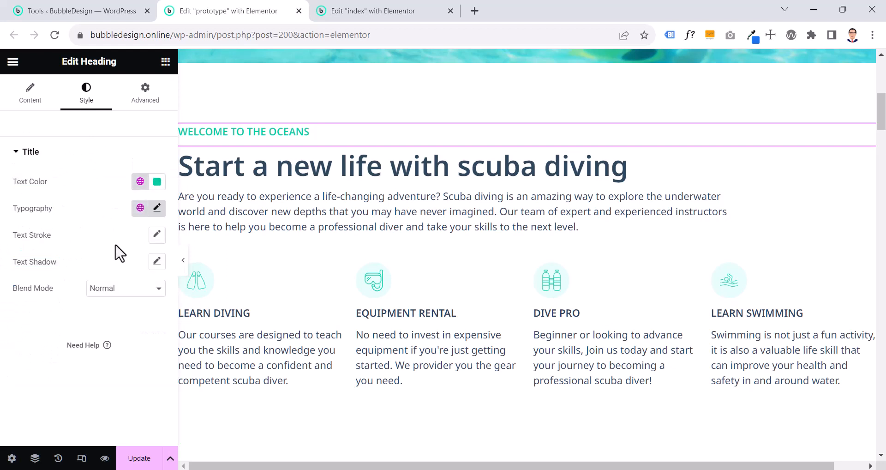
# Examine the typography of the prototype's "Welcome to the oceans" heading, including the family, size, weight, transform and line height
pyautogui.click(157, 208)
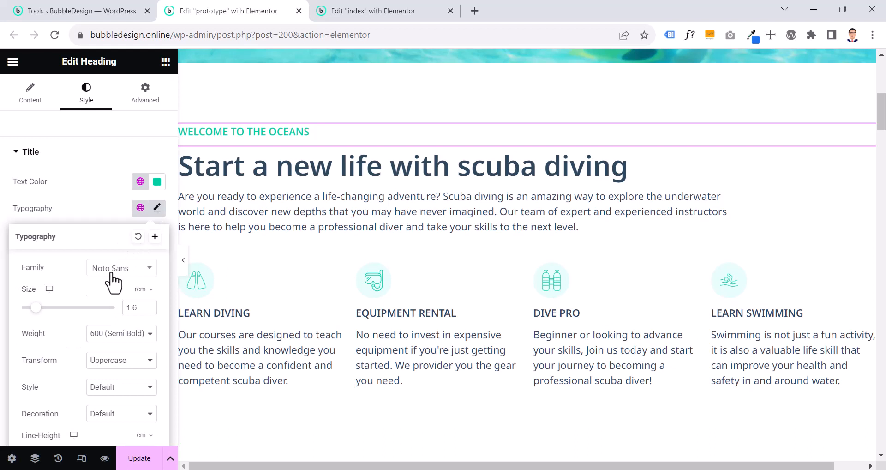
pyautogui.scroll(-2, 114, 272)
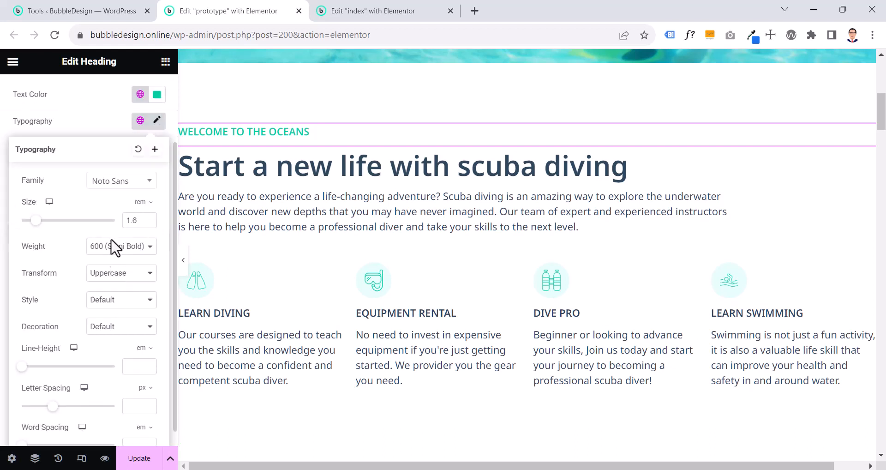
pyautogui.click(113, 131)
pyautogui.scroll(3, 113, 130)
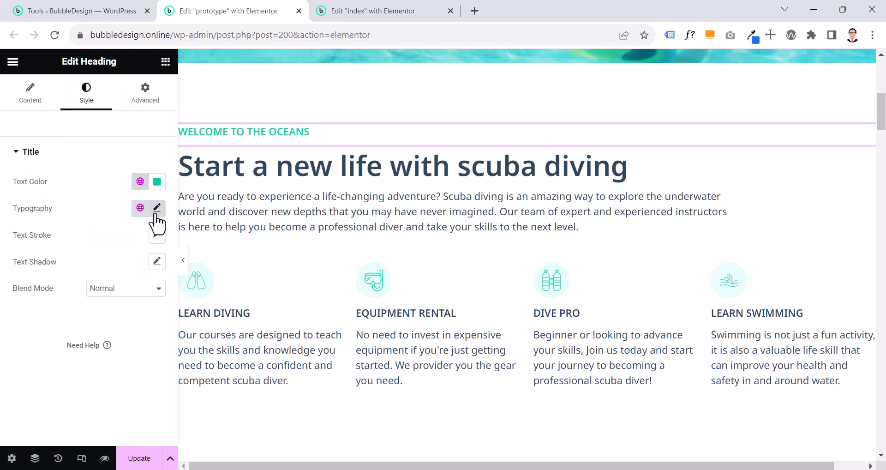
pyautogui.click(156, 208)
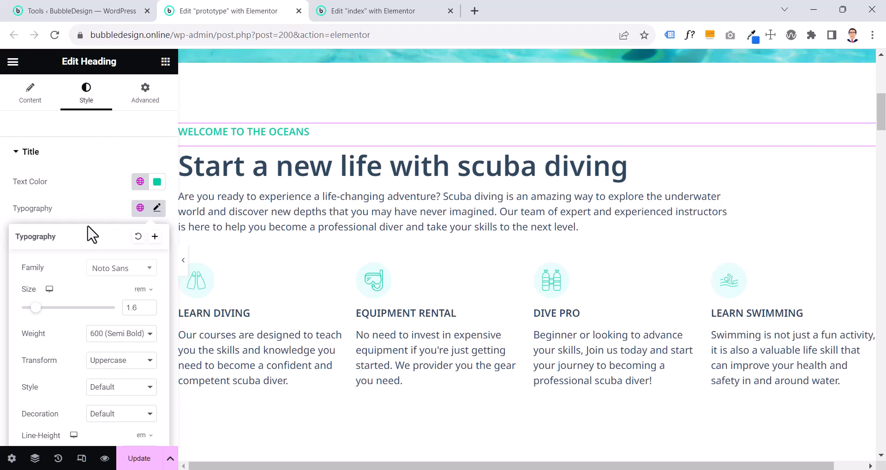
pyautogui.click(103, 207)
# Remove the bottom margin of the prototype's "Welcome to the oceans" heading and clear all of its margin values
pyautogui.rightClick(276, 132)
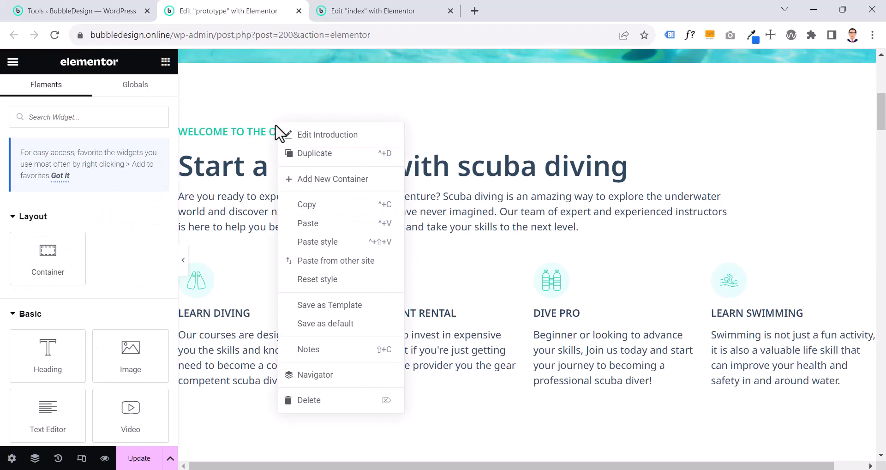
pyautogui.click(252, 139)
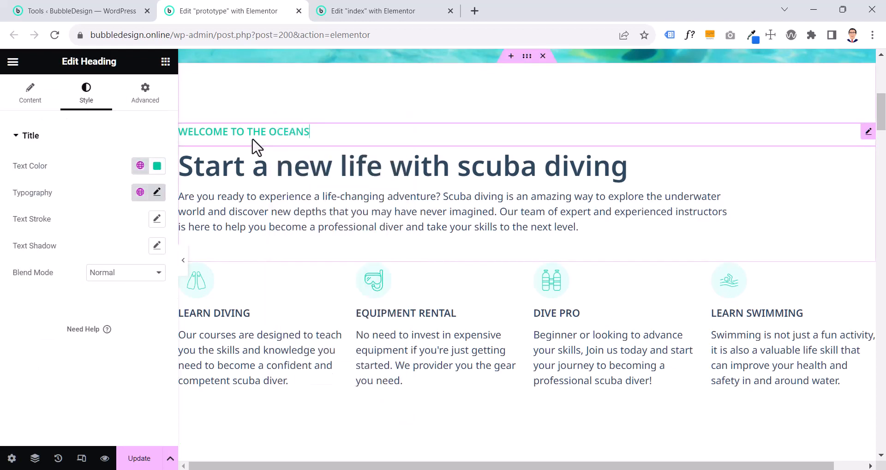
pyautogui.click(161, 102)
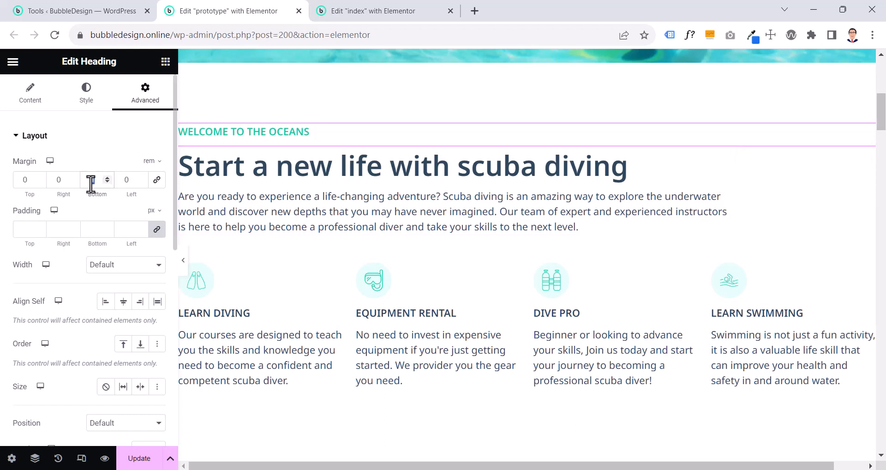
pyautogui.click(107, 182)
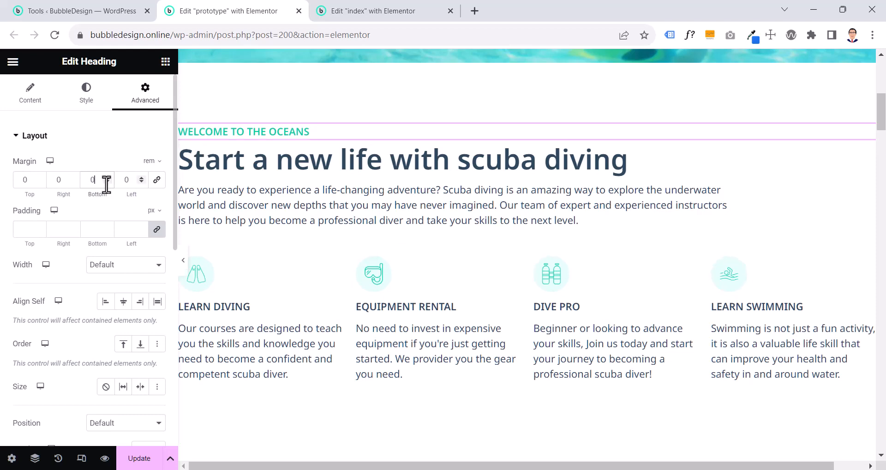
pyautogui.click(184, 261)
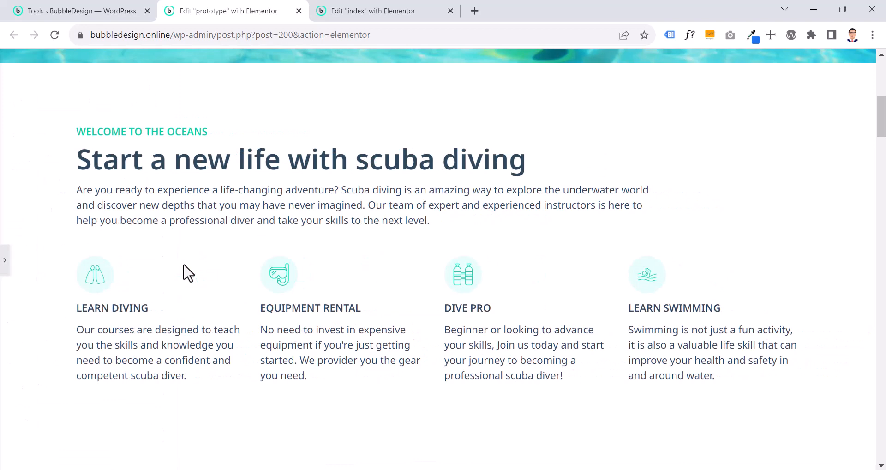
pyautogui.click(5, 270)
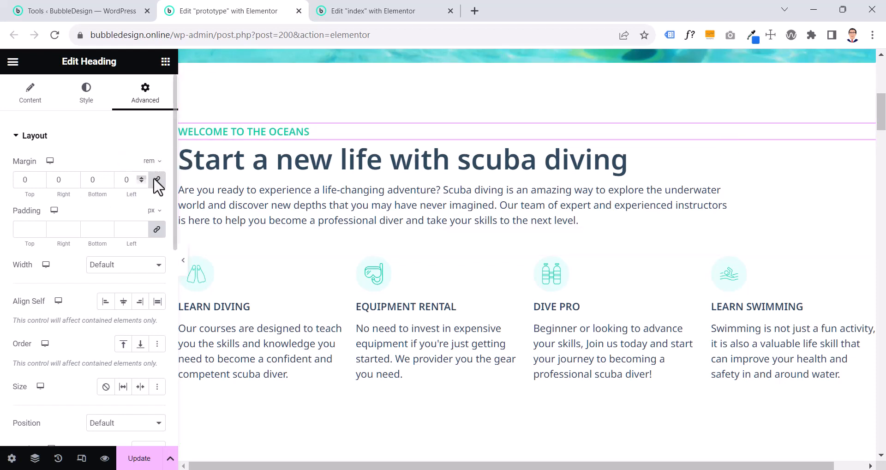
pyautogui.doubleClick(129, 179)
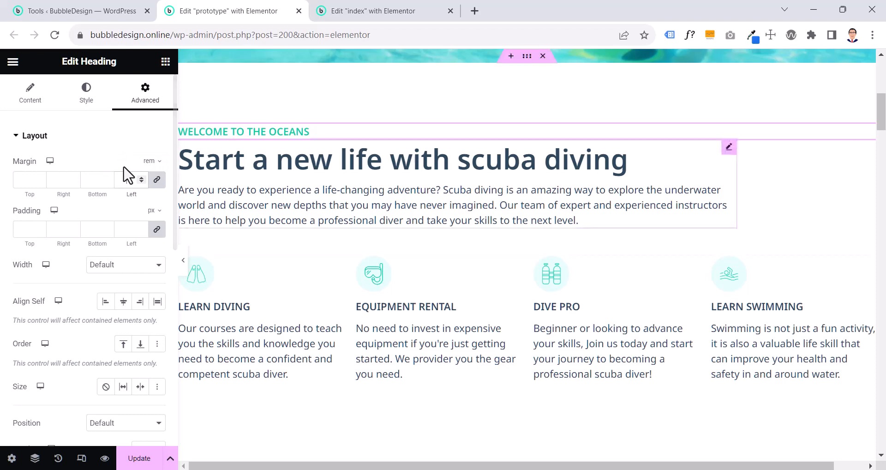
# Copy the prototype's "Welcome to the oceans" heading and paste its style onto the matching heading on the index page
pyautogui.rightClick(266, 134)
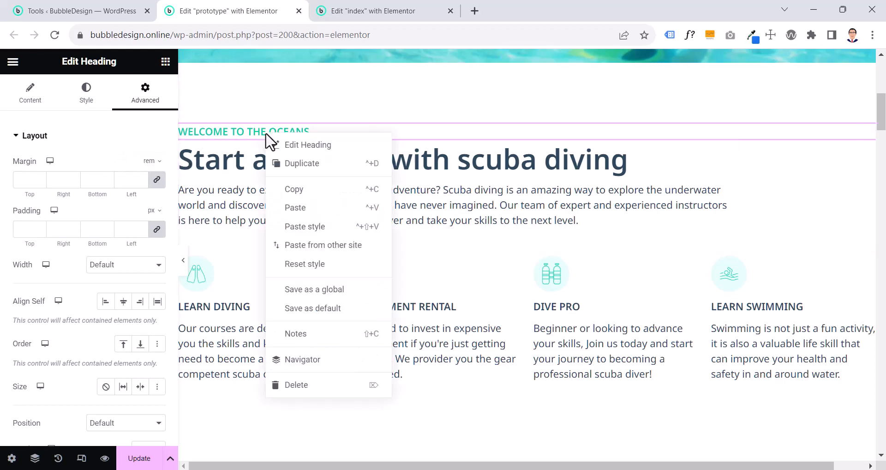
pyautogui.click(299, 189)
pyautogui.click(365, 19)
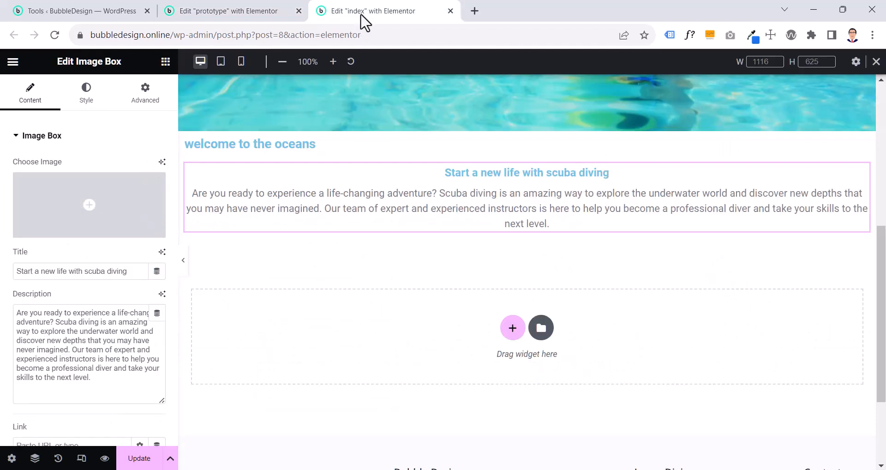
pyautogui.rightClick(326, 147)
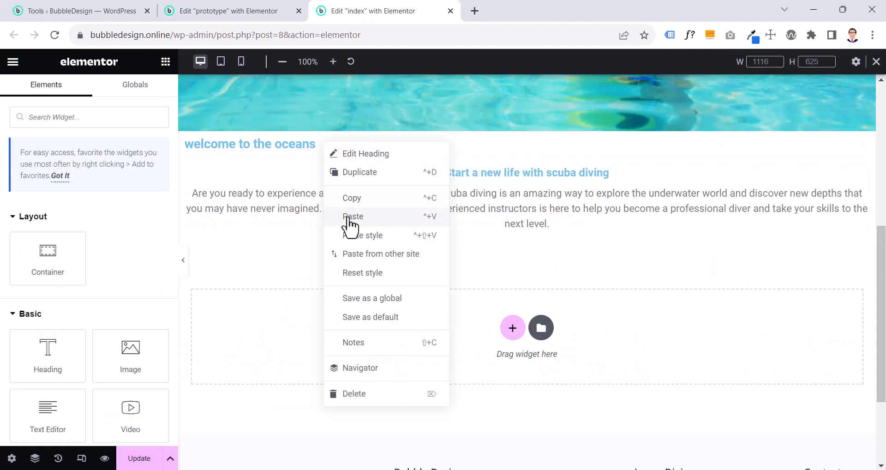
pyautogui.click(352, 236)
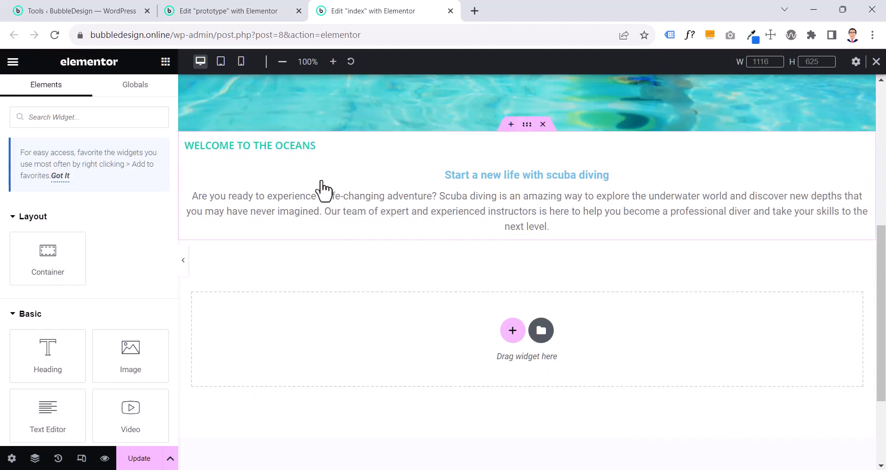
# Copy the prototype's "Start a new life with scuba diving" image box and paste its style onto the matching index page box
pyautogui.click(235, 12)
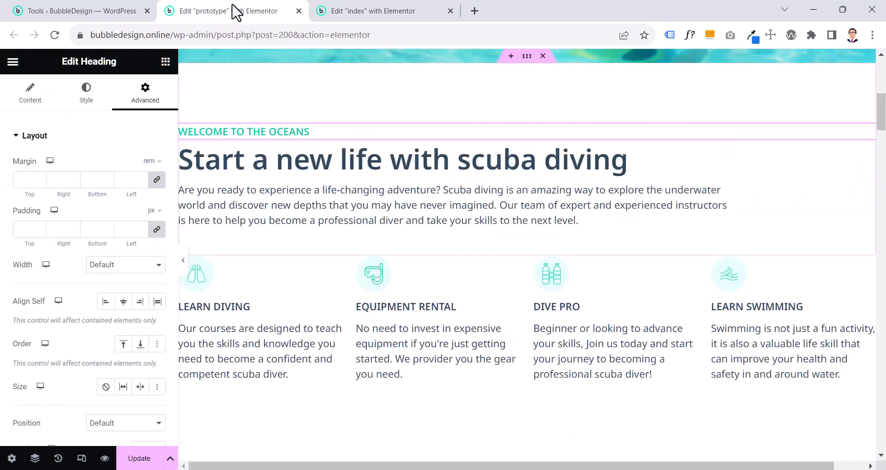
pyautogui.scroll(1, 491, 115)
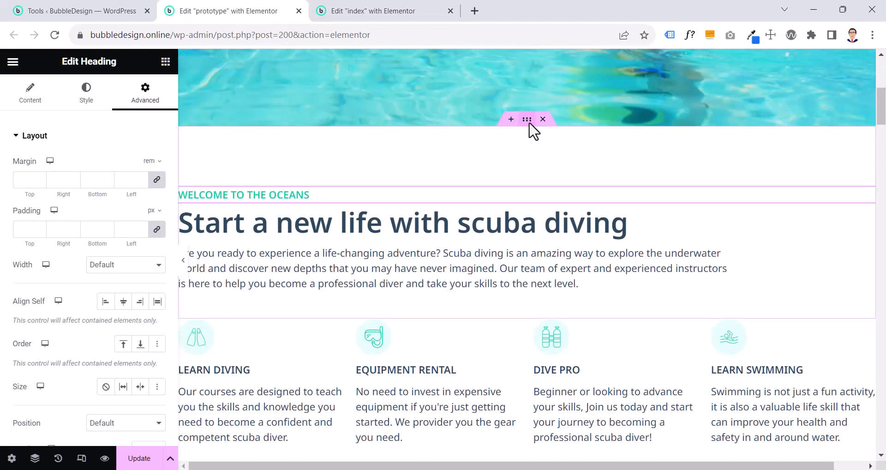
pyautogui.click(473, 235)
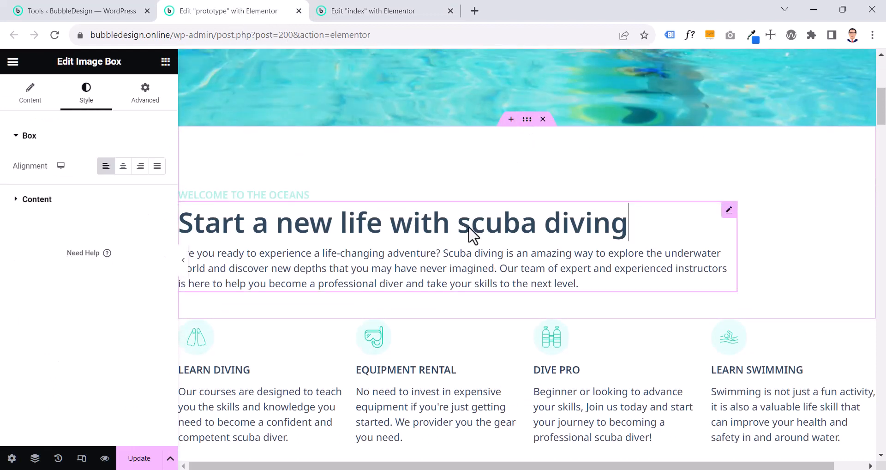
pyautogui.rightClick(323, 251)
pyautogui.click(341, 262)
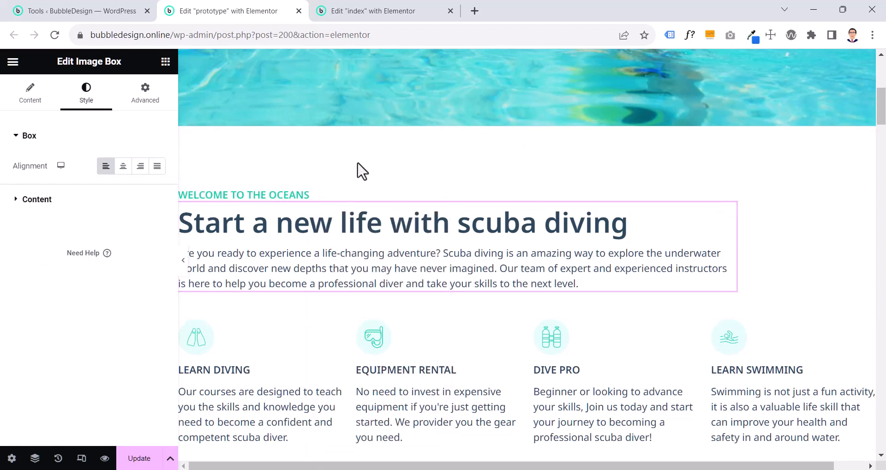
pyautogui.click(388, 12)
pyautogui.rightClick(401, 182)
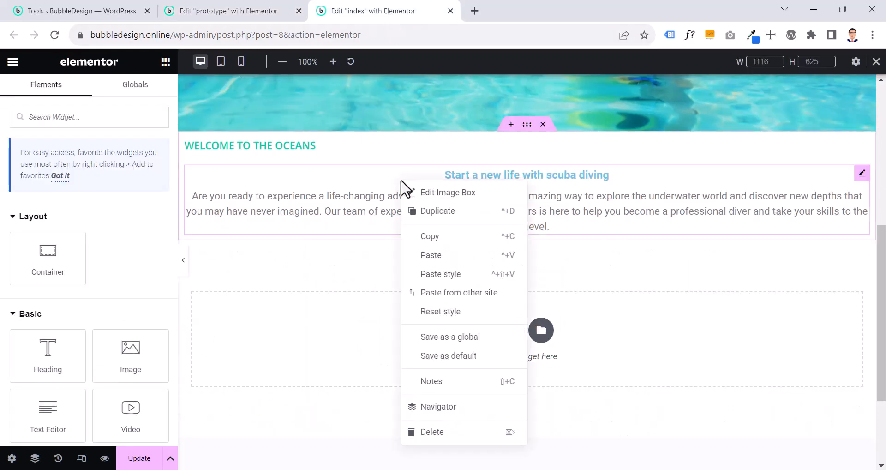
pyautogui.click(429, 274)
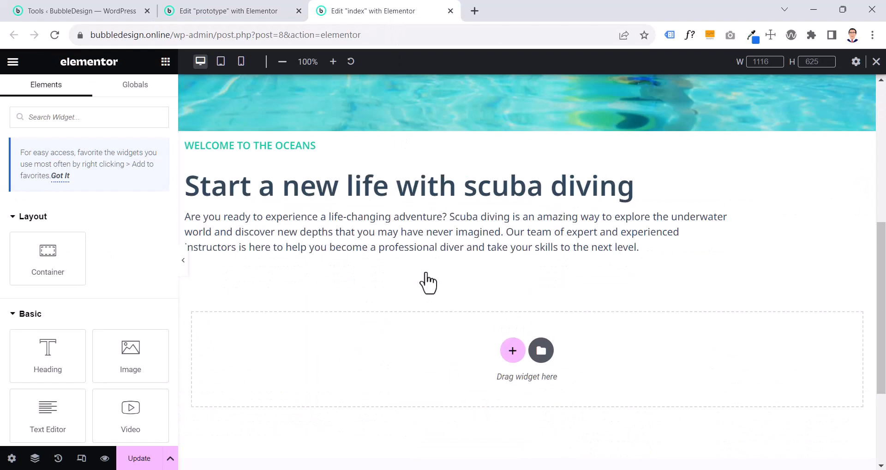
# Undo the style pasted onto the index page's image box and left-align its content manually
pyautogui.click(406, 216)
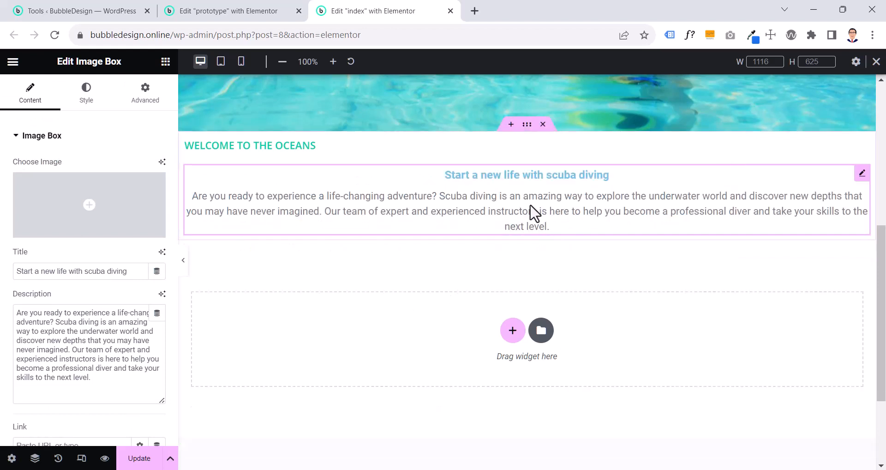
pyautogui.click(82, 106)
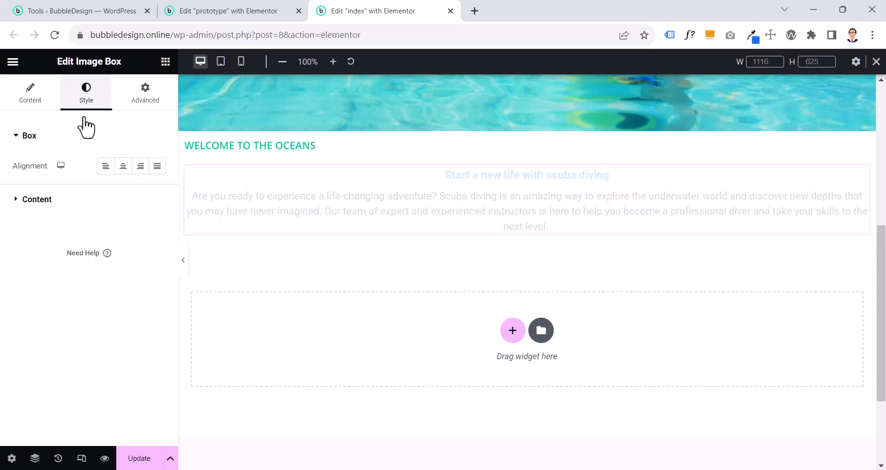
pyautogui.click(101, 170)
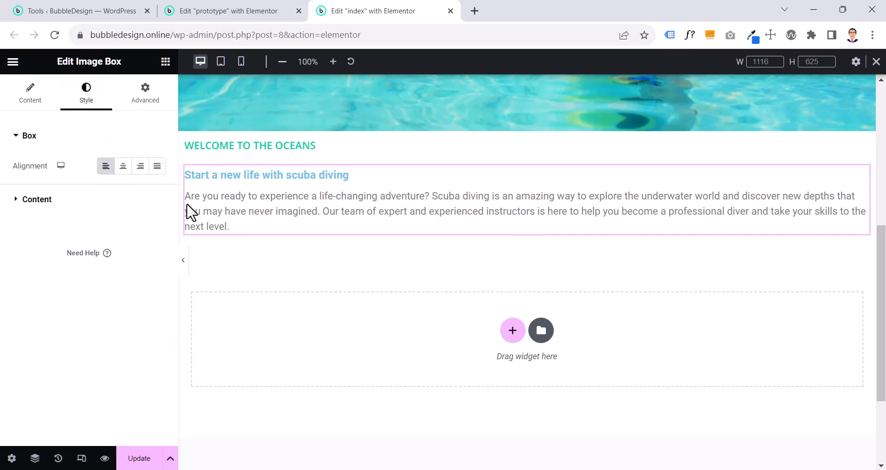
# Compare with the prototype's image box width and give the index page's image box a custom width of 80%
pyautogui.click(231, 14)
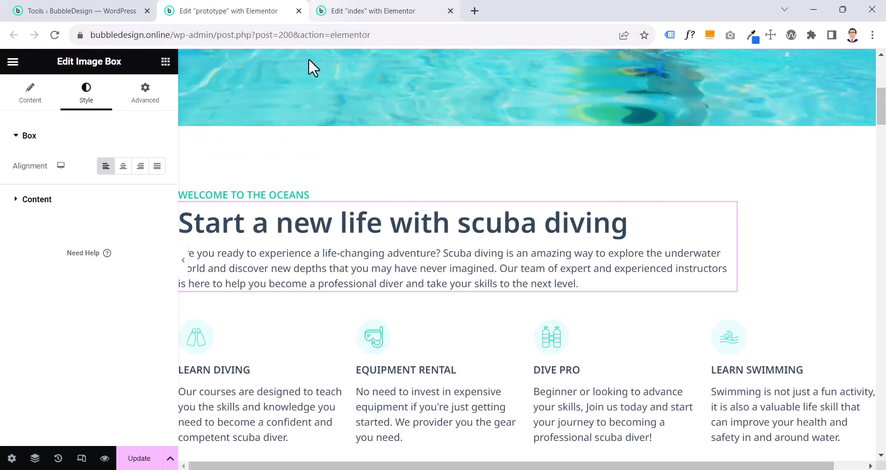
pyautogui.click(323, 14)
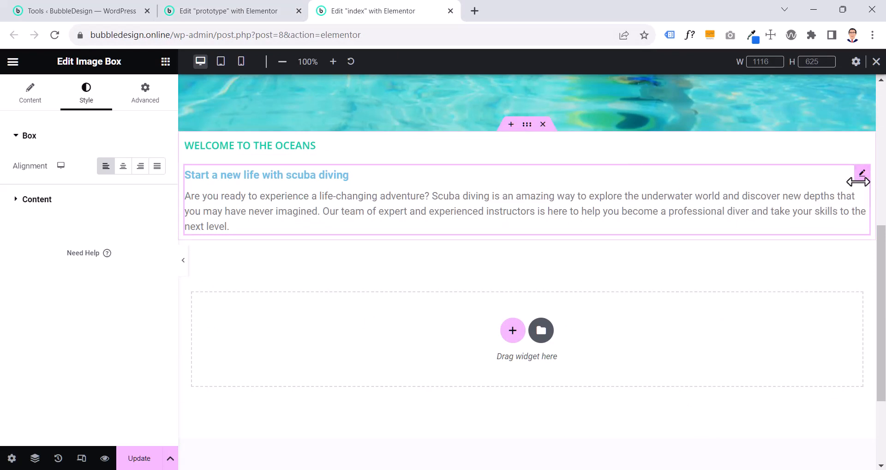
pyautogui.click(147, 98)
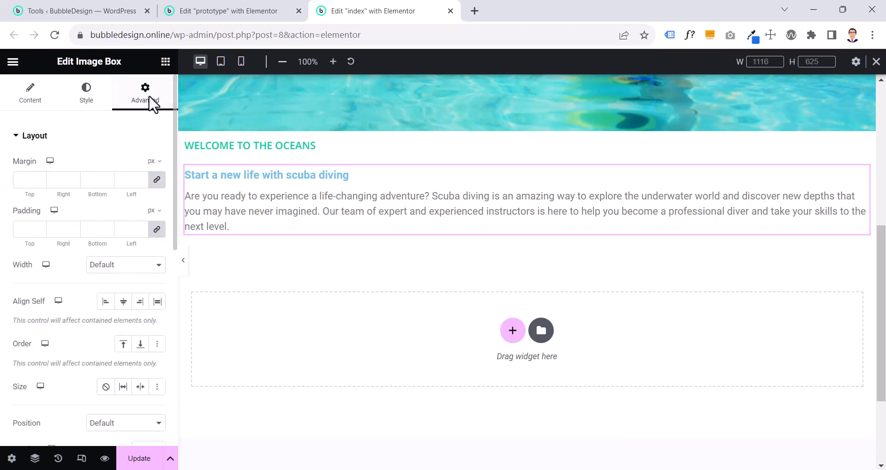
pyautogui.click(125, 265)
pyautogui.click(118, 306)
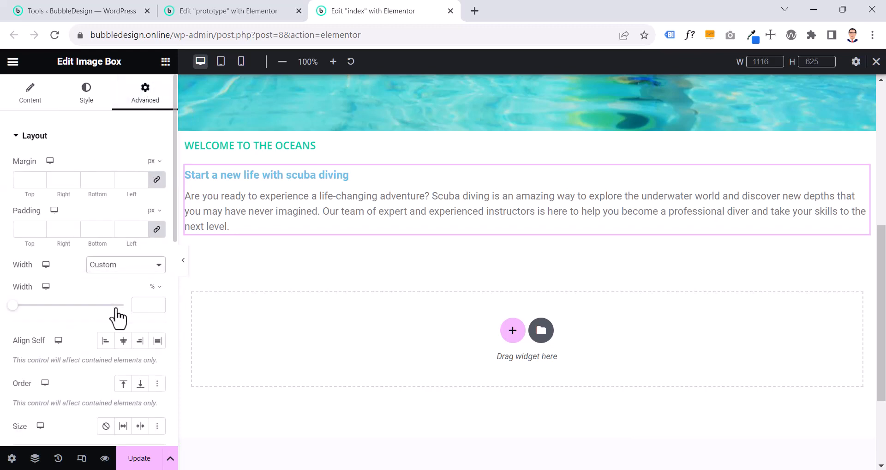
pyautogui.click(258, 11)
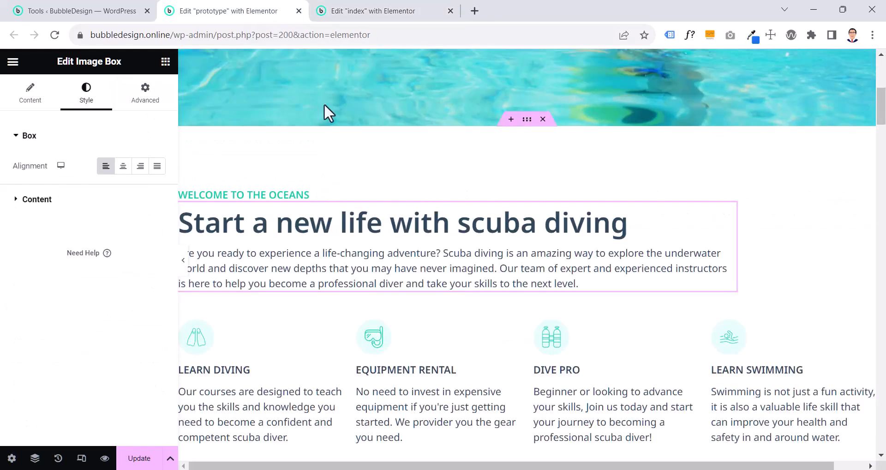
pyautogui.click(135, 104)
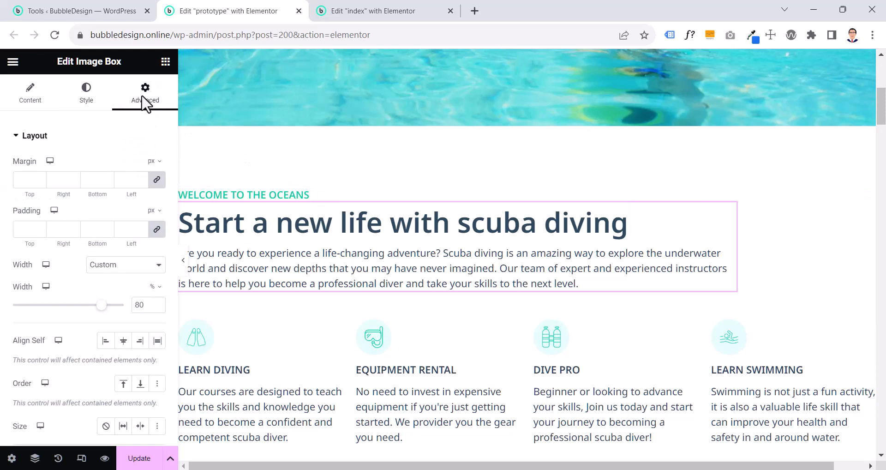
pyautogui.click(339, 10)
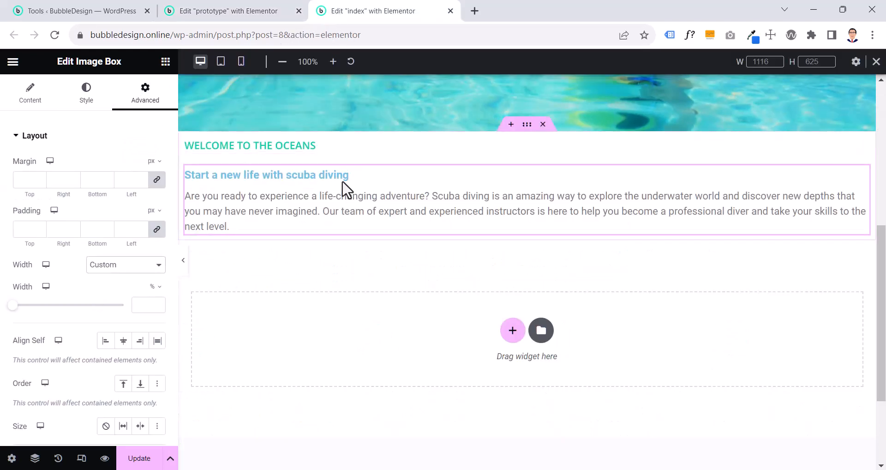
pyautogui.click(142, 305)
pyautogui.write('8')
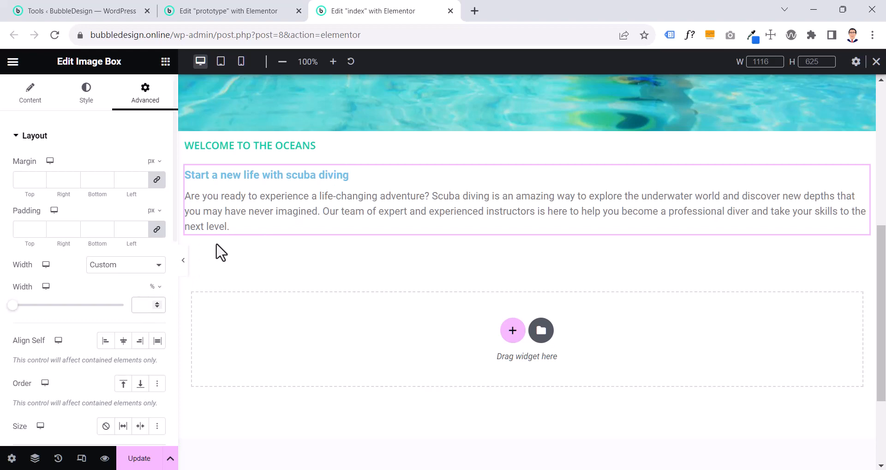
pyautogui.write('0')
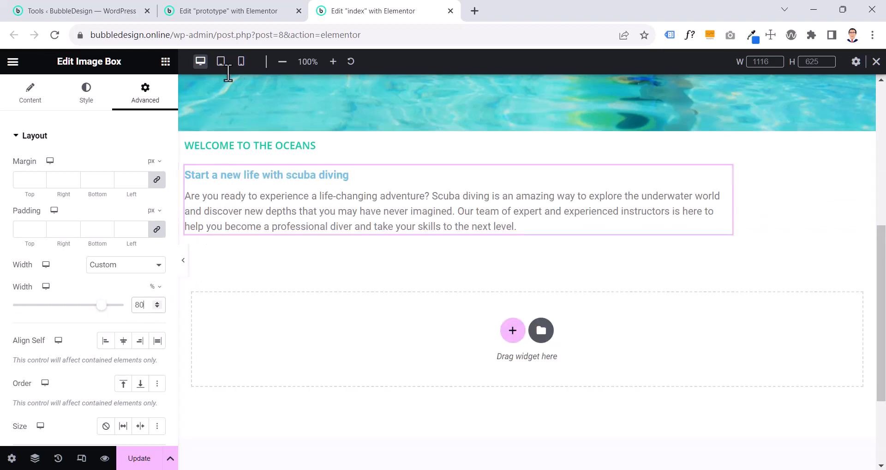
# Copy the prototype's image box again, paste its style onto the index page's image box, and preview the full-width page
pyautogui.click(233, 13)
pyautogui.rightClick(363, 240)
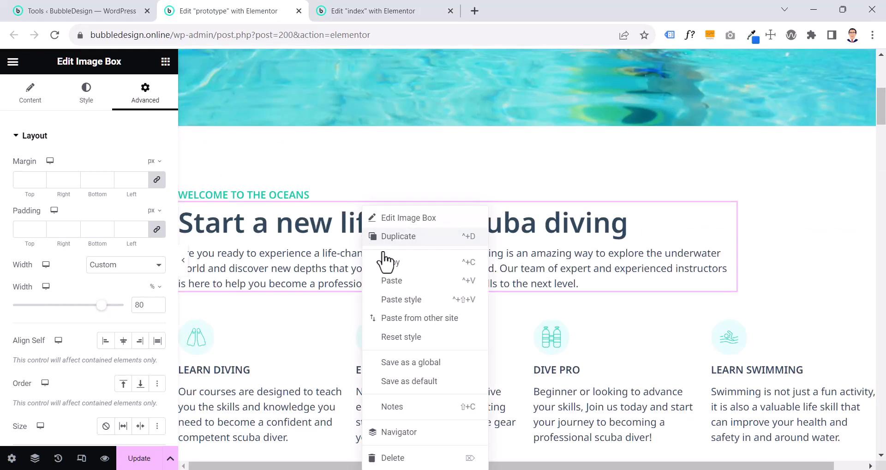
pyautogui.click(396, 261)
pyautogui.click(398, 9)
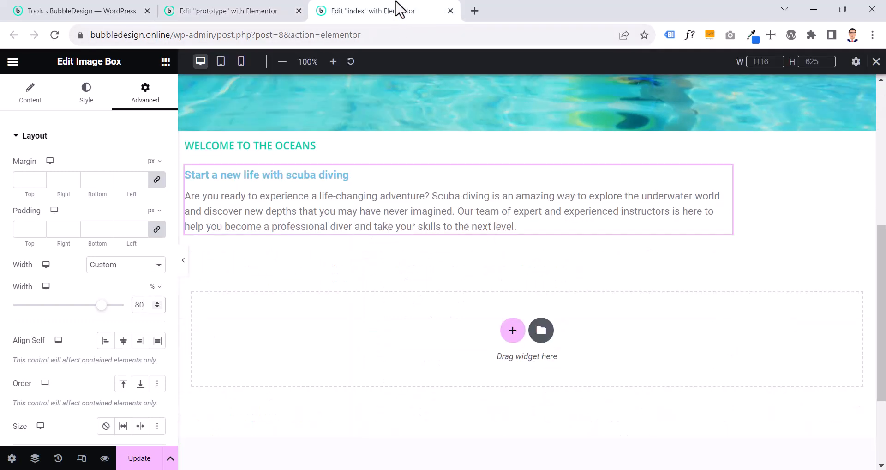
pyautogui.rightClick(419, 207)
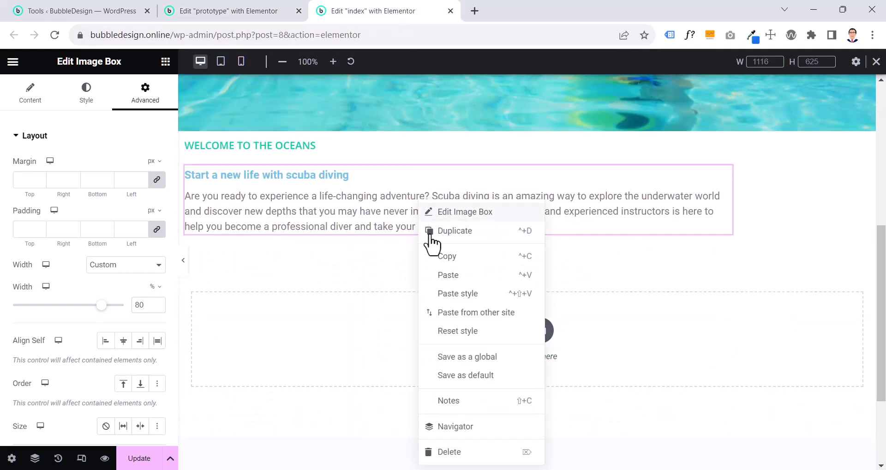
pyautogui.click(451, 294)
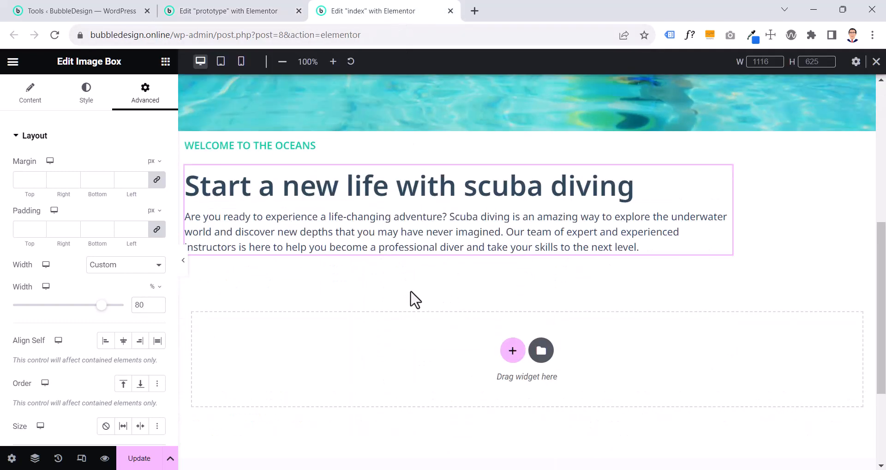
pyautogui.click(183, 262)
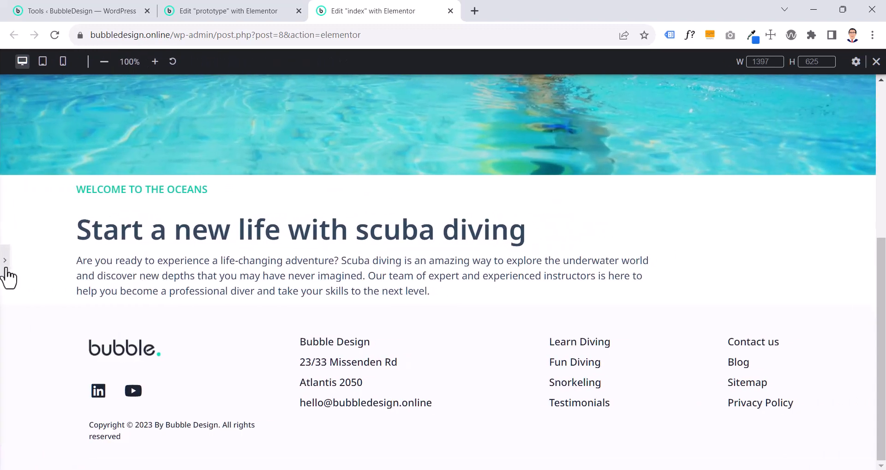
pyautogui.click(5, 270)
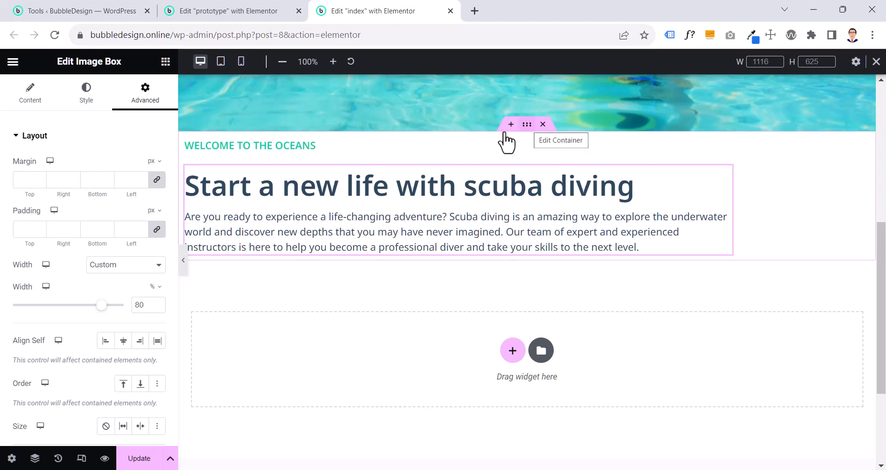
# Examine the padding of the prototype container holding the "Welcome to the oceans" section and the spacing above the icon boxes
pyautogui.click(527, 125)
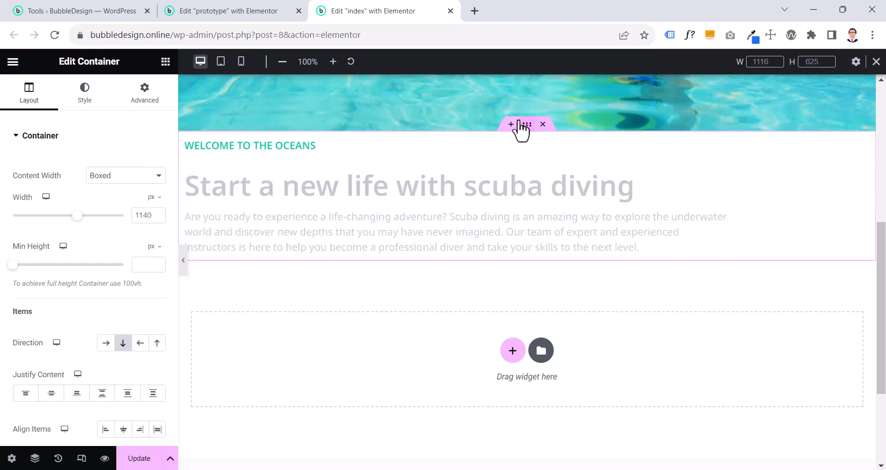
pyautogui.click(268, 13)
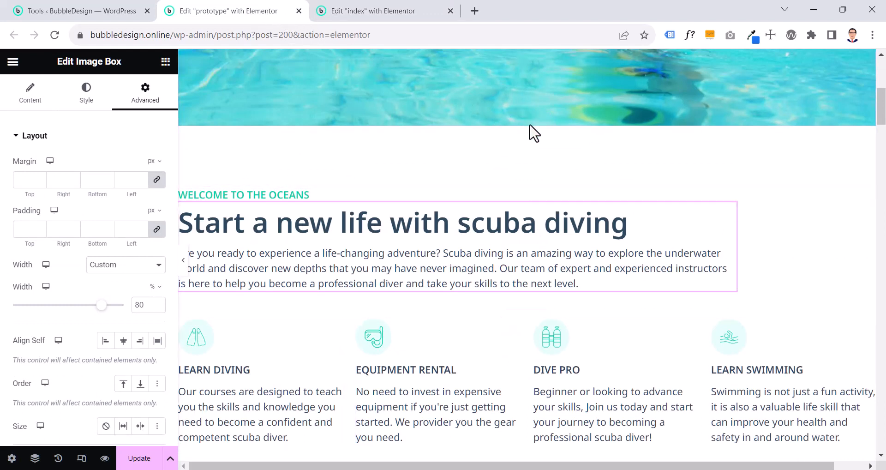
pyautogui.click(529, 123)
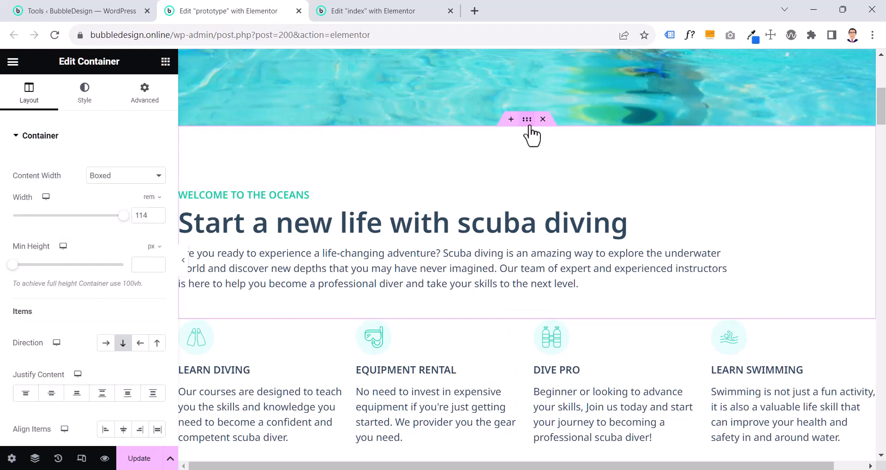
pyautogui.click(155, 102)
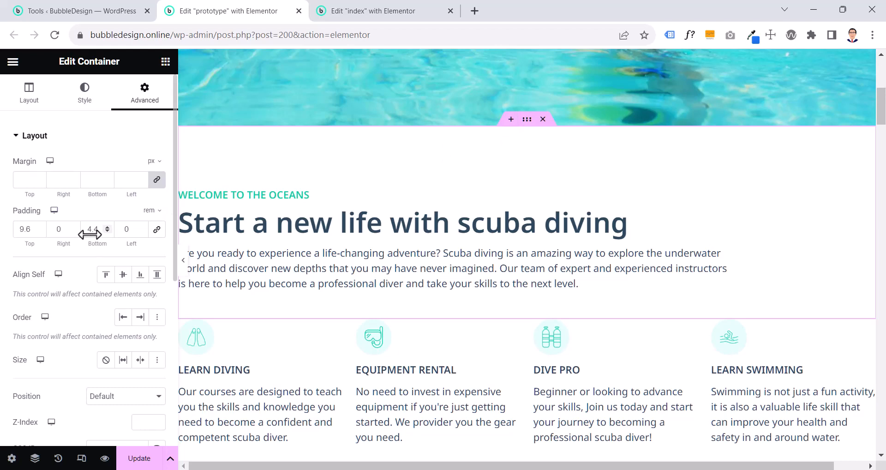
pyautogui.click(184, 271)
pyautogui.scroll(-3, 184, 272)
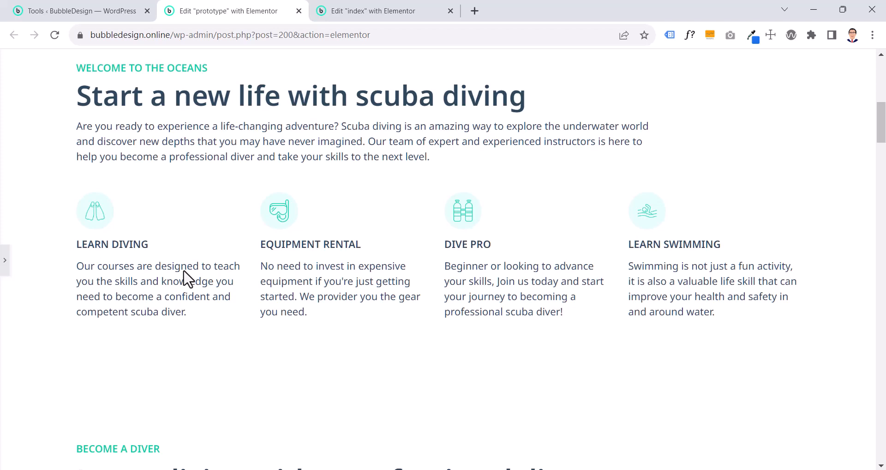
pyautogui.click(6, 259)
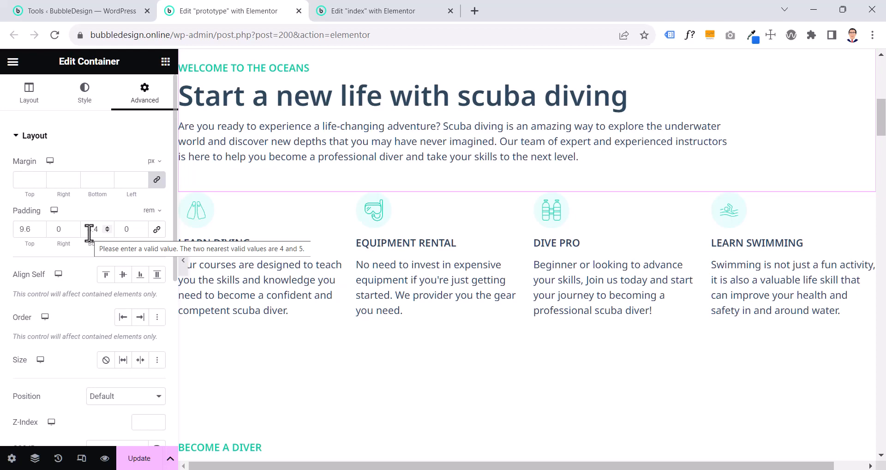
# On the prototype, set the heading container's bottom padding and the icon box container's top padding to 9.6 rem, and preview the spacing
pyautogui.doubleClick(89, 232)
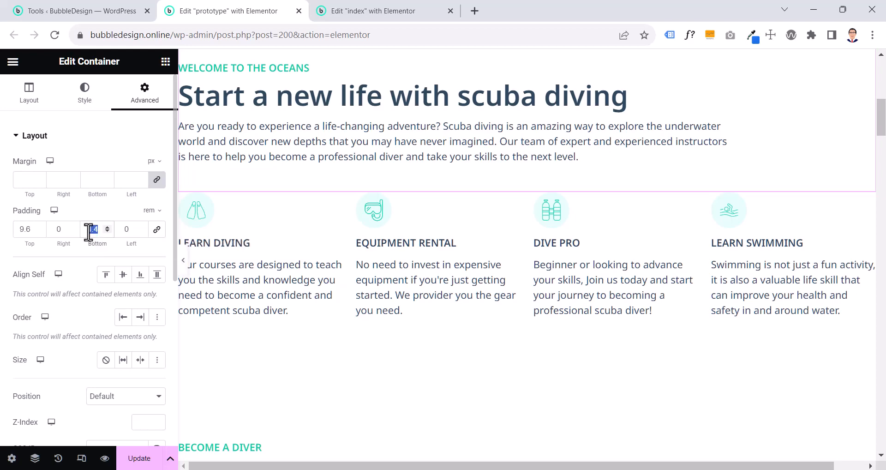
pyautogui.write('9.6')
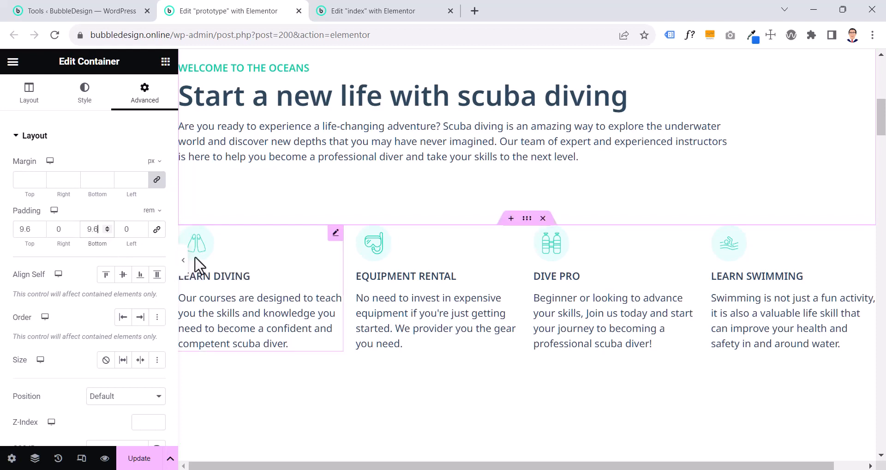
pyautogui.click(527, 220)
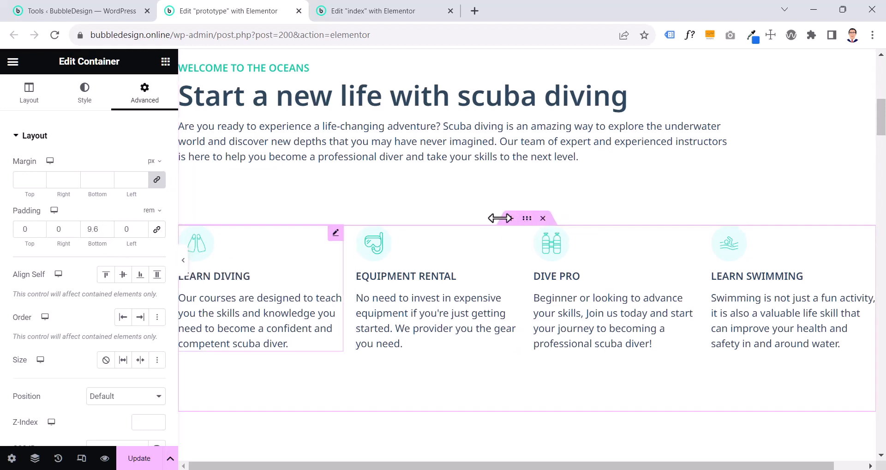
pyautogui.moveTo(30, 236); pyautogui.dragTo(18, 236)
pyautogui.write('9.6')
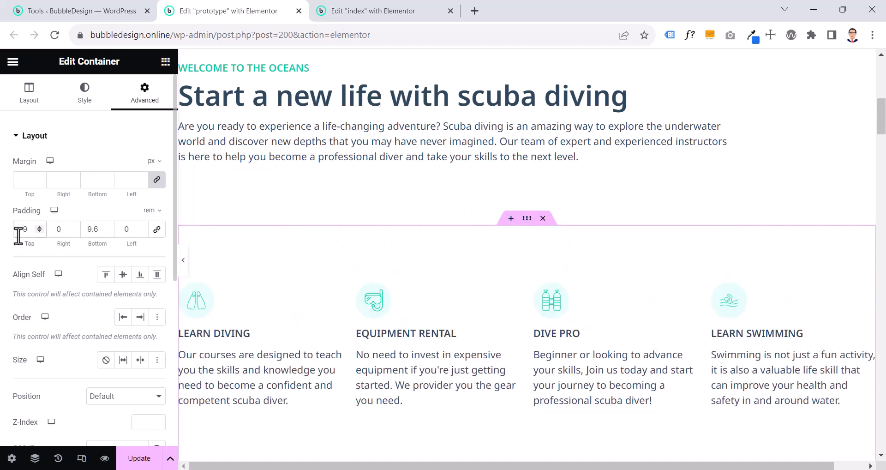
pyautogui.click(187, 276)
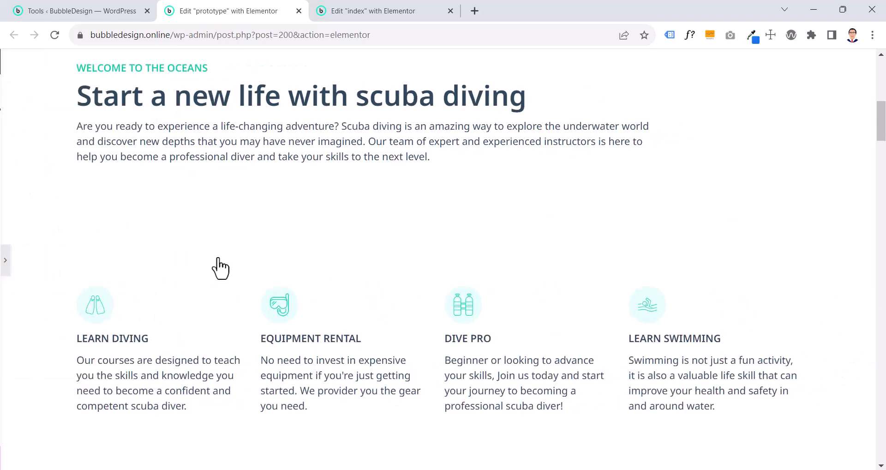
# On the prototype, set the top padding of the icon box container to 0
pyautogui.scroll(2, 283, 237)
pyautogui.scroll(-1, 283, 236)
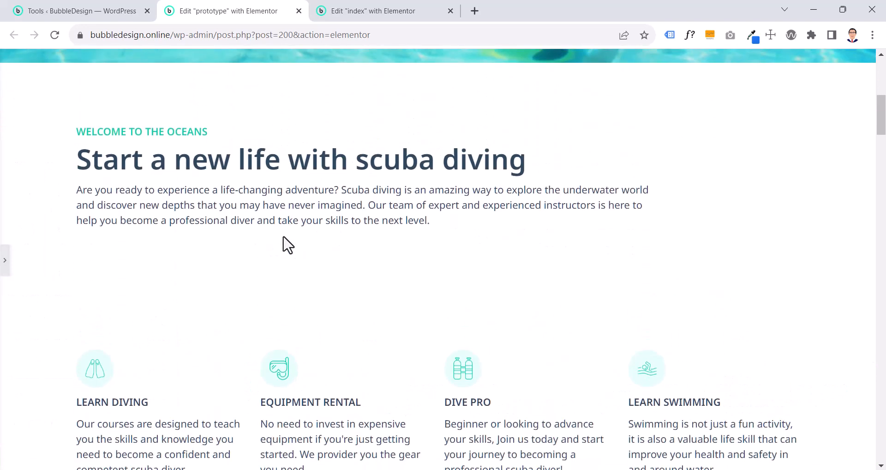
pyautogui.scroll(-1, 288, 245)
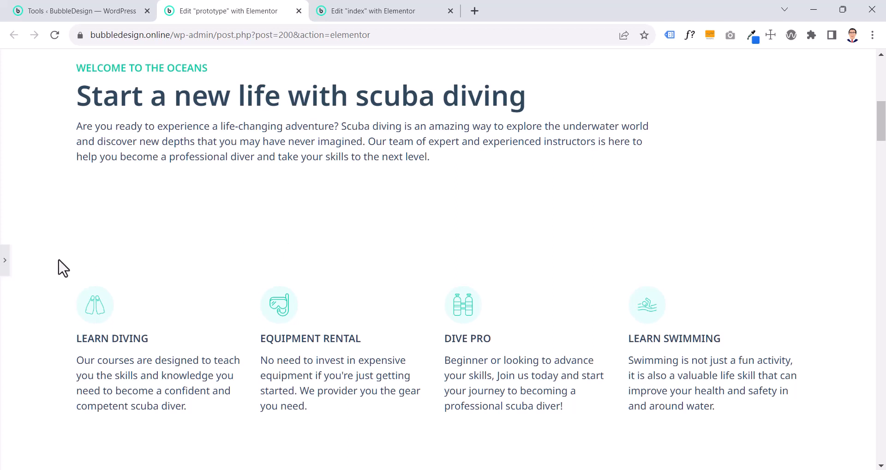
pyautogui.click(5, 265)
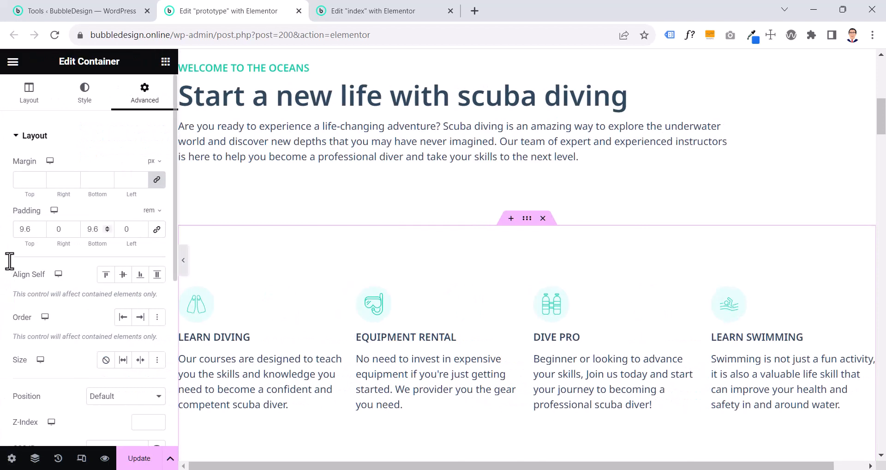
pyautogui.doubleClick(21, 230)
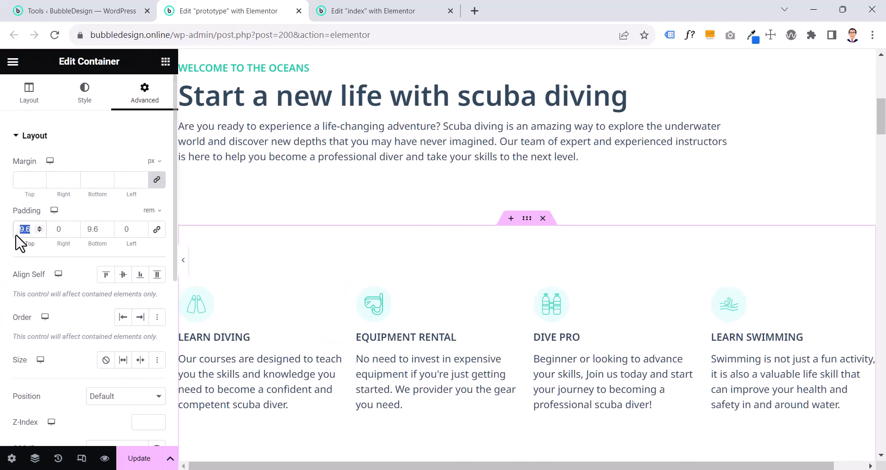
pyautogui.write('0')
# Set the bottom padding of the prototype's "Welcome to the oceans" container to 4.4 rem and check the gap above the icon boxes
pyautogui.scroll(3, 249, 217)
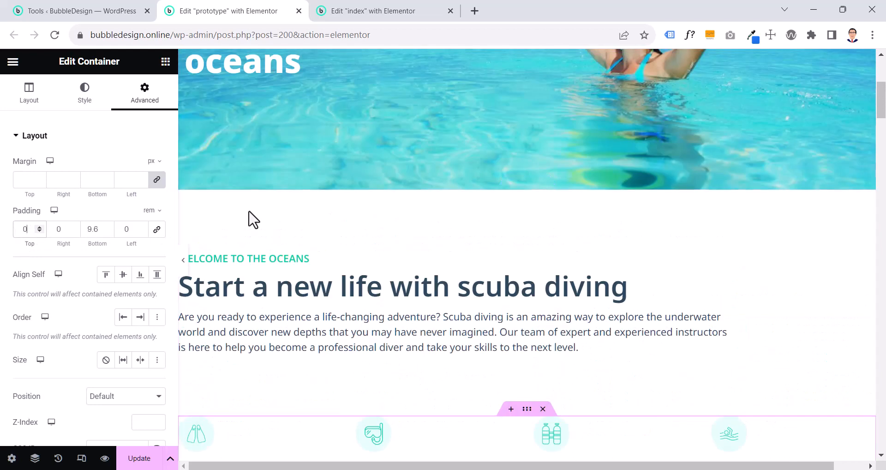
pyautogui.click(525, 185)
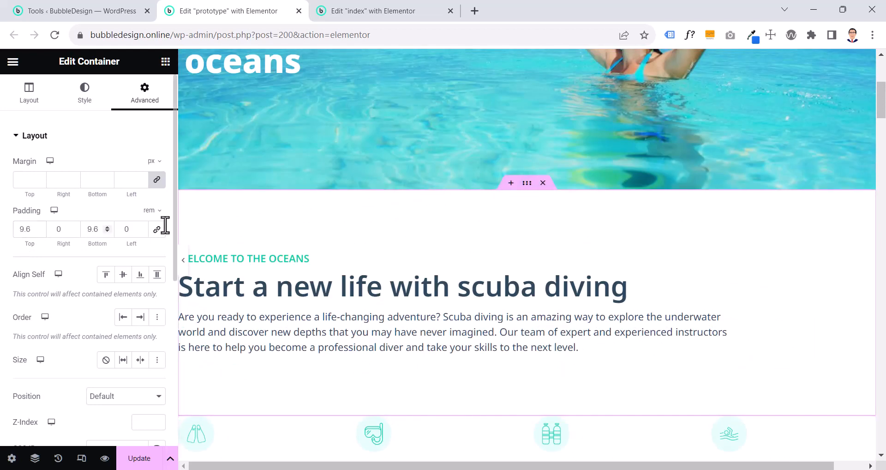
pyautogui.doubleClick(89, 229)
pyautogui.write('4.4')
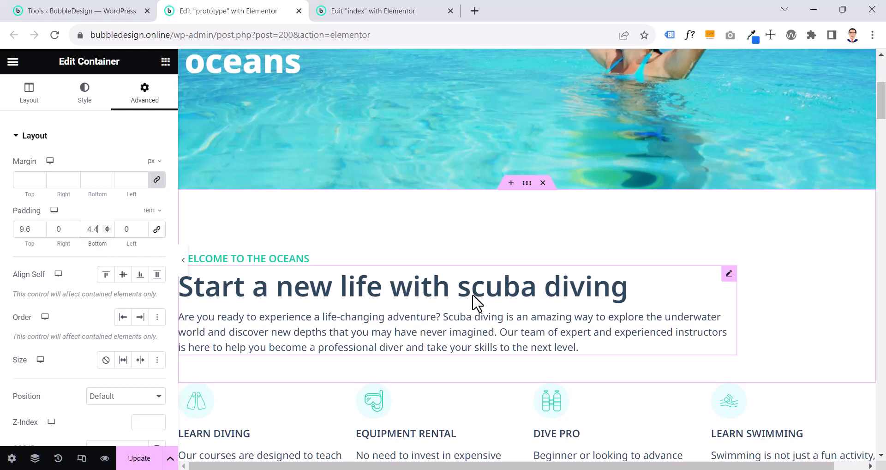
pyautogui.scroll(-1, 503, 307)
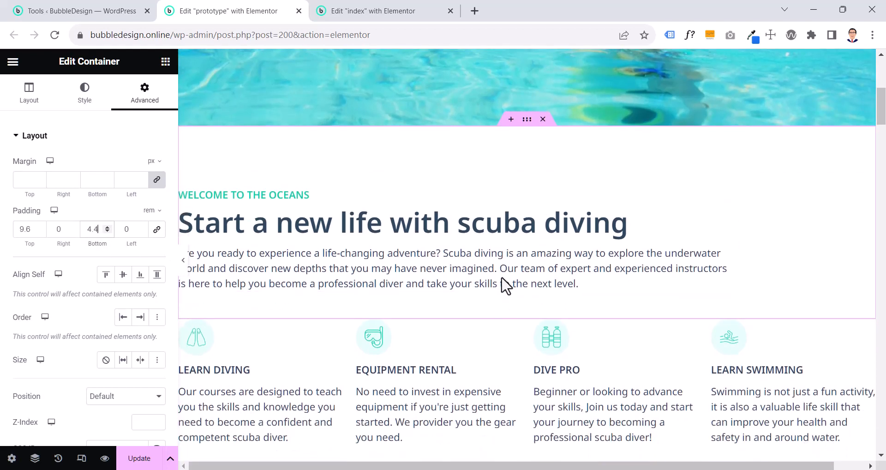
# Copy the prototype's "Welcome to the oceans" container and paste its style onto the matching container on the index page
pyautogui.rightClick(527, 121)
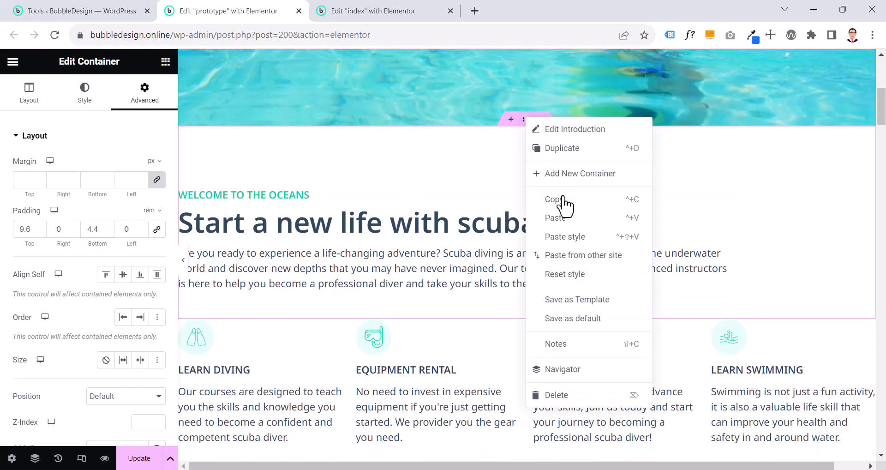
pyautogui.click(563, 199)
pyautogui.click(365, 11)
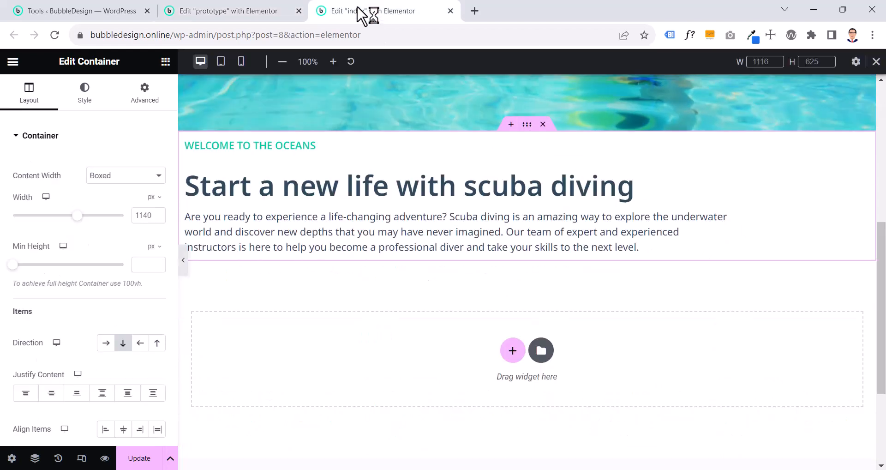
pyautogui.rightClick(526, 124)
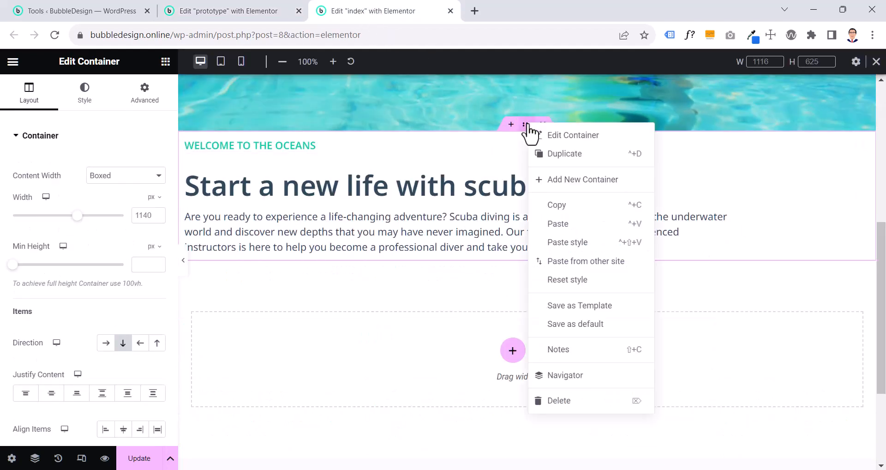
pyautogui.click(556, 243)
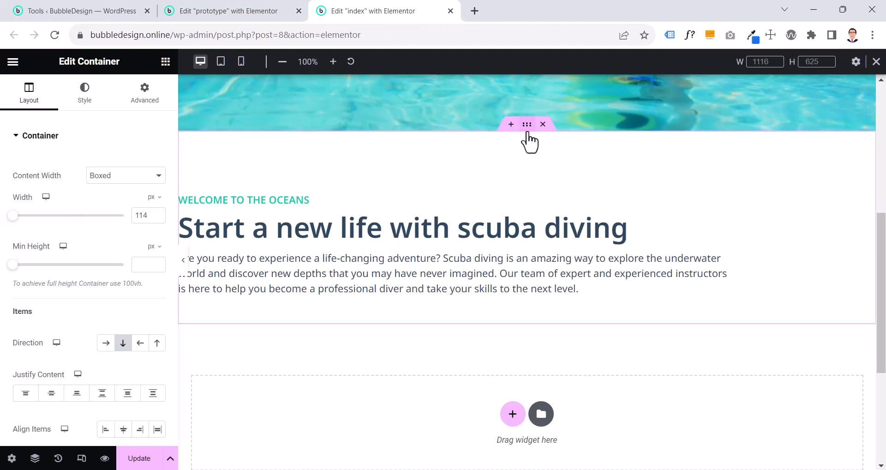
# Change the index page container's boxed width unit to rem, giving 114 rem, and save the page
pyautogui.click(154, 197)
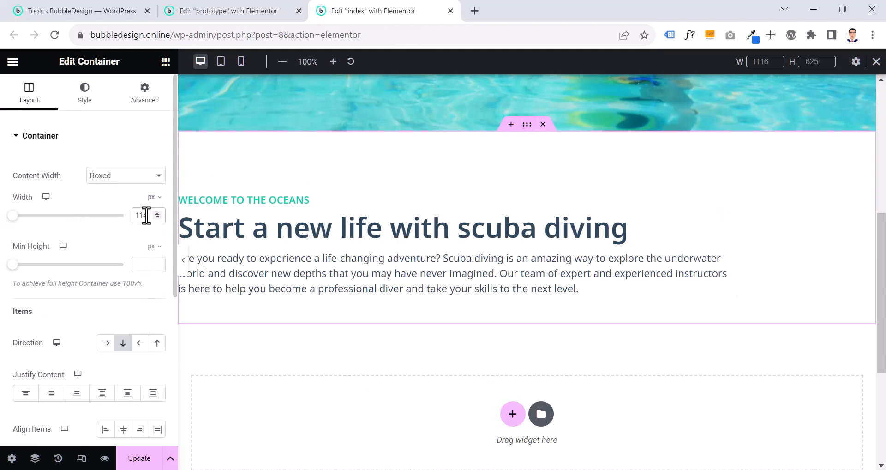
pyautogui.click(153, 203)
pyautogui.click(152, 458)
# Check the prototype's icon box container layout and add a new row-direction container below the heading section on the index page
pyautogui.hotkey('ctrl', 'shift', 'Tab')
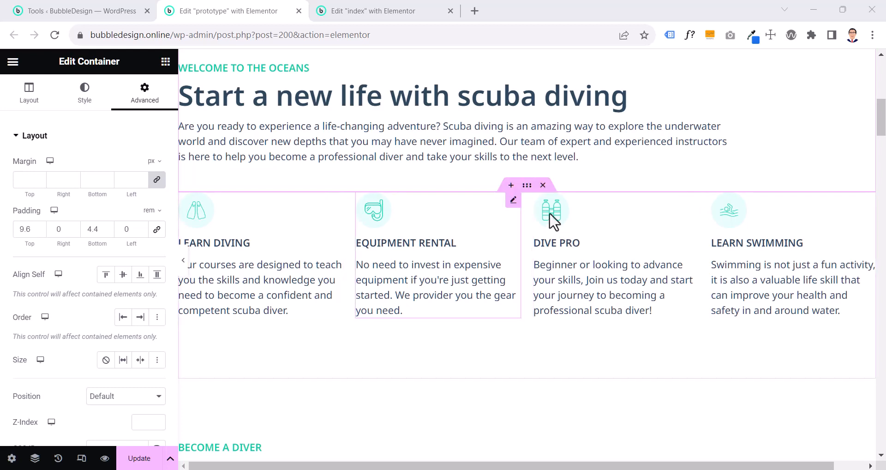
pyautogui.click(526, 185)
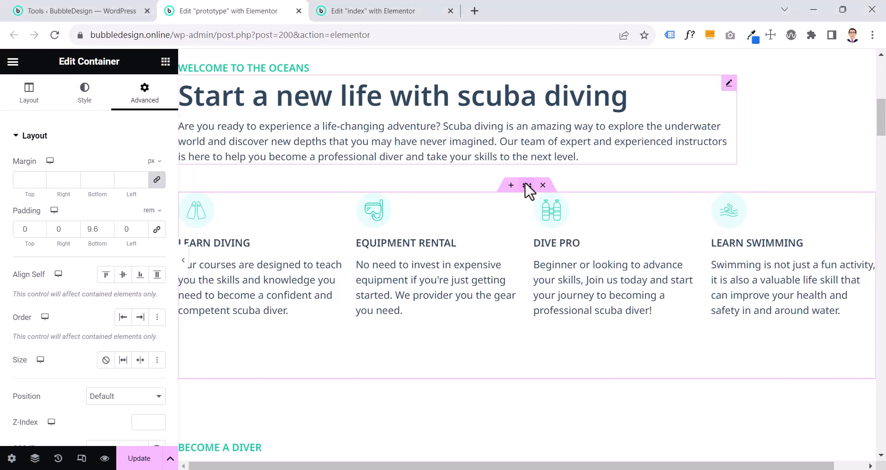
pyautogui.click(29, 107)
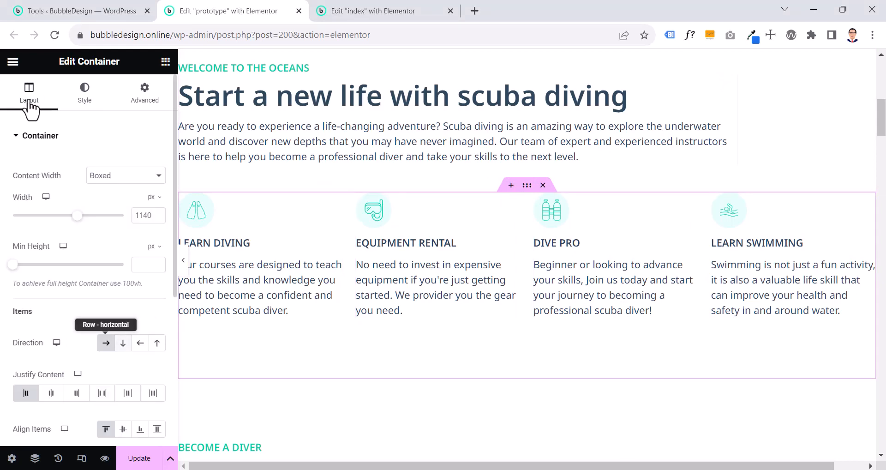
pyautogui.click(389, 11)
pyautogui.scroll(-5, 511, 217)
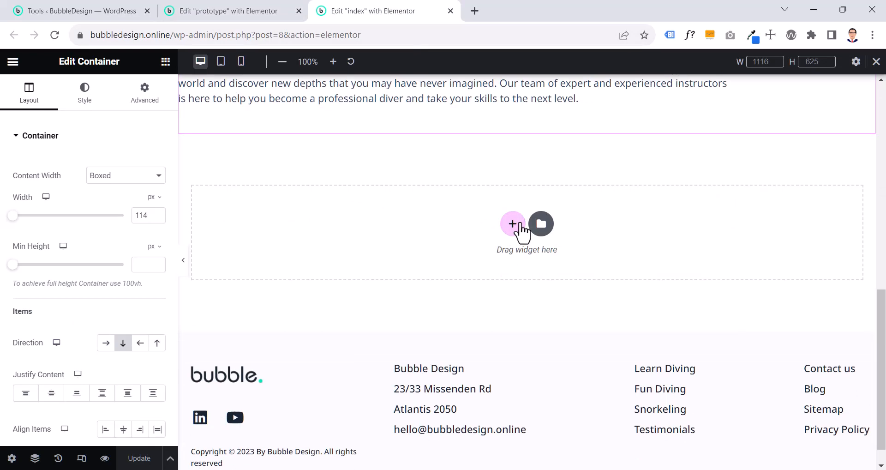
pyautogui.click(511, 222)
pyautogui.click(421, 253)
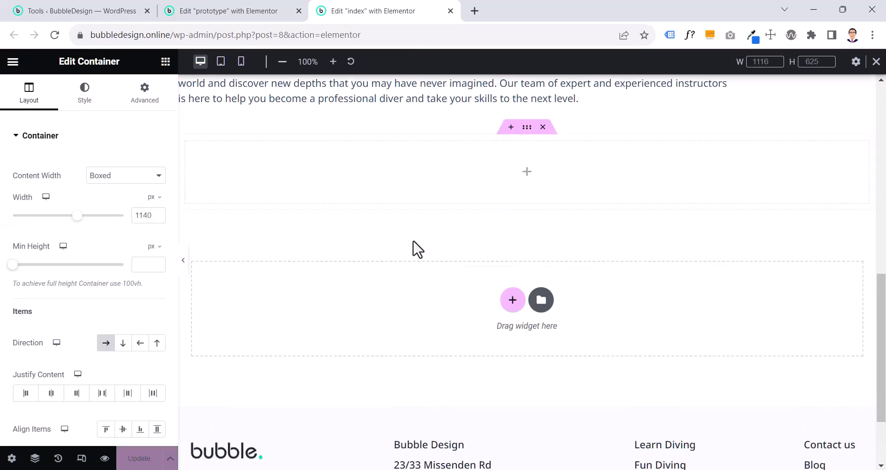
# Compare with the prototype, unlink the new container's padding values and switch the padding unit to rem
pyautogui.click(250, 19)
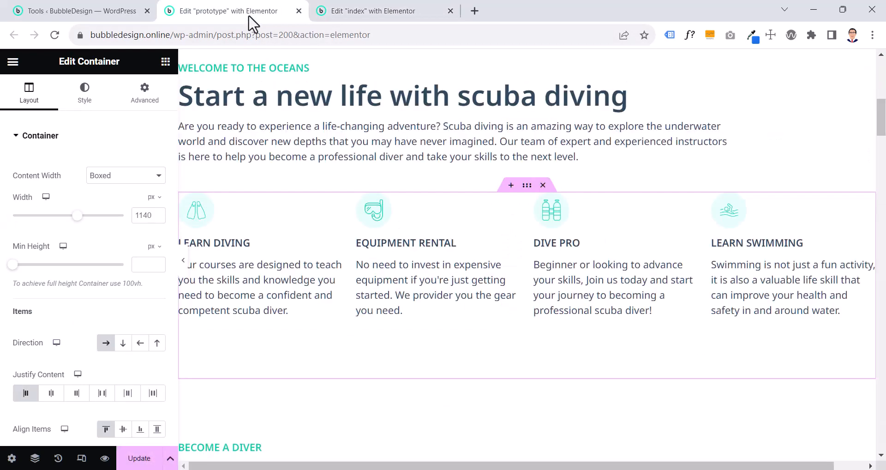
pyautogui.click(373, 13)
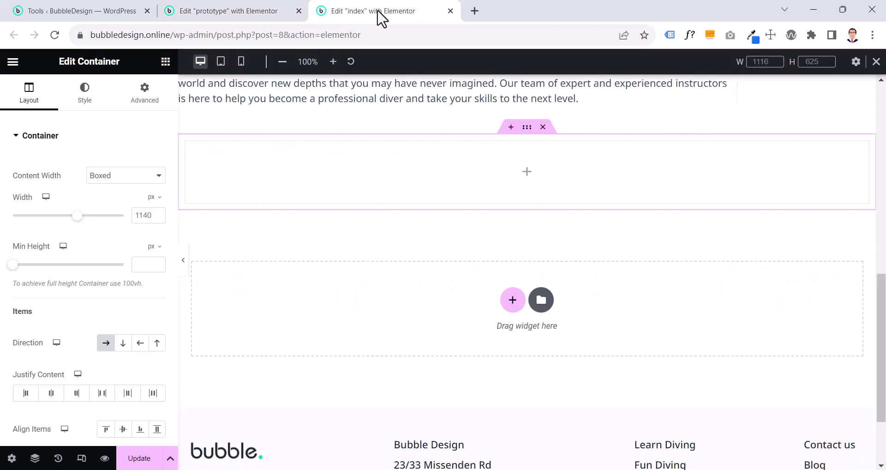
pyautogui.click(148, 101)
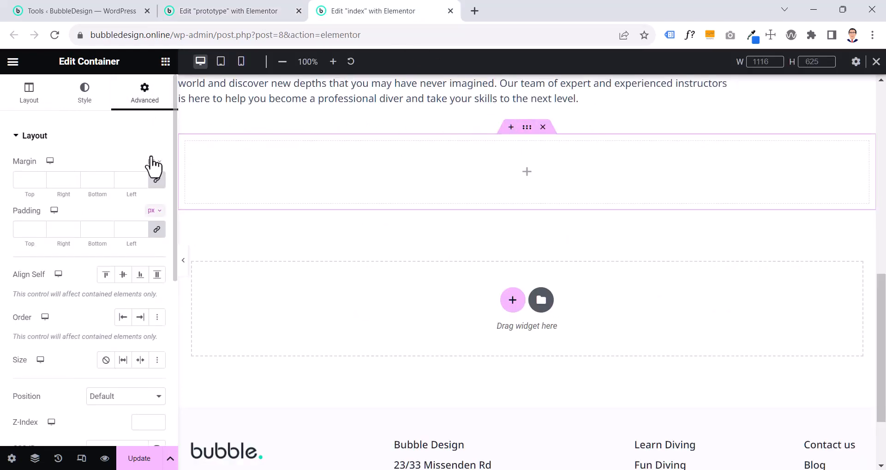
pyautogui.click(156, 229)
pyautogui.click(154, 212)
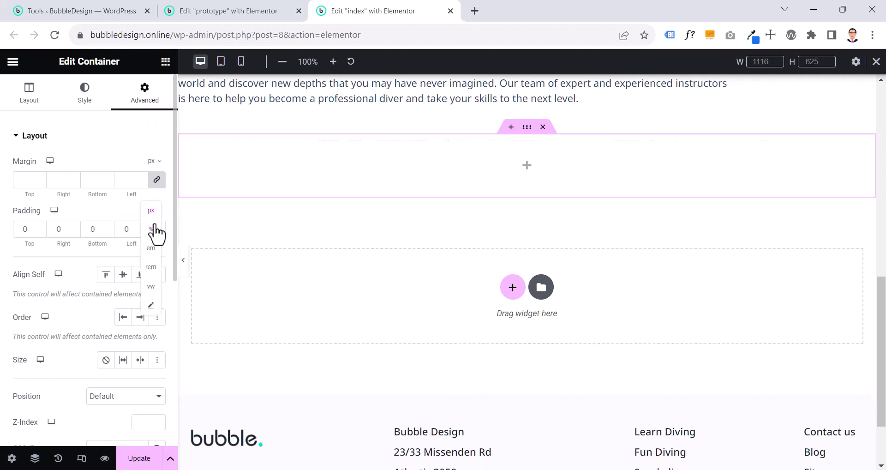
pyautogui.click(154, 270)
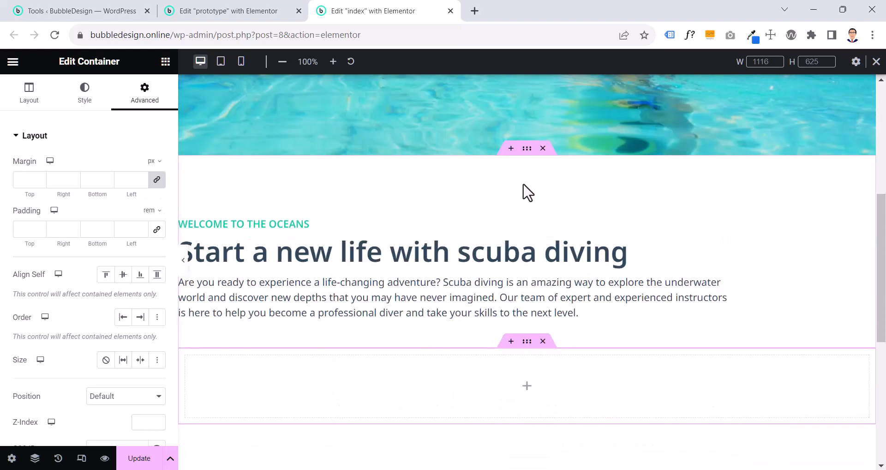
# Try the green global colour as the index page heading container's background, and clear it again
pyautogui.click(525, 152)
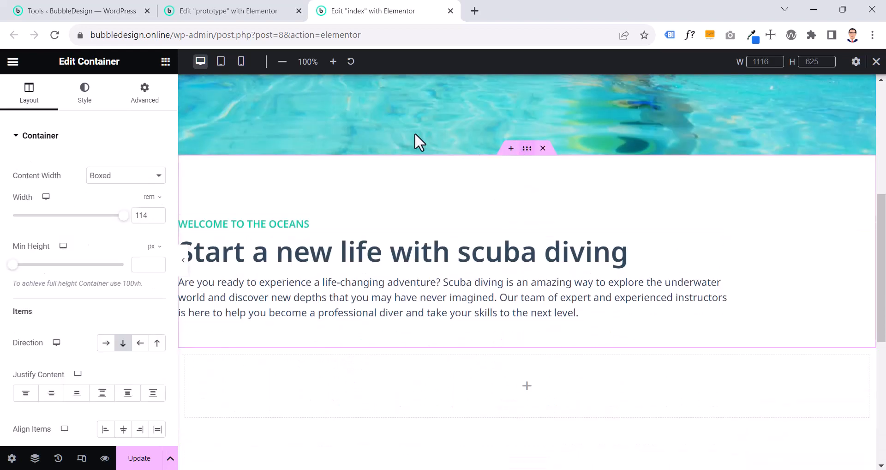
pyautogui.click(79, 98)
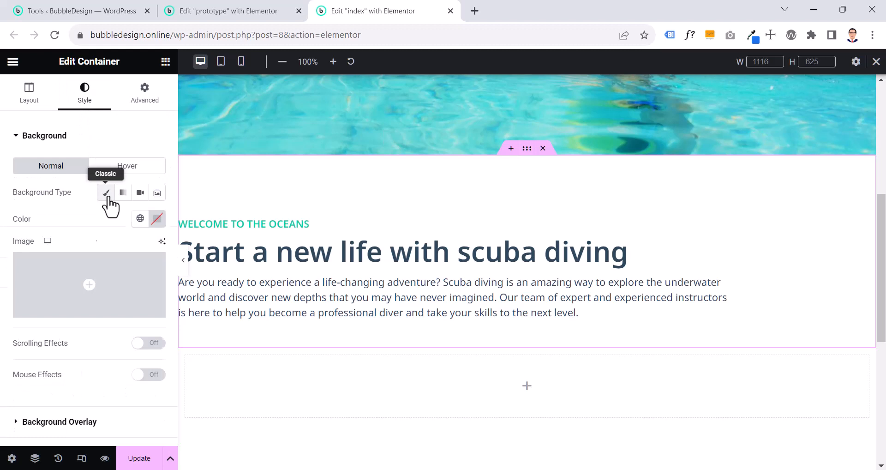
pyautogui.click(140, 219)
pyautogui.click(67, 277)
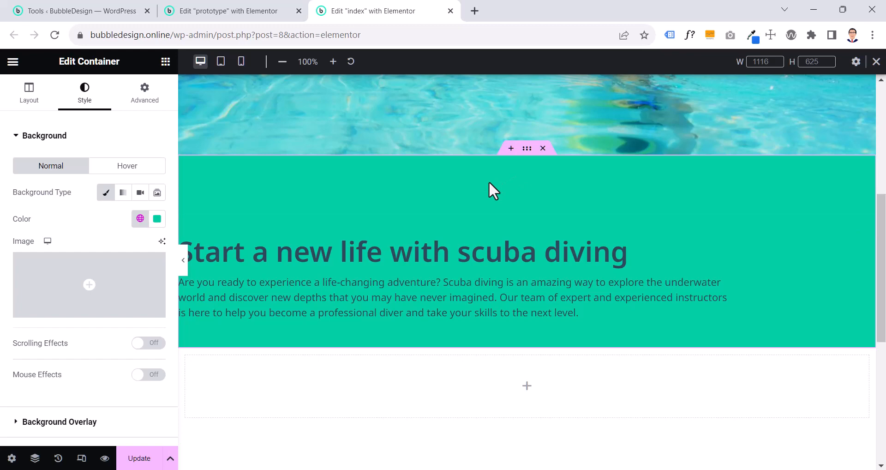
pyautogui.click(156, 219)
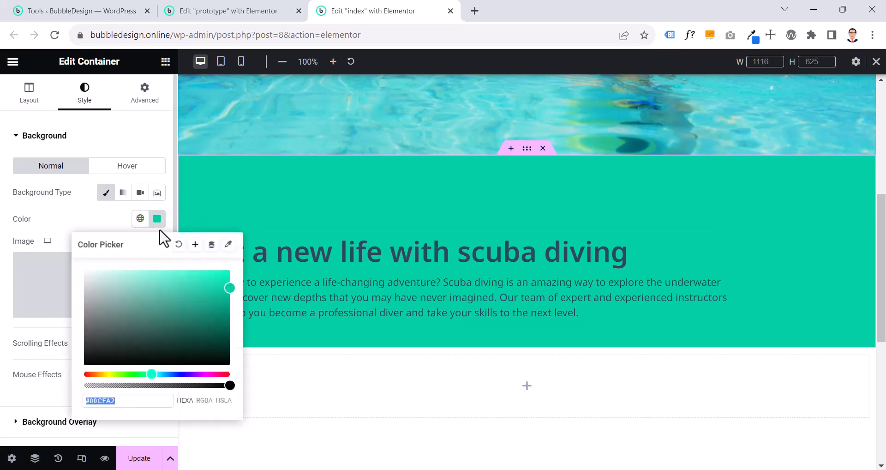
pyautogui.click(178, 245)
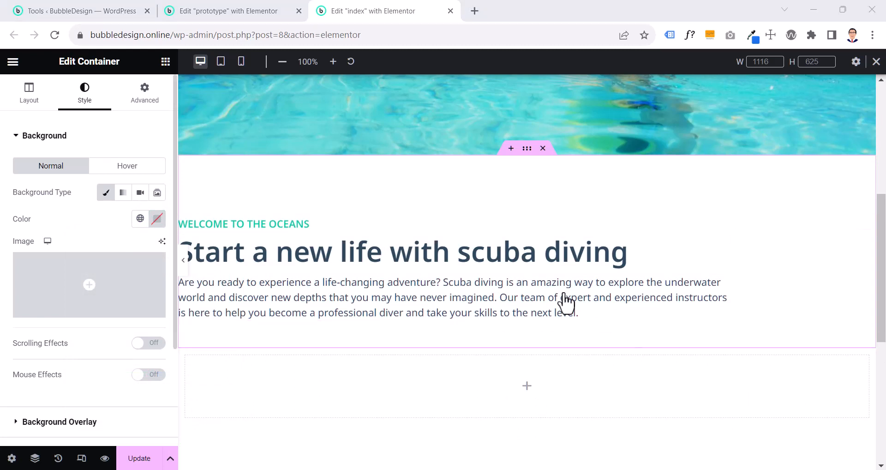
# Review the heading container's padding, set the new empty container's bottom padding to 9.6 rem, and save the index page
pyautogui.click(147, 108)
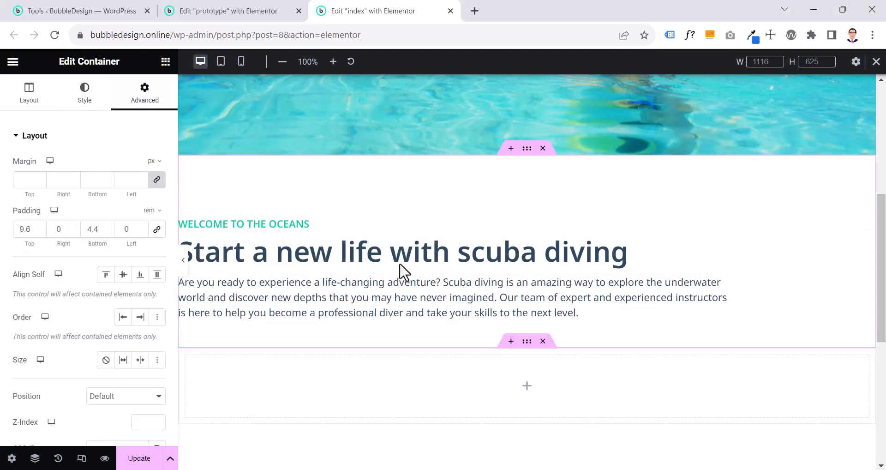
pyautogui.click(527, 343)
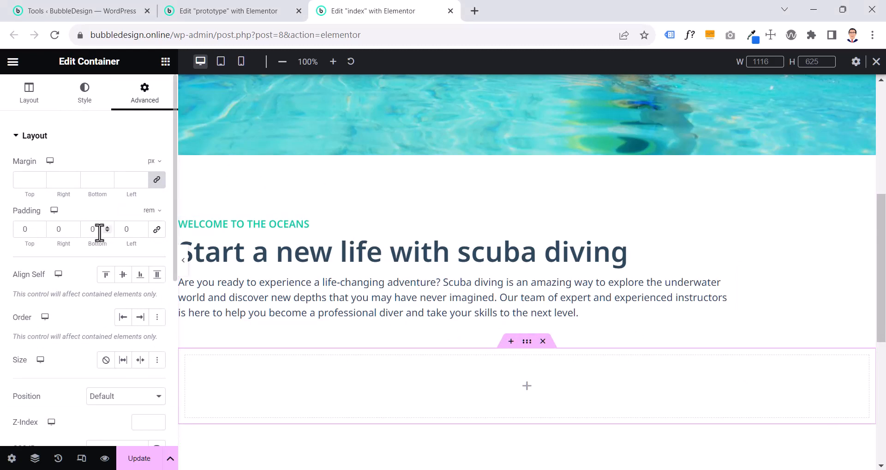
pyautogui.moveTo(98, 230); pyautogui.dragTo(81, 233)
pyautogui.write('9.6')
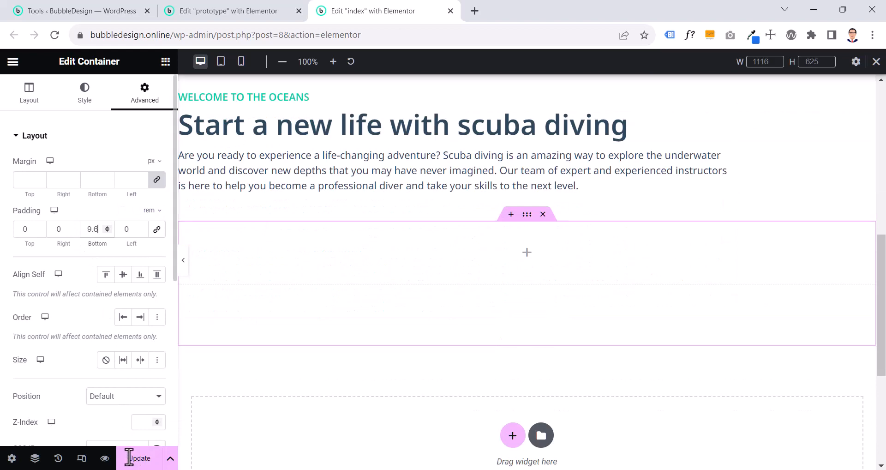
pyautogui.click(134, 458)
# Inspect the prototype's "Learn Diving" widget and search the available widgets for "icon"
pyautogui.click(231, 10)
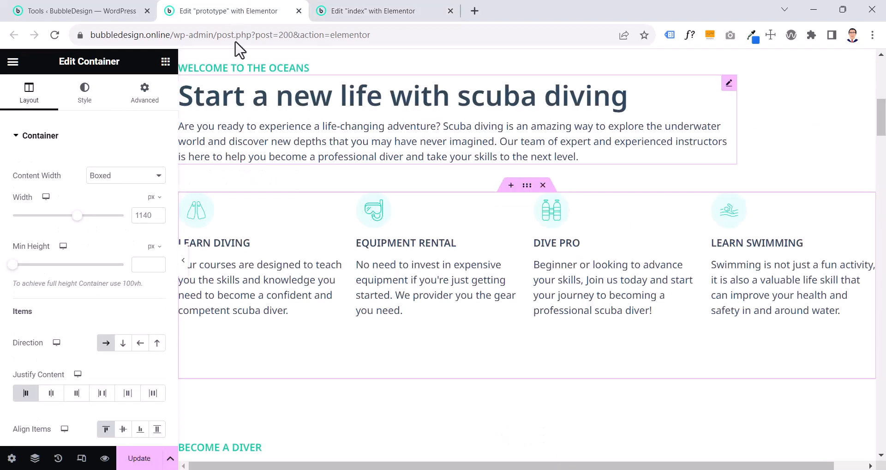
pyautogui.click(235, 249)
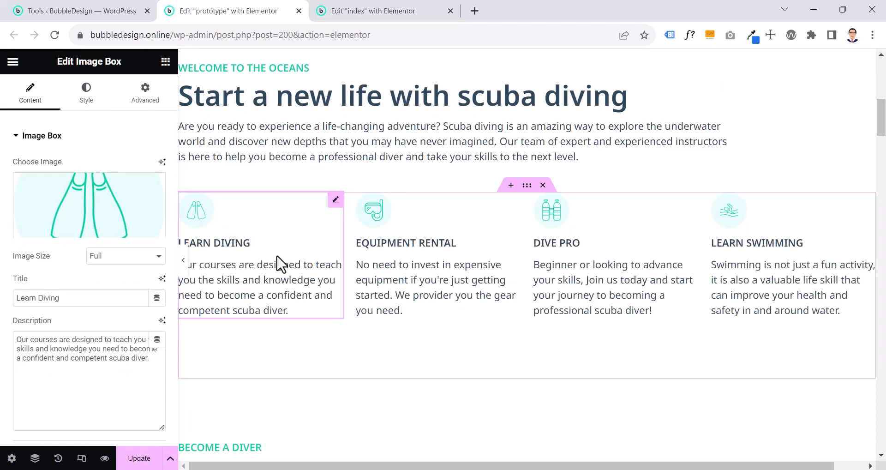
pyautogui.click(165, 61)
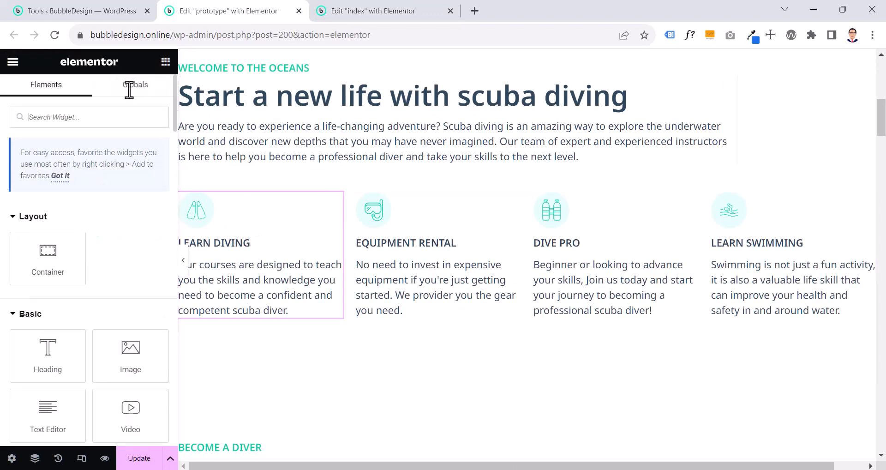
pyautogui.write('icon')
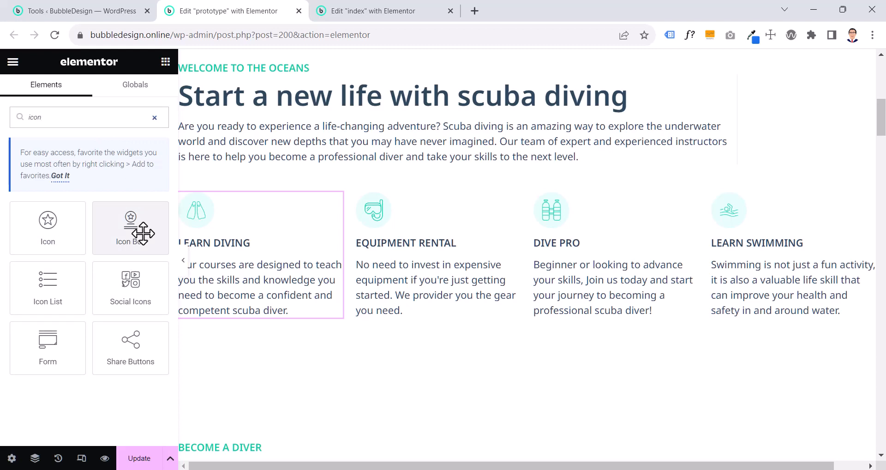
# Examine the content settings of the prototype's Learn Diving, Equipment Rental, Dive Pro and Learn Swimming boxes
pyautogui.click(291, 252)
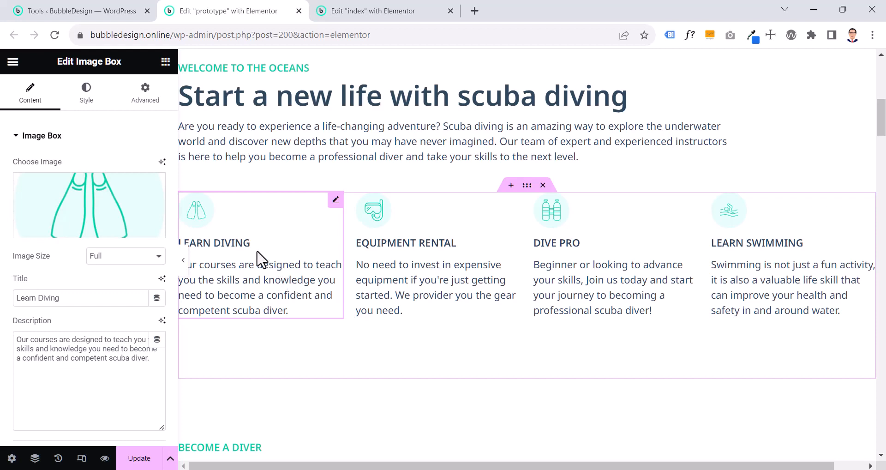
pyautogui.click(764, 243)
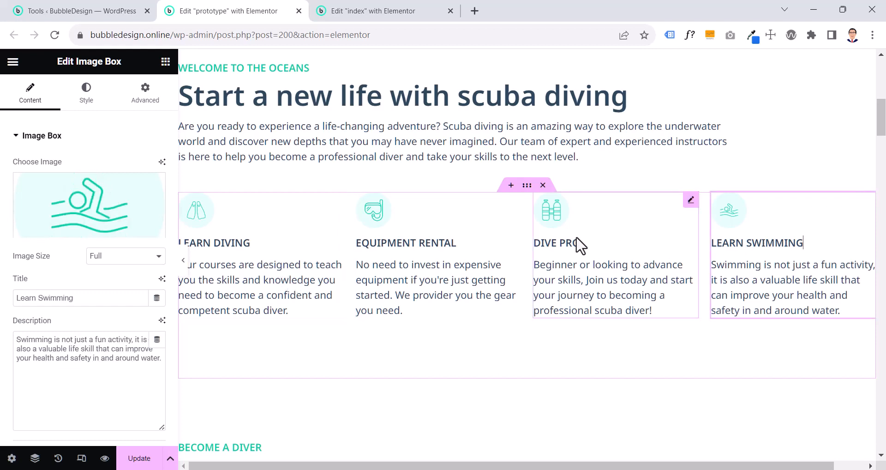
pyautogui.click(579, 244)
pyautogui.click(311, 245)
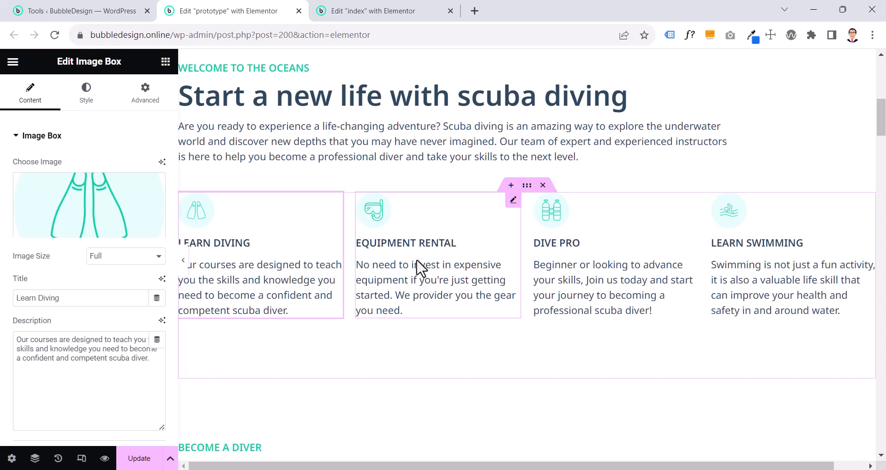
pyautogui.click(613, 264)
pyautogui.click(747, 272)
pyautogui.click(299, 270)
pyautogui.click(425, 257)
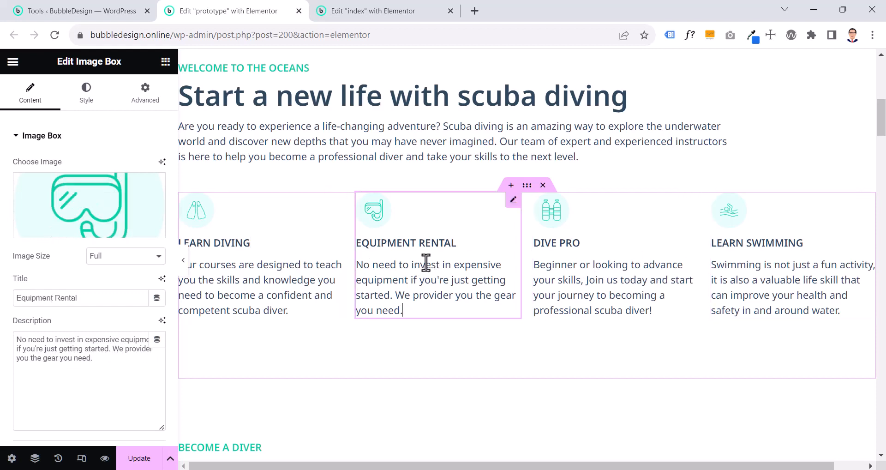
pyautogui.click(228, 267)
# Find the Image Box widget by searching for "image" and add it to the empty container on the index page
pyautogui.click(369, 13)
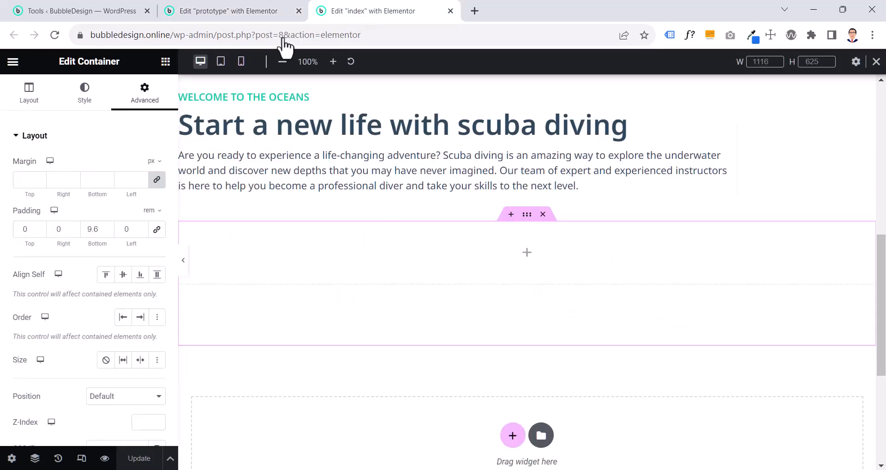
pyautogui.click(165, 62)
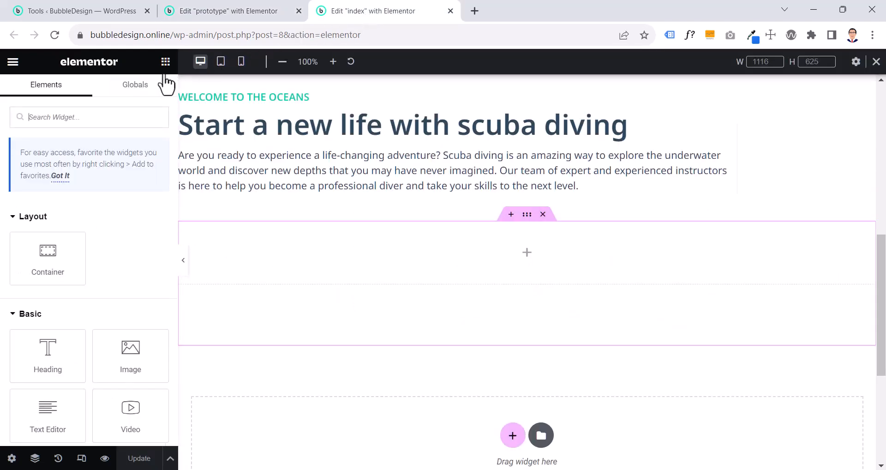
pyautogui.click(108, 119)
pyautogui.write('iamge')
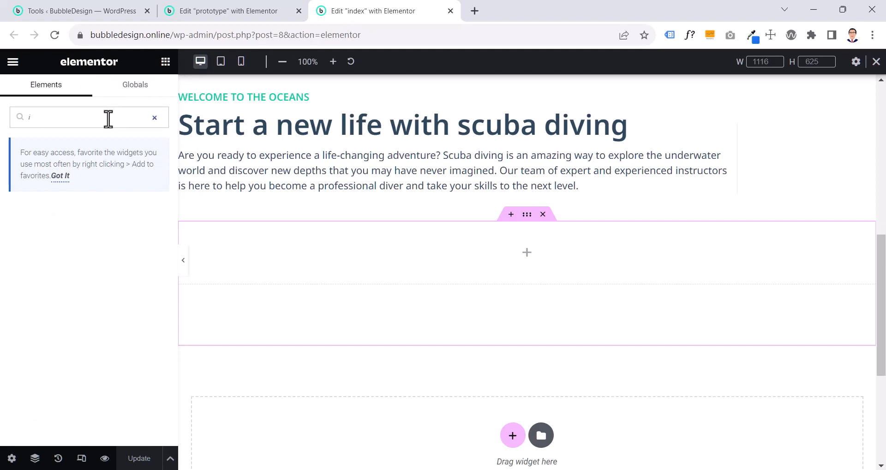
pyautogui.press('BackSpace')
pyautogui.write('image')
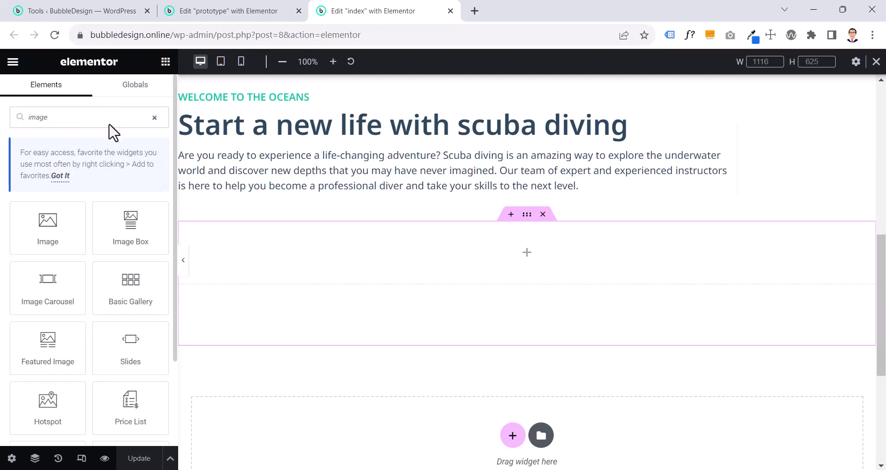
pyautogui.moveTo(125, 226); pyautogui.dragTo(462, 241)
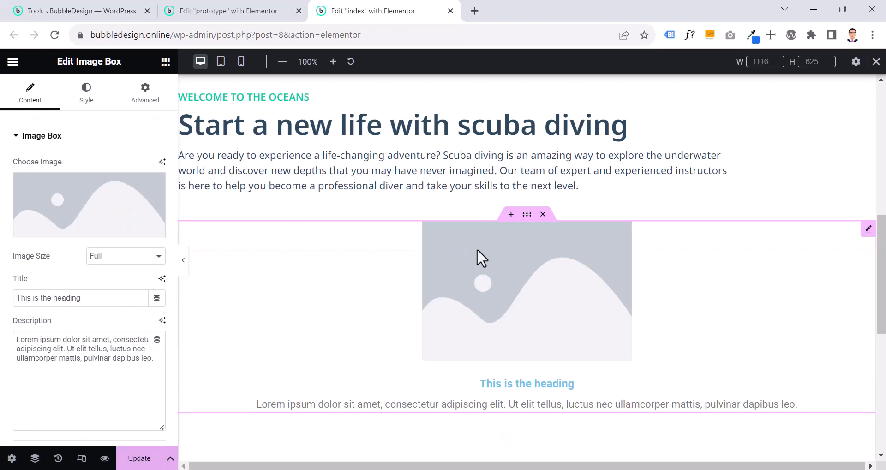
# Duplicate the image box three times to form a row of four in the index page container
pyautogui.rightClick(560, 292)
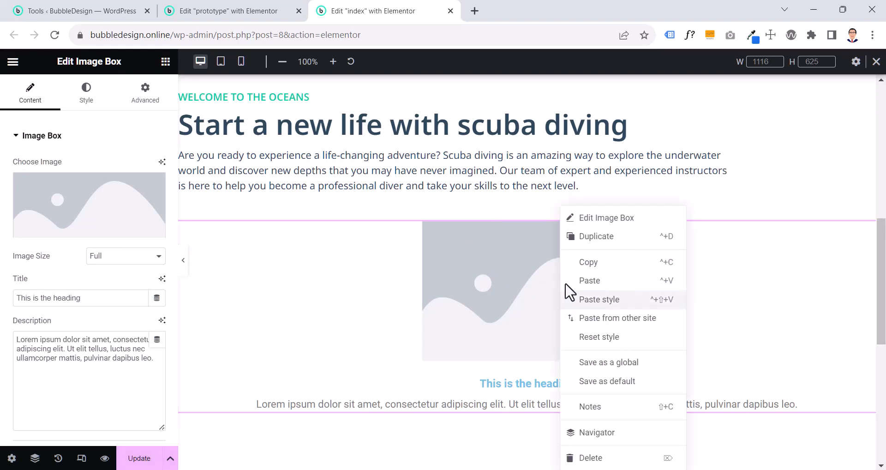
pyautogui.click(596, 237)
pyautogui.rightClick(348, 263)
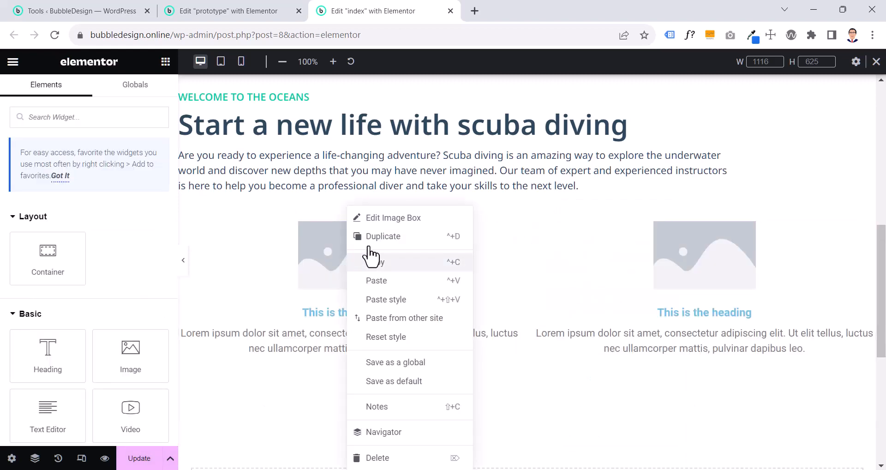
pyautogui.click(379, 237)
pyautogui.rightClick(332, 262)
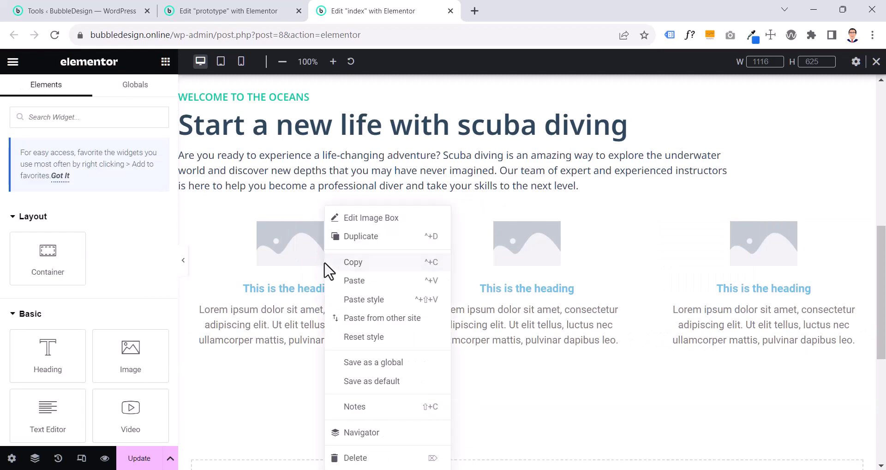
pyautogui.click(362, 245)
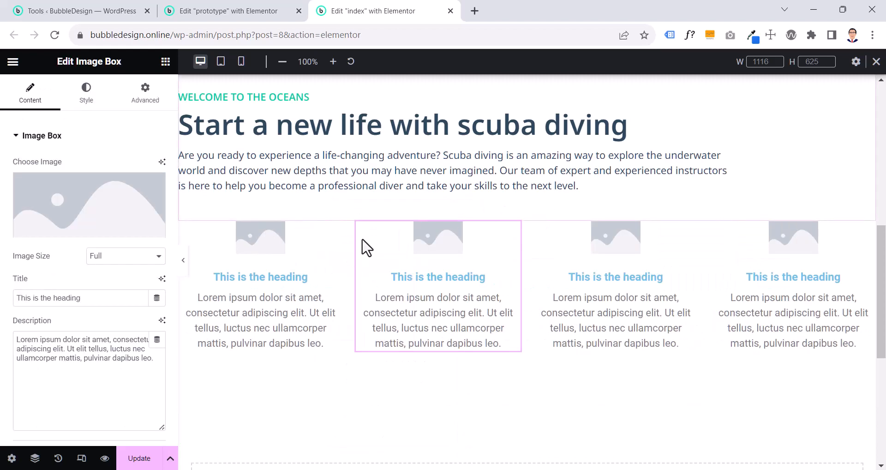
# Pick fins.png for the first image box and set its alt text, title and caption to "scuba fins"
pyautogui.click(245, 224)
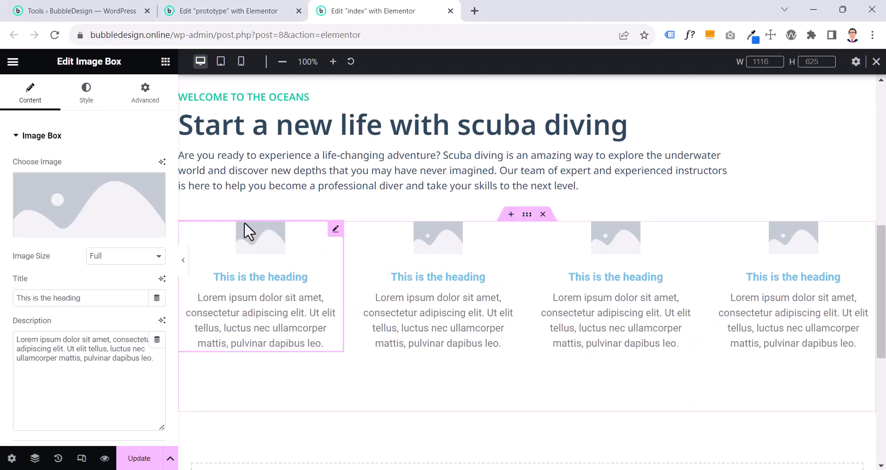
pyautogui.click(115, 213)
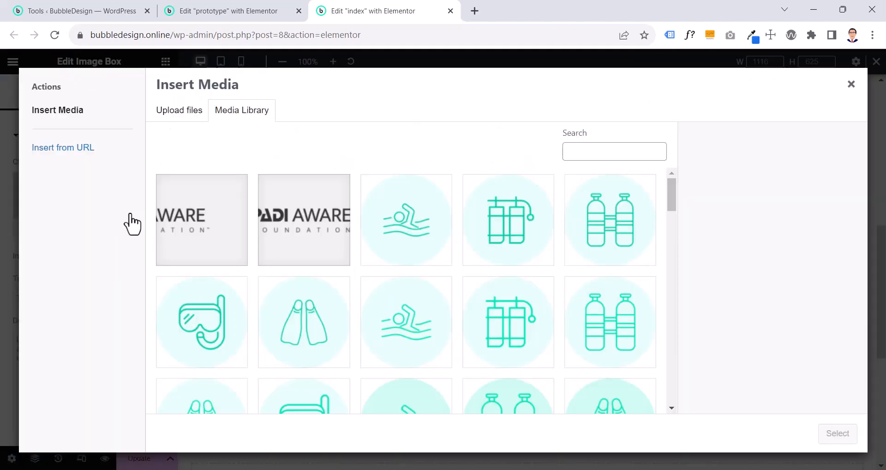
pyautogui.click(308, 320)
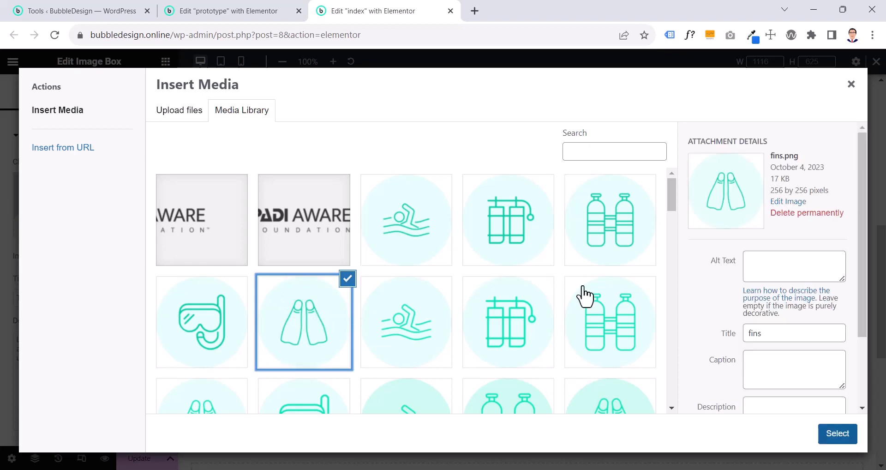
pyautogui.click(781, 268)
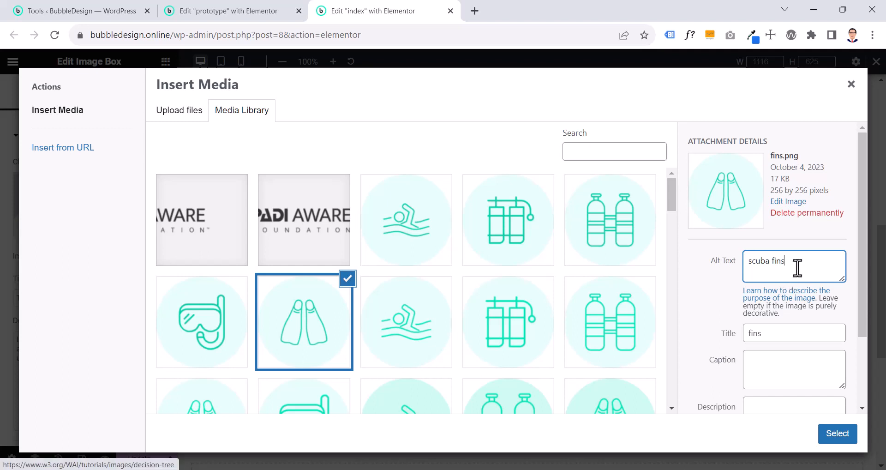
pyautogui.hotkey('ctrl', 'a')
pyautogui.hotkey('ctrl', 'c')
pyautogui.click(793, 329)
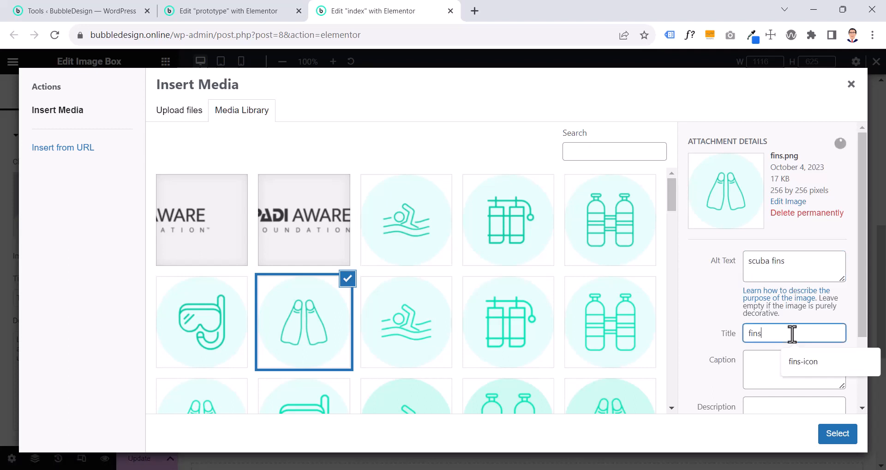
pyautogui.hotkey('ctrl', 'a')
pyautogui.hotkey('ctrl', 'v')
pyautogui.click(764, 363)
pyautogui.hotkey('ctrl', 'v')
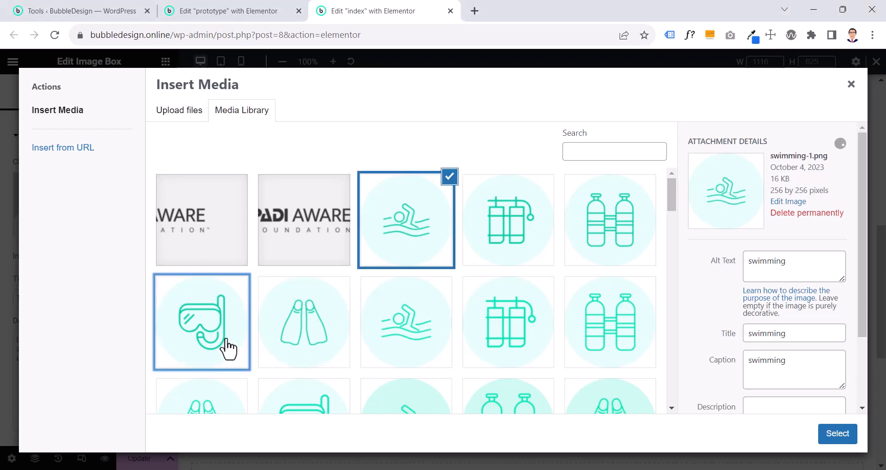
# Check the scuba mask image's attachment details, then insert fins.png into the first image box
pyautogui.click(227, 341)
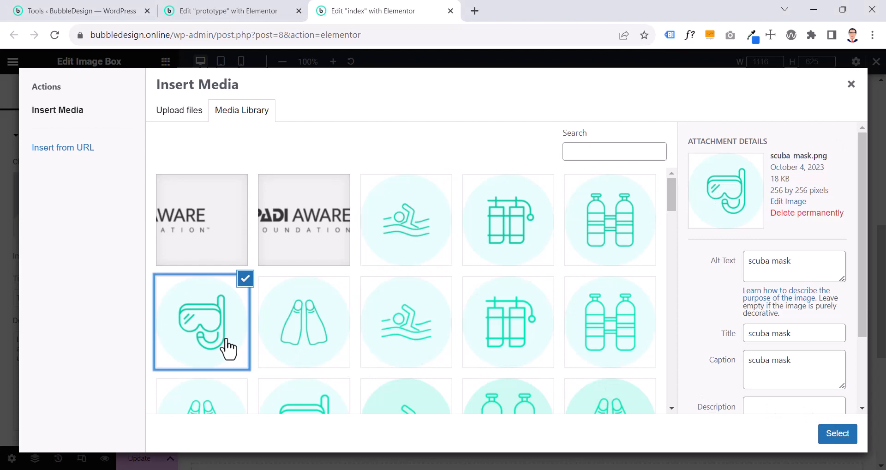
pyautogui.click(325, 341)
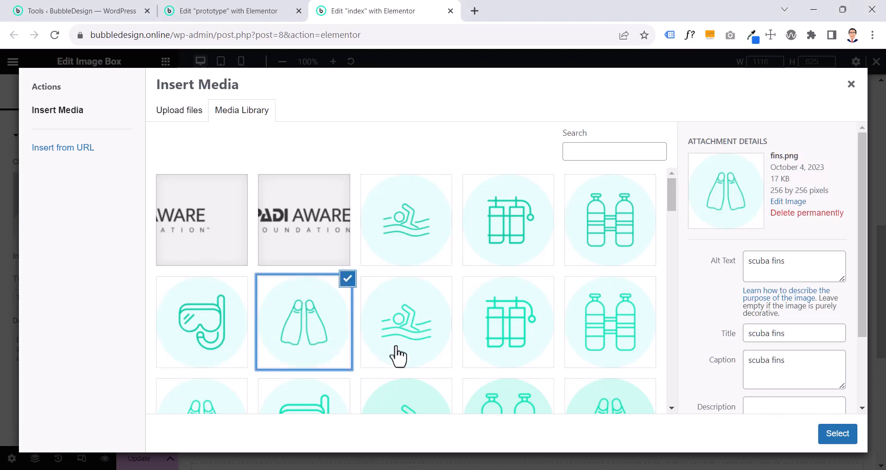
pyautogui.click(829, 440)
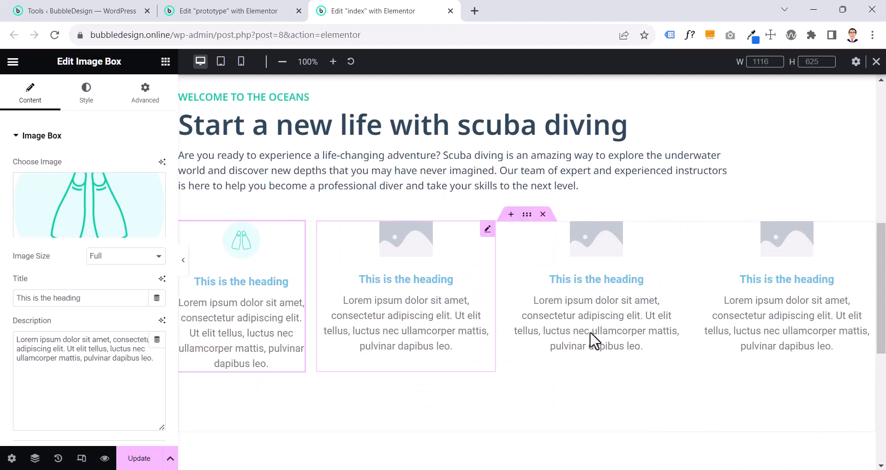
# Compare with the prototype and set the second image box's image to scuba_mask.png from the media library
pyautogui.click(404, 249)
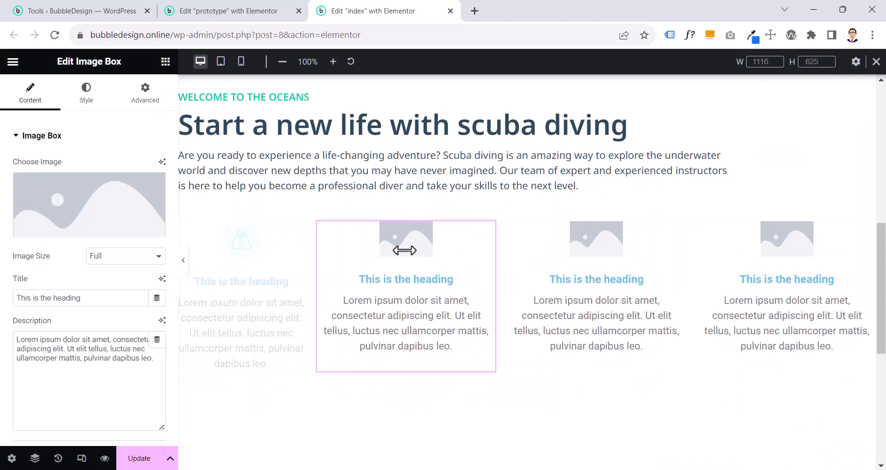
pyautogui.click(251, 11)
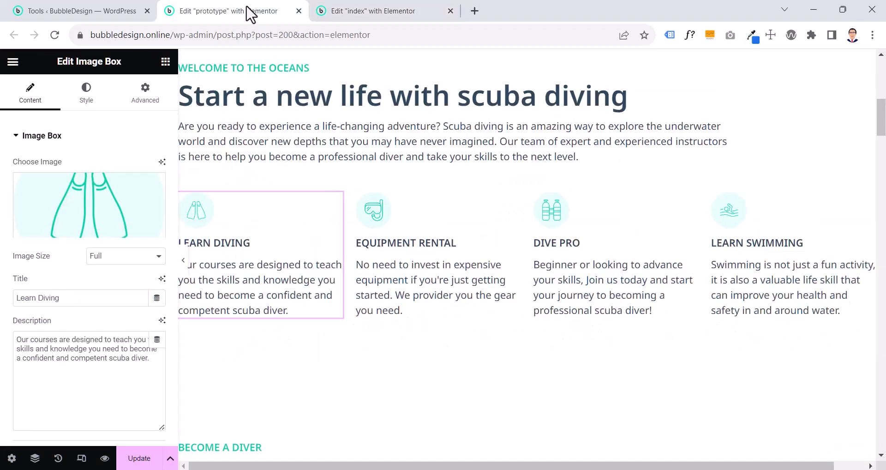
pyautogui.click(389, 10)
pyautogui.click(107, 203)
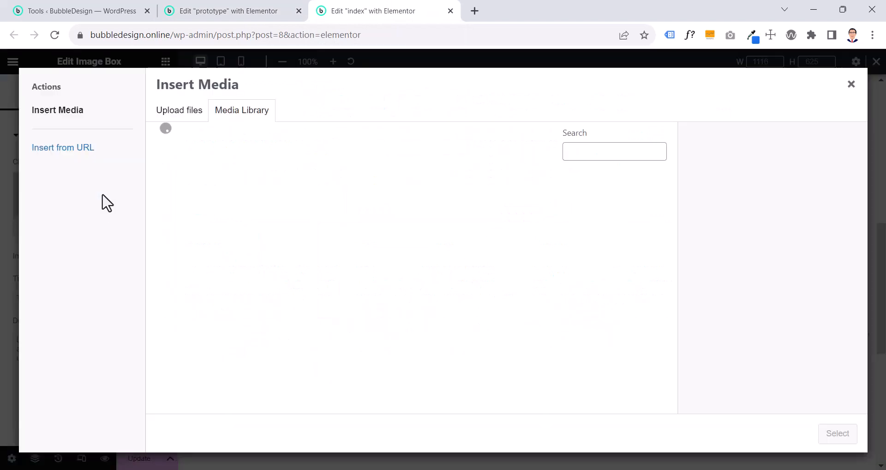
pyautogui.click(173, 354)
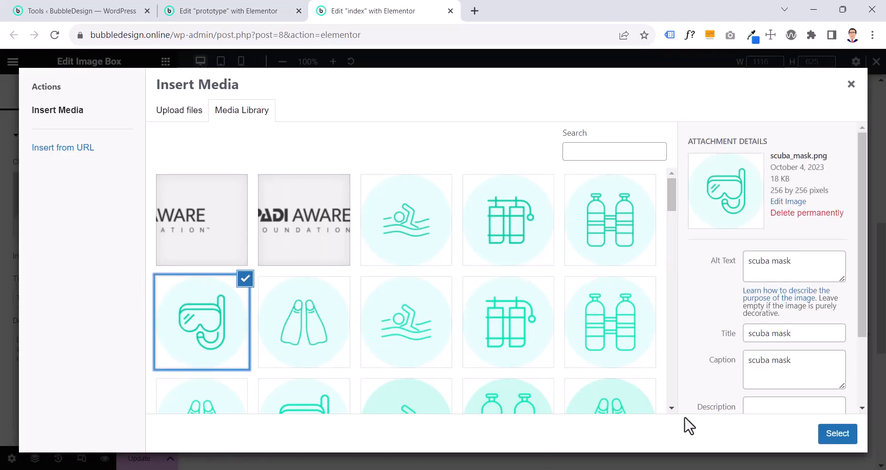
pyautogui.click(837, 434)
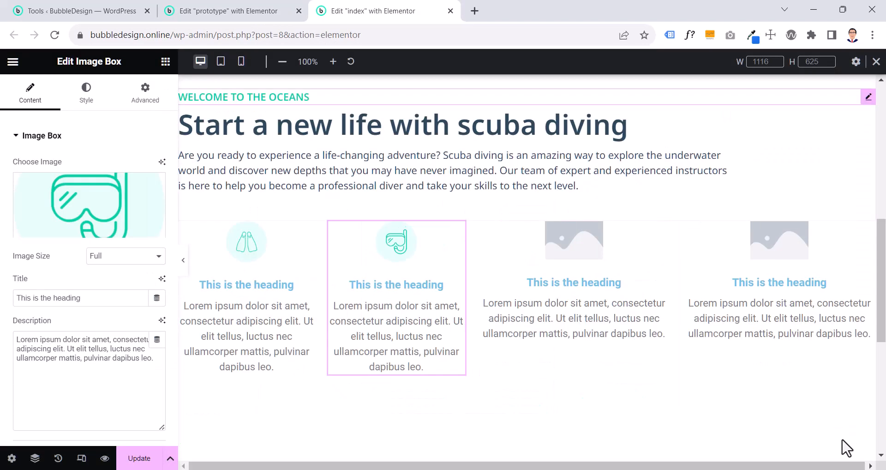
# Check the prototype's icons again and set the third image box's image to scuba_tank.png
pyautogui.click(243, 14)
pyautogui.click(389, 10)
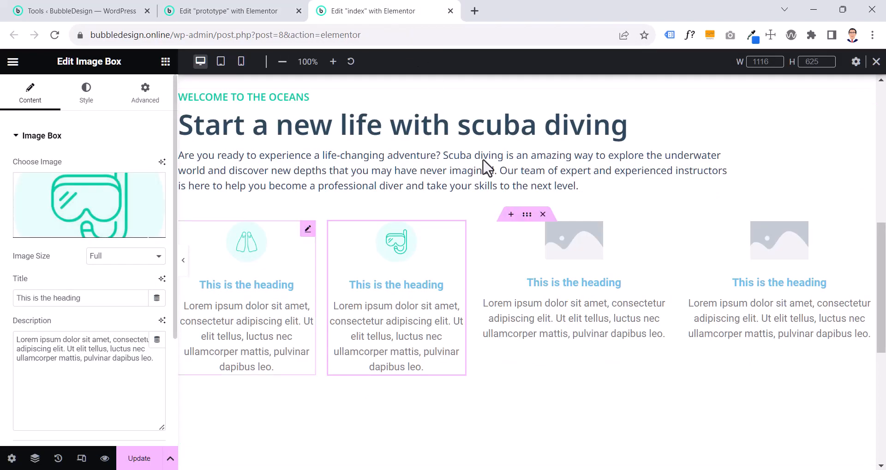
pyautogui.click(549, 273)
pyautogui.click(154, 227)
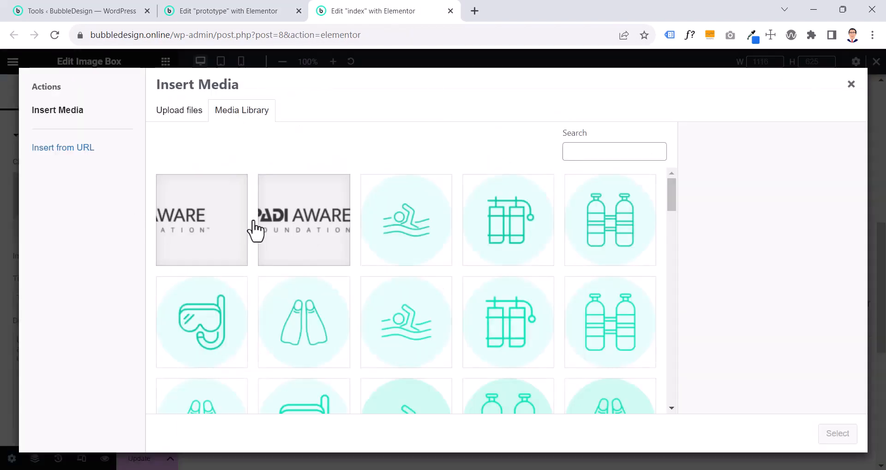
pyautogui.click(593, 243)
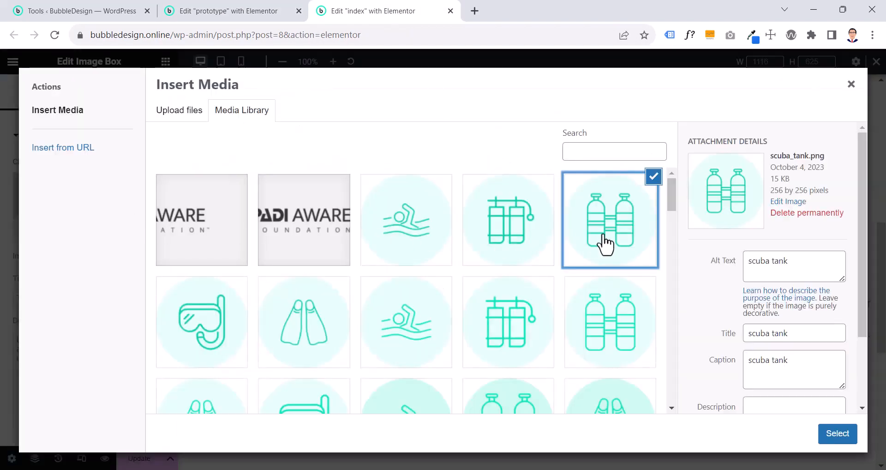
pyautogui.click(837, 434)
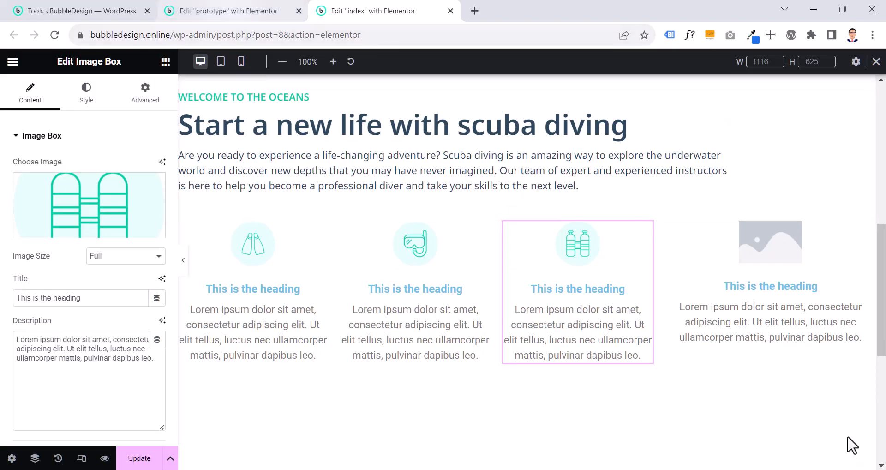
# Set the fourth image box's image to swimming-1.png and return to the prototype page
pyautogui.click(741, 240)
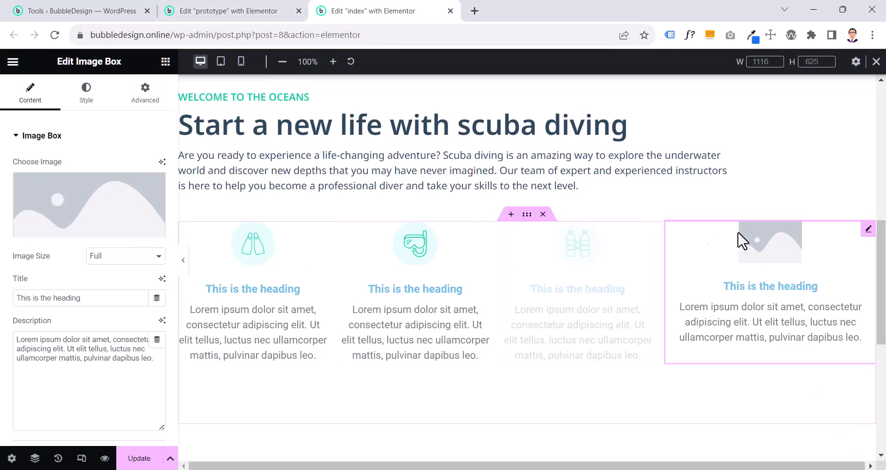
pyautogui.click(130, 213)
pyautogui.click(388, 243)
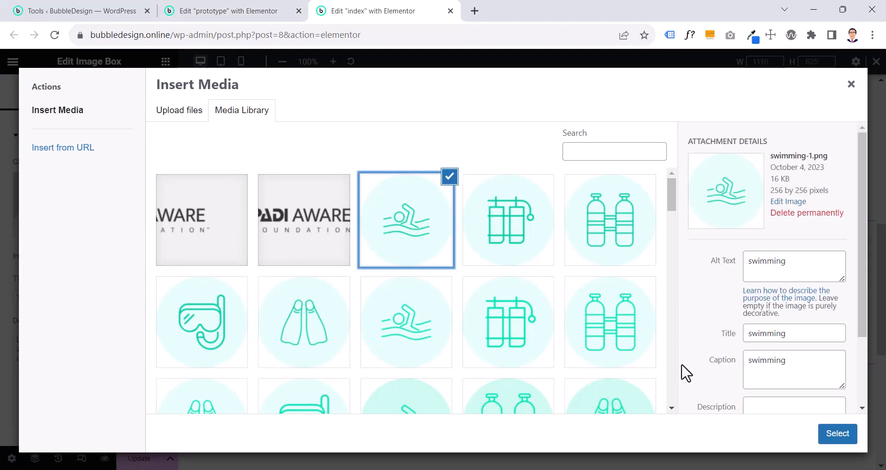
pyautogui.click(846, 438)
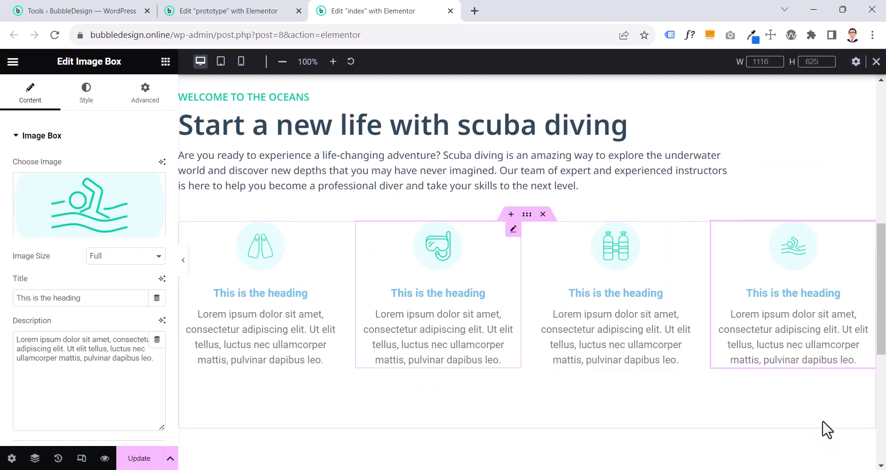
pyautogui.click(241, 18)
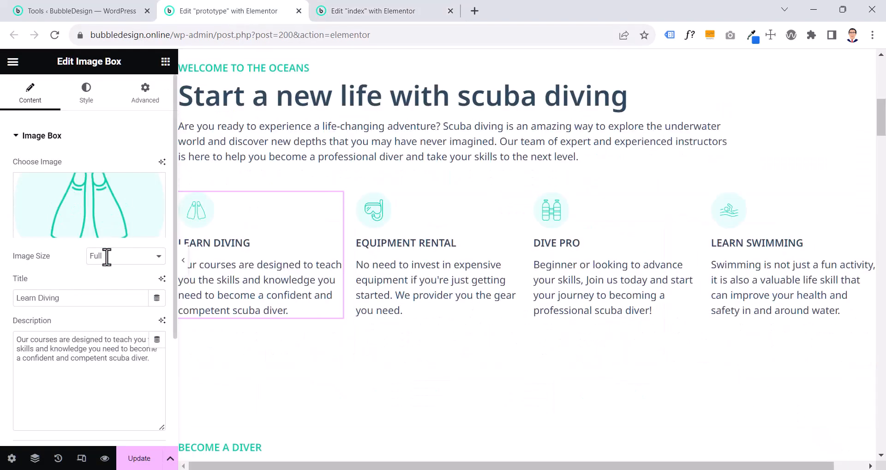
# Replace the placeholder texts in the index page's image boxes with the prototype's titles and descriptions, starting by copying "Learn Diving"
pyautogui.moveTo(82, 303); pyautogui.dragTo(1, 307)
pyautogui.hotkey('ctrl', 'c')
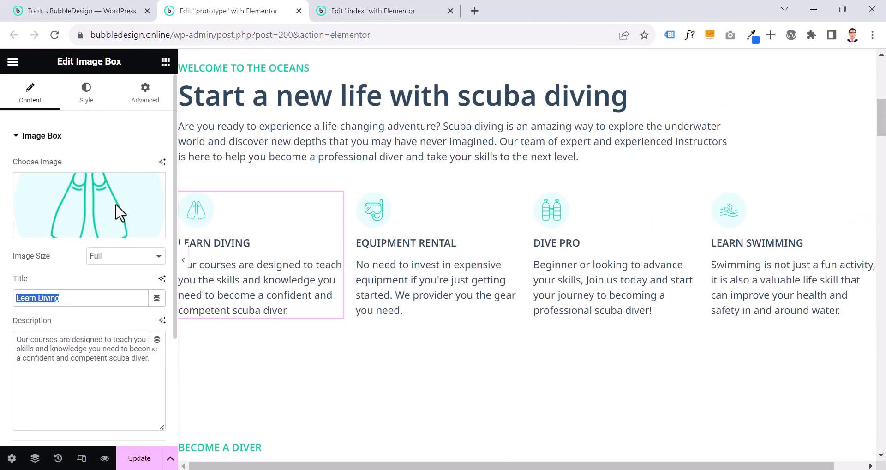
pyautogui.click(347, 11)
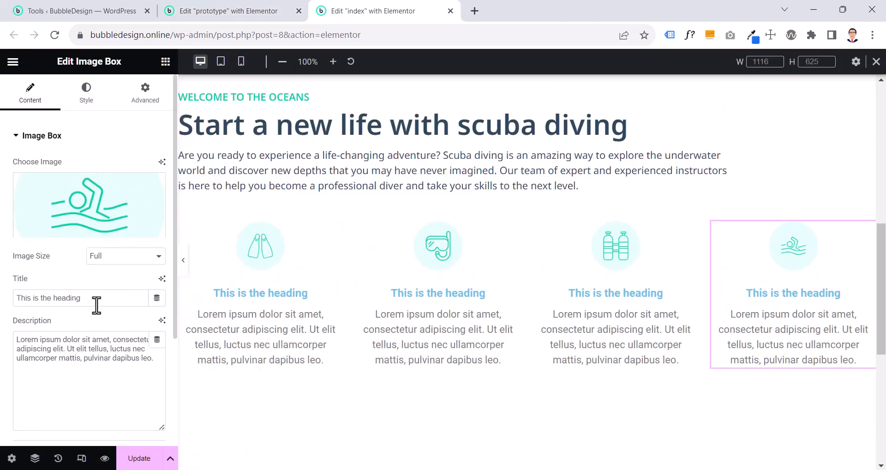
pyautogui.moveTo(80, 302); pyautogui.dragTo(5, 308)
pyautogui.hotkey('ctrl', 'v')
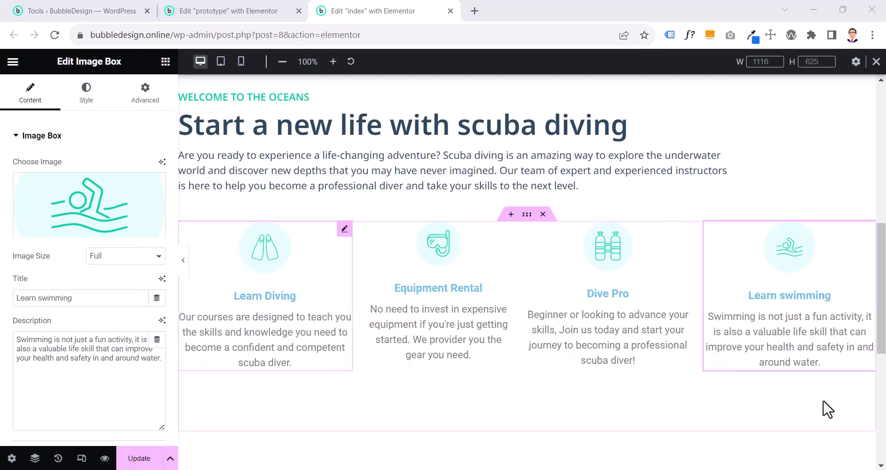
# Preview the image box row at full width, then check the image style settings of the prototype's Learn Swimming box
pyautogui.click(184, 265)
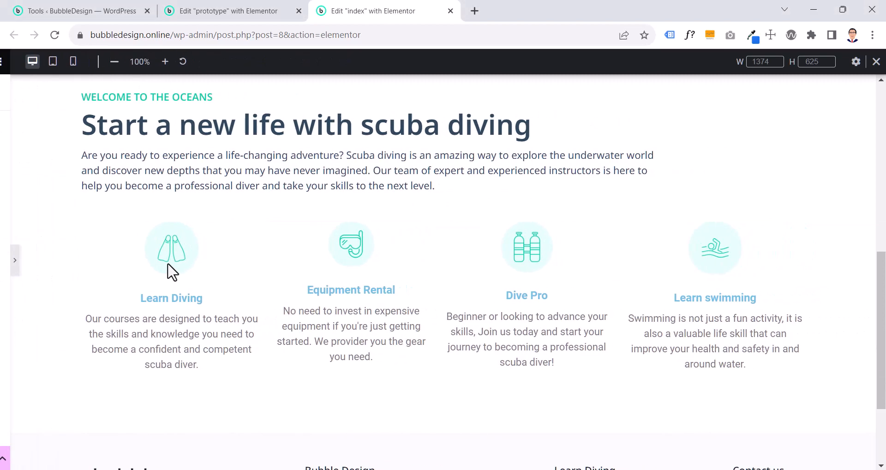
pyautogui.click(4, 270)
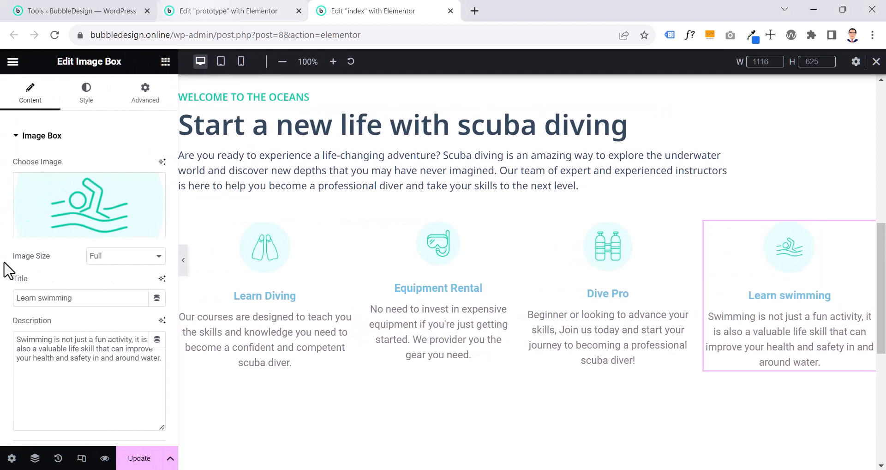
pyautogui.click(253, 11)
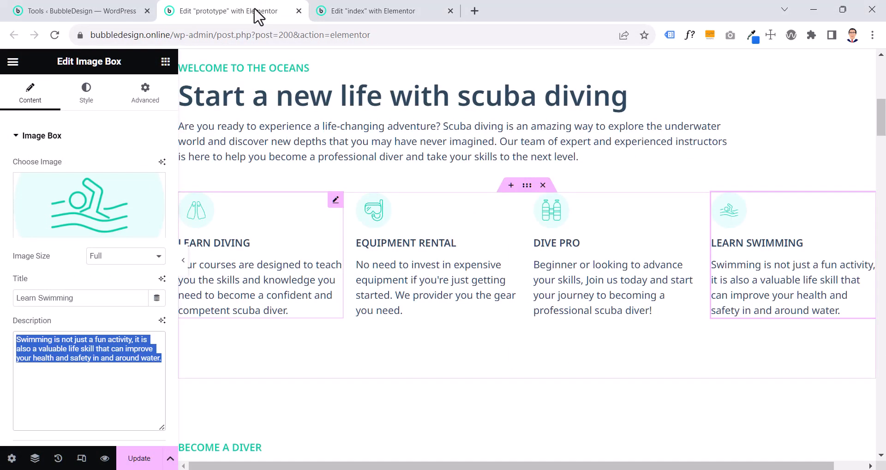
pyautogui.click(83, 97)
pyautogui.click(73, 249)
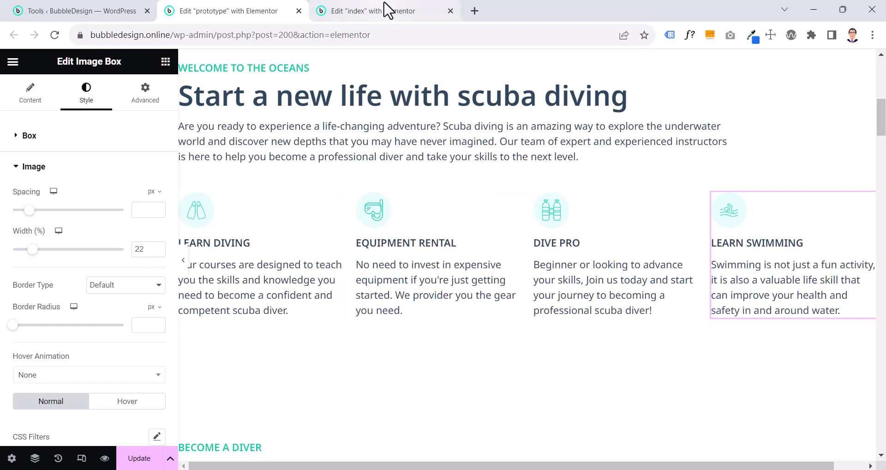
# Set the image width of the index page's Learn Diving box to 22%
pyautogui.click(388, 11)
pyautogui.click(289, 287)
pyautogui.click(89, 103)
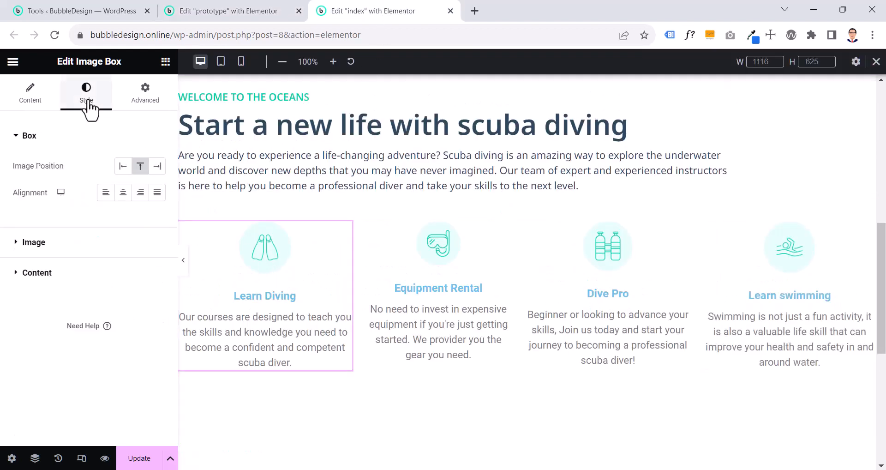
pyautogui.click(80, 241)
pyautogui.doubleClick(147, 250)
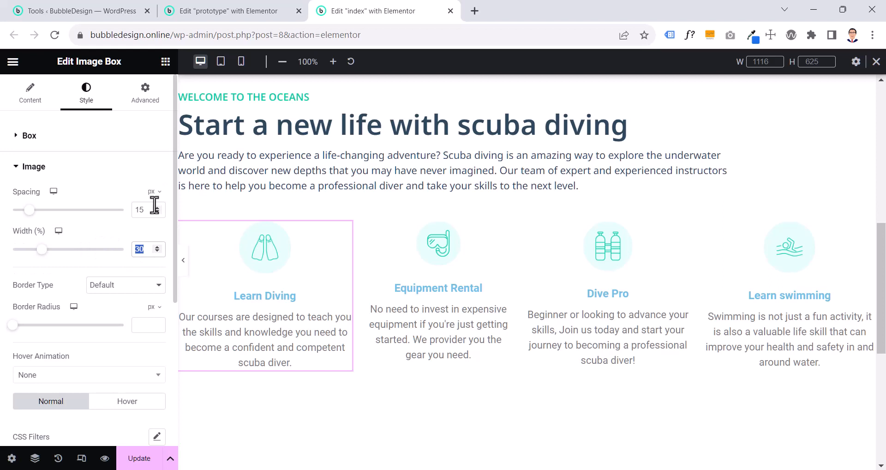
pyautogui.write('22')
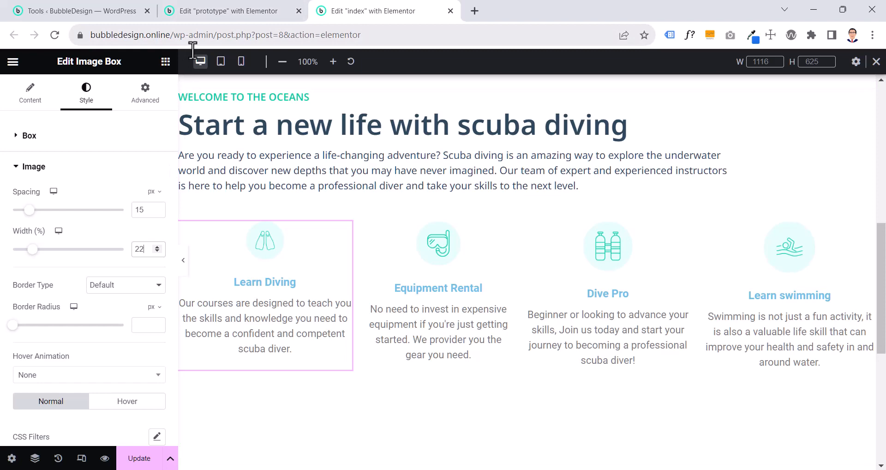
# Examine the image settings, title color and title global font of the prototype's Learn Diving box
pyautogui.click(245, 14)
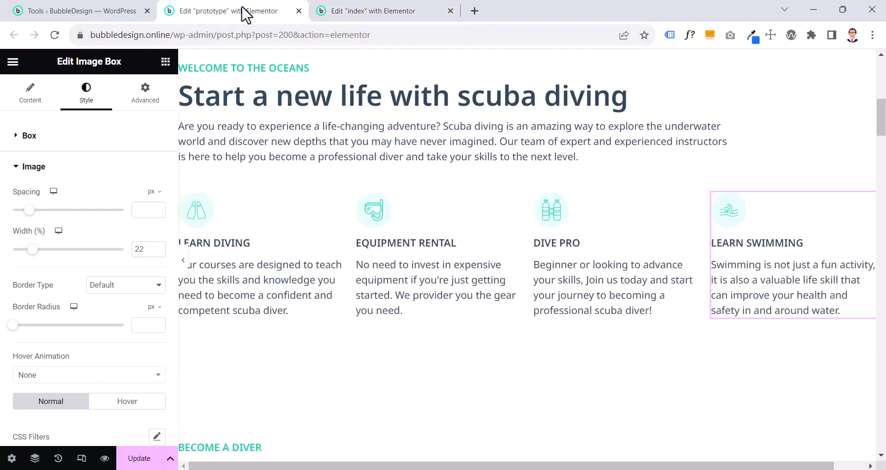
pyautogui.click(253, 278)
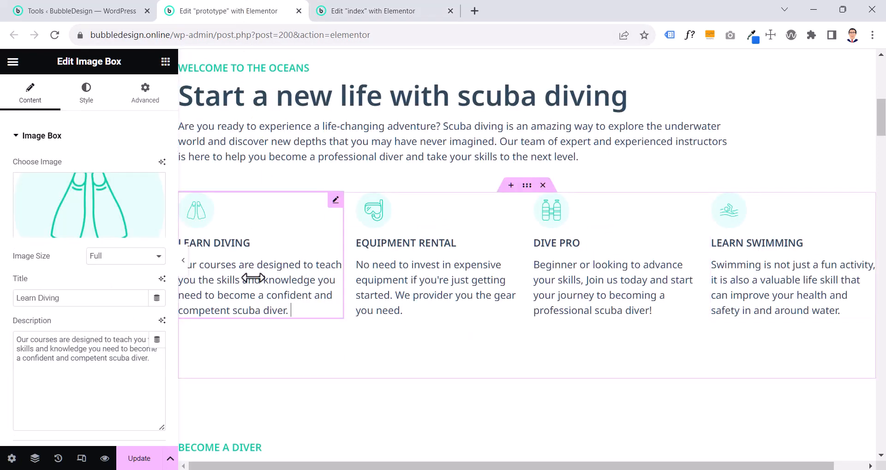
pyautogui.click(87, 93)
pyautogui.click(51, 245)
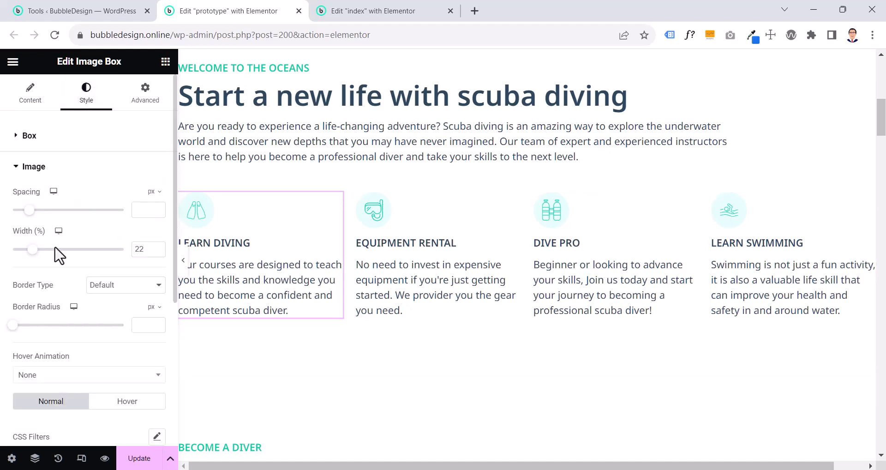
pyautogui.scroll(-4, 54, 253)
pyautogui.scroll(-2, 58, 255)
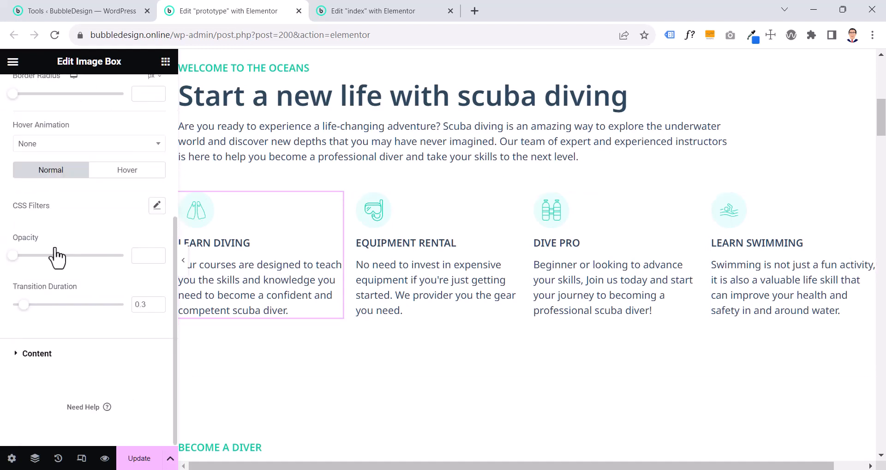
pyautogui.click(27, 353)
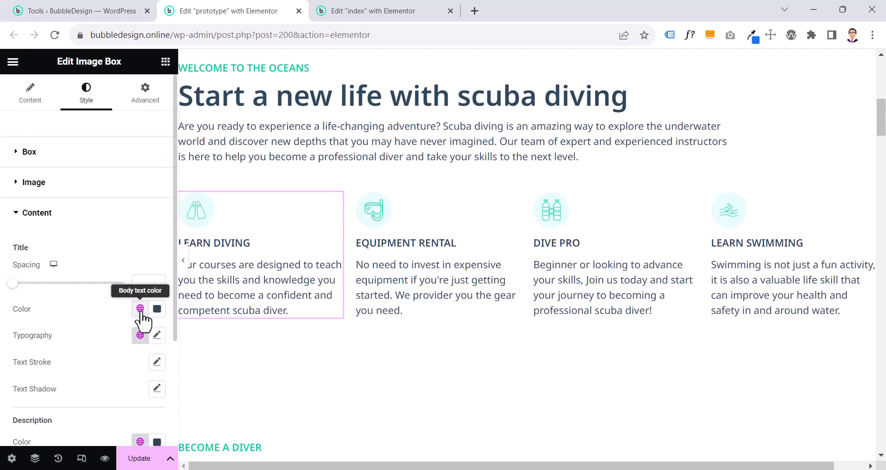
pyautogui.scroll(-3, 137, 369)
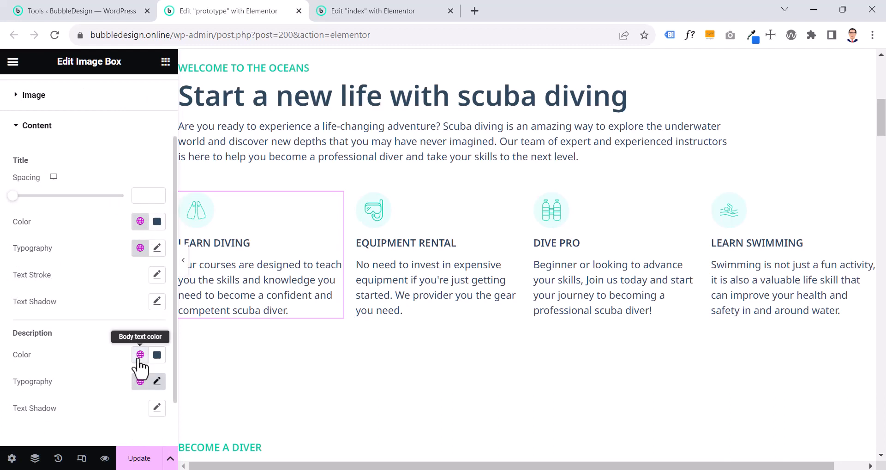
pyautogui.click(140, 248)
pyautogui.scroll(-10, 119, 383)
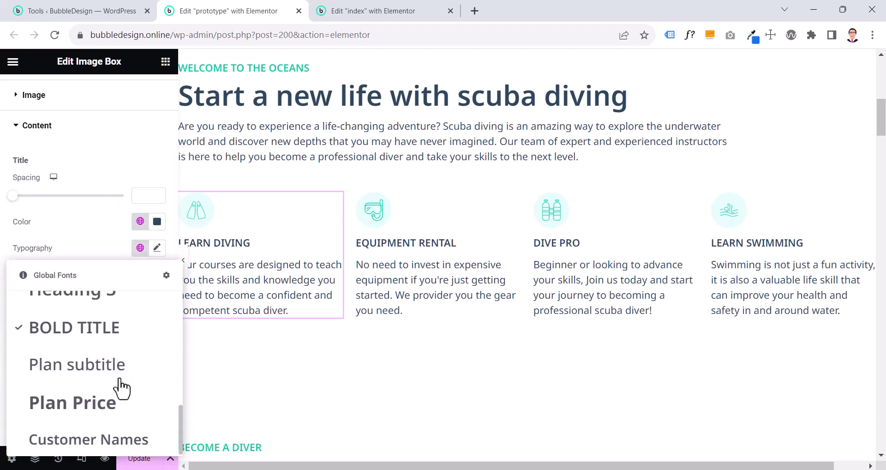
pyautogui.click(97, 344)
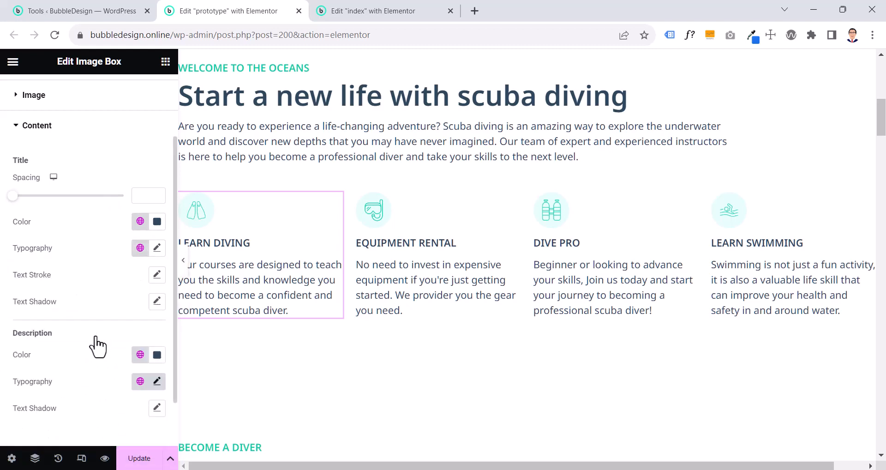
# Check which global font the description of the prototype's Learn Diving box uses
pyautogui.click(139, 381)
pyautogui.scroll(-6, 60, 323)
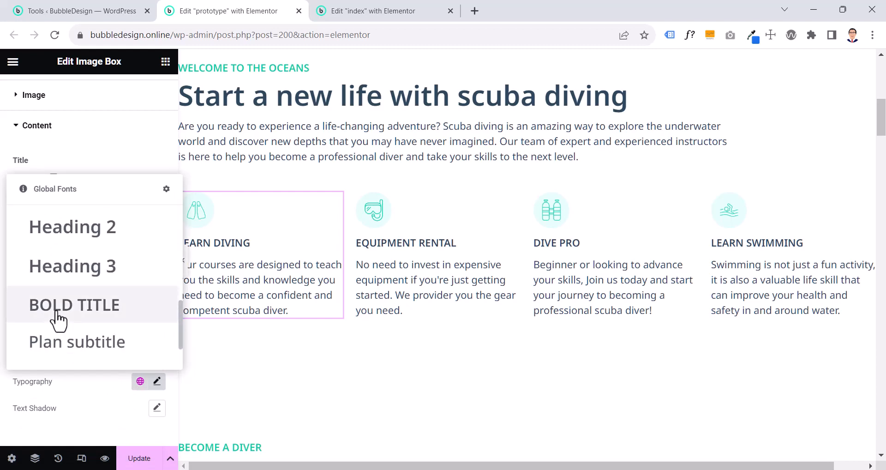
pyautogui.scroll(3, 57, 320)
pyautogui.scroll(-2, 57, 311)
pyautogui.click(72, 325)
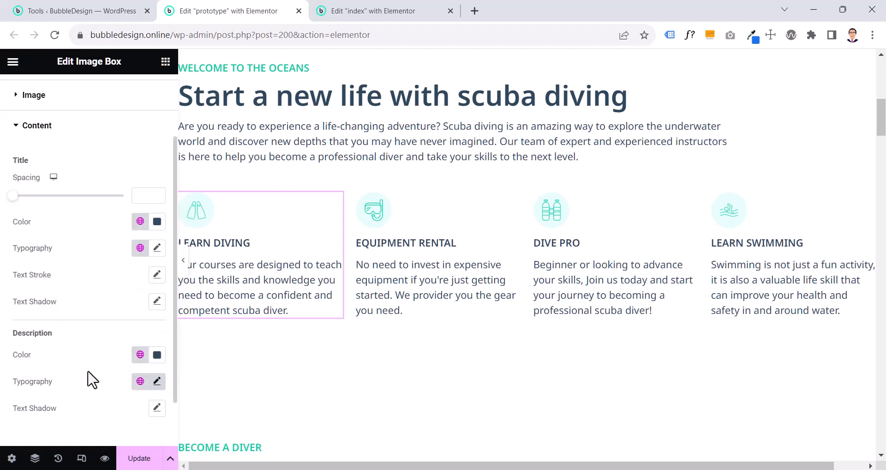
# Check the image position and alignment of the prototype's Learn Diving box
pyautogui.rightClick(272, 239)
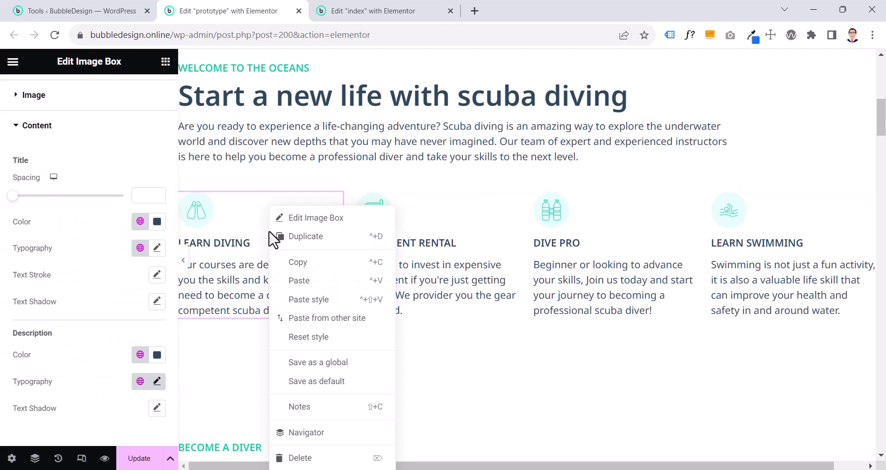
pyautogui.click(141, 159)
pyautogui.scroll(3, 105, 143)
pyautogui.click(37, 102)
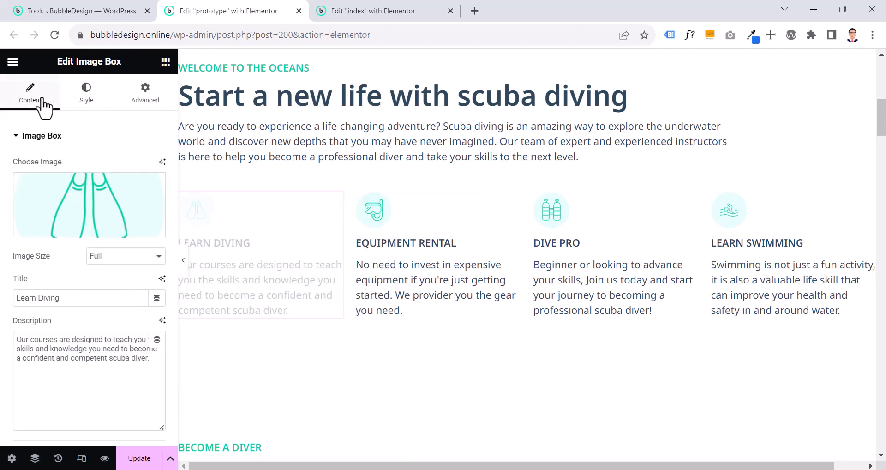
pyautogui.click(95, 107)
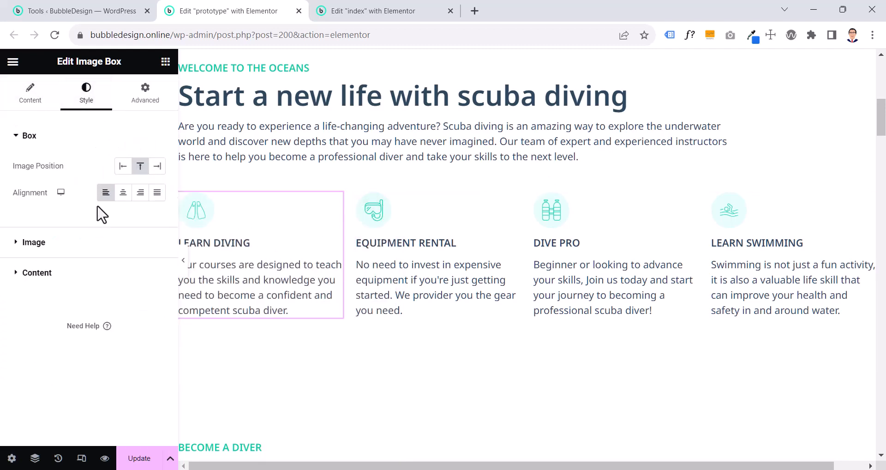
# Set the alignment of the index page's Learn Diving box to left
pyautogui.click(387, 12)
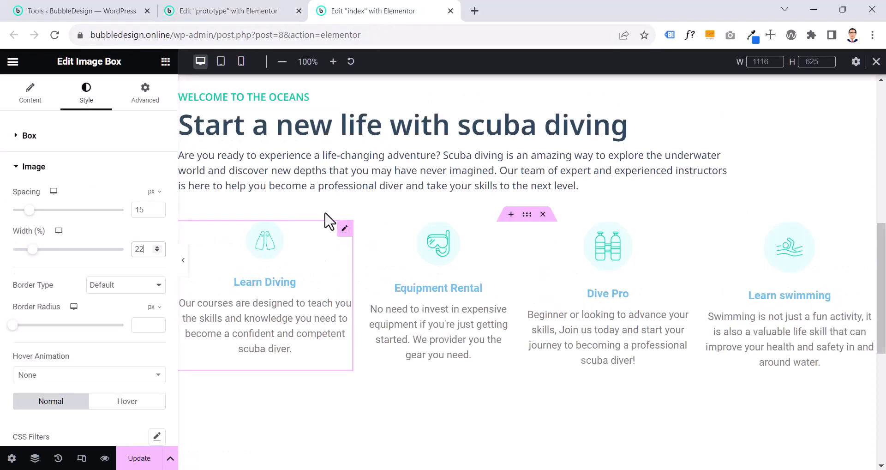
pyautogui.click(29, 95)
pyautogui.click(87, 100)
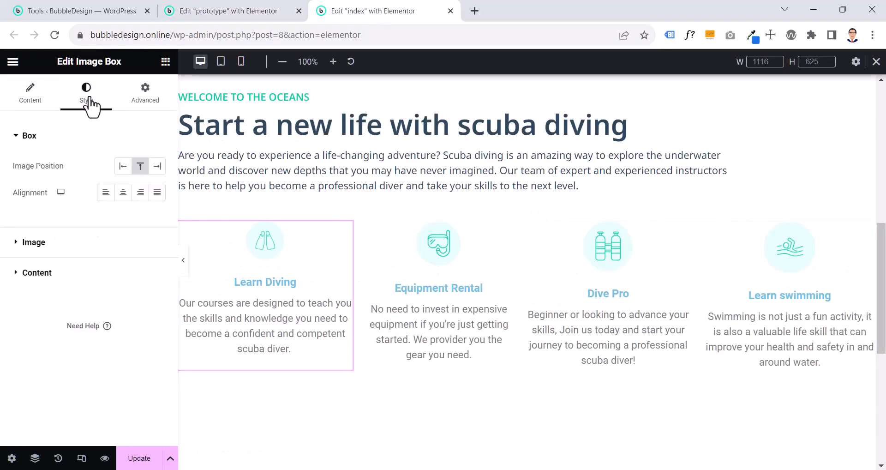
pyautogui.click(106, 192)
# Copy the prototype's Learn Diving image box and paste its style onto the index page's Learn Diving box
pyautogui.click(226, 27)
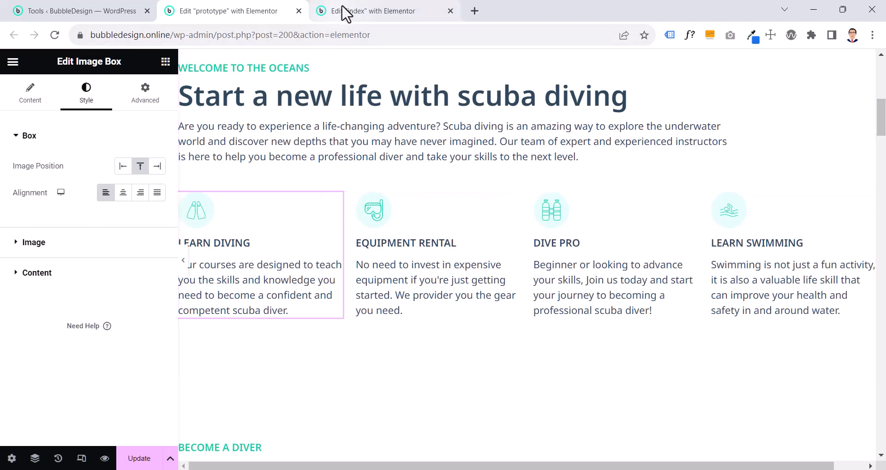
pyautogui.rightClick(271, 251)
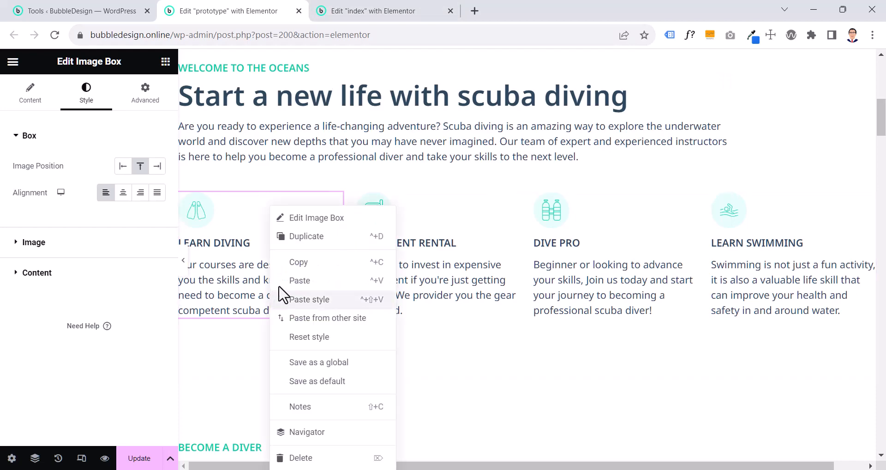
pyautogui.click(303, 267)
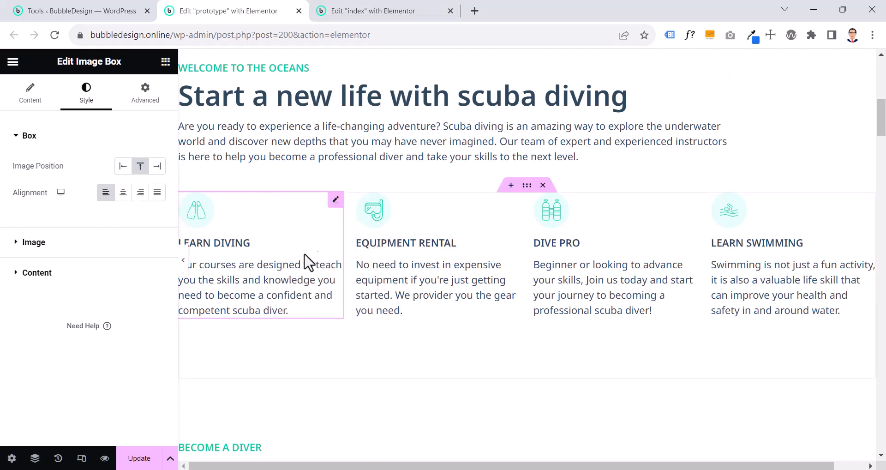
pyautogui.click(356, 10)
pyautogui.rightClick(261, 270)
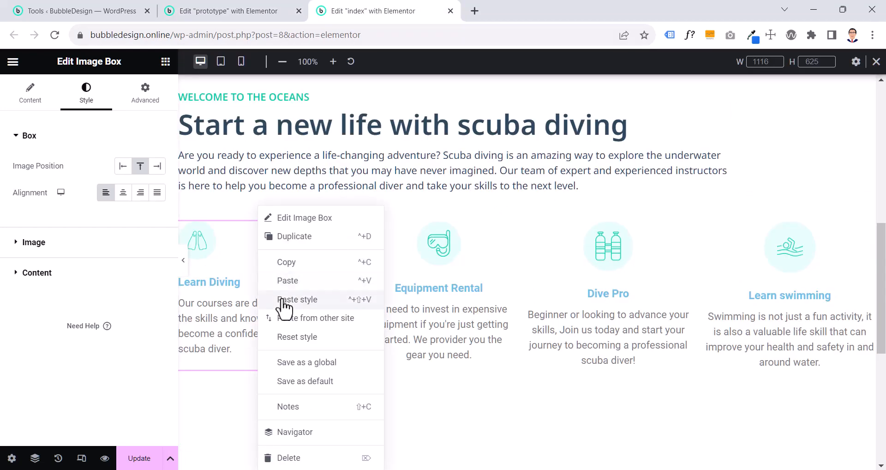
pyautogui.click(283, 300)
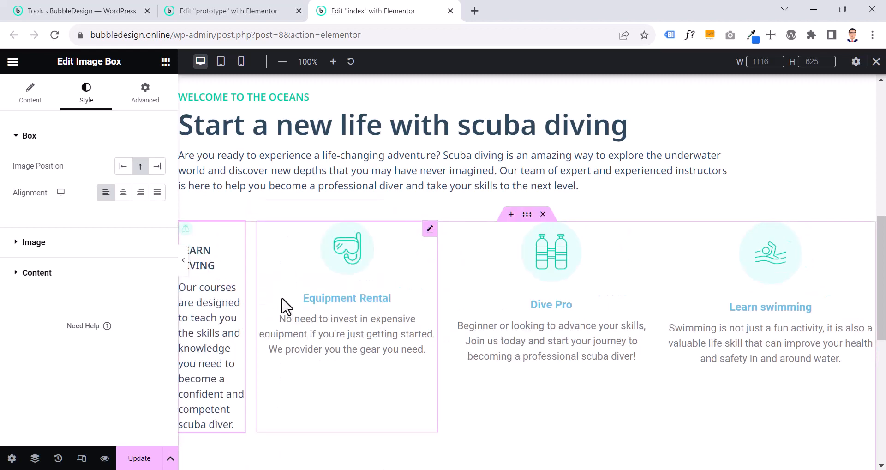
# Paste the copied style onto the Equipment Rental, Dive Pro and Learn Swimming image boxes
pyautogui.rightClick(315, 301)
pyautogui.click(319, 300)
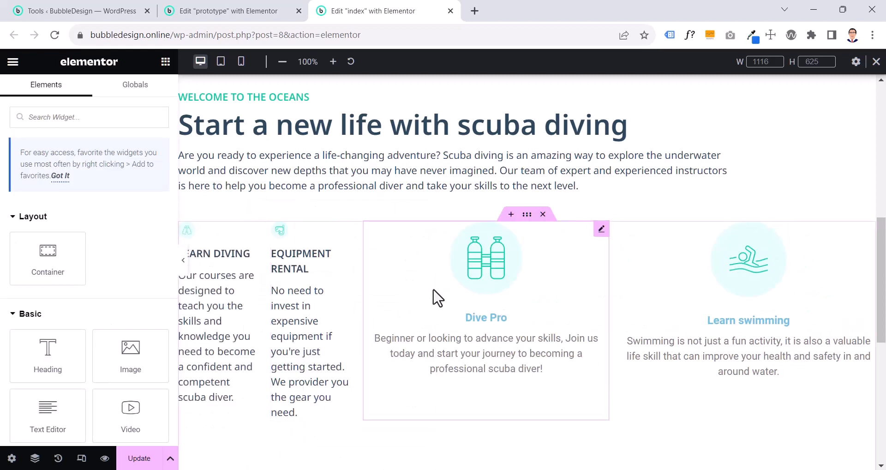
pyautogui.rightClick(435, 296)
pyautogui.click(473, 301)
pyautogui.rightClick(597, 302)
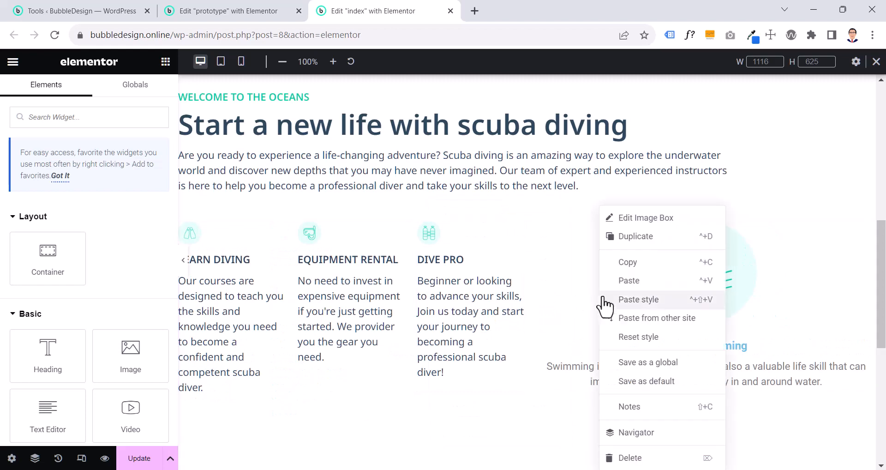
pyautogui.click(616, 356)
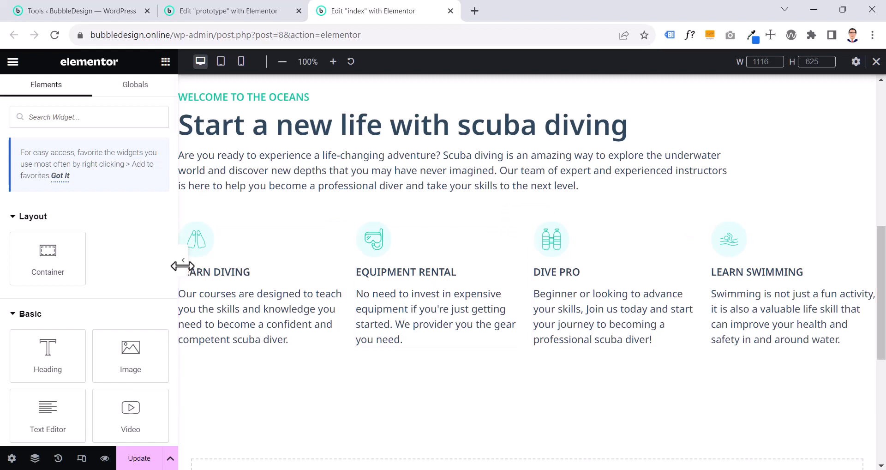
# Try centre alignment on the index page's Learn Diving and Equipment Rental boxes and preview the page at full width
pyautogui.click(219, 290)
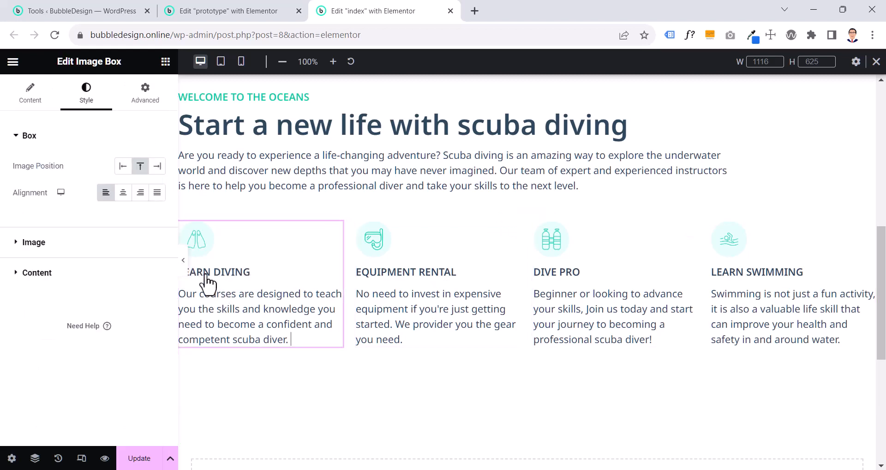
pyautogui.click(125, 195)
pyautogui.click(404, 295)
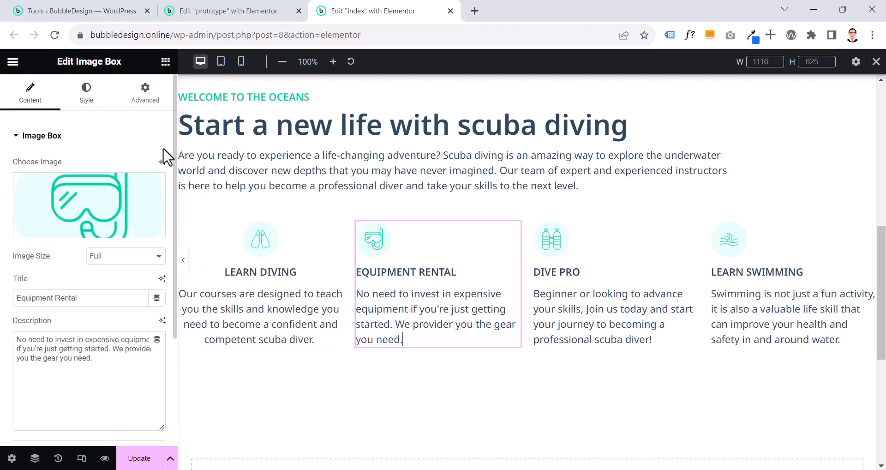
pyautogui.click(92, 105)
pyautogui.click(123, 192)
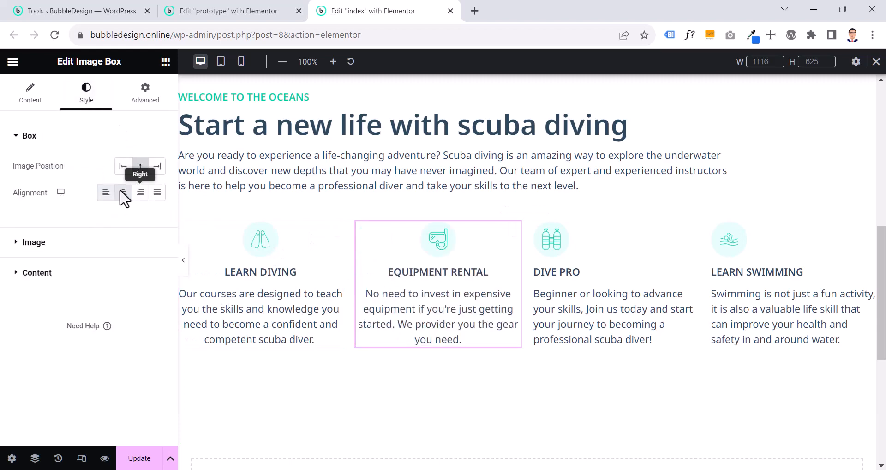
pyautogui.click(183, 262)
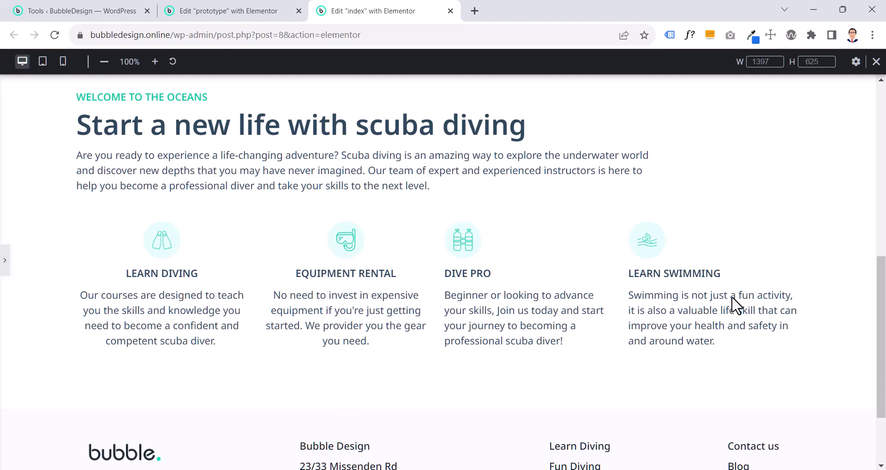
# Set the alignment of the Learn Diving and Equipment Rental boxes back to left
pyautogui.click(4, 267)
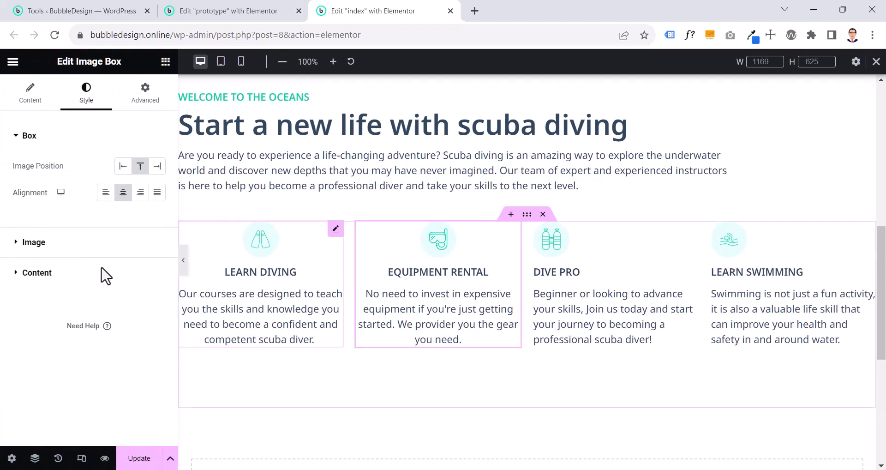
pyautogui.click(253, 271)
pyautogui.click(104, 193)
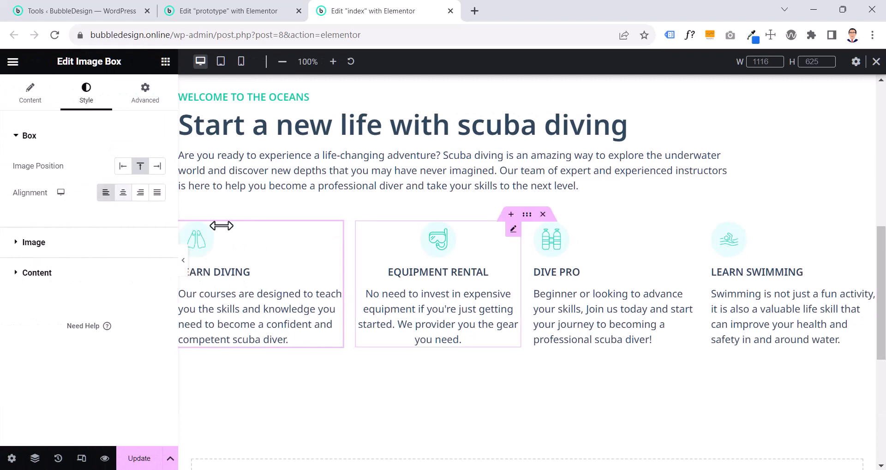
pyautogui.click(451, 306)
pyautogui.click(105, 192)
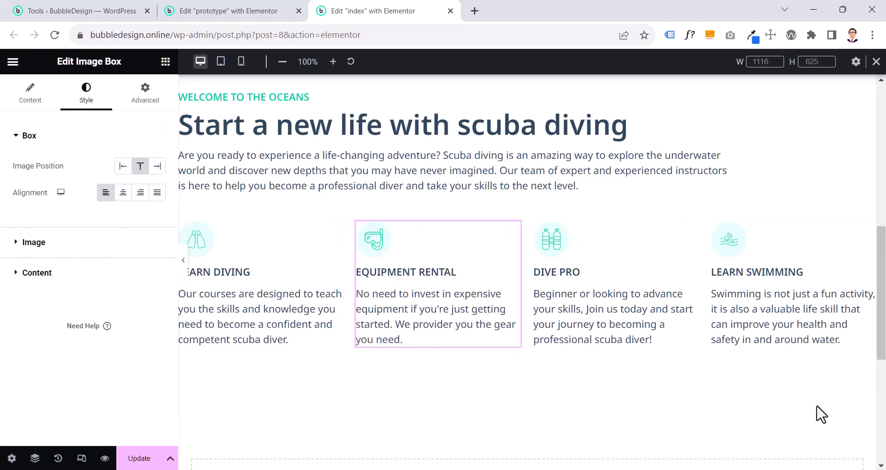
# Try different Justify Content options on the prototype's image box container, returning Justify Content and Align Items to Start
pyautogui.hotkey('ctrl', 'shift', 'Tab')
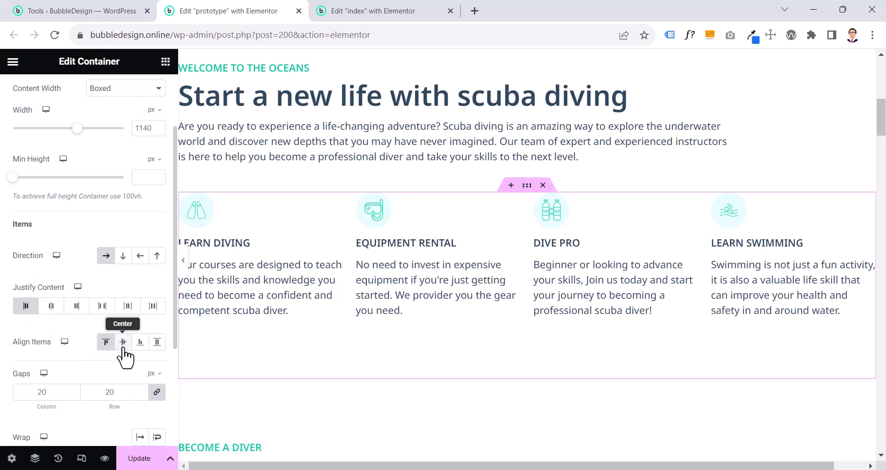
pyautogui.click(101, 344)
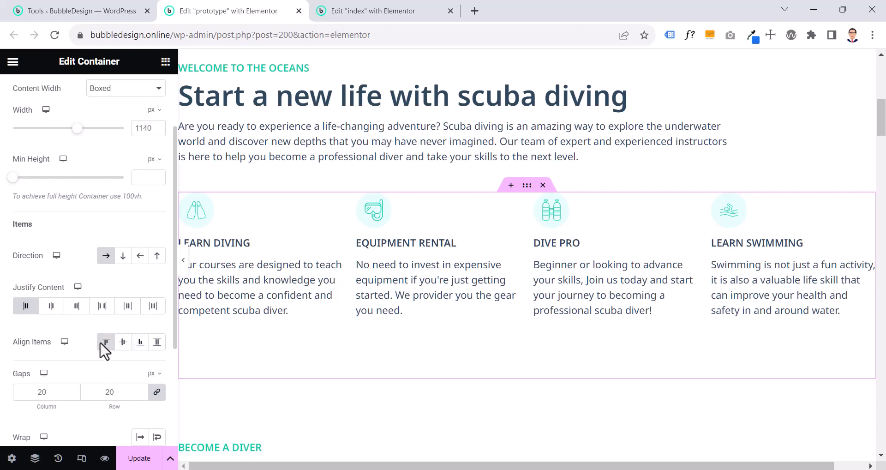
pyautogui.click(46, 311)
pyautogui.click(74, 310)
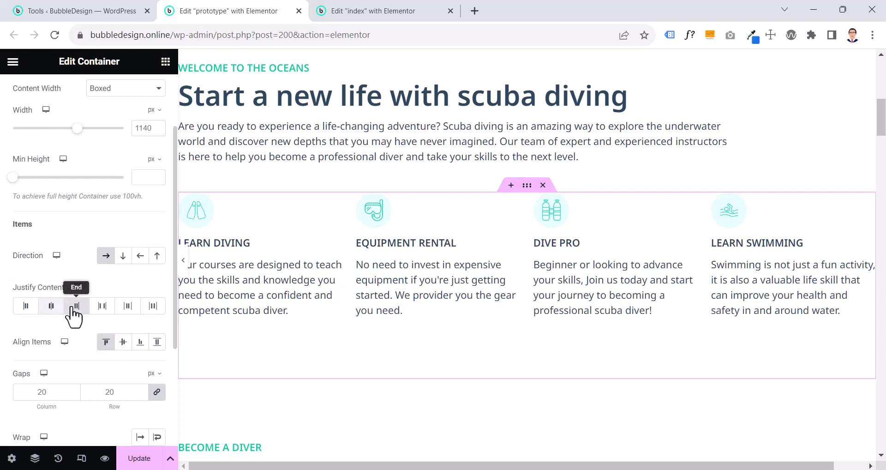
pyautogui.click(46, 314)
pyautogui.click(86, 309)
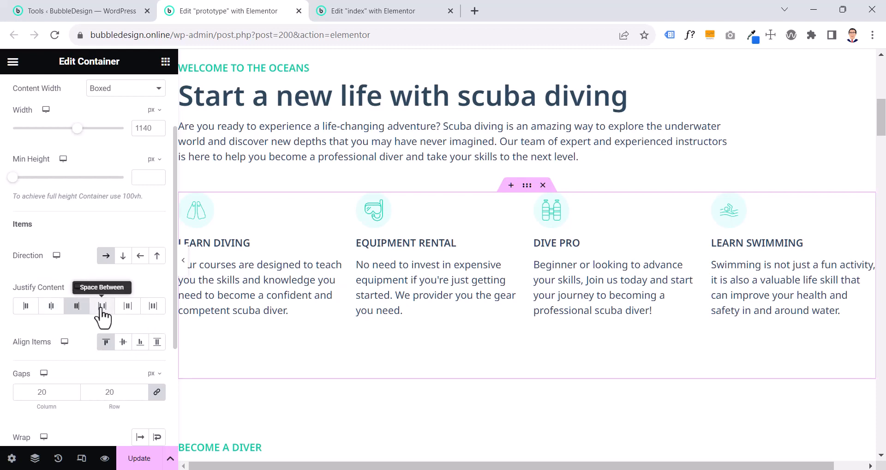
pyautogui.click(102, 308)
pyautogui.click(127, 308)
pyautogui.click(26, 308)
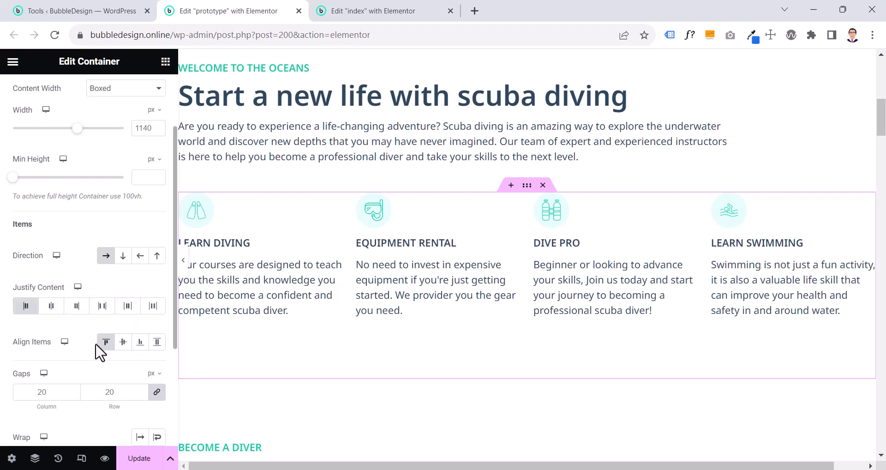
pyautogui.click(105, 347)
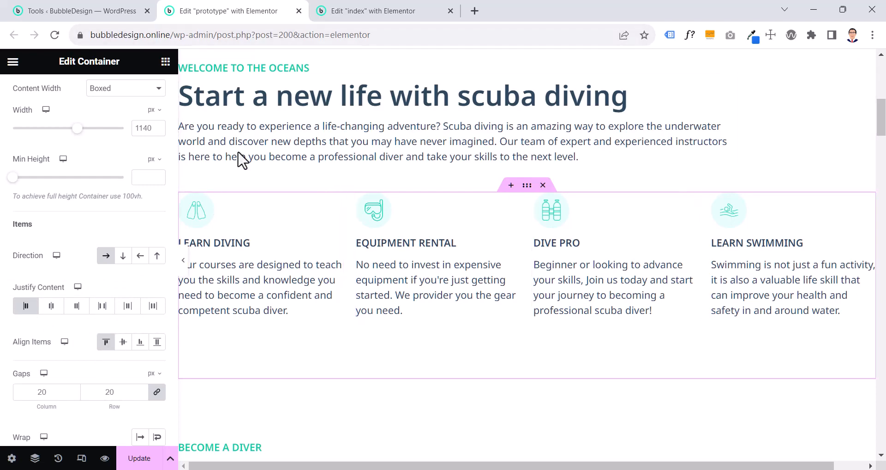
# On the index page's image box container, try Center for Justify Content and compare Center with Start for Align Items
pyautogui.click(341, 10)
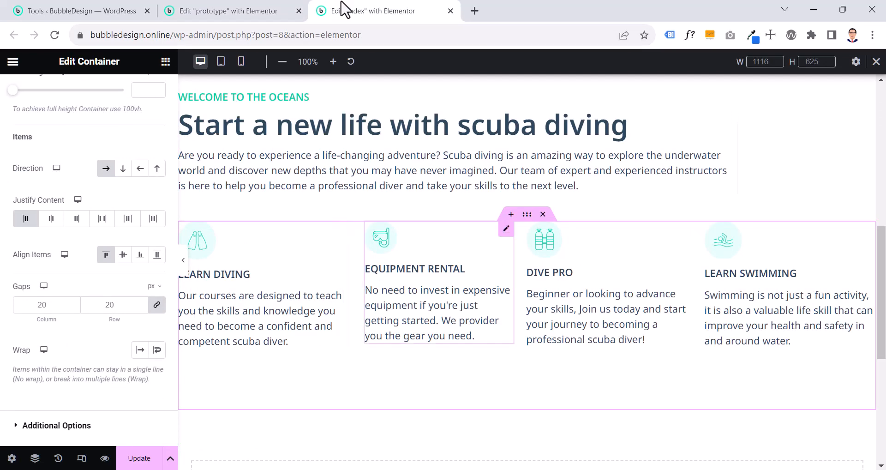
pyautogui.scroll(3, 405, 128)
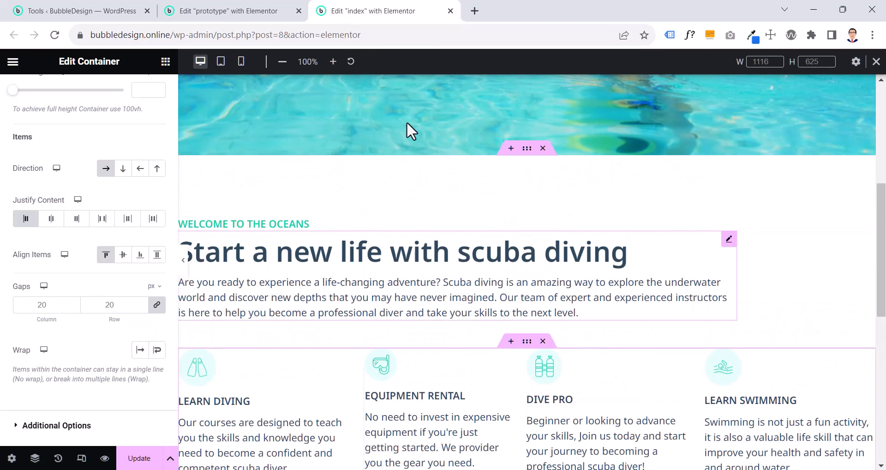
pyautogui.click(527, 341)
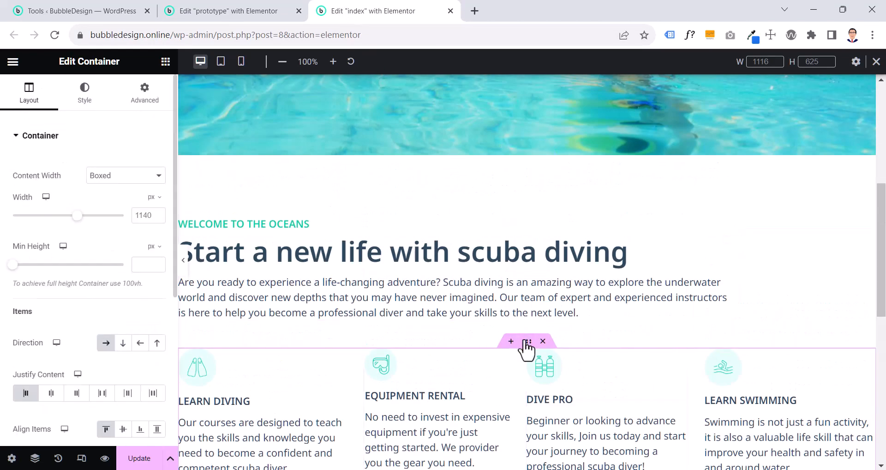
pyautogui.scroll(-5, 528, 346)
pyautogui.scroll(3, 529, 347)
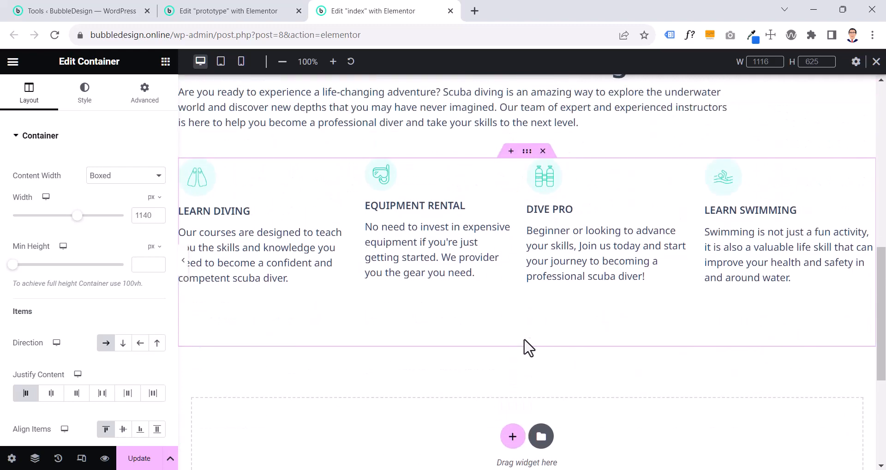
pyautogui.click(51, 394)
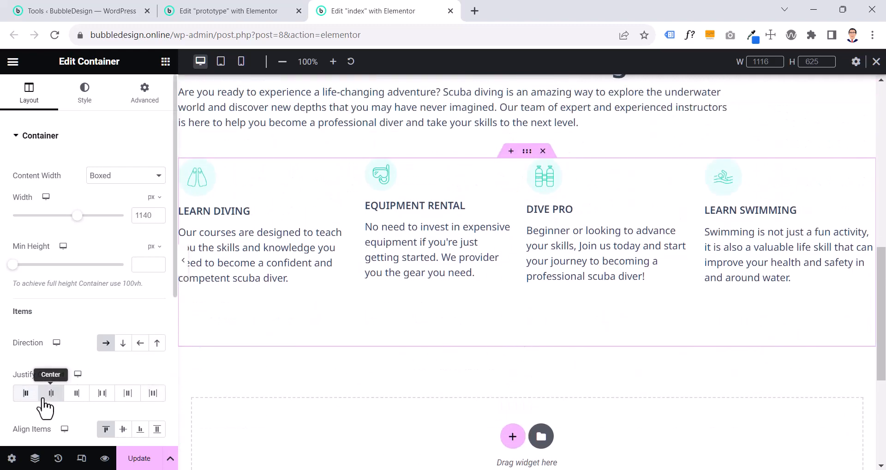
pyautogui.click(123, 430)
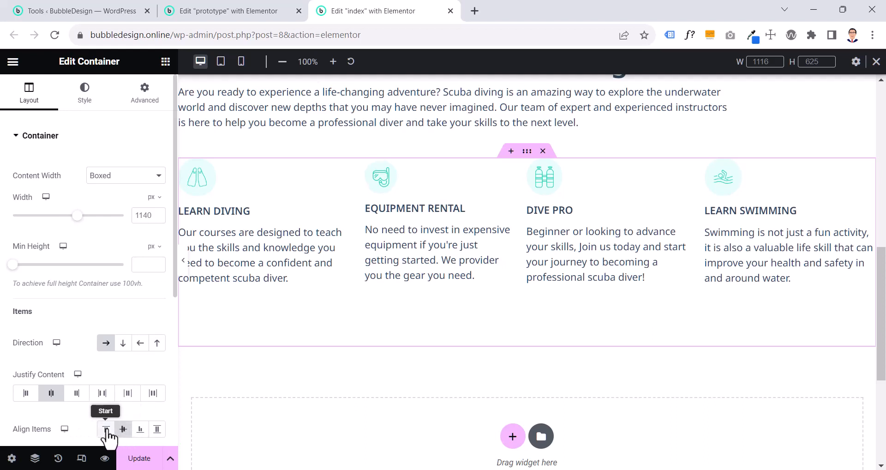
pyautogui.click(106, 430)
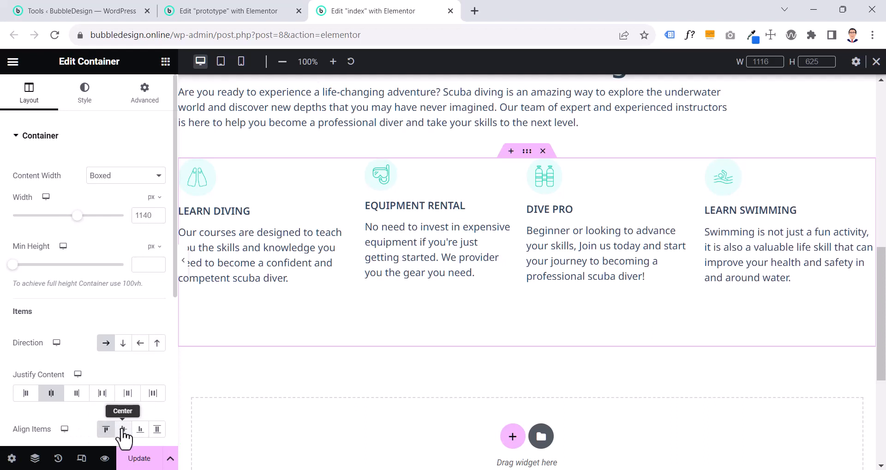
pyautogui.click(123, 430)
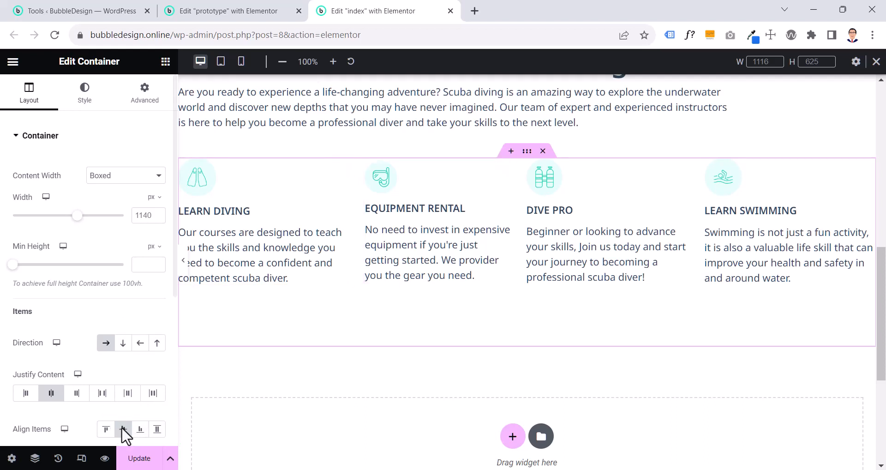
pyautogui.click(106, 429)
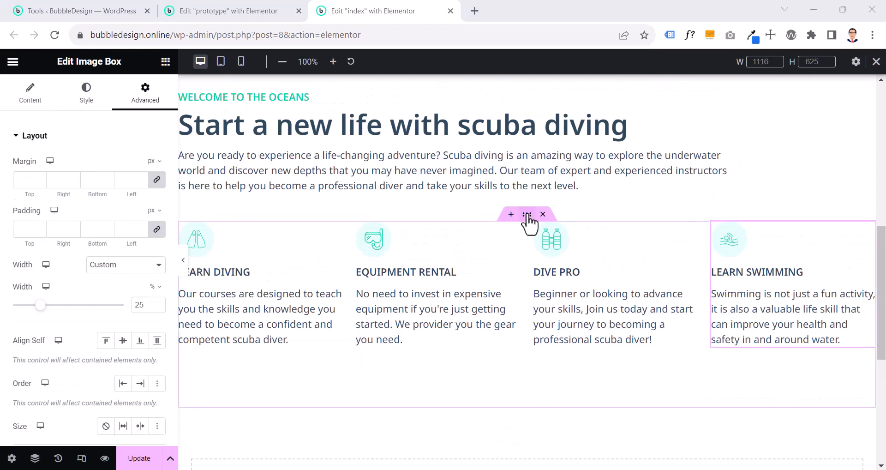
# Try the vertical column direction on the index page's image box container and return it to horizontal row
pyautogui.click(527, 214)
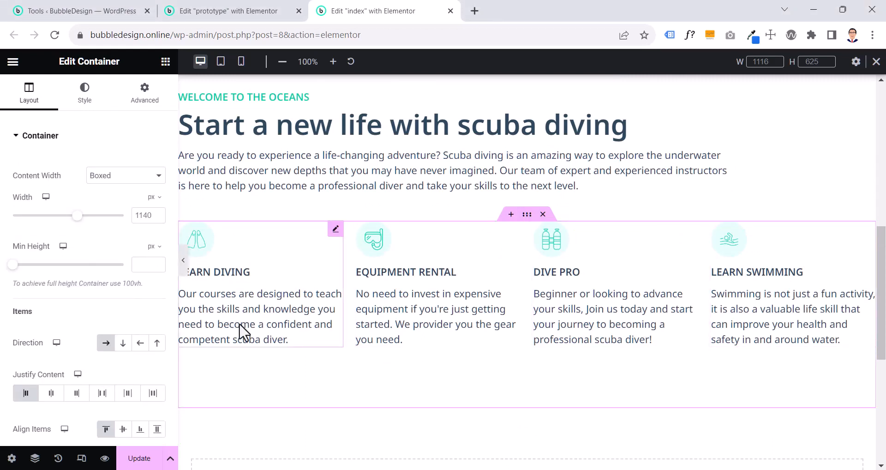
pyautogui.click(336, 229)
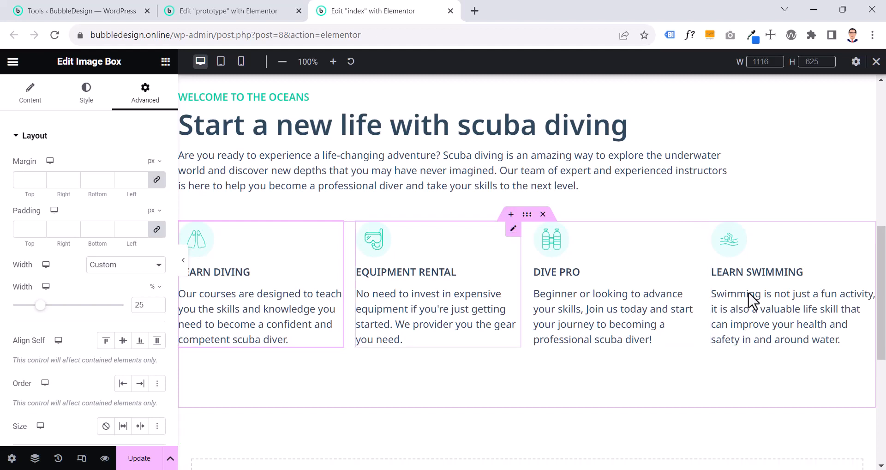
pyautogui.click(525, 218)
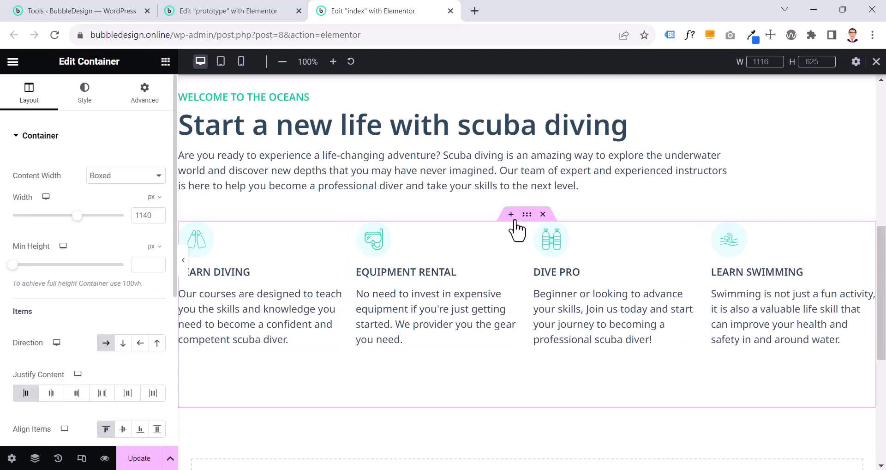
pyautogui.click(122, 344)
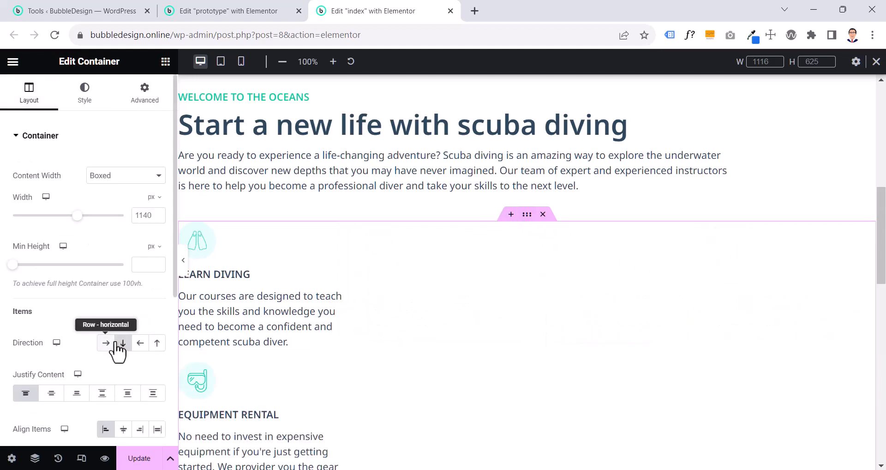
pyautogui.click(109, 344)
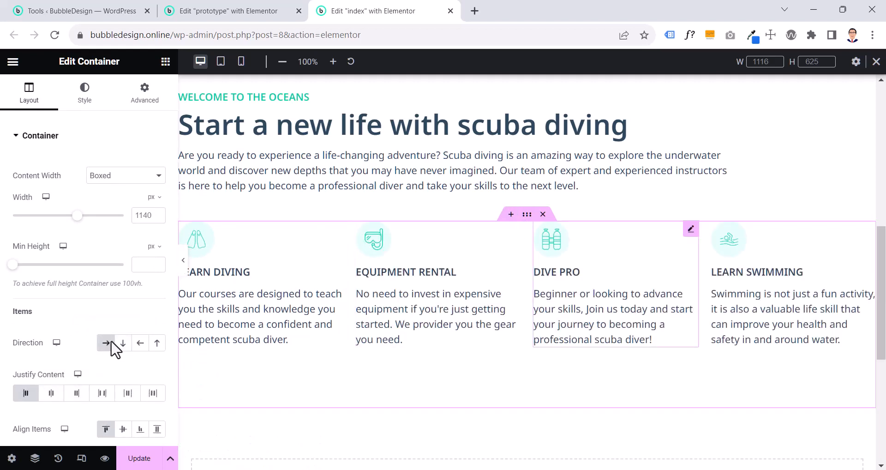
# Preview the "Welcome to the oceans" section and its four image boxes at full page width
pyautogui.click(184, 261)
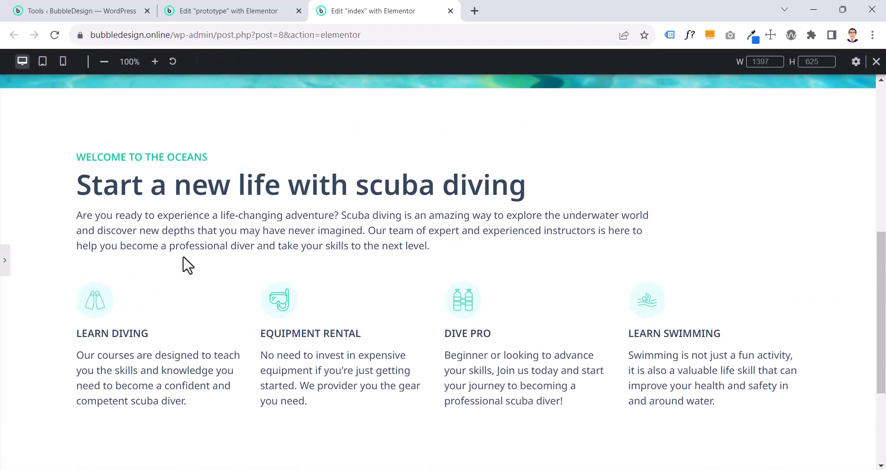
pyautogui.scroll(-1, 187, 265)
pyautogui.scroll(1, 187, 265)
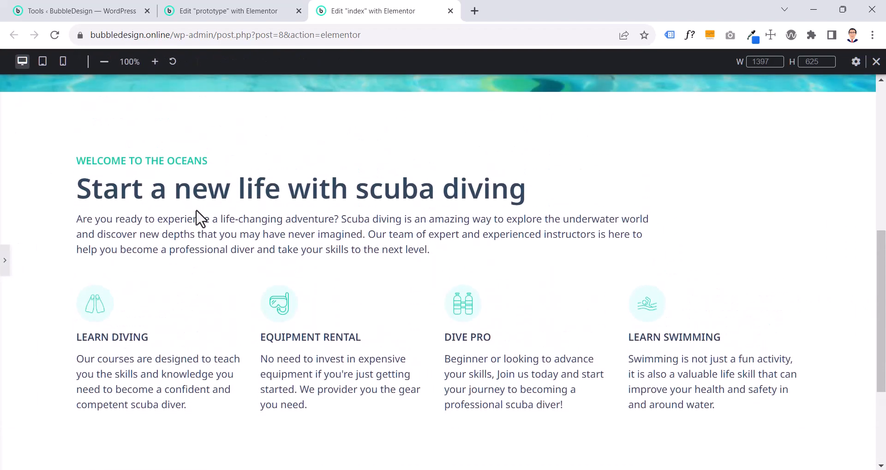
pyautogui.scroll(-1, 204, 212)
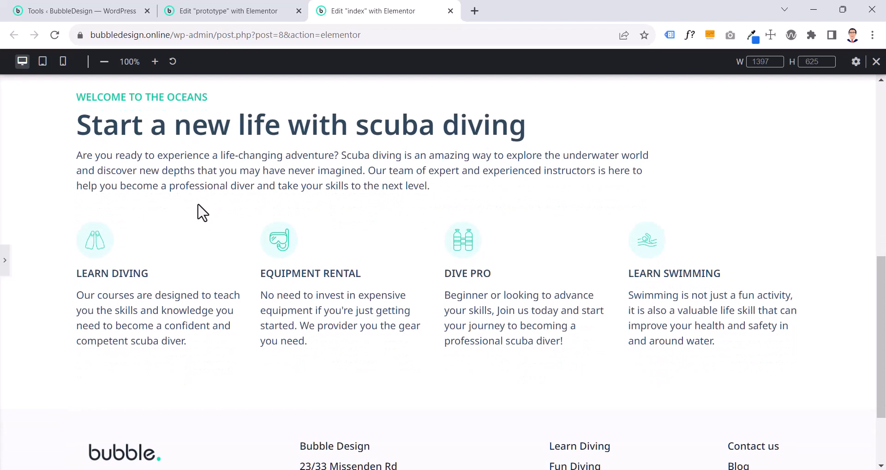
pyautogui.scroll(1, 272, 231)
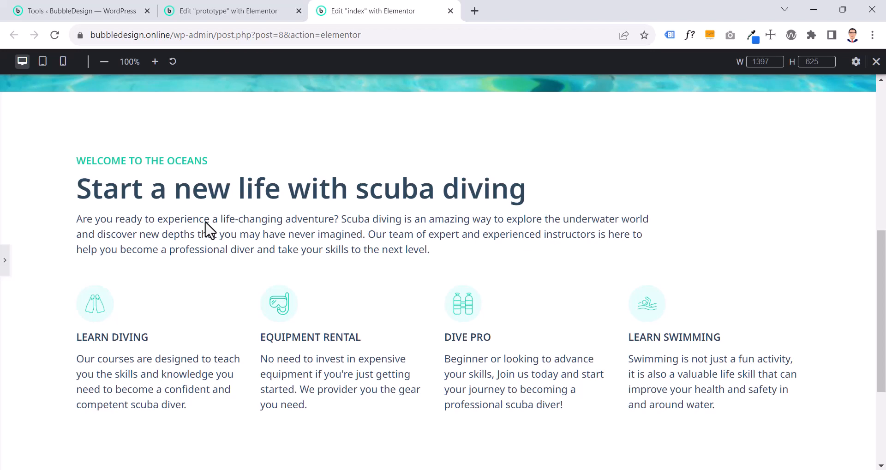
pyautogui.click(5, 260)
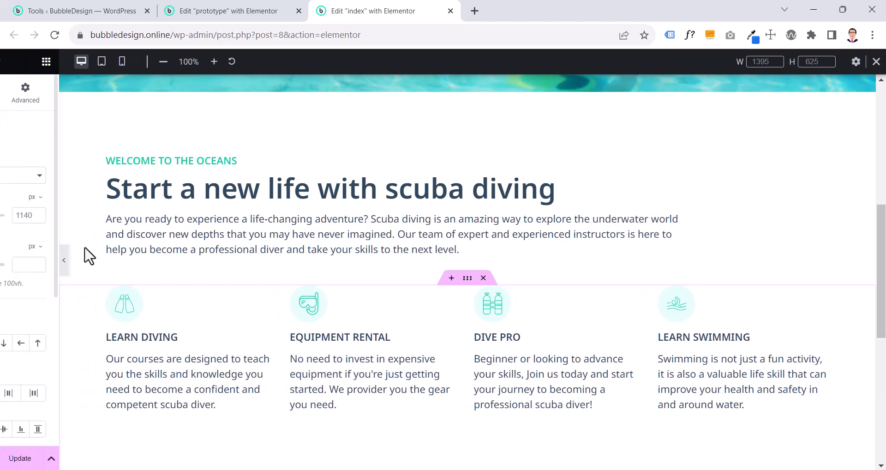
# Set centre alignment on the "Start a new life with scuba diving" heading box and the Learn Diving box
pyautogui.click(407, 223)
pyautogui.click(90, 97)
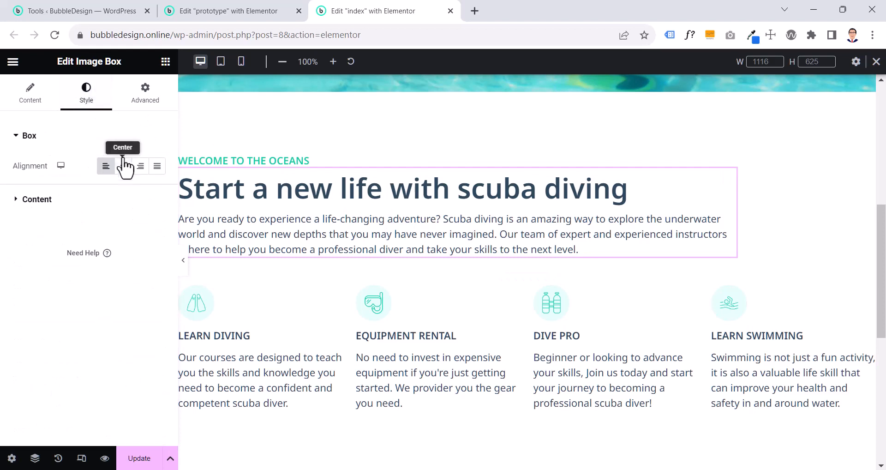
pyautogui.click(122, 165)
pyautogui.click(270, 376)
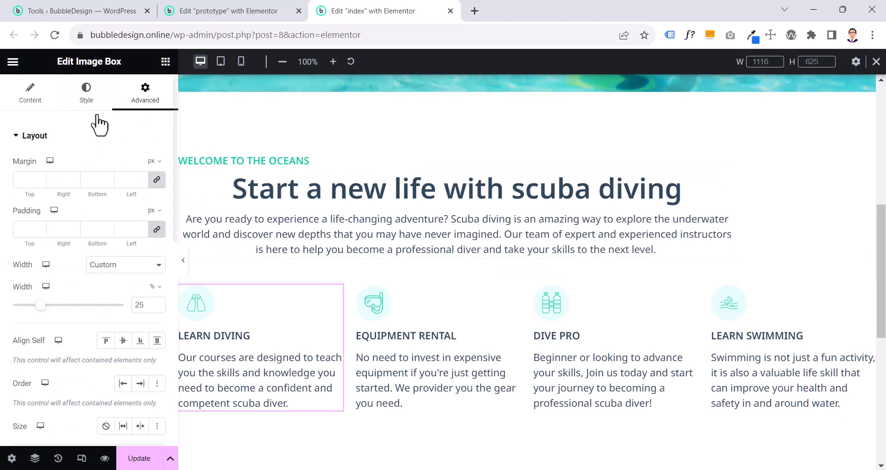
pyautogui.click(88, 99)
pyautogui.click(123, 193)
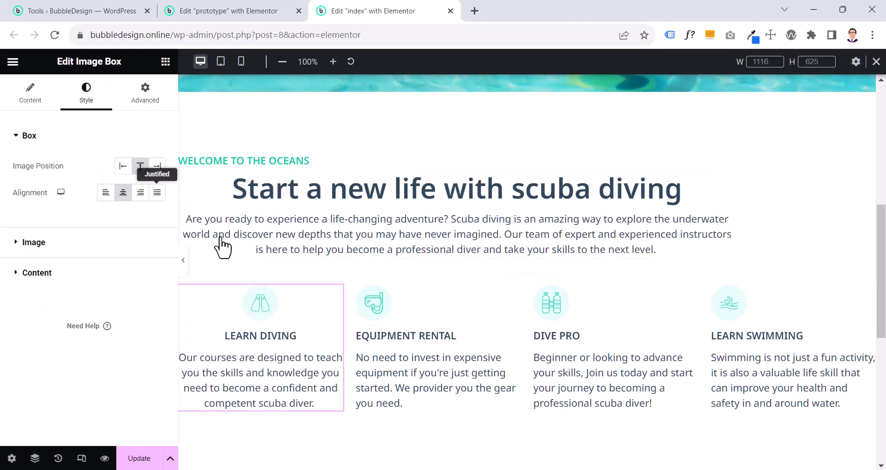
# Set centre alignment on the Equipment Rental image box and preview the section at full page width
pyautogui.click(390, 330)
pyautogui.click(84, 109)
pyautogui.click(122, 193)
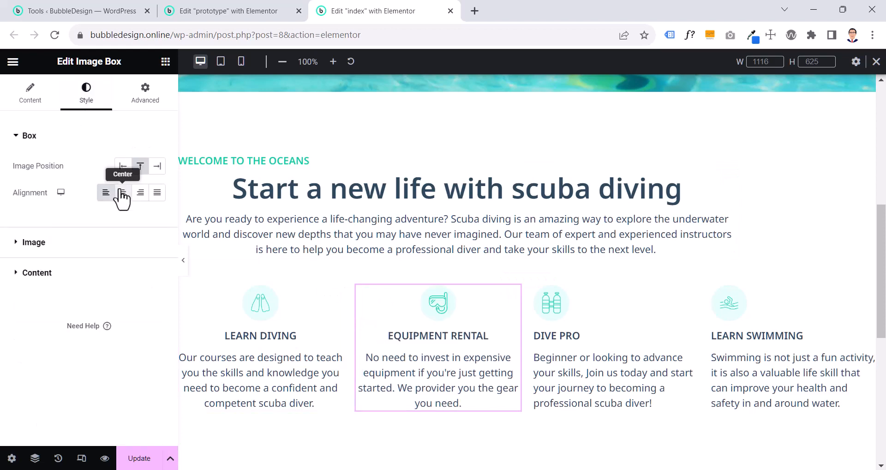
pyautogui.click(182, 259)
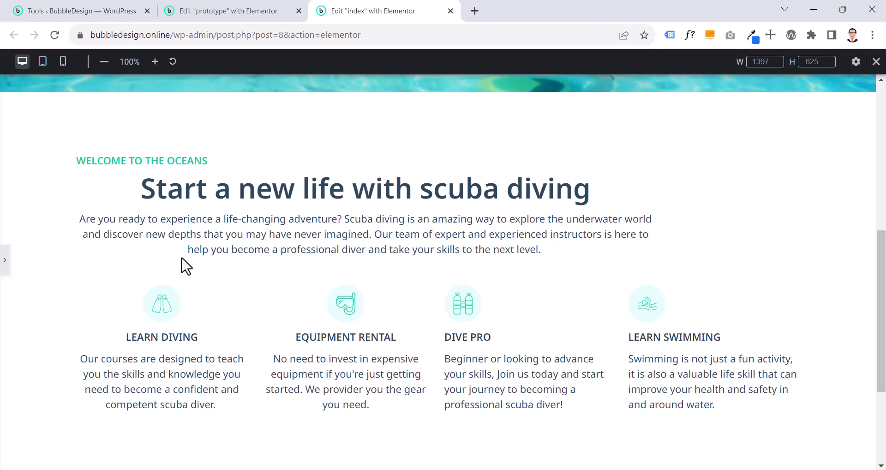
pyautogui.click(4, 271)
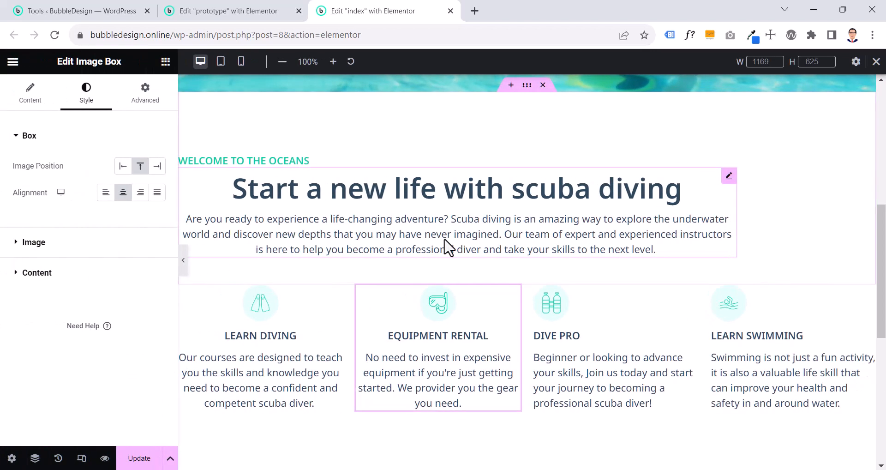
# Set left alignment on the "Start a new life with scuba diving" heading box and the Learn Diving and Equipment Rental boxes
pyautogui.click(447, 247)
pyautogui.click(106, 193)
pyautogui.click(249, 369)
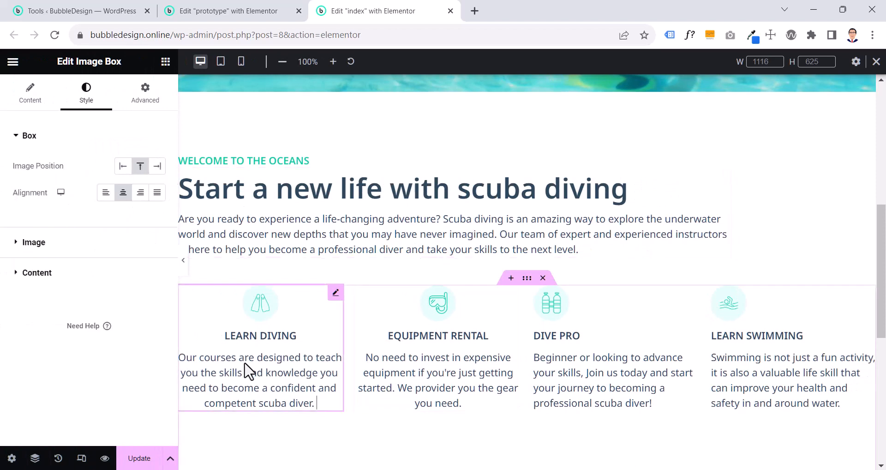
pyautogui.click(105, 193)
pyautogui.click(425, 348)
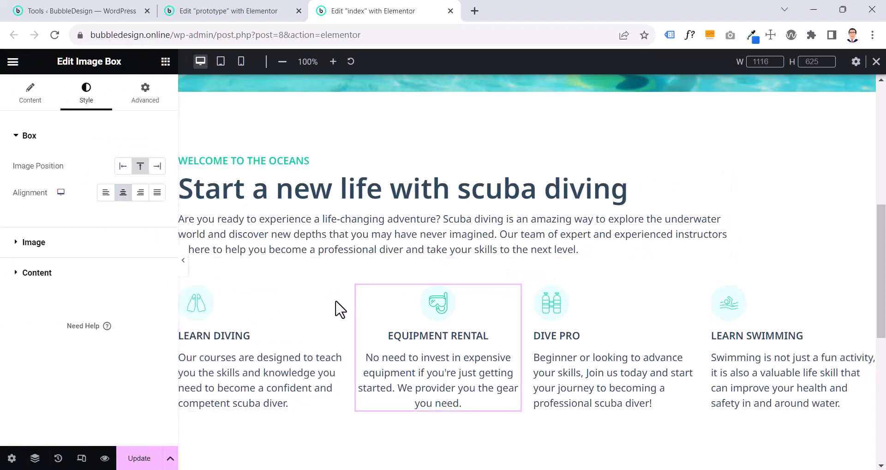
pyautogui.click(106, 193)
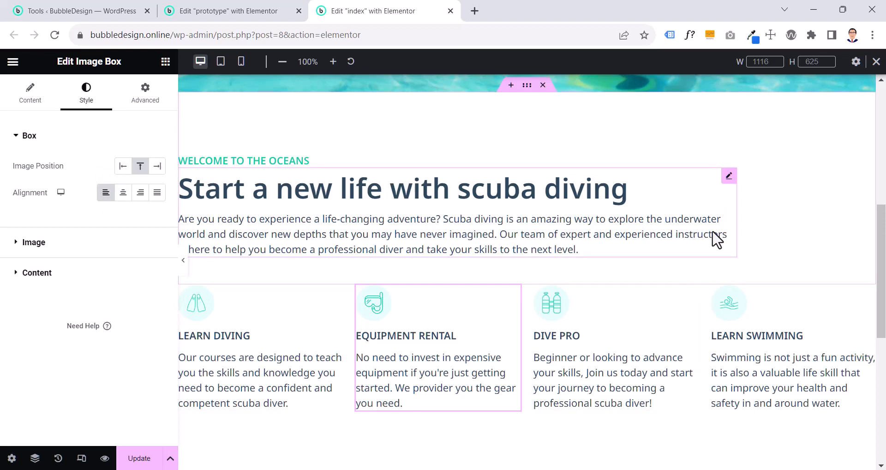
# Switch to the prototype page and examine its "Become a diver" and "Have a fun dive" sections at full page width
pyautogui.scroll(-7, 637, 282)
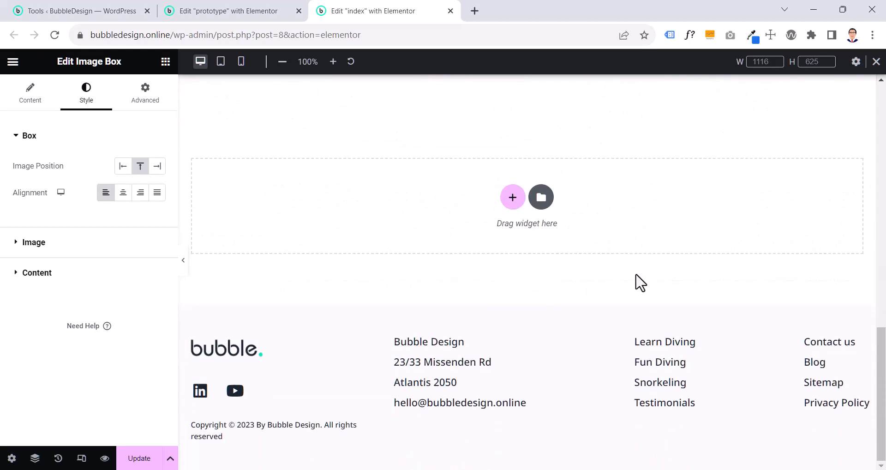
pyautogui.scroll(5, 637, 283)
pyautogui.click(263, 13)
pyautogui.scroll(-5, 467, 288)
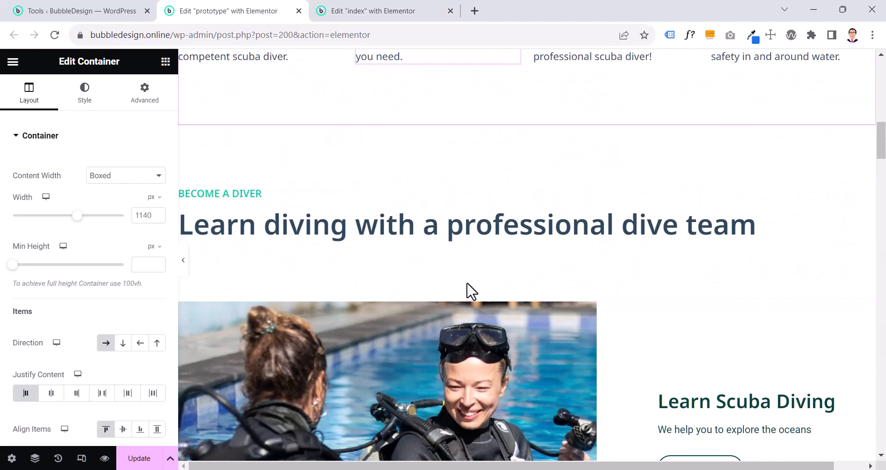
pyautogui.scroll(5, 467, 282)
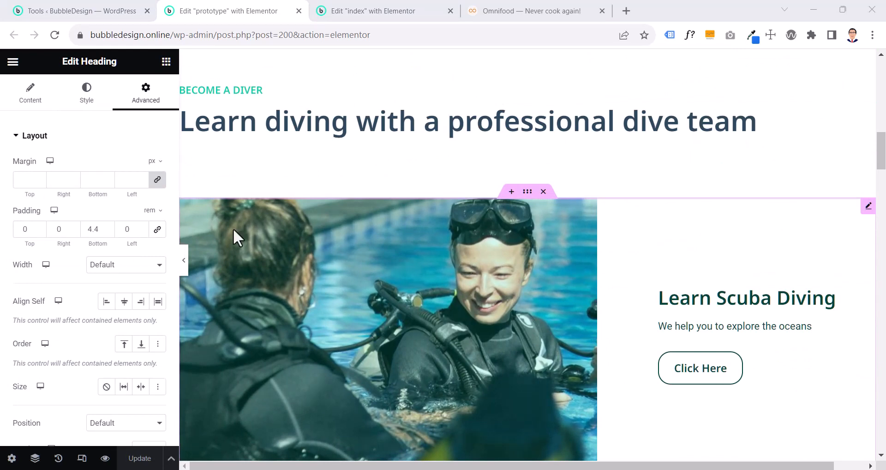
pyautogui.click(184, 262)
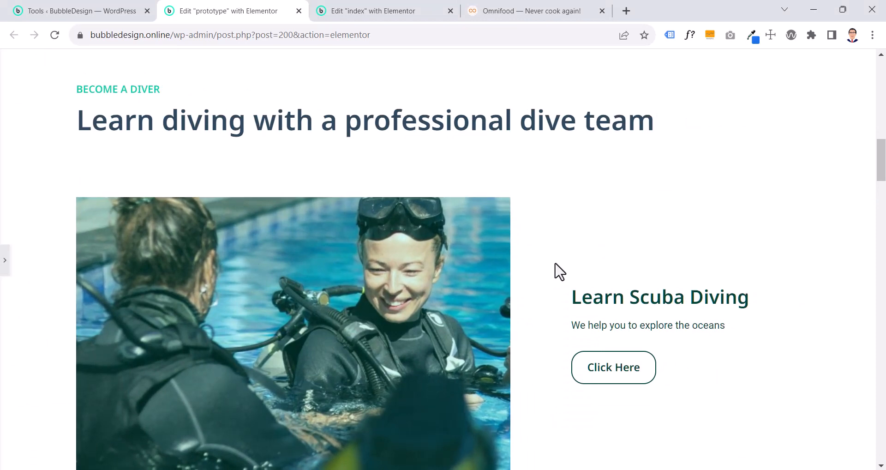
pyautogui.scroll(-1, 559, 272)
pyautogui.scroll(-7, 557, 268)
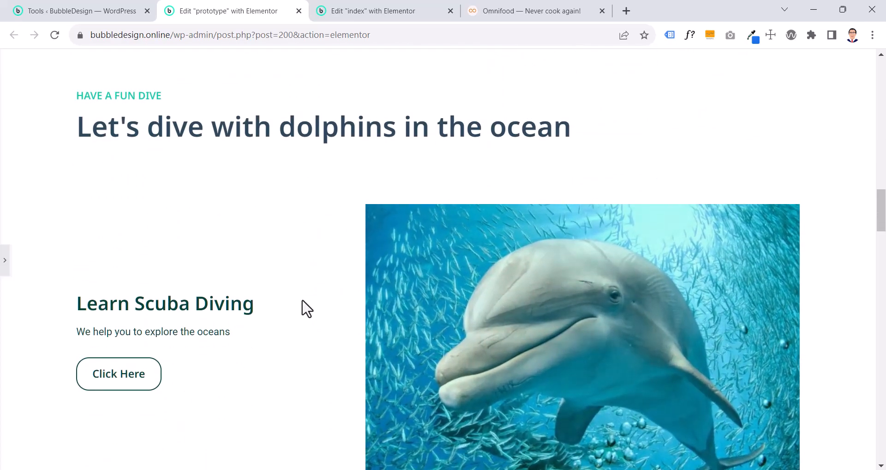
pyautogui.scroll(7, 302, 301)
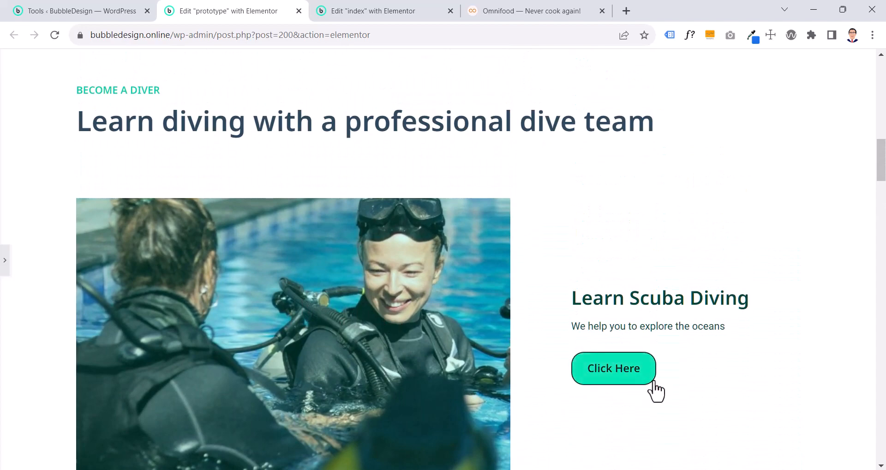
pyautogui.scroll(-9, 667, 391)
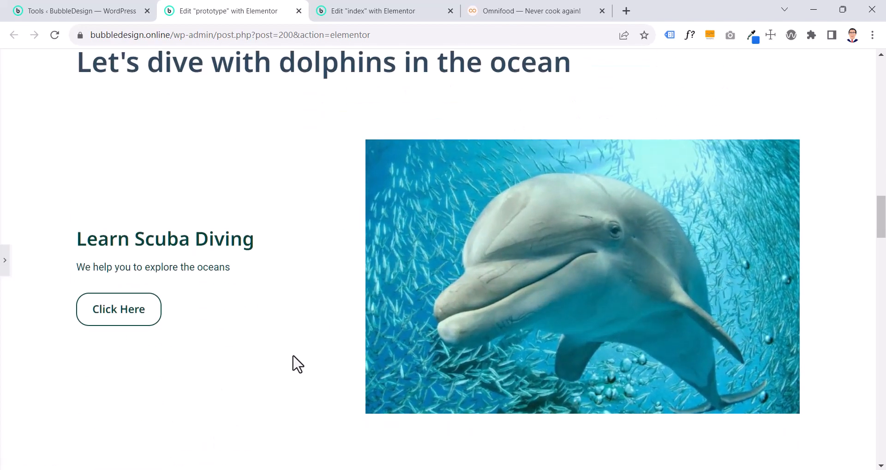
pyautogui.scroll(12, 293, 356)
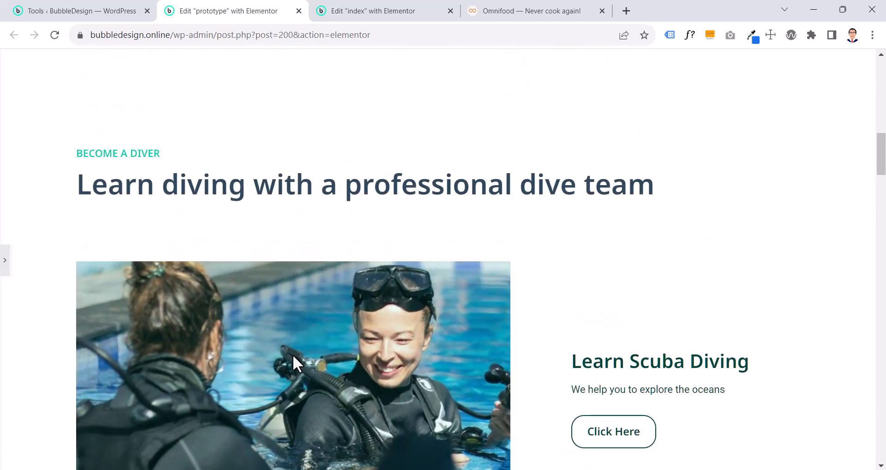
pyautogui.scroll(-1, 292, 353)
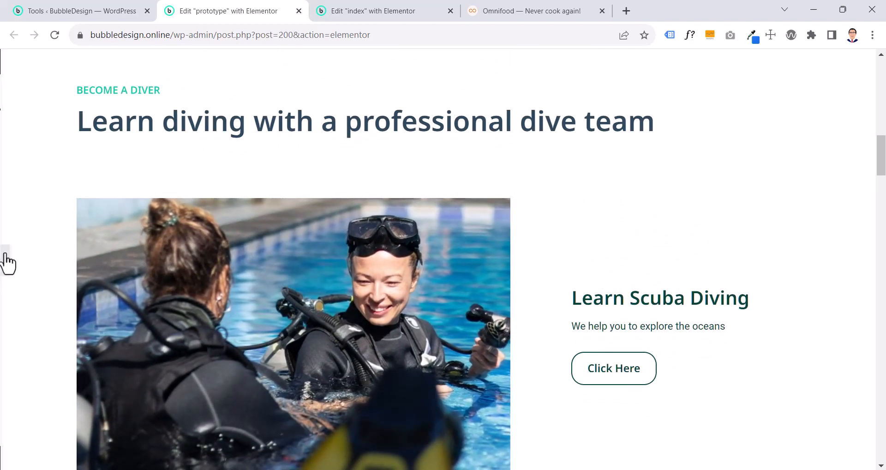
# Inspect the settings of the two headings and the Call to Action widget in the prototype's "Become a diver" section
pyautogui.click(300, 96)
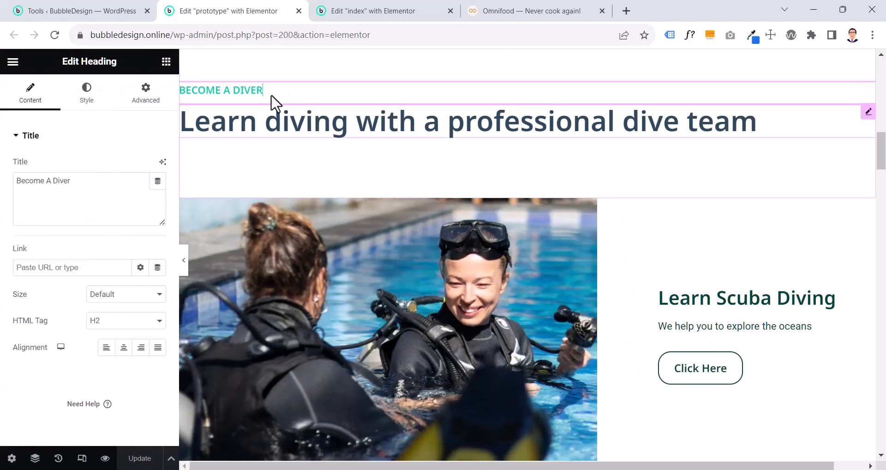
pyautogui.click(267, 133)
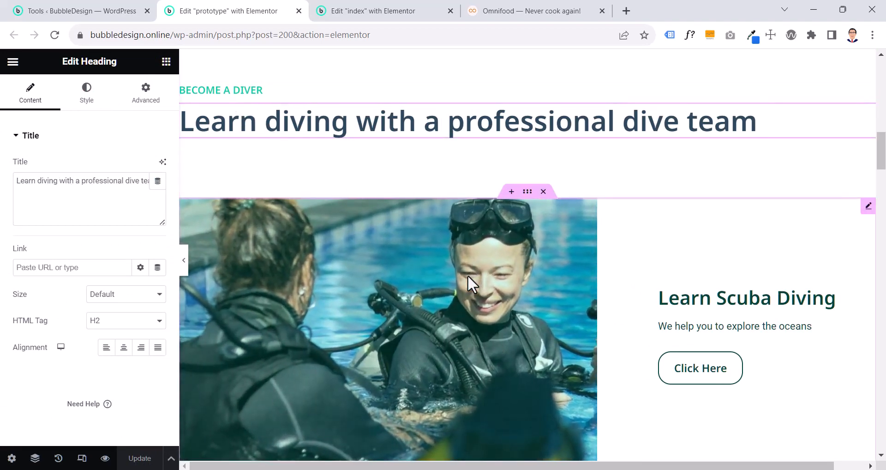
pyautogui.click(467, 275)
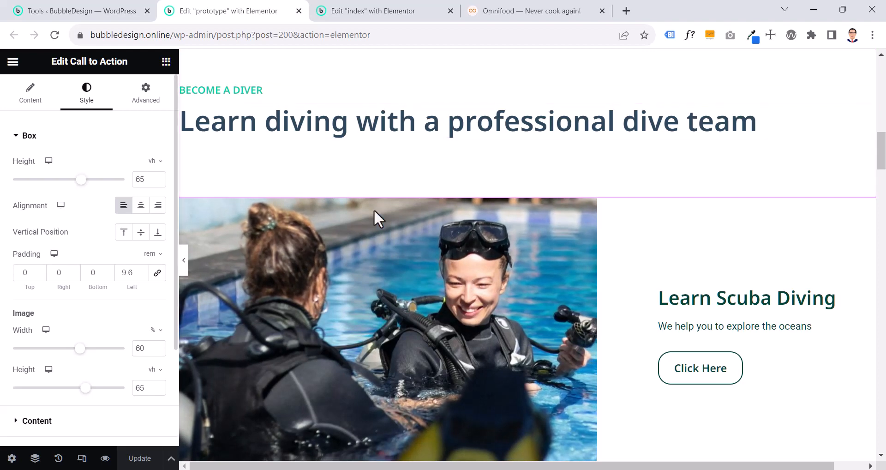
# Search the prototype editor's widgets for "call" to locate the Call to Action widget, and clear the search
pyautogui.click(165, 63)
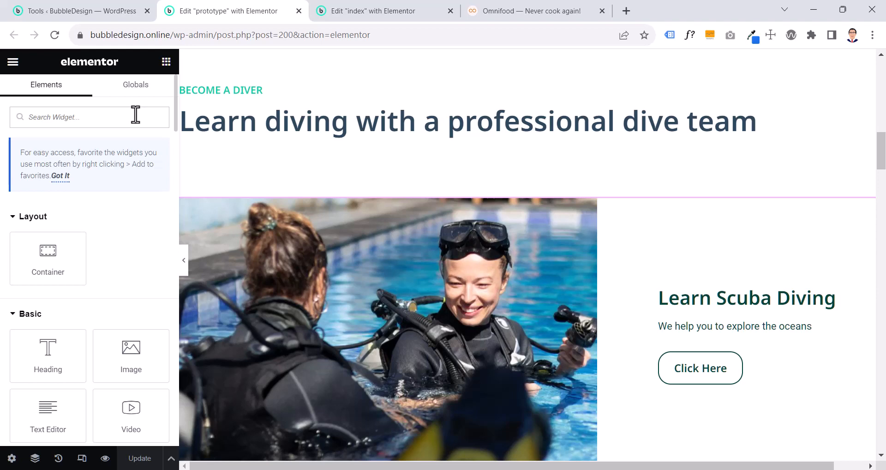
pyautogui.write('call')
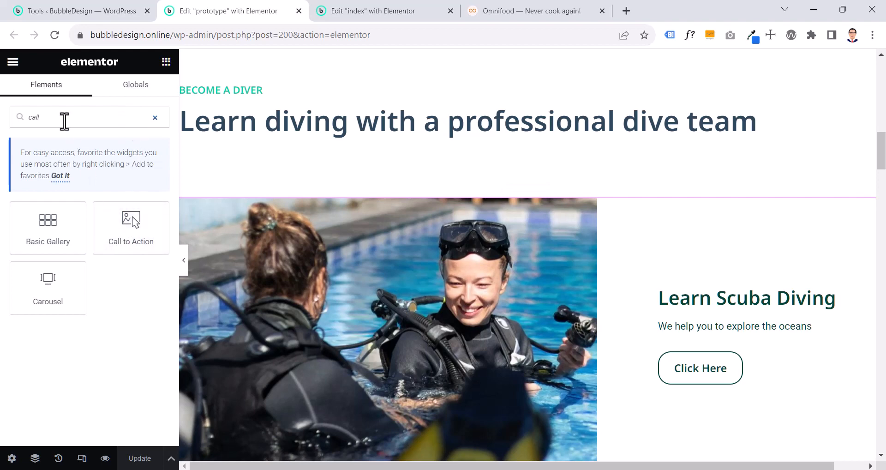
pyautogui.moveTo(65, 120); pyautogui.dragTo(13, 118)
pyautogui.press('BackSpace')
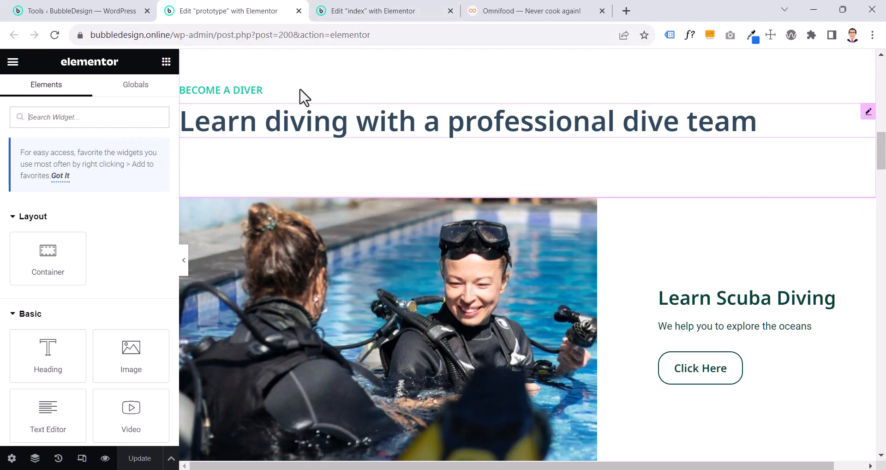
# On the index page, add a single container with vertical column direction below the four image boxes
pyautogui.scroll(2, 304, 96)
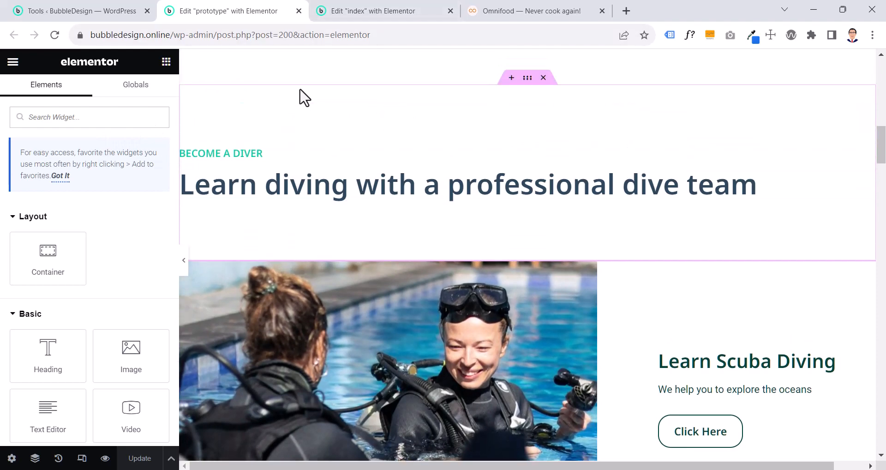
pyautogui.click(392, 13)
pyautogui.scroll(3, 323, 93)
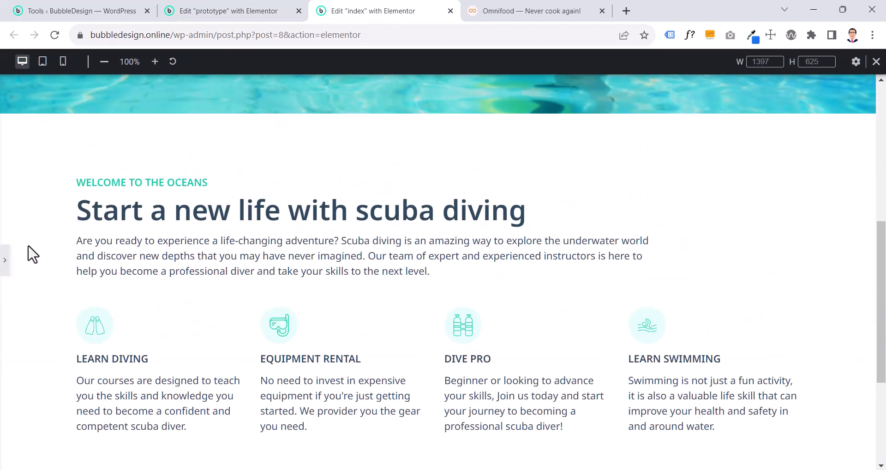
pyautogui.click(5, 261)
pyautogui.scroll(-5, 206, 295)
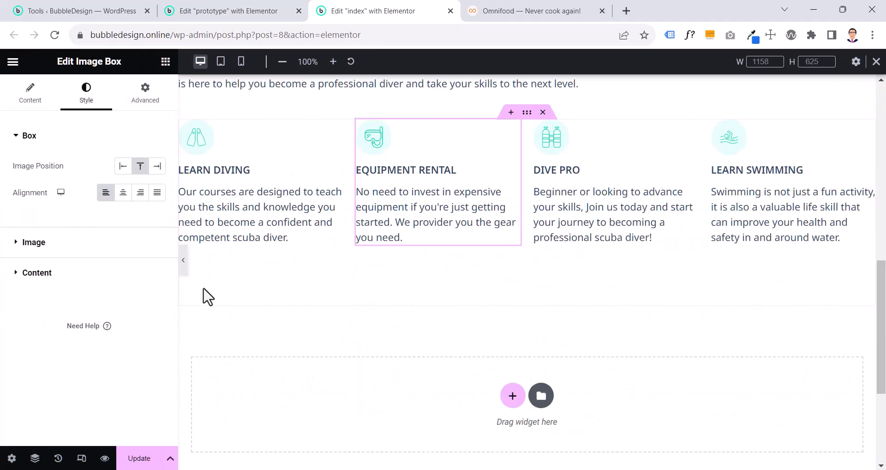
pyautogui.click(511, 330)
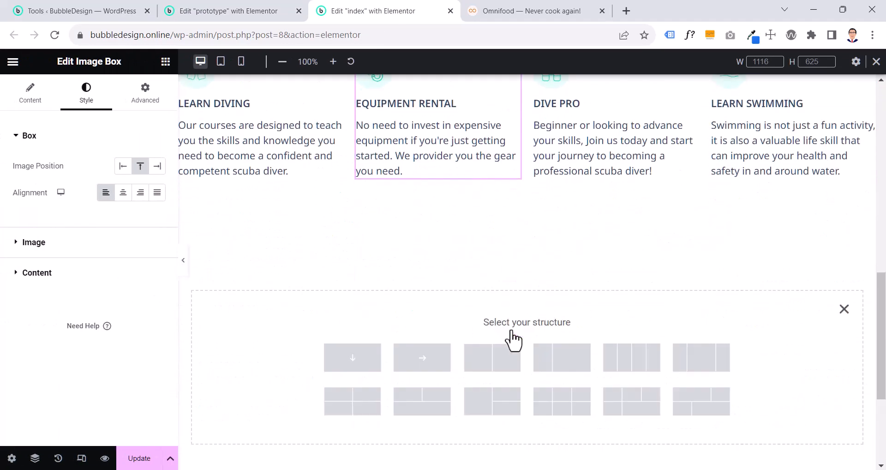
pyautogui.click(352, 359)
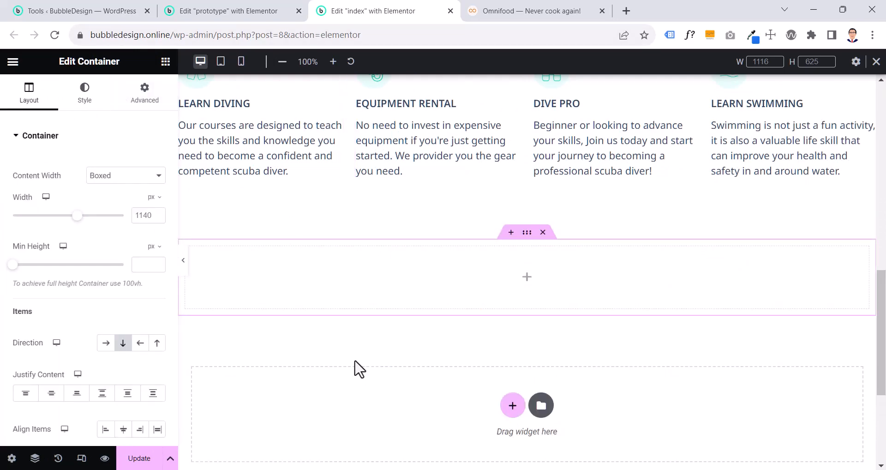
# Add a Heading widget and a duplicate of it to the new container, and set the upper heading's HTML tag to p
pyautogui.click(166, 61)
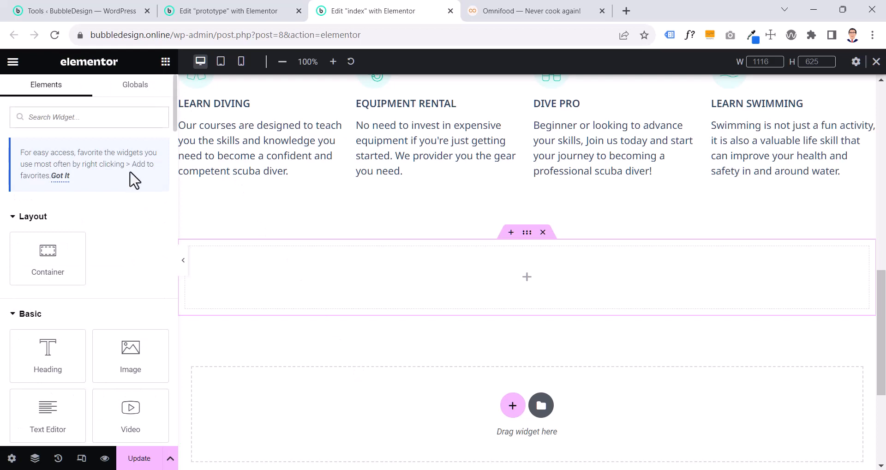
pyautogui.moveTo(62, 361); pyautogui.dragTo(534, 295)
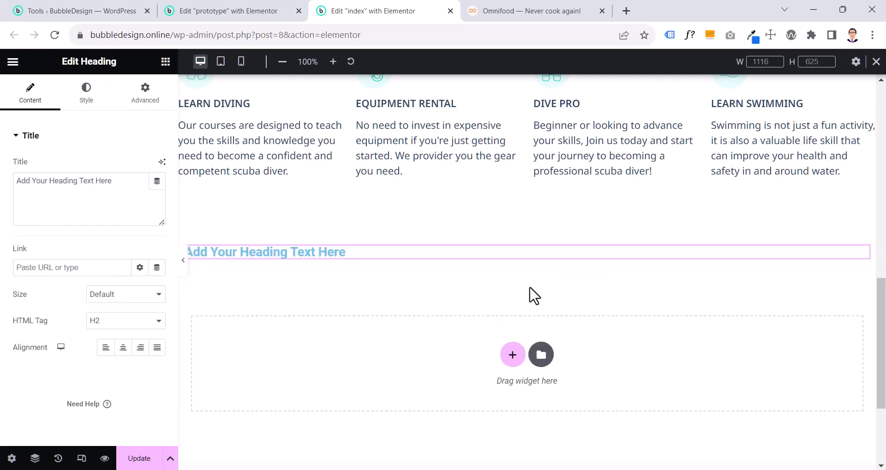
pyautogui.rightClick(259, 254)
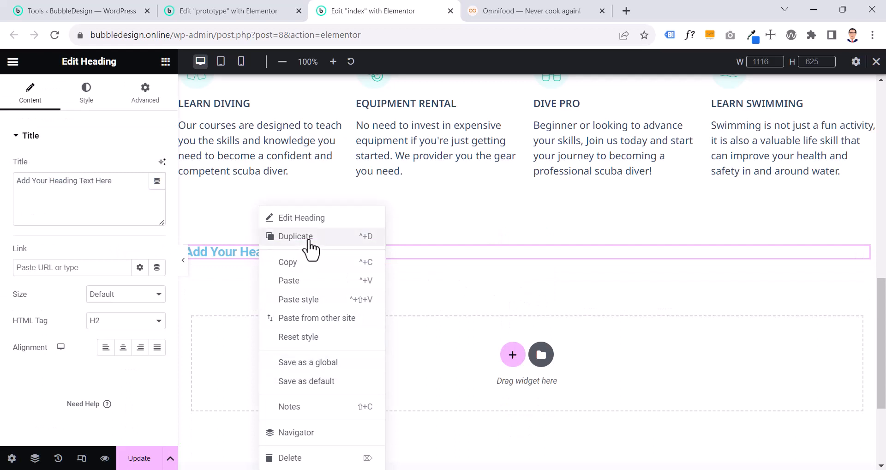
pyautogui.click(296, 236)
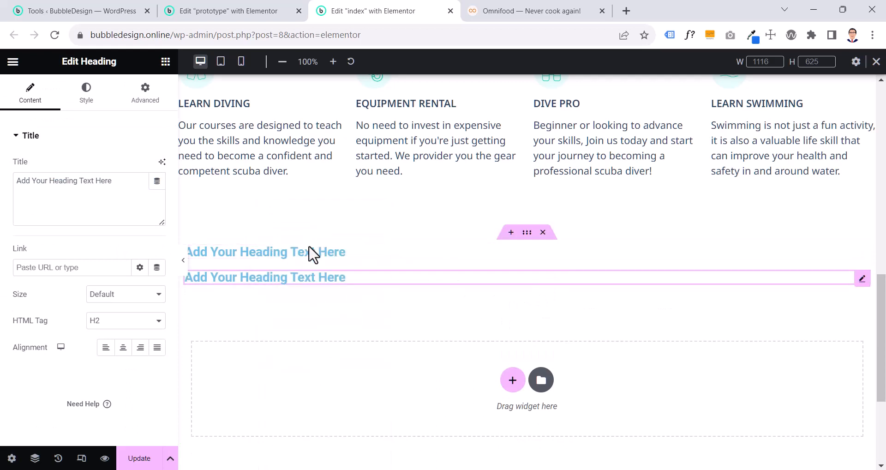
pyautogui.click(109, 322)
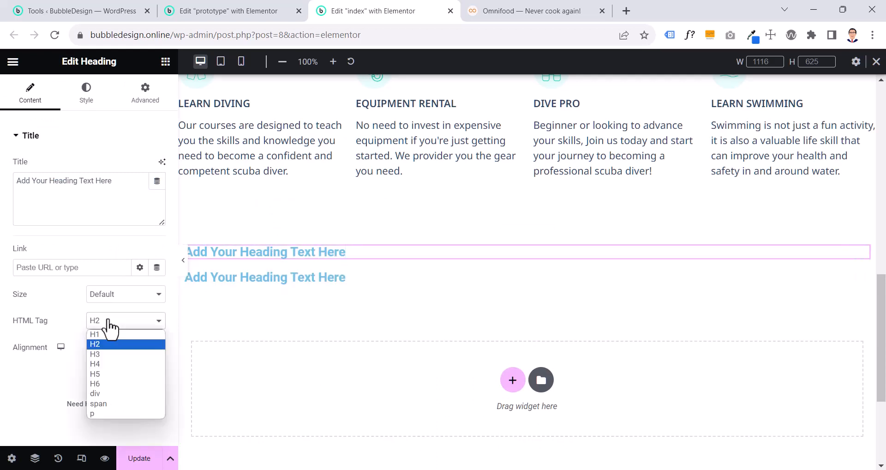
pyautogui.click(102, 413)
# Copy the "Become A Diver" title from the prototype's heading into the upper heading on the index page
pyautogui.click(255, 13)
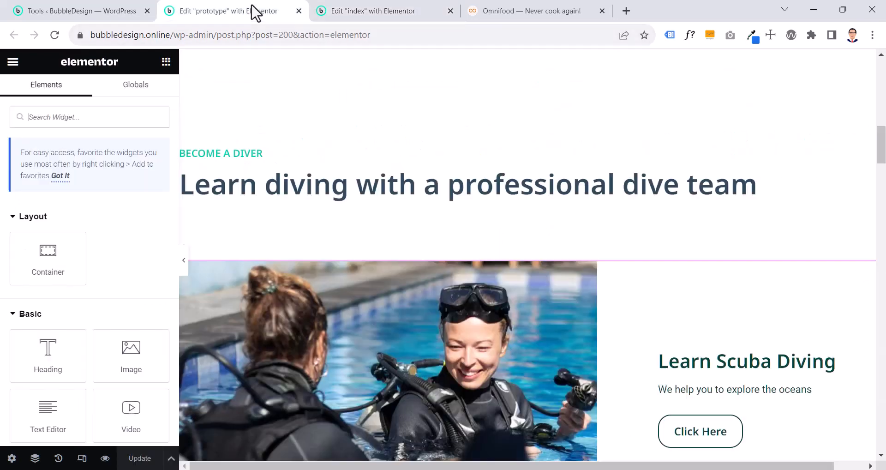
pyautogui.click(219, 153)
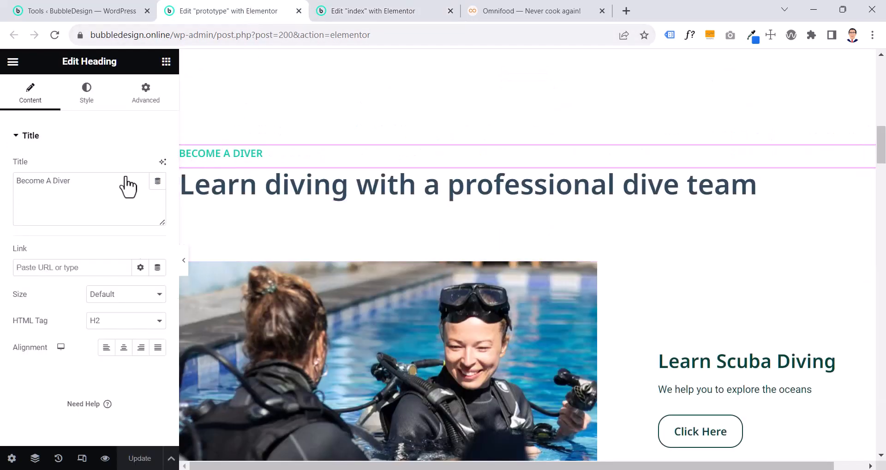
pyautogui.moveTo(84, 184); pyautogui.dragTo(15, 185)
pyautogui.hotkey('ctrl', 'c')
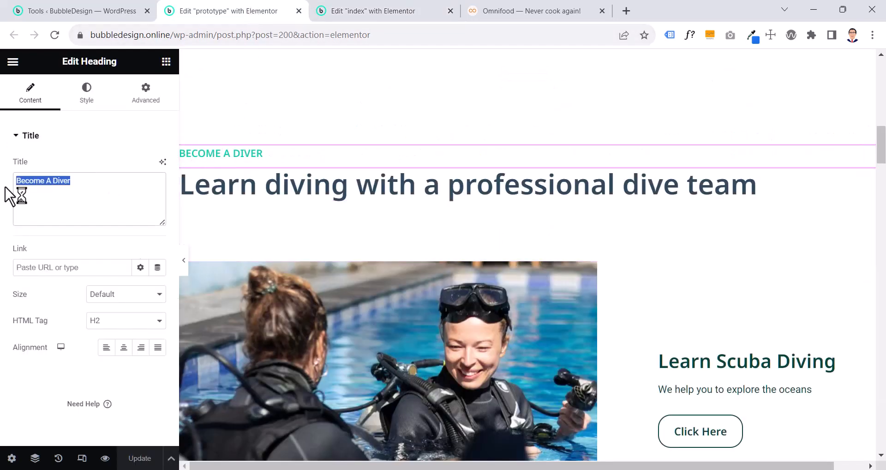
pyautogui.click(331, 14)
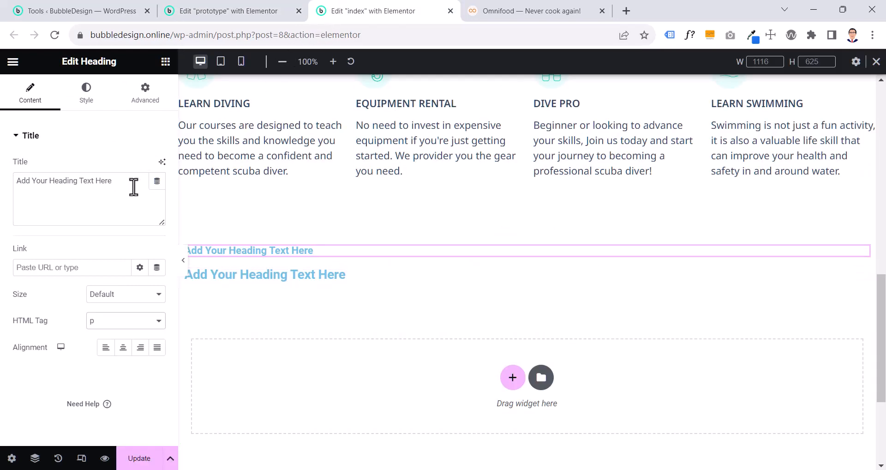
pyautogui.moveTo(134, 187); pyautogui.dragTo(6, 194)
pyautogui.hotkey('ctrl', 'v')
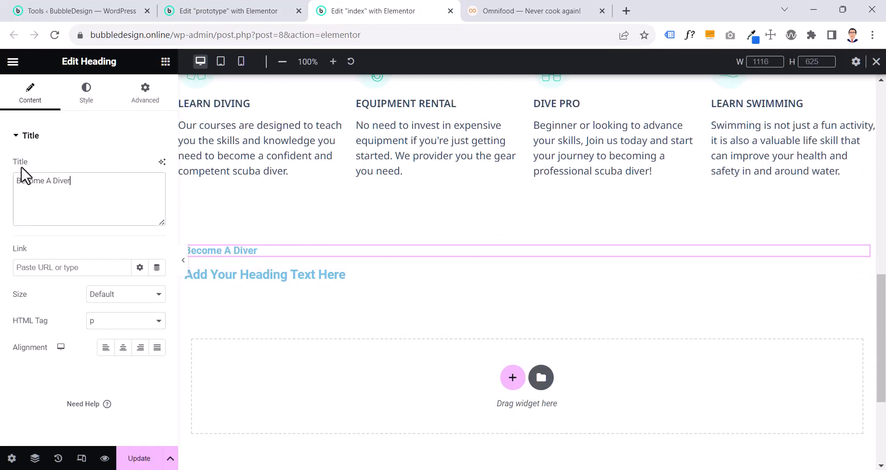
# Copy the title "Learn diving with a professional dive team" from the prototype into the lower heading on the index page
pyautogui.click(229, 10)
pyautogui.click(250, 194)
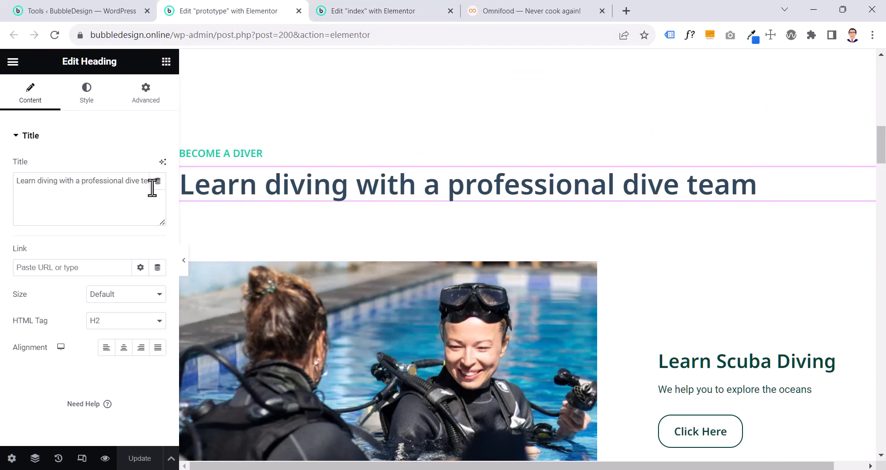
pyautogui.tripleClick(86, 184)
pyautogui.hotkey('ctrl', 'c')
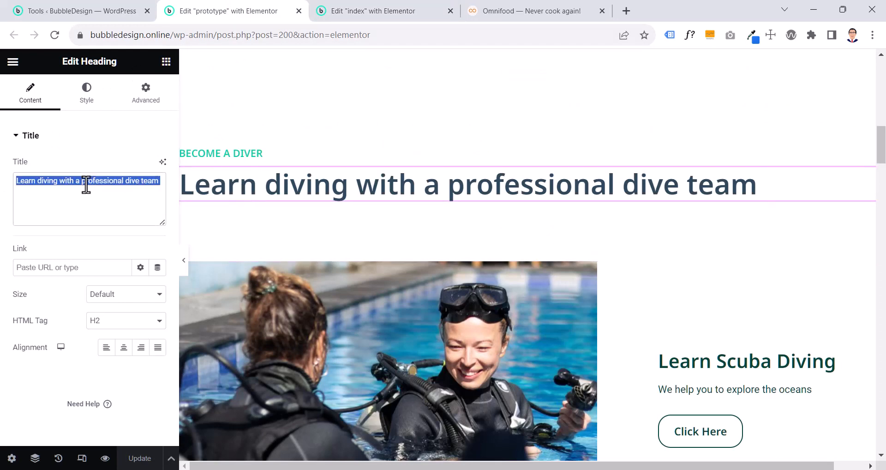
pyautogui.click(366, 14)
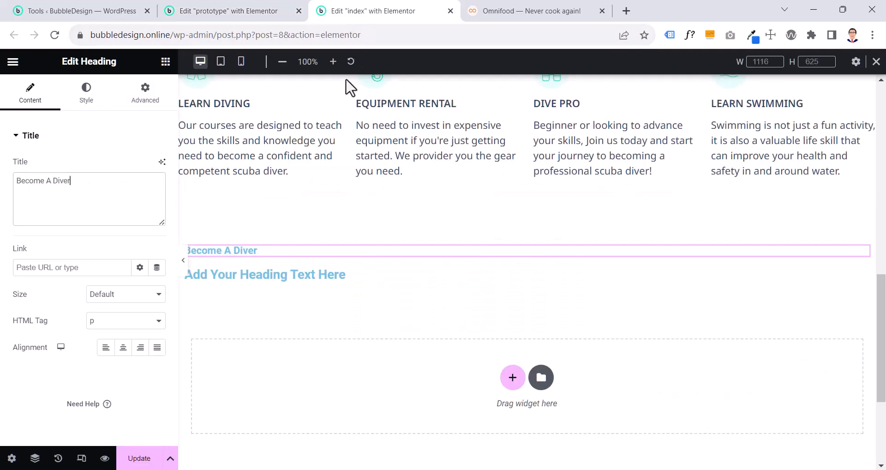
pyautogui.click(300, 276)
pyautogui.moveTo(112, 181); pyautogui.dragTo(18, 179)
pyautogui.hotkey('ctrl', 'v')
# Examine the text color and typography settings of the prototype's "Learn diving with a professional dive team" heading
pyautogui.click(215, 11)
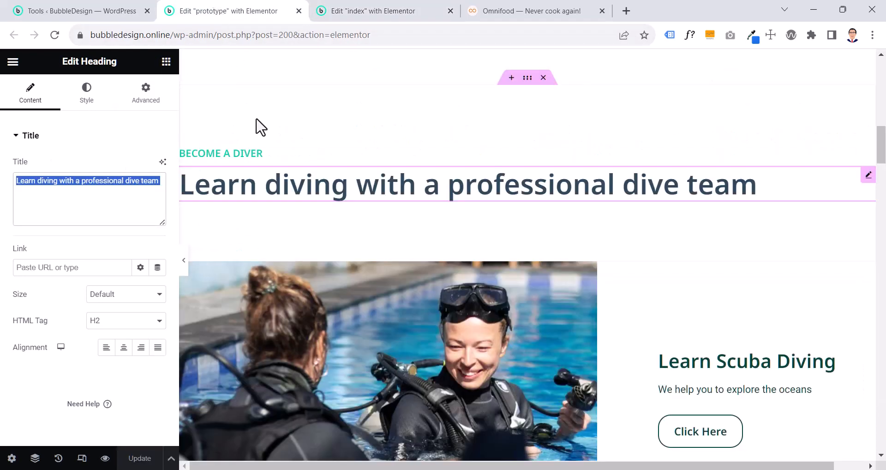
pyautogui.scroll(7, 293, 217)
pyautogui.scroll(4, 293, 217)
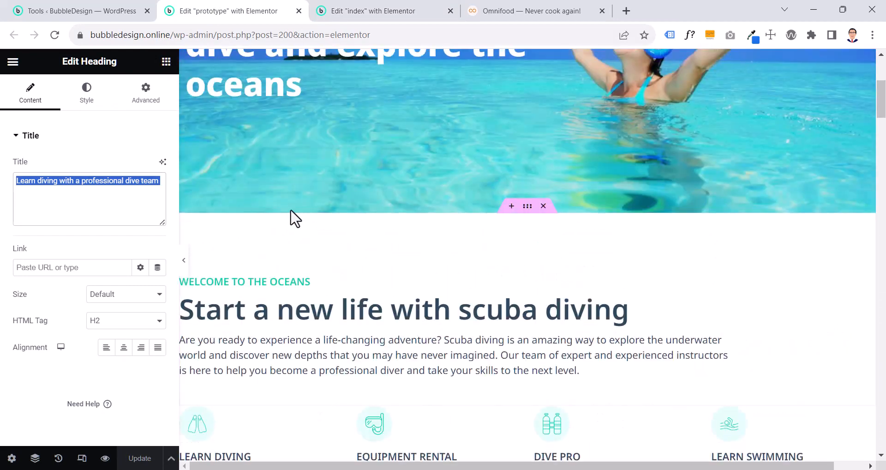
pyautogui.scroll(-8, 293, 217)
pyautogui.scroll(-3, 293, 217)
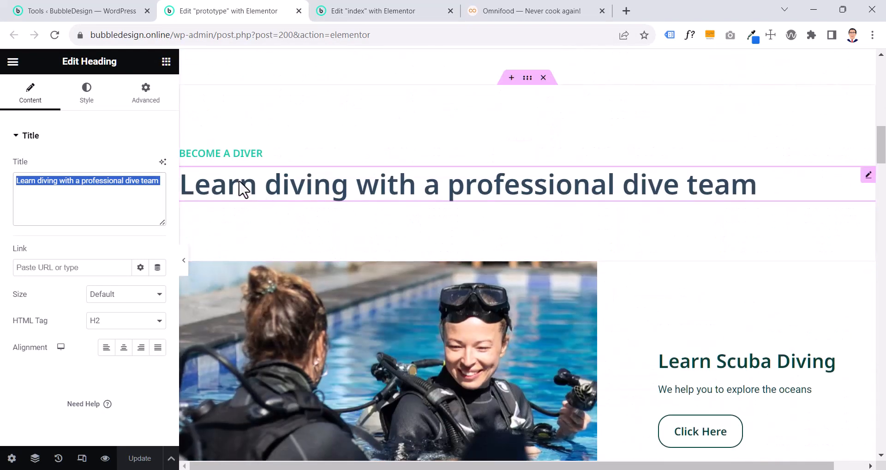
pyautogui.click(87, 96)
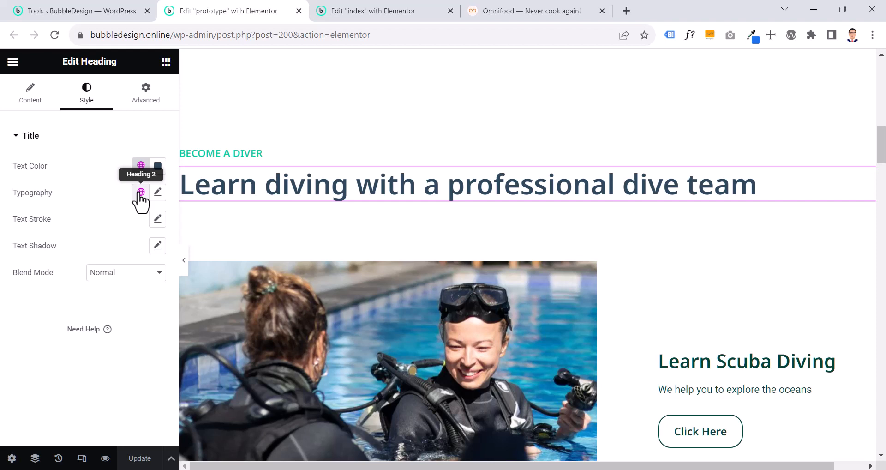
pyautogui.click(158, 191)
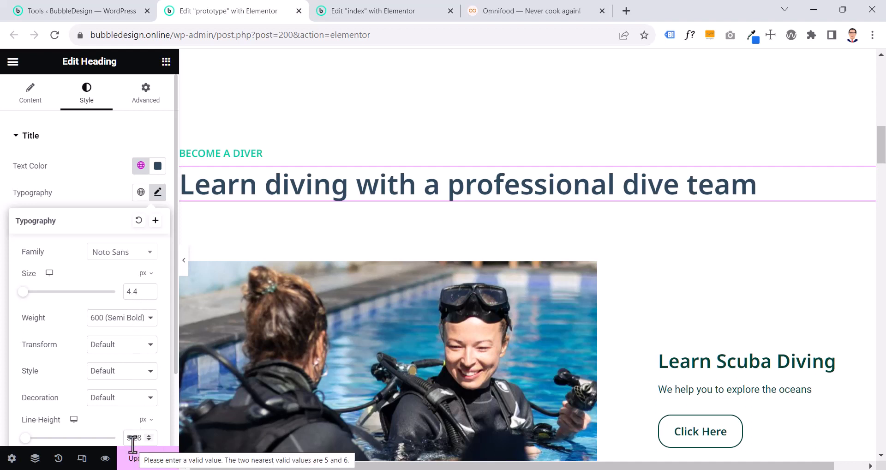
pyautogui.click(109, 183)
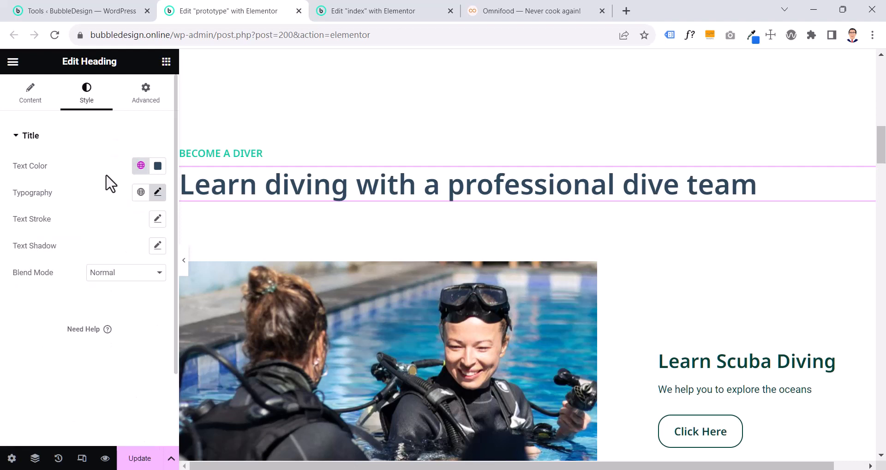
# Copy the prototype's "Become a diver" heading and paste its style onto the upper heading on the index page
pyautogui.rightClick(271, 158)
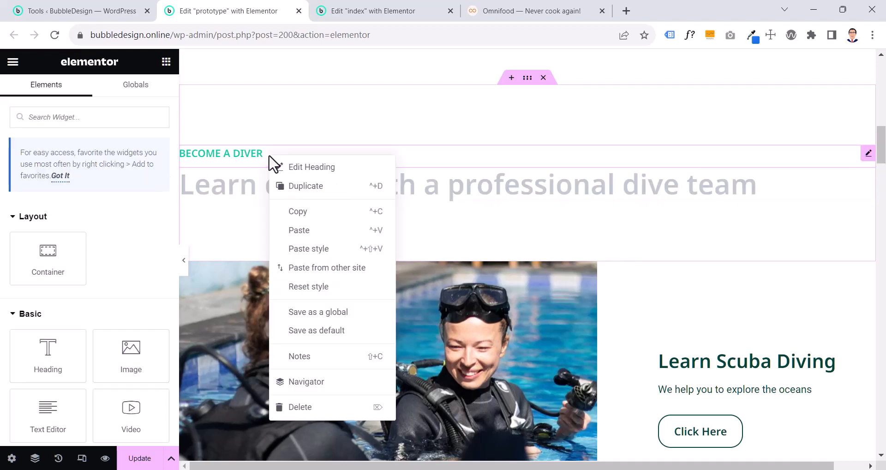
pyautogui.click(301, 212)
pyautogui.click(361, 11)
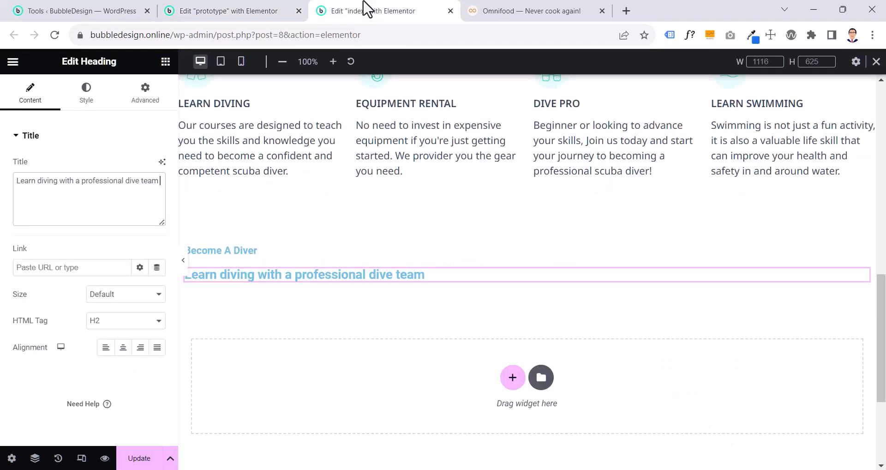
pyautogui.rightClick(234, 254)
pyautogui.click(279, 306)
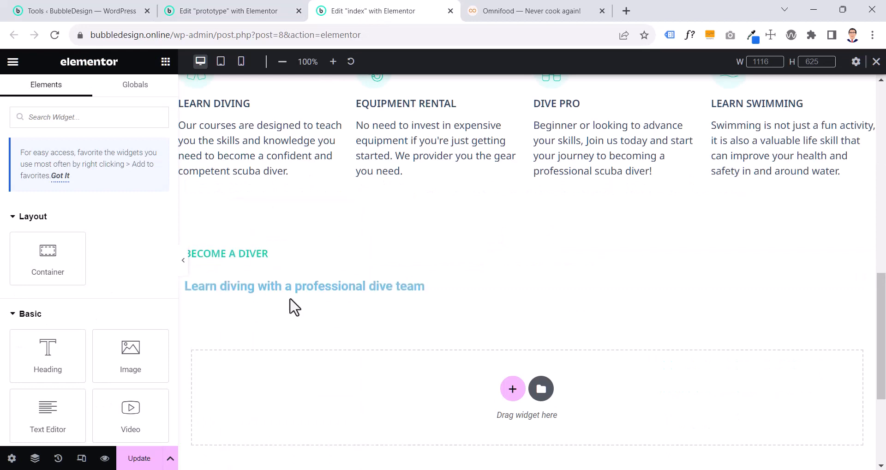
# Copy the prototype's "Learn diving with a professional dive team" heading and paste its style onto the lower heading on the index page
pyautogui.click(243, 11)
pyautogui.click(251, 198)
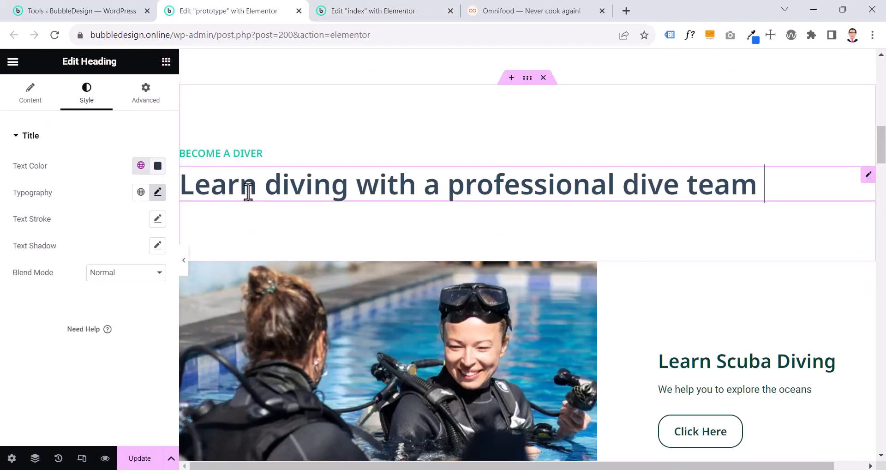
pyautogui.rightClick(250, 193)
pyautogui.click(295, 245)
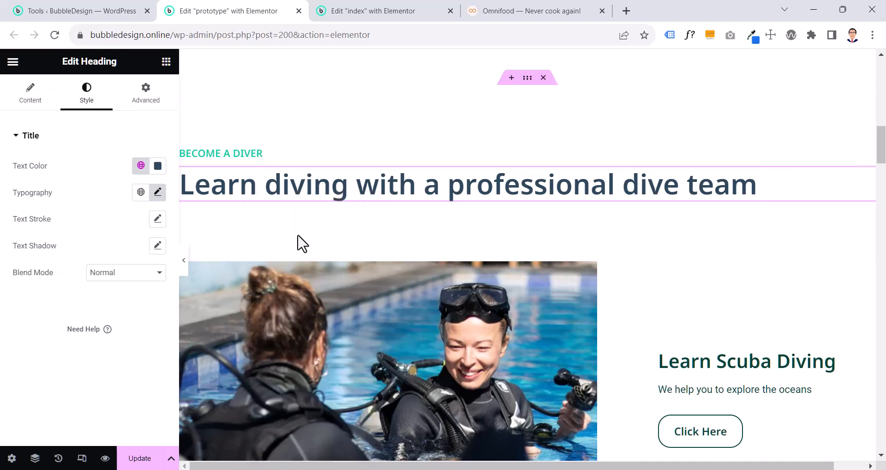
pyautogui.click(369, 10)
pyautogui.rightClick(306, 290)
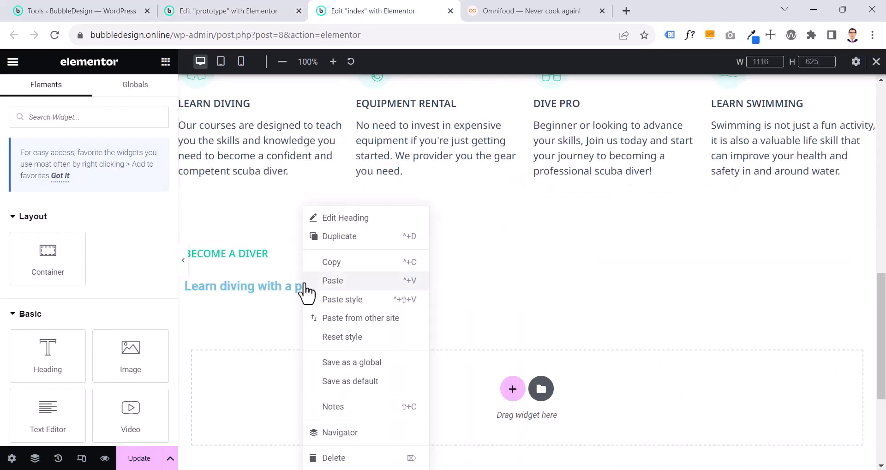
pyautogui.click(325, 300)
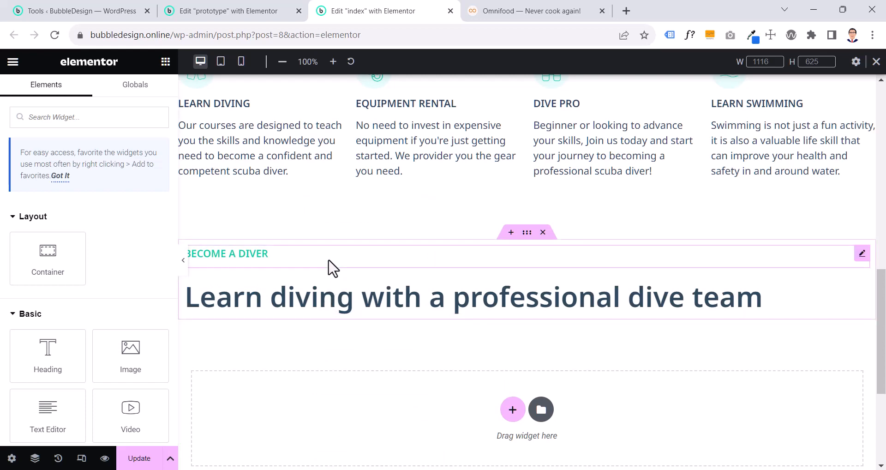
# Compare the "Become a diver" section's spacing on both pages and examine the margin and padding of the prototype's container
pyautogui.scroll(8, 295, 287)
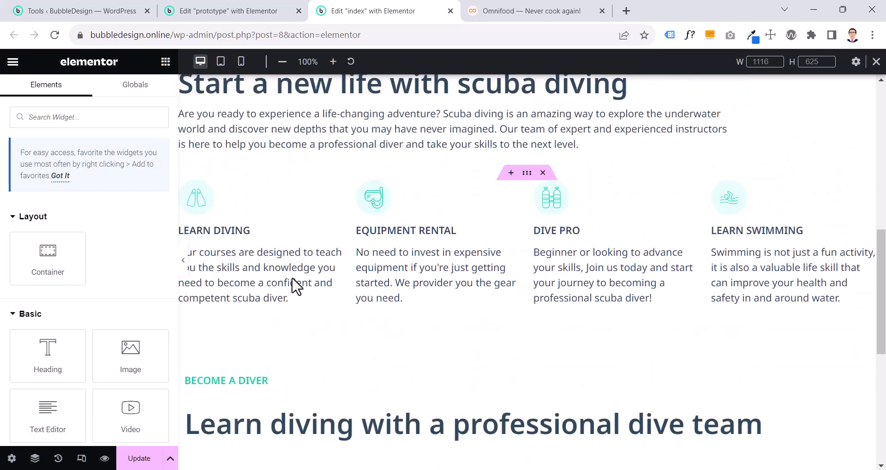
pyautogui.scroll(-3, 295, 287)
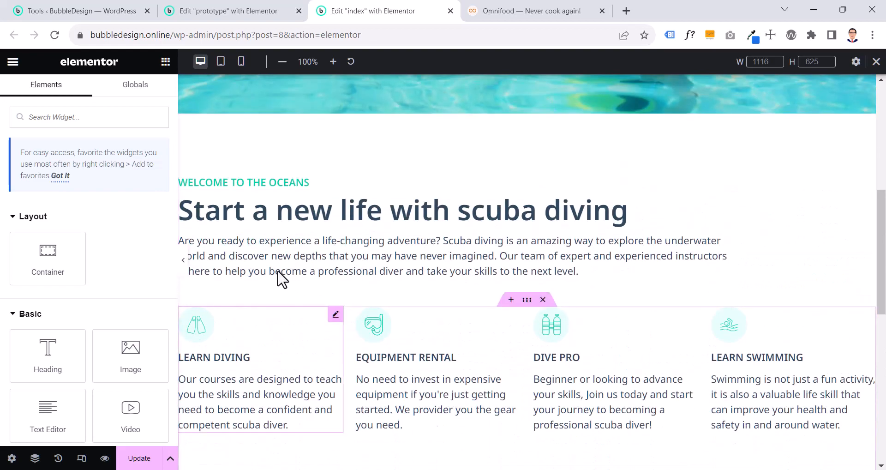
pyautogui.scroll(-4, 282, 279)
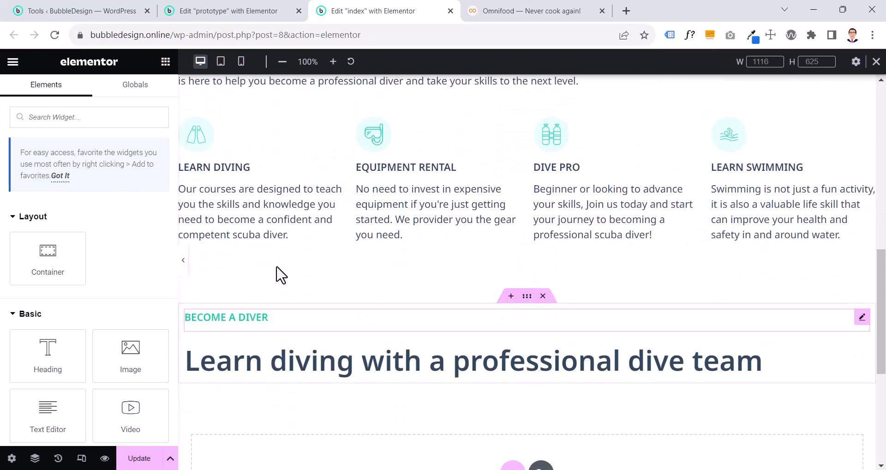
pyautogui.click(208, 14)
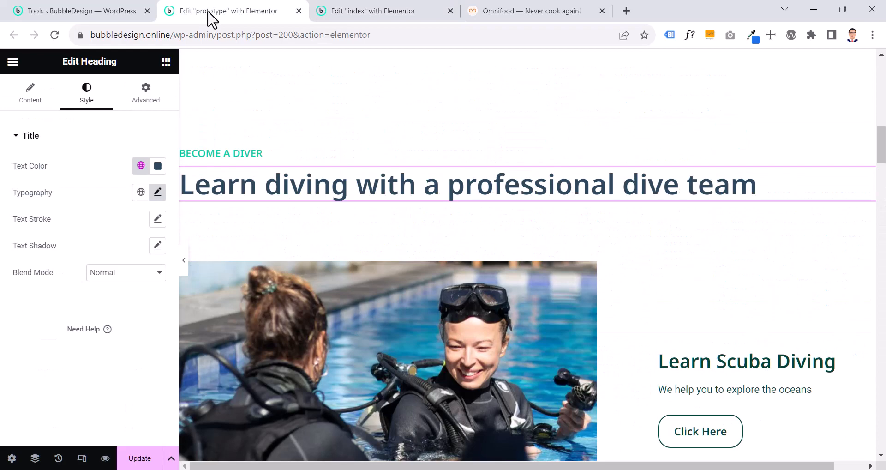
pyautogui.click(442, 5)
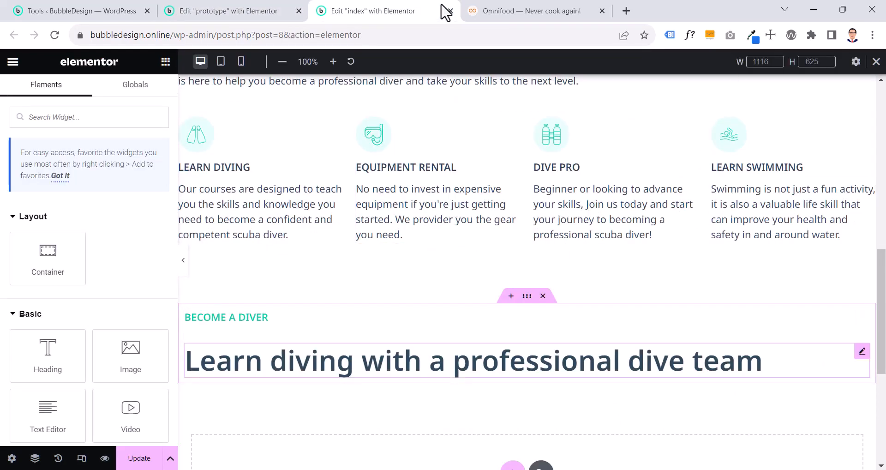
pyautogui.click(236, 9)
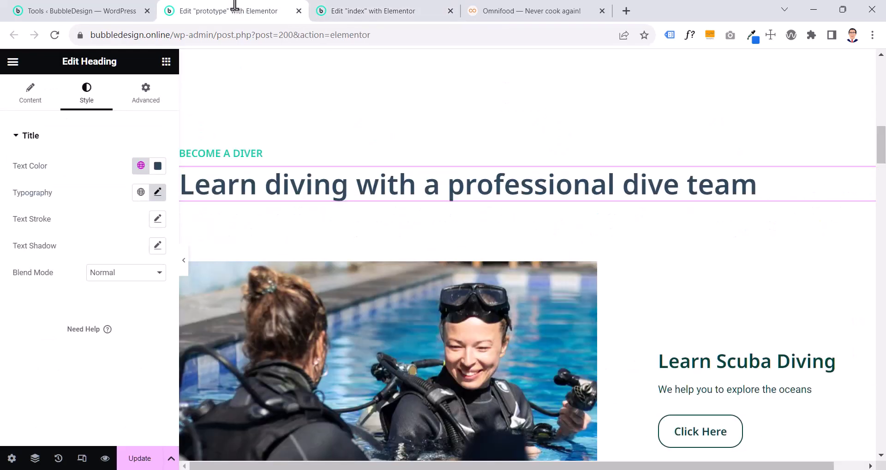
pyautogui.click(528, 79)
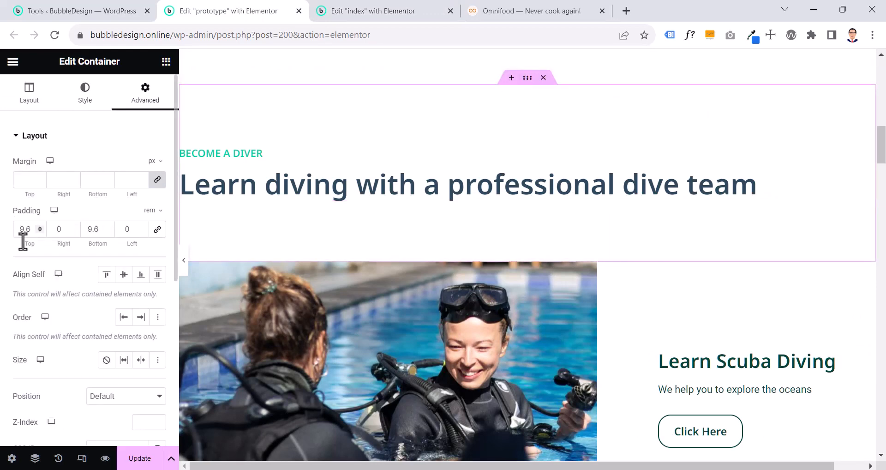
pyautogui.click(399, 13)
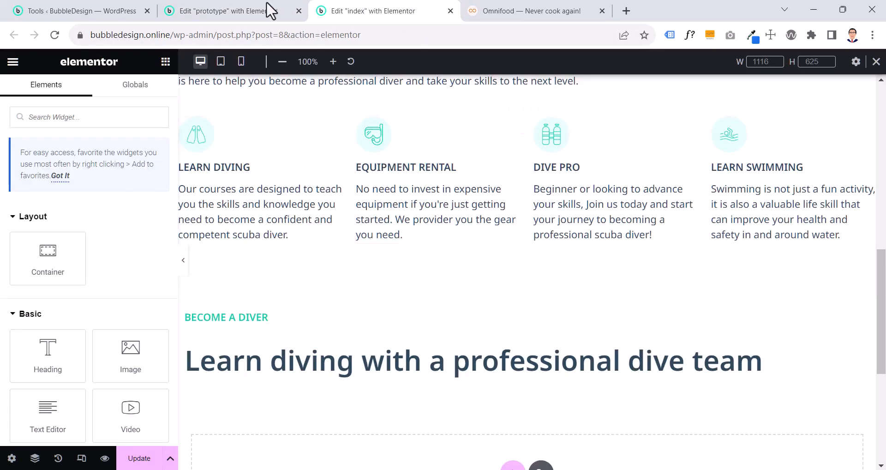
pyautogui.click(176, 8)
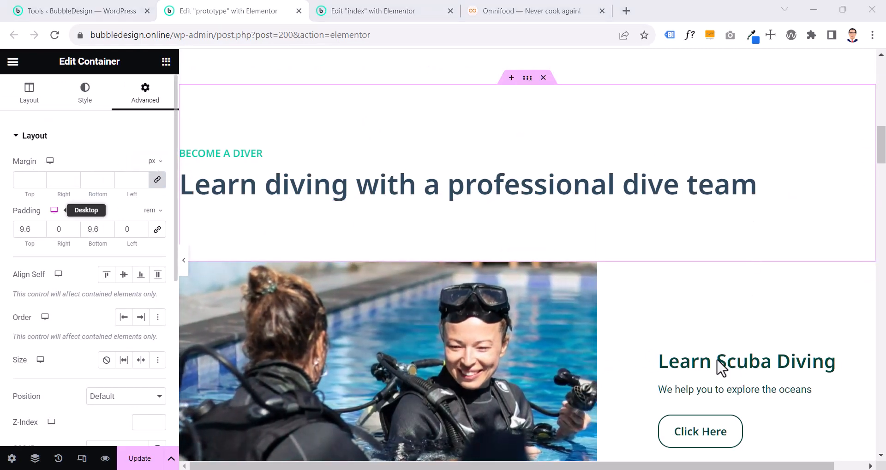
# Set the boxed content width of the prototype's "Become a diver" container to 114 rem
pyautogui.click(33, 99)
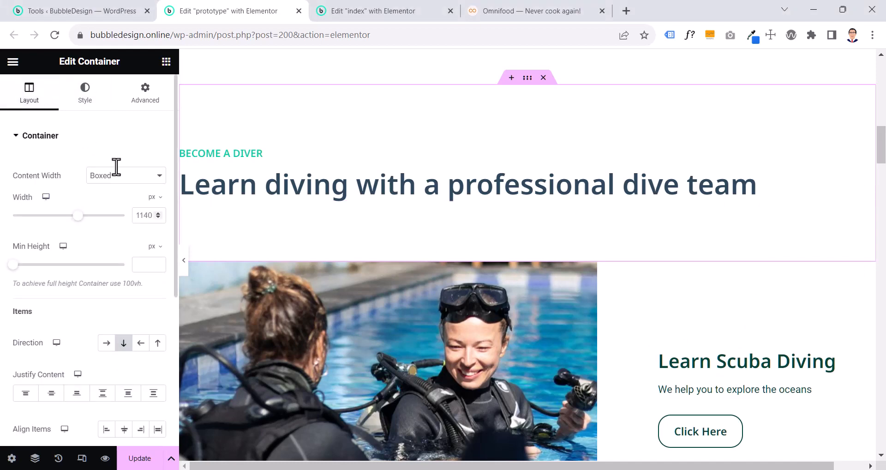
pyautogui.click(155, 203)
pyautogui.click(150, 254)
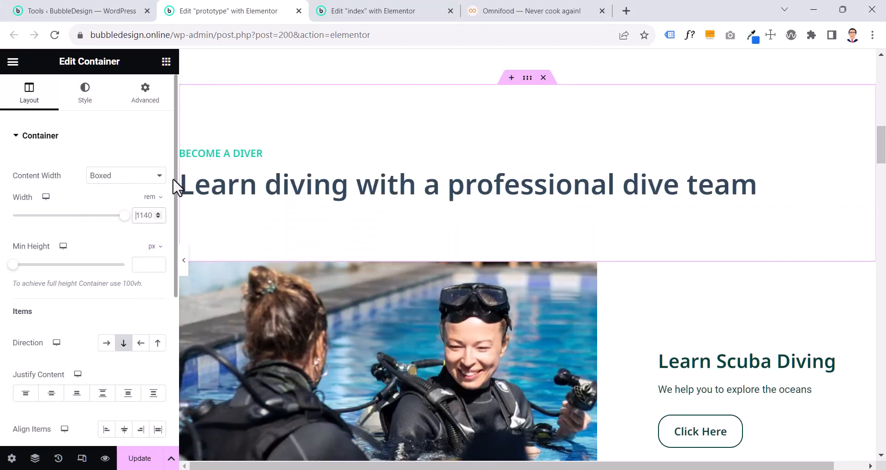
pyautogui.write('114')
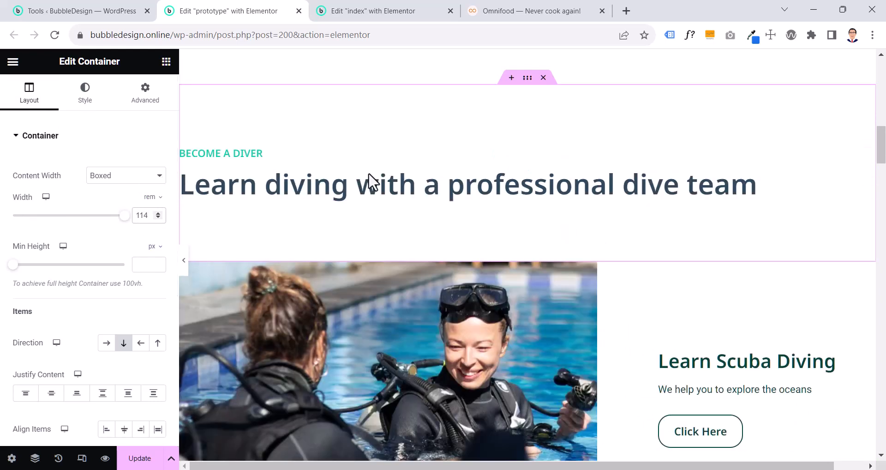
# Copy the prototype's "Become a diver" container and paste its style onto the matching heading container on the index page
pyautogui.rightClick(530, 80)
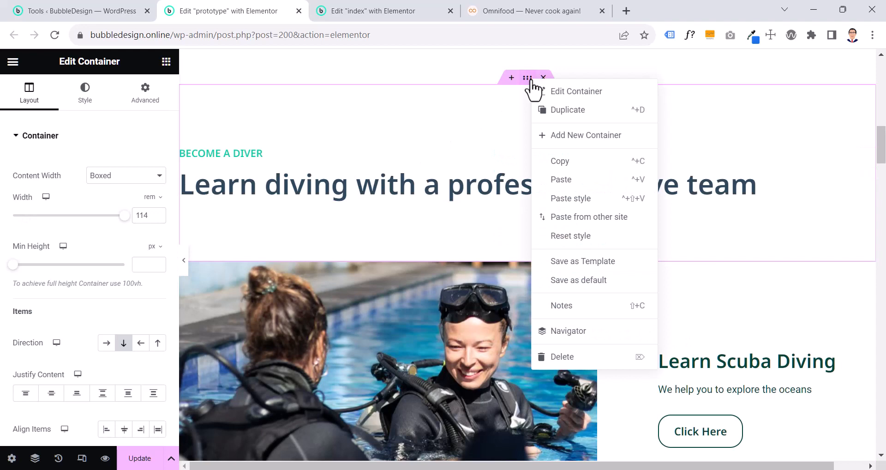
pyautogui.click(544, 162)
pyautogui.click(369, 9)
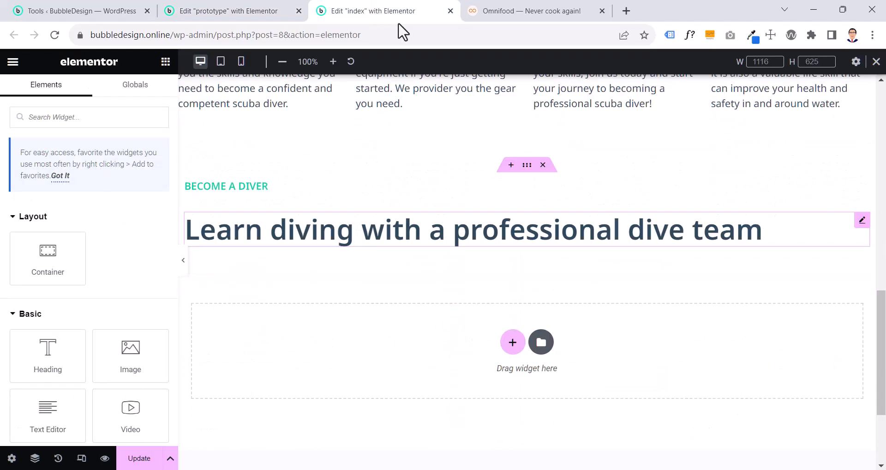
pyautogui.scroll(-1, 517, 100)
pyautogui.rightClick(526, 105)
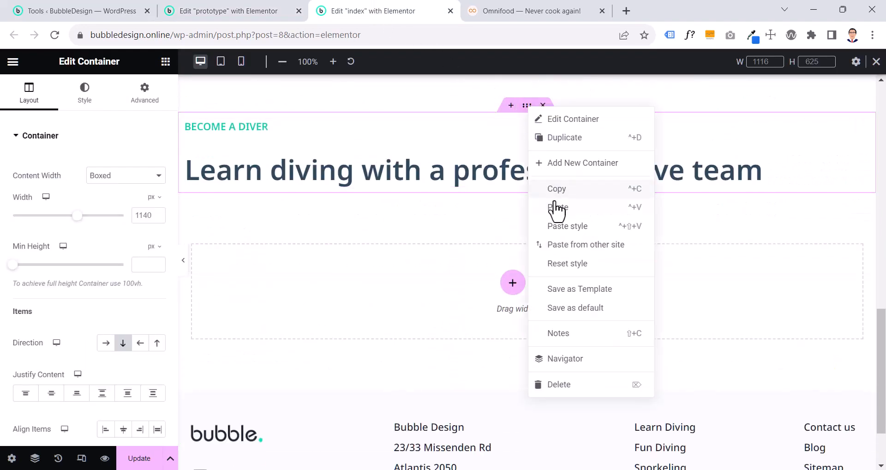
pyautogui.click(562, 226)
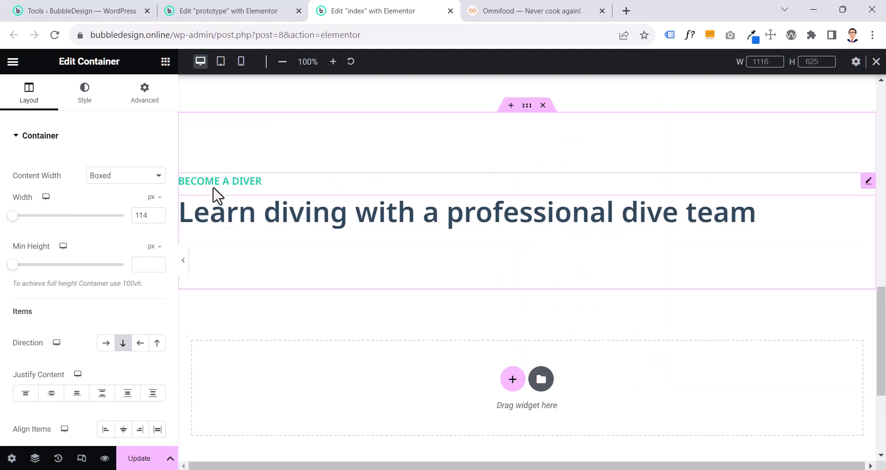
# Try a 29 px gap in the prototype's "Become a diver" container, set it back to 0, and compare both pages
pyautogui.click(210, 12)
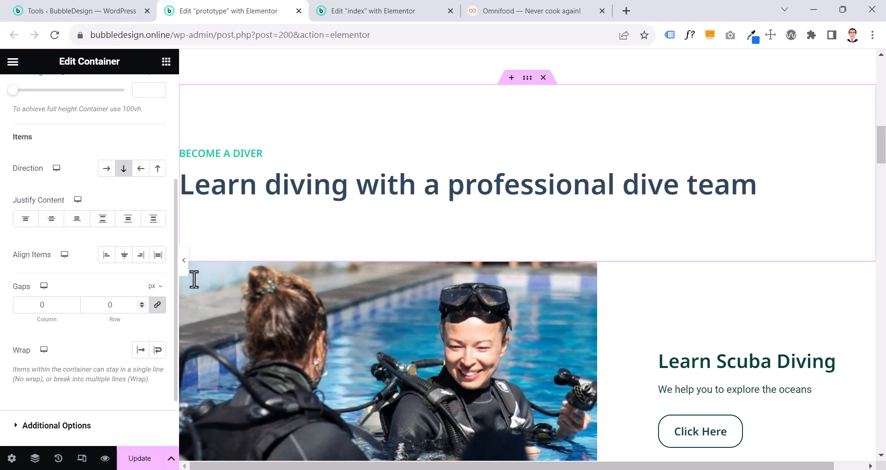
pyautogui.click(142, 303)
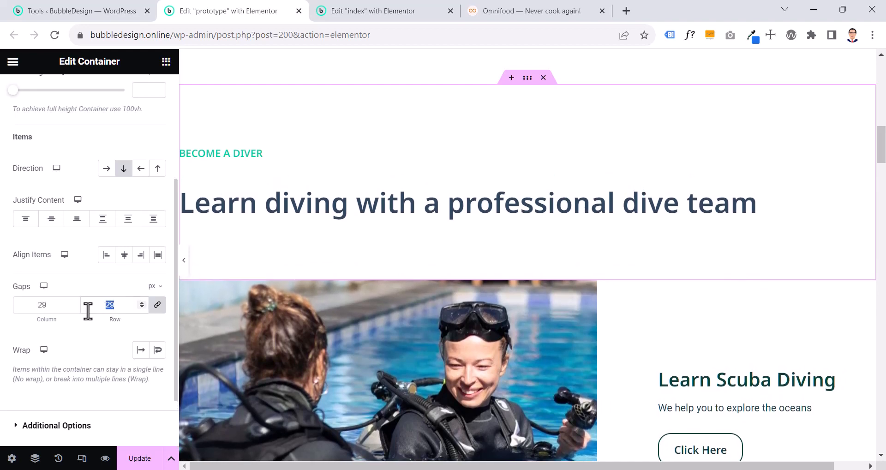
pyautogui.write('0')
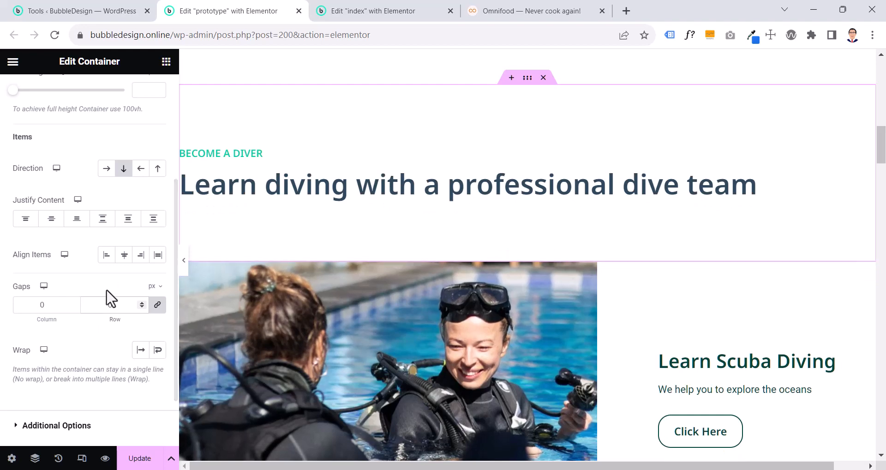
pyautogui.click(356, 13)
pyautogui.click(229, 17)
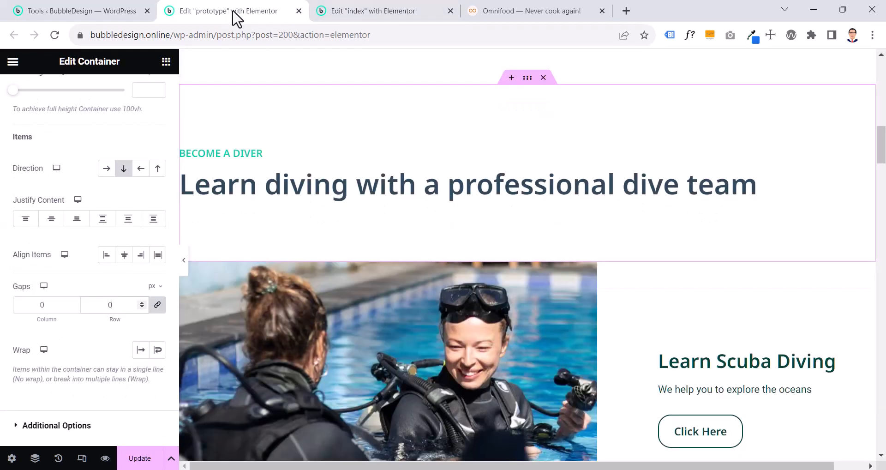
pyautogui.click(356, 15)
pyautogui.click(239, 17)
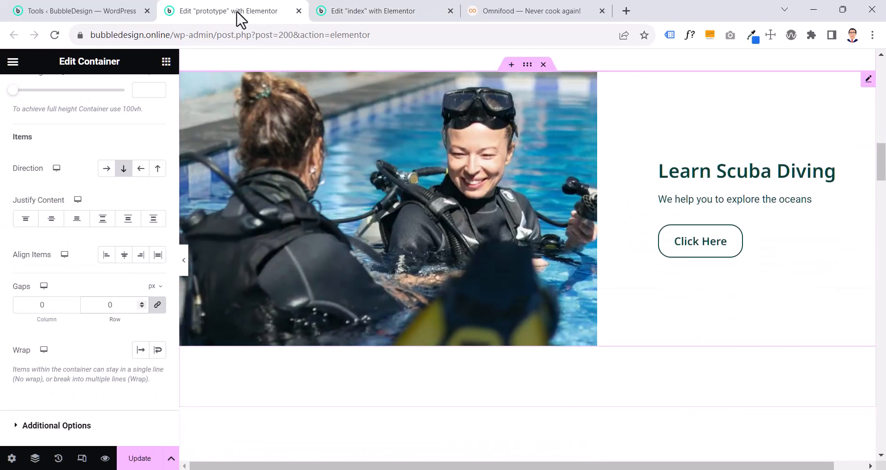
# Add a row-direction container below the "Learn diving with a professional dive team" heading on the index page
pyautogui.click(380, 18)
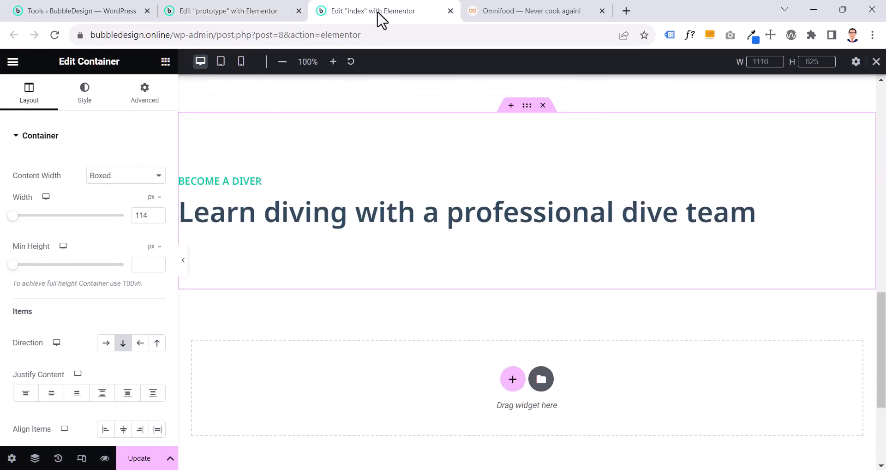
pyautogui.scroll(-3, 498, 229)
pyautogui.click(512, 258)
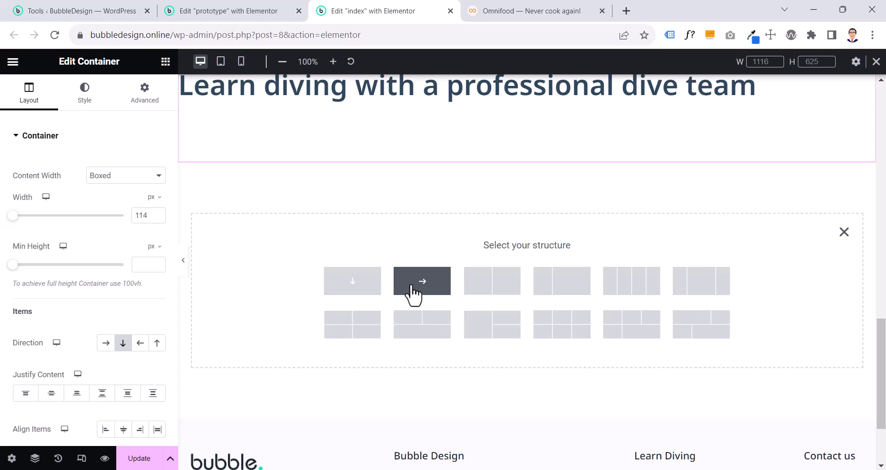
pyautogui.click(413, 290)
# Find the Call to Action widget and place it in the new empty row container
pyautogui.click(165, 63)
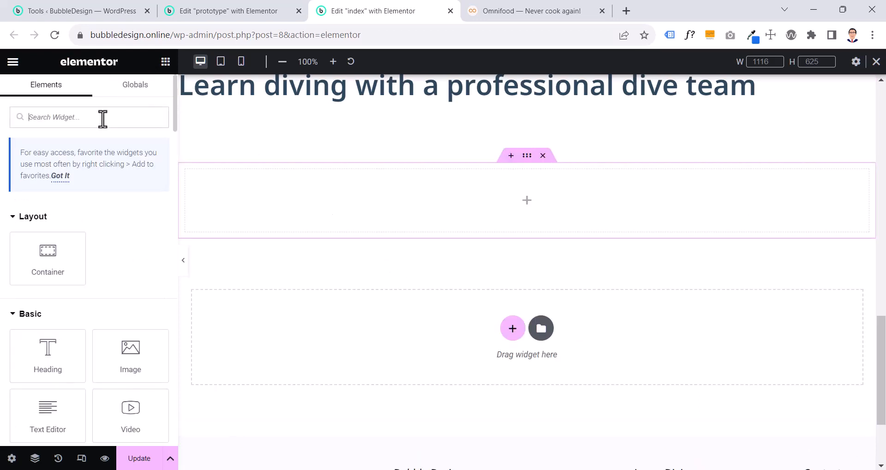
pyautogui.write('call')
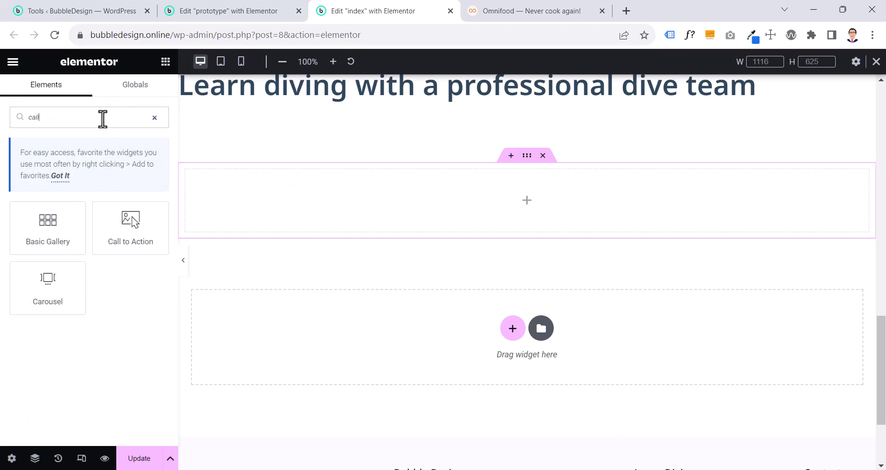
pyautogui.moveTo(131, 227); pyautogui.dragTo(439, 217)
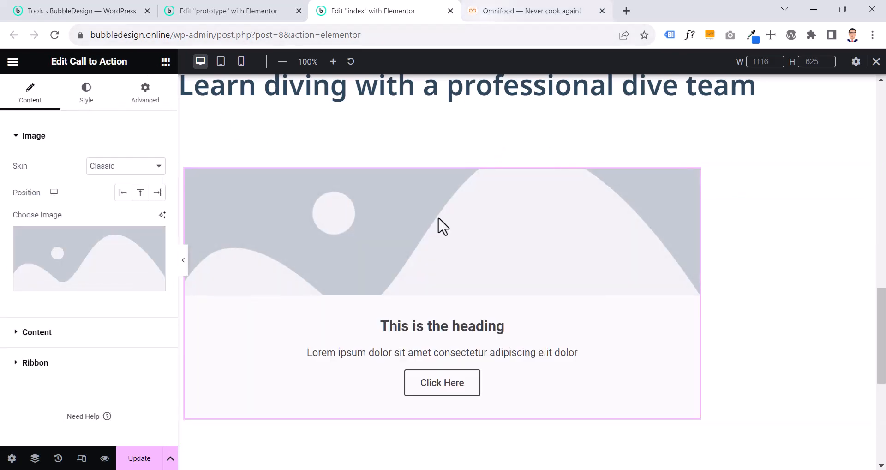
# Open the prototype's "Learn Scuba Diving" Call to Action for editing and examine its image skin, position and size settings
pyautogui.click(237, 10)
pyautogui.click(368, 154)
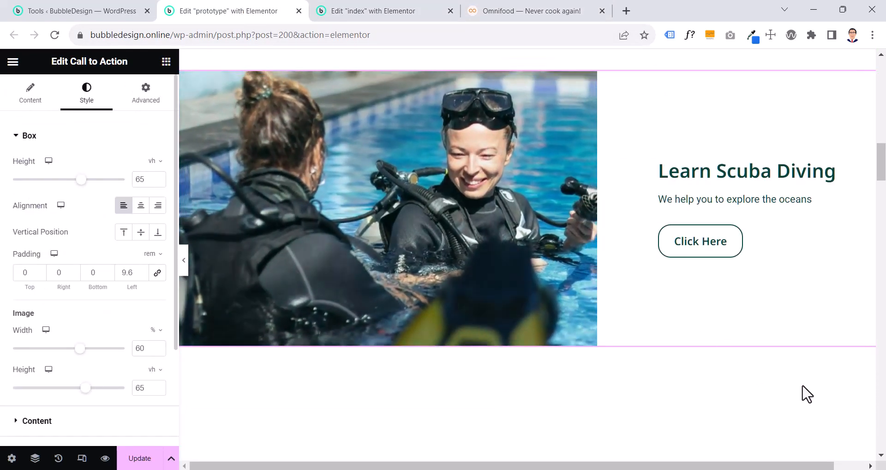
pyautogui.scroll(2, 805, 393)
pyautogui.moveTo(861, 165)
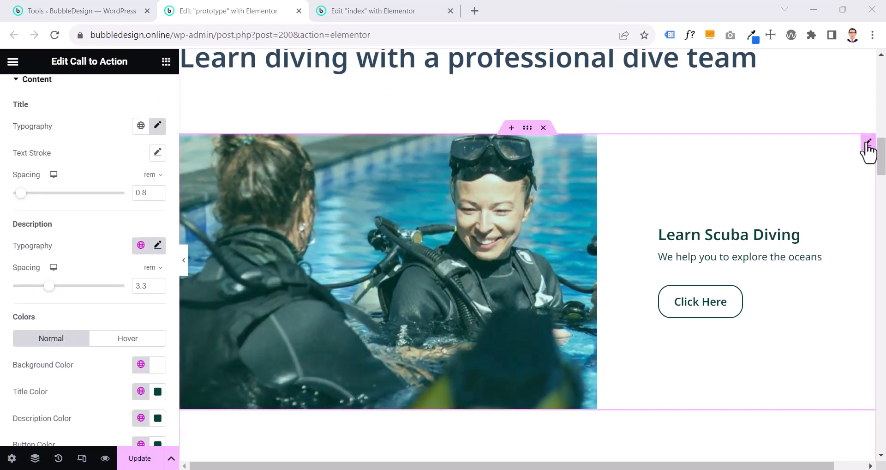
pyautogui.click(868, 143)
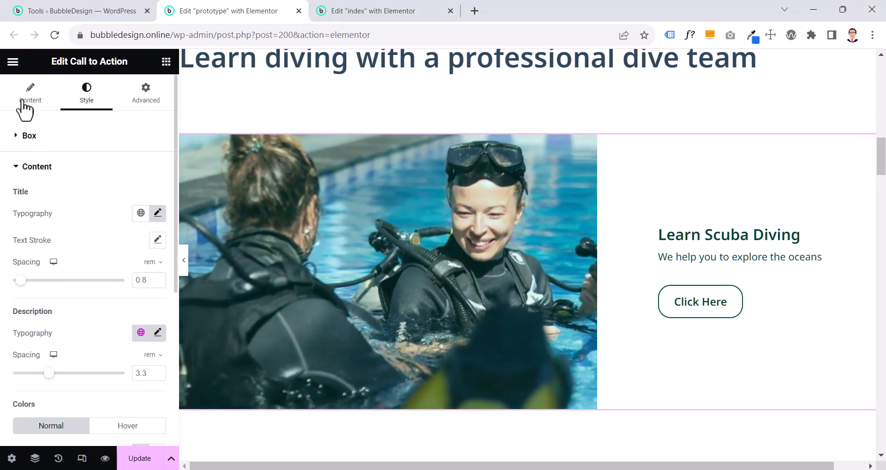
pyautogui.click(24, 103)
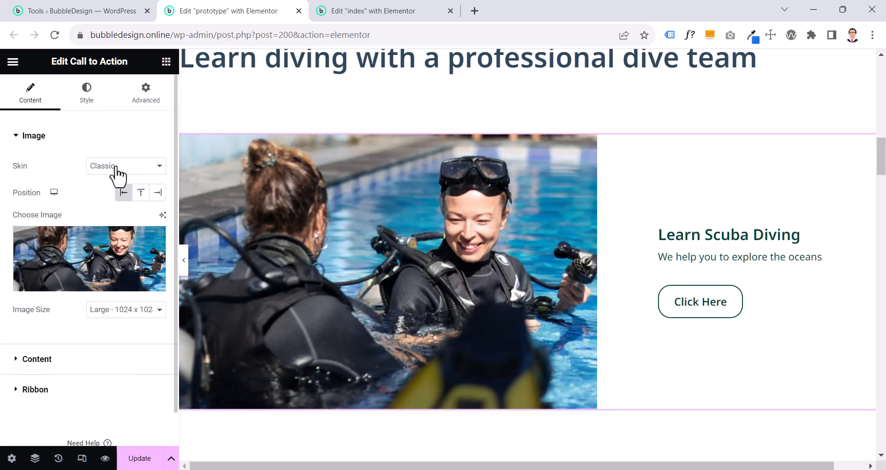
pyautogui.click(84, 100)
pyautogui.click(43, 106)
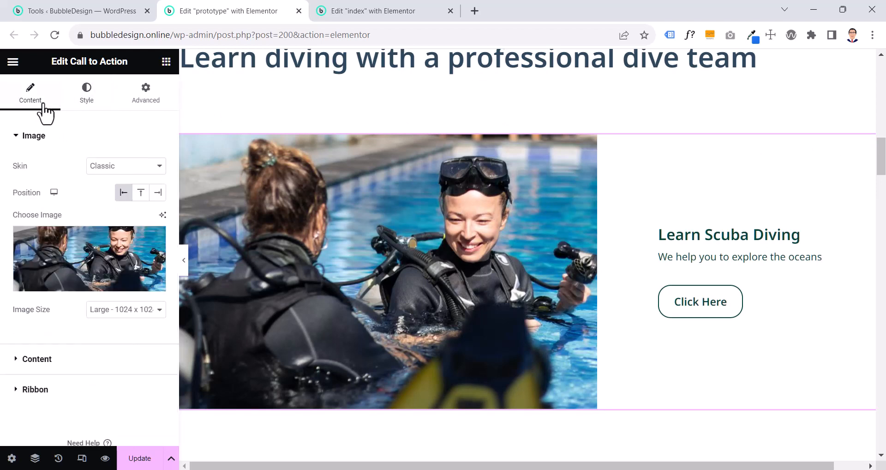
# Try the Cover skin on the prototype's Call to Action, and switch it back to Classic
pyautogui.click(103, 173)
pyautogui.click(102, 184)
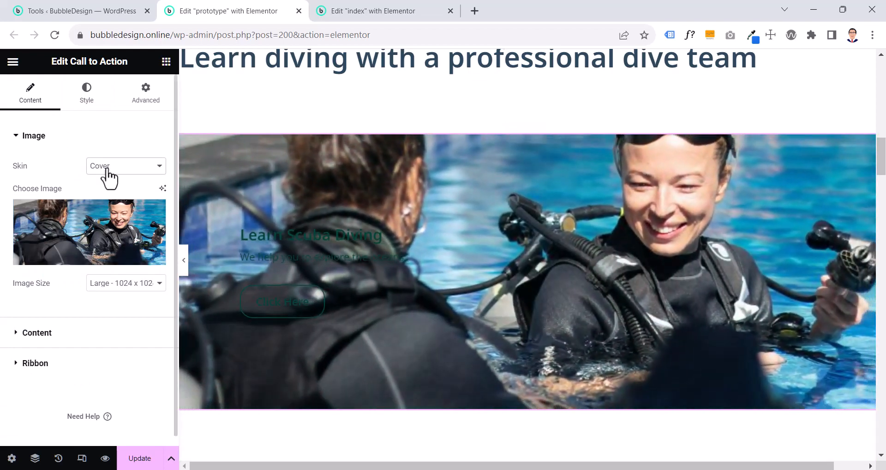
pyautogui.click(107, 171)
pyautogui.click(108, 179)
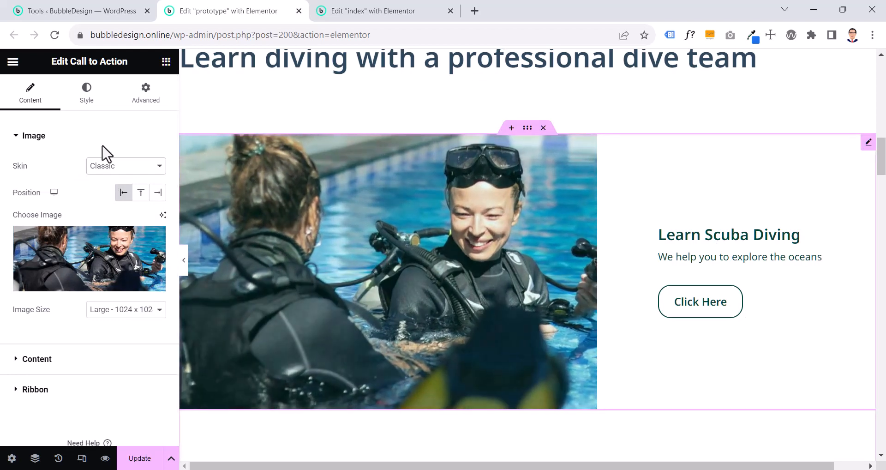
# Examine the box and image style settings of the prototype's Call to Action and its layout across the full page width
pyautogui.click(88, 97)
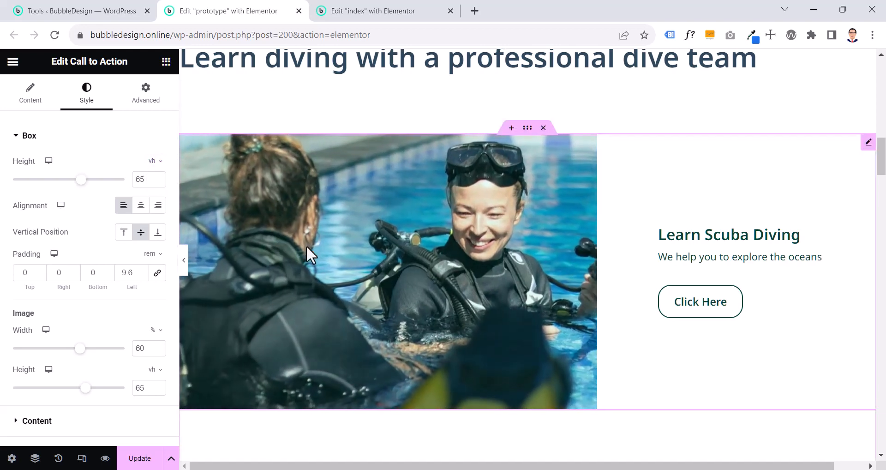
pyautogui.scroll(-3, 312, 248)
pyautogui.scroll(1, 313, 249)
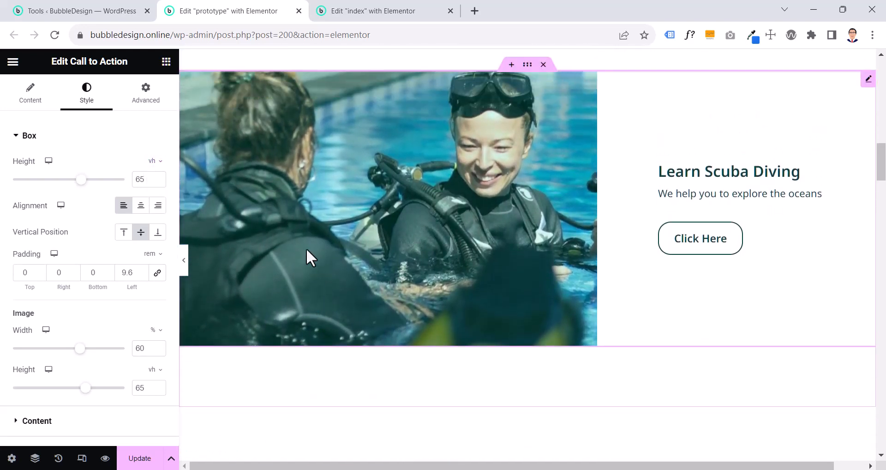
pyautogui.click(185, 261)
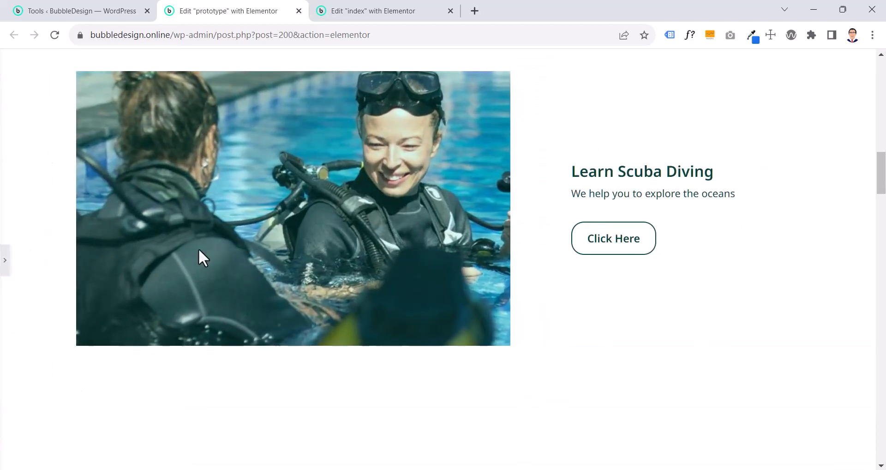
pyautogui.scroll(-1, 321, 139)
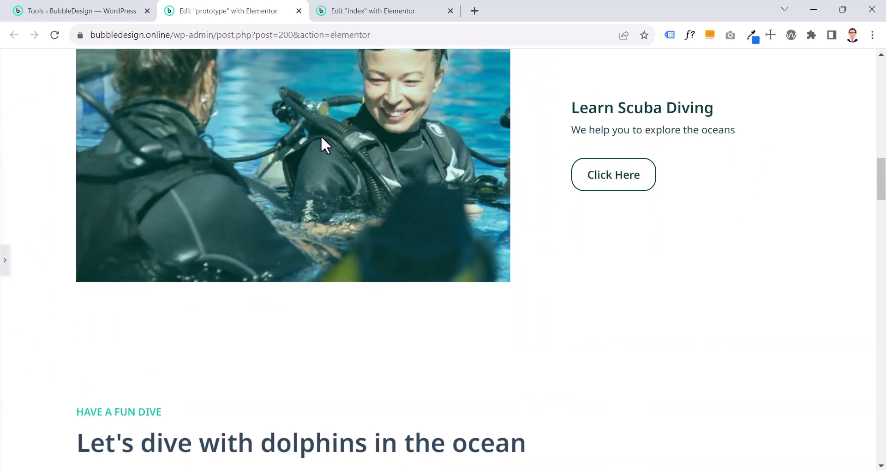
pyautogui.scroll(1, 884, 183)
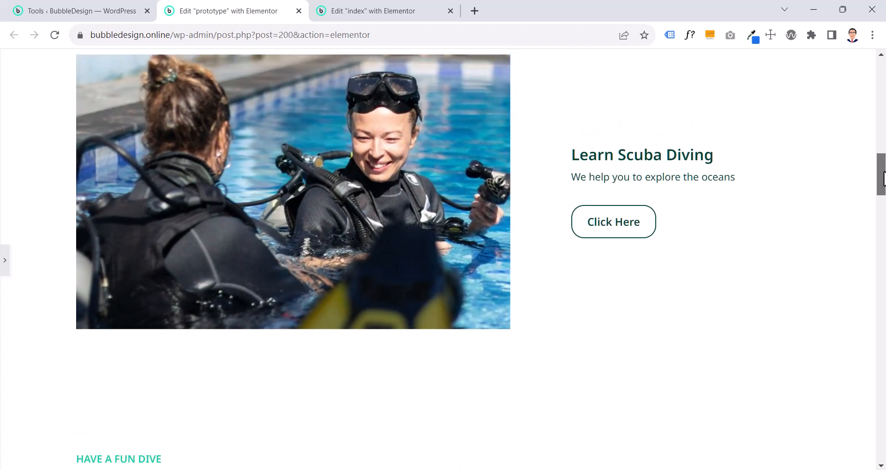
pyautogui.click(6, 272)
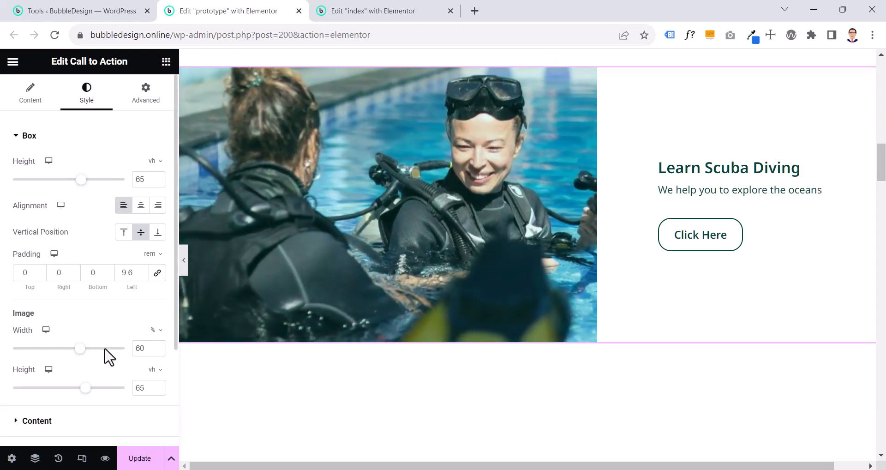
pyautogui.scroll(-3, 107, 358)
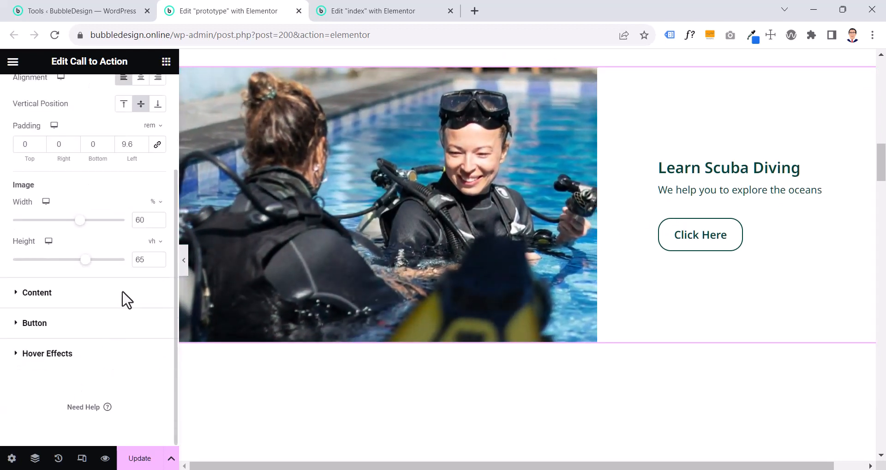
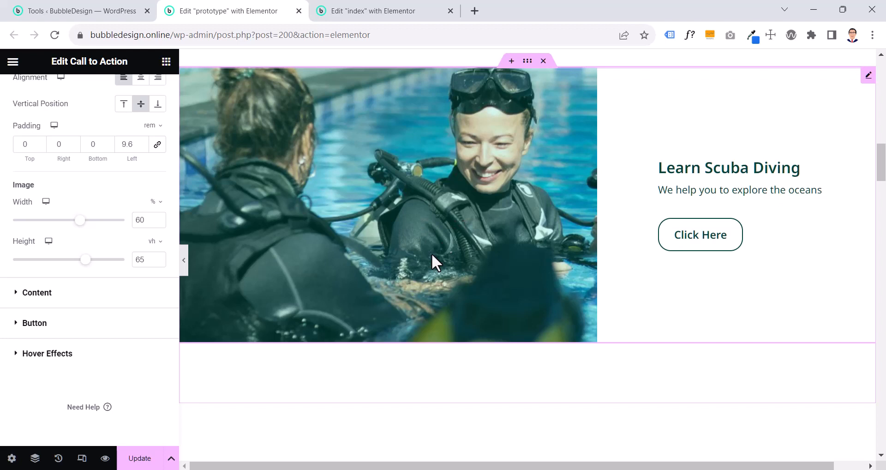
# Apply the CTA Title global font to the title of the prototype's Call to Action
pyautogui.click(46, 298)
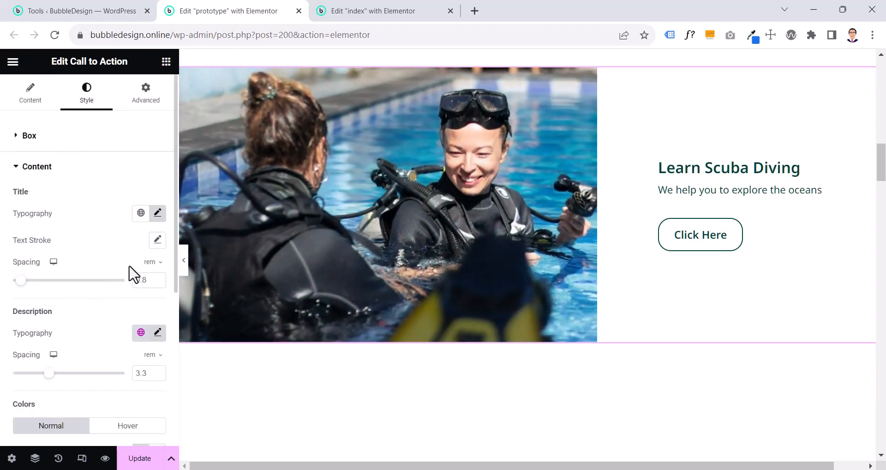
pyautogui.click(140, 217)
pyautogui.click(140, 221)
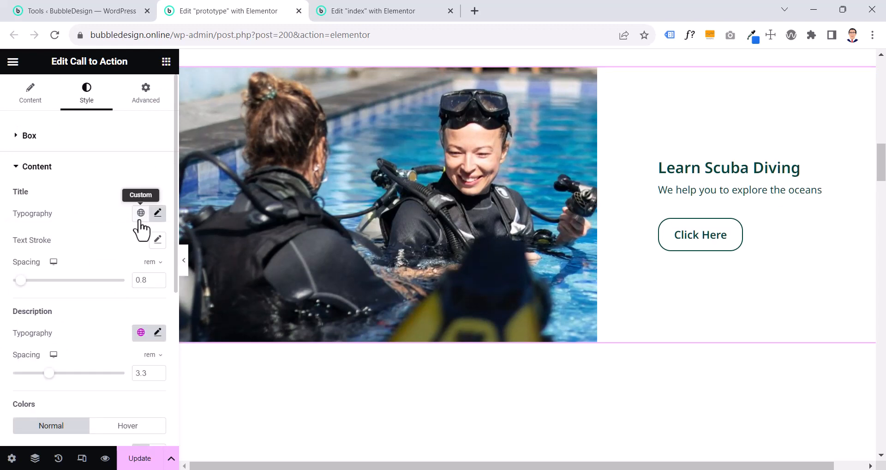
pyautogui.click(157, 213)
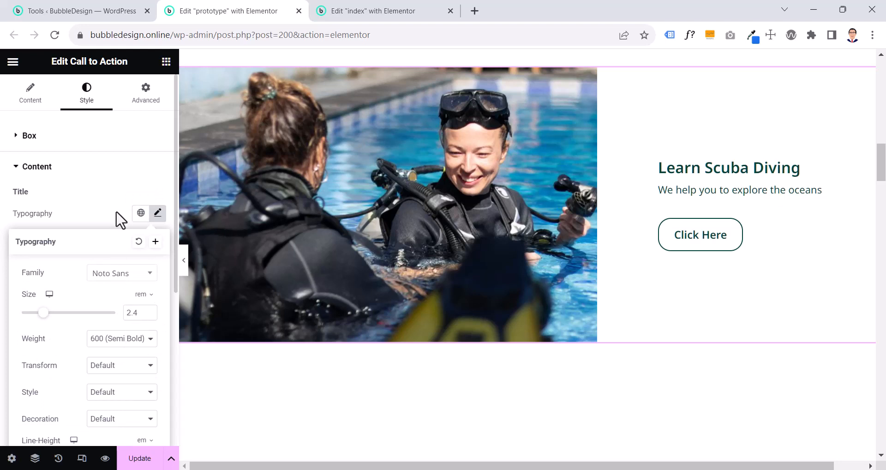
pyautogui.click(141, 213)
pyautogui.scroll(-5, 97, 378)
pyautogui.scroll(-2, 92, 391)
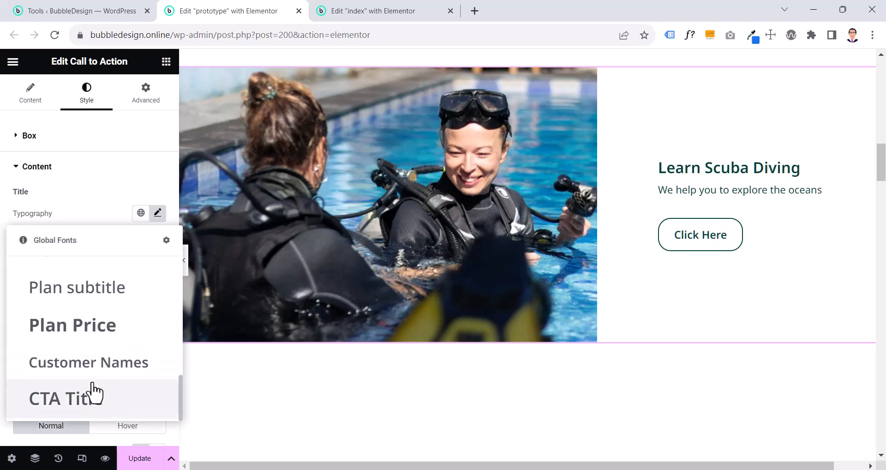
pyautogui.click(67, 407)
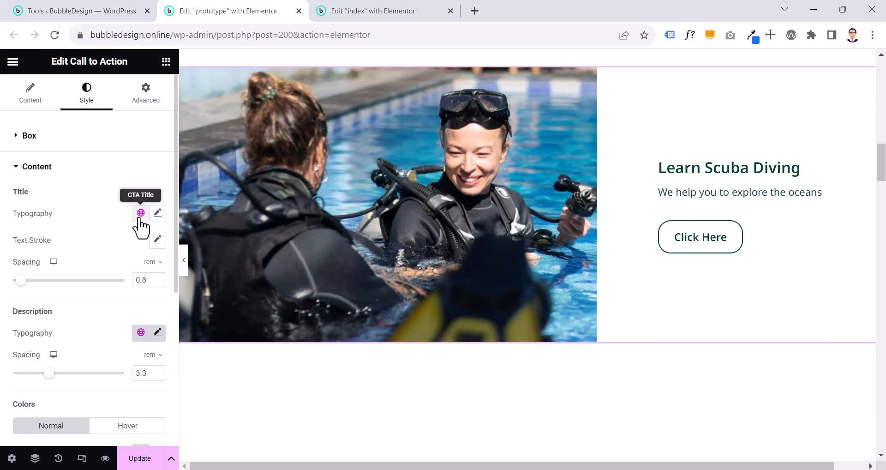
# Try larger description spacings on the prototype's Call to Action, and settle on 3.2 rem
pyautogui.scroll(-4, 132, 279)
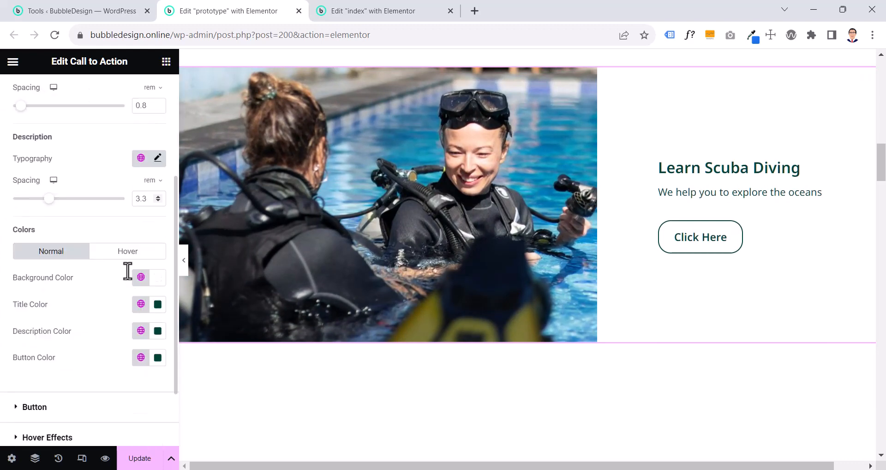
pyautogui.scroll(4, 131, 279)
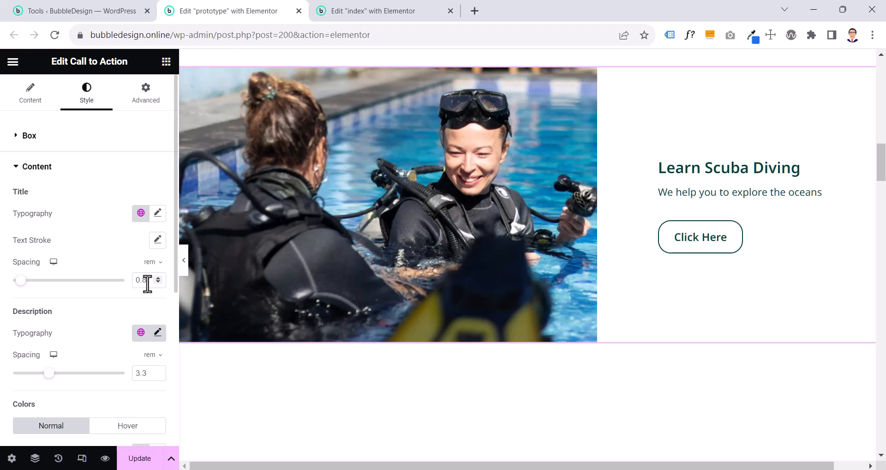
pyautogui.scroll(-2, 82, 282)
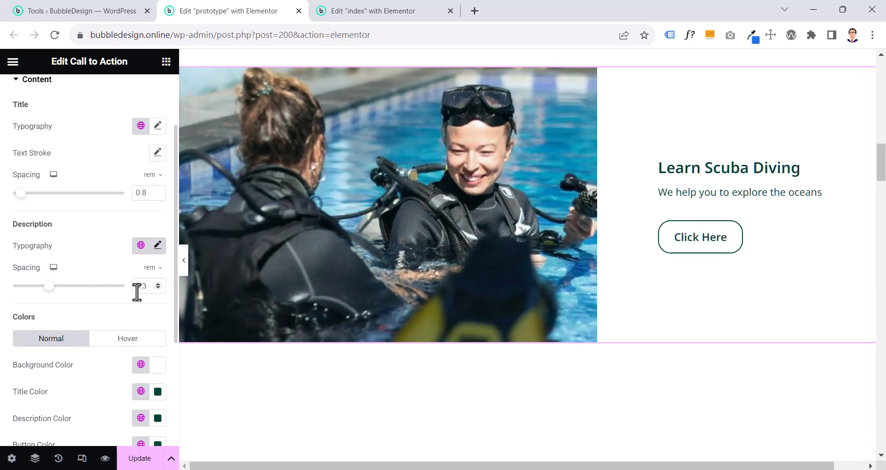
pyautogui.click(157, 284)
pyautogui.click(158, 283)
pyautogui.click(157, 283)
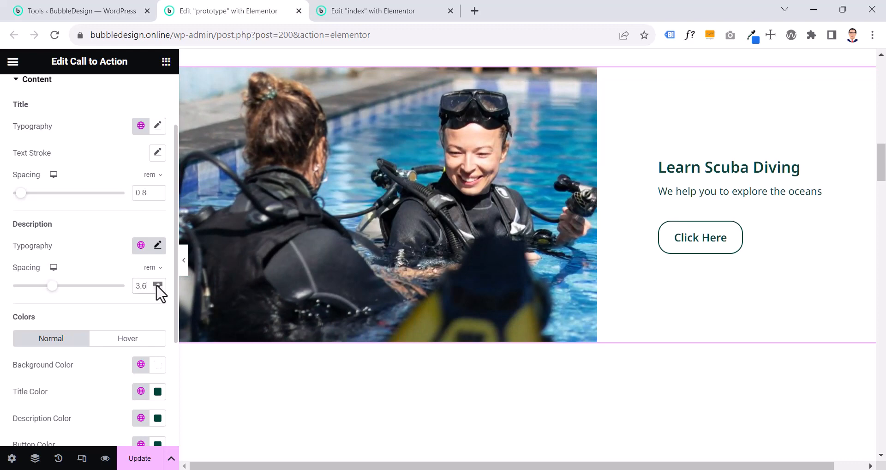
pyautogui.click(158, 284)
pyautogui.click(157, 283)
pyautogui.click(157, 283)
pyautogui.moveTo(145, 286); pyautogui.dragTo(134, 295)
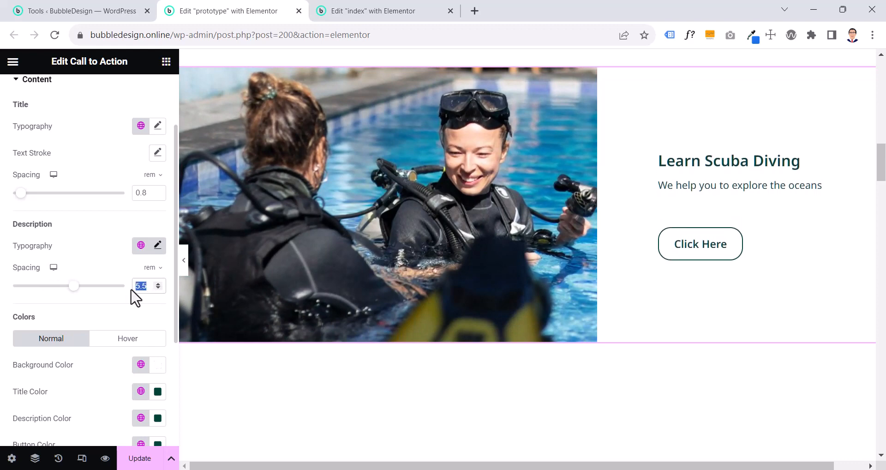
pyautogui.write('3.3')
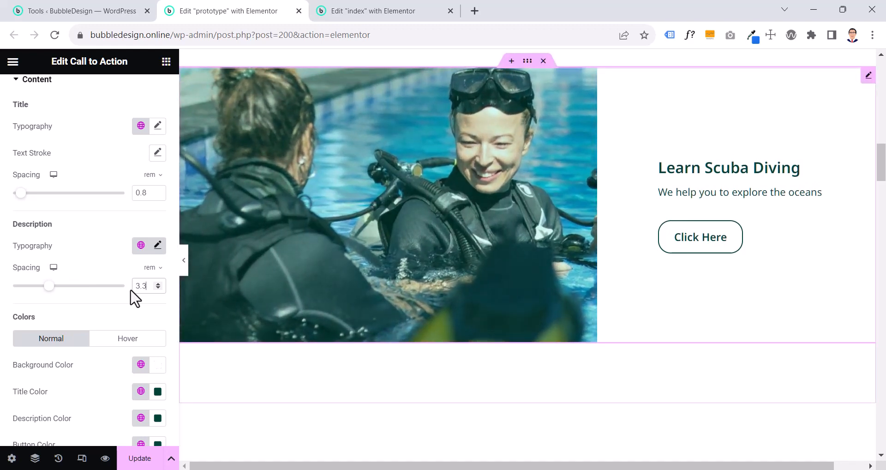
pyautogui.click(157, 287)
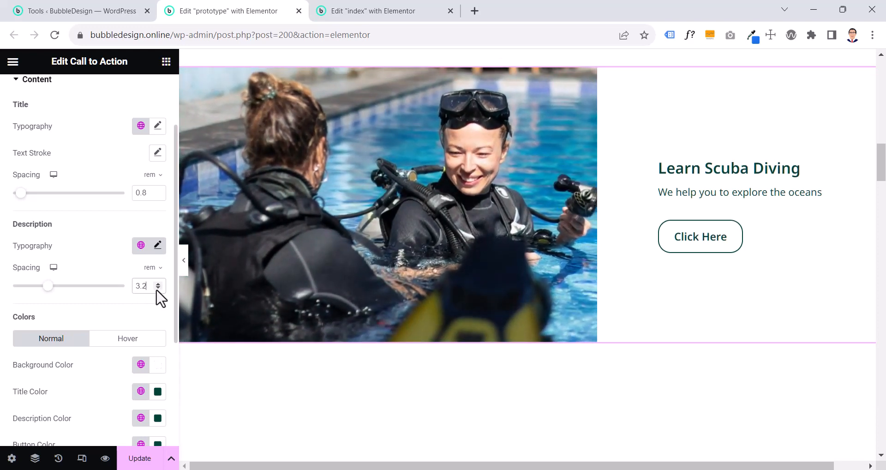
# Try the Bold and Headings global color on the Call to Action's title, description and button
pyautogui.scroll(-2, 160, 297)
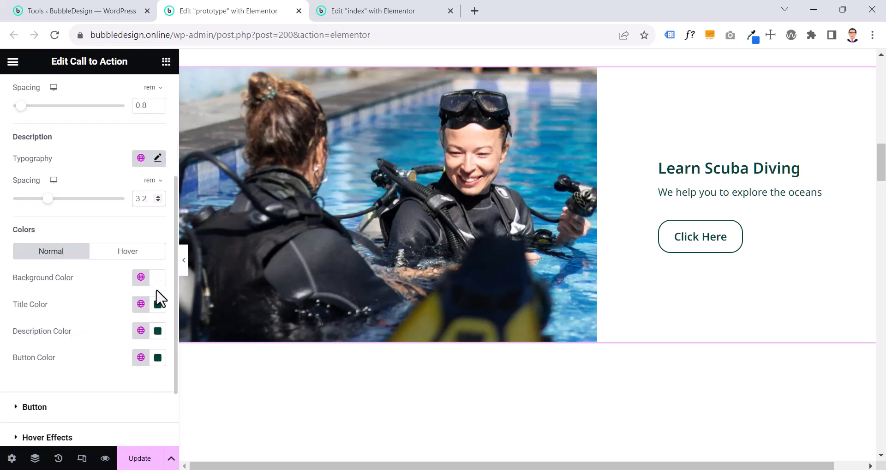
pyautogui.click(138, 304)
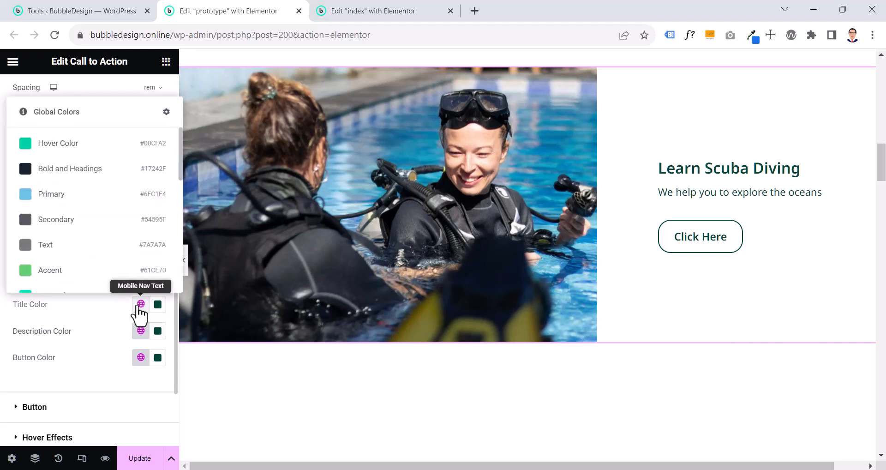
pyautogui.click(75, 171)
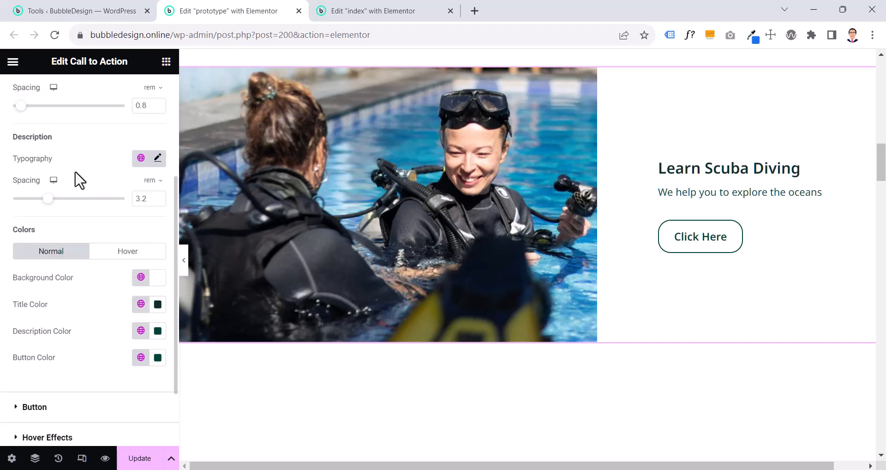
pyautogui.click(141, 330)
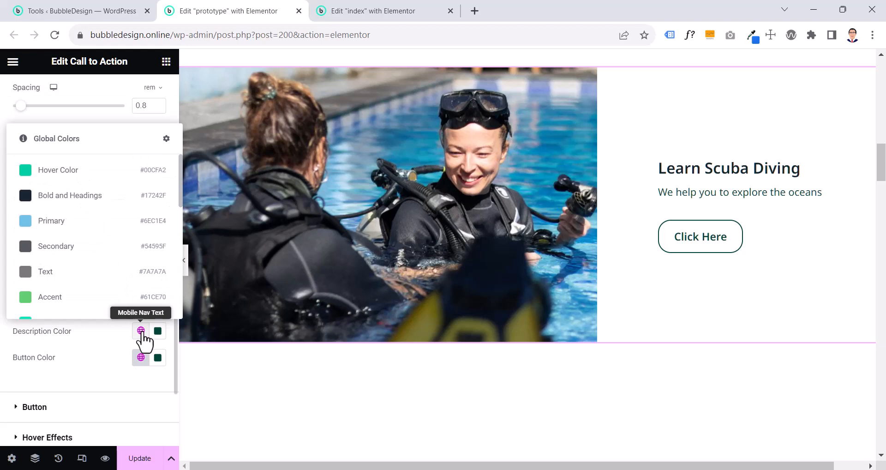
pyautogui.click(105, 202)
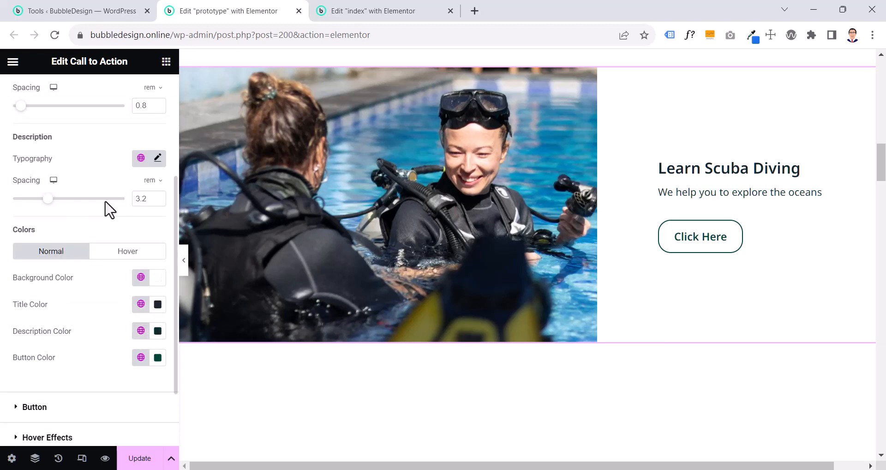
pyautogui.click(142, 358)
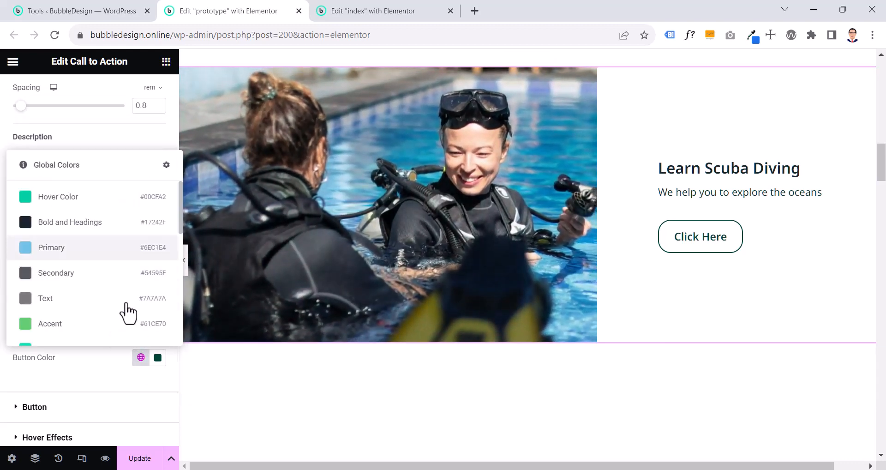
pyautogui.click(100, 227)
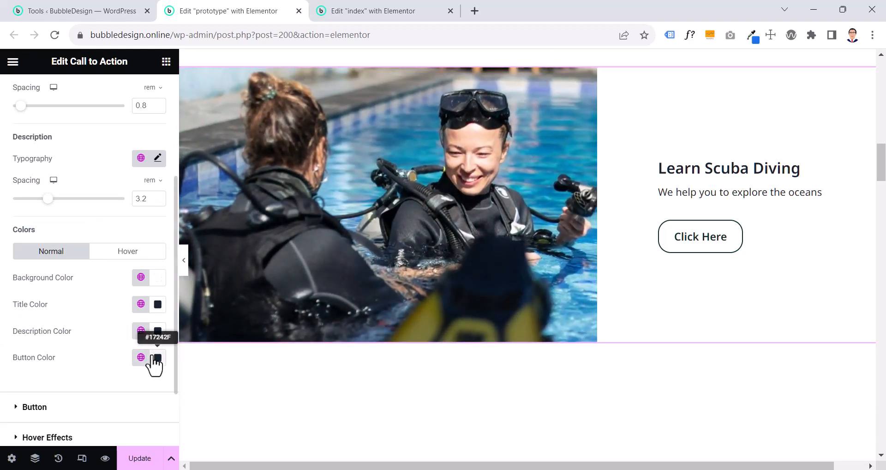
# Set the Call to Action's title and description colors to the Body text color global color
pyautogui.click(141, 305)
pyautogui.scroll(-5, 105, 257)
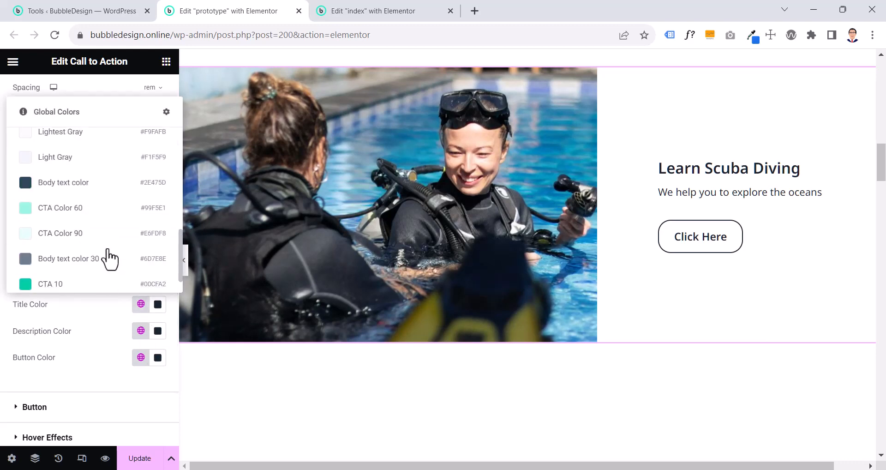
pyautogui.click(109, 152)
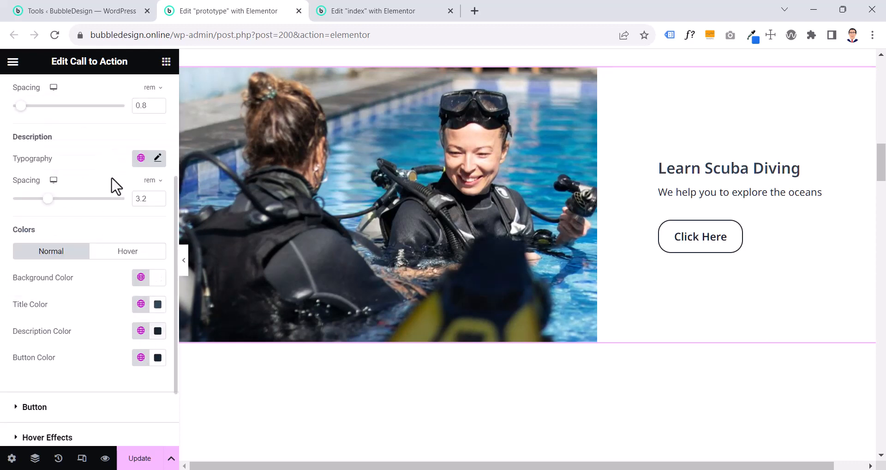
pyautogui.click(141, 331)
pyautogui.scroll(-2, 92, 286)
pyautogui.scroll(-3, 93, 286)
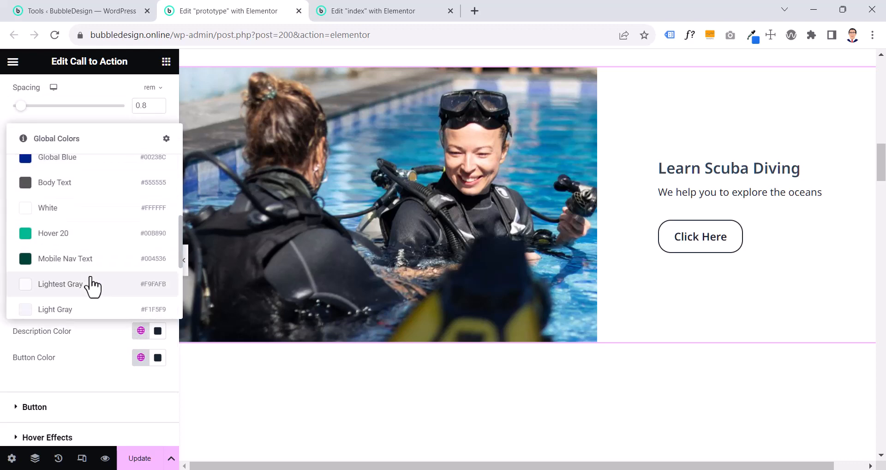
pyautogui.scroll(4, 92, 287)
pyautogui.scroll(1, 92, 287)
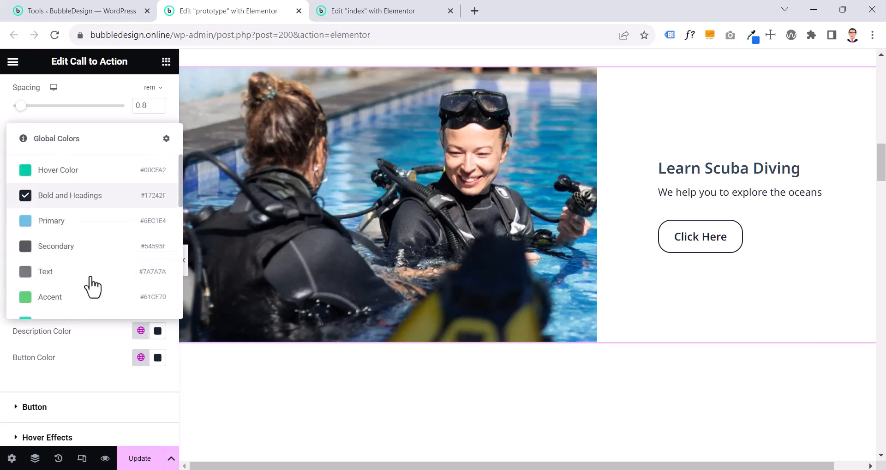
pyautogui.scroll(-5, 82, 240)
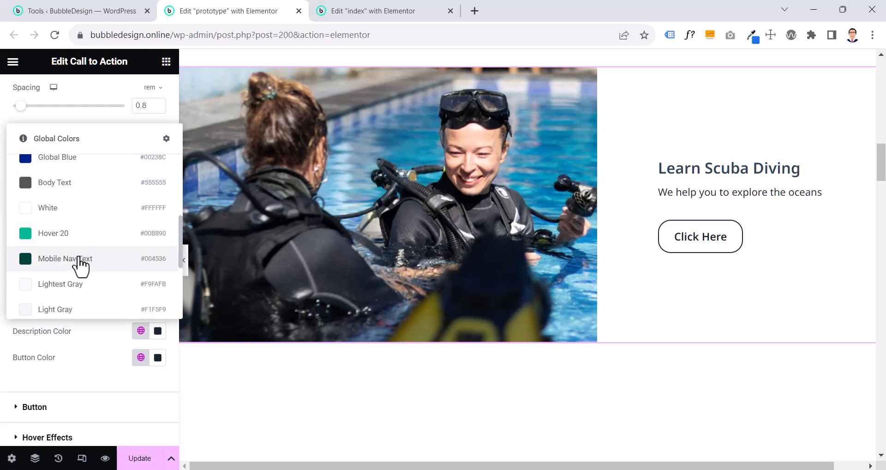
pyautogui.scroll(-3, 80, 265)
pyautogui.scroll(1, 81, 265)
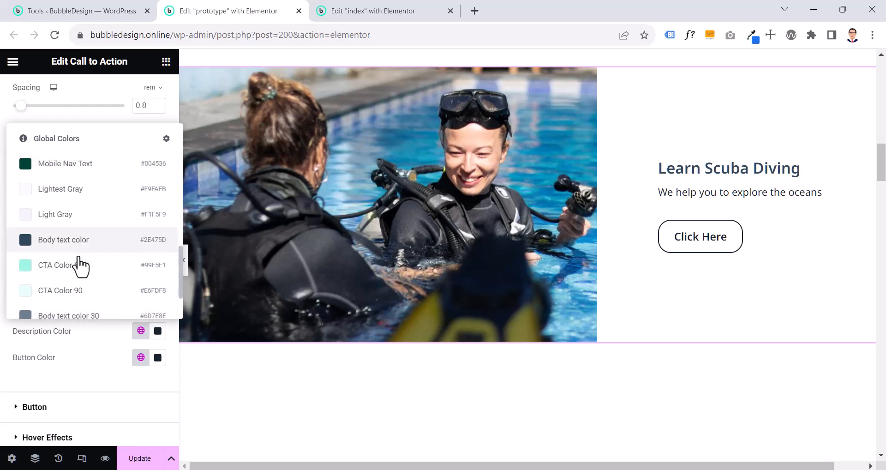
pyautogui.click(84, 247)
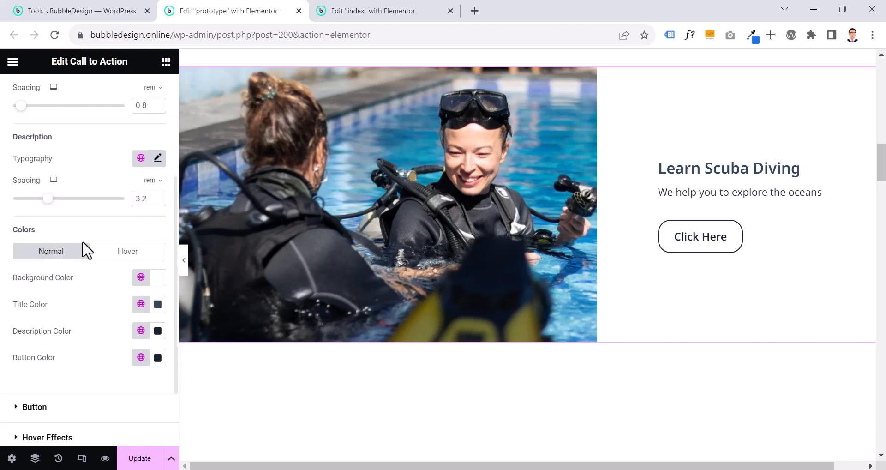
# Set the Call to Action's button color to the Body text color global color
pyautogui.click(140, 358)
pyautogui.scroll(-3, 92, 289)
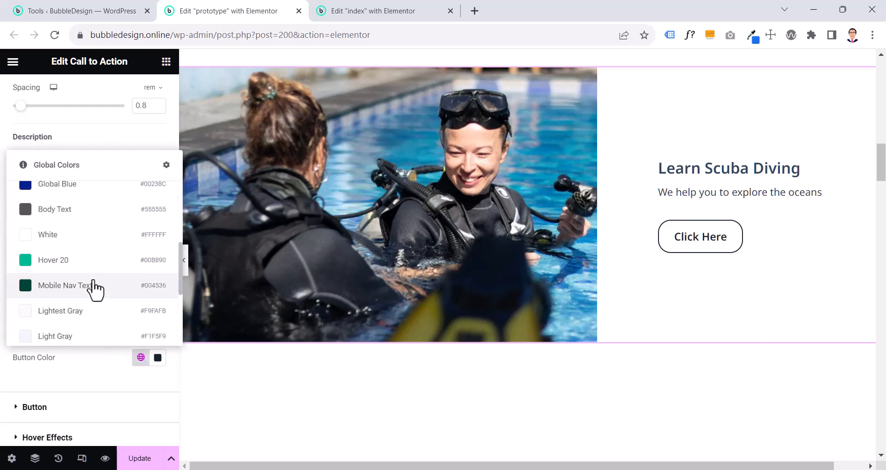
pyautogui.scroll(-3, 93, 289)
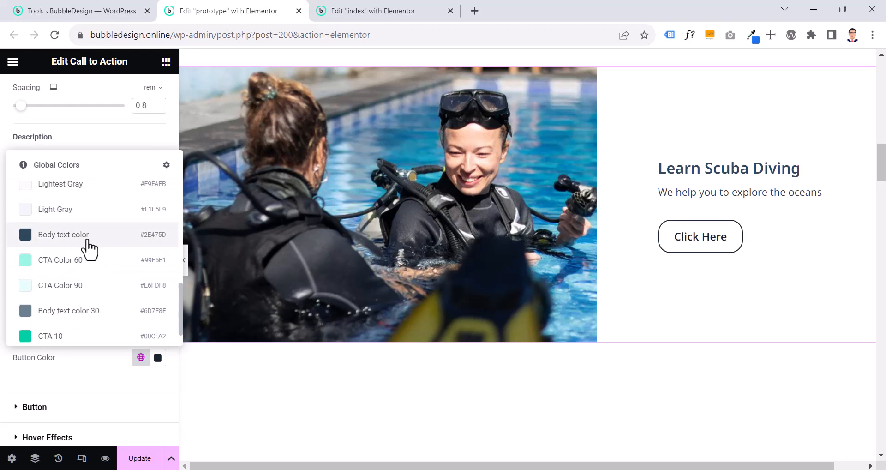
pyautogui.click(89, 247)
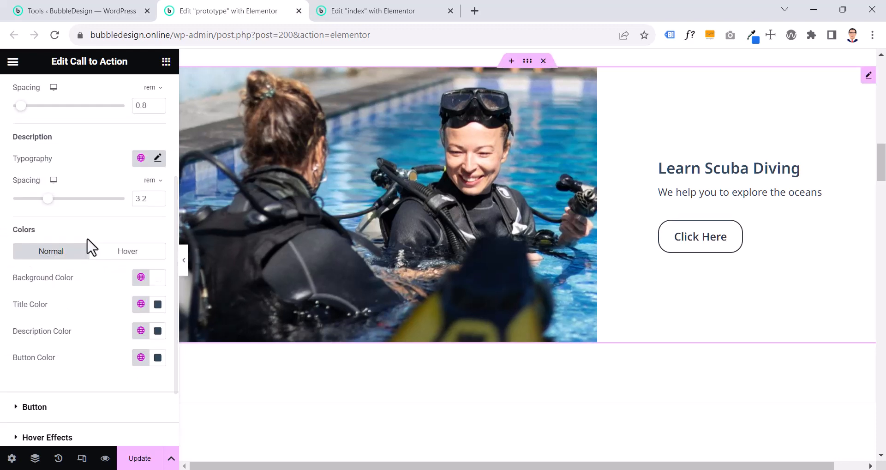
# Check the Call to Action's content colors for the hover state and save the prototype page
pyautogui.click(128, 253)
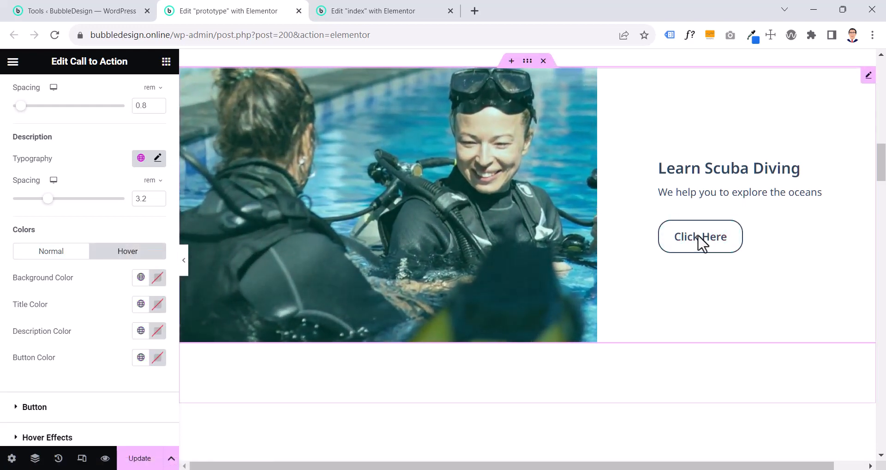
pyautogui.click(142, 458)
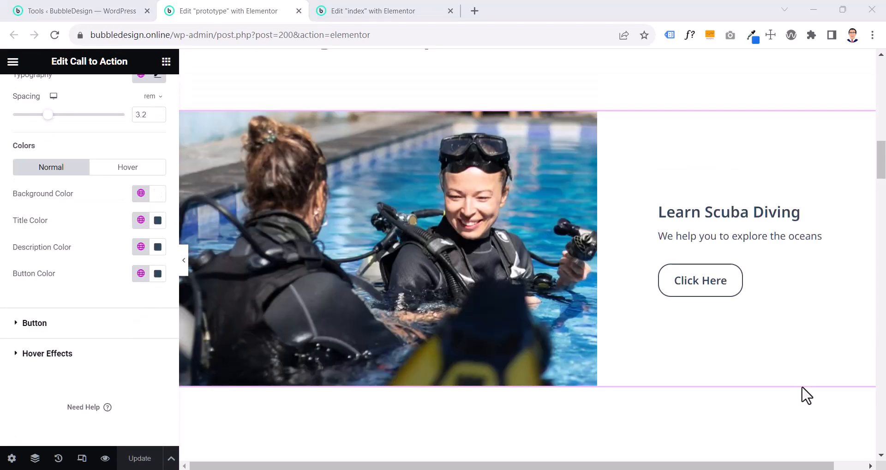
# Try the Body Text global color on the Call to Action button's hover text and hover border
pyautogui.scroll(6, 69, 300)
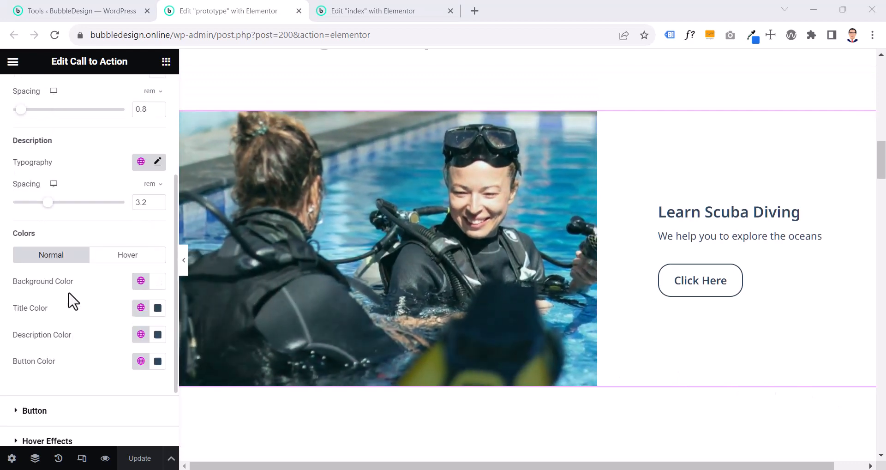
pyautogui.scroll(-6, 71, 301)
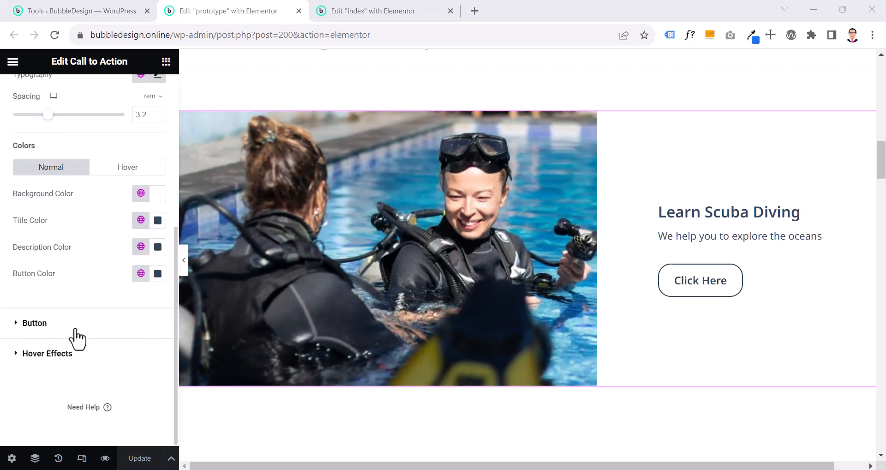
pyautogui.click(75, 329)
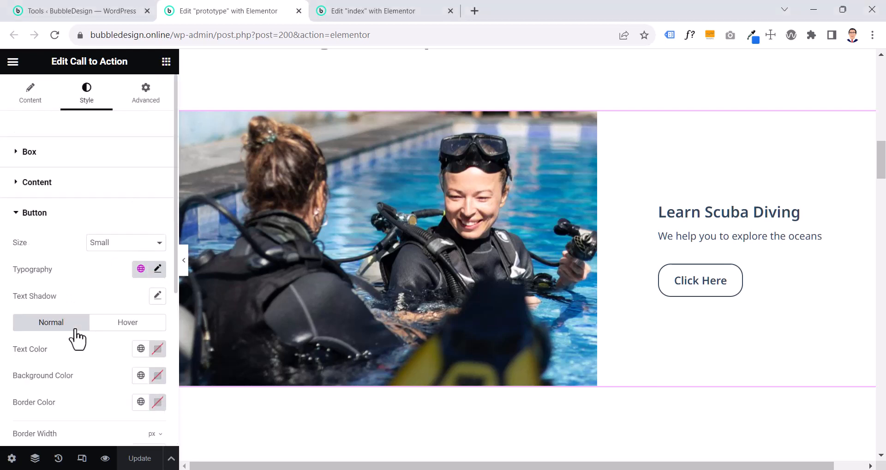
pyautogui.scroll(-4, 76, 329)
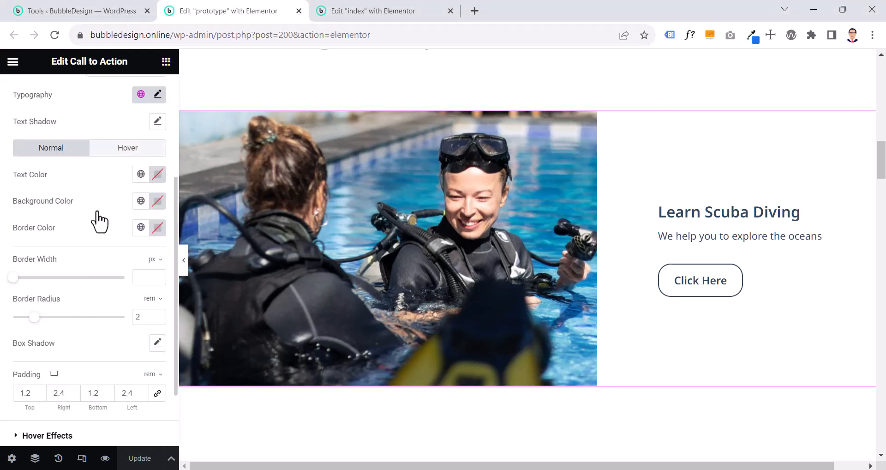
pyautogui.click(111, 147)
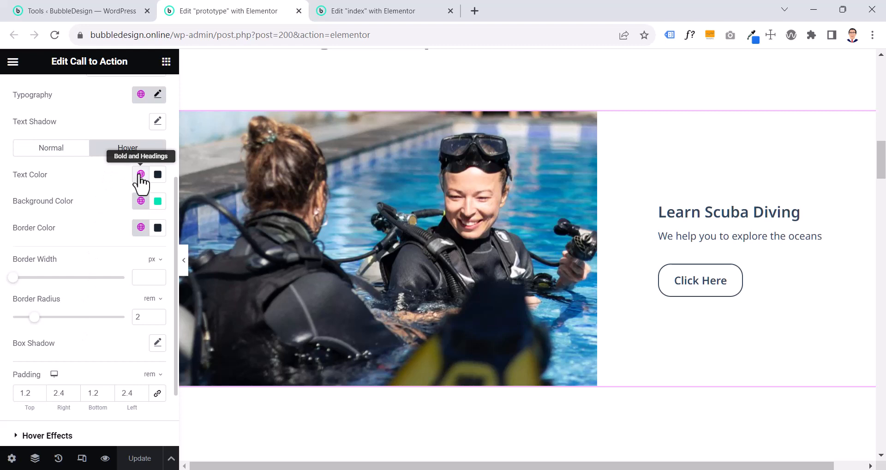
pyautogui.click(139, 175)
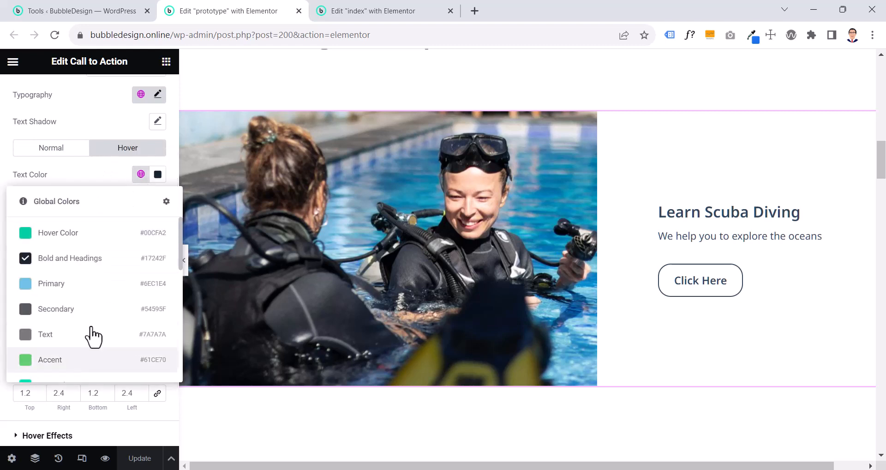
pyautogui.scroll(-2, 88, 342)
pyautogui.scroll(-3, 86, 355)
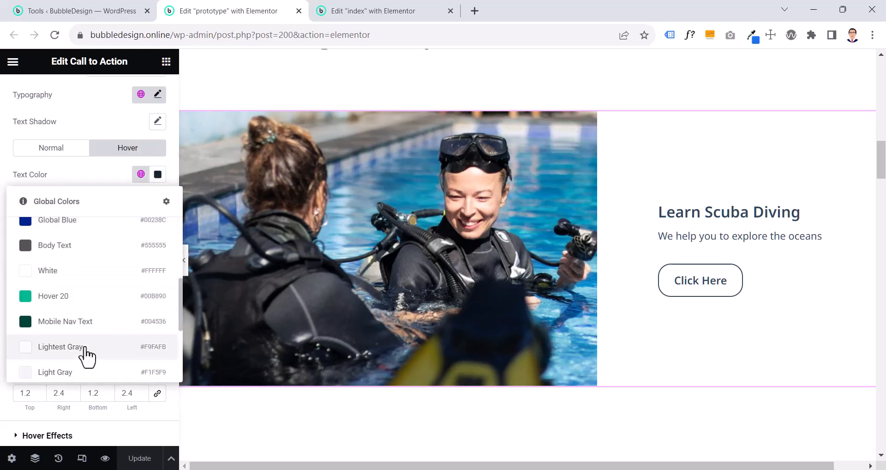
pyautogui.scroll(-2, 86, 356)
pyautogui.scroll(1, 87, 356)
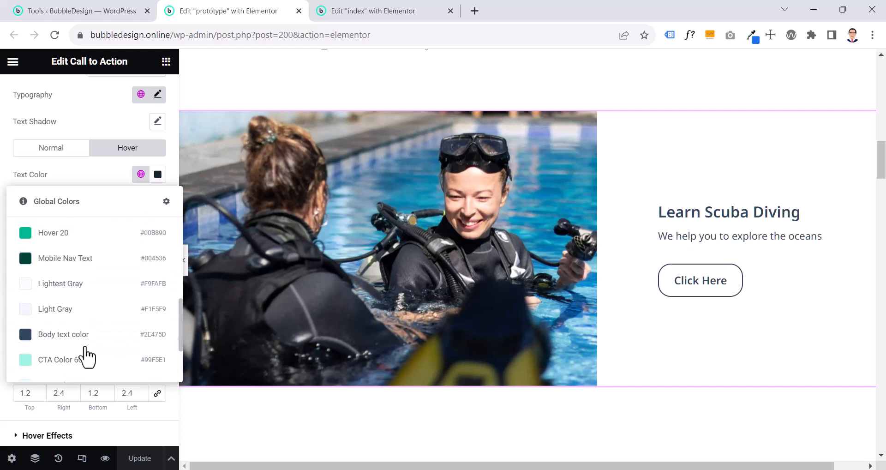
pyautogui.scroll(3, 86, 356)
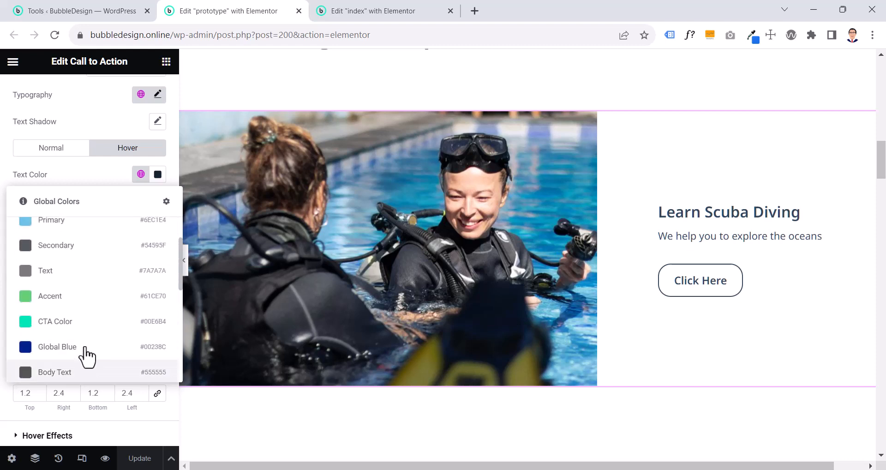
pyautogui.click(72, 371)
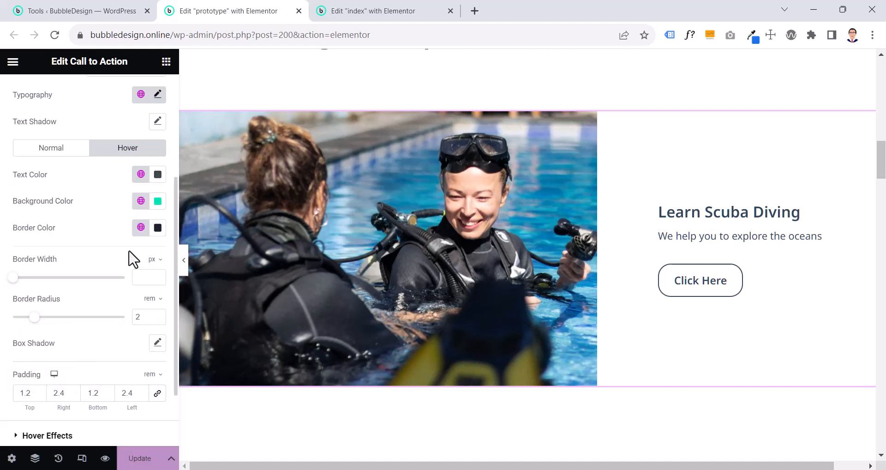
pyautogui.click(141, 227)
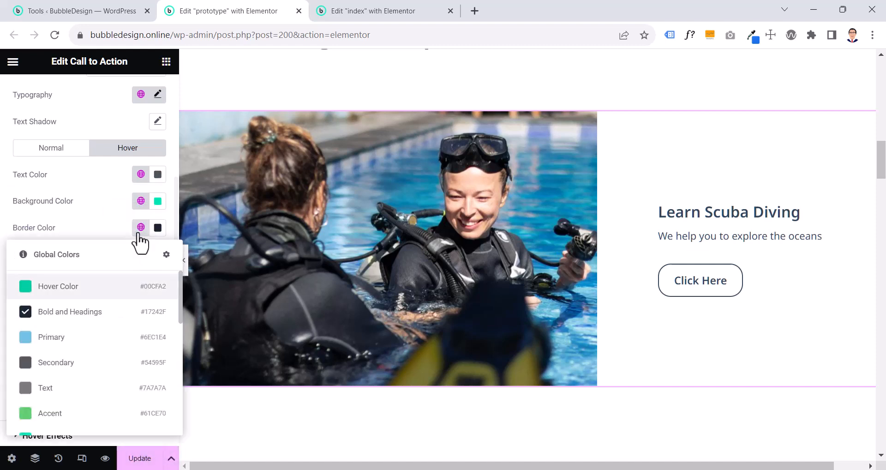
pyautogui.scroll(-2, 109, 338)
pyautogui.click(73, 426)
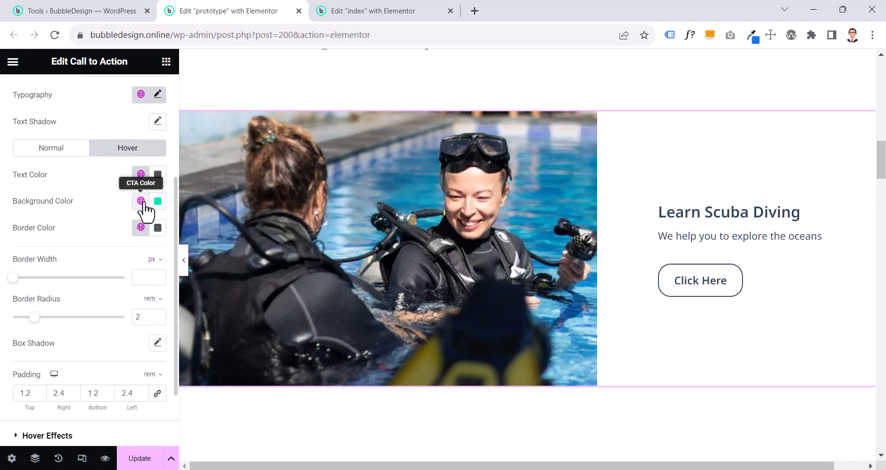
# Set the Call to Action button's hover background to the CTA Color global color
pyautogui.click(141, 202)
pyautogui.scroll(-2, 116, 283)
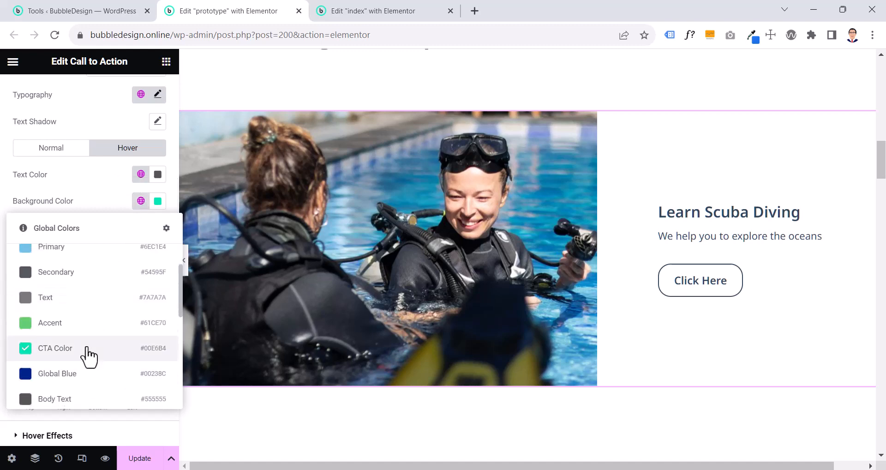
pyautogui.click(88, 347)
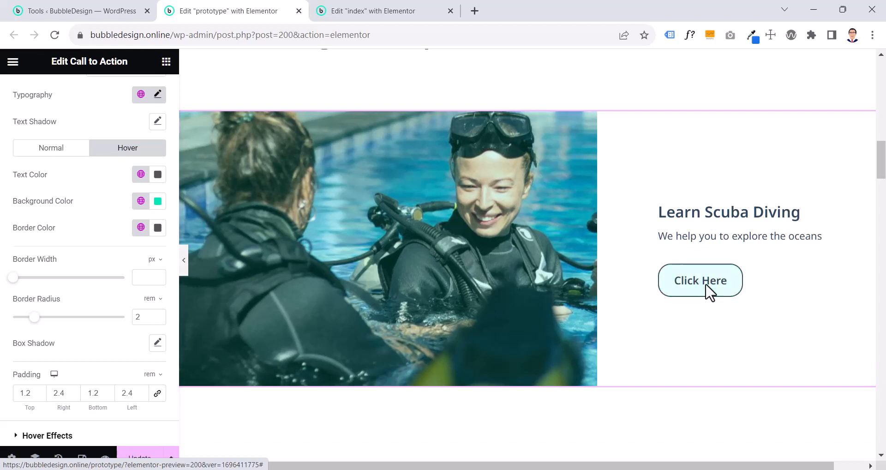
# Set the Call to Action button's hover border and hover text colors to the Bold and Headings global color
pyautogui.click(141, 228)
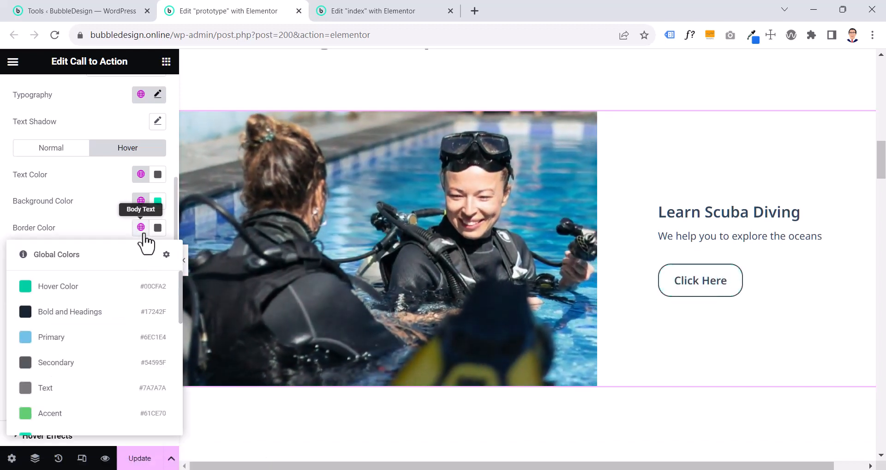
pyautogui.click(92, 313)
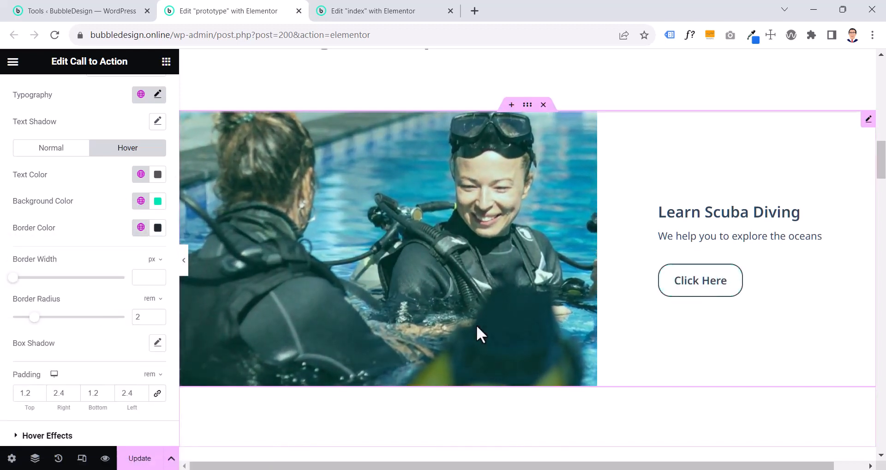
pyautogui.click(140, 227)
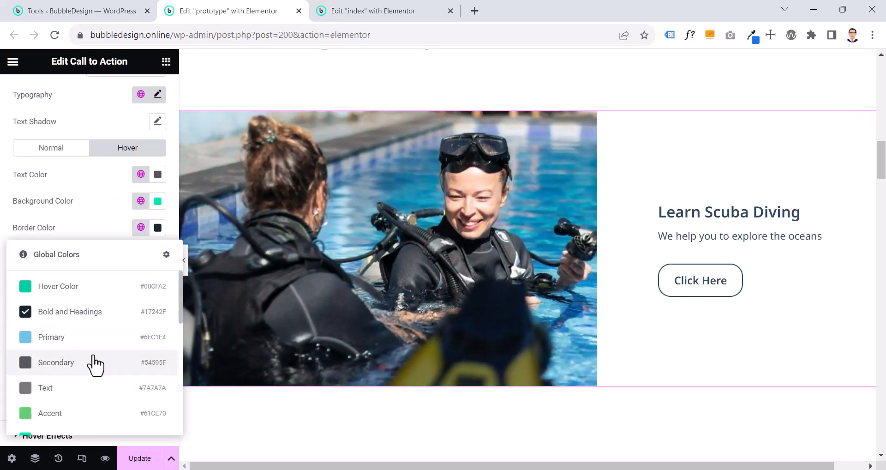
pyautogui.scroll(-3, 93, 363)
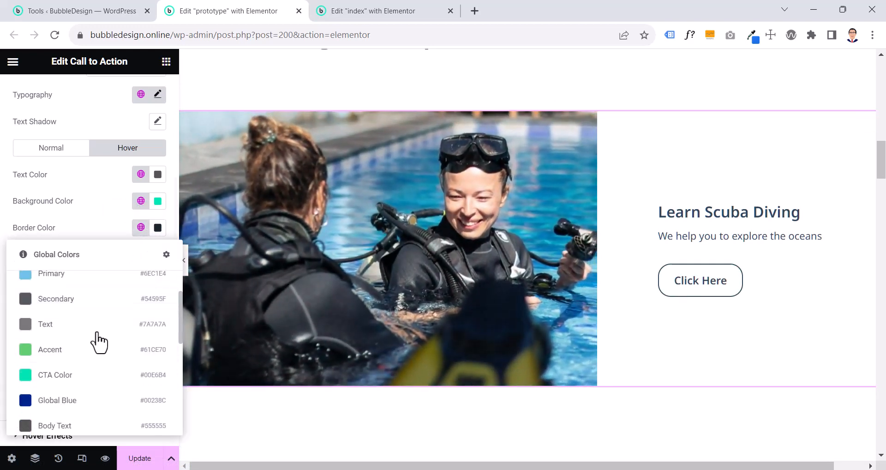
pyautogui.click(118, 217)
pyautogui.click(140, 175)
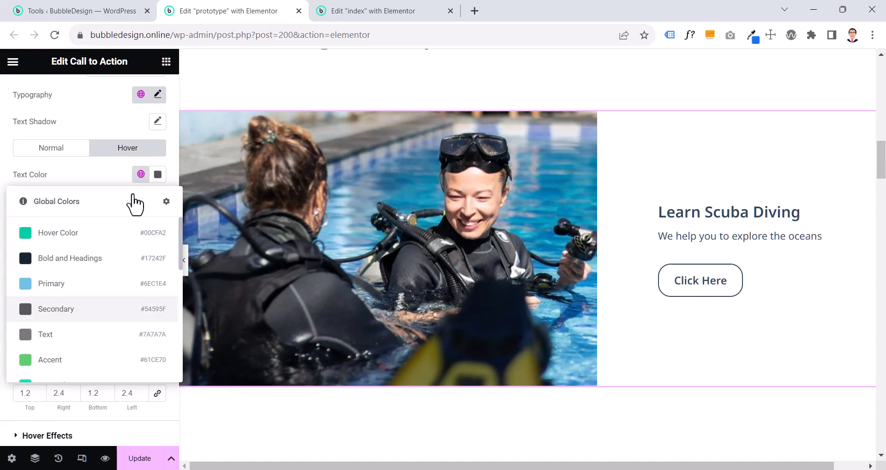
pyautogui.click(99, 265)
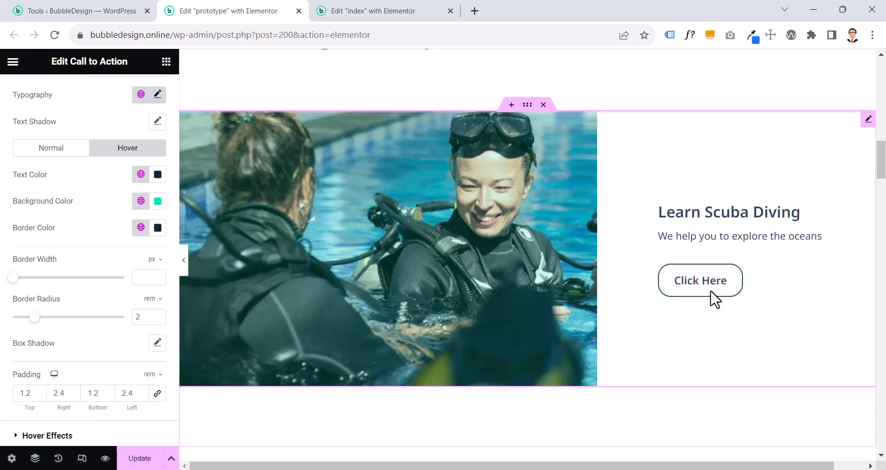
# Change the "Learn Scuba Diving" Call to Action's button text to "Book Now" and check the button on the canvas
pyautogui.scroll(5, 30, 110)
pyautogui.click(30, 104)
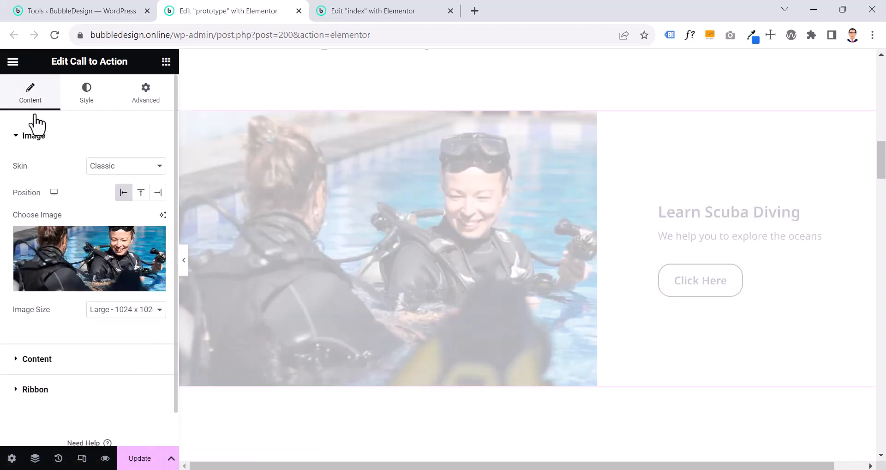
pyautogui.click(26, 365)
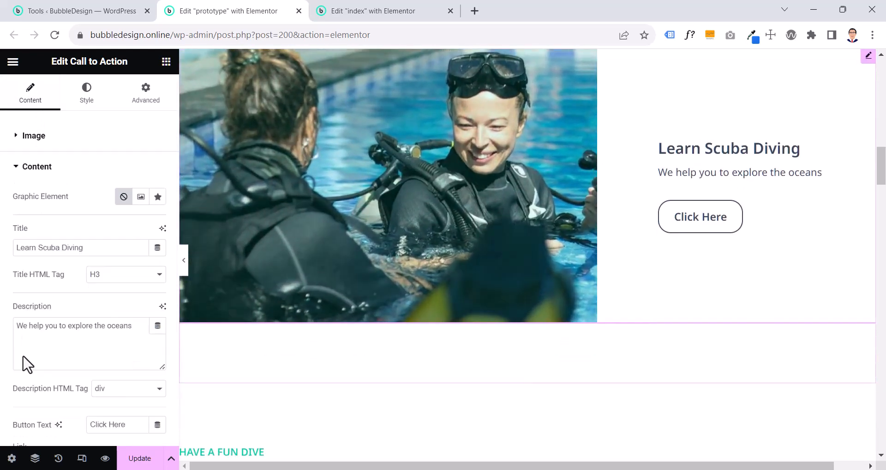
pyautogui.tripleClick(99, 428)
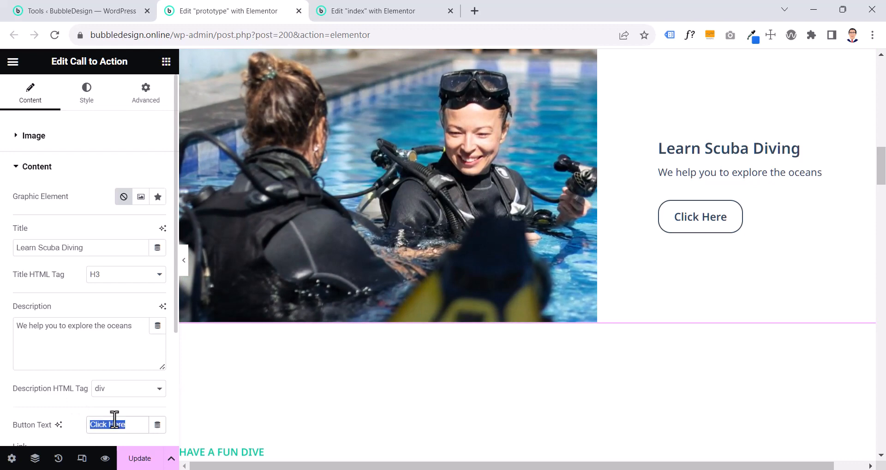
pyautogui.write('Book Now')
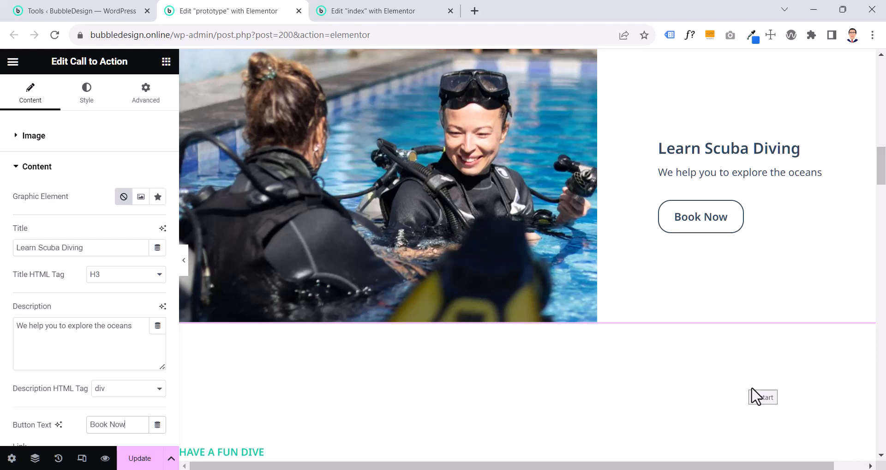
pyautogui.scroll(-8, 412, 300)
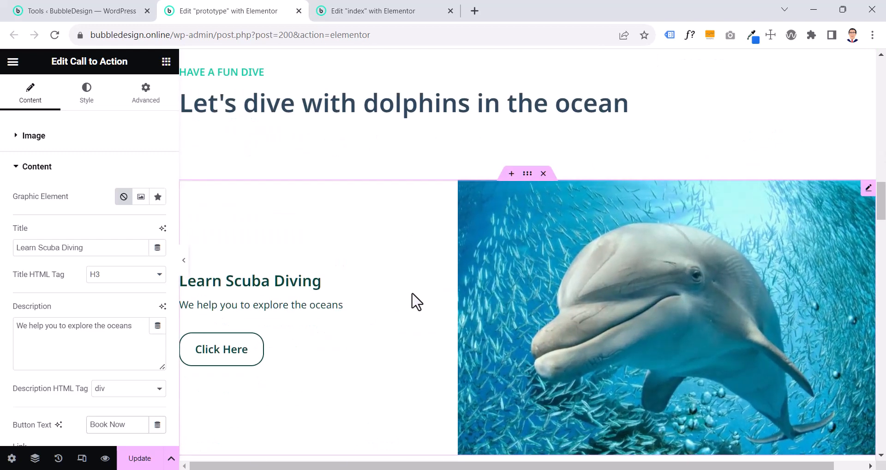
pyautogui.scroll(5, 416, 301)
pyautogui.scroll(3, 414, 301)
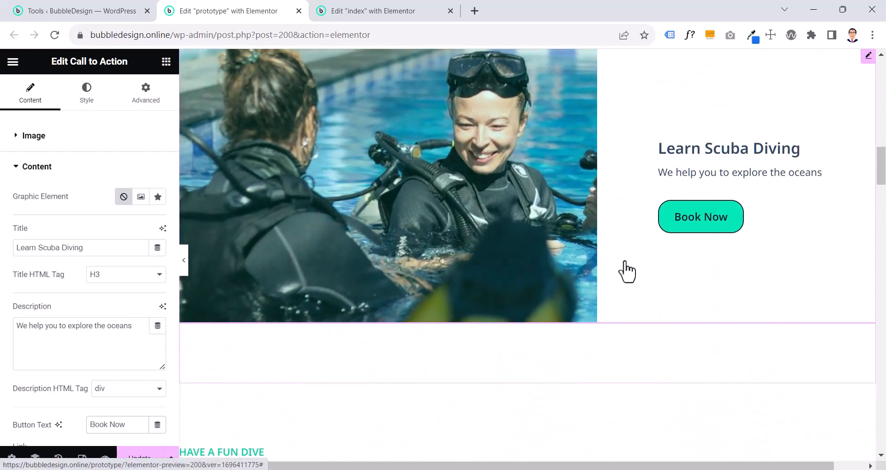
pyautogui.scroll(1, 691, 258)
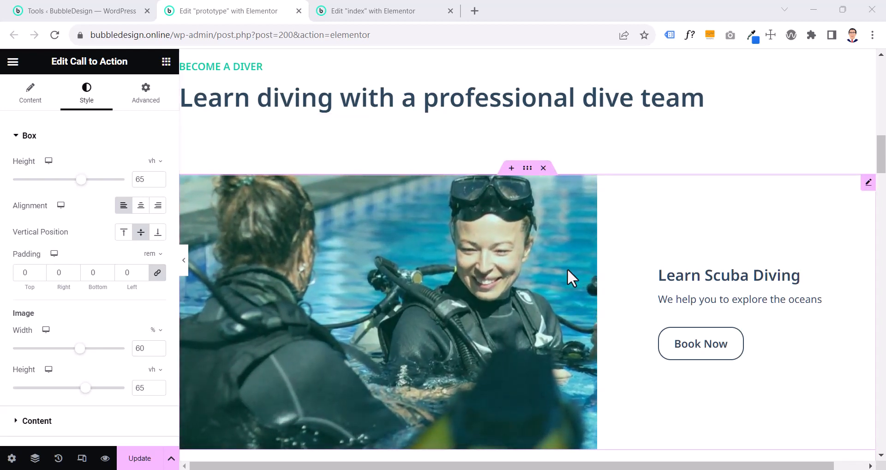
# Review the "Learn Scuba Diving" Call to Action's hover effects, including the overlay color for the hover state
pyautogui.scroll(-1, 567, 270)
pyautogui.click(391, 211)
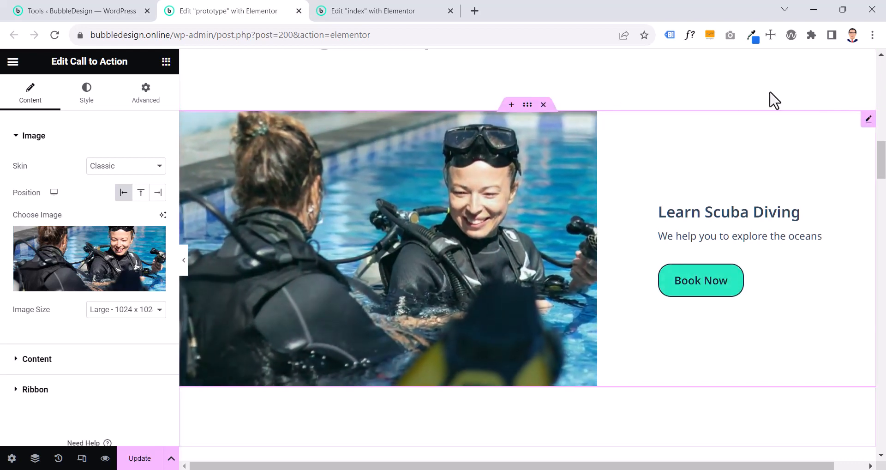
pyautogui.click(94, 96)
pyautogui.scroll(-3, 89, 180)
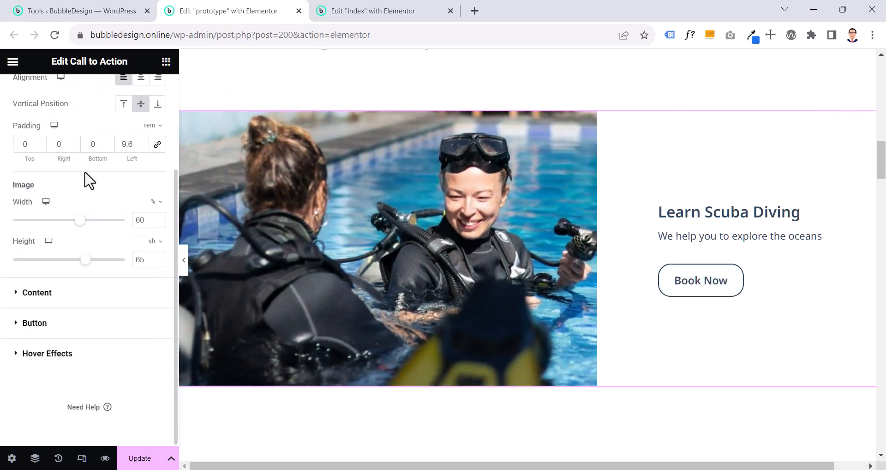
pyautogui.click(61, 359)
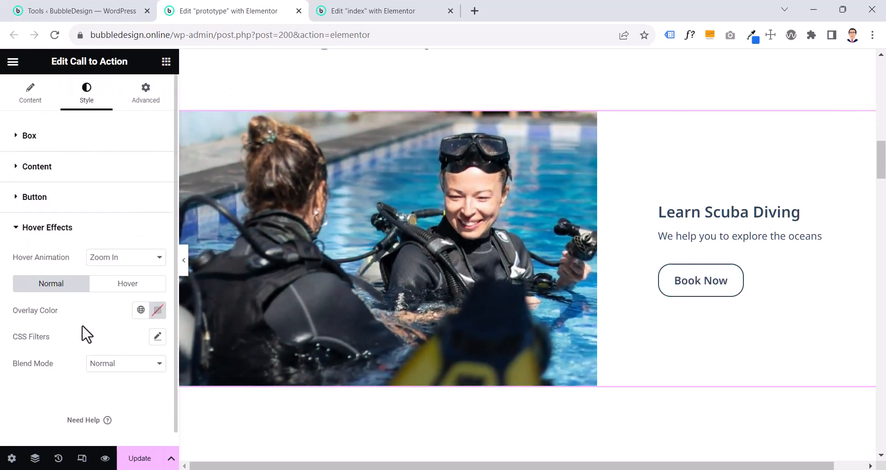
pyautogui.click(115, 285)
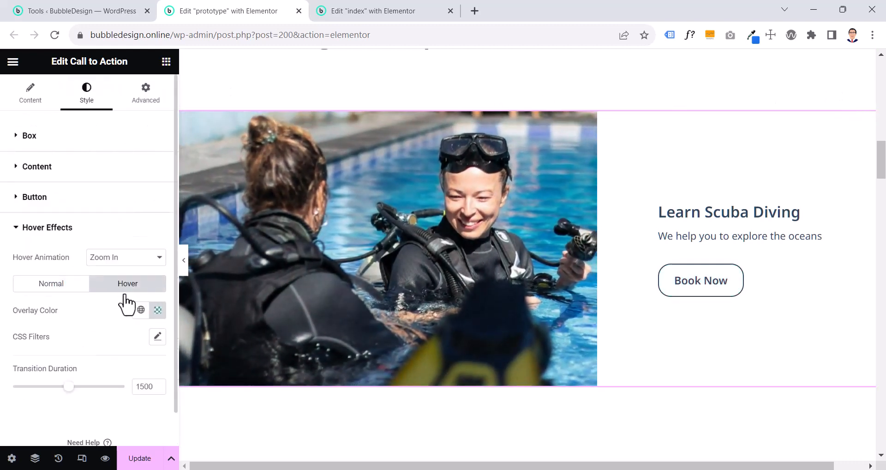
pyautogui.click(152, 315)
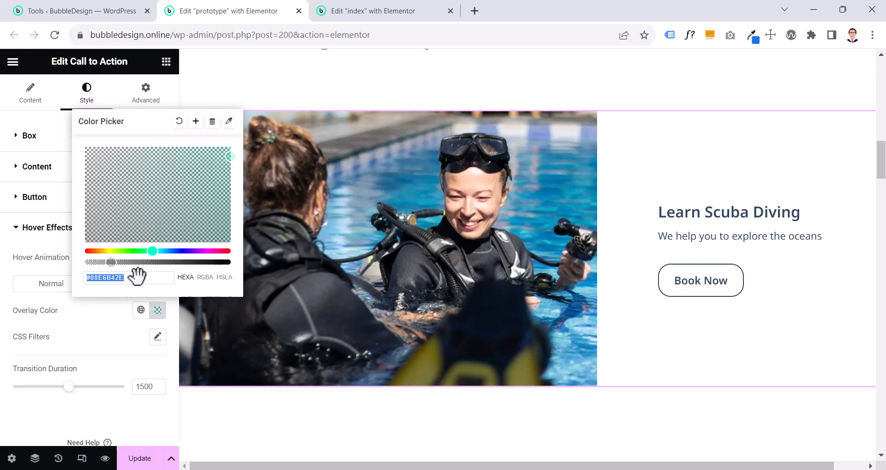
pyautogui.click(105, 325)
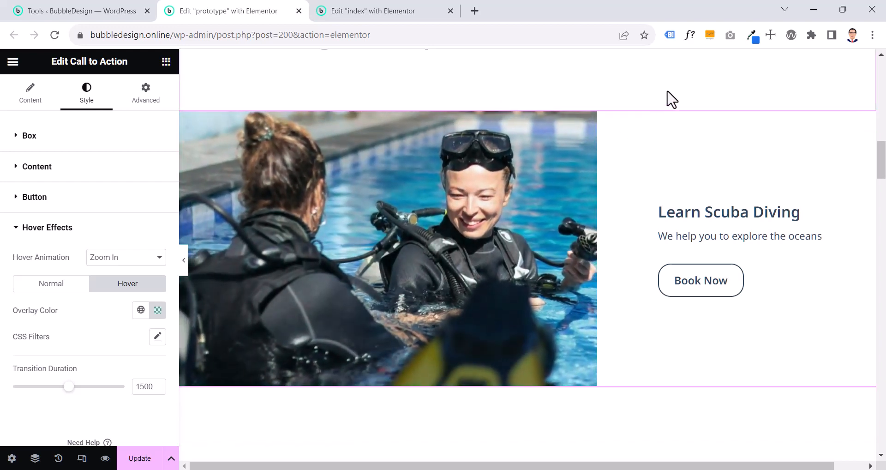
# Copy the prototype's "Learn Scuba Diving" Call to Action and paste its style onto the index page's placeholder Call to Action
pyautogui.rightClick(608, 230)
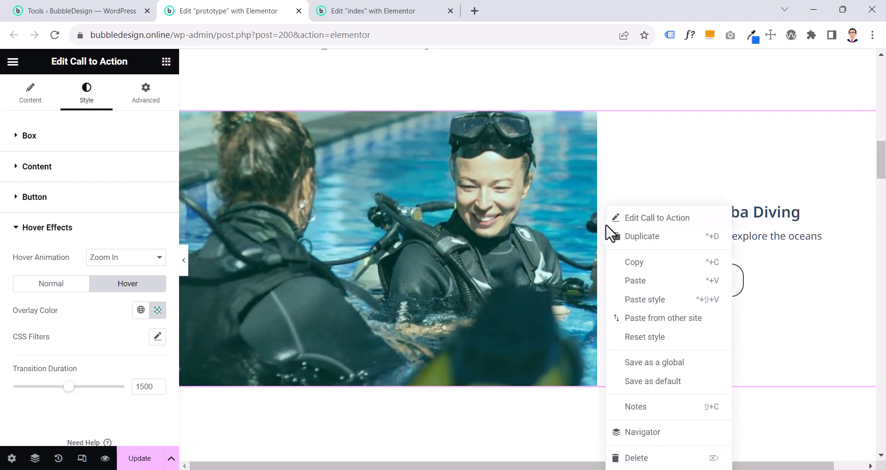
pyautogui.click(626, 261)
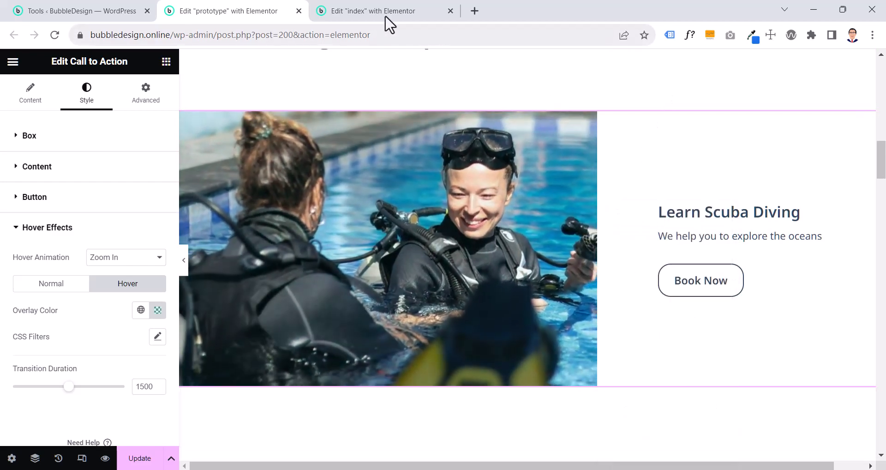
pyautogui.click(388, 12)
pyautogui.scroll(-15, 387, 172)
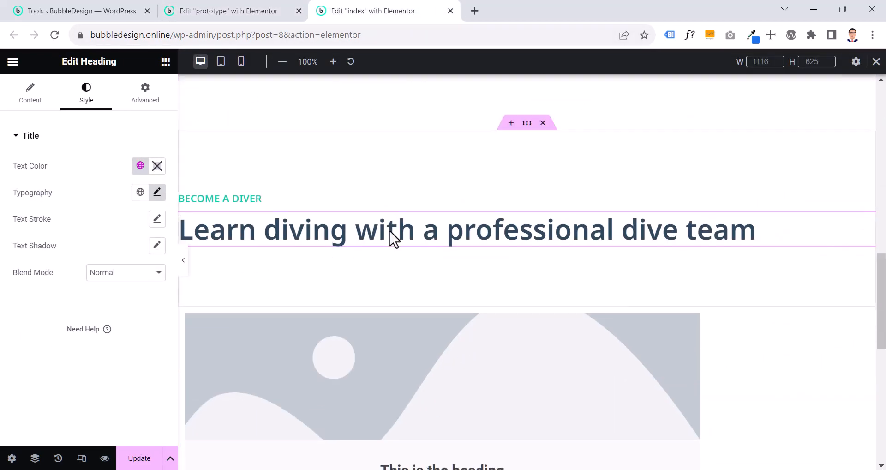
pyautogui.rightClick(427, 233)
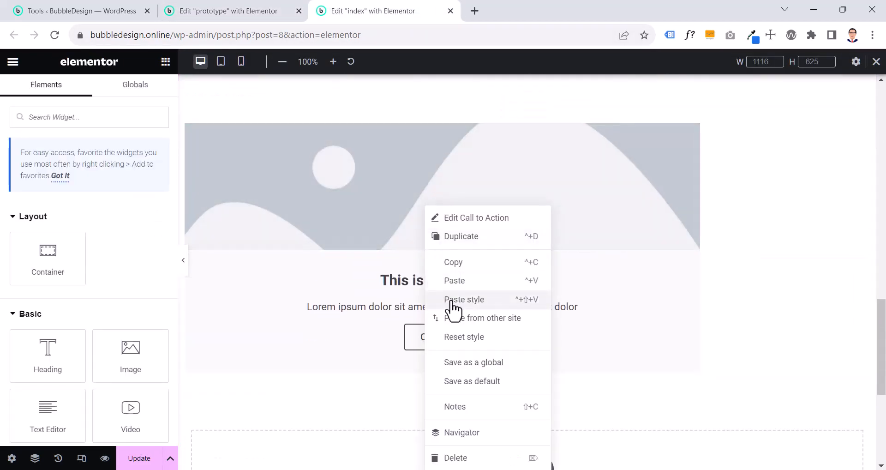
pyautogui.click(451, 302)
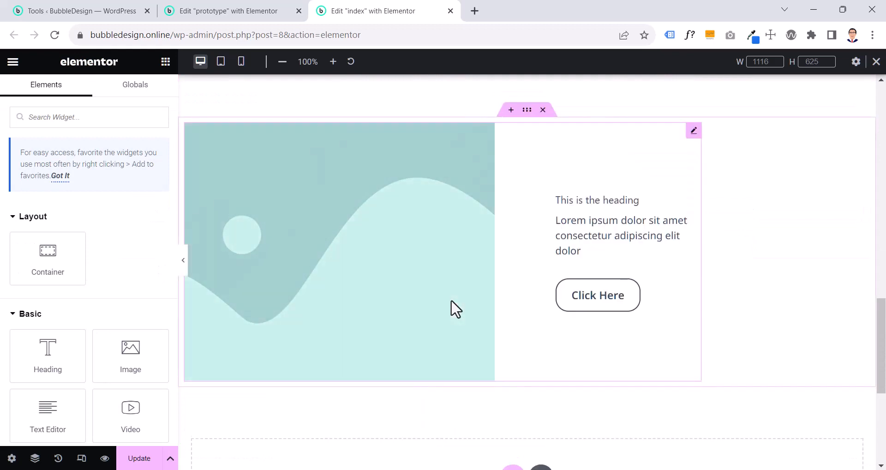
# Select learn-diving.jpg from the media library as the image for the index page's Call to Action
pyautogui.click(332, 244)
pyautogui.click(87, 103)
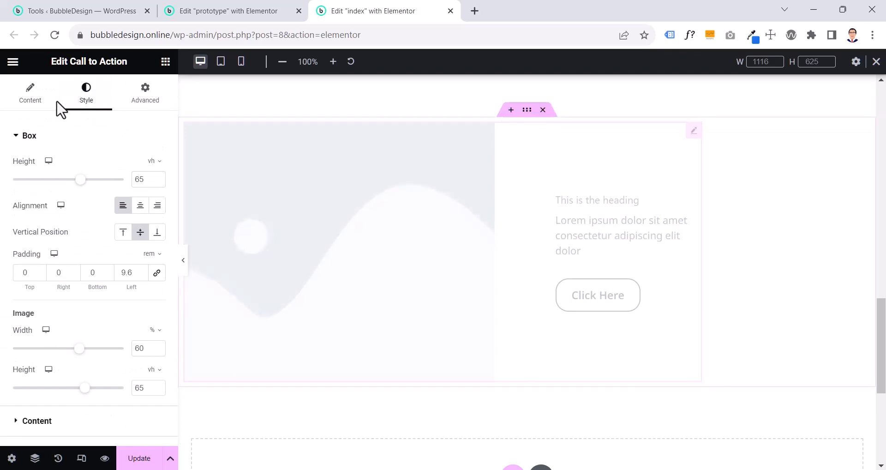
pyautogui.click(28, 110)
pyautogui.click(77, 251)
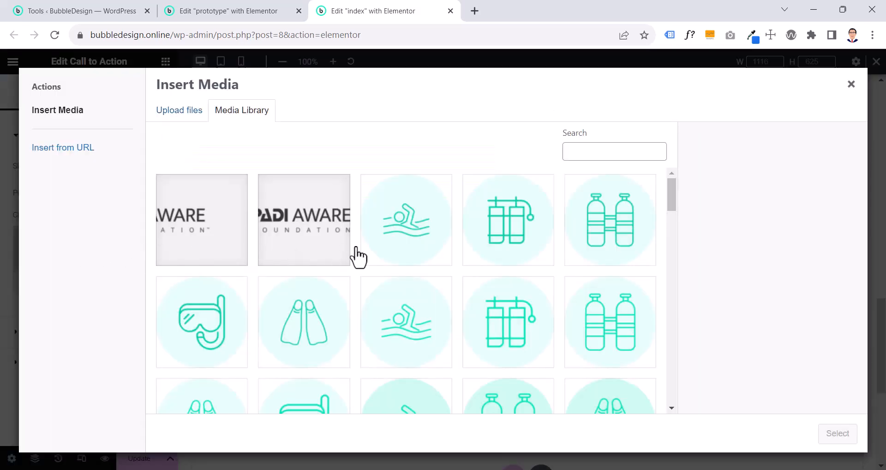
pyautogui.scroll(-15, 361, 256)
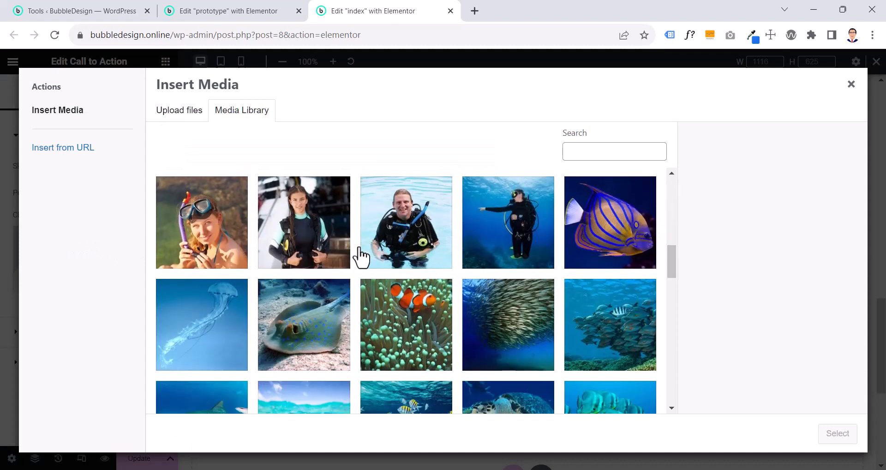
pyautogui.scroll(-6, 360, 255)
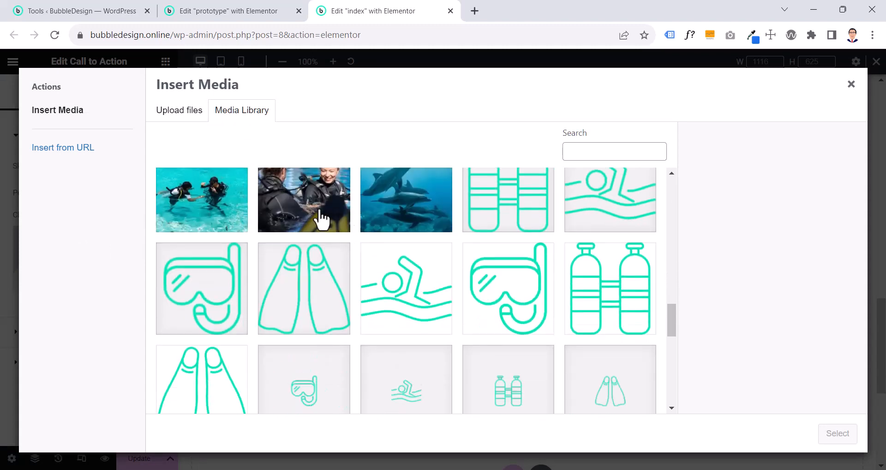
pyautogui.click(319, 217)
# Copy the alt text "Learn diving" into the image's title and caption, and insert the image into the Call to Action
pyautogui.click(767, 260)
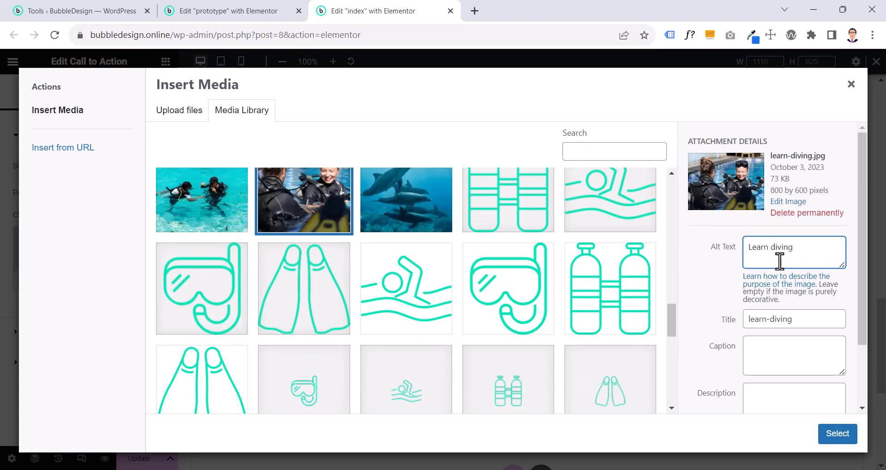
pyautogui.hotkey('ctrl', 'a')
pyautogui.click(790, 319)
pyautogui.hotkey('ctrl', 'a')
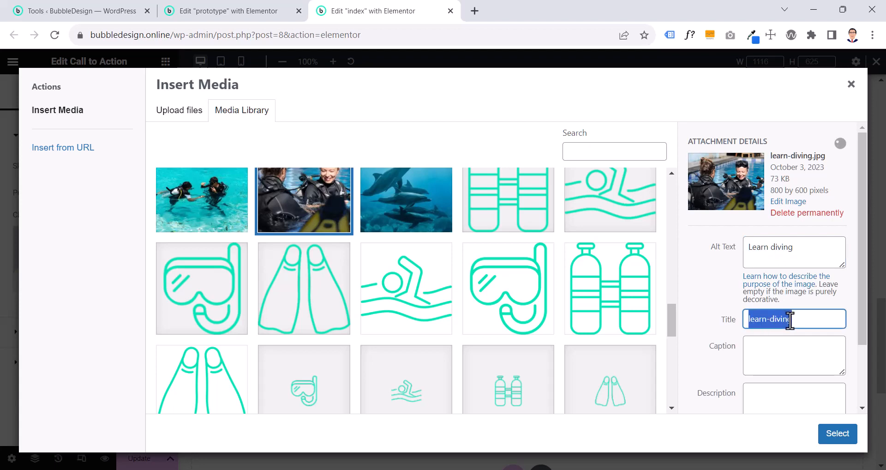
pyautogui.hotkey('ctrl', 'v')
pyautogui.click(781, 343)
pyautogui.hotkey('ctrl', 'v')
pyautogui.click(830, 434)
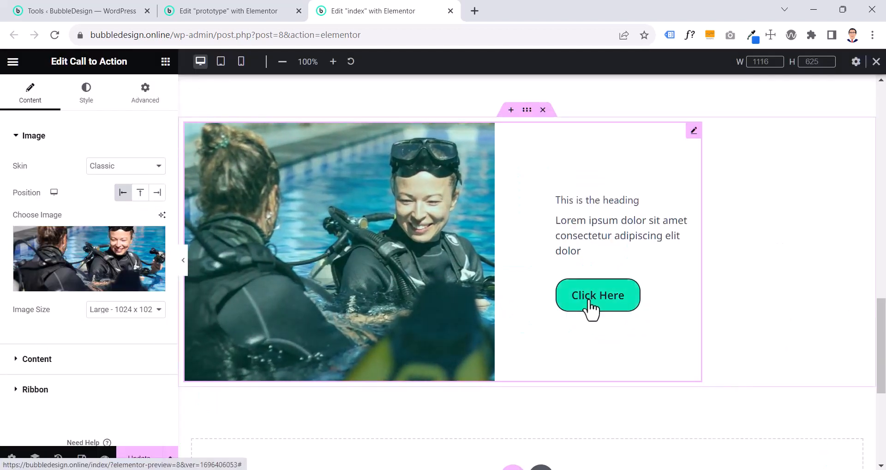
# Check the prototype container's layout and set the index page's Call to Action container direction to Column - vertical
pyautogui.click(810, 384)
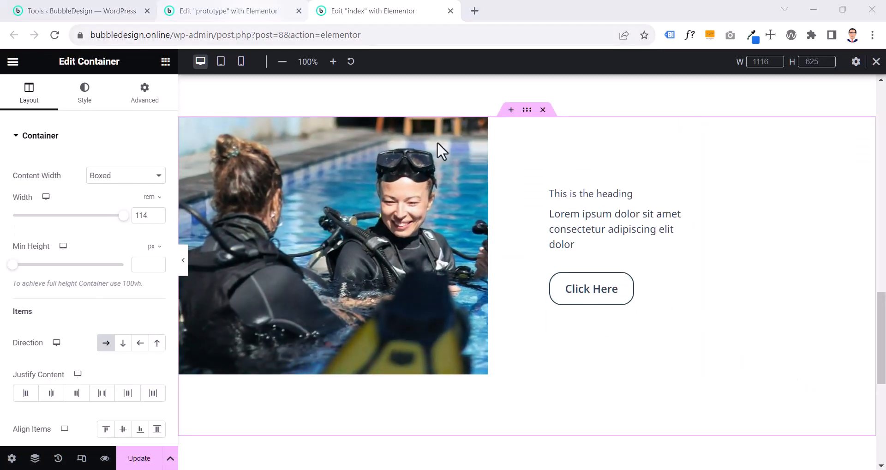
pyautogui.click(246, 16)
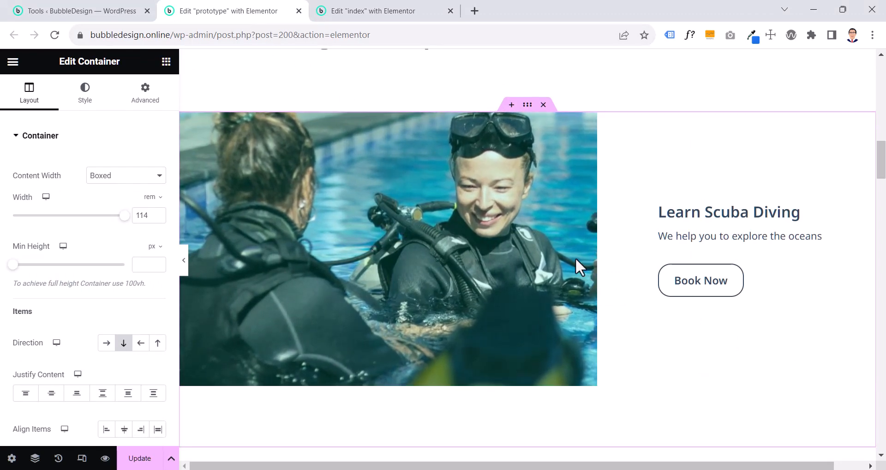
pyautogui.click(409, 14)
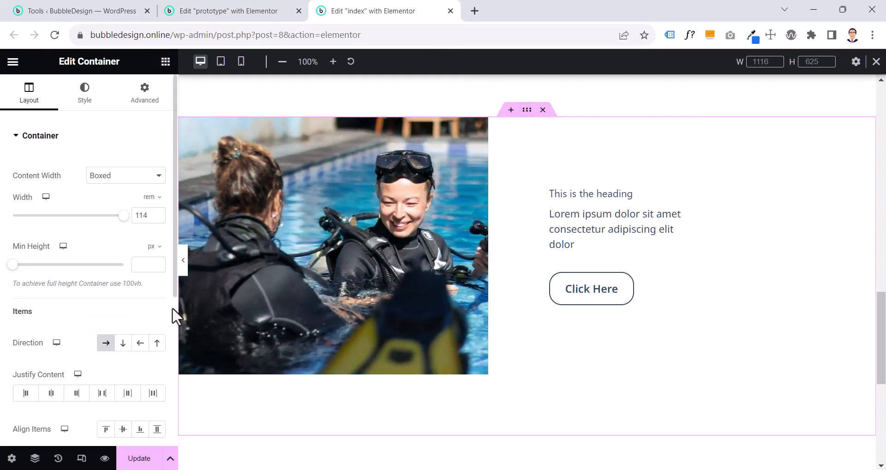
pyautogui.click(120, 347)
pyautogui.rightClick(120, 348)
pyautogui.click(88, 355)
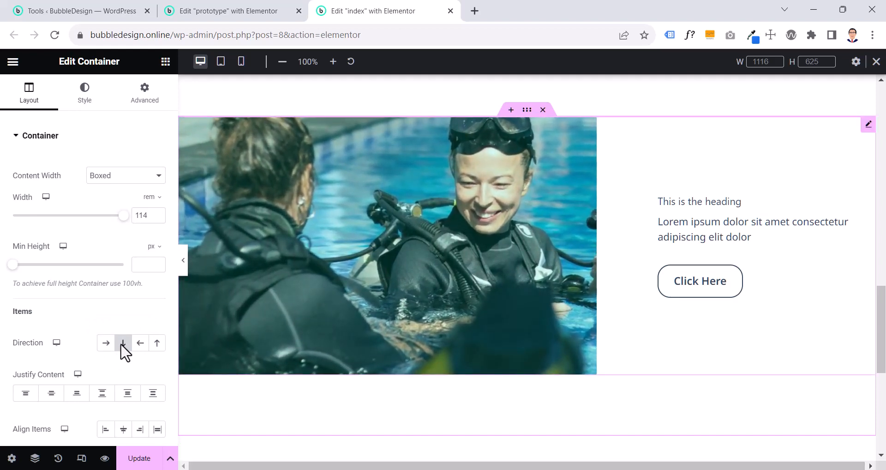
# Try the Row - horizontal direction on the container with a duplicate of the Call to Action in it
pyautogui.click(123, 343)
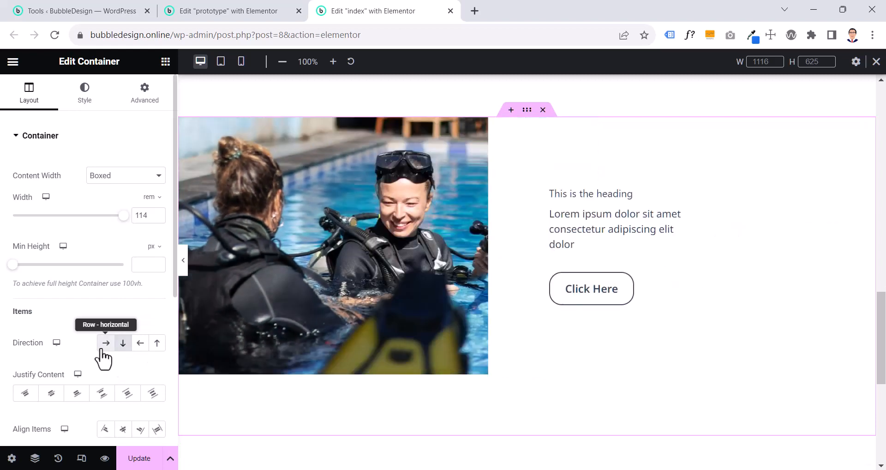
pyautogui.click(103, 349)
pyautogui.rightClick(688, 130)
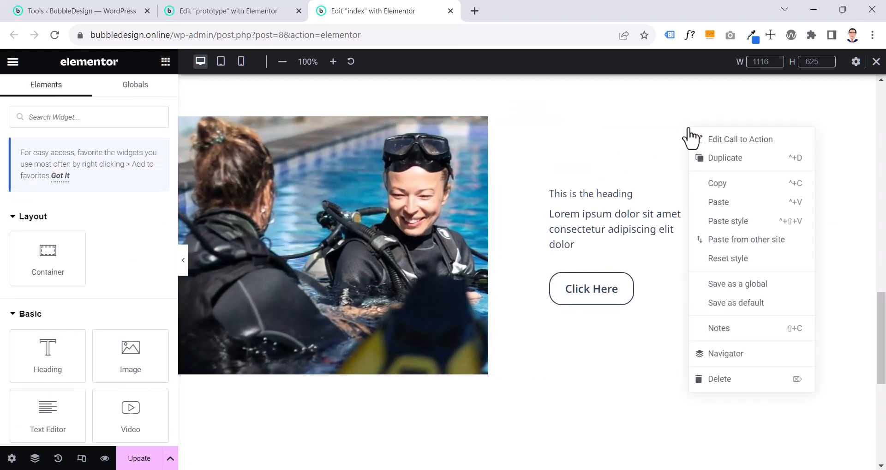
pyautogui.click(725, 157)
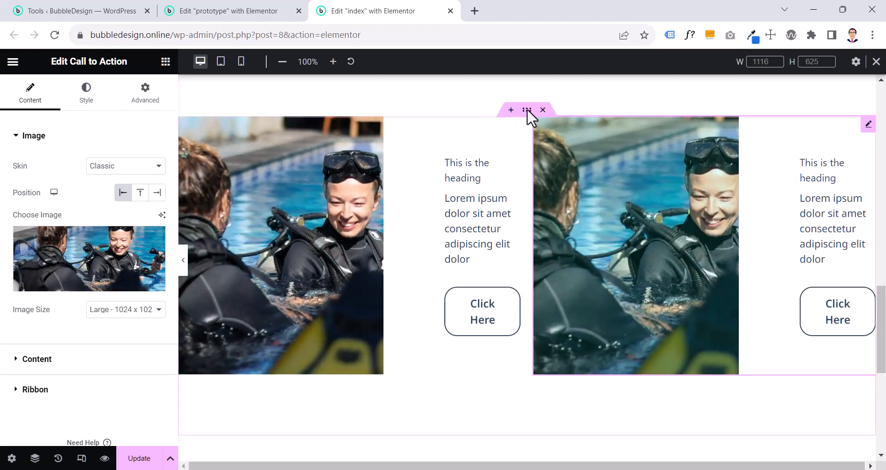
# Undo the duplicated Call to Action and return the container's direction to Column - vertical
pyautogui.click(525, 109)
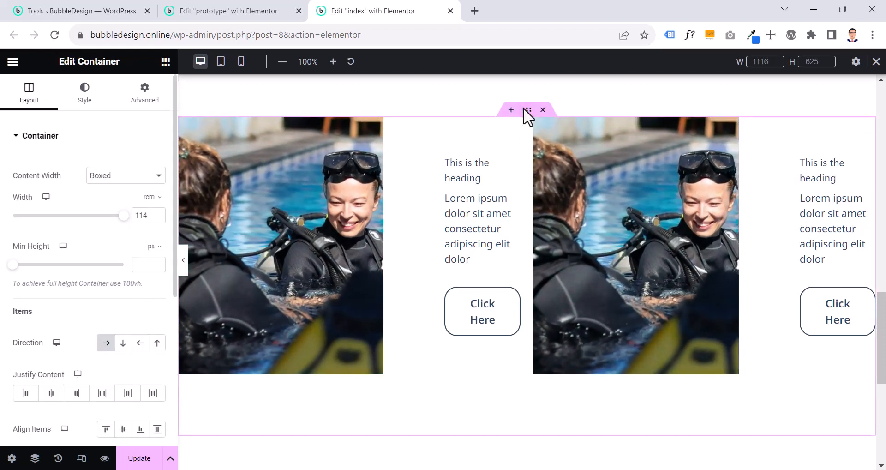
pyautogui.click(121, 346)
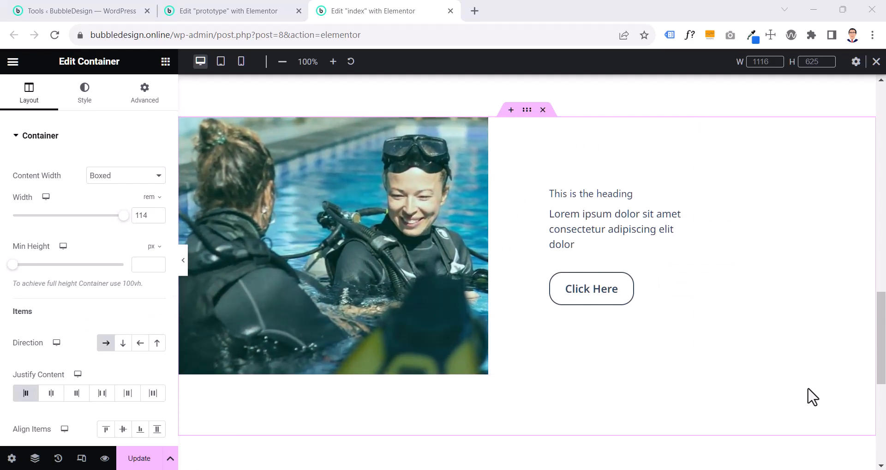
pyautogui.hotkey('ctrl', 'z')
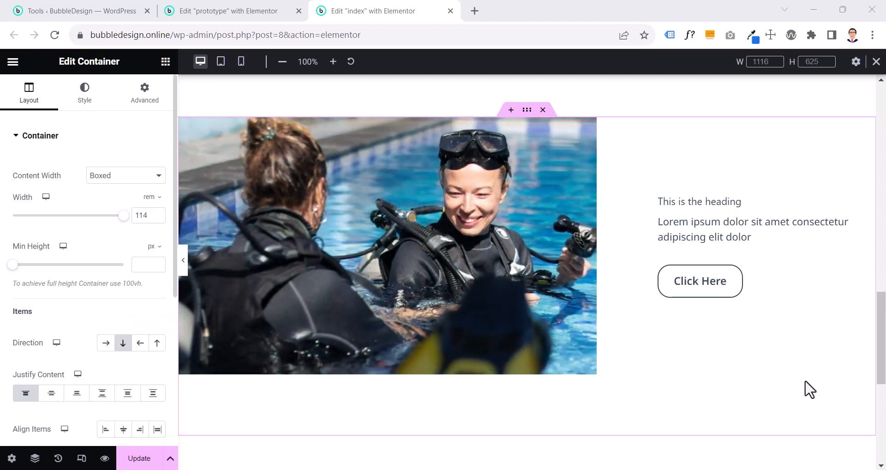
# Compare the Call to Action section on the index page with the one on the prototype page
pyautogui.click(206, 12)
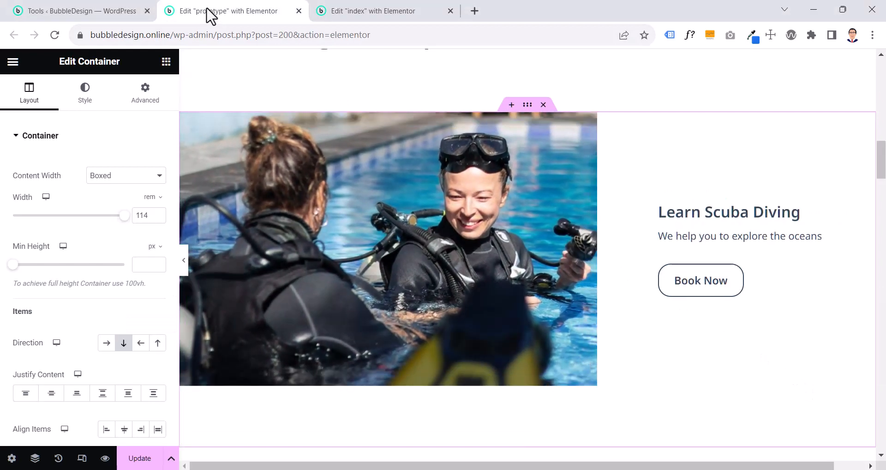
pyautogui.click(365, 10)
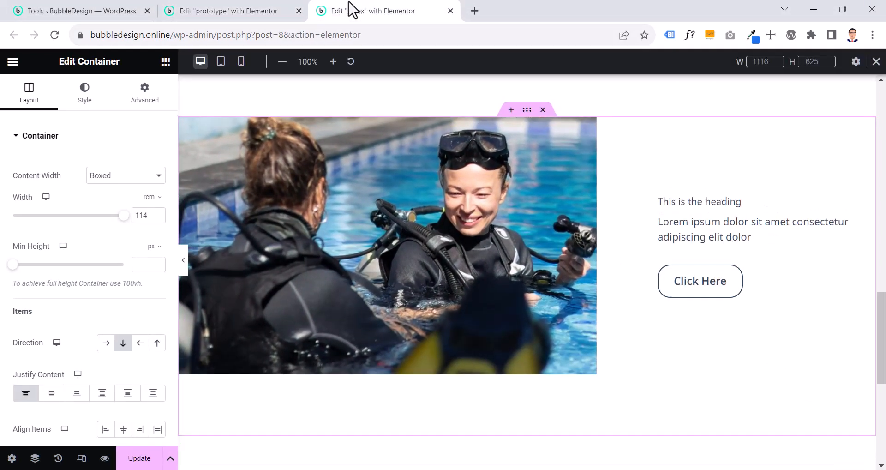
pyautogui.click(214, 13)
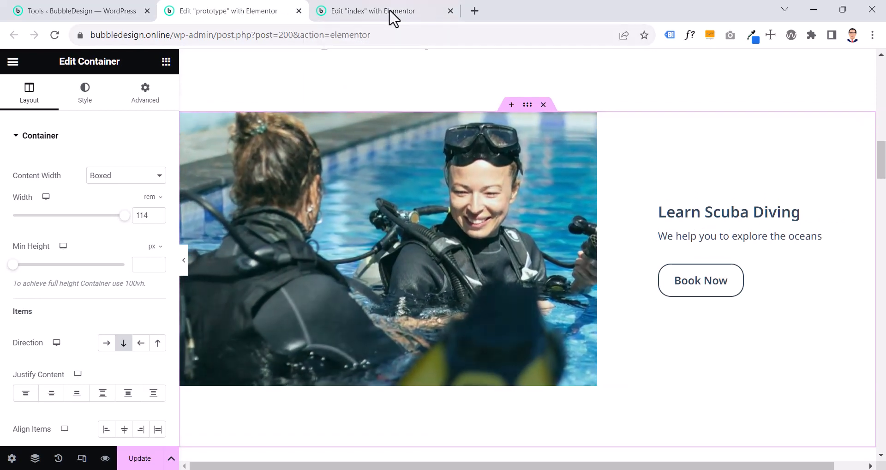
pyautogui.click(389, 12)
pyautogui.click(760, 214)
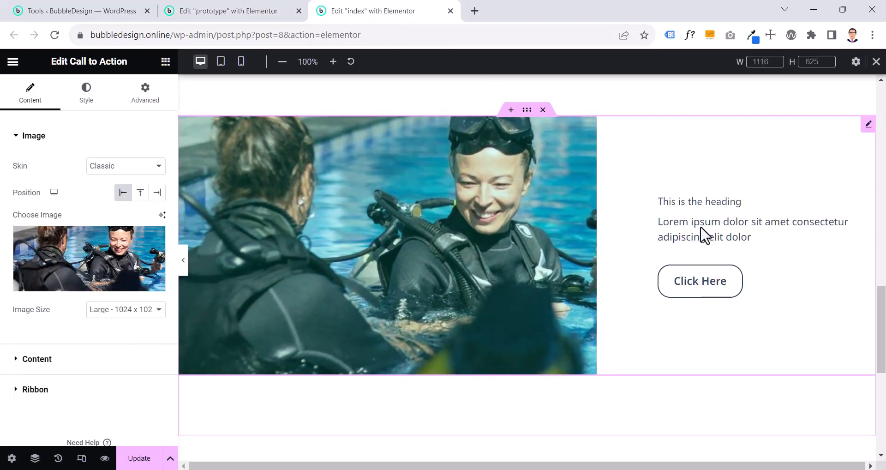
pyautogui.scroll(-5, 480, 278)
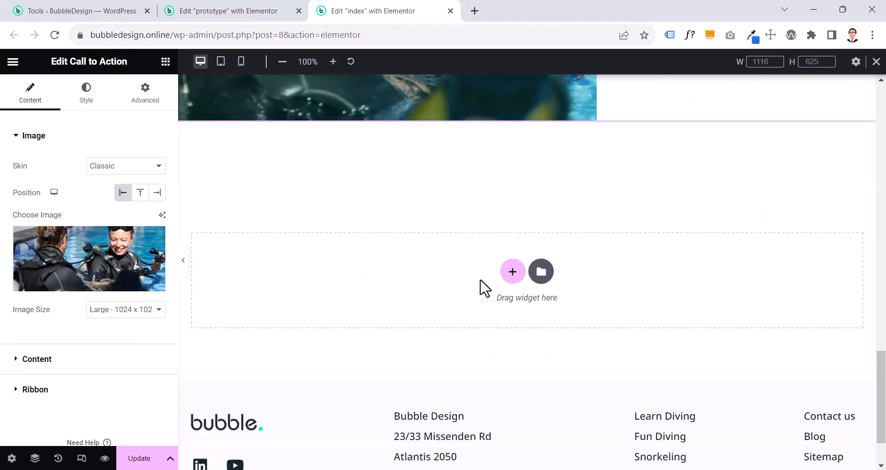
pyautogui.scroll(5, 480, 279)
# Examine the prototype's "Become a diver" and "Have a fun dive" sections, including the dolphin Call to Action's mirrored layout and button
pyautogui.hotkey('ctrl', 'shift', 'Tab')
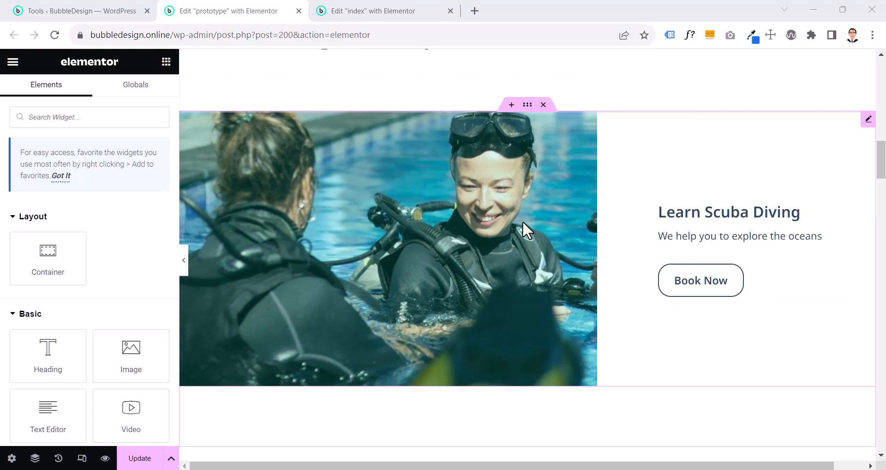
pyautogui.scroll(-8, 523, 221)
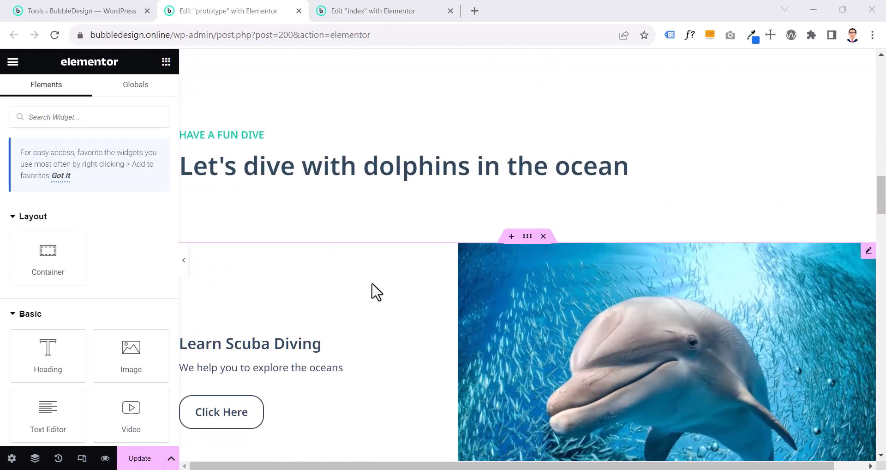
pyautogui.scroll(-2, 233, 350)
pyautogui.scroll(-1, 233, 350)
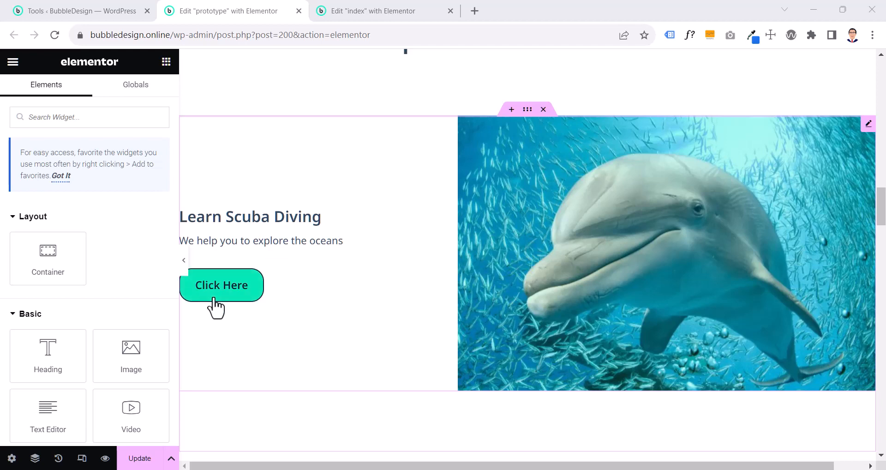
pyautogui.scroll(8, 342, 245)
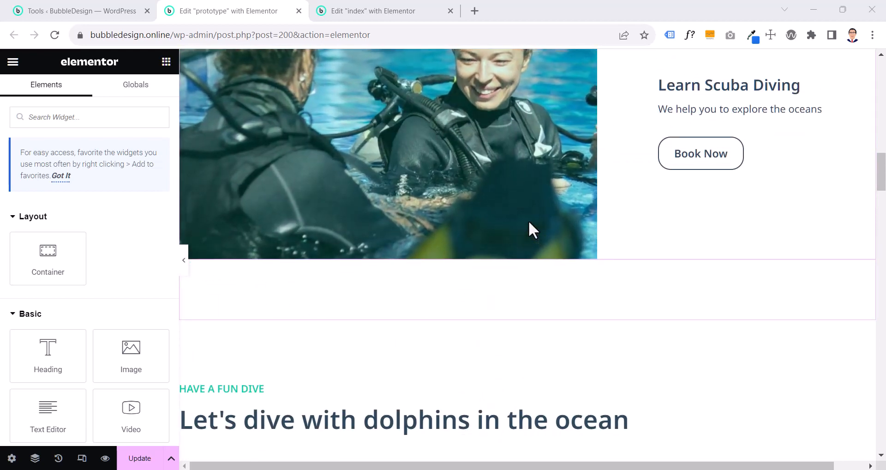
pyautogui.scroll(3, 529, 223)
pyautogui.scroll(-7, 529, 222)
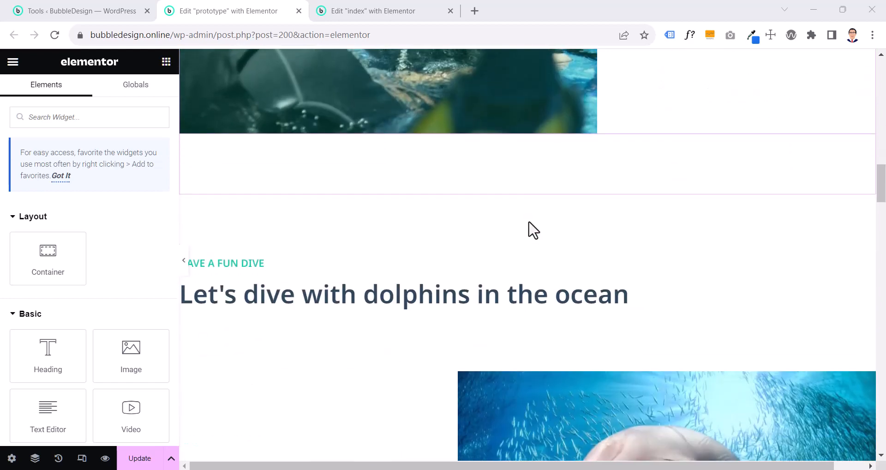
pyautogui.scroll(10, 529, 222)
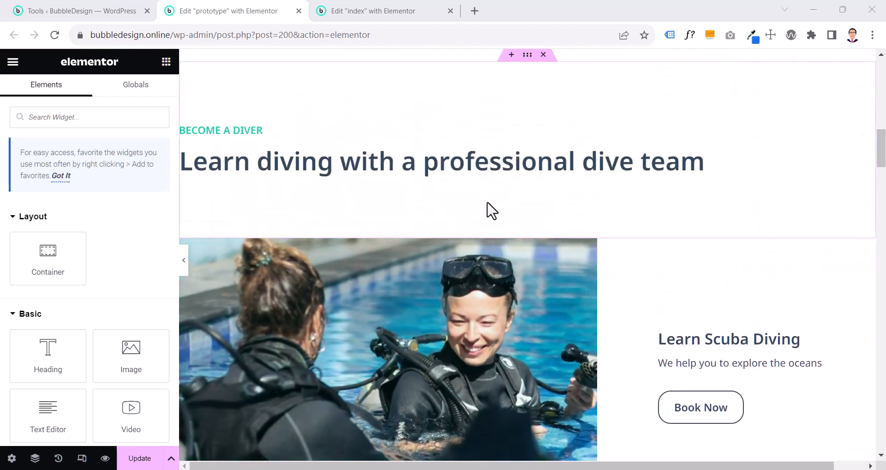
pyautogui.scroll(-3, 487, 203)
pyautogui.scroll(-9, 487, 203)
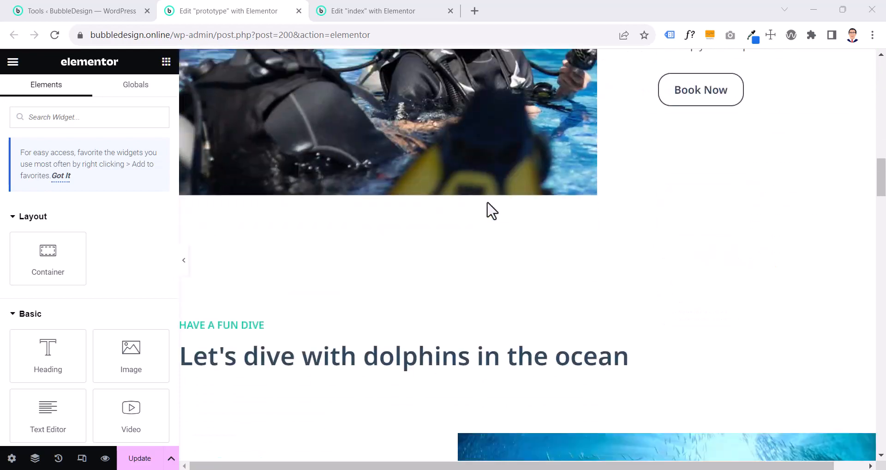
pyautogui.scroll(3, 410, 242)
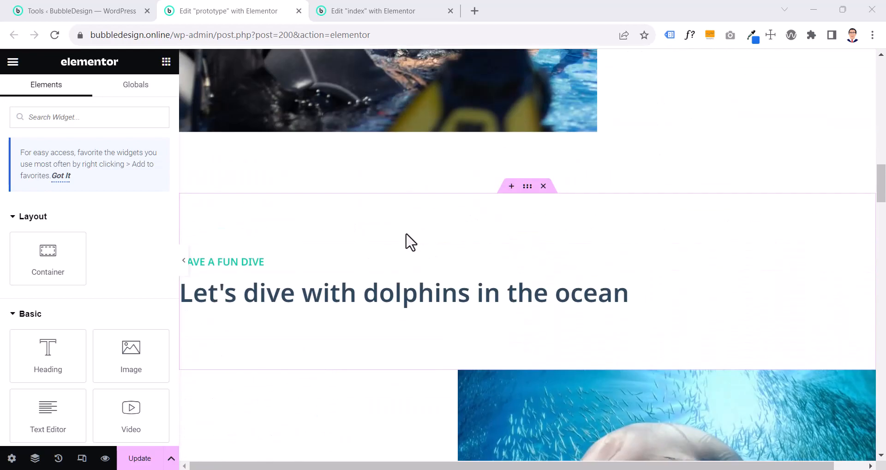
# Examine the prototype's diver, dolphin and pricing sections, and compare the dolphin section with its version on the index page
pyautogui.scroll(9, 406, 233)
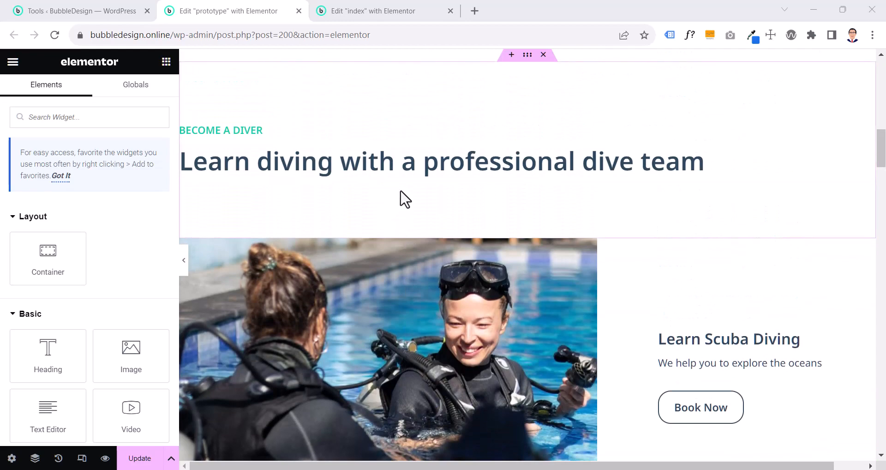
pyautogui.scroll(-7, 400, 190)
pyautogui.scroll(-15, 400, 189)
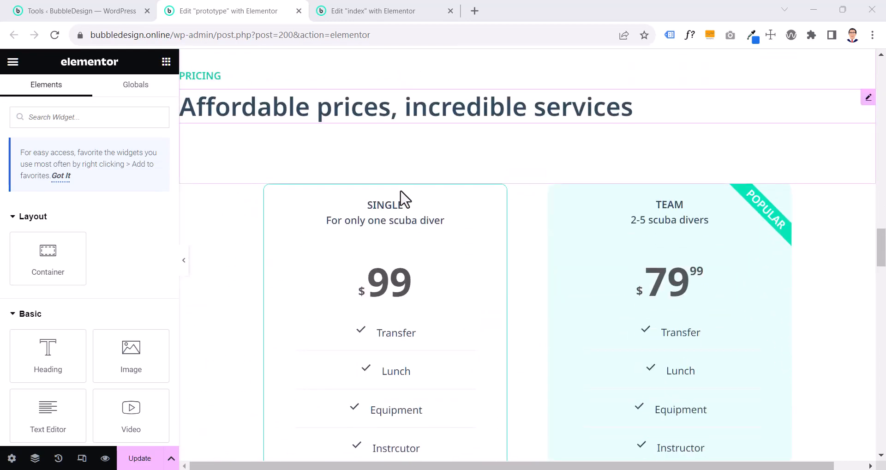
pyautogui.scroll(1, 602, 196)
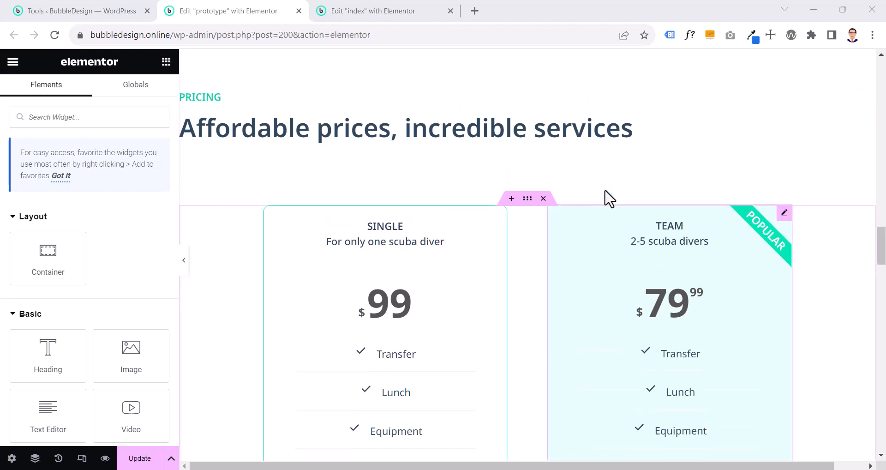
pyautogui.scroll(15, 605, 196)
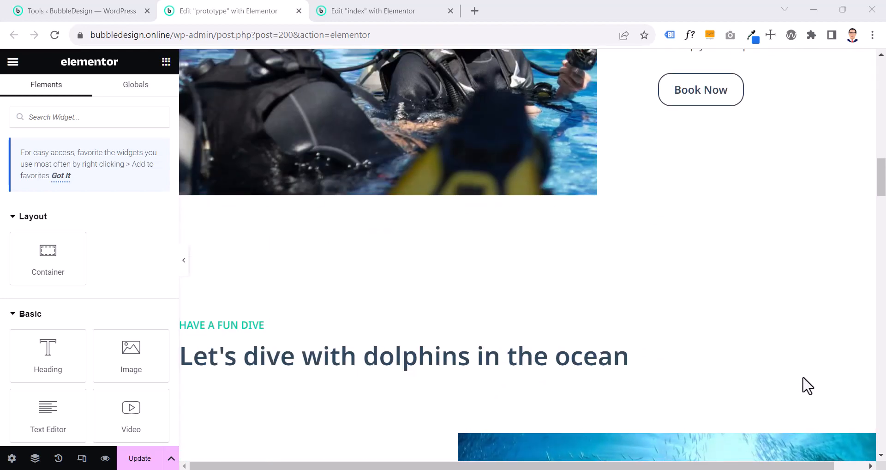
pyautogui.hotkey('ctrl', 'Tab')
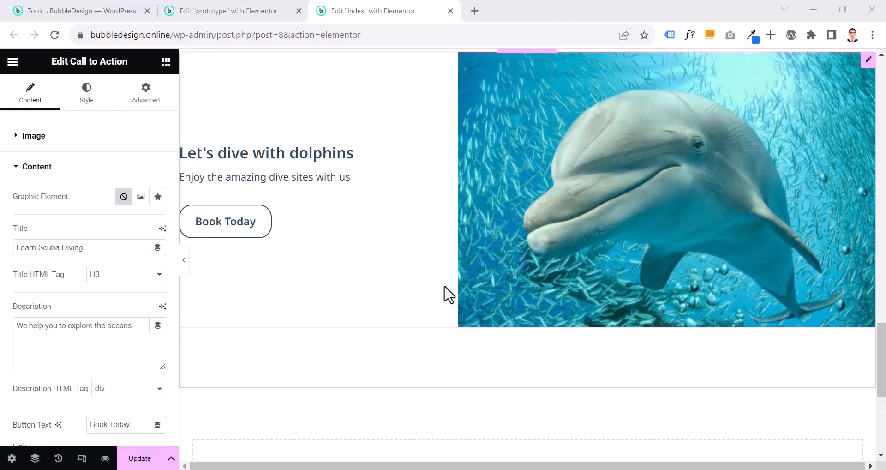
pyautogui.scroll(3, 449, 294)
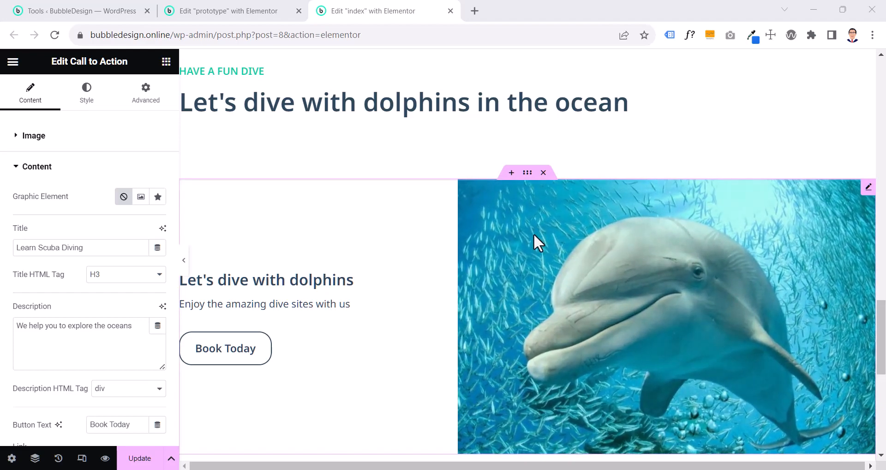
pyautogui.scroll(5, 533, 234)
pyautogui.scroll(-5, 533, 233)
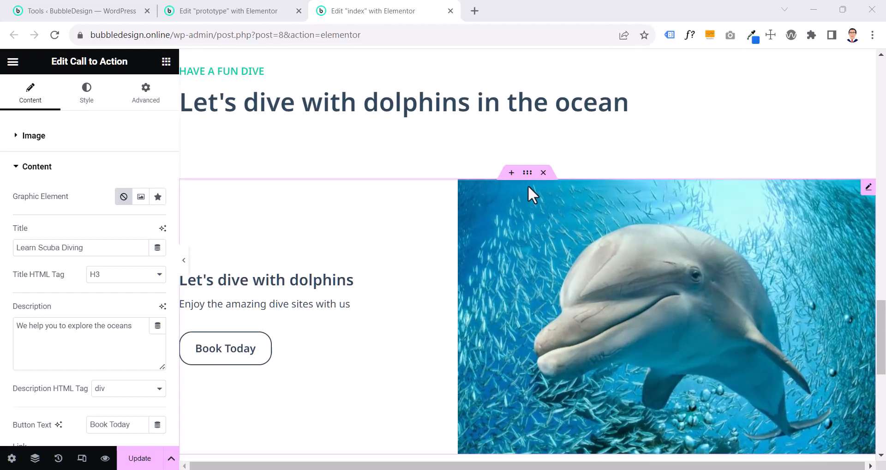
# Set the boxed width of the container holding the dolphin Call to Action to 114 rem
pyautogui.click(527, 173)
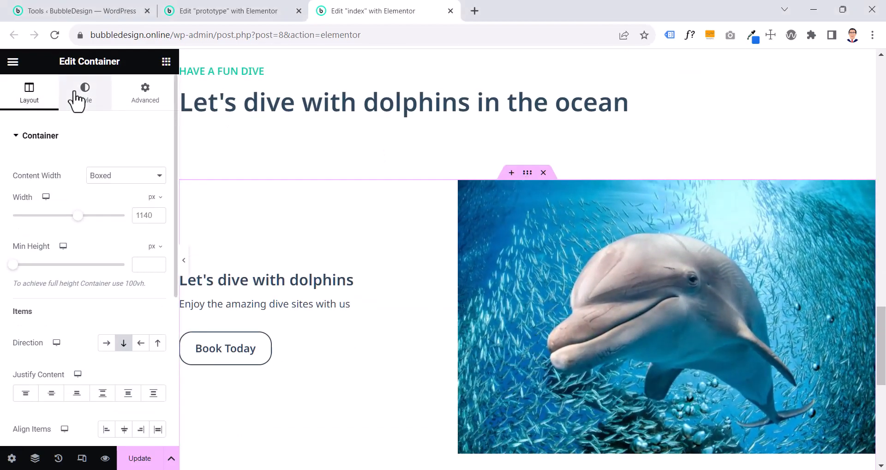
pyautogui.click(77, 98)
pyautogui.click(45, 95)
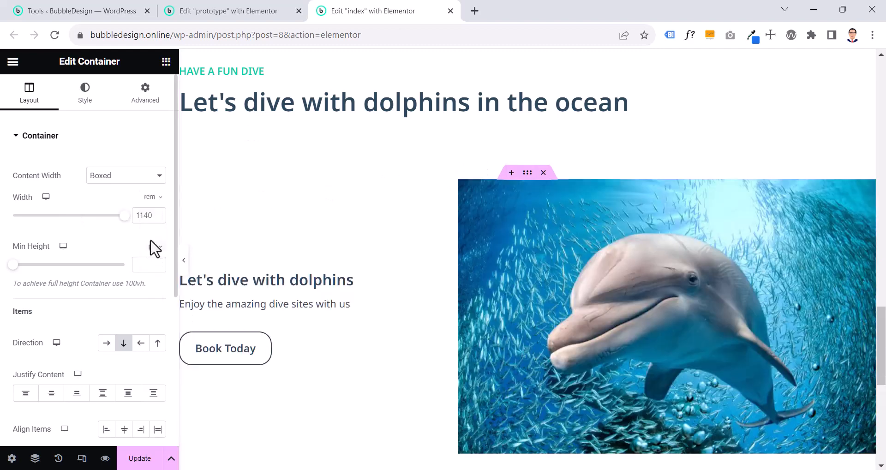
pyautogui.write('114')
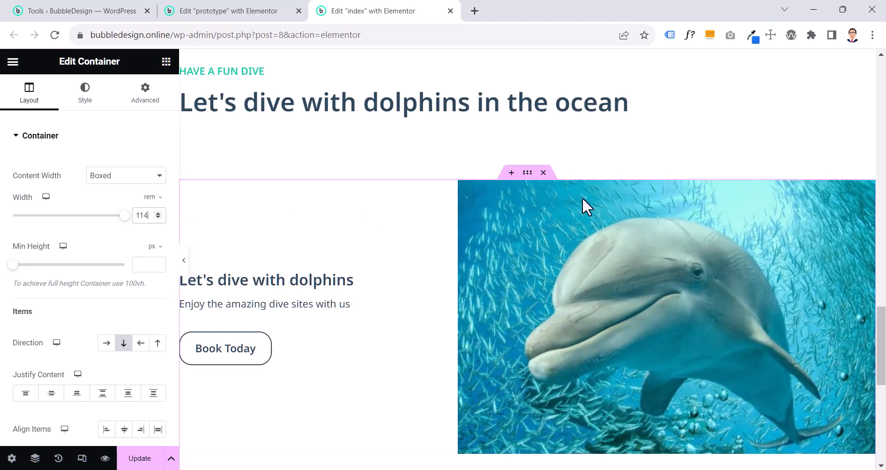
# Try the Left image position on the dolphin Call to Action and return it to the right
pyautogui.click(867, 187)
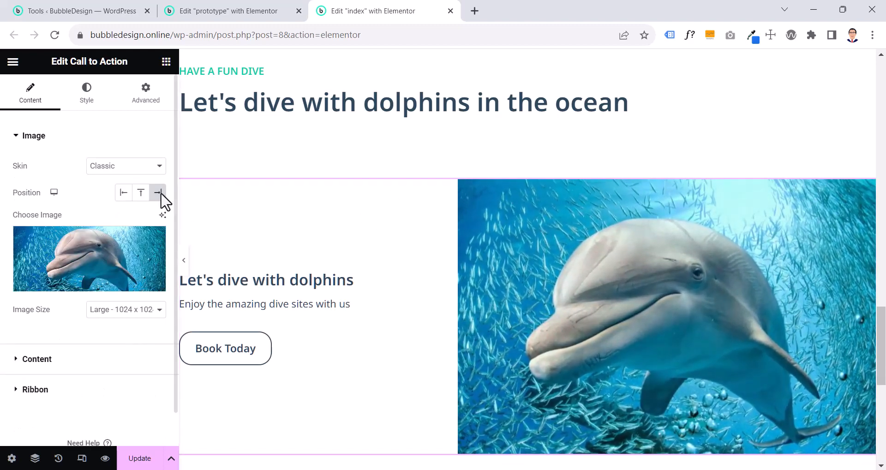
pyautogui.click(123, 193)
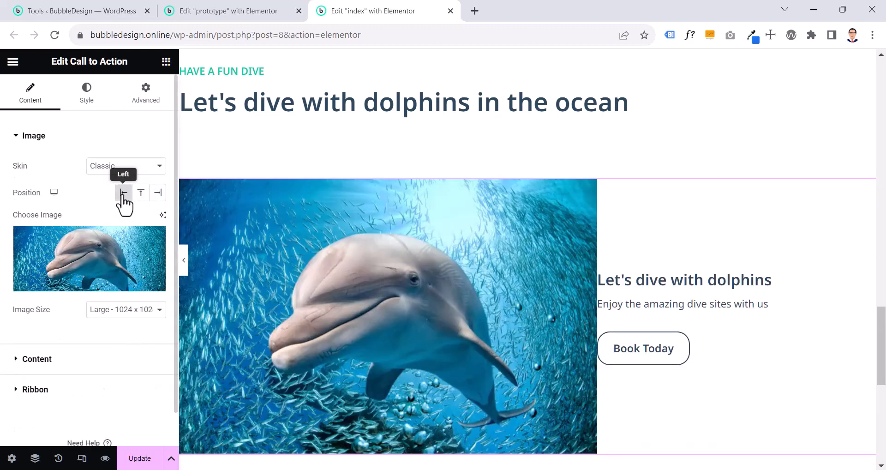
pyautogui.click(158, 192)
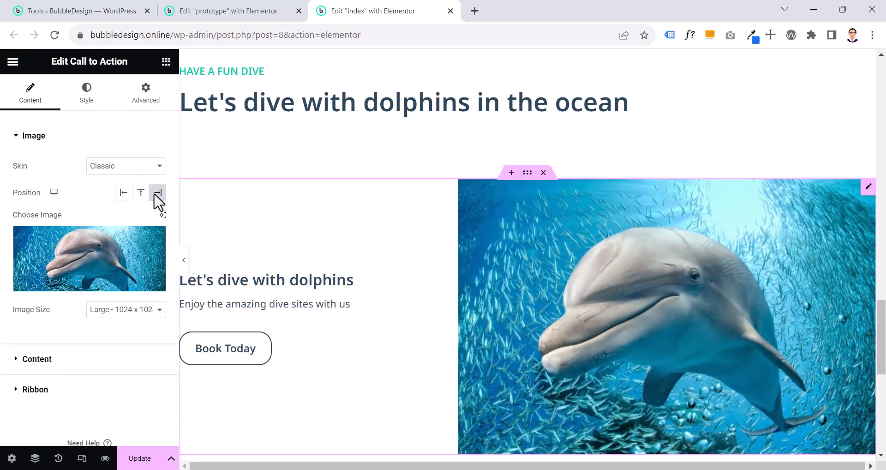
# Try the dolphin Call to Action with its box padding cleared, and check its alignment with the heading at full width
pyautogui.scroll(-3, 283, 203)
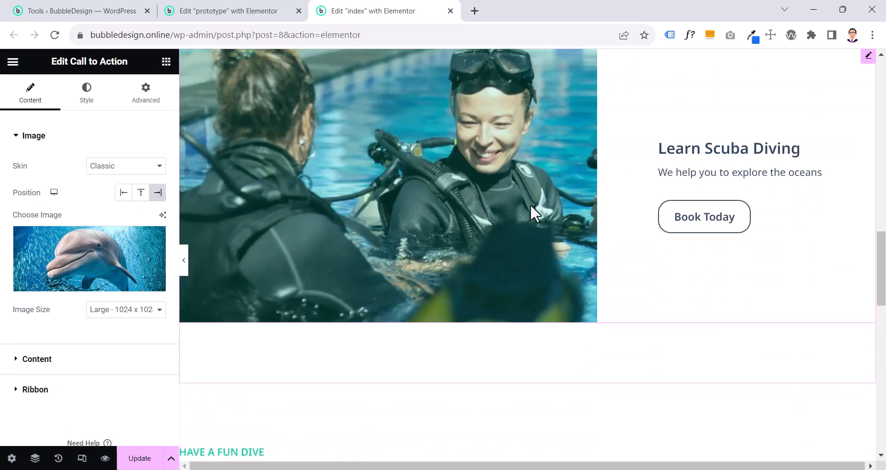
pyautogui.scroll(-1, 536, 204)
pyautogui.scroll(2, 536, 204)
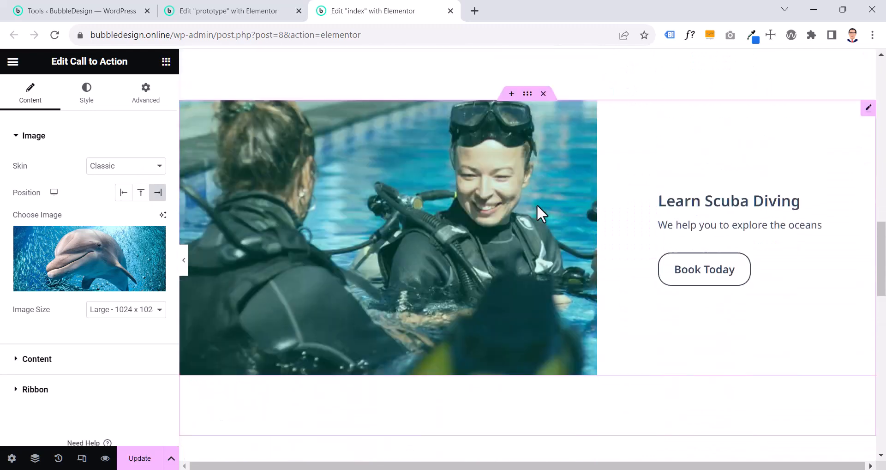
pyautogui.scroll(-8, 536, 203)
pyautogui.scroll(-2, 536, 204)
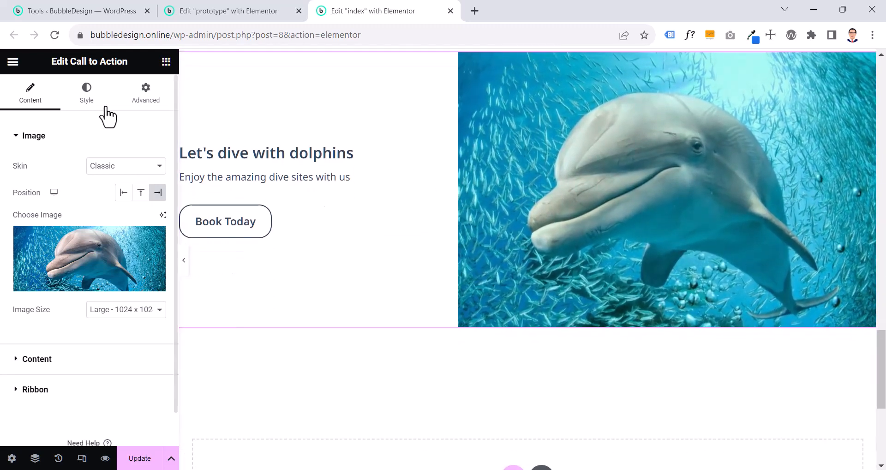
pyautogui.click(87, 94)
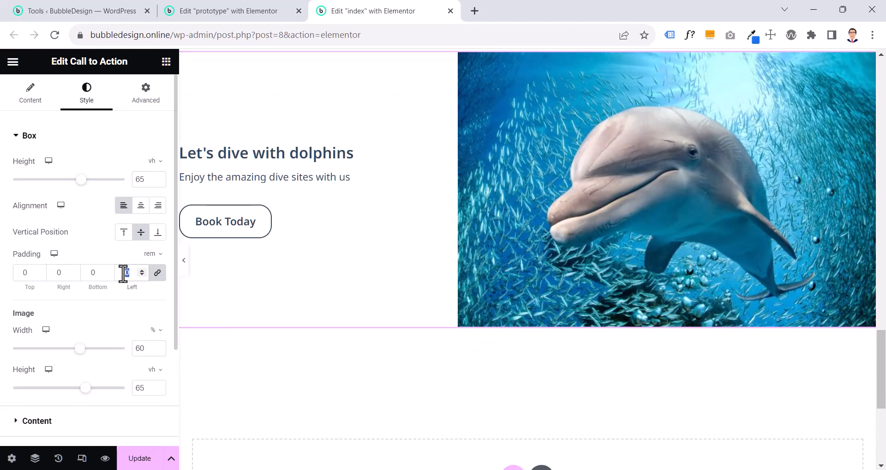
pyautogui.press('BackSpace')
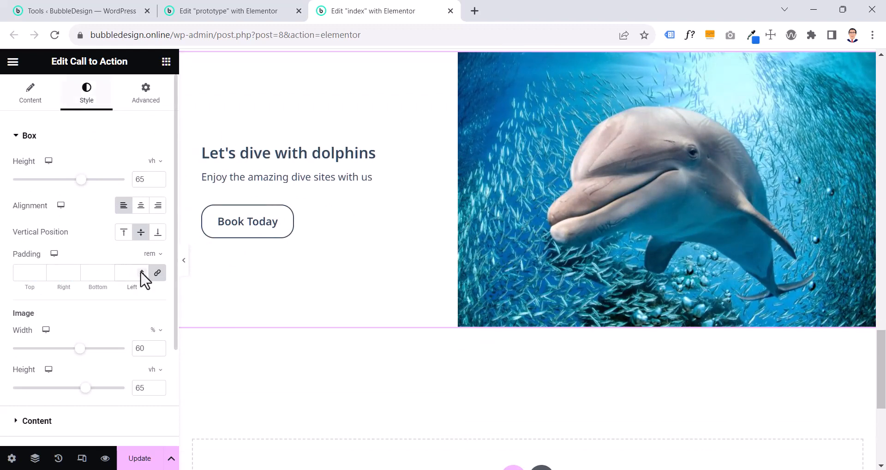
pyautogui.click(184, 259)
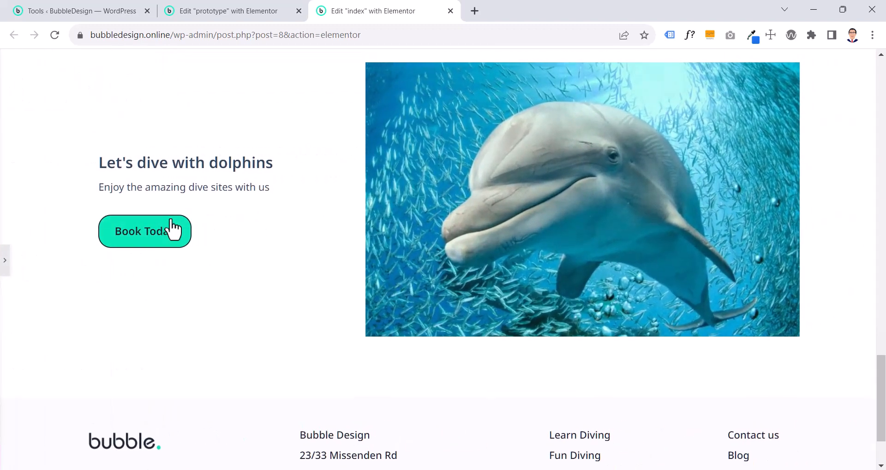
pyautogui.scroll(-1, 175, 226)
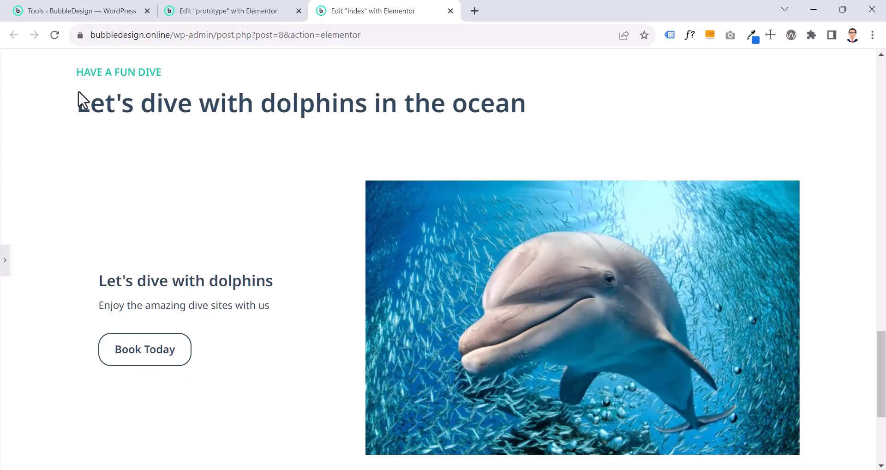
pyautogui.scroll(3, 82, 99)
pyautogui.scroll(-2, 82, 99)
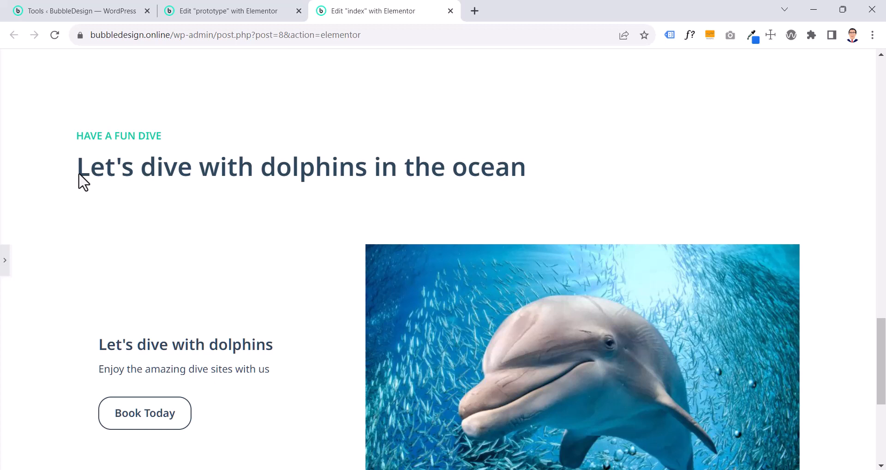
# Set the dolphin Call to Action's box padding back to 0 rem on all sides and check the alignment at full width
pyautogui.click(5, 261)
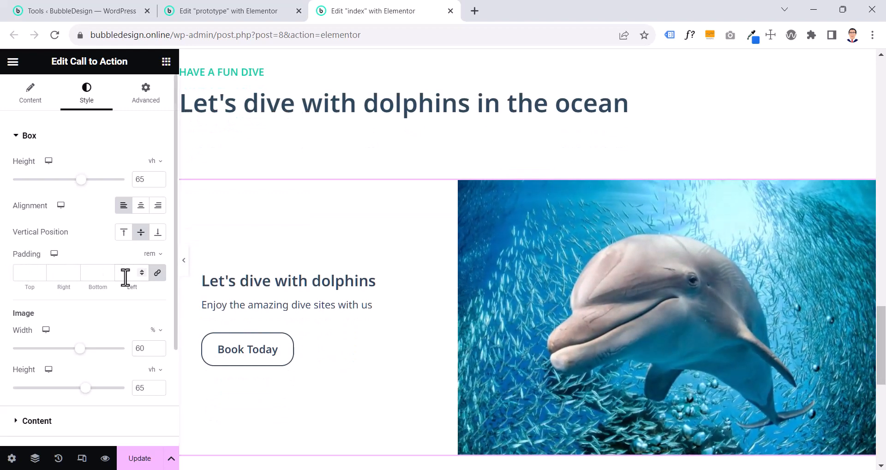
pyautogui.click(125, 277)
pyautogui.write('0')
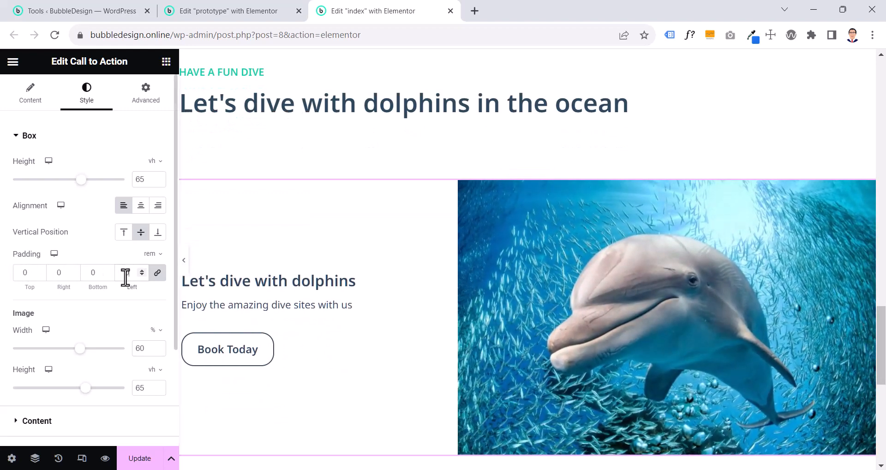
pyautogui.click(184, 259)
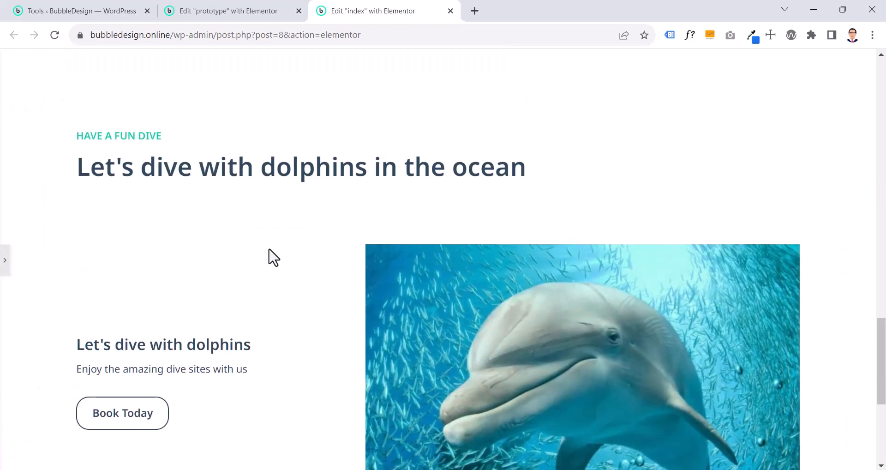
pyautogui.click(4, 266)
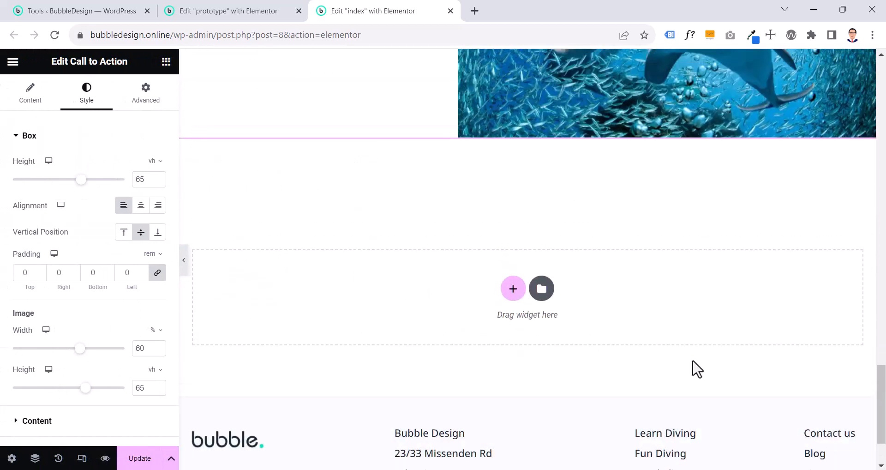
# Compare the "Affordable prices, incredible services" pricing section on the prototype page with the one on the index page
pyautogui.hotkey('ctrl', 'shift', 'Tab')
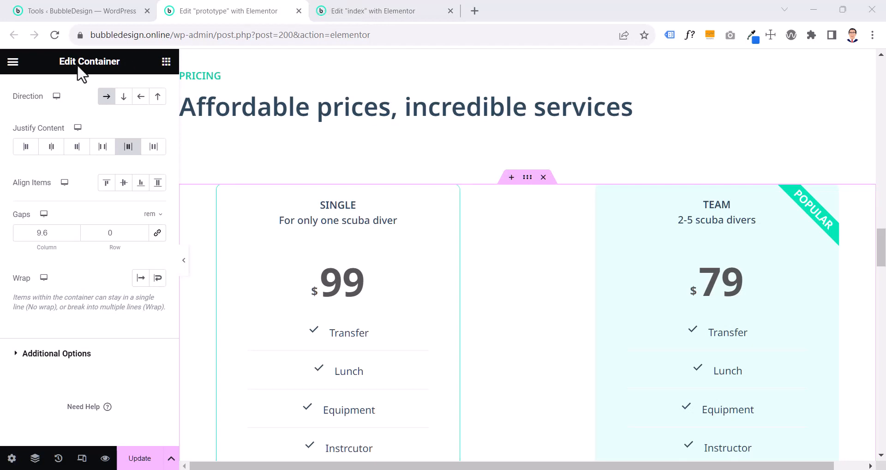
pyautogui.scroll(1, 328, 249)
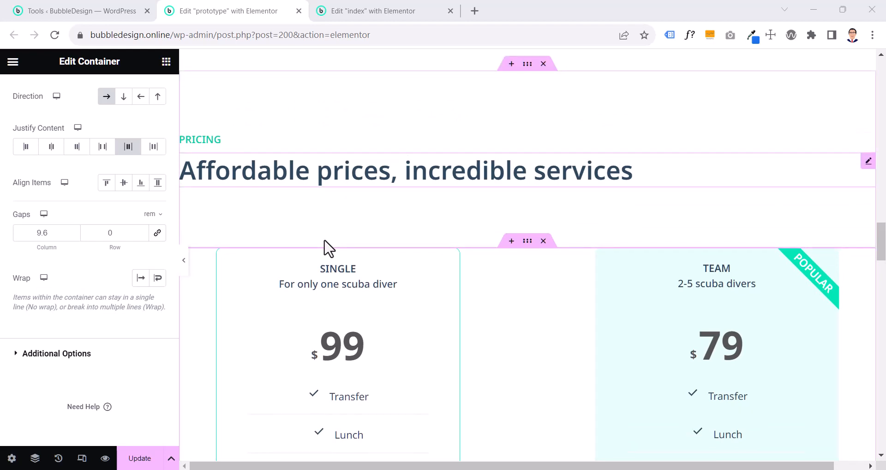
pyautogui.click(398, 15)
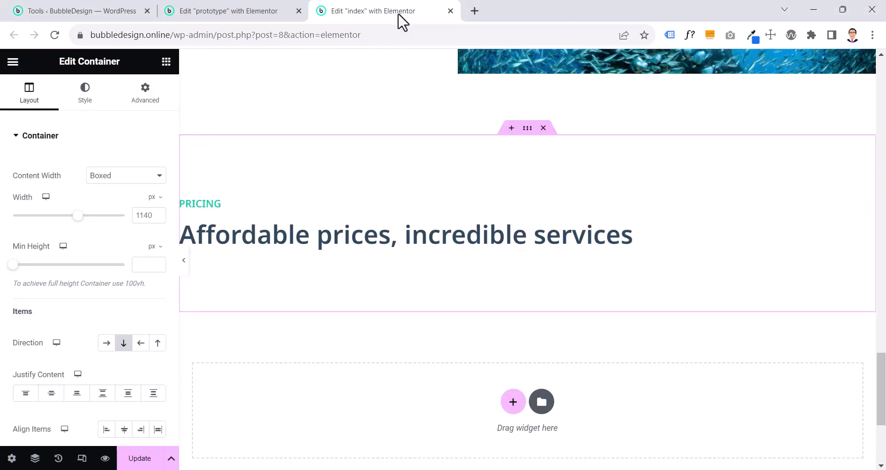
# Set the column gap of the prototype's price table container to 0 rem
pyautogui.click(233, 18)
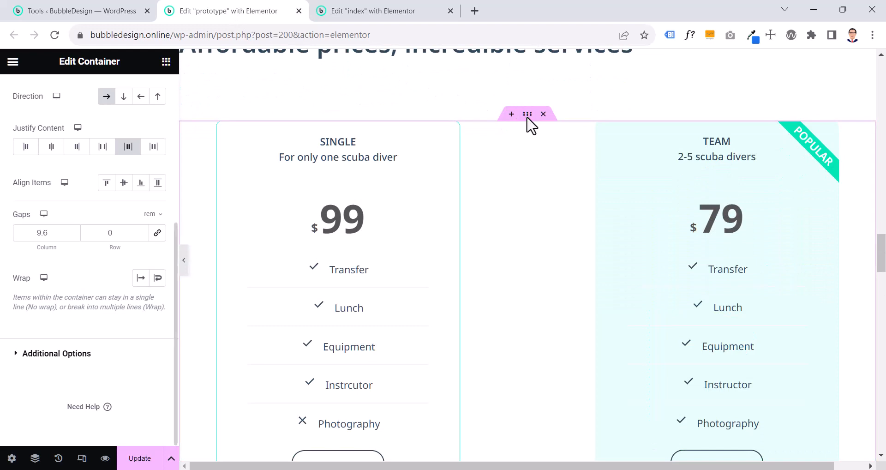
pyautogui.click(527, 118)
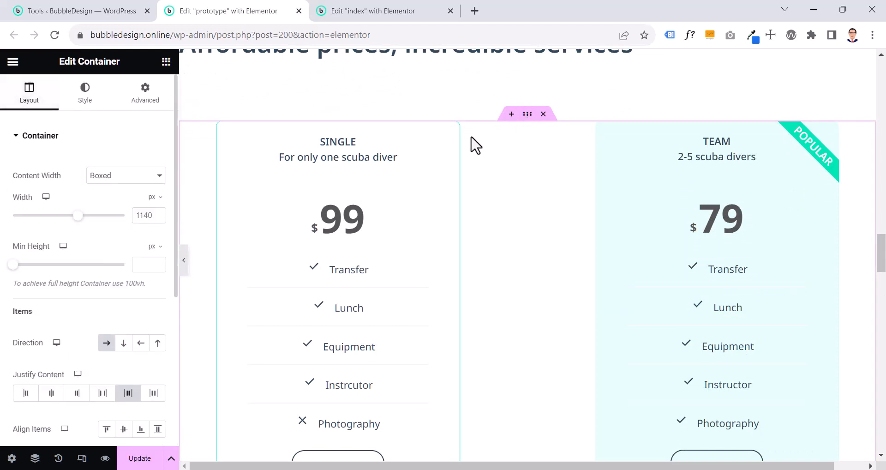
pyautogui.scroll(-2, 162, 255)
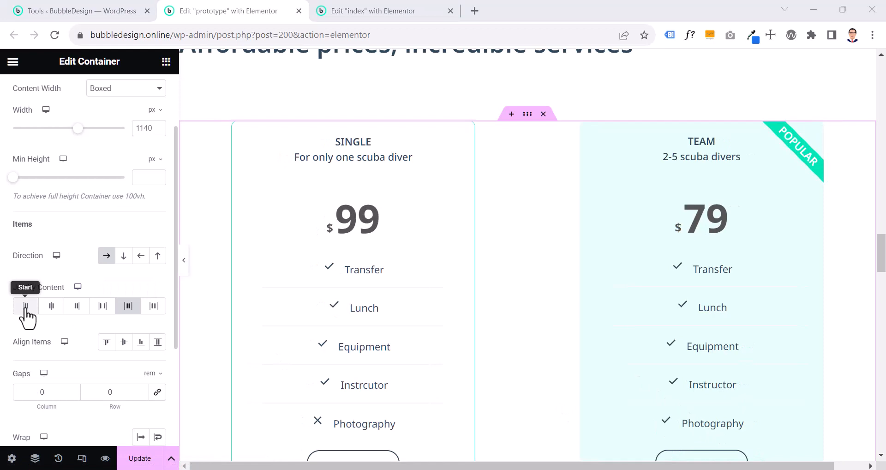
# Try Start, Center, End and Space Between for the price table container's Justify Content, and return it to Space Around
pyautogui.click(26, 308)
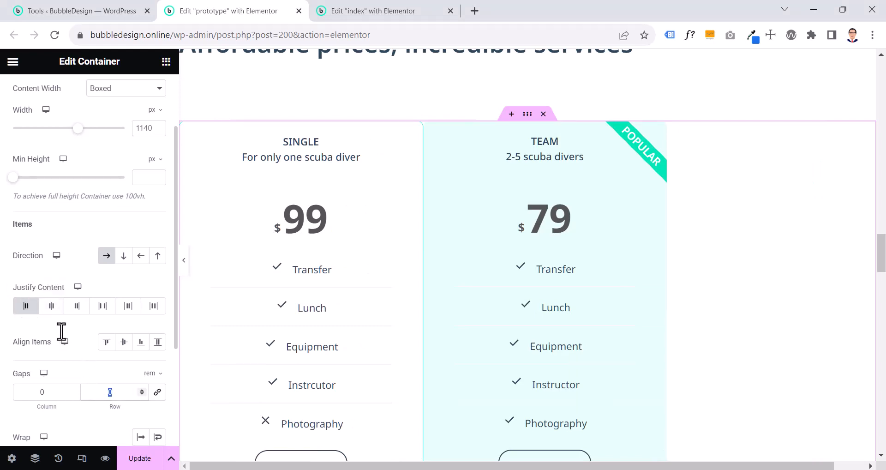
pyautogui.click(50, 305)
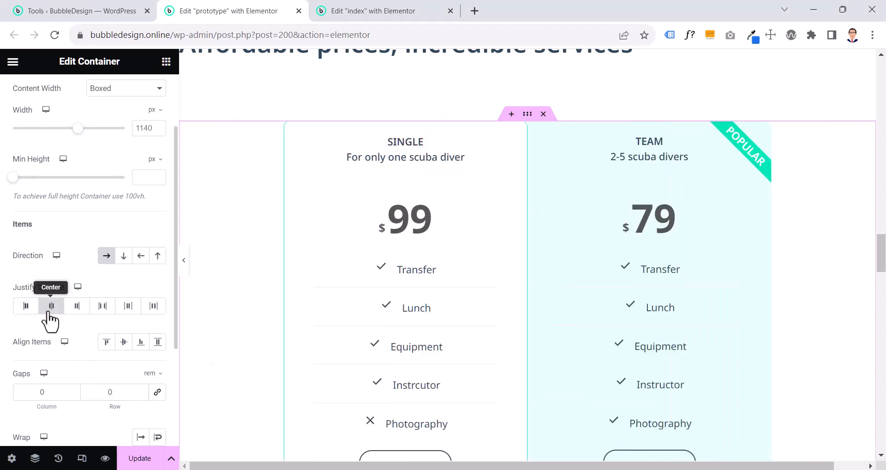
pyautogui.click(76, 306)
pyautogui.click(102, 306)
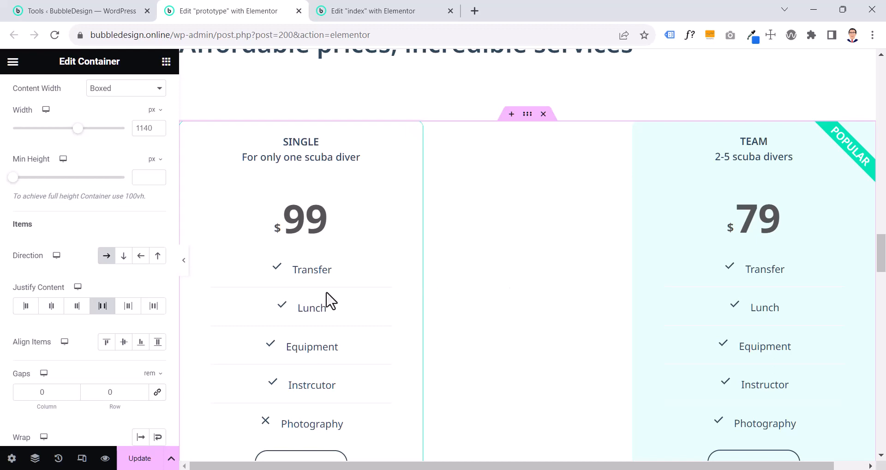
pyautogui.click(130, 308)
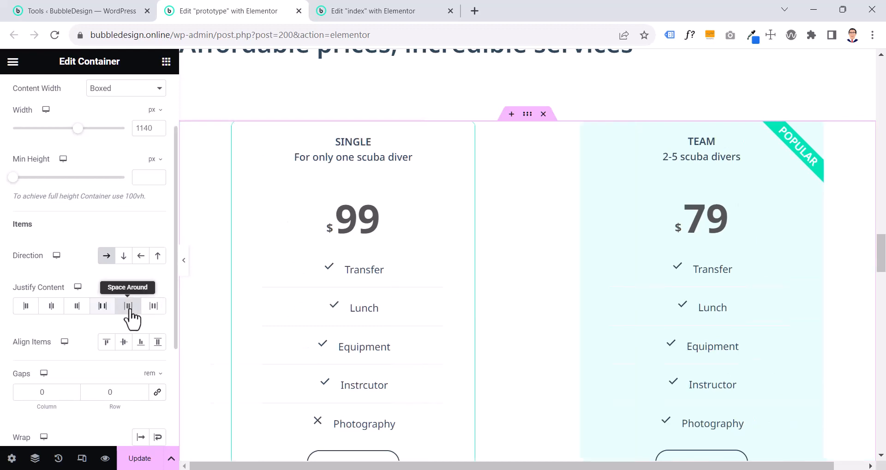
# Examine the prototype's pricing section at full width, checking how the two price tables align with the heading and with each other
pyautogui.click(184, 260)
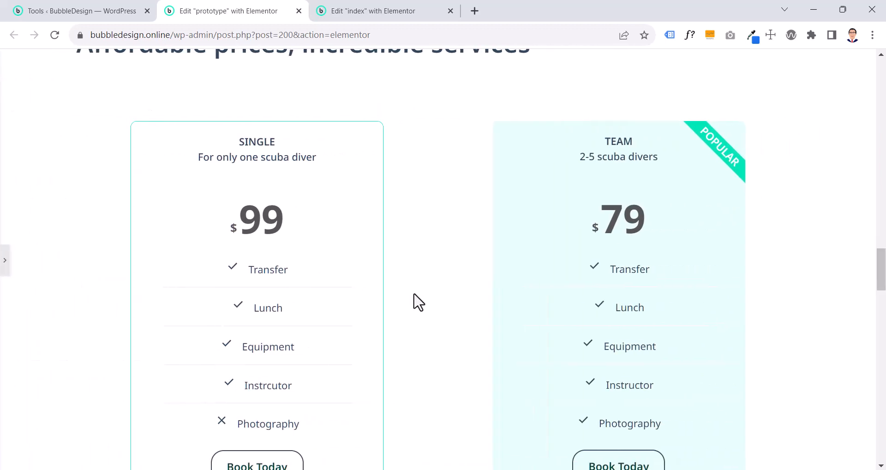
pyautogui.scroll(1, 414, 300)
pyautogui.scroll(-4, 469, 305)
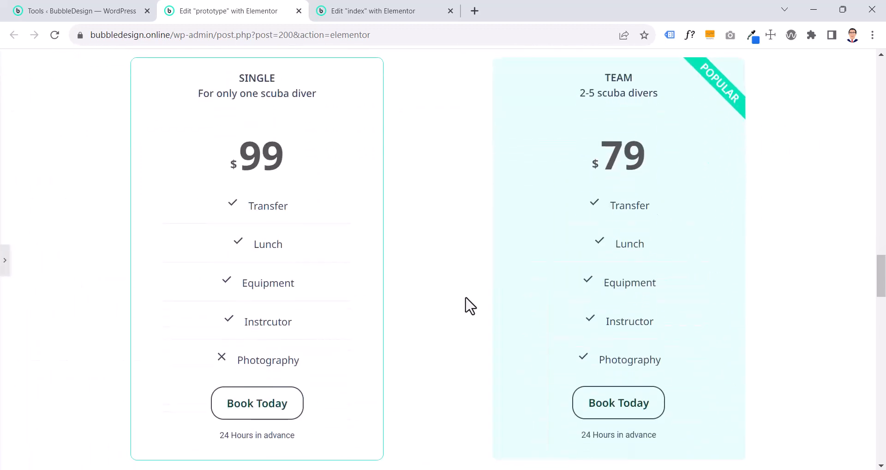
pyautogui.scroll(5, 470, 306)
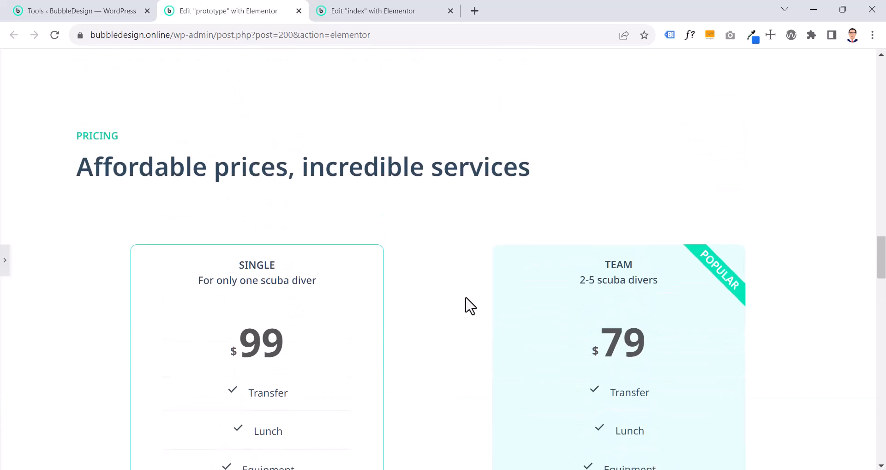
pyautogui.scroll(-1, 469, 306)
pyautogui.scroll(1, 470, 305)
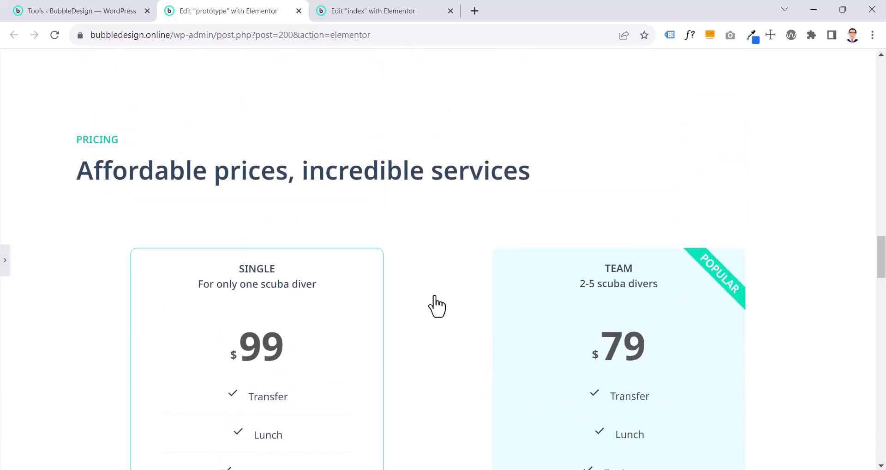
pyautogui.click(4, 272)
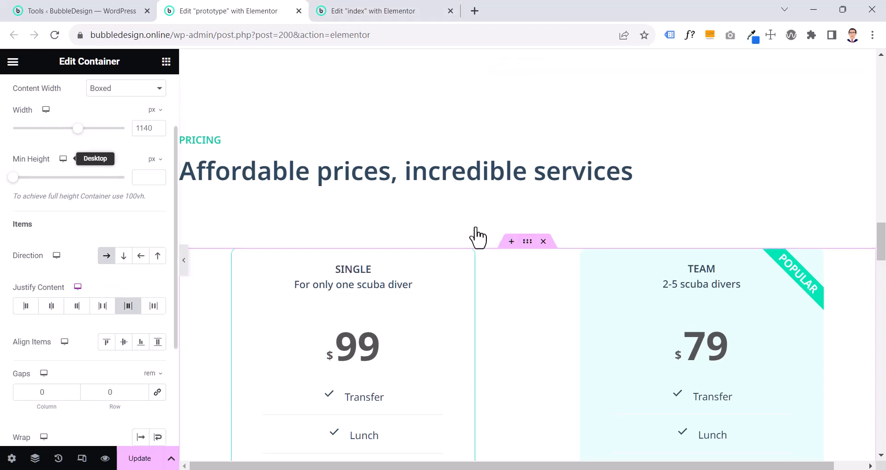
pyautogui.scroll(2, 92, 110)
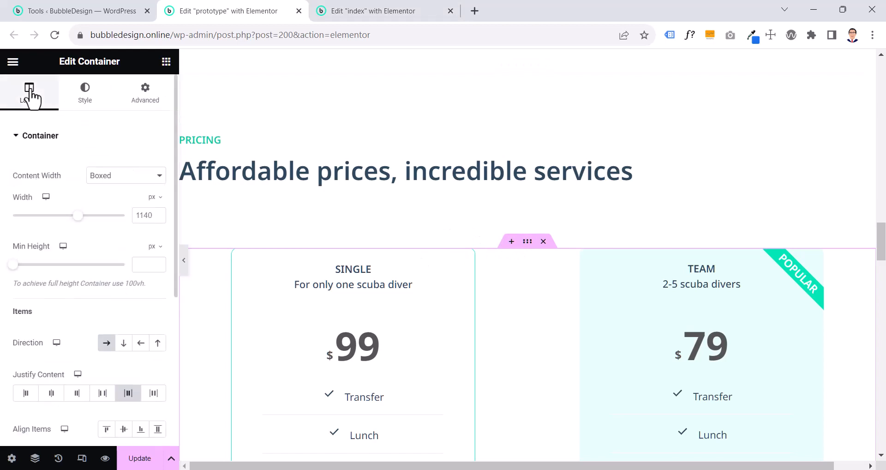
# Add a horizontal row container below the "Affordable prices, incredible services" heading on the index page
pyautogui.click(342, 12)
pyautogui.click(516, 274)
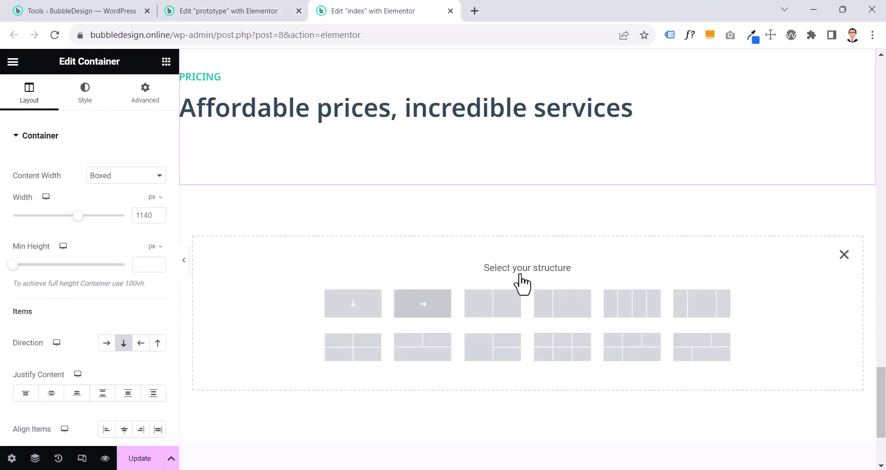
pyautogui.click(413, 313)
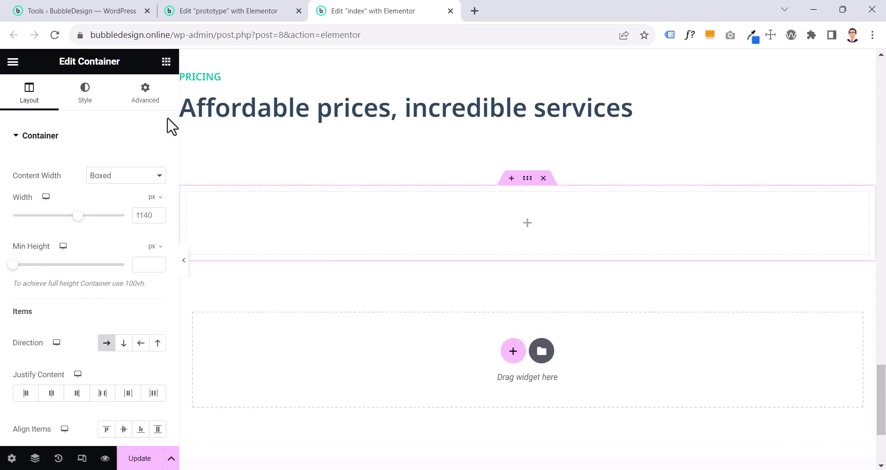
# Find the Price Table widget and place it in the new row container
pyautogui.click(166, 62)
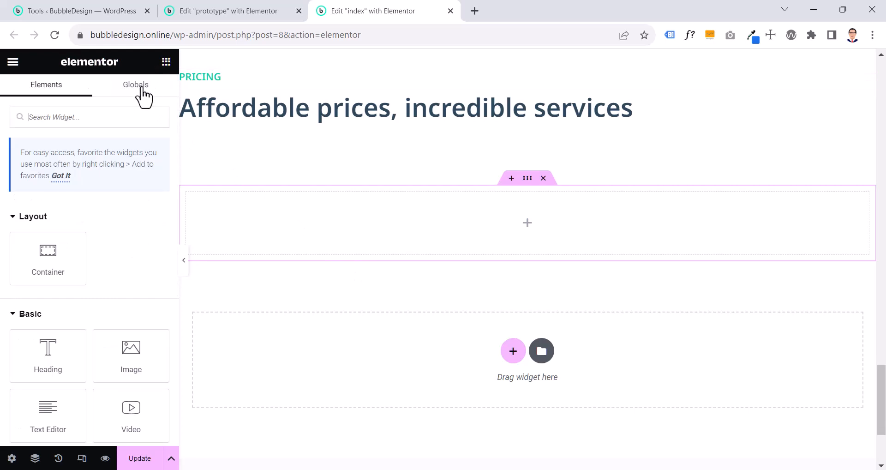
pyautogui.click(115, 114)
pyautogui.write('price')
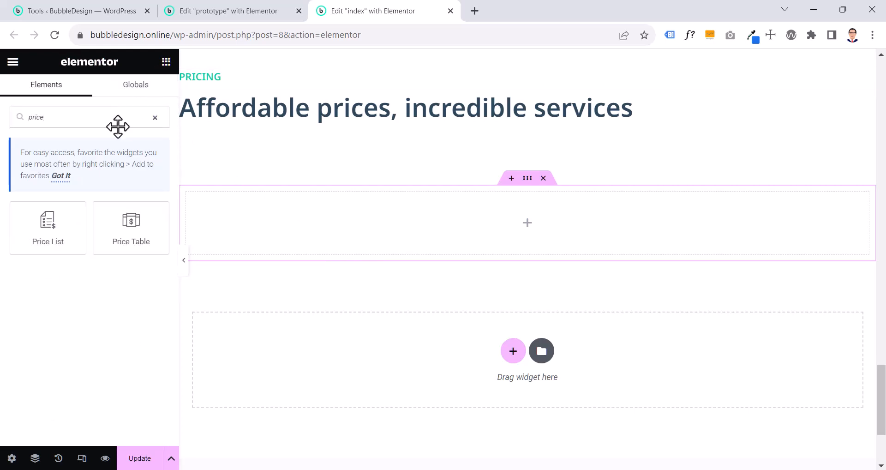
pyautogui.moveTo(131, 224); pyautogui.dragTo(585, 235)
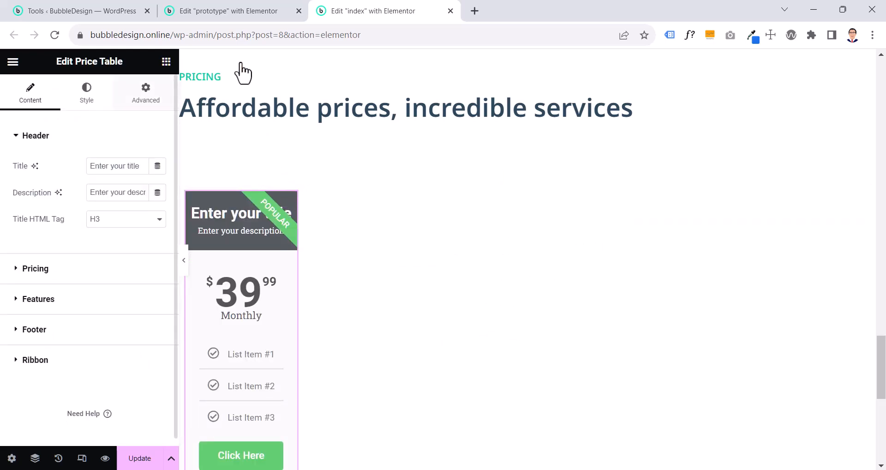
# Check the prototype's SINGLE table width, and give the first price table on the index page the same custom width of 35%
pyautogui.click(222, 10)
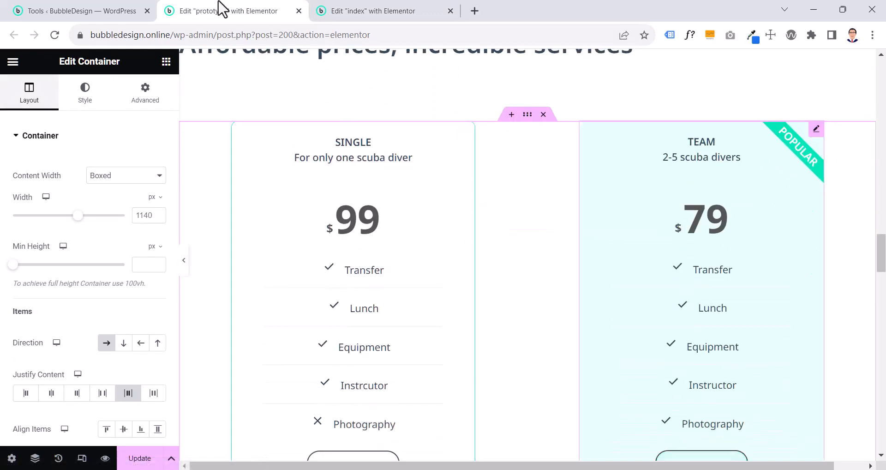
pyautogui.scroll(3, 511, 261)
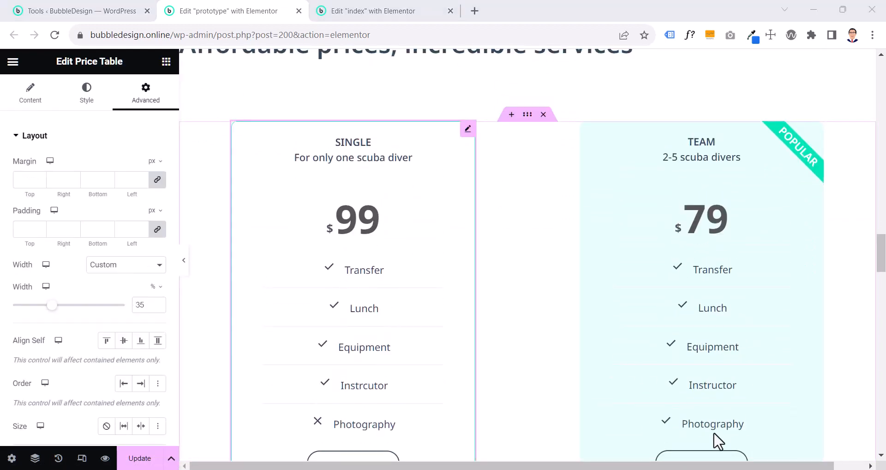
pyautogui.click(469, 131)
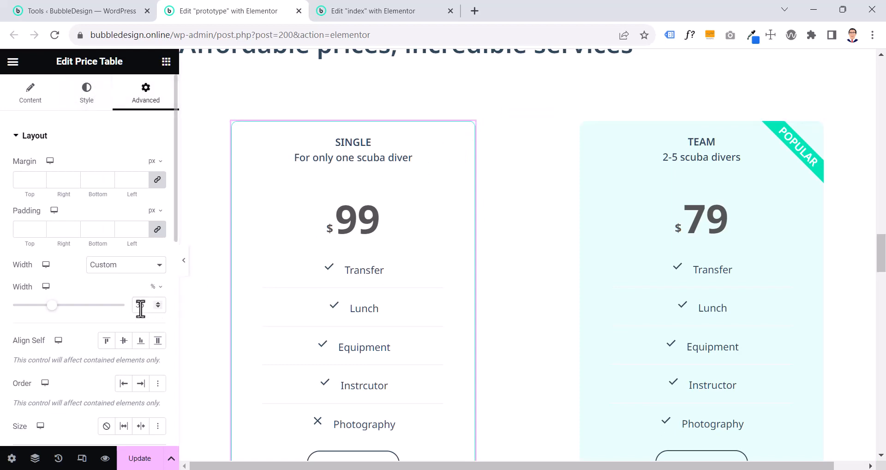
pyautogui.click(376, 9)
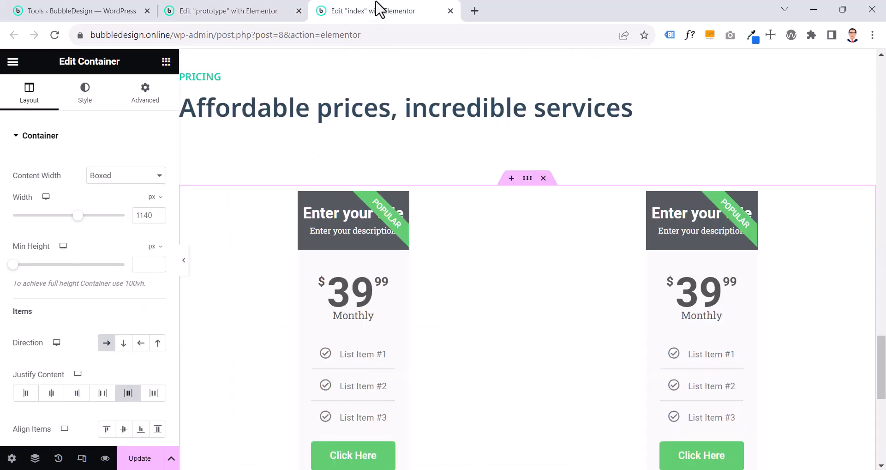
pyautogui.click(401, 200)
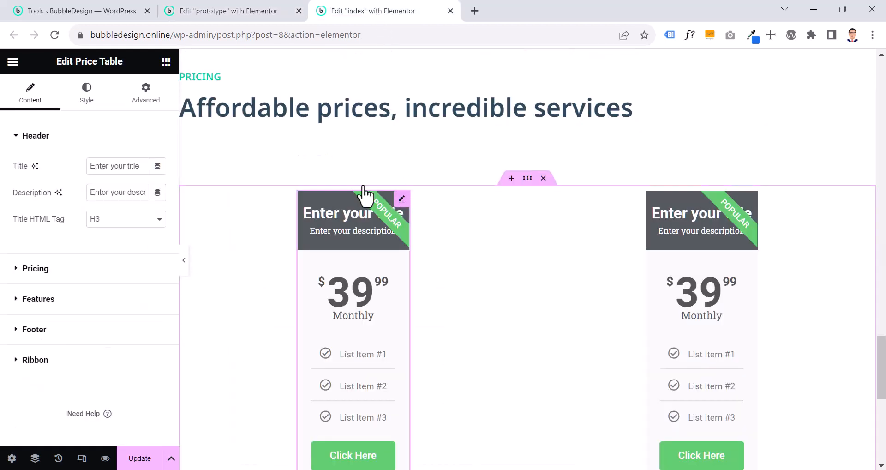
pyautogui.click(147, 103)
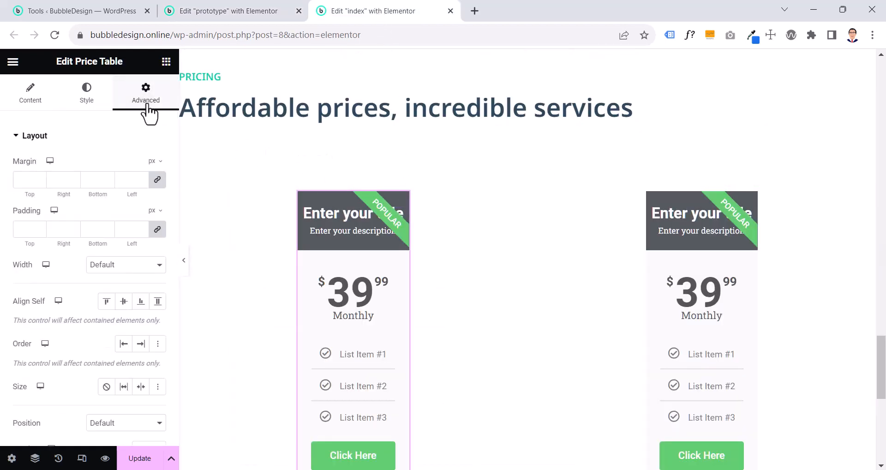
pyautogui.click(131, 266)
pyautogui.click(126, 306)
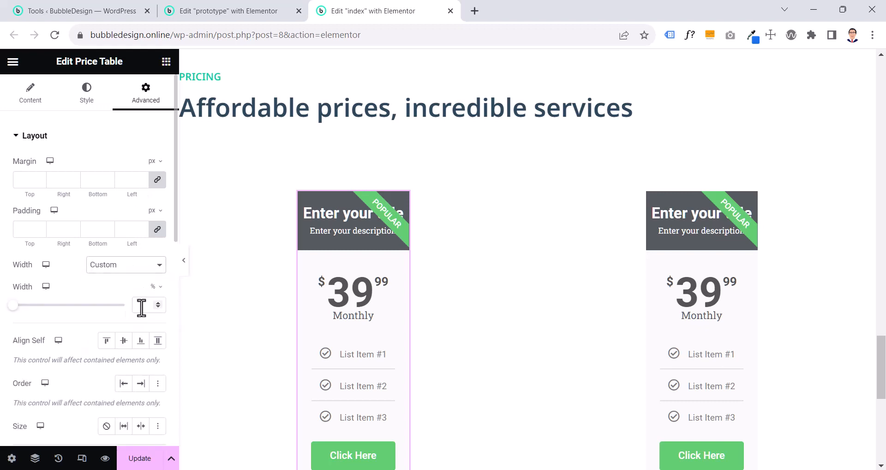
pyautogui.write('35')
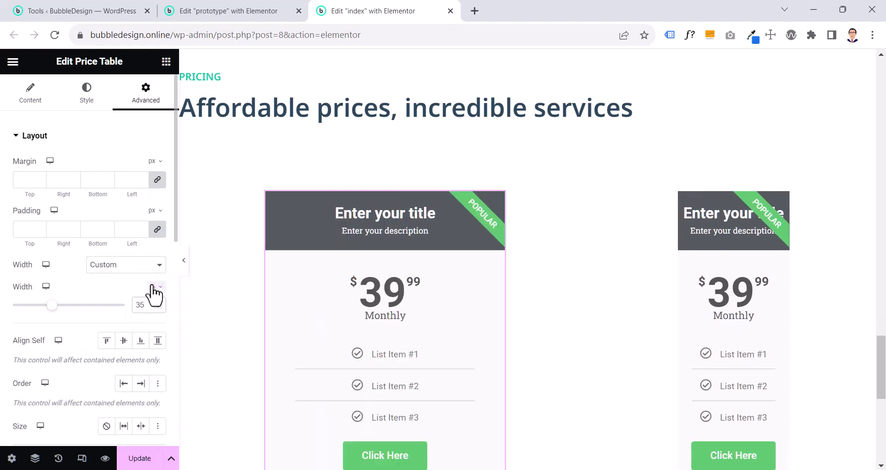
# Copy the first price table's style, including its 35% width, onto the second price table
pyautogui.rightClick(326, 310)
pyautogui.click(358, 262)
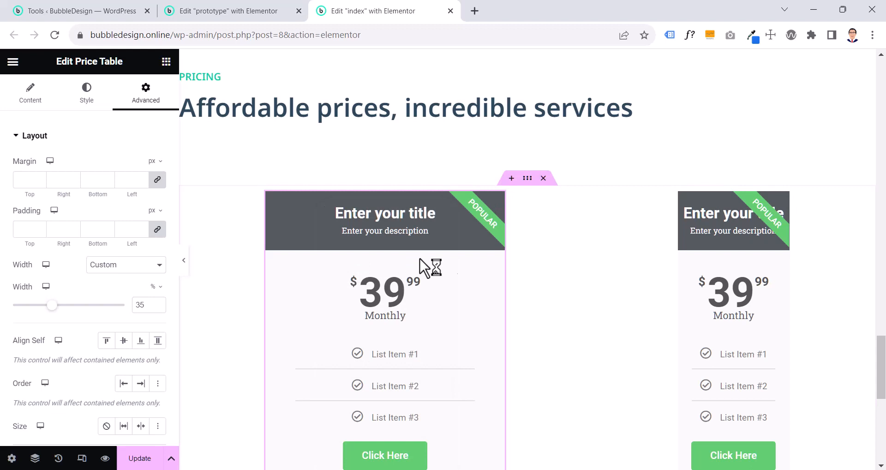
pyautogui.rightClick(737, 252)
pyautogui.click(777, 300)
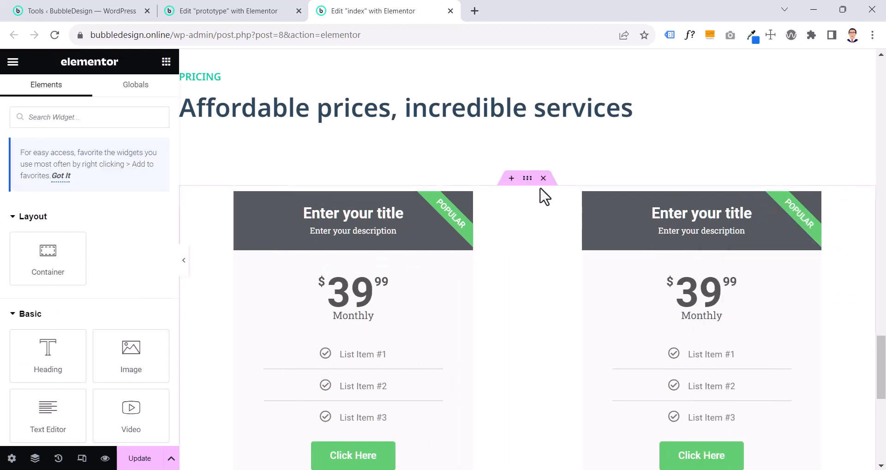
# Switch the price table container's Space Around justification off and back on to compare the layouts
pyautogui.click(526, 181)
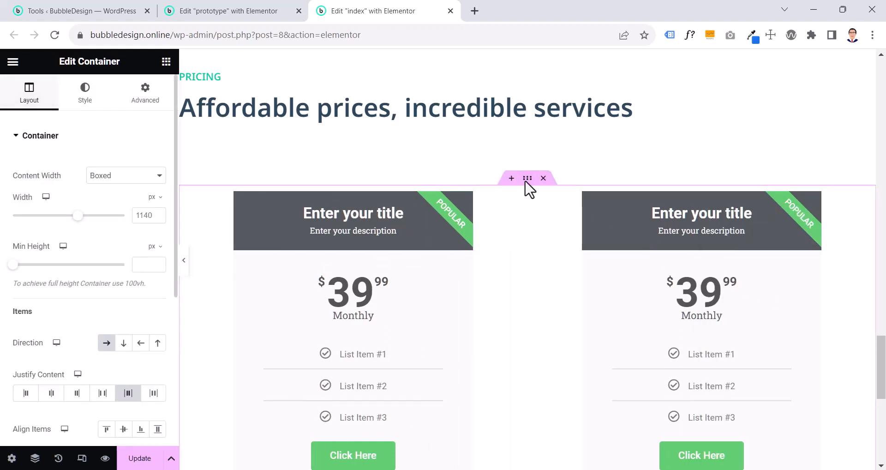
pyautogui.scroll(-3, 56, 342)
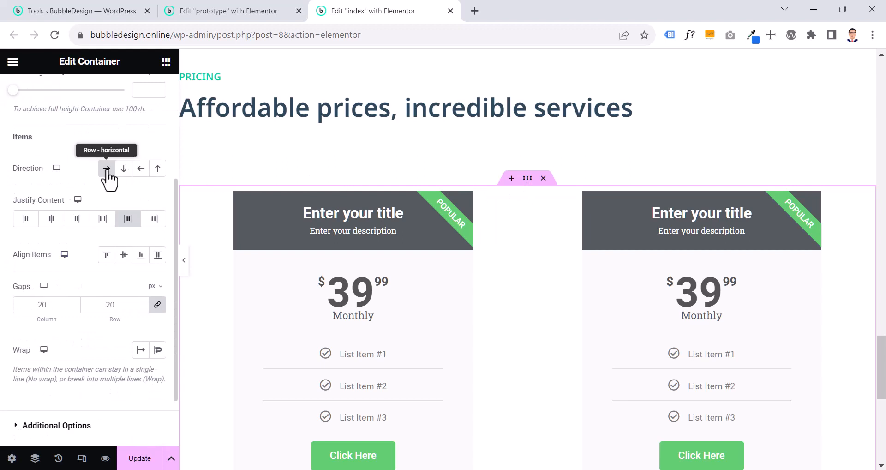
pyautogui.click(131, 219)
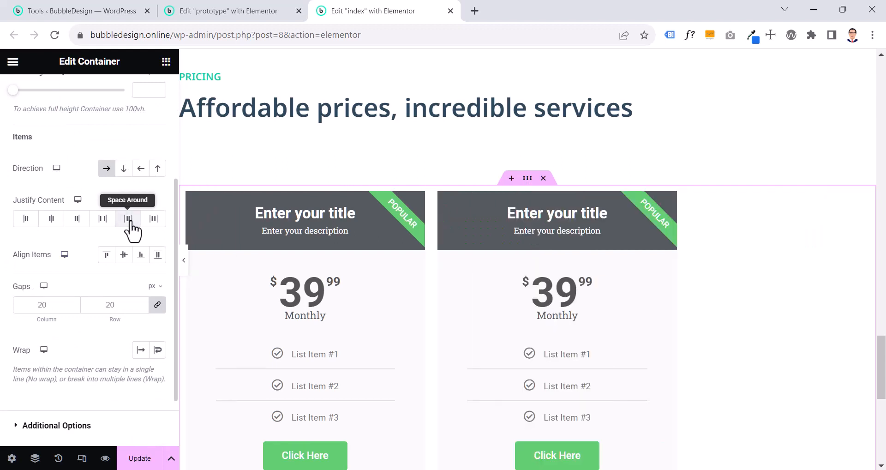
pyautogui.click(126, 220)
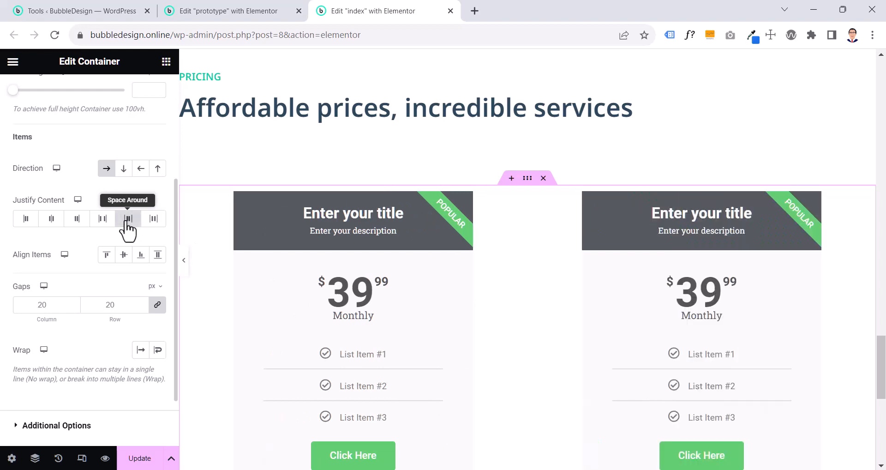
# Compare the spacing around the price tables on the index page with the price table container on the prototype page
pyautogui.scroll(-4, 546, 292)
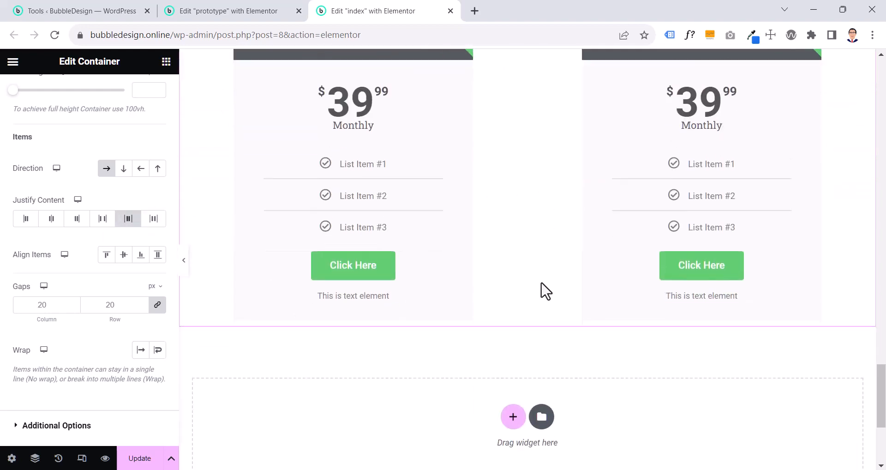
pyautogui.scroll(4, 545, 291)
pyautogui.click(233, 14)
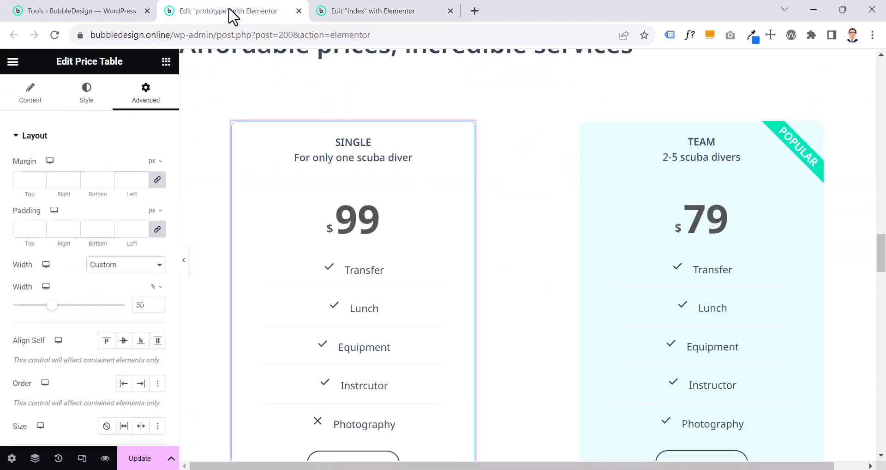
pyautogui.click(527, 115)
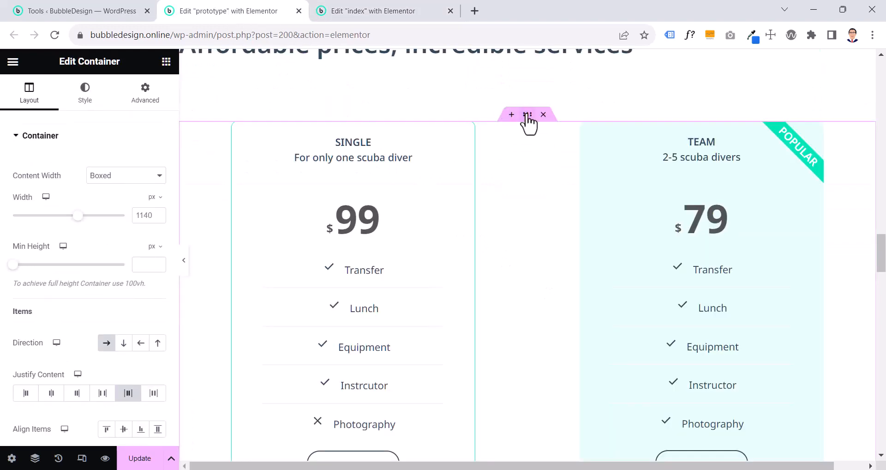
pyautogui.scroll(-4, 526, 120)
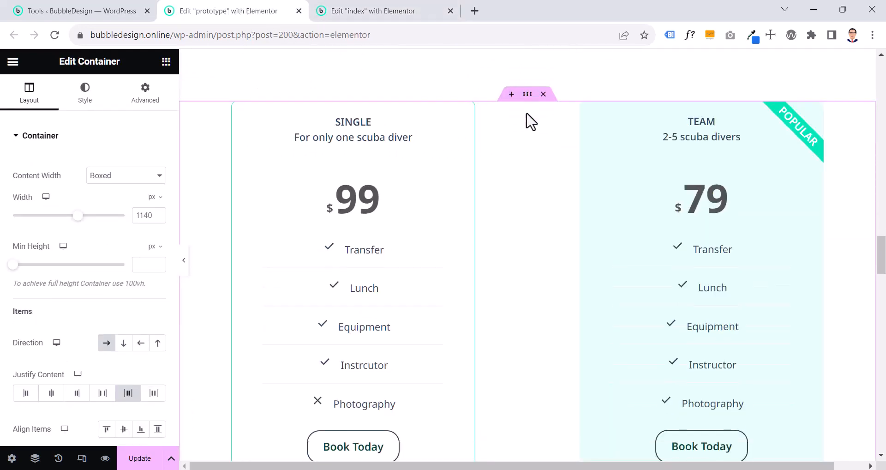
pyautogui.click(402, 13)
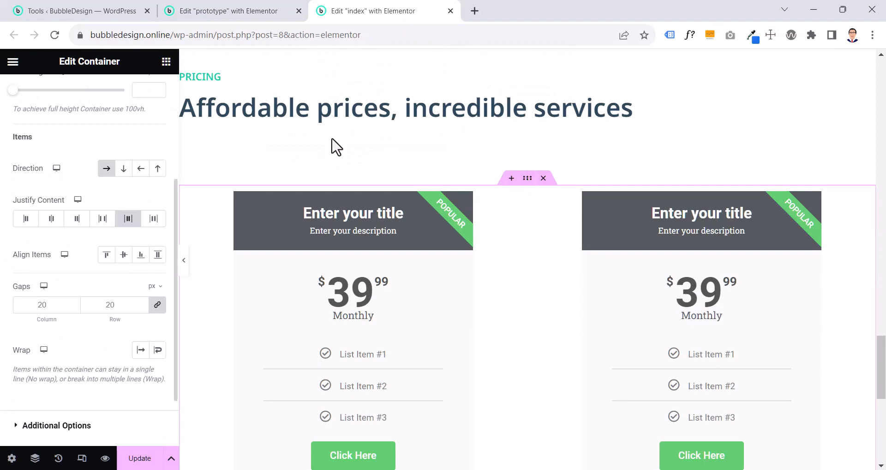
# Set the index page's price table container padding to 9.6 rem at the bottom and 0 on the other sides
pyautogui.scroll(4, 155, 109)
pyautogui.click(154, 106)
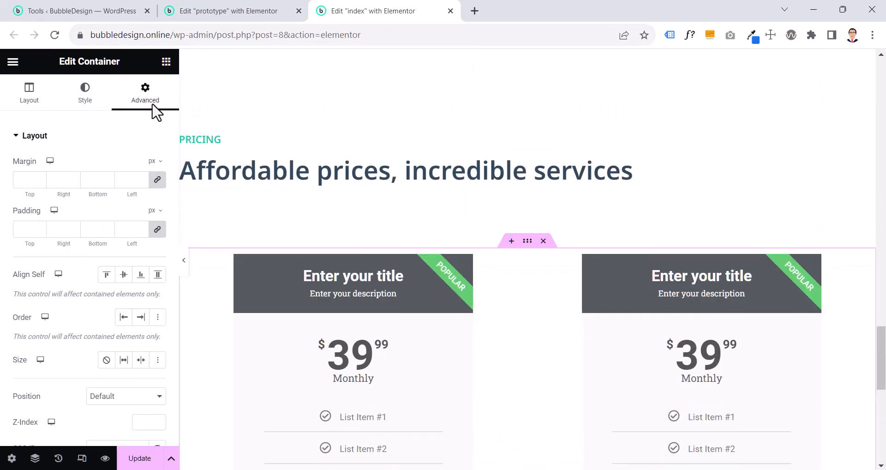
pyautogui.click(184, 259)
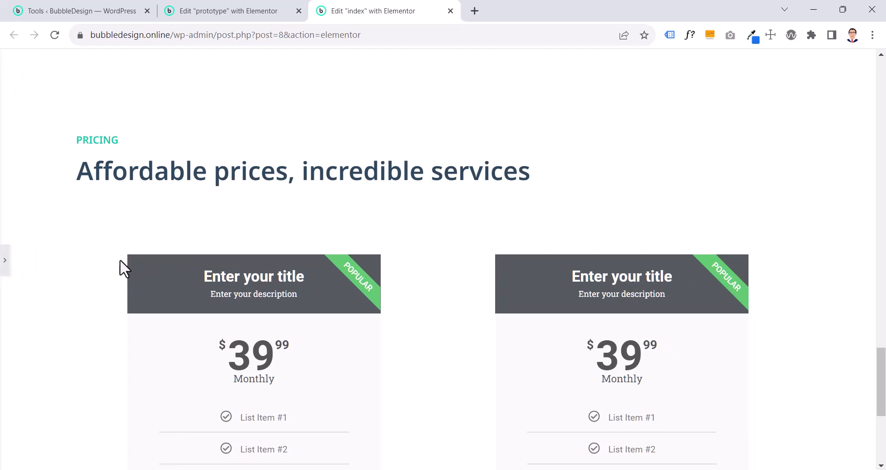
pyautogui.click(6, 258)
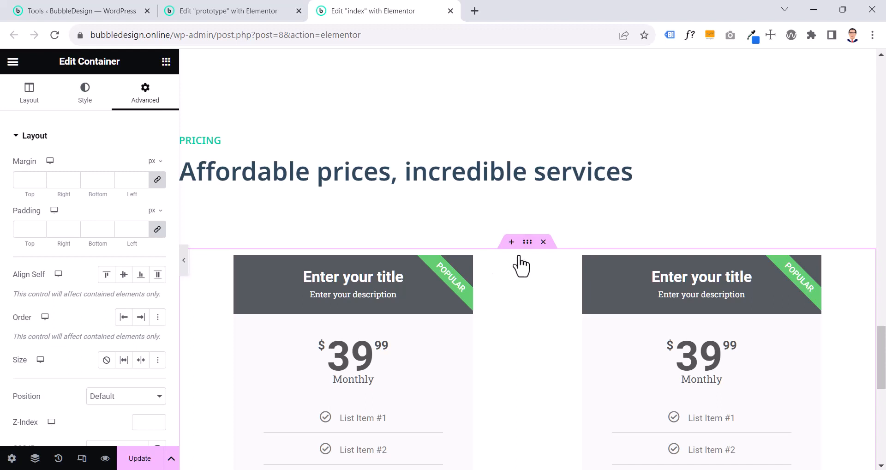
pyautogui.click(156, 211)
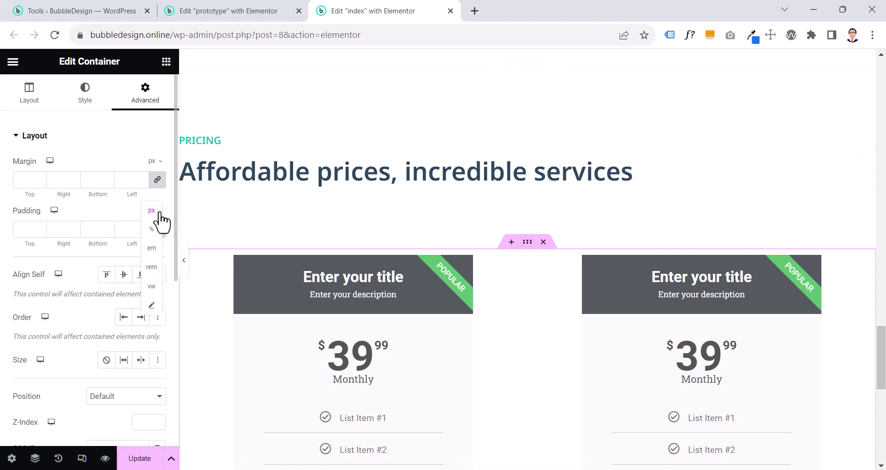
pyautogui.click(155, 245)
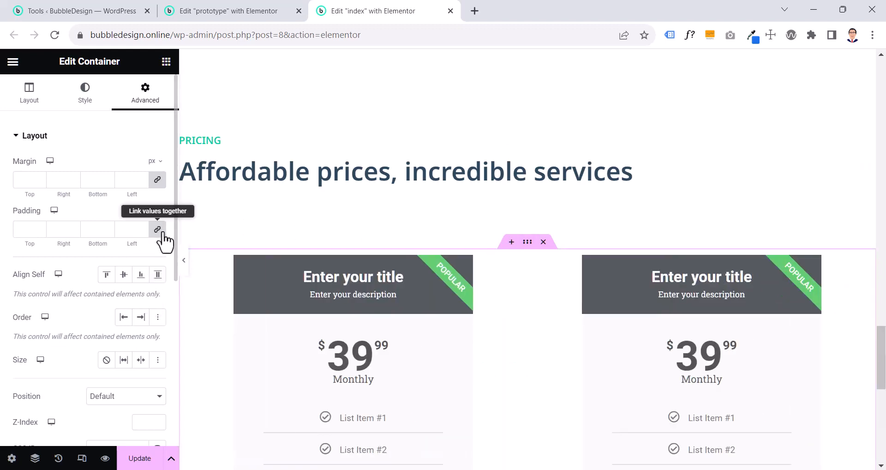
pyautogui.click(157, 229)
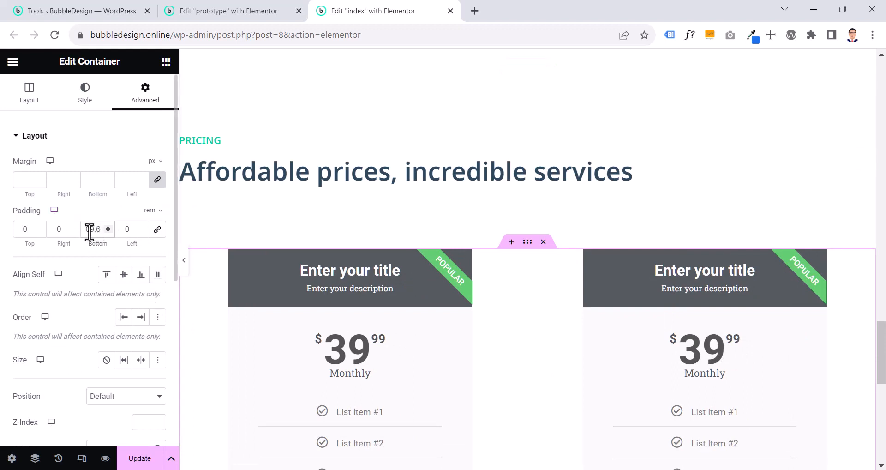
pyautogui.scroll(-8, 548, 283)
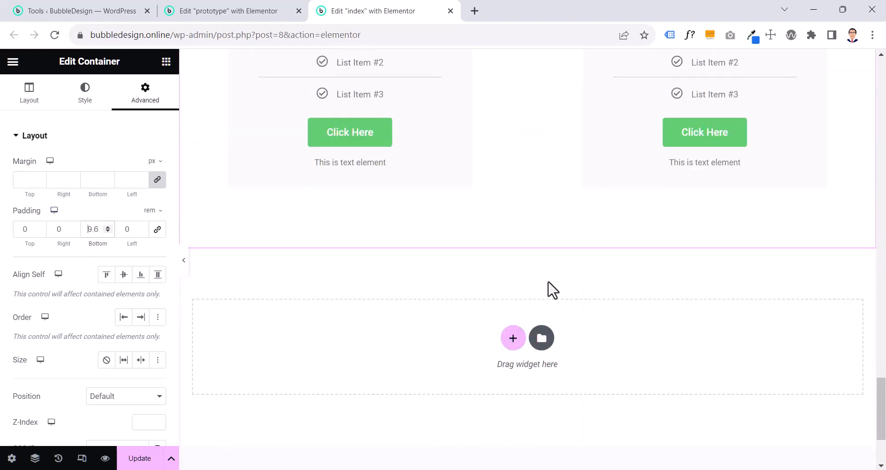
pyautogui.scroll(5, 445, 234)
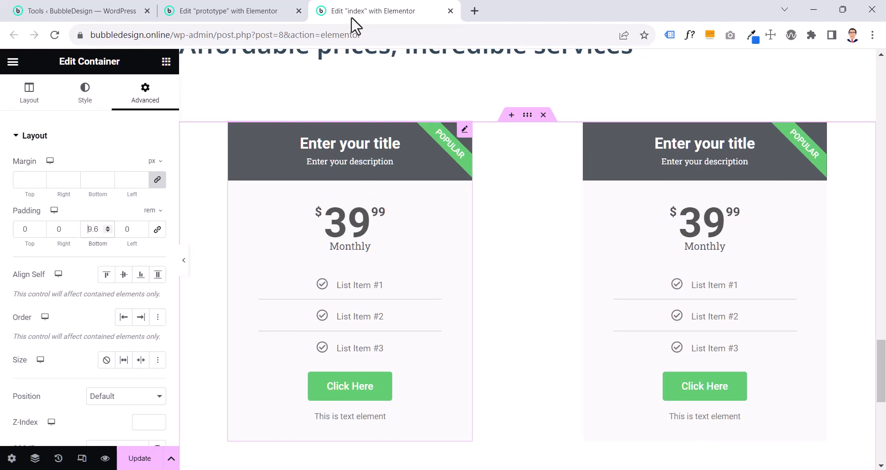
# On the prototype page, set the SINGLE price table's title HTML tag to H4
pyautogui.hotkey('ctrl', 'shift', 'Tab')
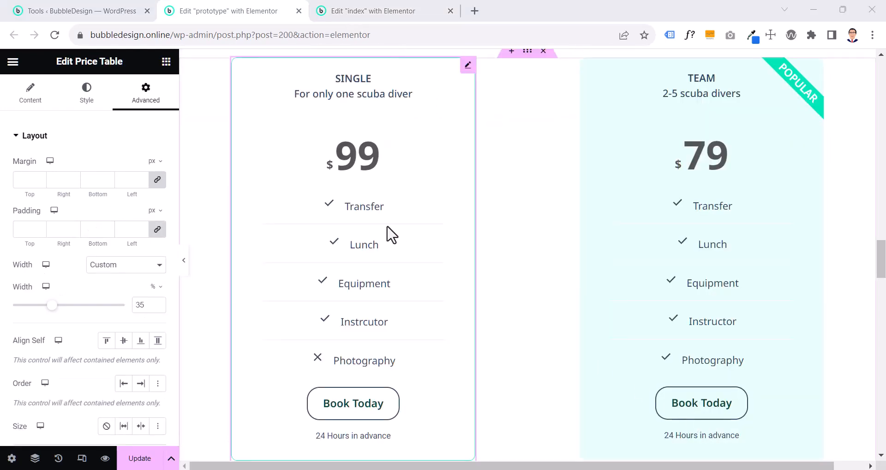
pyautogui.scroll(1, 390, 233)
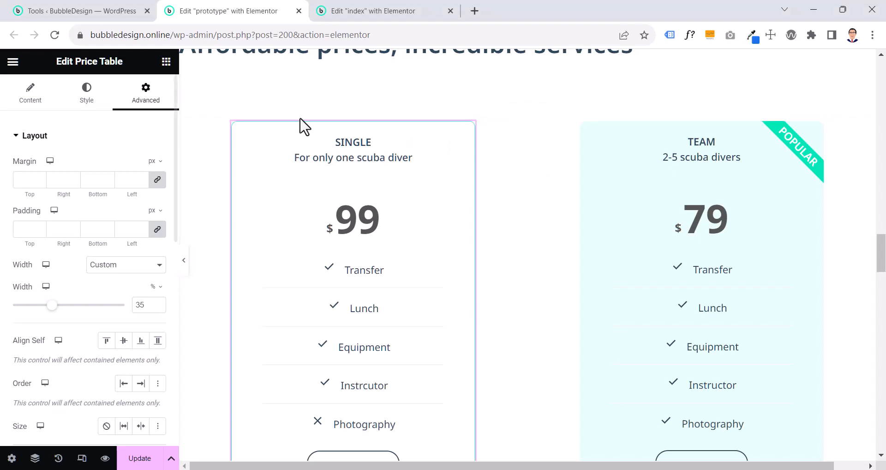
pyautogui.click(29, 99)
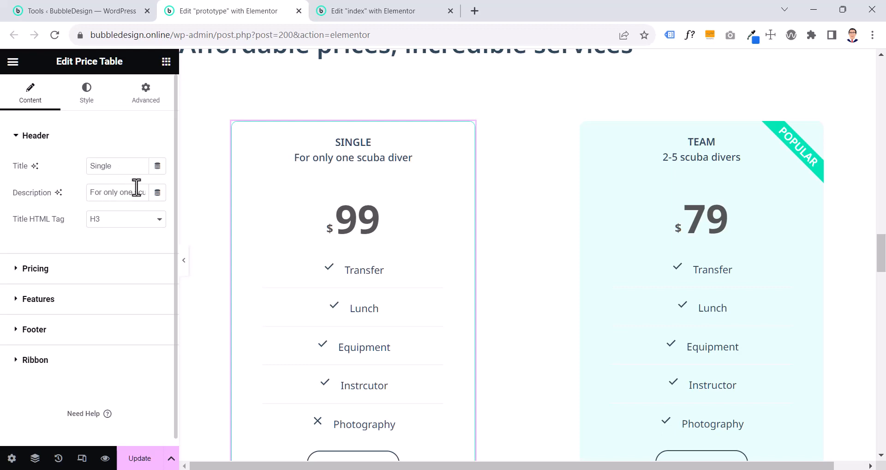
pyautogui.click(107, 229)
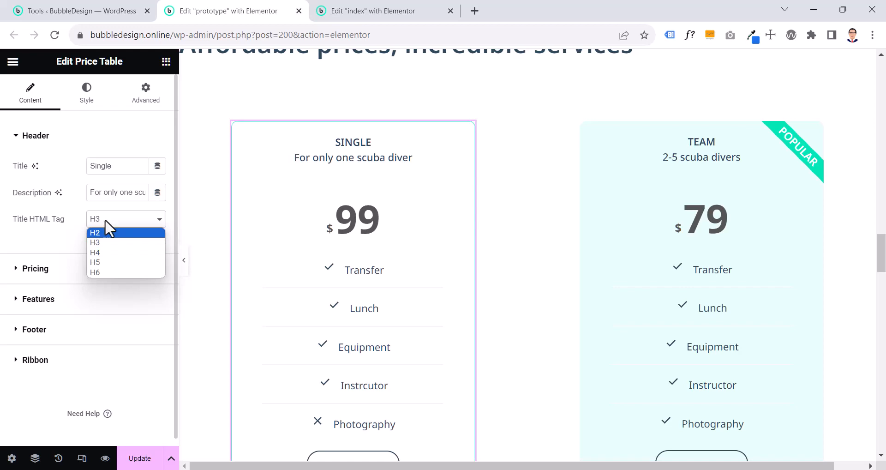
pyautogui.scroll(14, 471, 229)
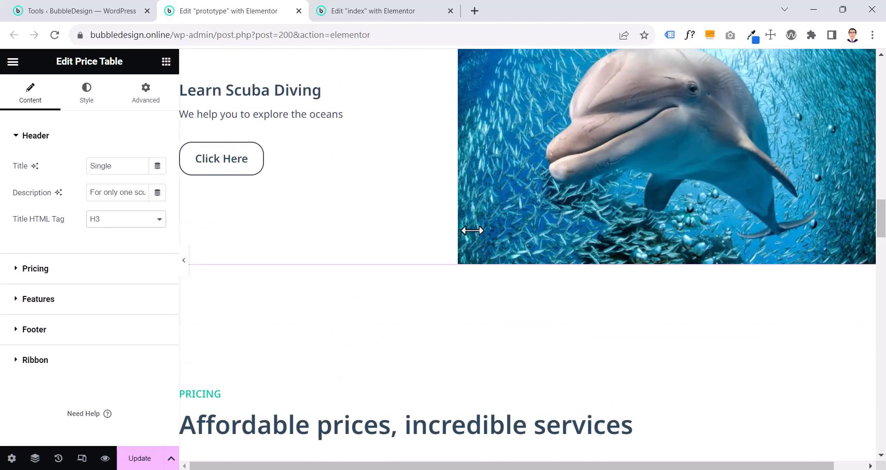
pyautogui.scroll(5, 406, 271)
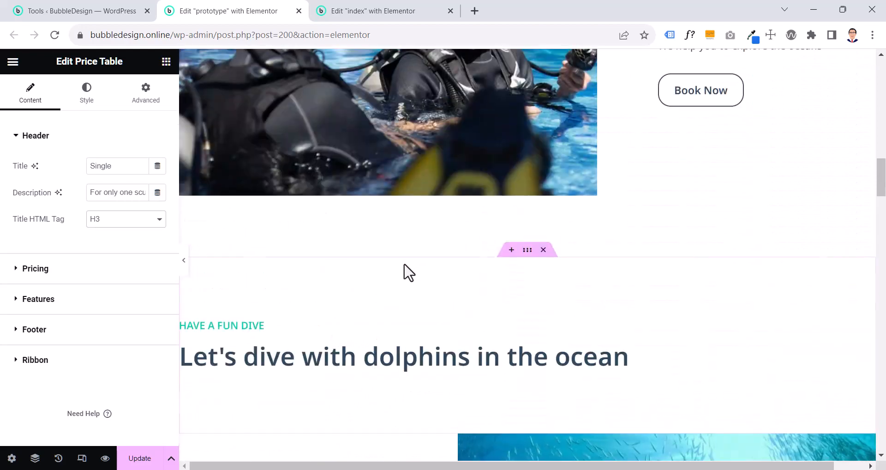
pyautogui.scroll(-15, 406, 271)
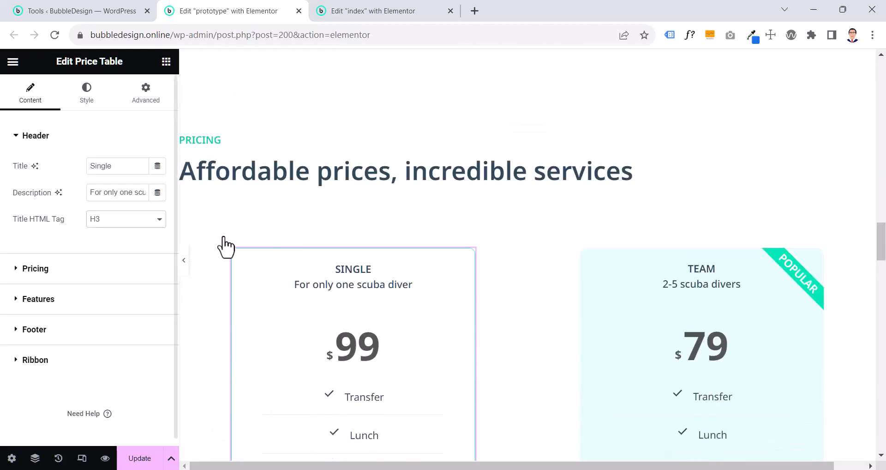
pyautogui.click(129, 222)
pyautogui.click(121, 255)
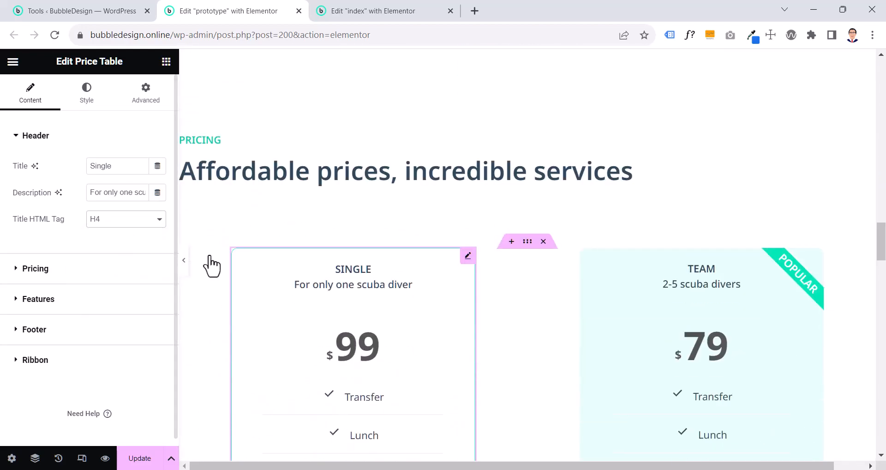
# Review the headings in the sections above the prototype's price tables to compare their hierarchy with the SINGLE table's title
pyautogui.scroll(10, 480, 256)
pyautogui.scroll(15, 479, 254)
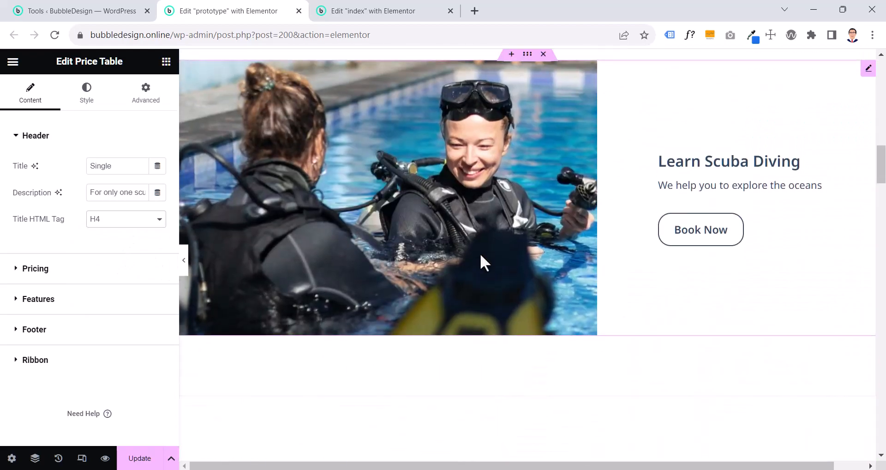
pyautogui.scroll(-20, 425, 247)
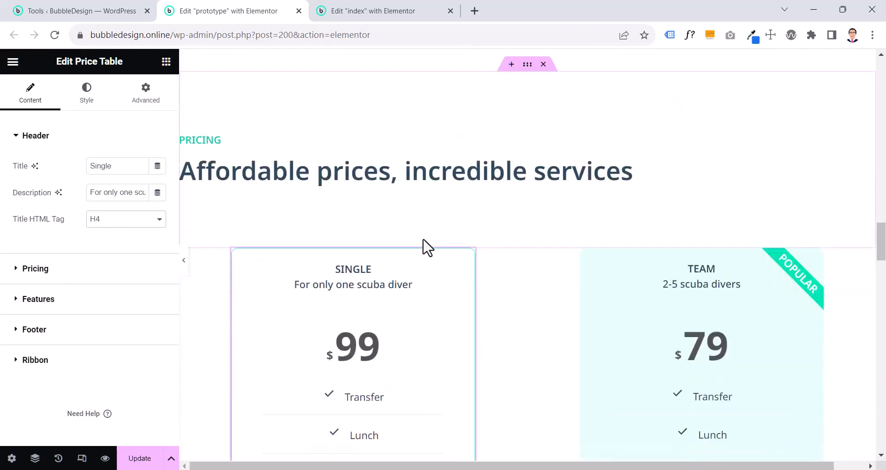
pyautogui.scroll(15, 428, 248)
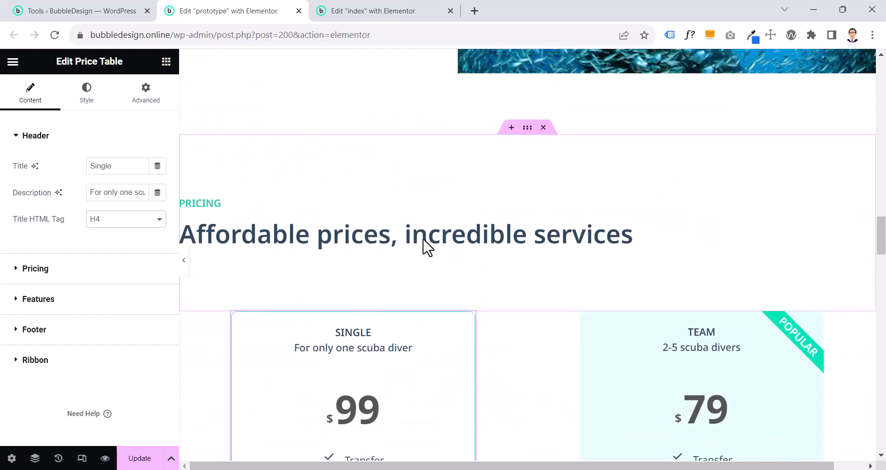
pyautogui.scroll(-15, 428, 248)
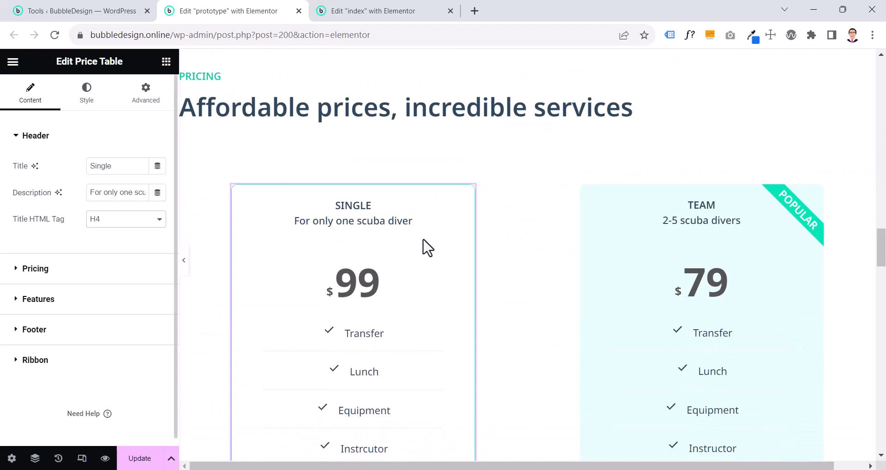
pyautogui.scroll(-1, 403, 241)
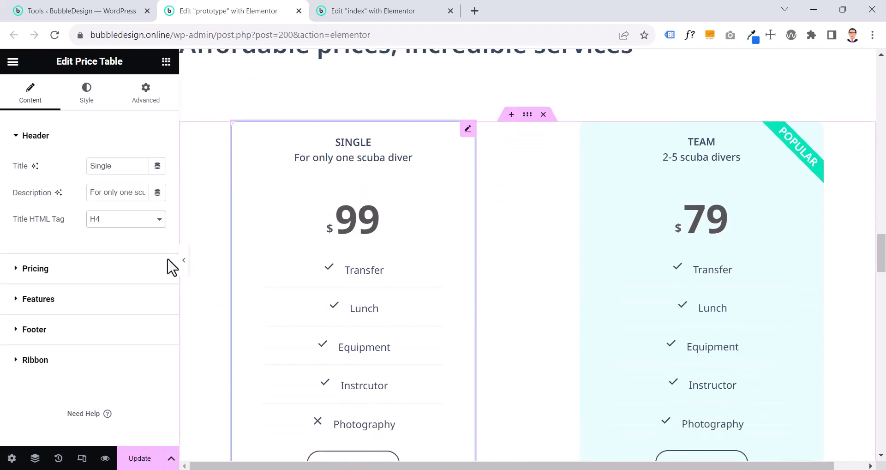
# Review the SINGLE table's currency symbol and currency format choices, and switch its Sale option on and back off
pyautogui.click(101, 272)
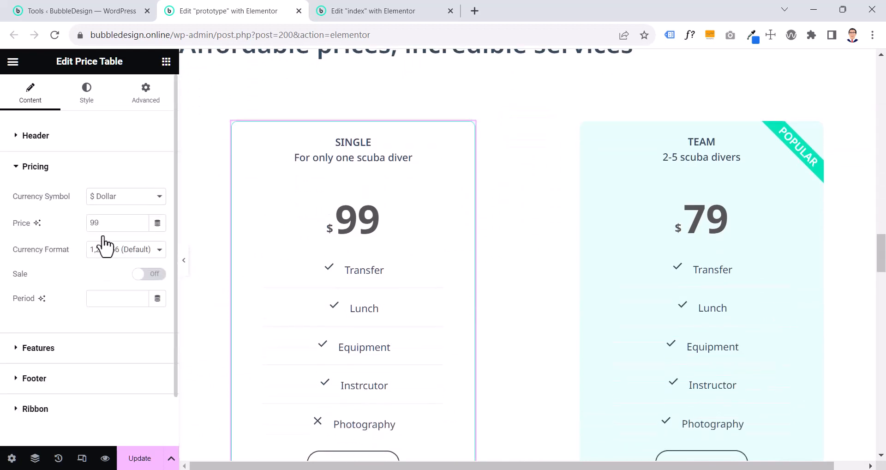
pyautogui.click(108, 196)
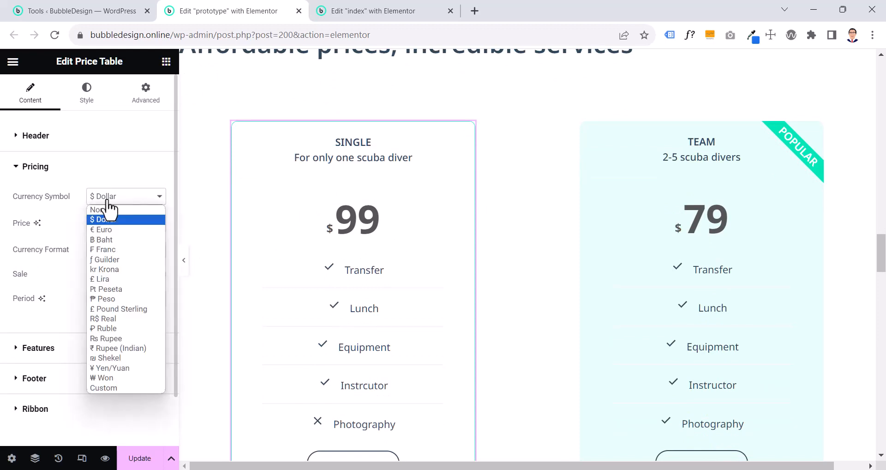
pyautogui.click(108, 200)
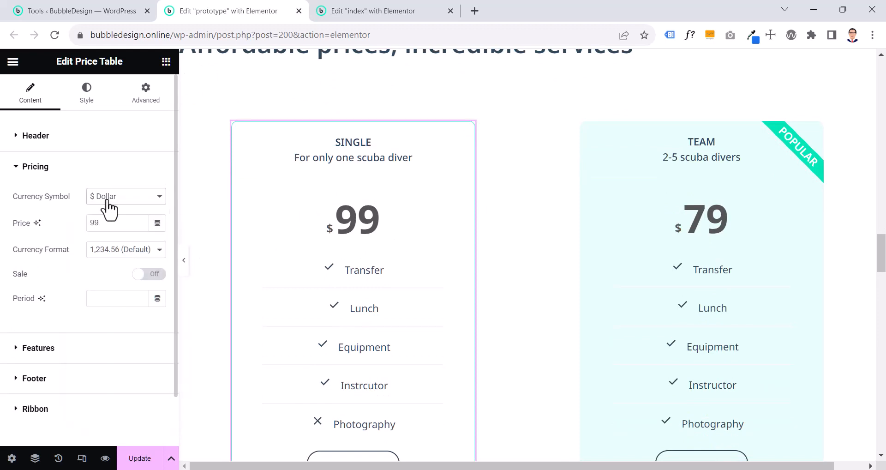
pyautogui.click(106, 259)
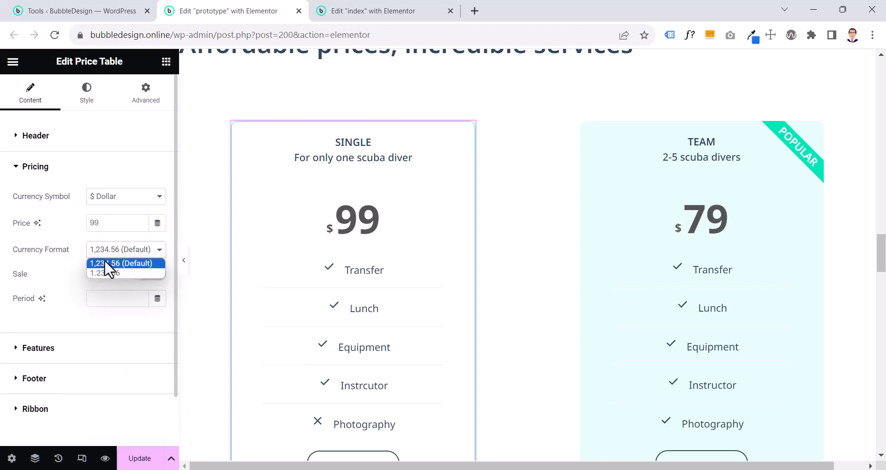
pyautogui.click(104, 261)
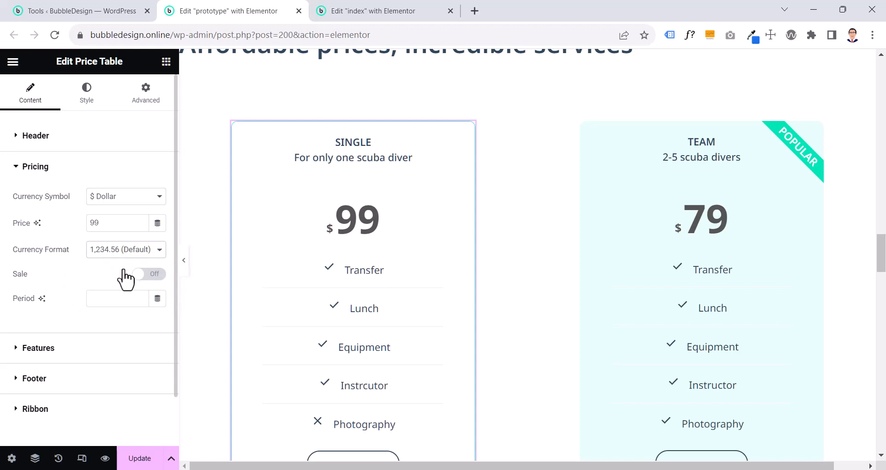
pyautogui.click(142, 275)
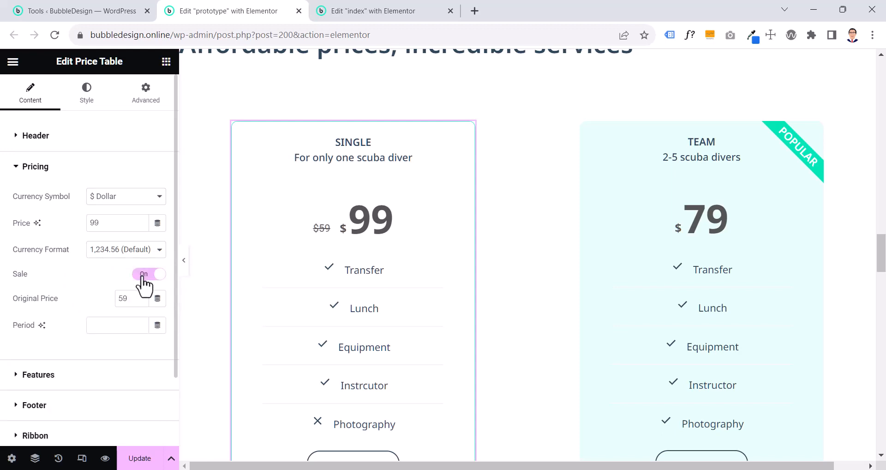
pyautogui.click(141, 274)
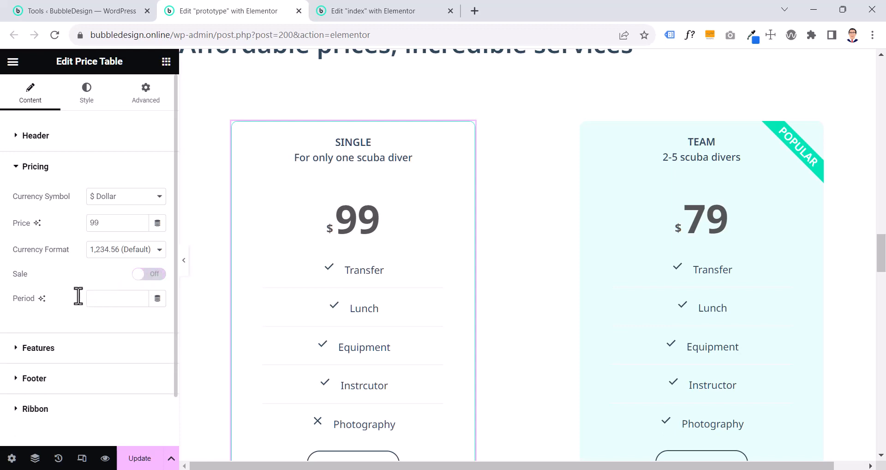
# Examine the SINGLE table's feature list and the text, icon and icon color settings of its Transfer item
pyautogui.scroll(-1, 76, 293)
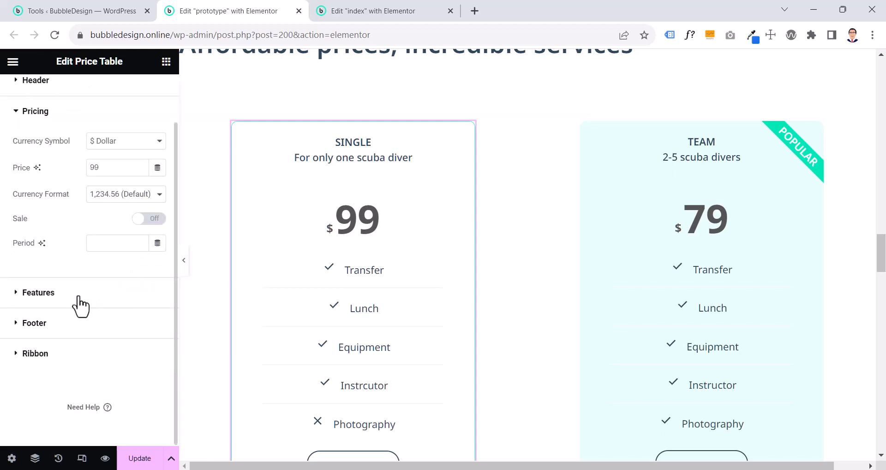
pyautogui.click(79, 299)
pyautogui.click(71, 252)
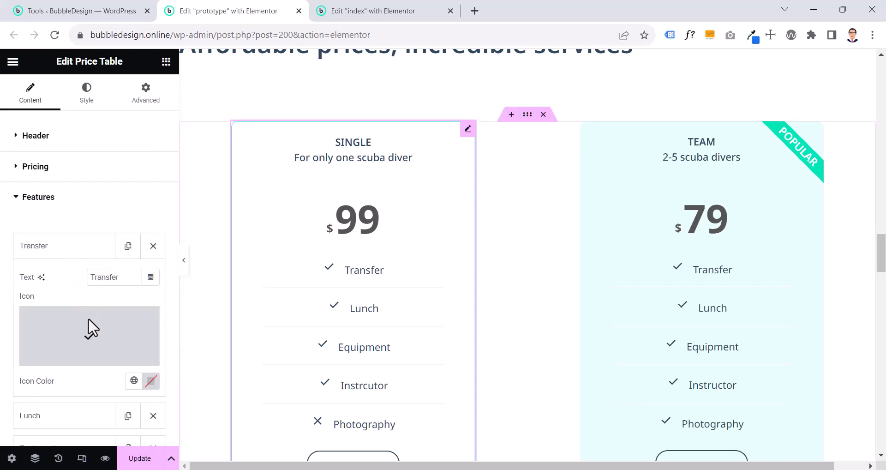
pyautogui.moveTo(92, 337)
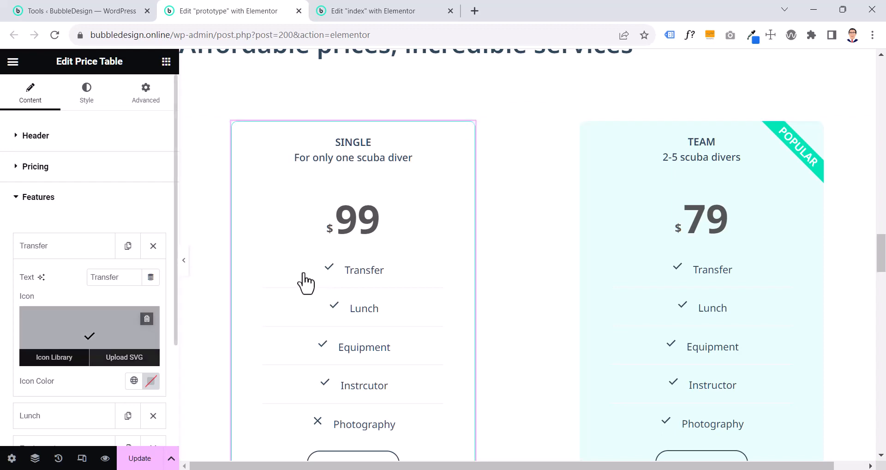
pyautogui.scroll(-1, 307, 283)
pyautogui.click(89, 251)
pyautogui.scroll(-3, 129, 251)
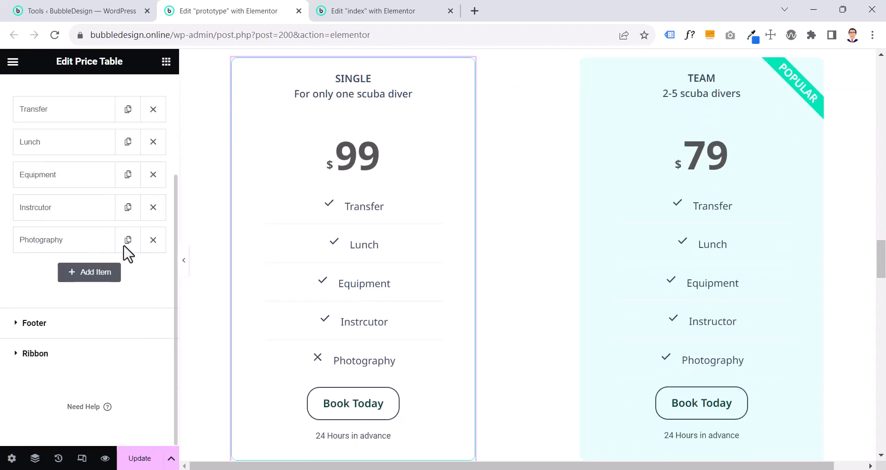
# Duplicate the SINGLE table's Photography feature, giving the copy a Check icon, and remove the copy again
pyautogui.click(129, 241)
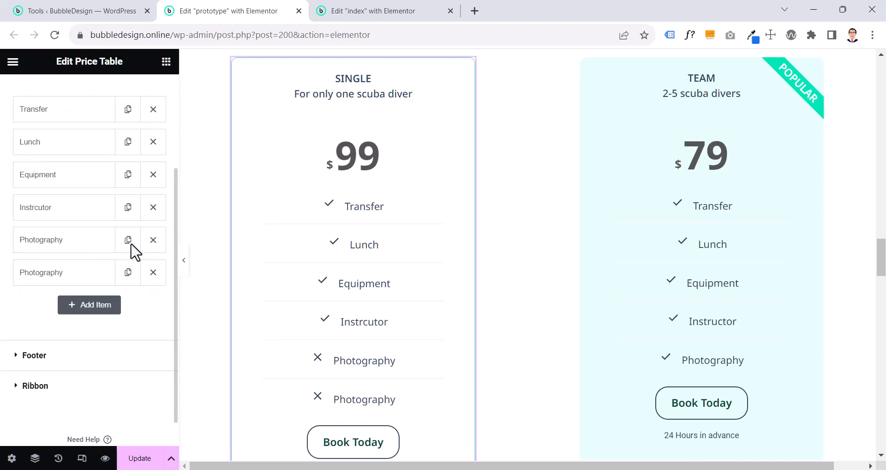
pyautogui.click(65, 277)
pyautogui.click(110, 358)
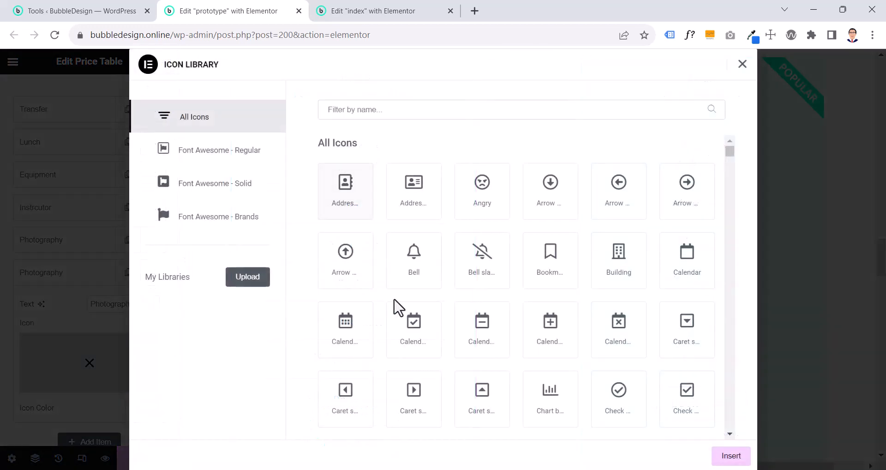
pyautogui.scroll(-3, 535, 286)
pyautogui.scroll(-20, 534, 286)
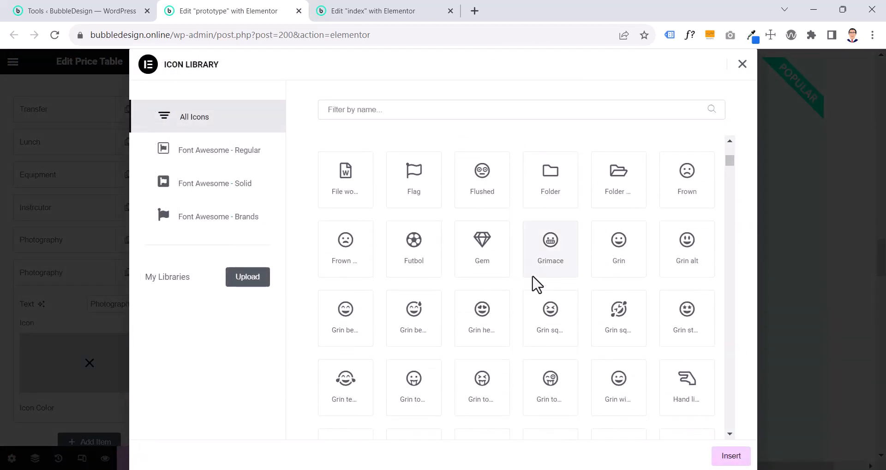
pyautogui.scroll(5, 534, 286)
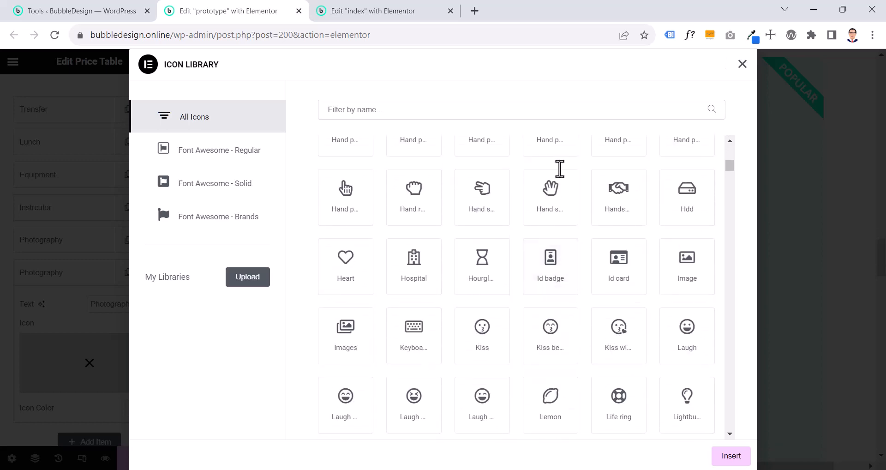
pyautogui.write('che')
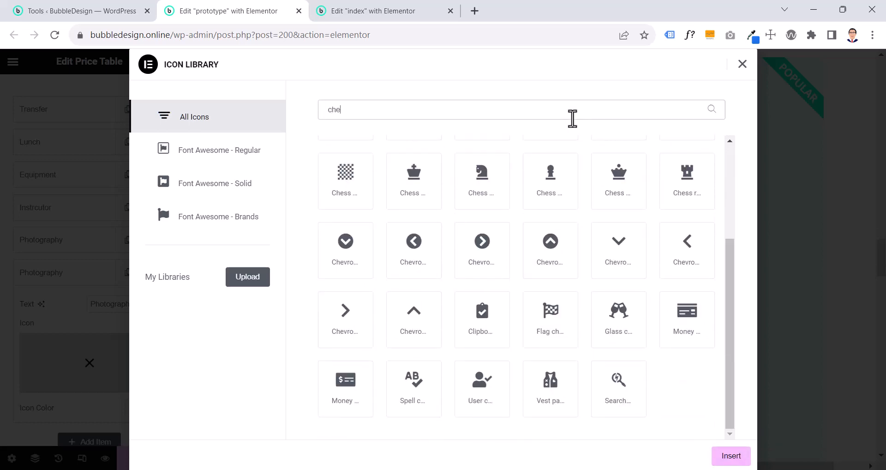
pyautogui.scroll(3, 607, 152)
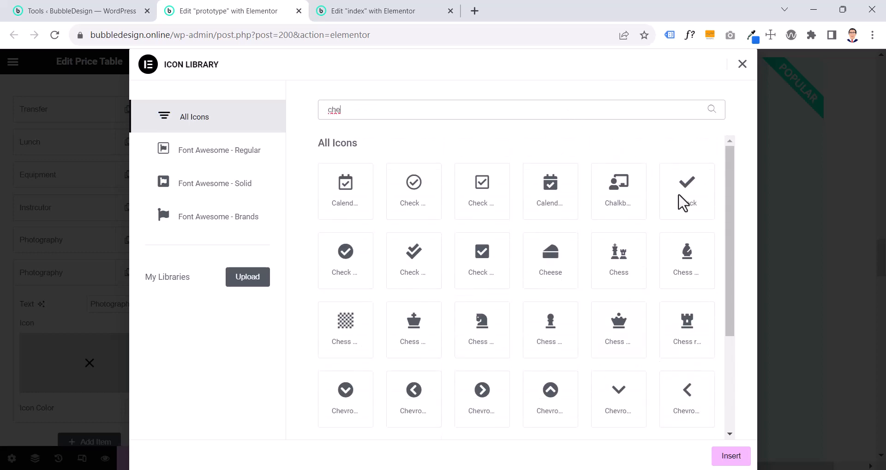
pyautogui.click(683, 203)
pyautogui.click(738, 458)
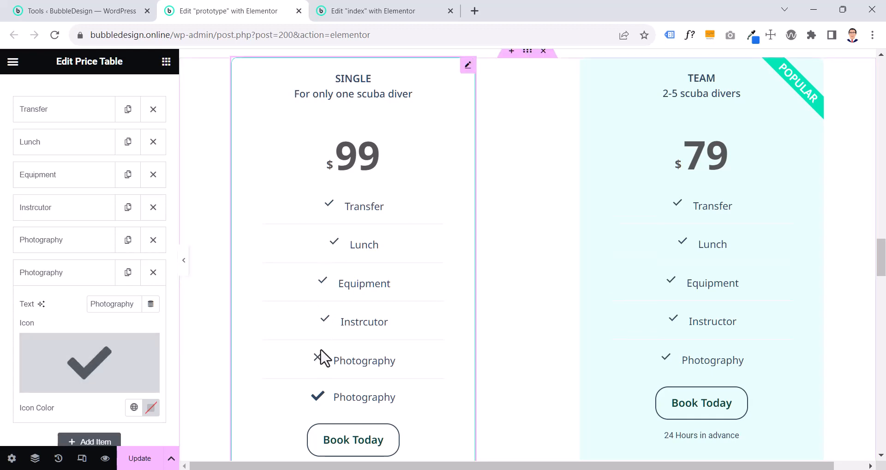
pyautogui.click(153, 274)
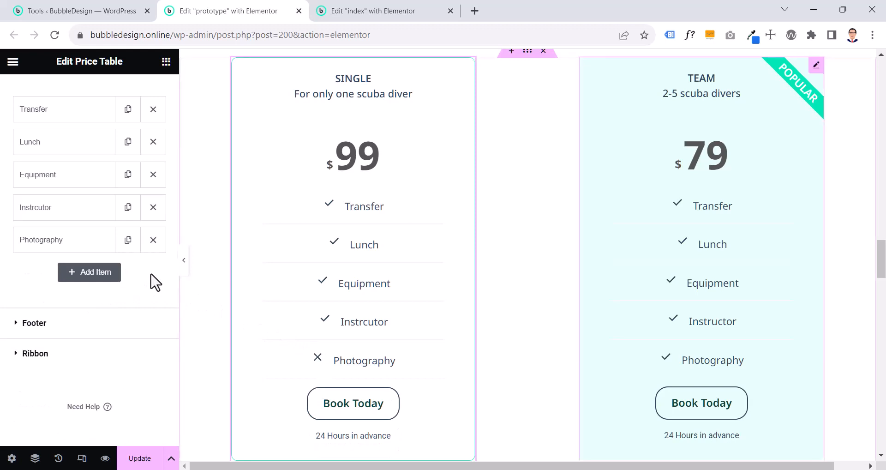
# Review the SINGLE table's footer button text, link and additional info, and switch its ribbon on and back off
pyautogui.click(101, 327)
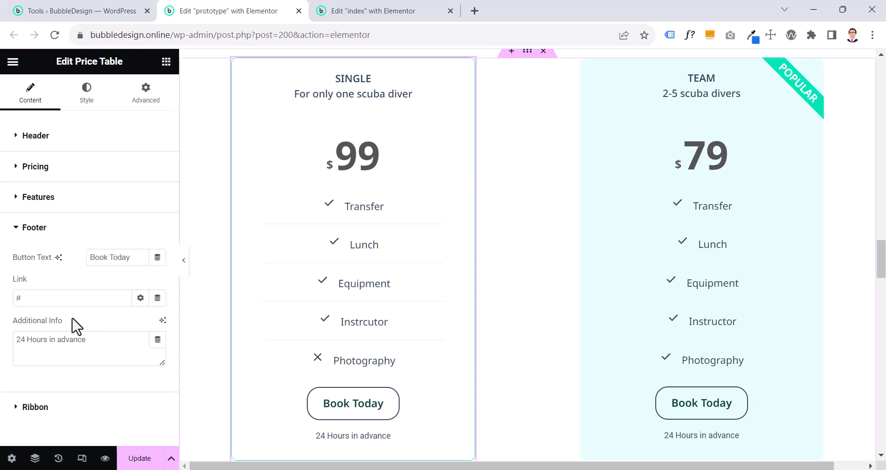
pyautogui.click(22, 300)
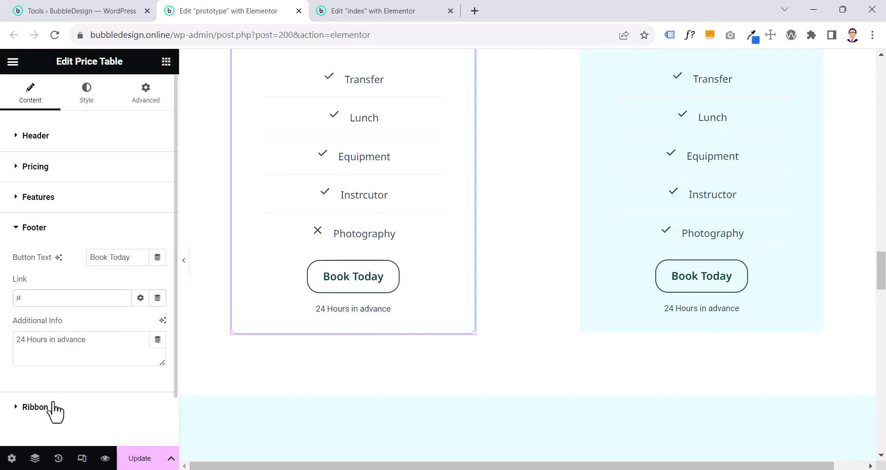
pyautogui.scroll(6, 461, 234)
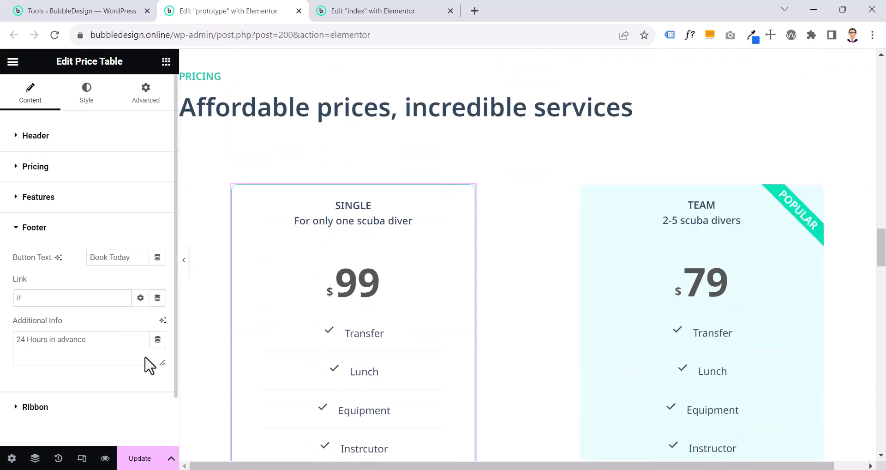
pyautogui.click(31, 406)
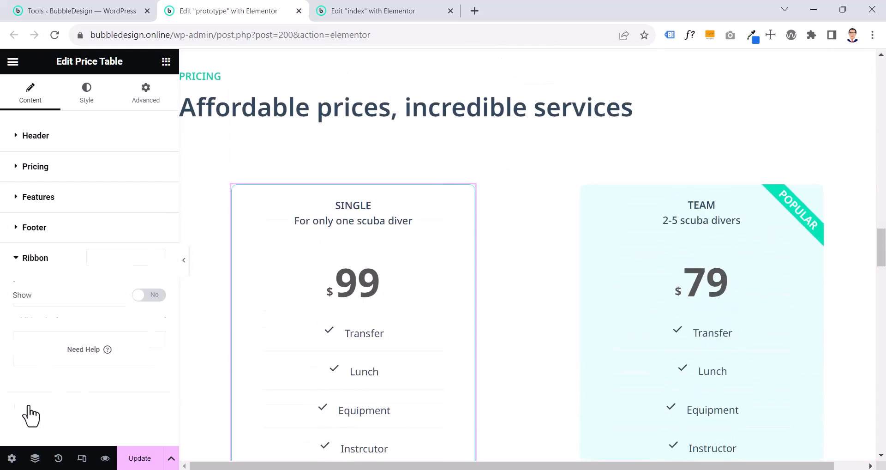
pyautogui.click(152, 298)
pyautogui.click(154, 299)
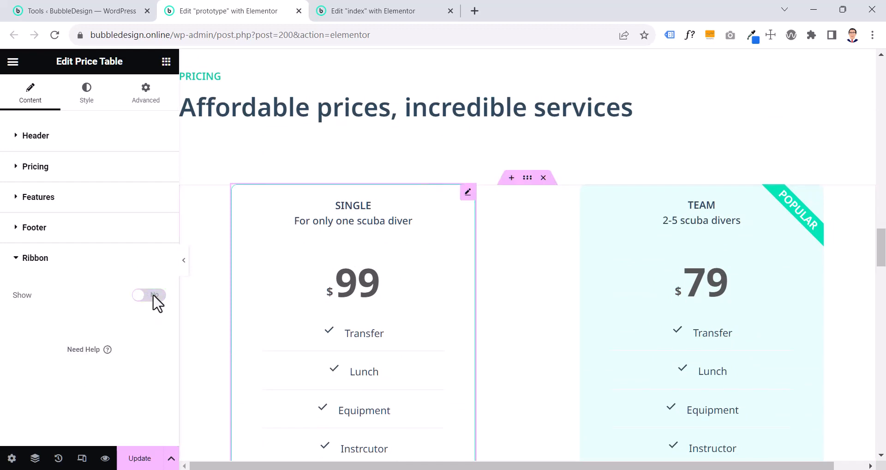
# Examine the SINGLE table's header style, covering the title's typography and global font choices and the subtitle's typography
pyautogui.click(90, 99)
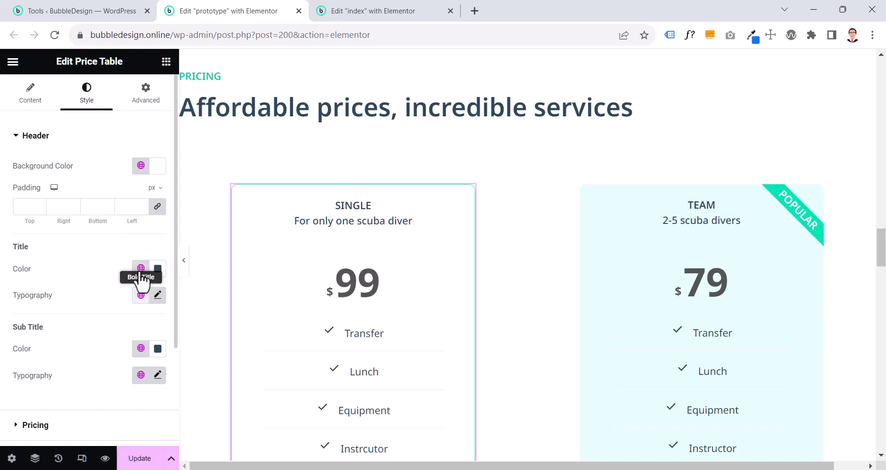
pyautogui.click(157, 296)
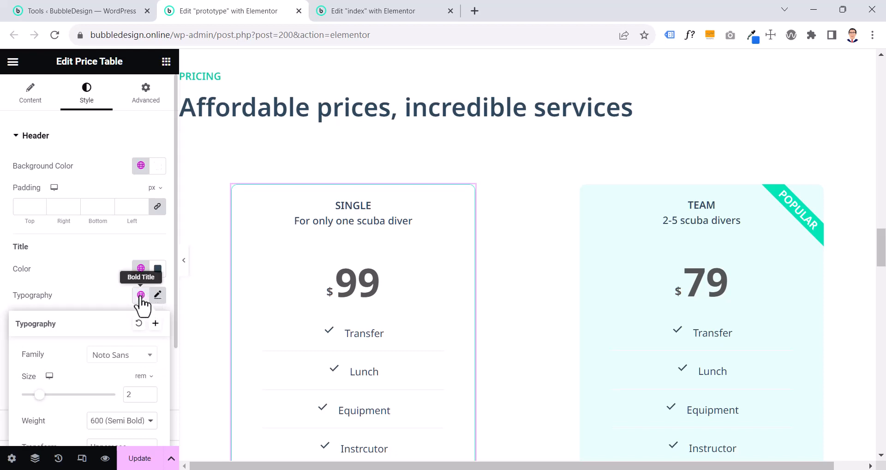
pyautogui.click(141, 296)
pyautogui.scroll(-1, 118, 233)
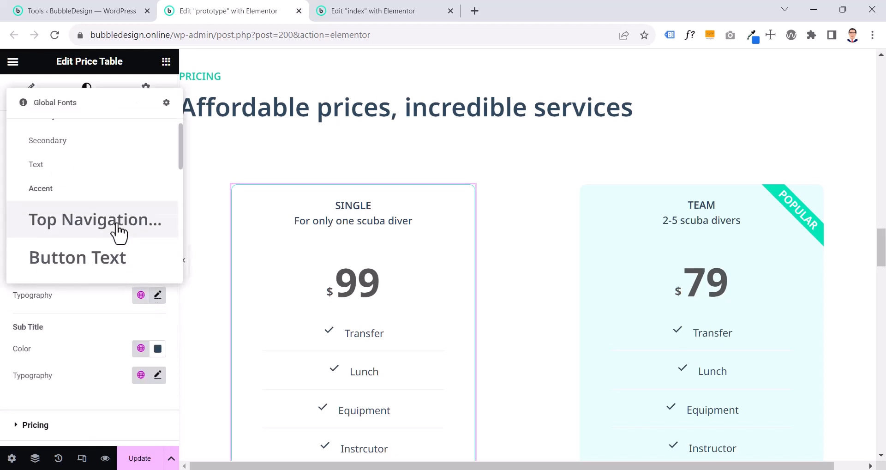
pyautogui.scroll(-4, 118, 234)
pyautogui.click(115, 224)
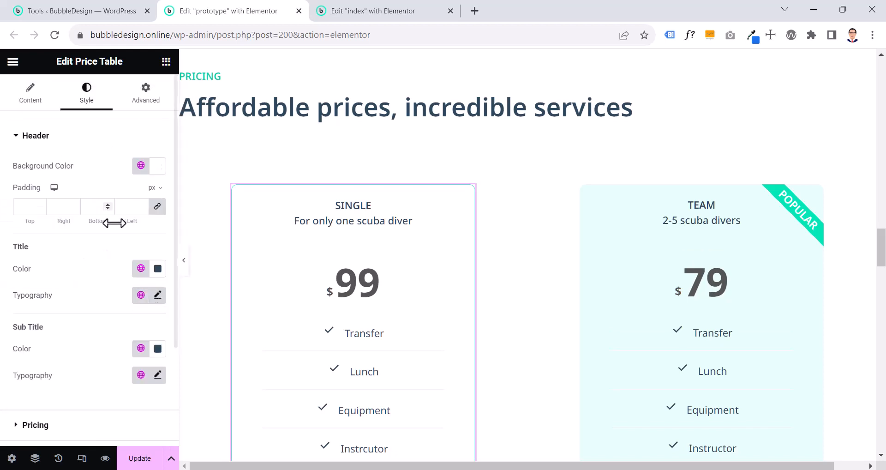
pyautogui.scroll(-2, 89, 342)
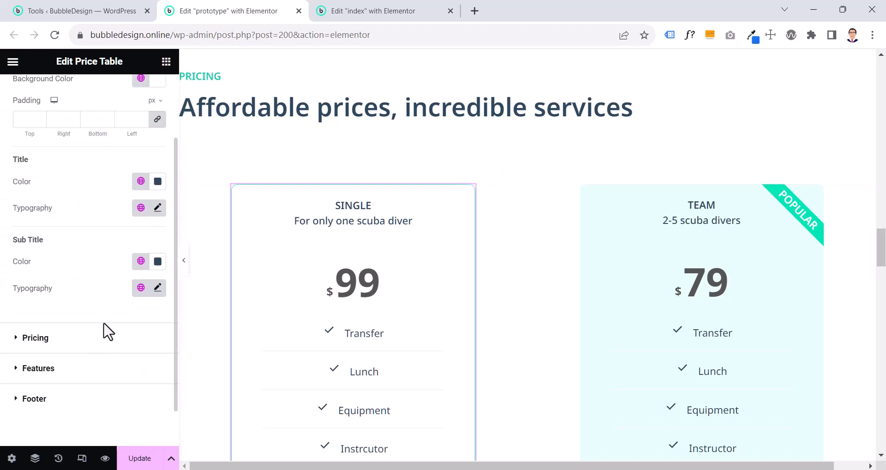
pyautogui.click(156, 288)
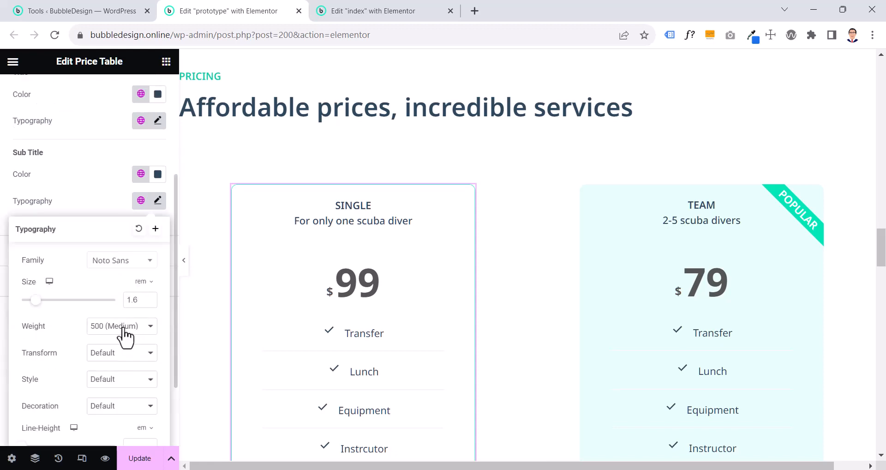
pyautogui.scroll(-2, 124, 335)
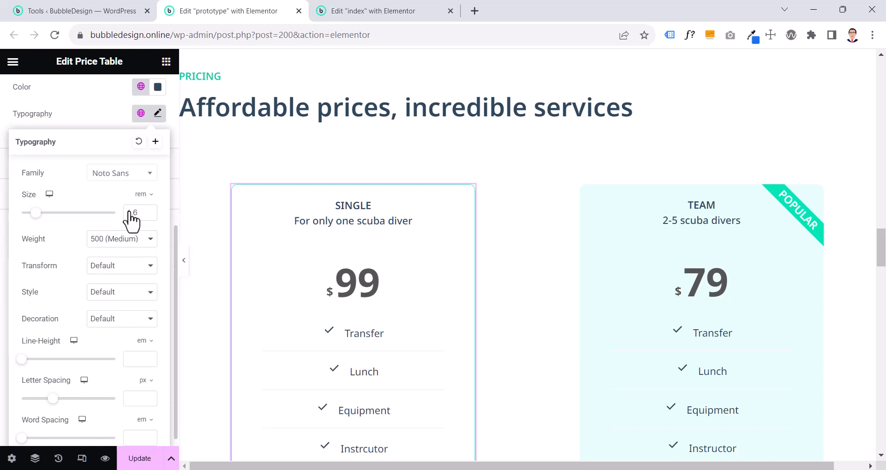
pyautogui.click(89, 129)
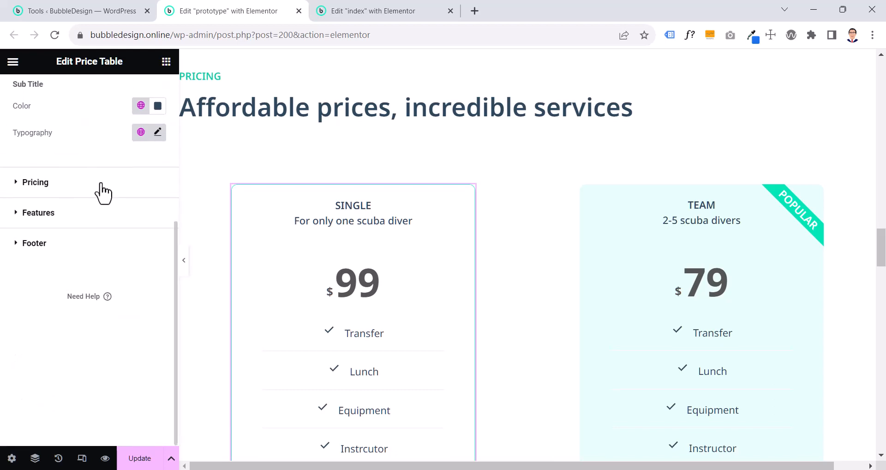
# Try #A38787 as the background color of the SINGLE table's pricing area and return it to white (#FFFFFF)
pyautogui.click(100, 189)
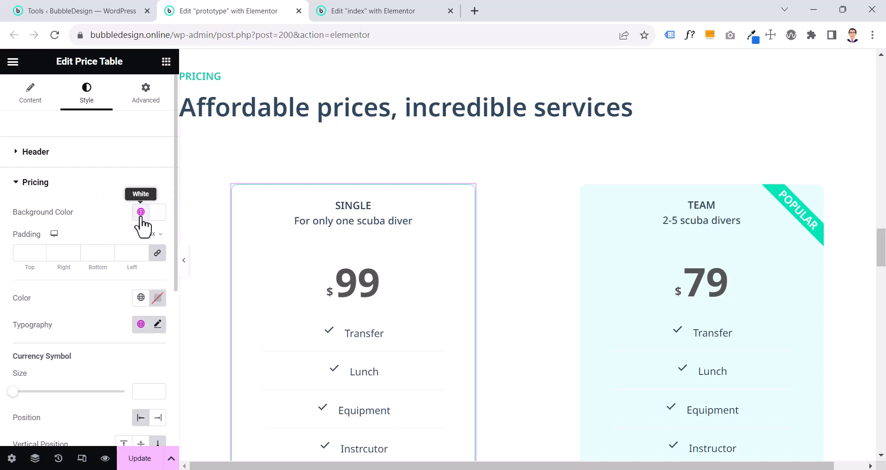
pyautogui.click(158, 213)
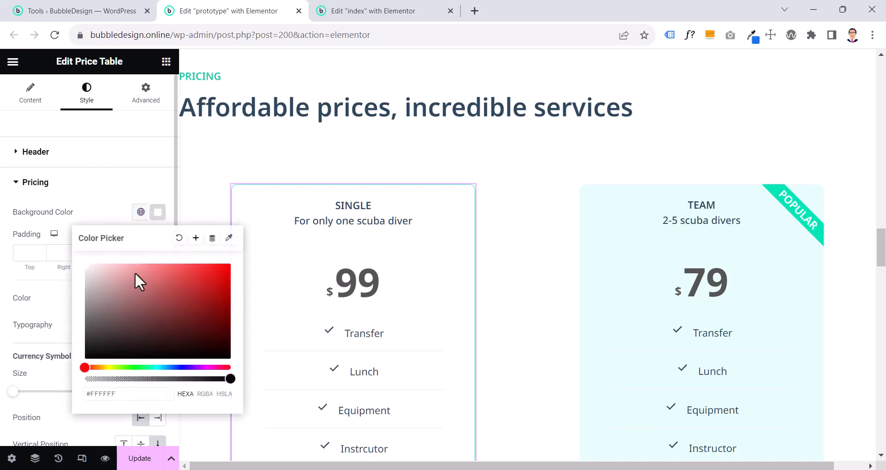
pyautogui.click(141, 299)
pyautogui.moveTo(141, 300); pyautogui.dragTo(110, 298)
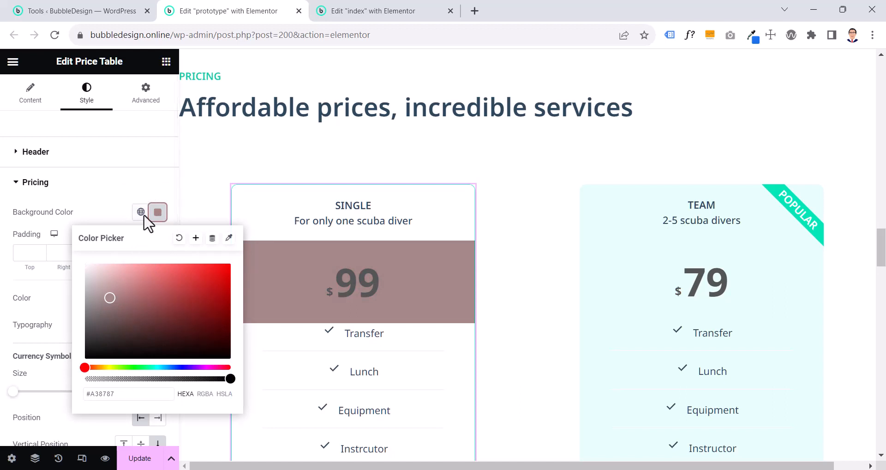
pyautogui.click(110, 300)
pyautogui.moveTo(110, 300); pyautogui.dragTo(74, 259)
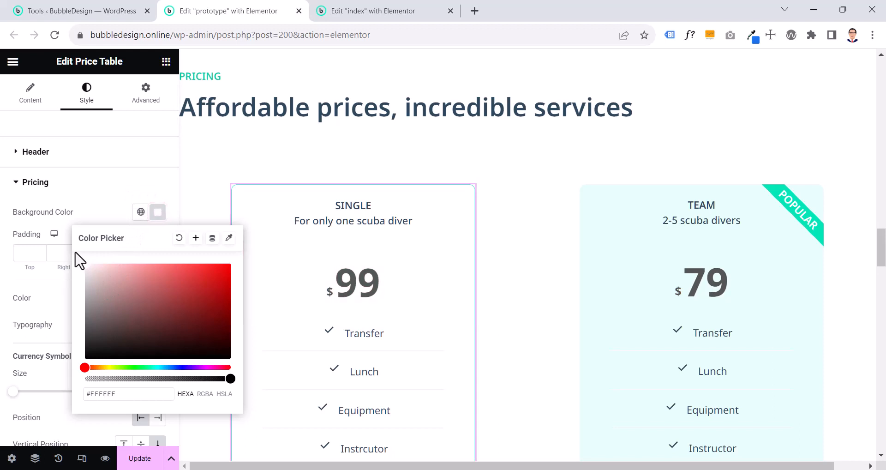
pyautogui.click(74, 191)
pyautogui.click(73, 192)
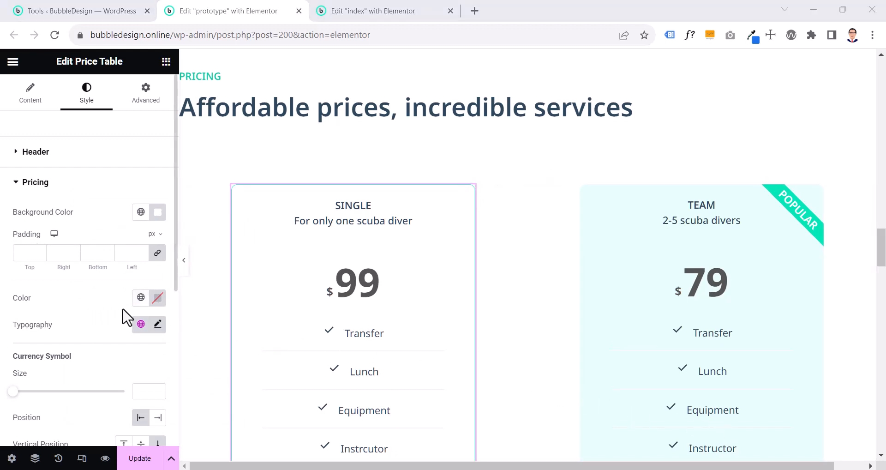
# Examine the SINGLE table's price typography and the size and position settings of its currency symbol and fractional part
pyautogui.scroll(-2, 127, 319)
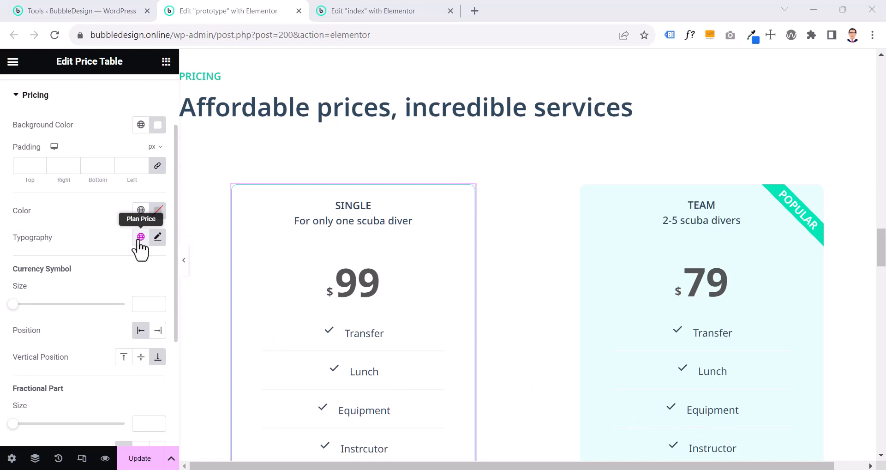
pyautogui.click(162, 240)
pyautogui.scroll(-2, 115, 281)
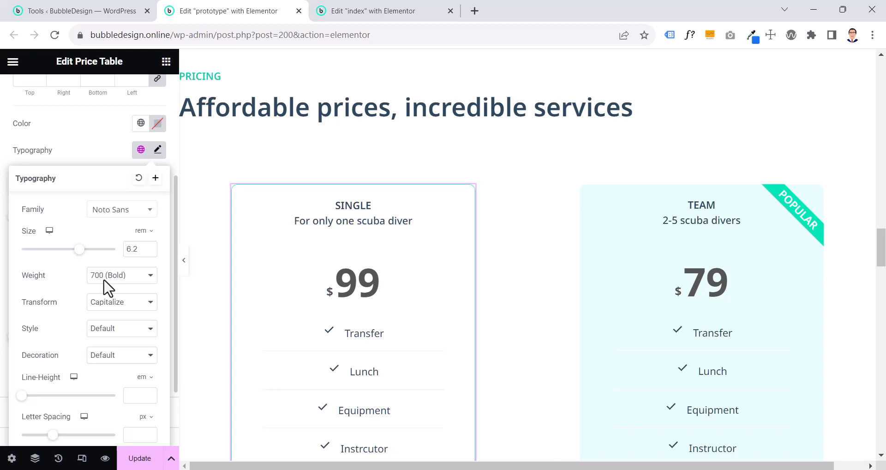
pyautogui.scroll(-2, 107, 287)
pyautogui.scroll(6, 92, 298)
pyautogui.click(74, 312)
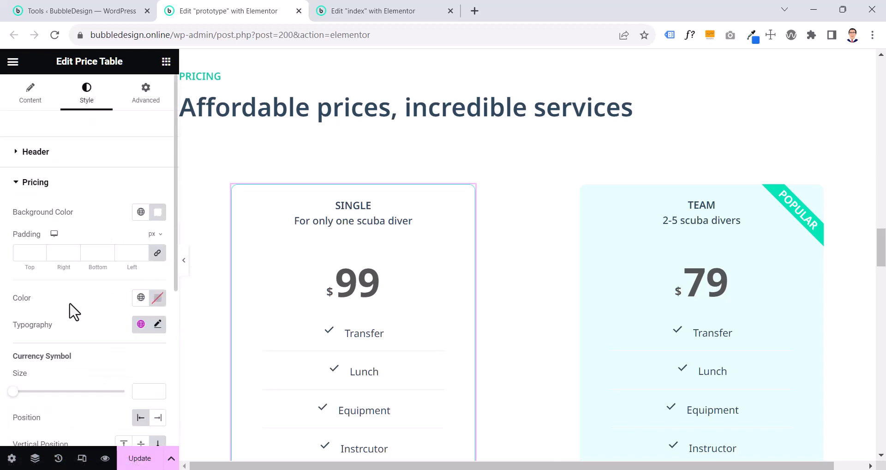
pyautogui.scroll(-2, 74, 313)
pyautogui.scroll(-4, 74, 310)
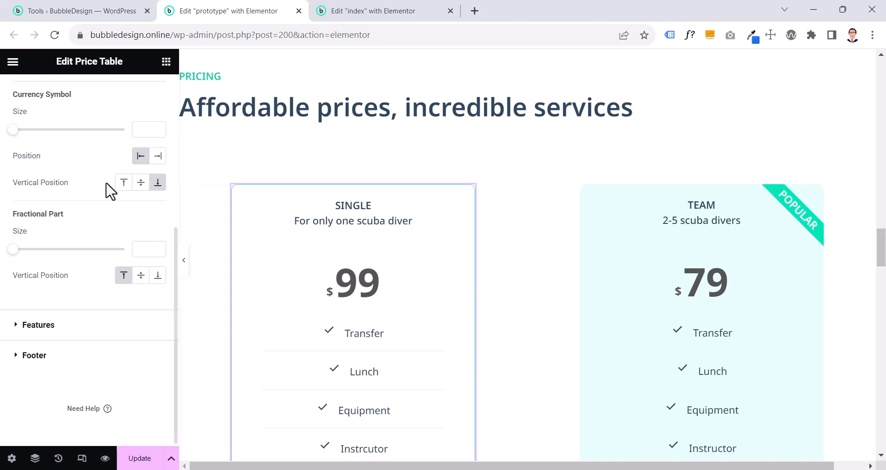
# Try the global Hover Color as the SINGLE table's features background and return it to white (#FFFFFF)
pyautogui.click(54, 329)
pyautogui.scroll(-3, 330, 326)
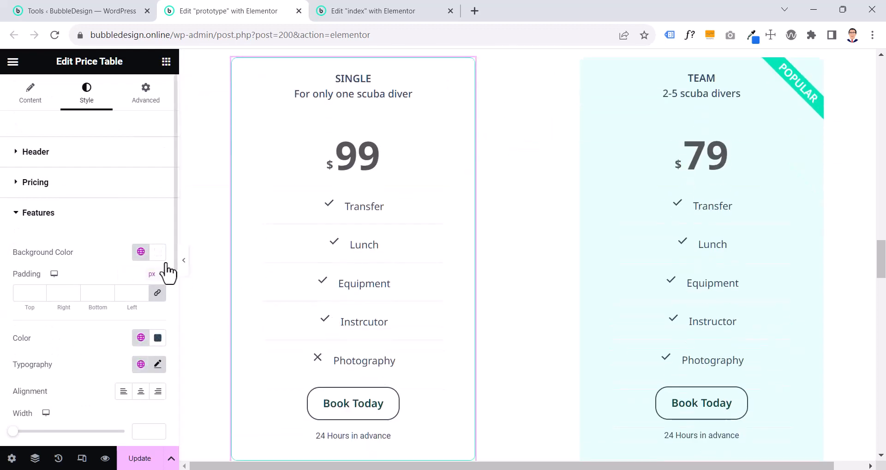
pyautogui.click(141, 253)
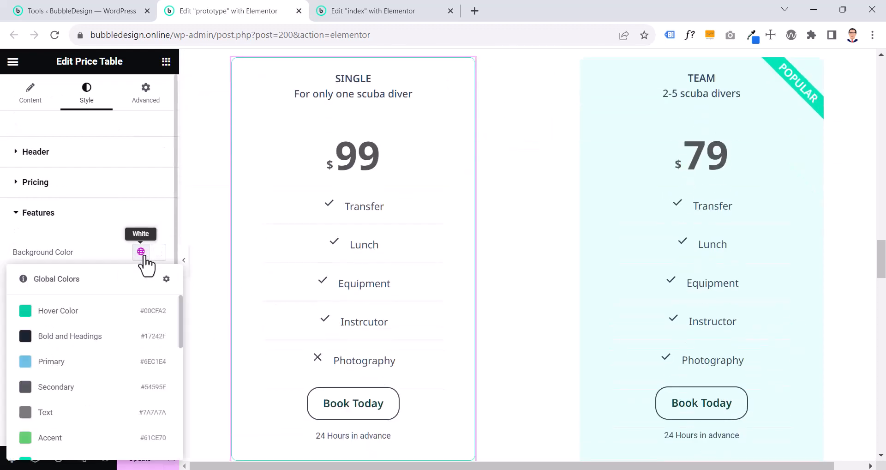
pyautogui.click(85, 318)
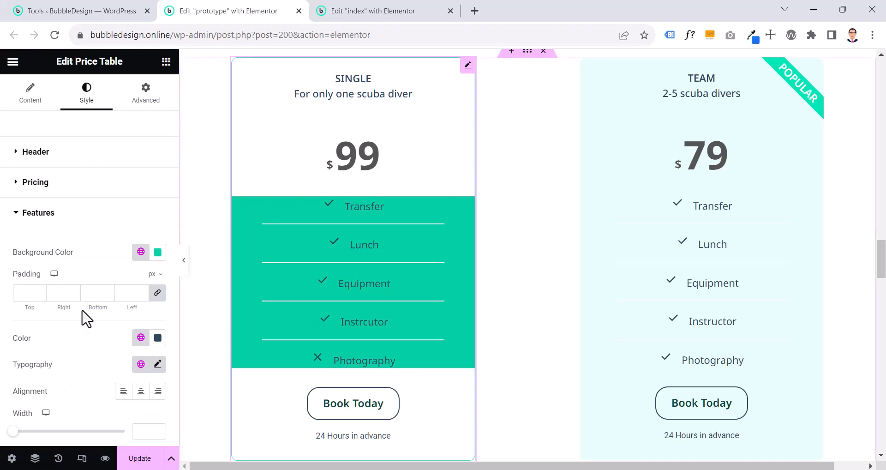
pyautogui.click(158, 253)
pyautogui.moveTo(231, 322); pyautogui.dragTo(54, 293)
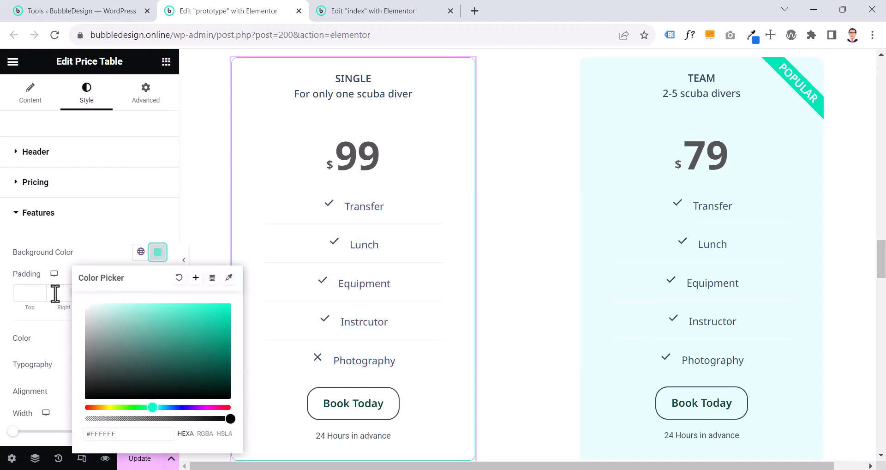
pyautogui.click(48, 248)
pyautogui.scroll(-4, 48, 246)
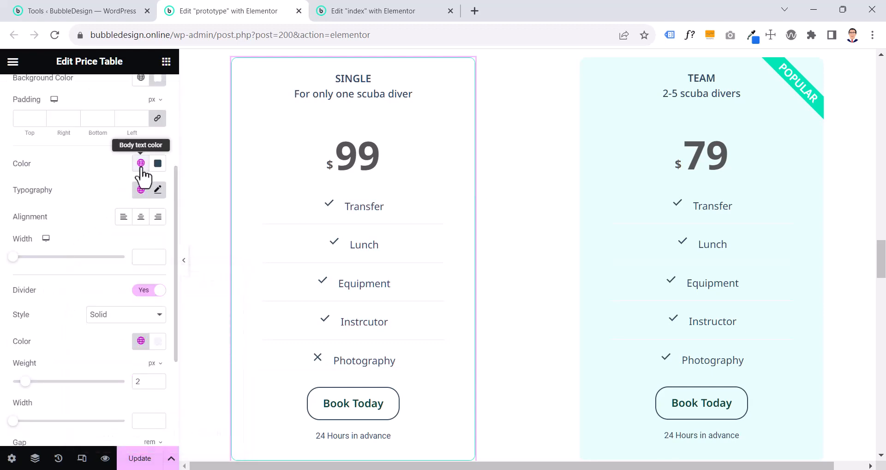
# Try the SINGLE table's feature list without its divider and turn the divider back on
pyautogui.click(141, 164)
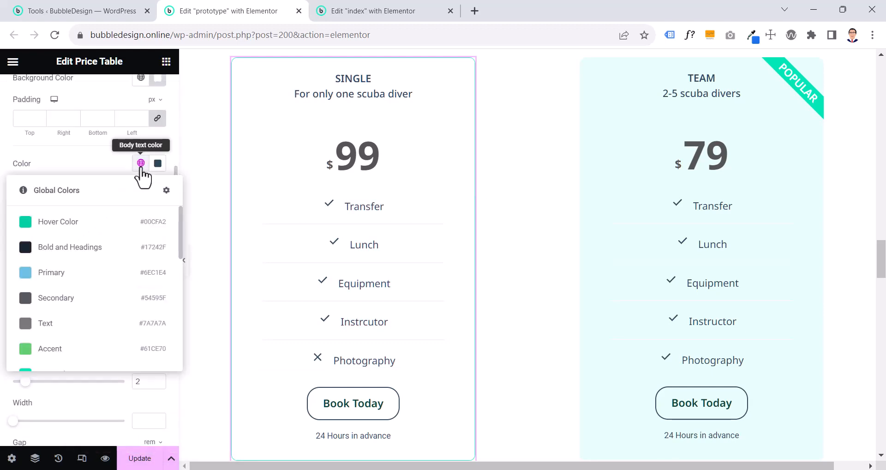
pyautogui.click(140, 167)
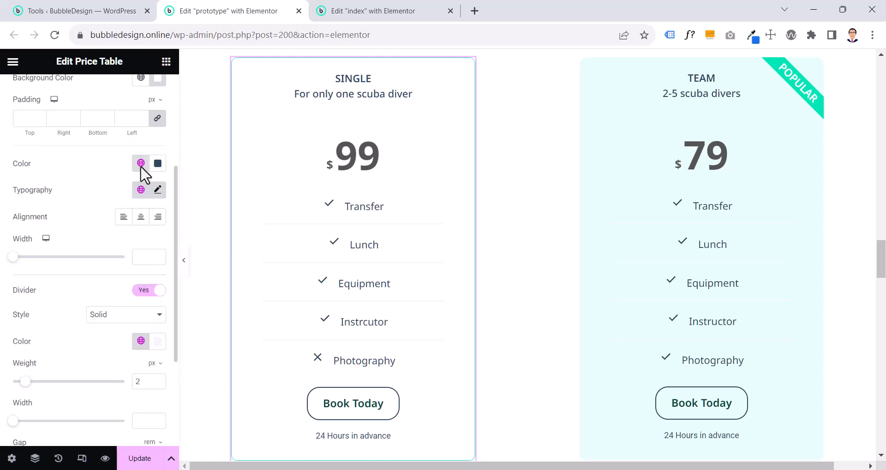
pyautogui.click(138, 294)
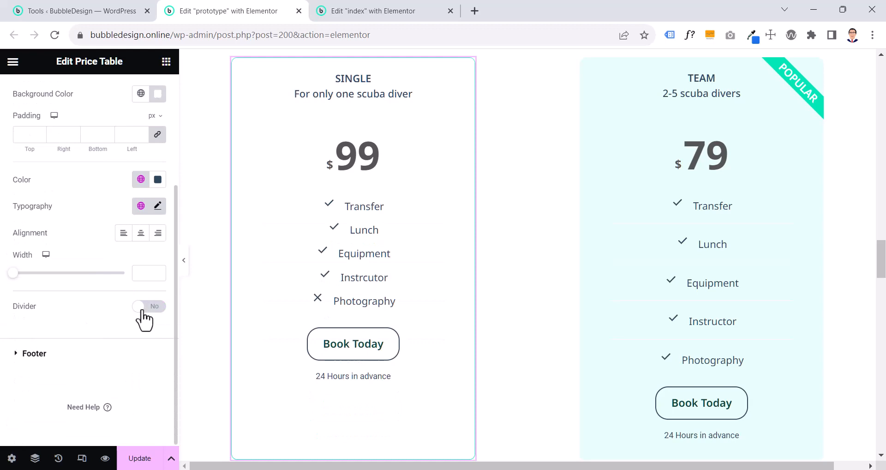
pyautogui.click(143, 310)
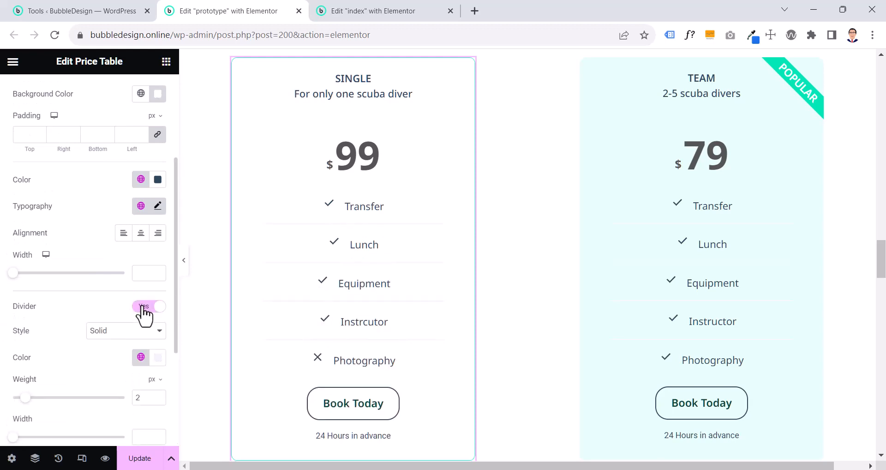
pyautogui.click(143, 307)
pyautogui.click(143, 308)
# Set the SINGLE table's features divider color to the global Light Gray
pyautogui.scroll(-2, 144, 316)
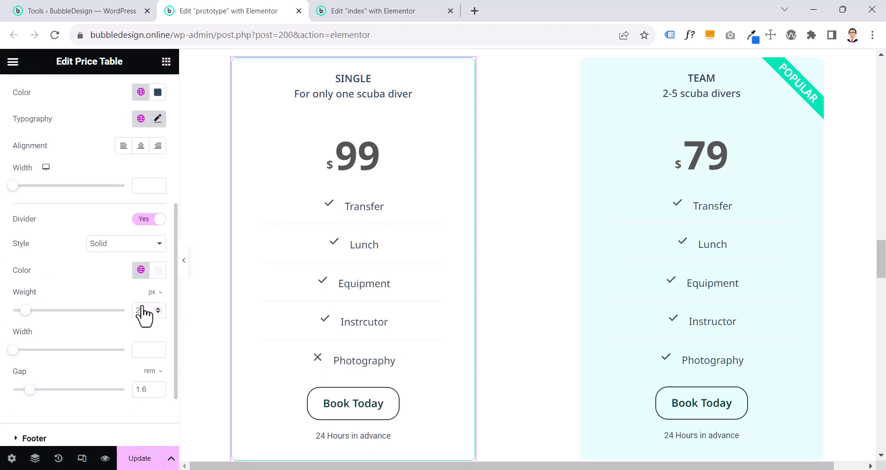
pyautogui.click(141, 269)
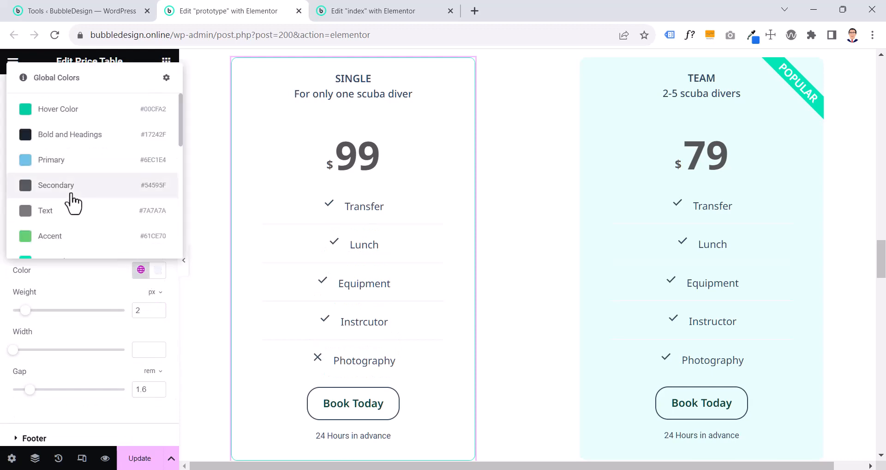
pyautogui.scroll(-4, 72, 203)
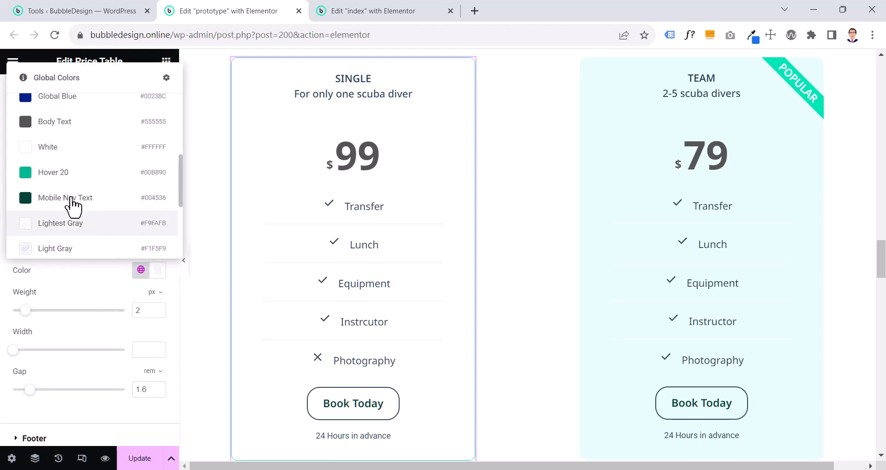
pyautogui.click(70, 251)
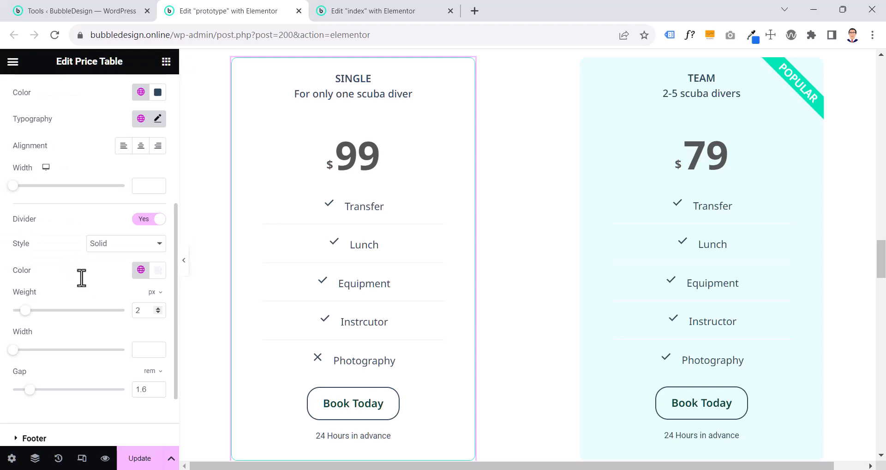
# Try a 2.4 rem gap around the SINGLE table's features divider and return it to 1.6 rem
pyautogui.scroll(-2, 109, 293)
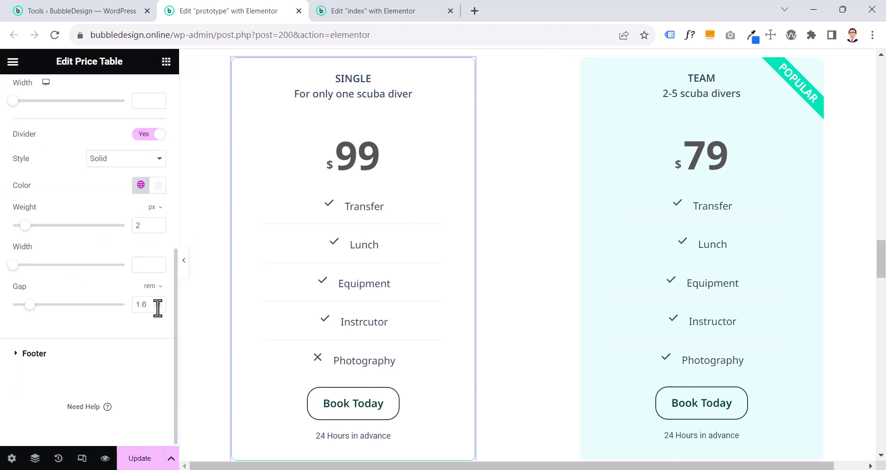
pyautogui.click(156, 303)
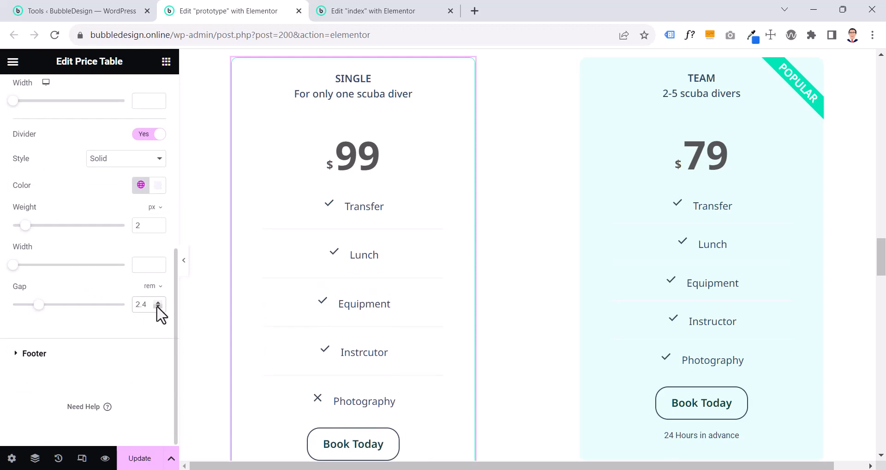
pyautogui.click(158, 307)
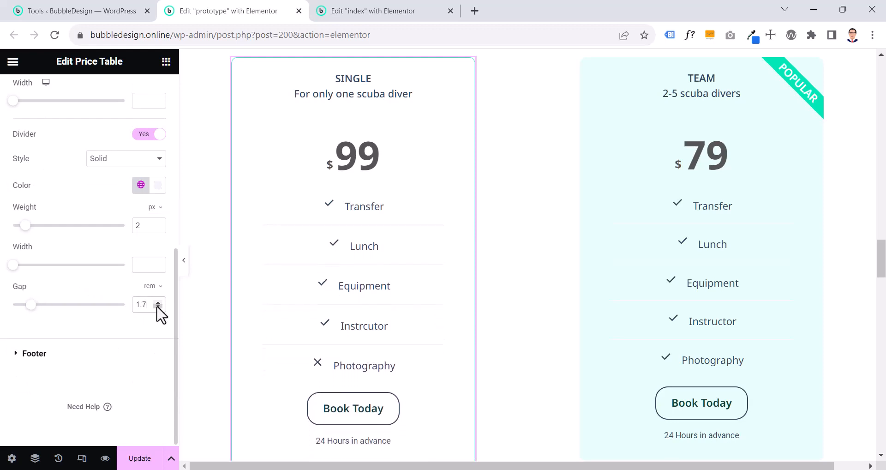
pyautogui.click(157, 307)
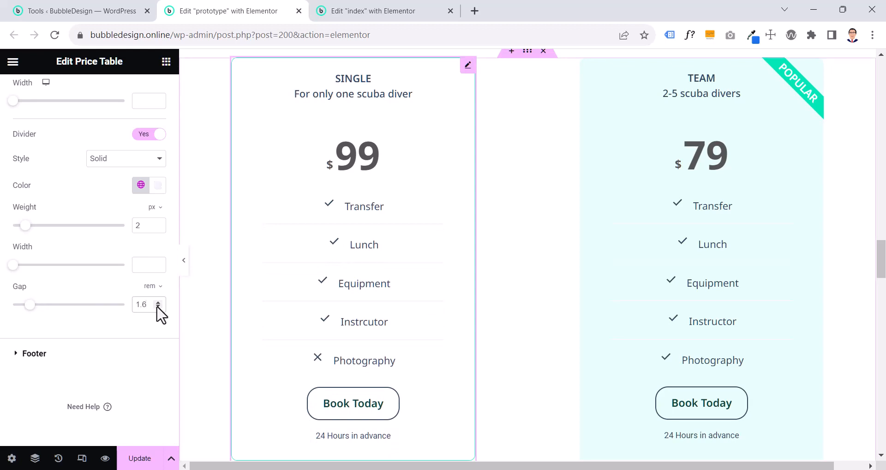
# Examine the SINGLE table's footer style settings and how its Book Today button and additional note look in the design
pyautogui.click(33, 355)
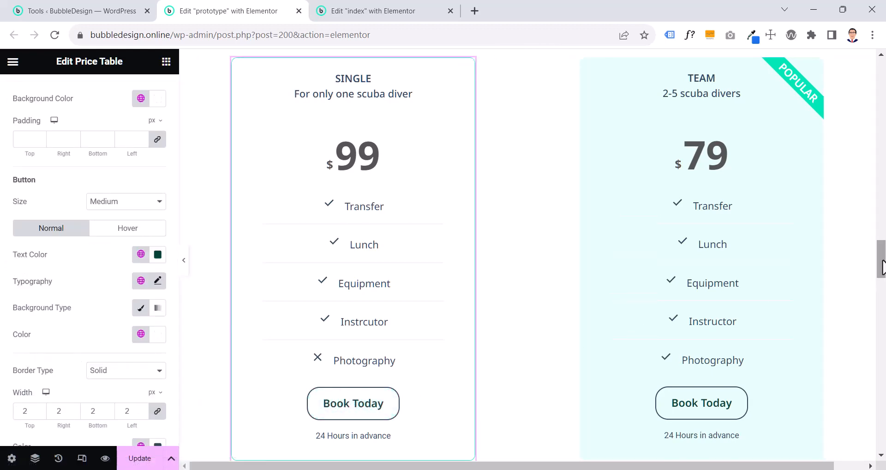
pyautogui.moveTo(880, 258); pyautogui.dragTo(882, 282)
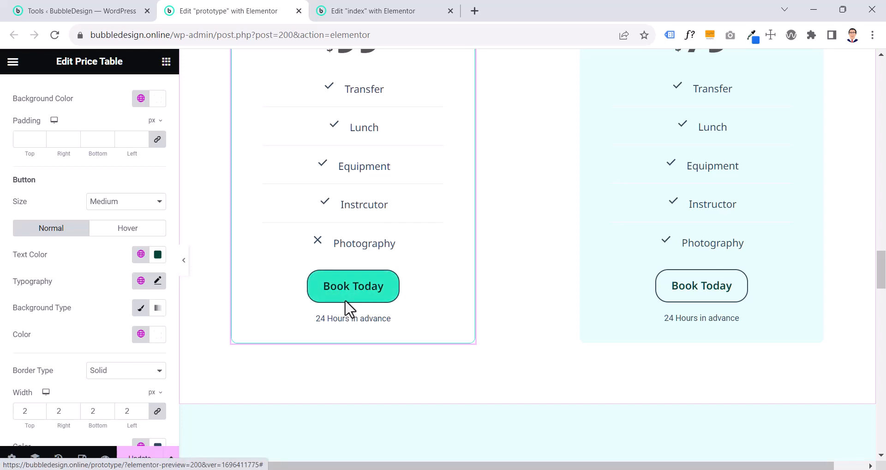
pyautogui.scroll(1, 347, 310)
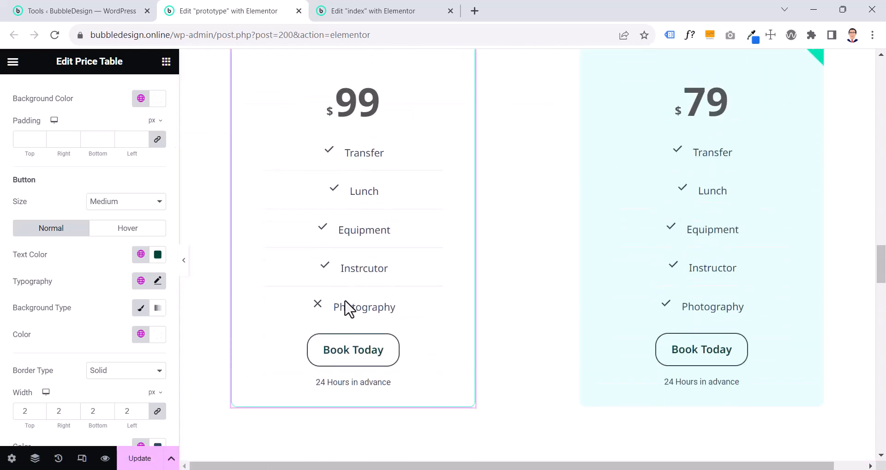
pyautogui.scroll(1, 347, 308)
pyautogui.click(185, 271)
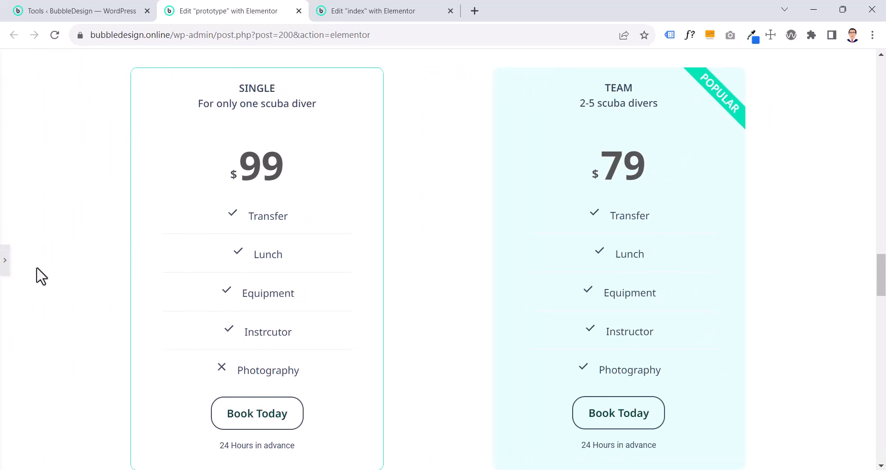
pyautogui.click(6, 273)
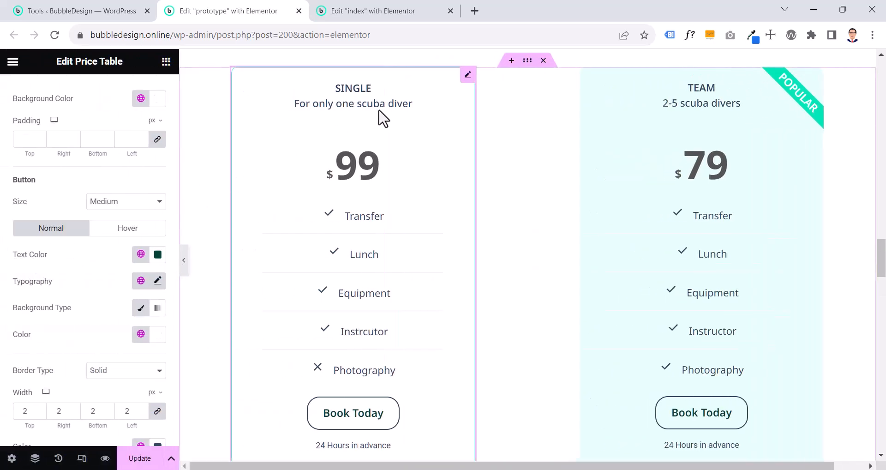
# Examine the SINGLE table's advanced border settings, covering border type, width, color and radius
pyautogui.click(469, 78)
pyautogui.click(34, 243)
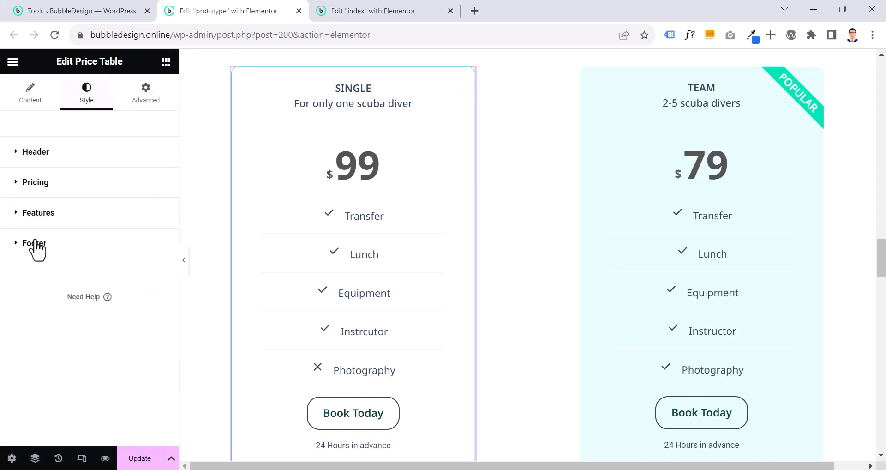
pyautogui.click(146, 106)
pyautogui.scroll(-5, 149, 113)
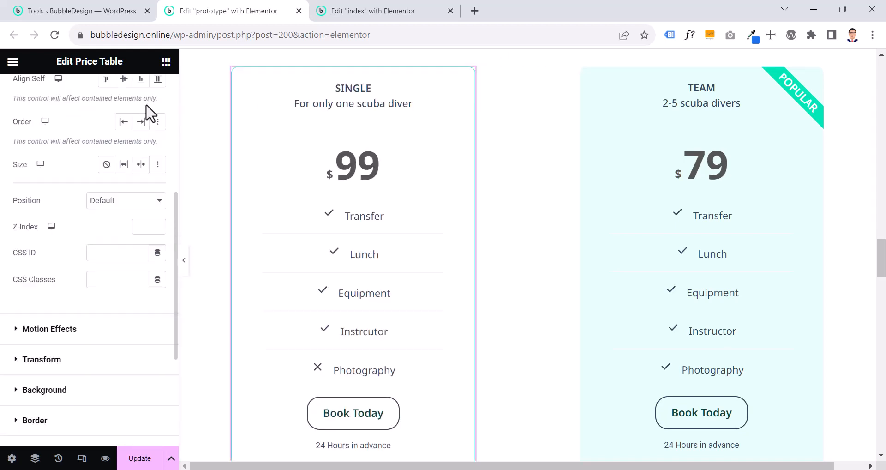
pyautogui.click(48, 254)
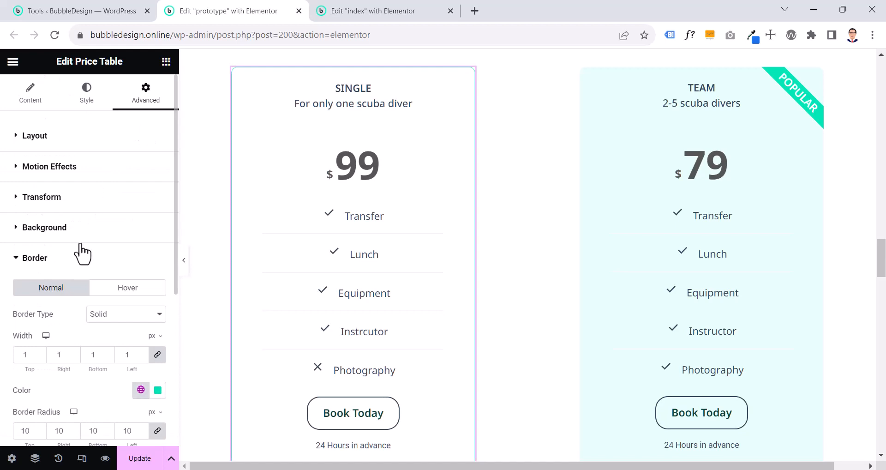
pyautogui.scroll(-2, 123, 228)
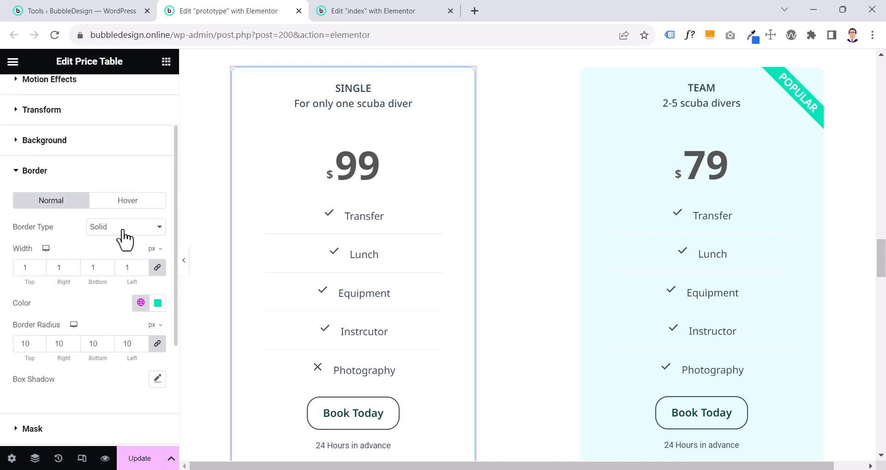
pyautogui.click(123, 228)
pyautogui.click(107, 257)
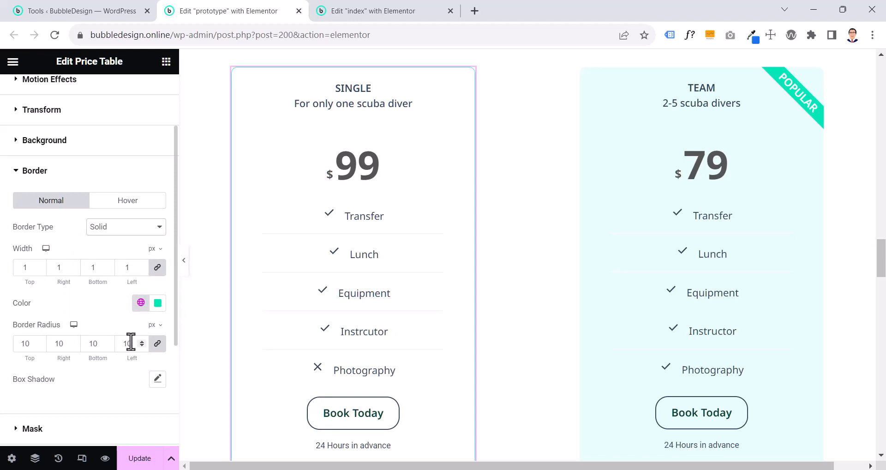
# Compare the full height of the prototype's SINGLE and TEAM price tables on the full-width canvas
pyautogui.click(184, 261)
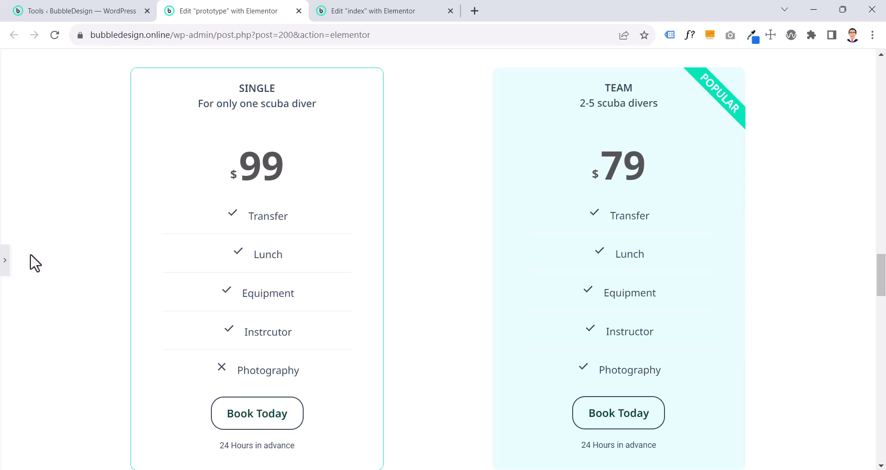
pyautogui.click(5, 273)
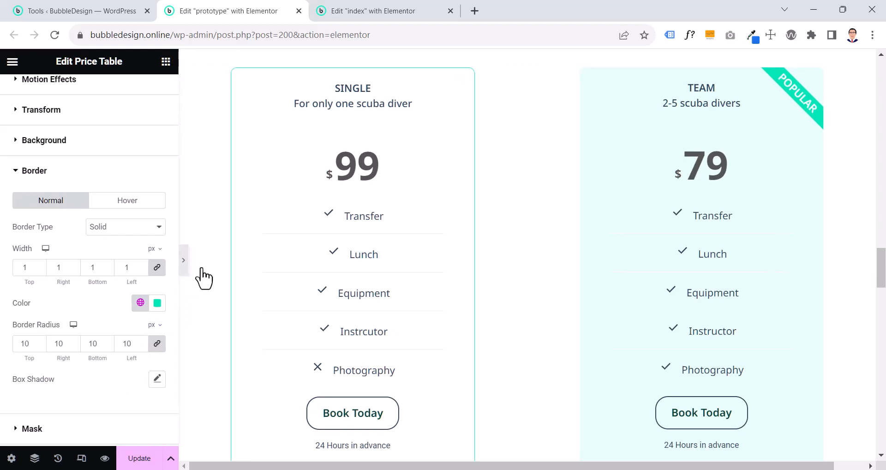
pyautogui.click(183, 260)
pyautogui.scroll(-2, 254, 279)
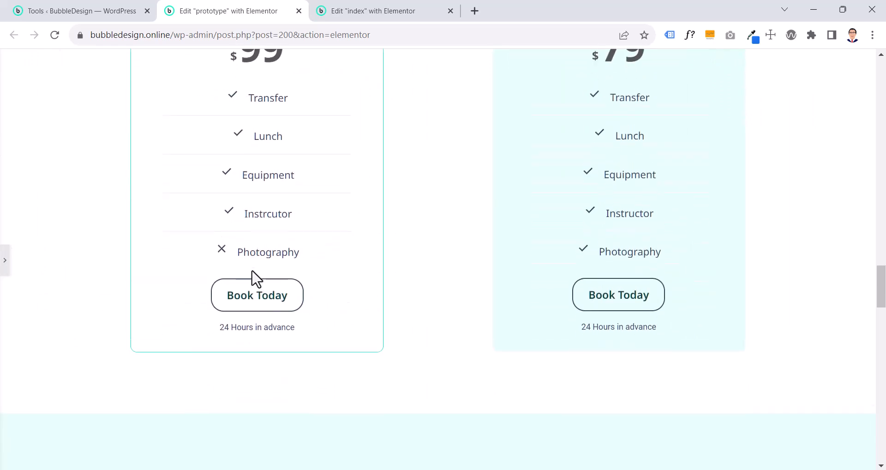
pyautogui.scroll(2, 254, 279)
pyautogui.click(4, 263)
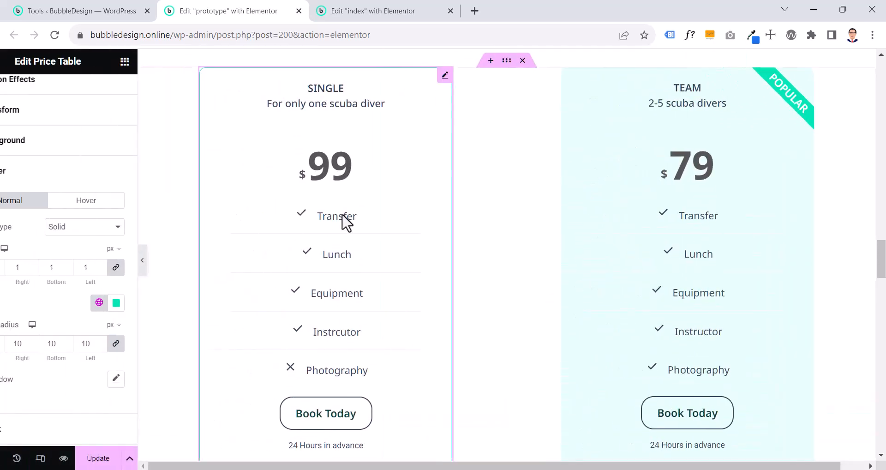
# Copy the prototype's SINGLE price table and paste its style onto the first price table of the index page
pyautogui.rightClick(379, 210)
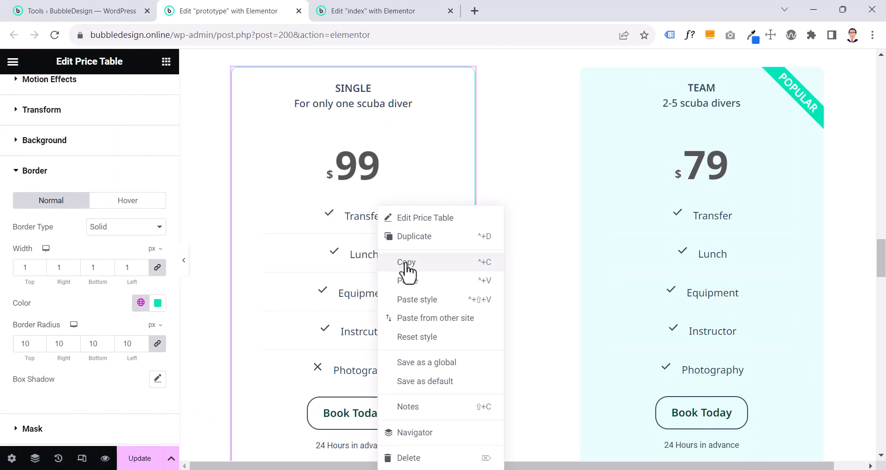
pyautogui.click(405, 262)
pyautogui.click(373, 17)
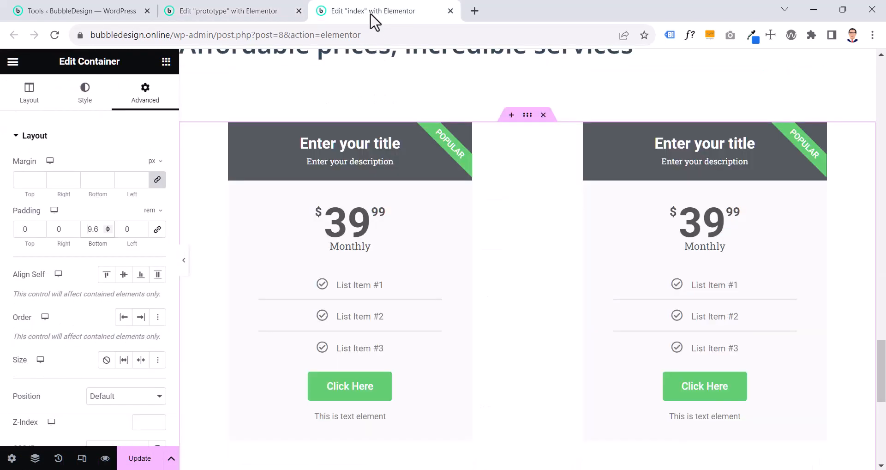
pyautogui.rightClick(361, 278)
pyautogui.click(381, 301)
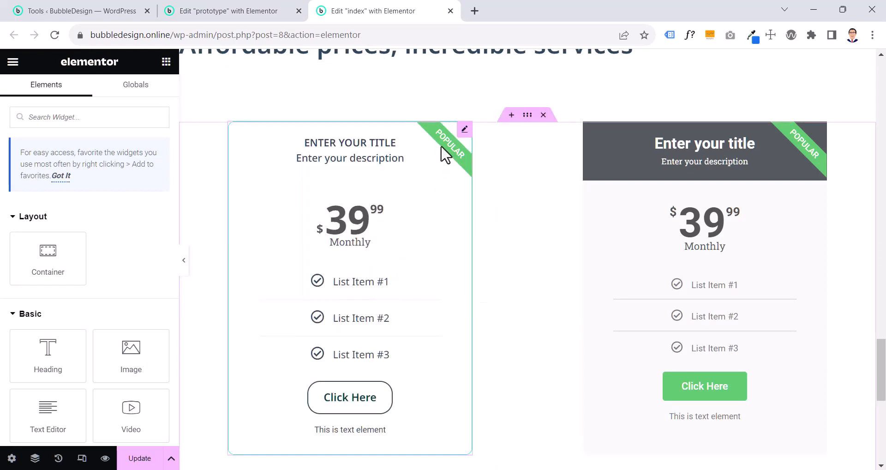
pyautogui.click(465, 129)
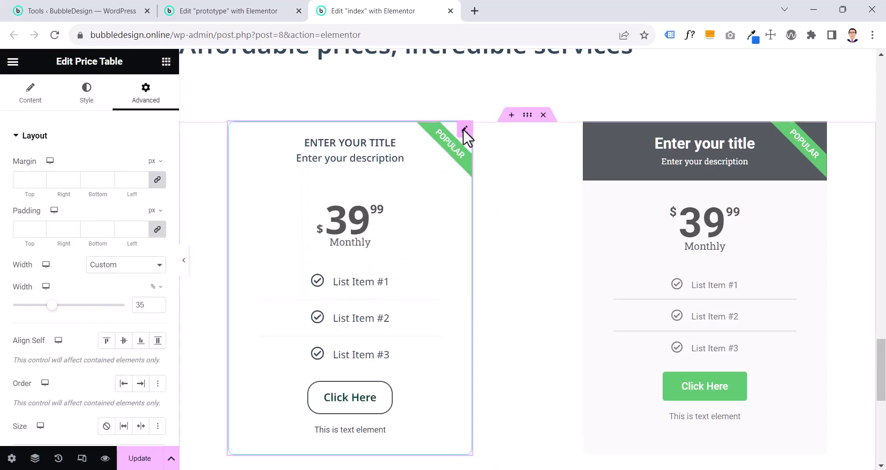
pyautogui.click(11, 457)
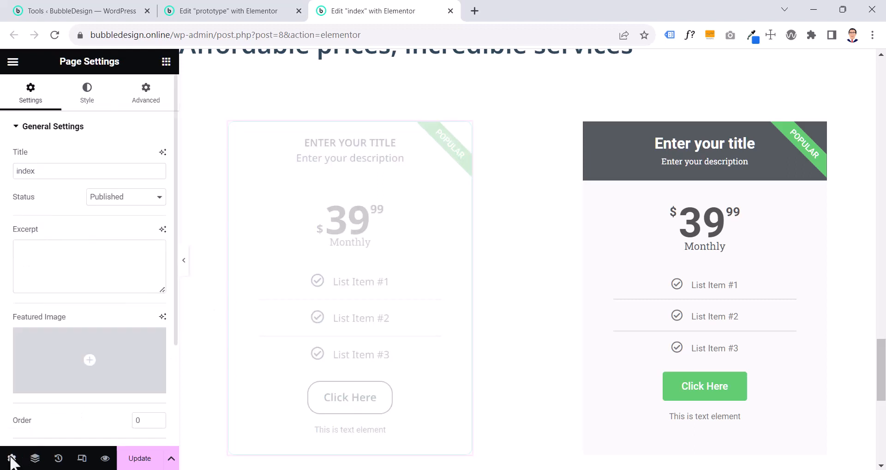
pyautogui.scroll(-3, 115, 383)
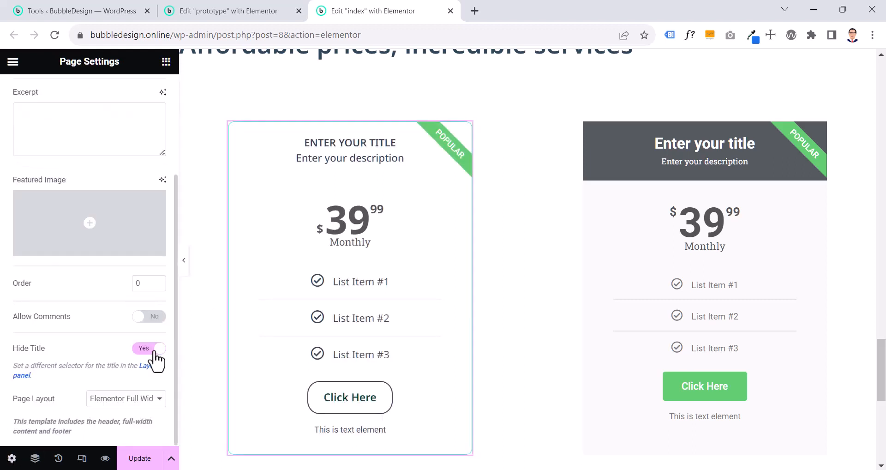
pyautogui.click(156, 355)
pyautogui.click(157, 355)
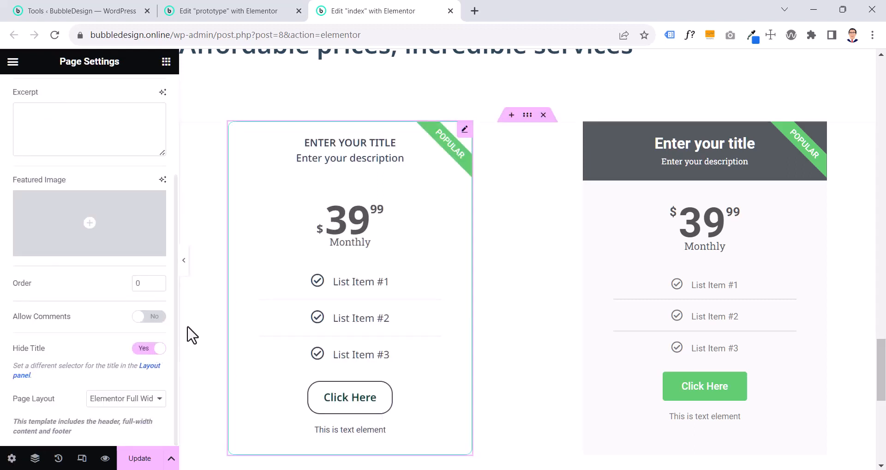
# Hide the Popular ribbon of the first price table on the index page
pyautogui.click(464, 131)
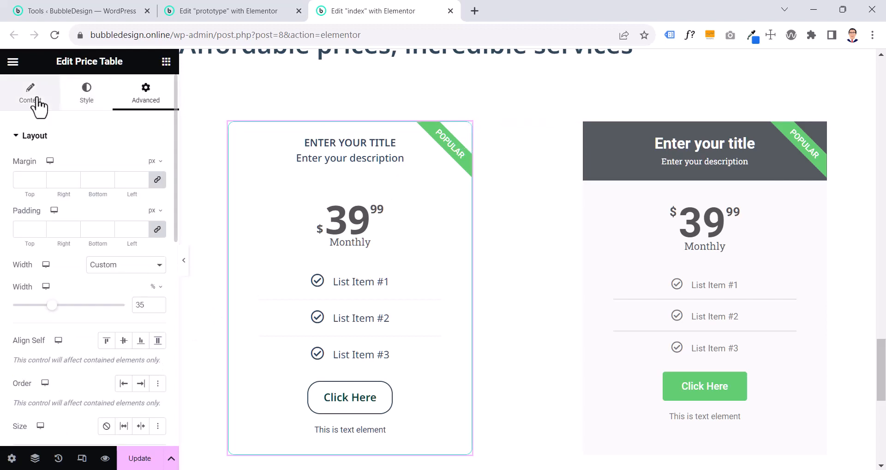
pyautogui.click(39, 104)
pyautogui.click(29, 367)
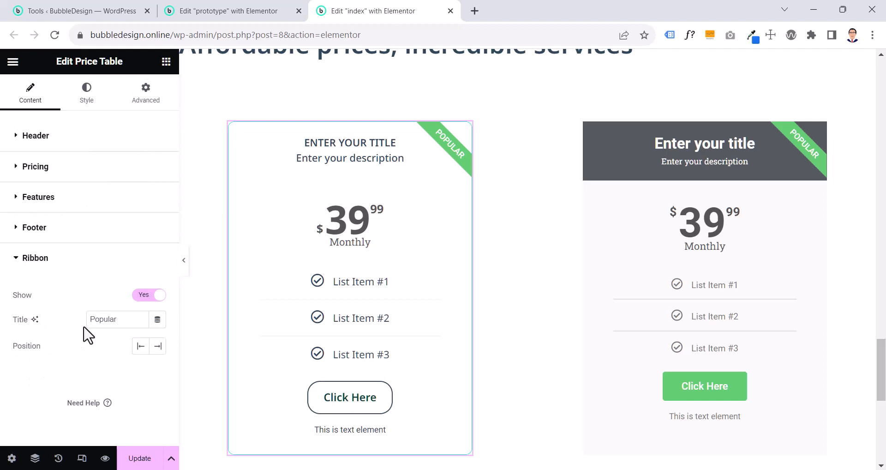
pyautogui.click(146, 295)
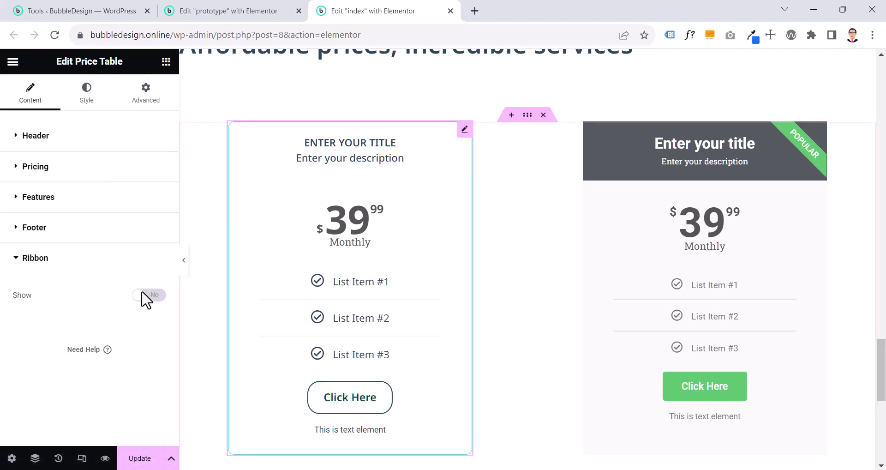
# Return to the prototype page and review the SINGLE table as reference on the full-width canvas
pyautogui.click(246, 14)
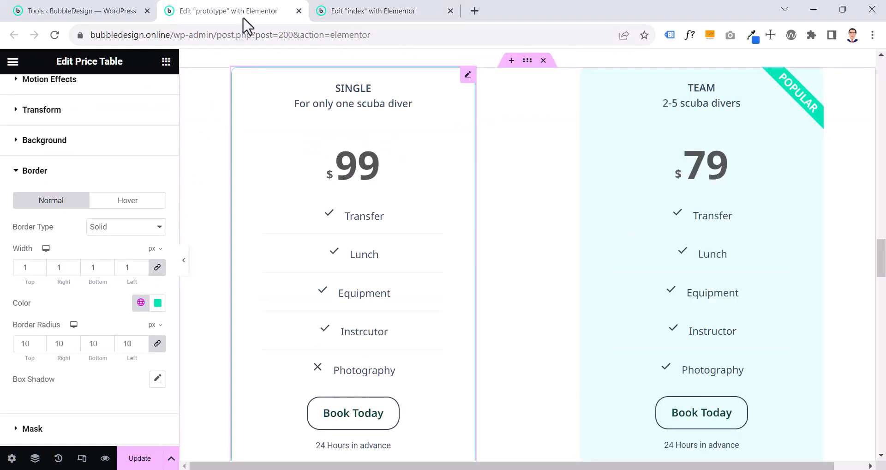
pyautogui.click(185, 264)
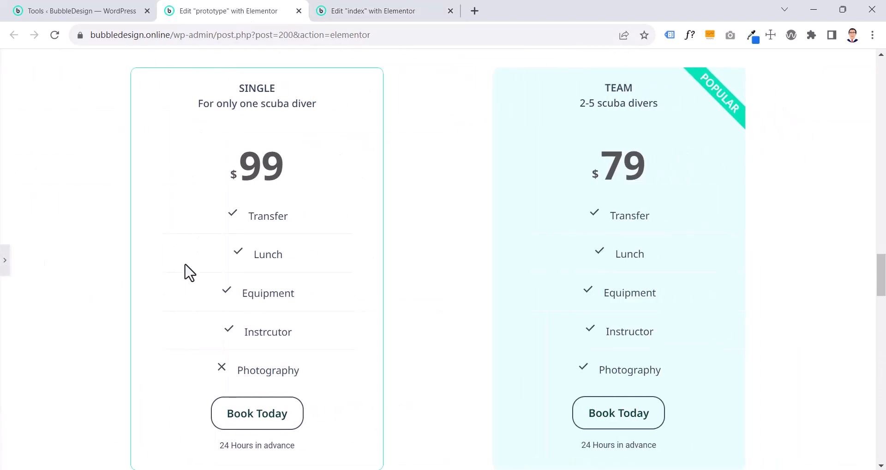
pyautogui.click(5, 267)
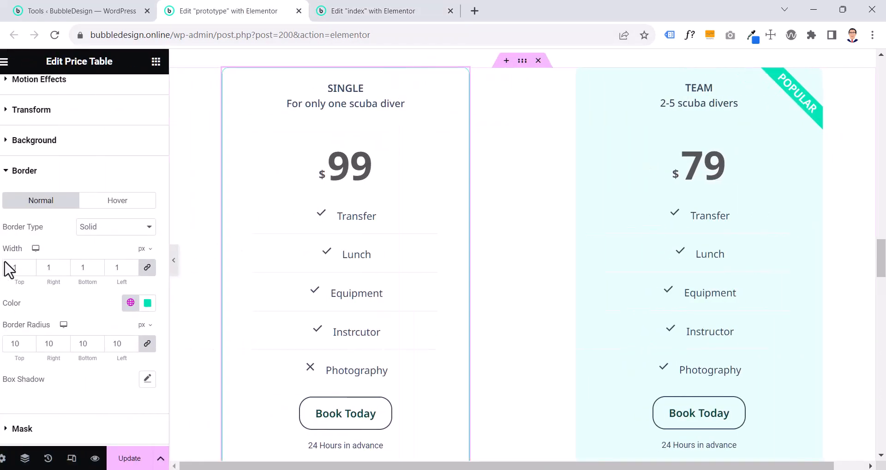
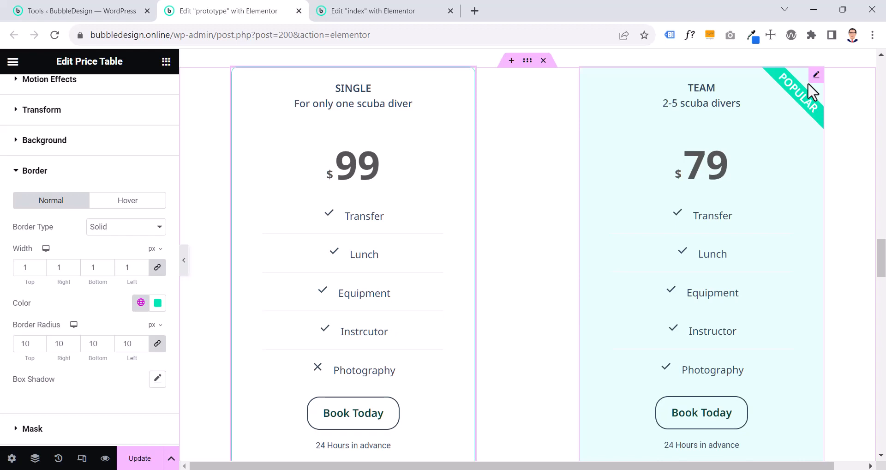
# Apply the global CTA Color 90 as the header background of the prototype's TEAM price table
pyautogui.click(812, 81)
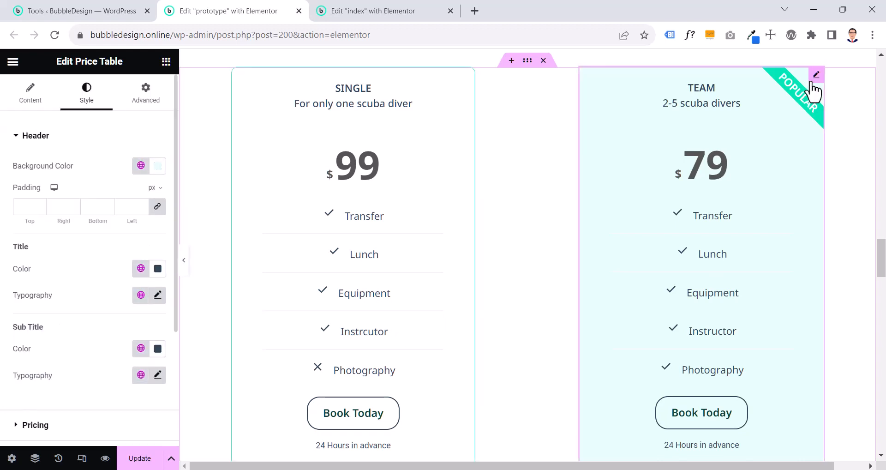
pyautogui.click(141, 167)
pyautogui.scroll(-5, 79, 278)
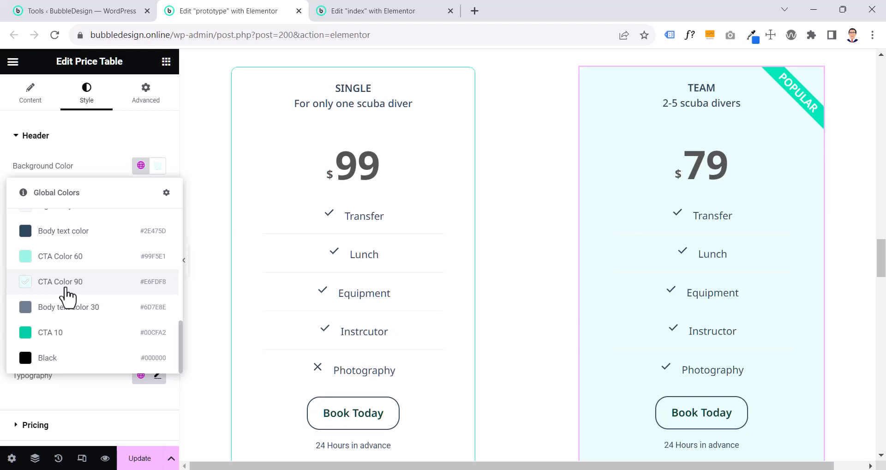
pyautogui.click(67, 295)
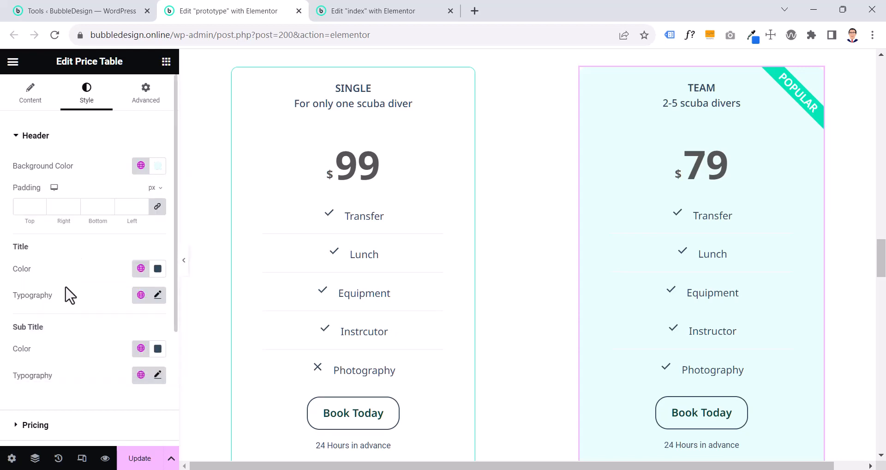
# Examine the background colors of the TEAM price table's Pricing, Features and Footer sections
pyautogui.scroll(-2, 79, 323)
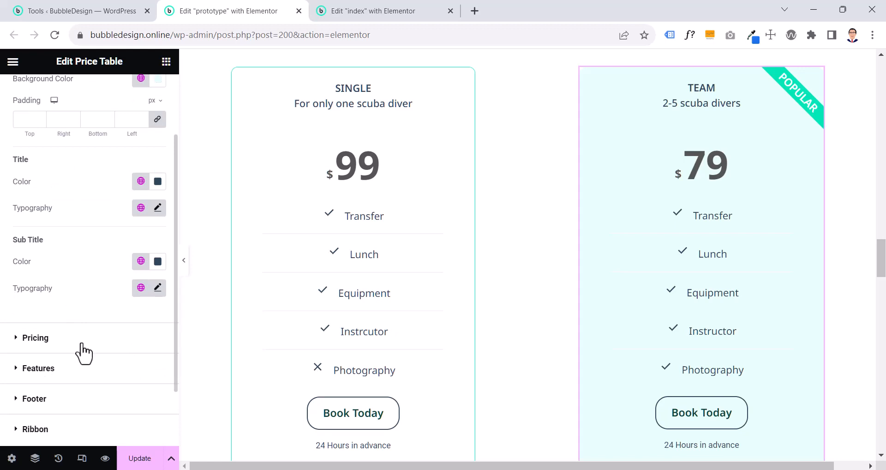
pyautogui.click(81, 343)
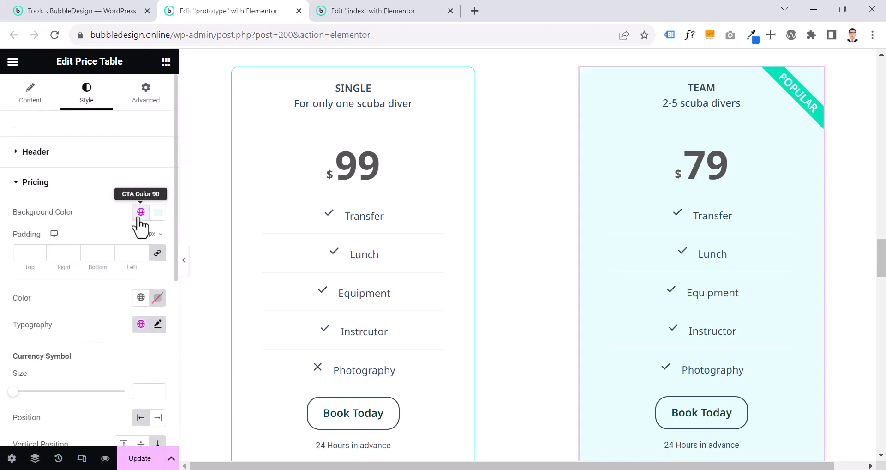
pyautogui.scroll(-6, 134, 233)
pyautogui.click(74, 329)
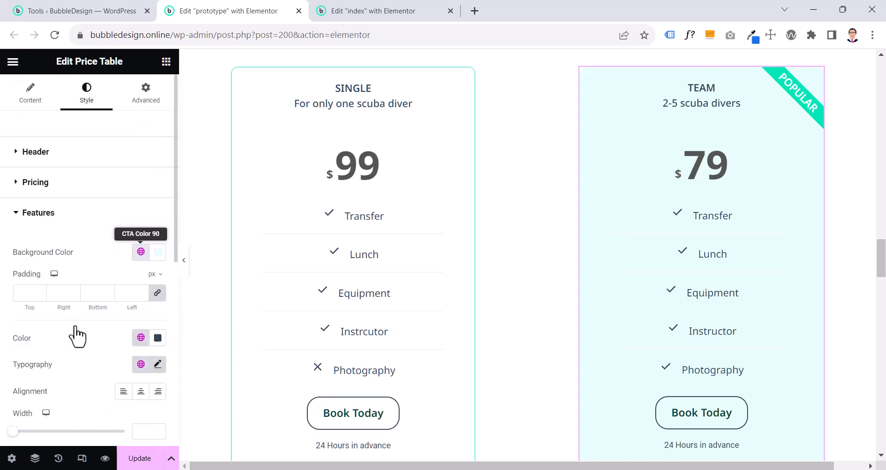
pyautogui.scroll(-5, 76, 335)
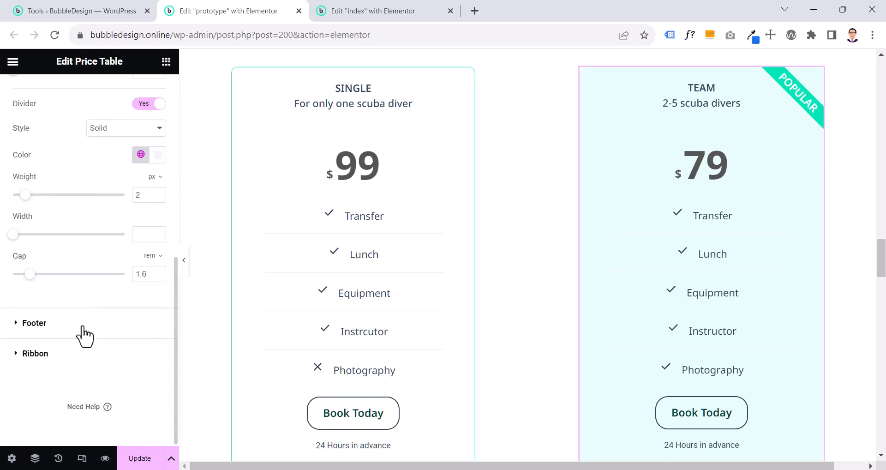
pyautogui.click(88, 331)
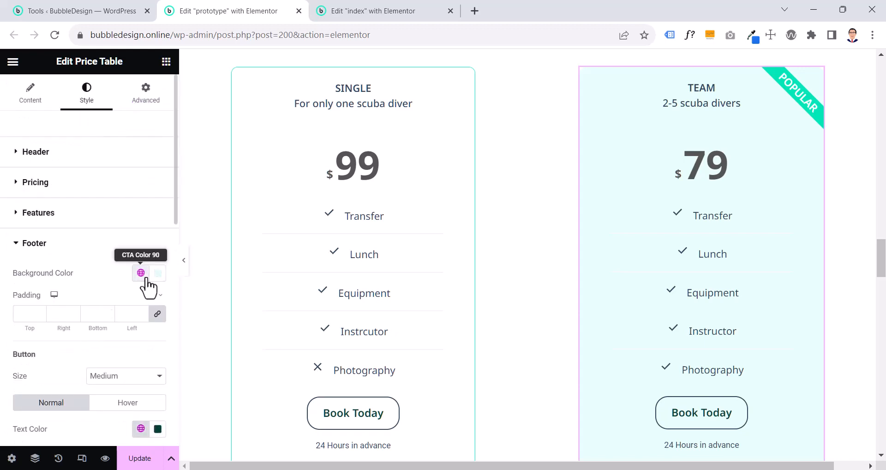
pyautogui.scroll(-7, 112, 318)
pyautogui.scroll(-4, 85, 365)
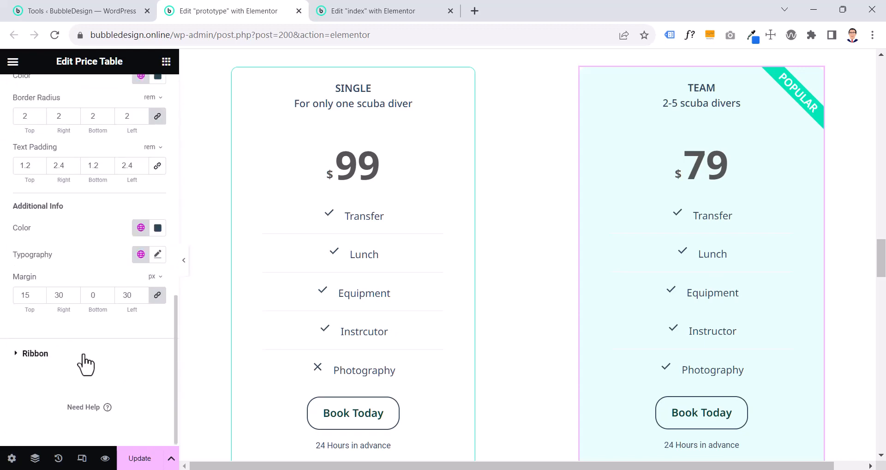
# Set the background color of the TEAM table's Popular ribbon to the global color Hover 20
pyautogui.click(84, 354)
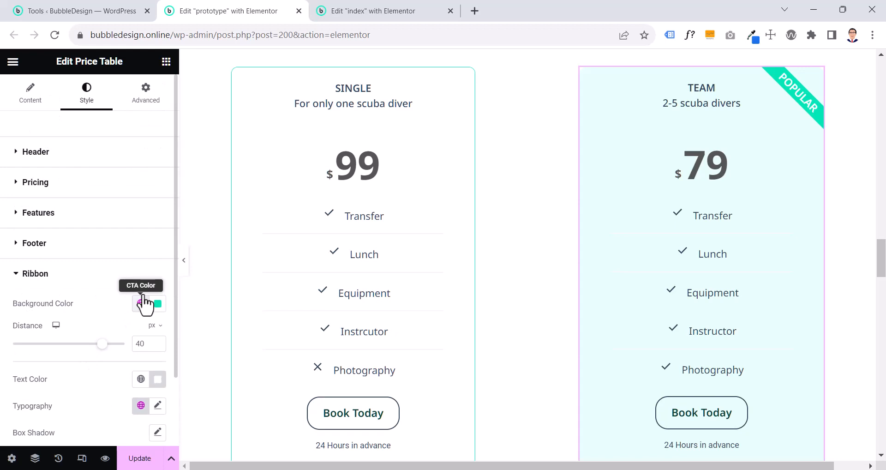
pyautogui.click(142, 282)
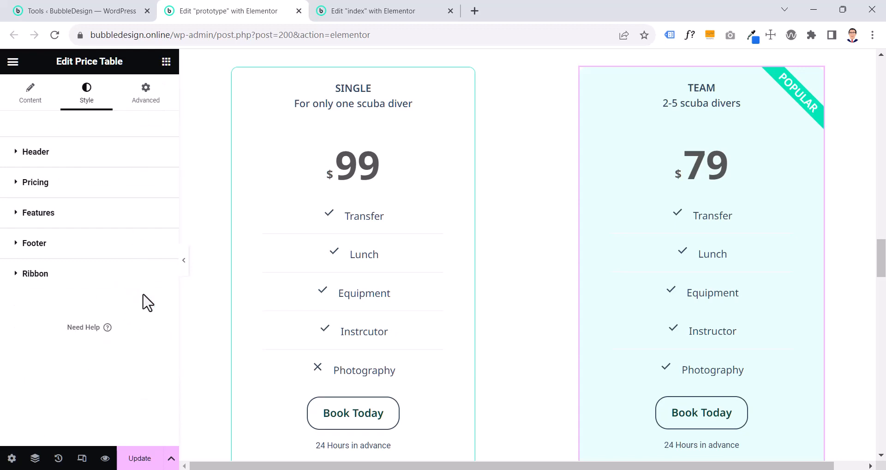
pyautogui.click(75, 278)
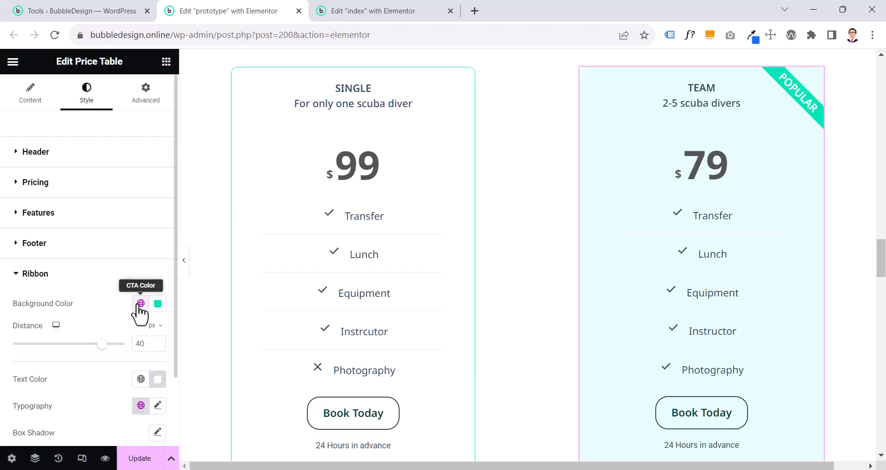
pyautogui.click(141, 303)
pyautogui.scroll(-2, 76, 268)
pyautogui.scroll(-3, 75, 267)
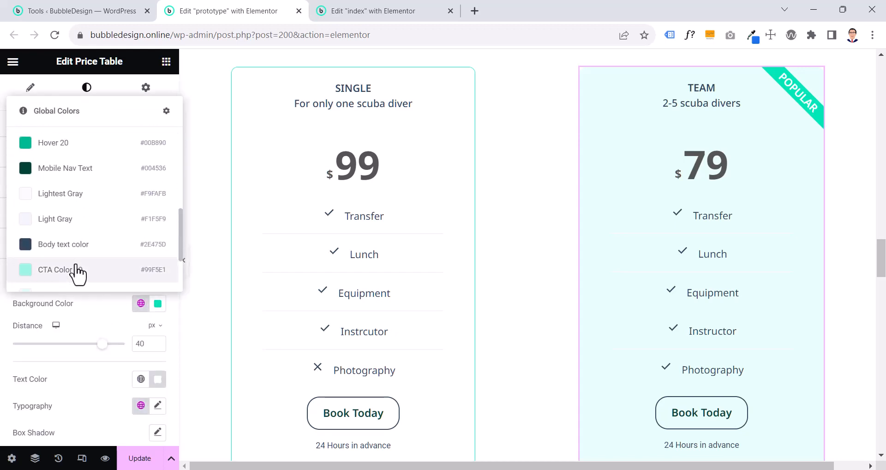
pyautogui.click(70, 145)
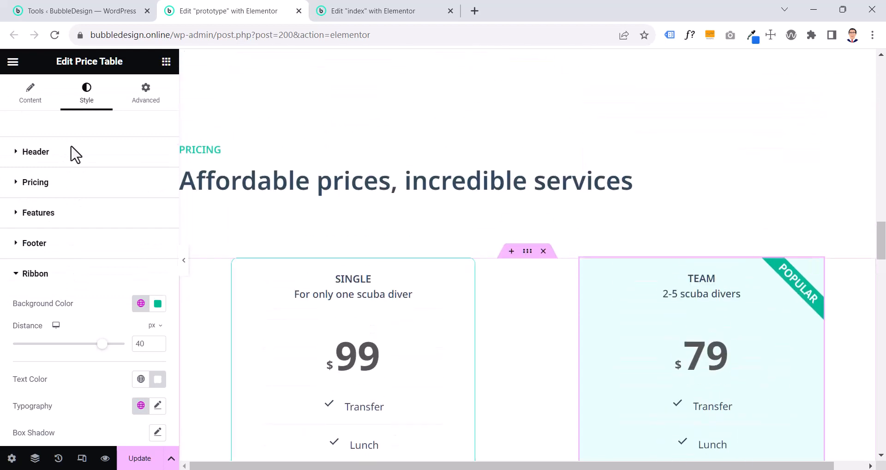
# Review the SINGLE and TEAM price tables and the ribbon color on the full-width canvas
pyautogui.click(187, 270)
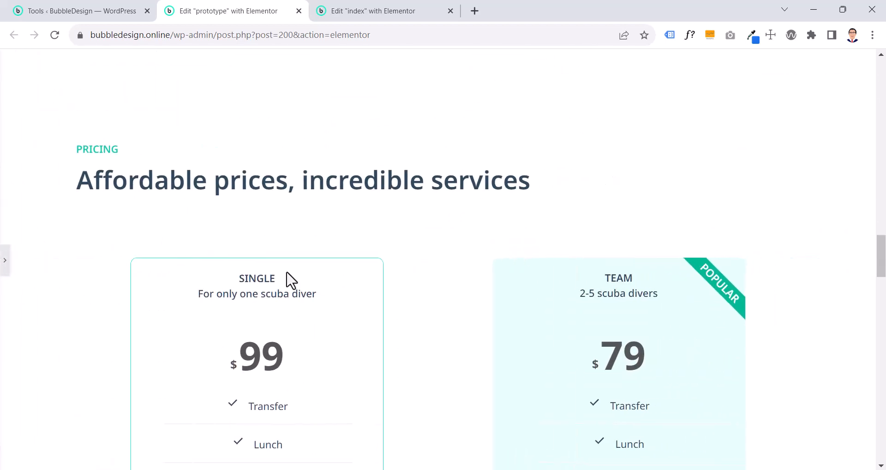
pyautogui.scroll(-2, 715, 300)
pyautogui.scroll(3, 723, 301)
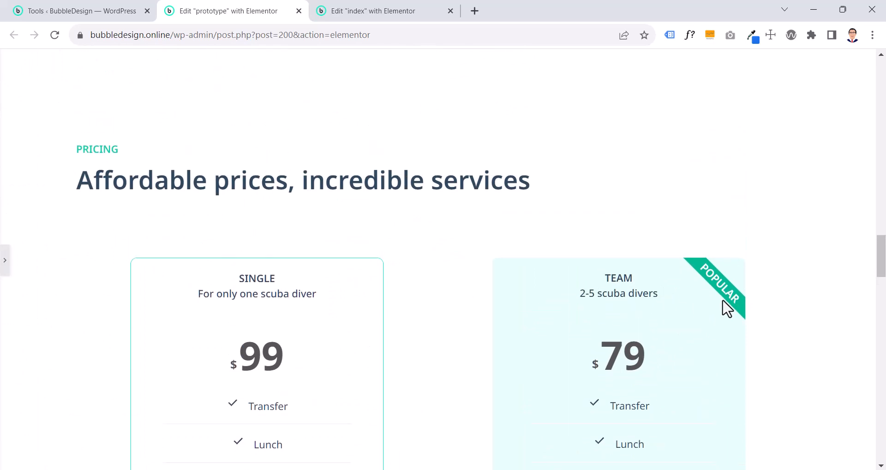
pyautogui.click(5, 270)
pyautogui.scroll(-4, 571, 277)
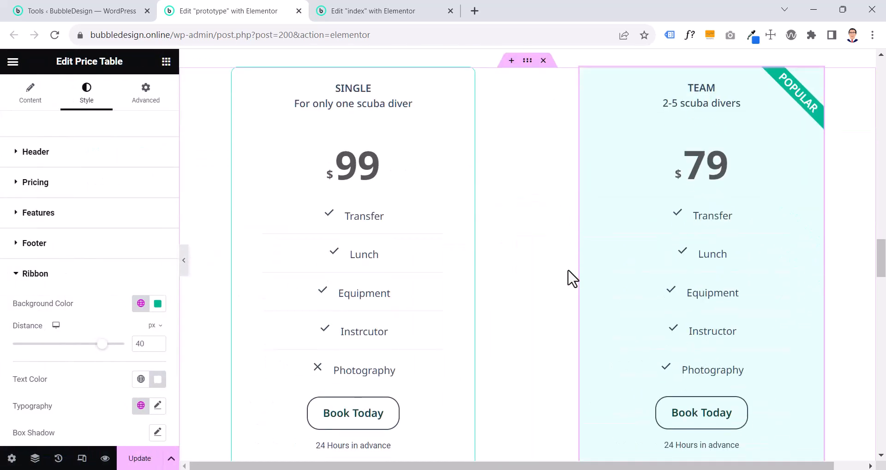
pyautogui.scroll(-4, 572, 277)
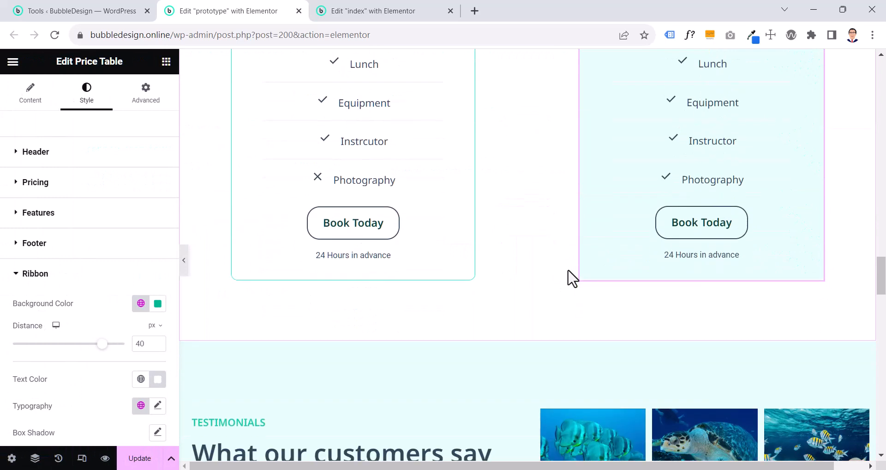
pyautogui.scroll(3, 637, 237)
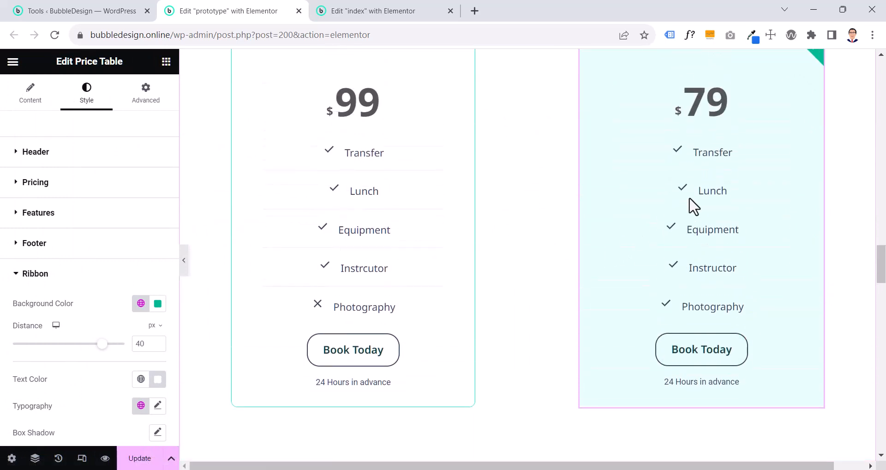
pyautogui.click(184, 260)
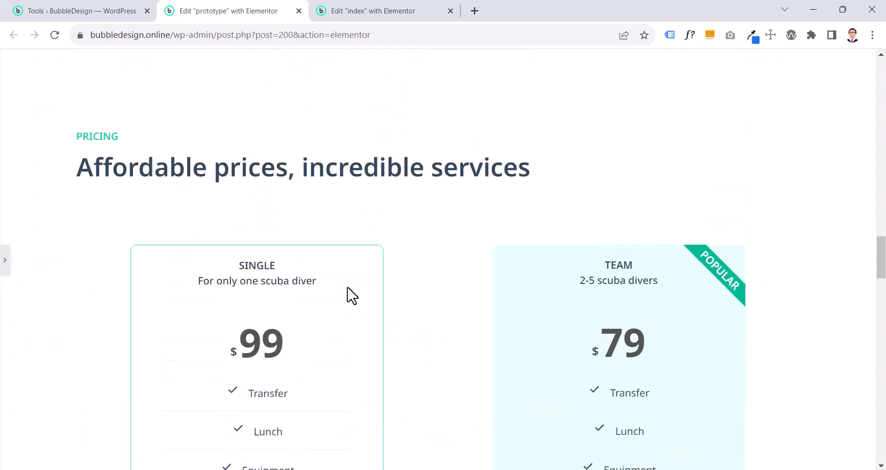
pyautogui.scroll(3, 350, 296)
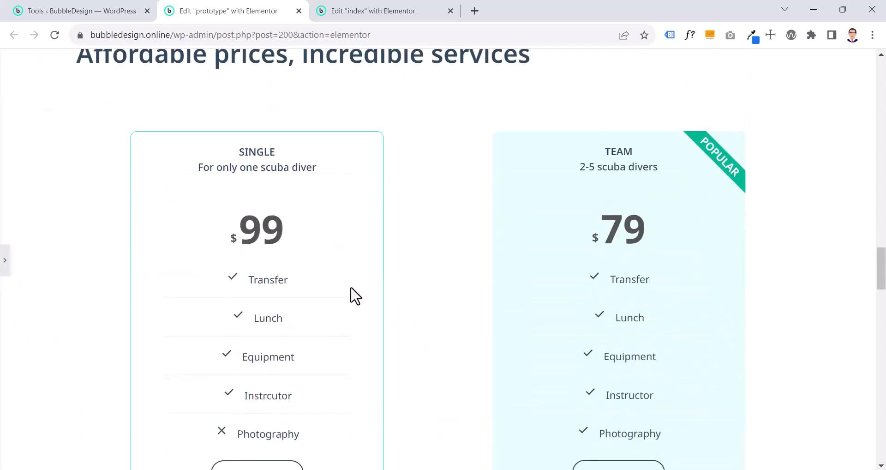
pyautogui.scroll(3, 644, 316)
pyautogui.scroll(-1, 835, 329)
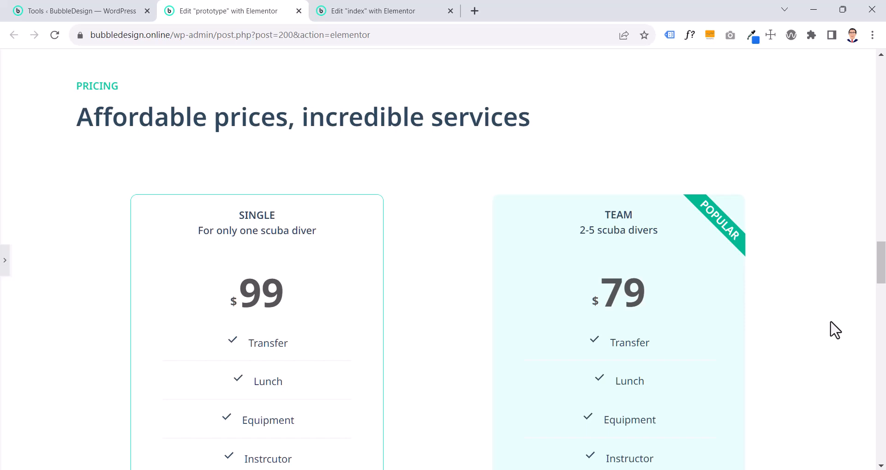
pyautogui.click(4, 270)
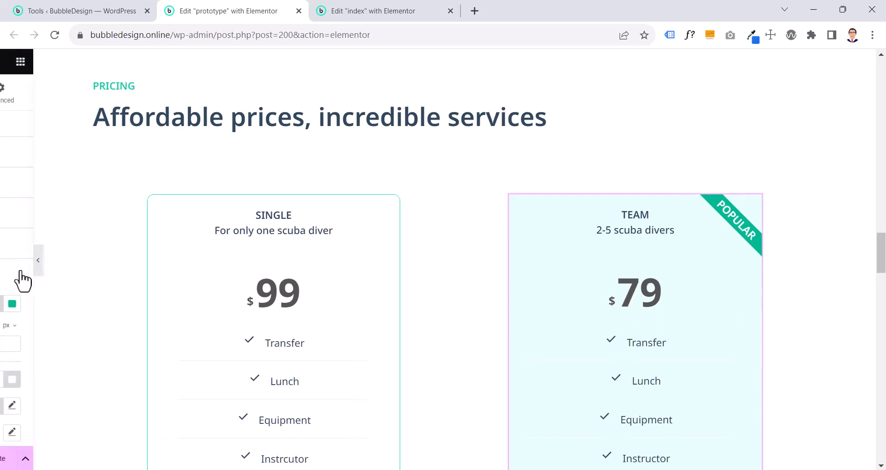
# Look through the end of the pricing section and the Testimonials section, selecting its image gallery to view the style settings
pyautogui.scroll(-7, 544, 277)
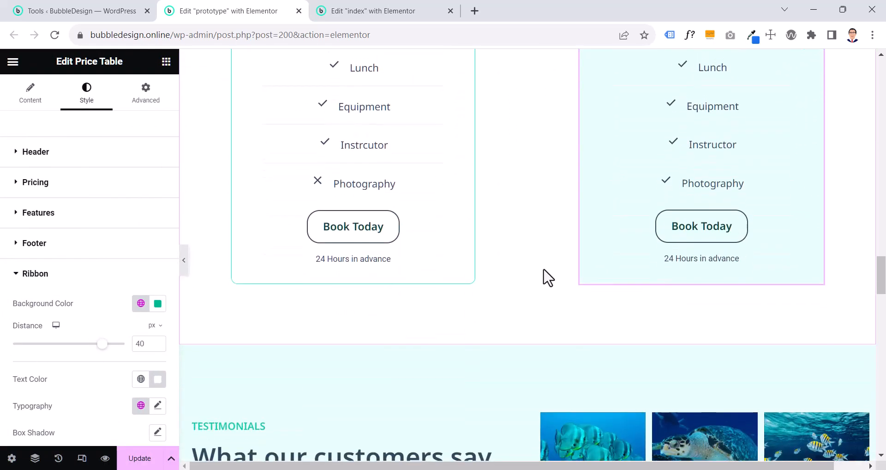
pyautogui.scroll(4, 545, 277)
pyautogui.scroll(3, 544, 277)
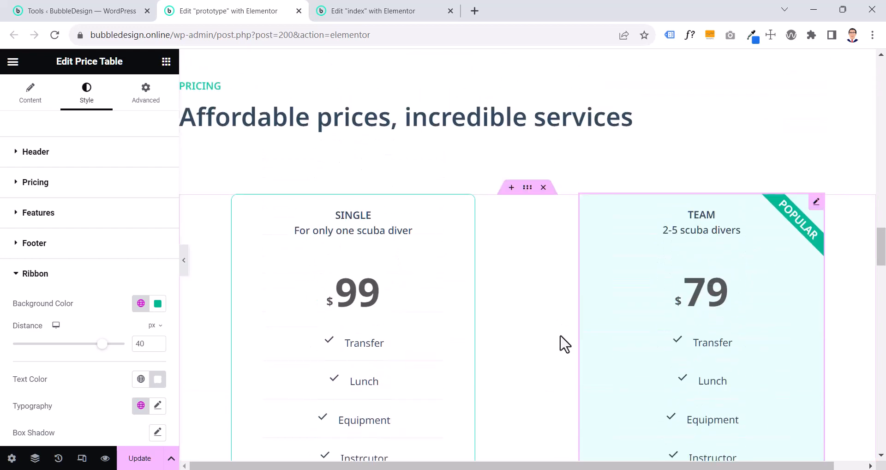
pyautogui.scroll(-10, 561, 339)
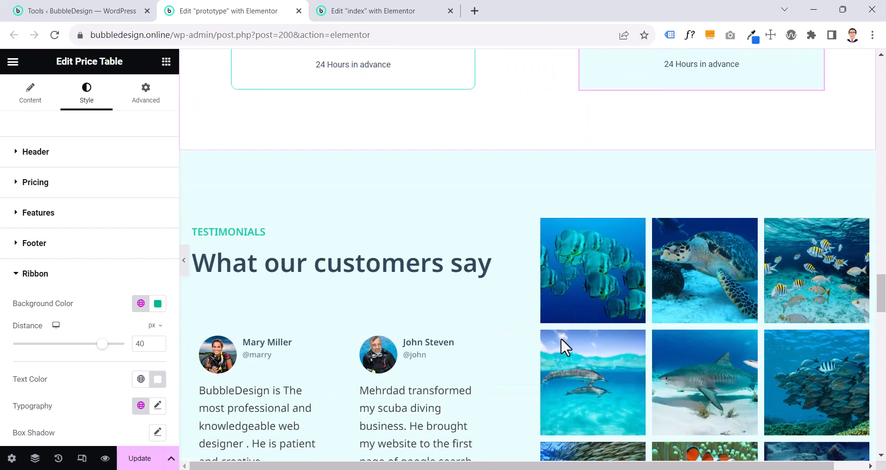
pyautogui.scroll(-5, 561, 337)
pyautogui.scroll(7, 561, 337)
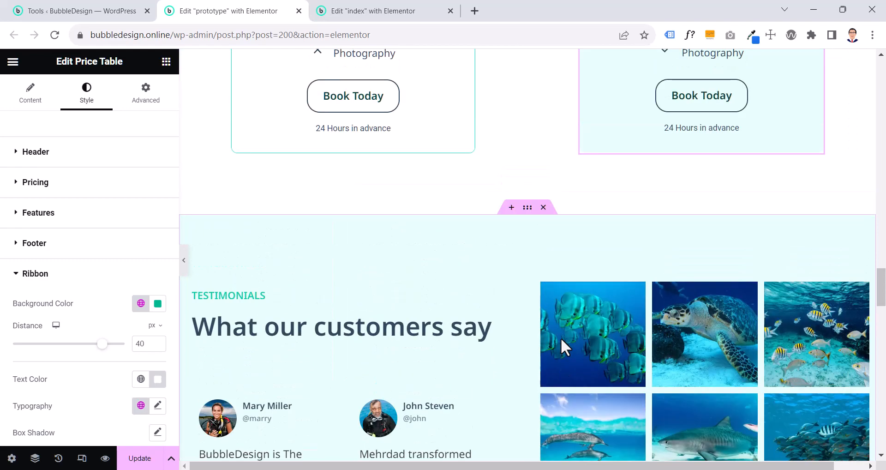
pyautogui.scroll(4, 560, 342)
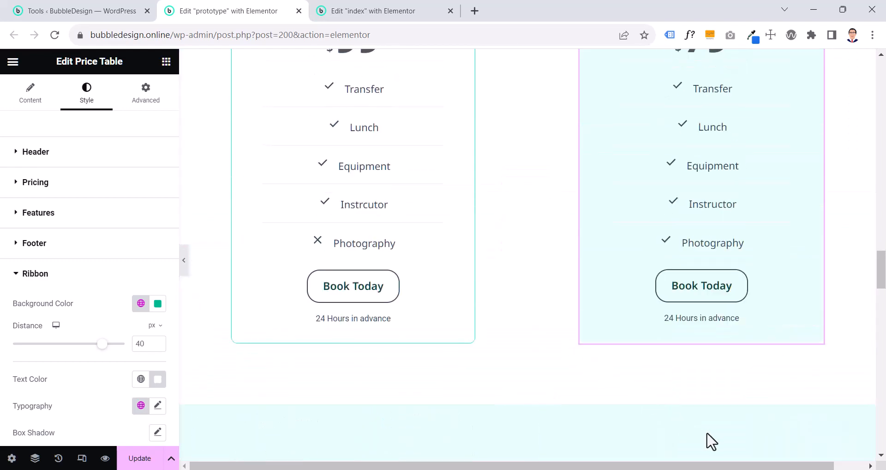
pyautogui.scroll(-7, 708, 438)
pyautogui.click(649, 382)
pyautogui.scroll(3, 463, 230)
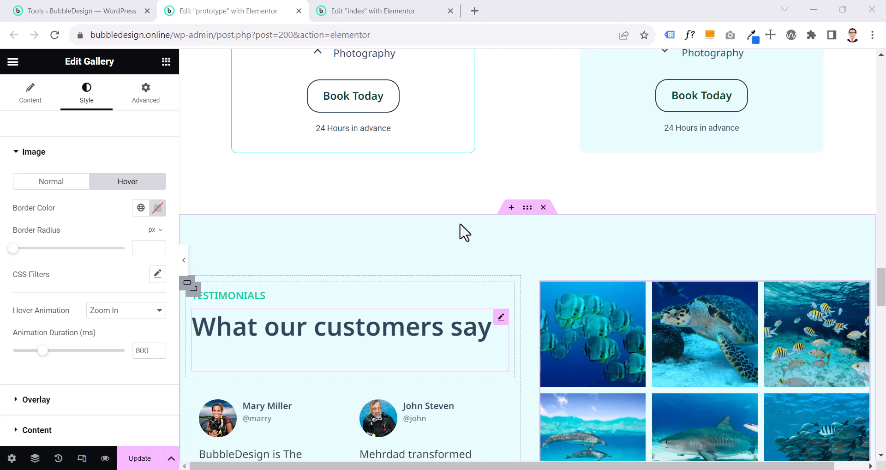
pyautogui.scroll(-2, 464, 230)
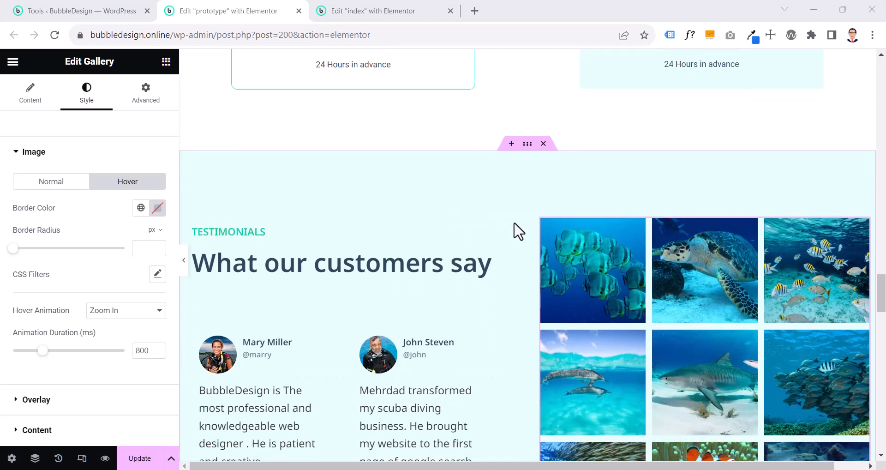
pyautogui.scroll(2, 528, 231)
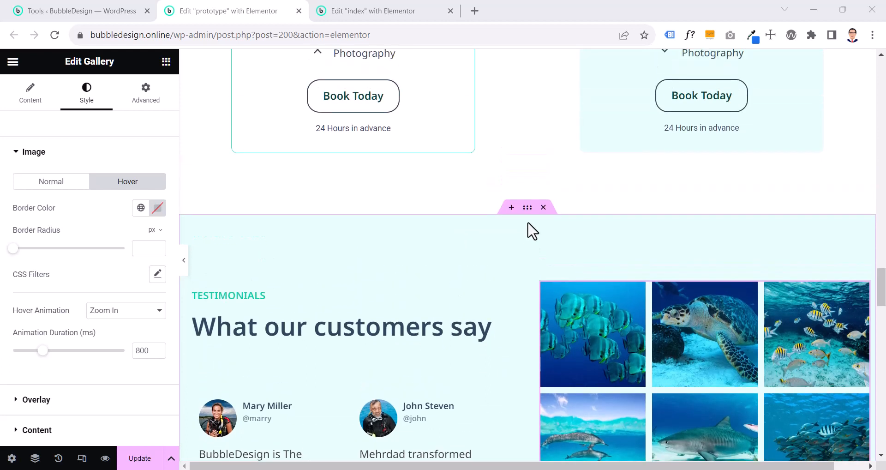
pyautogui.scroll(-4, 532, 231)
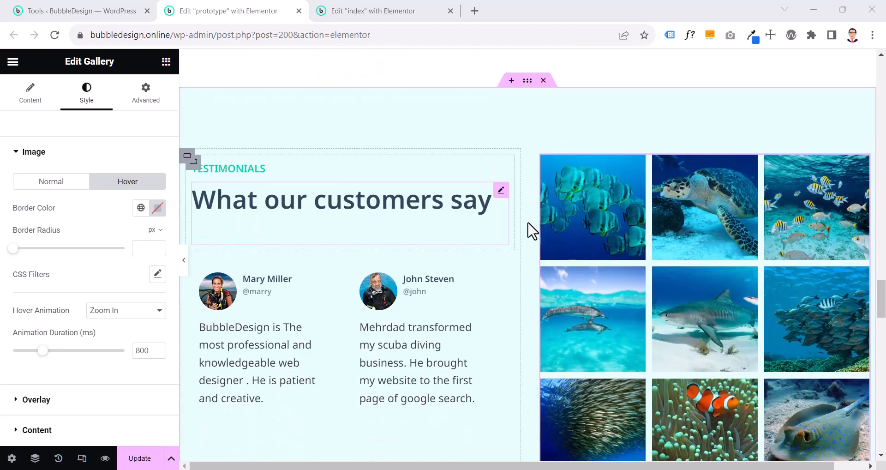
# Inspect the layout settings of the Testimonials section's outer container and its two inner containers
pyautogui.click(525, 86)
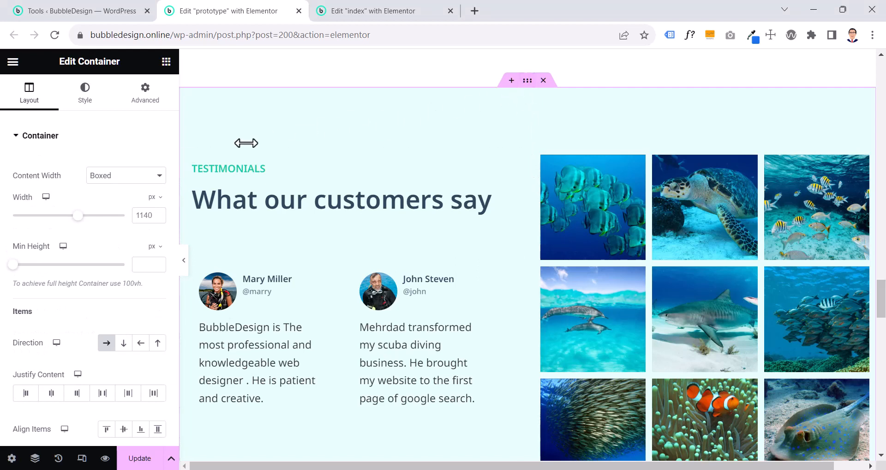
pyautogui.click(187, 157)
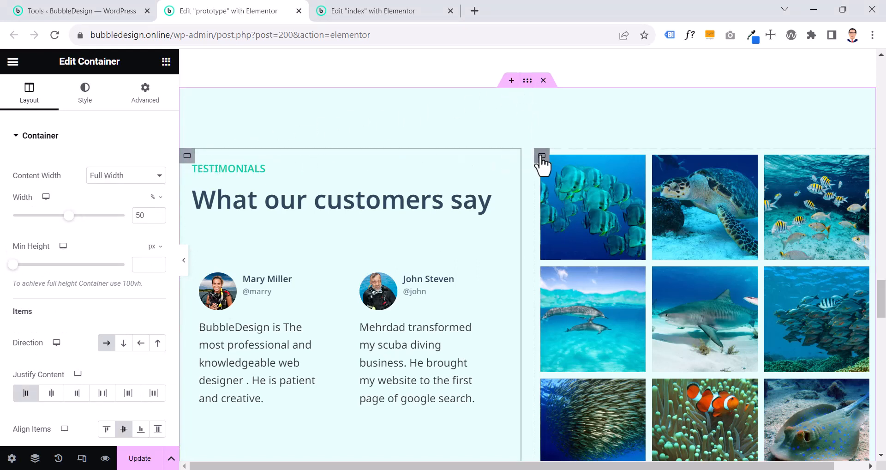
pyautogui.click(541, 157)
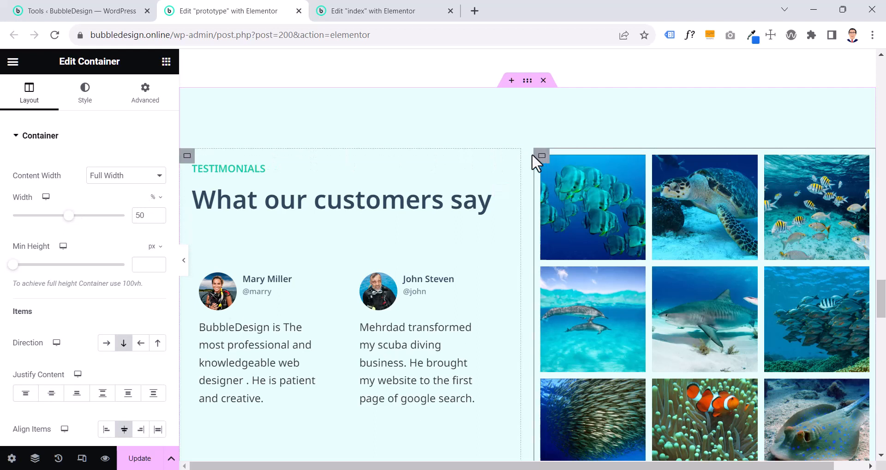
# Examine the Testimonials section's text container, its nested heading container, and the four customer reviews beneath the heading
pyautogui.click(187, 157)
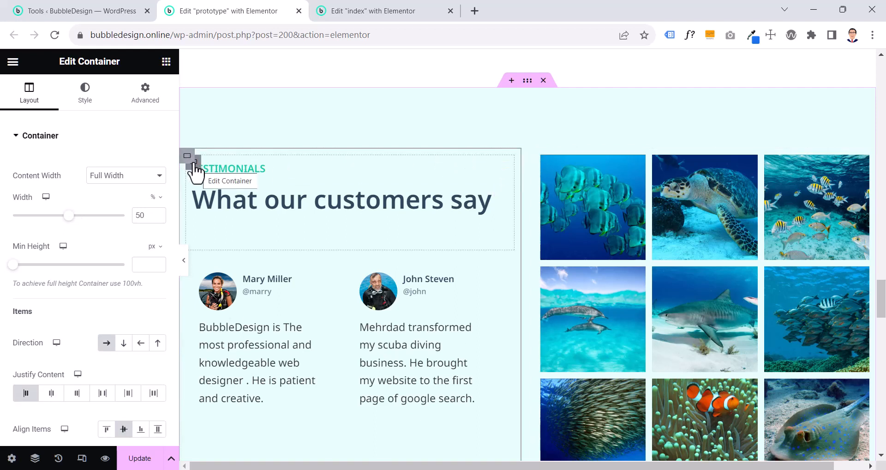
pyautogui.click(195, 163)
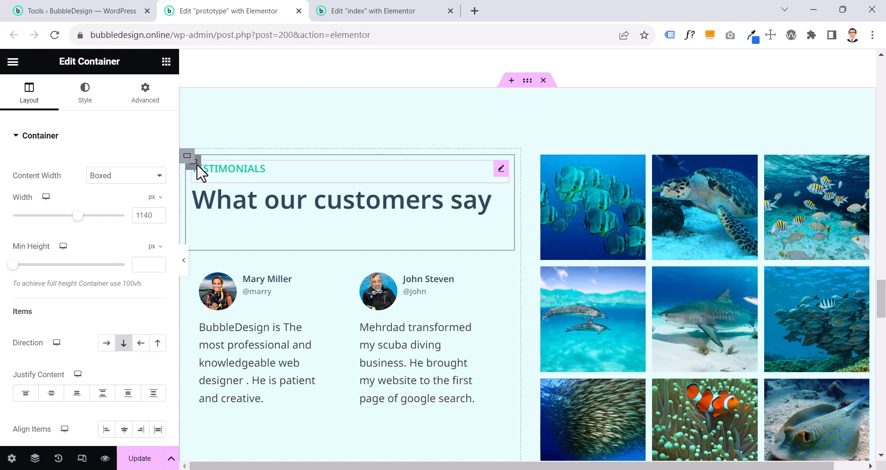
pyautogui.scroll(-4, 418, 306)
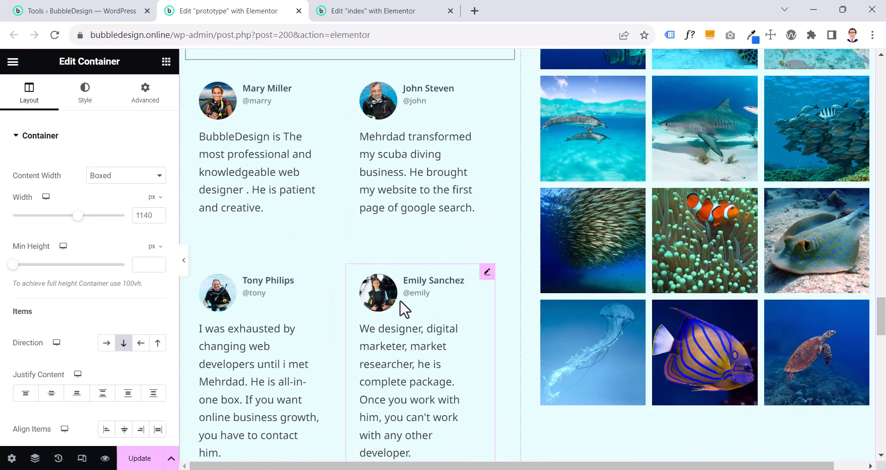
pyautogui.scroll(-3, 273, 319)
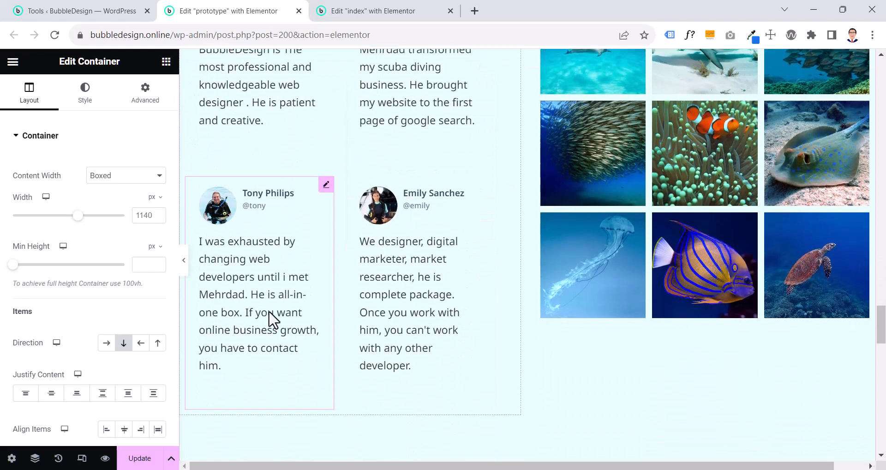
pyautogui.scroll(5, 272, 318)
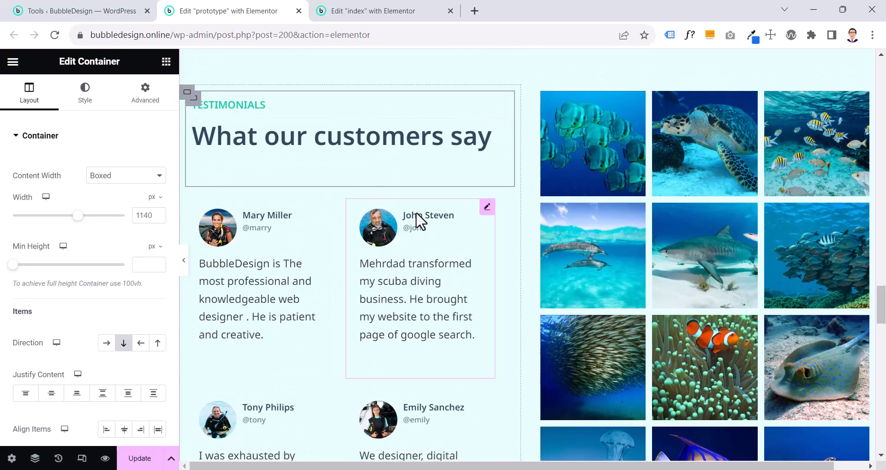
pyautogui.scroll(-1, 418, 221)
pyautogui.scroll(1, 406, 214)
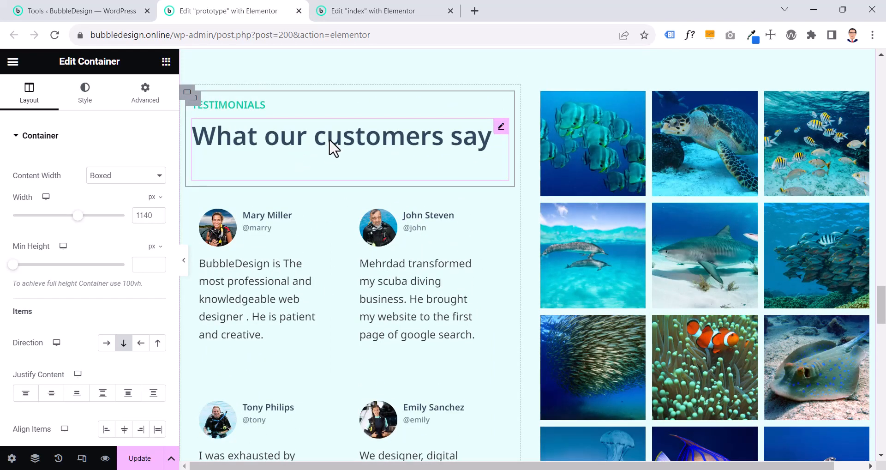
pyautogui.scroll(1, 330, 141)
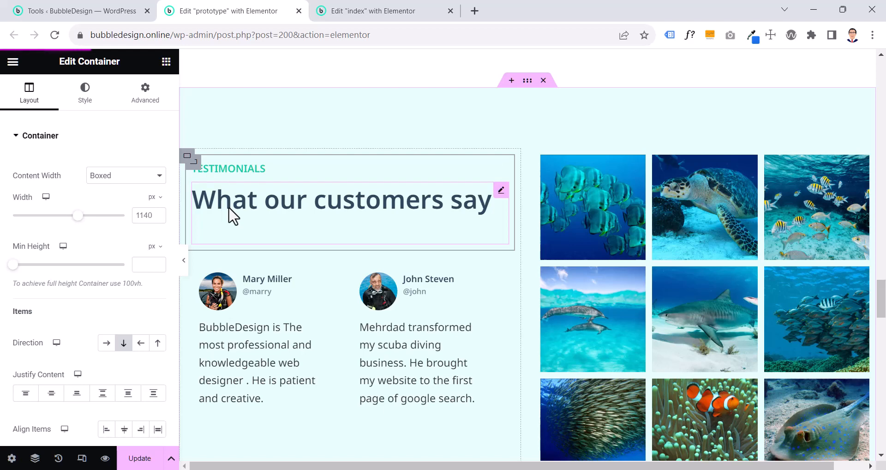
pyautogui.scroll(5, 233, 215)
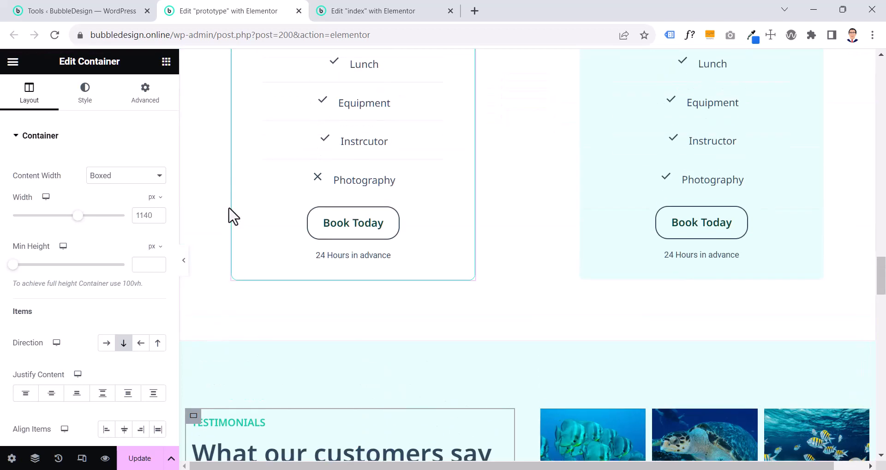
pyautogui.scroll(-5, 228, 208)
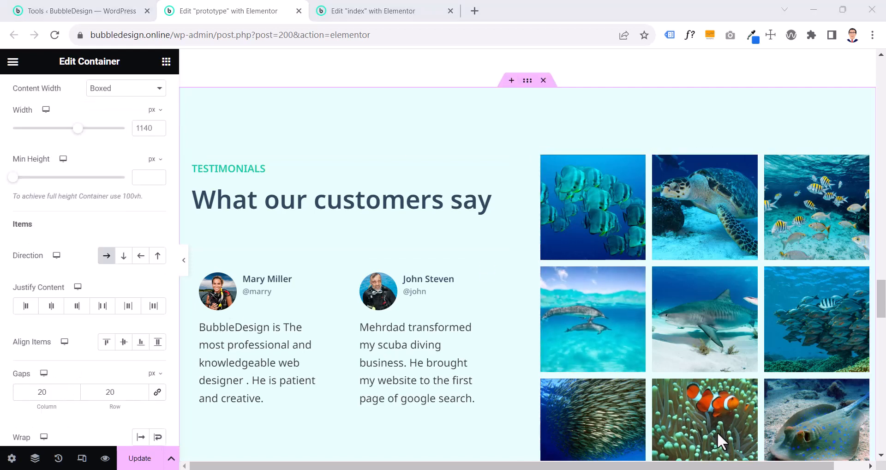
# On the index page, add a new container with two equal columns above the footer
pyautogui.click(392, 12)
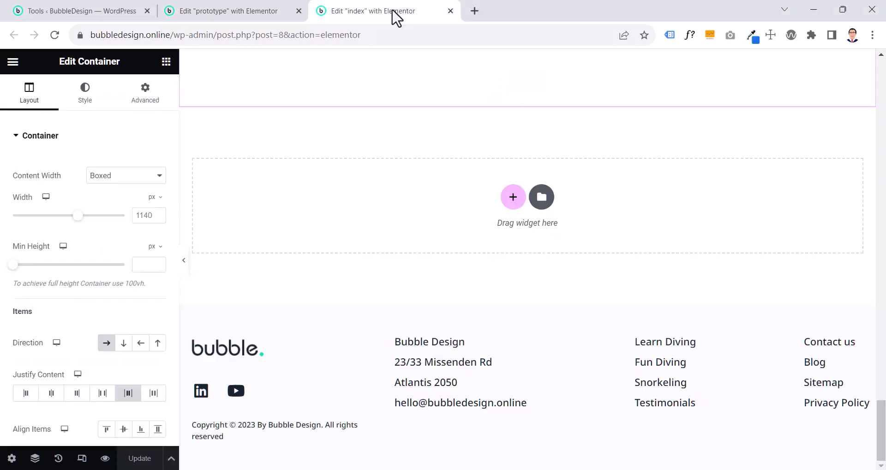
pyautogui.click(510, 198)
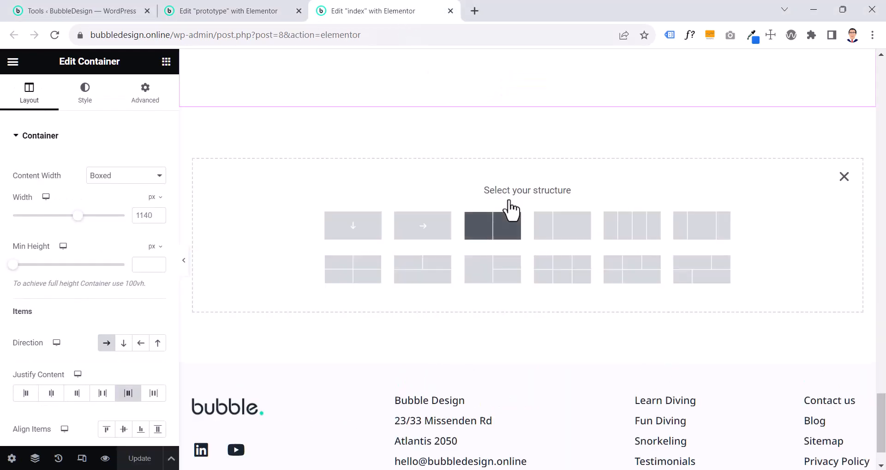
pyautogui.click(498, 242)
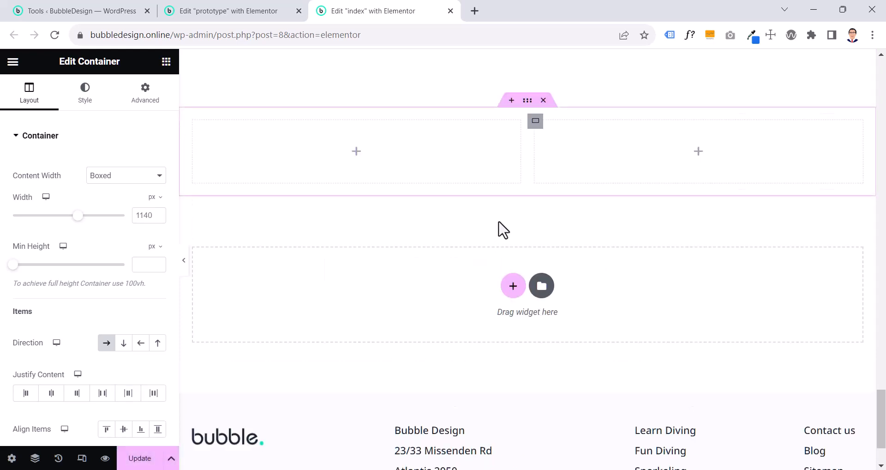
# Set the new outer container's padding to 9.6 rem at top and bottom and 0 at the sides
pyautogui.click(147, 97)
pyautogui.click(153, 211)
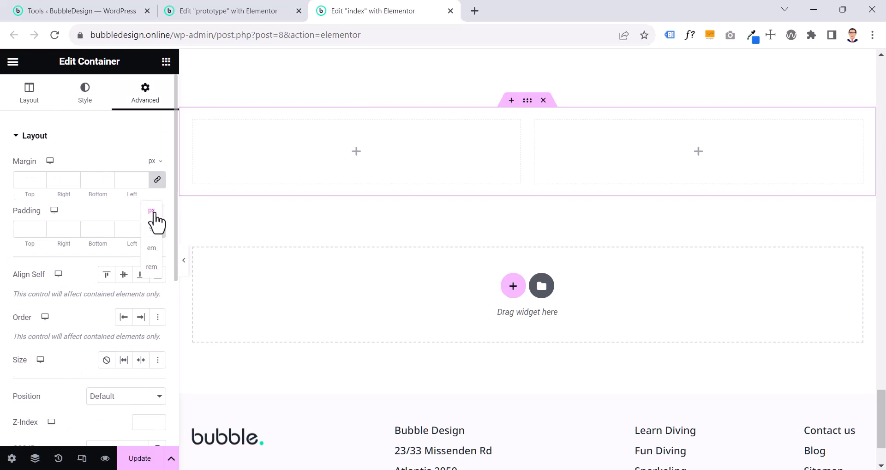
pyautogui.click(152, 268)
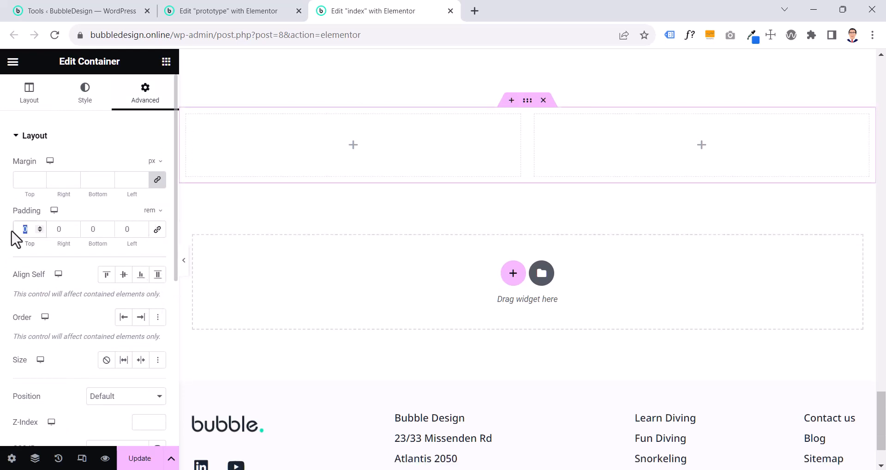
pyautogui.write('9.6')
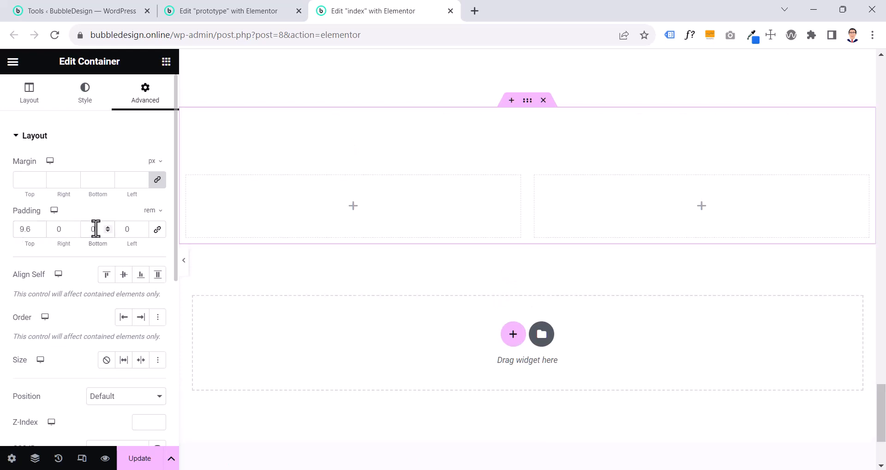
pyautogui.write('9.6')
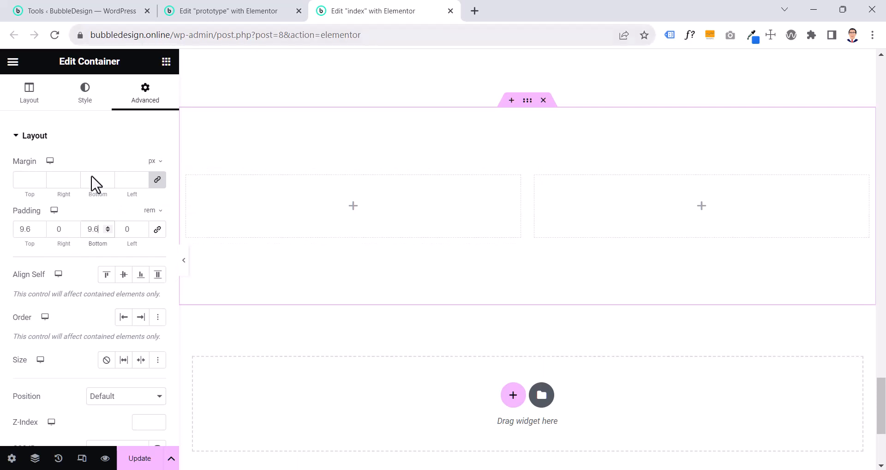
pyautogui.click(98, 145)
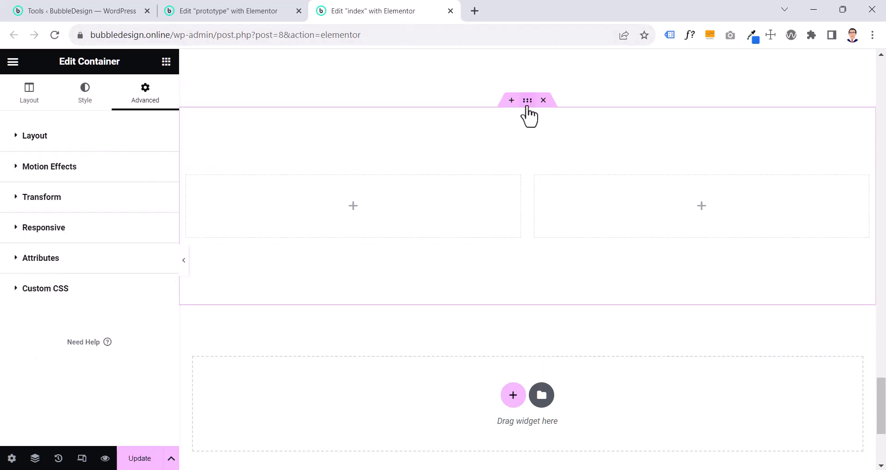
# Check the prototype Testimonials section's background color and give the new index container the same global color, CTA Color 90
pyautogui.click(248, 10)
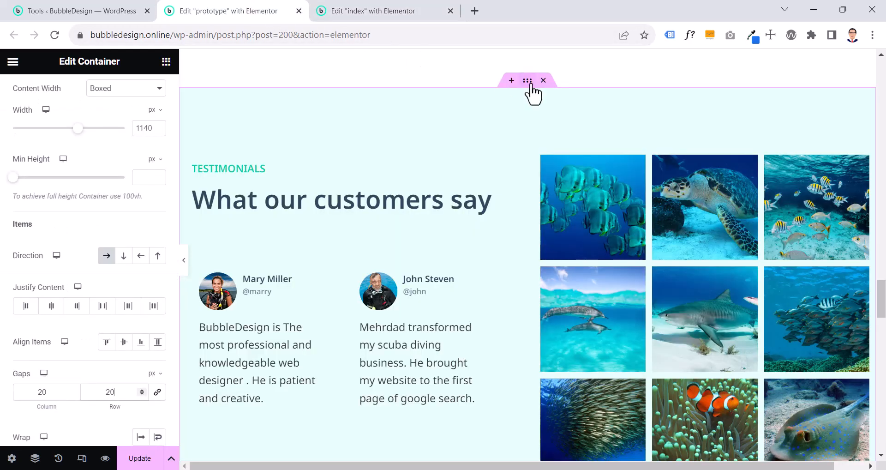
pyautogui.scroll(2, 93, 110)
pyautogui.click(93, 107)
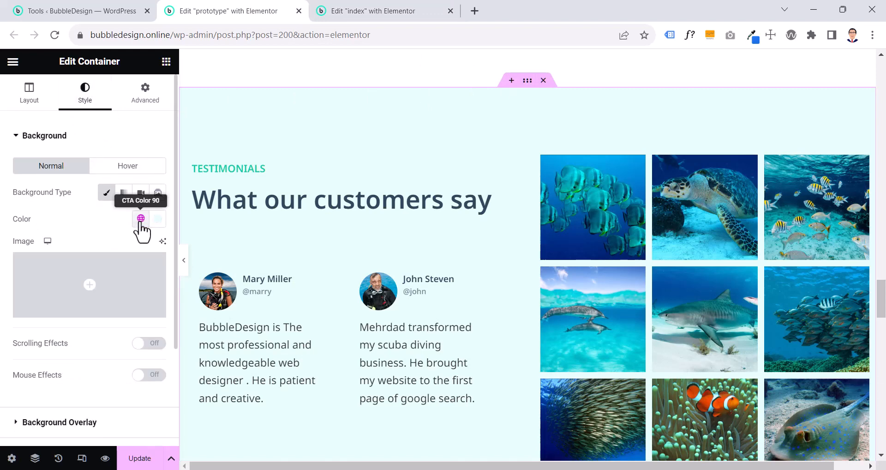
pyautogui.click(410, 12)
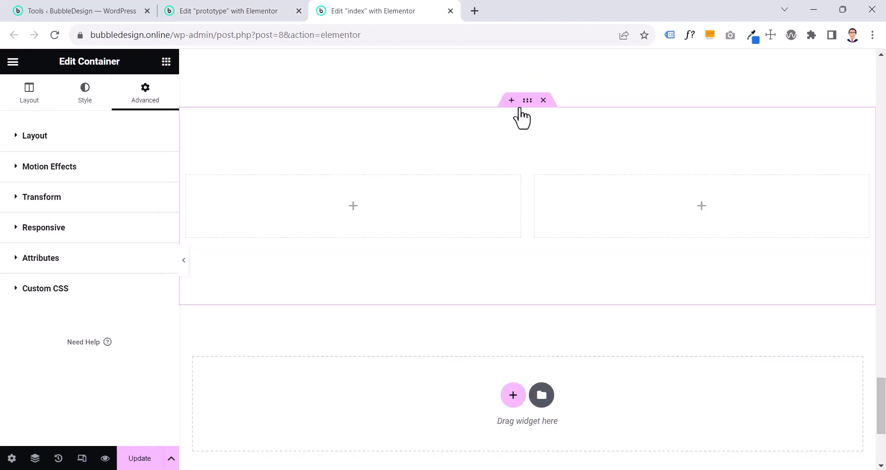
pyautogui.click(85, 97)
pyautogui.click(105, 195)
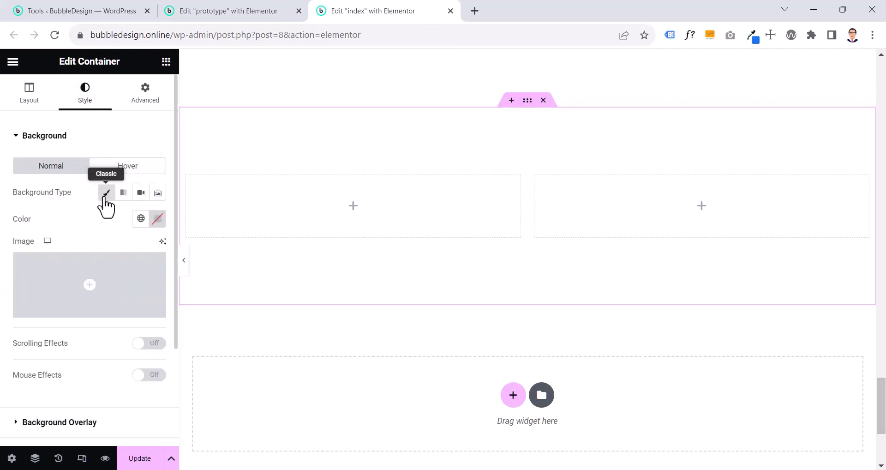
pyautogui.click(140, 219)
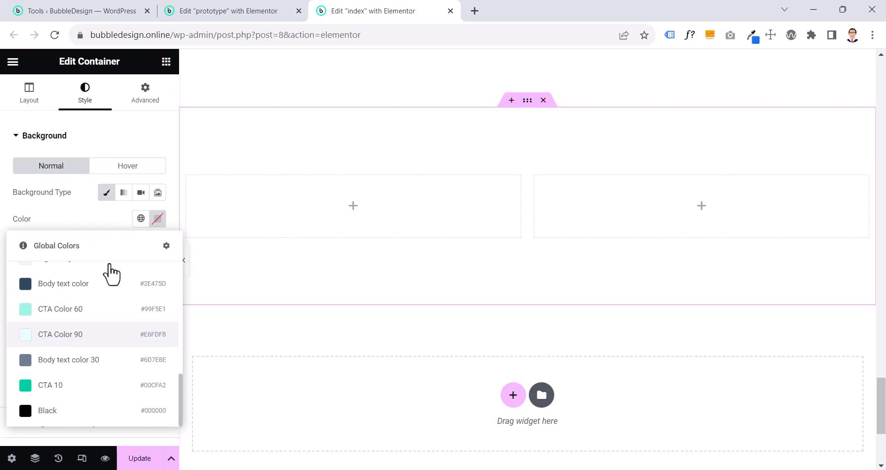
pyautogui.click(69, 337)
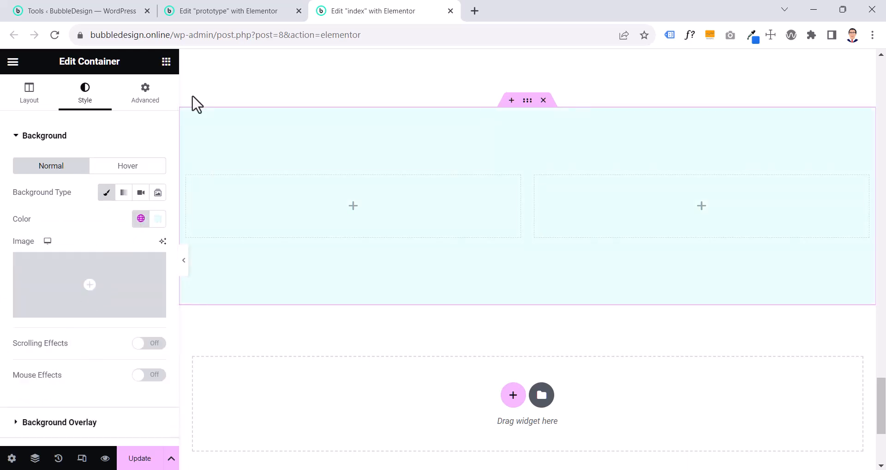
# On the prototype page, inspect the Testimonials outer container's direction and gaps, its two inner containers' layout, and the gallery's style settings
pyautogui.click(245, 9)
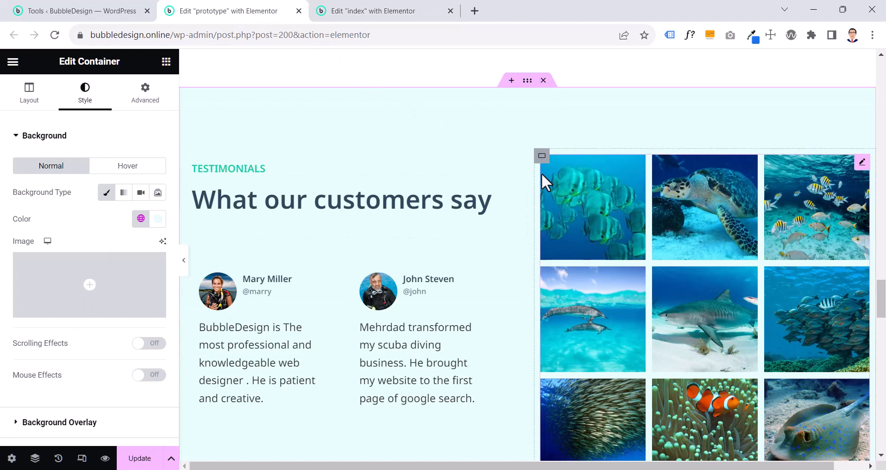
pyautogui.click(522, 83)
pyautogui.scroll(3, 101, 138)
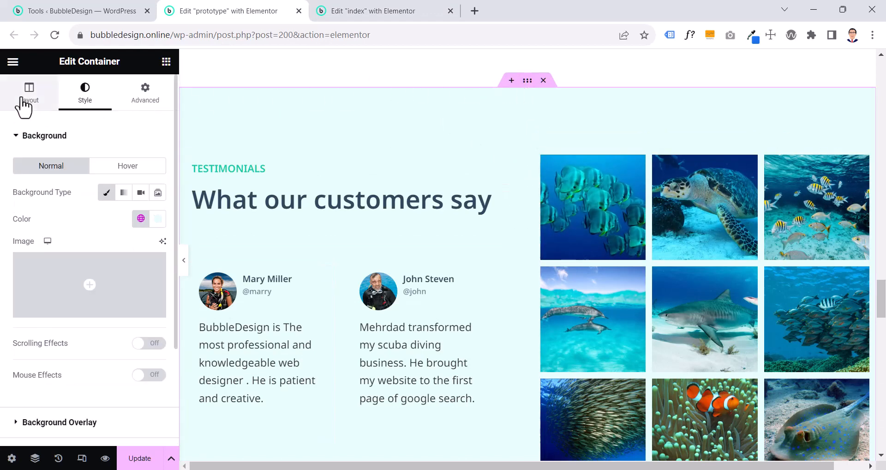
pyautogui.click(23, 104)
pyautogui.scroll(-2, 23, 103)
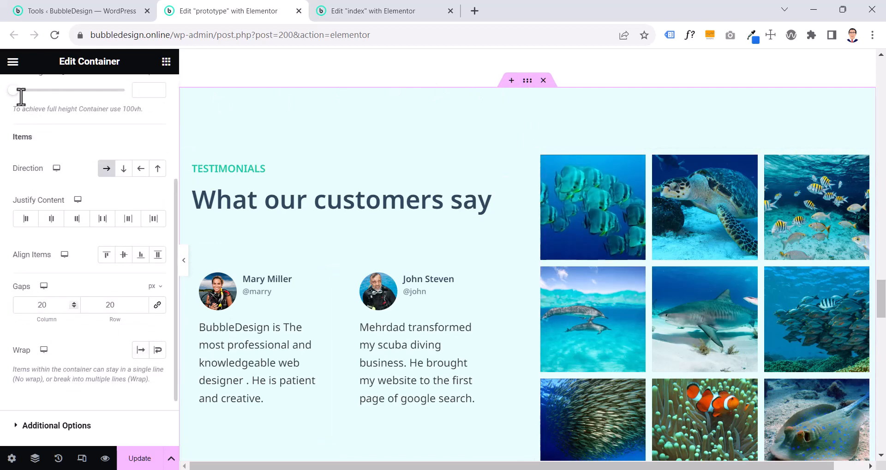
pyautogui.scroll(-2, 20, 96)
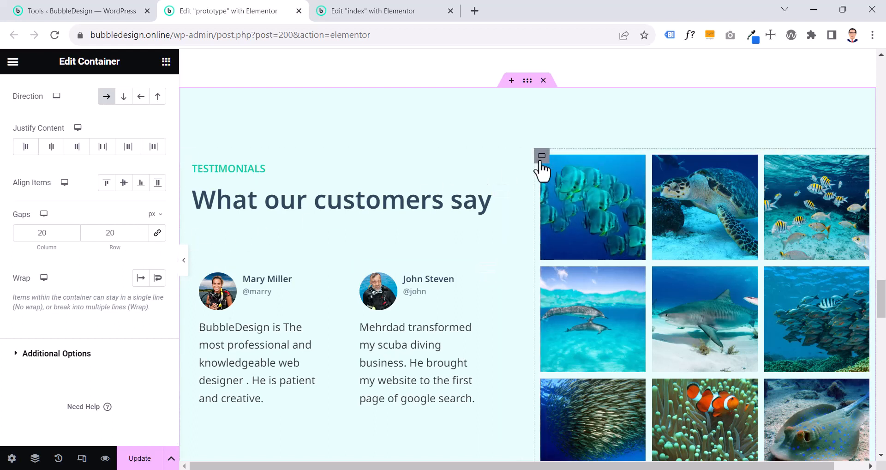
pyautogui.click(542, 157)
pyautogui.click(187, 157)
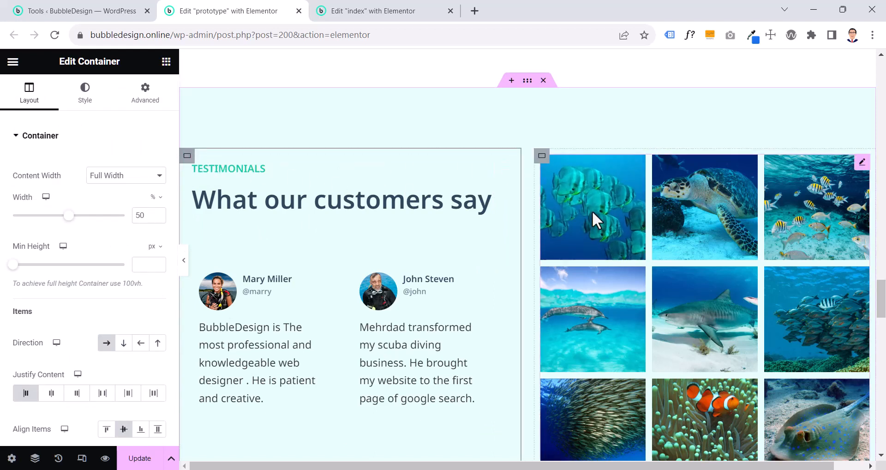
pyautogui.click(542, 157)
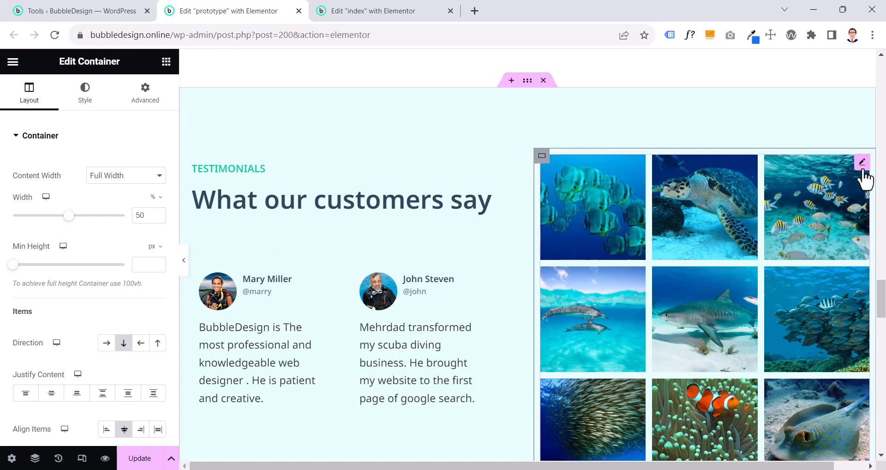
pyautogui.click(862, 169)
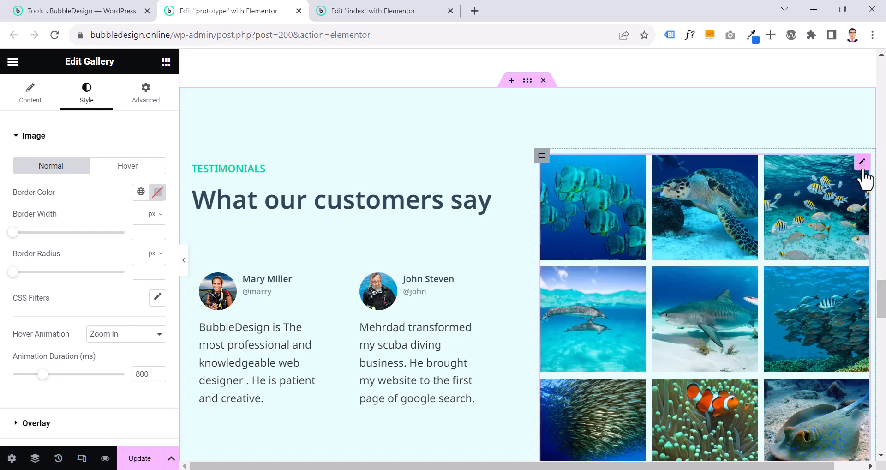
# On the index page, find the Gallery widget and place it in the new section's second column
pyautogui.click(396, 12)
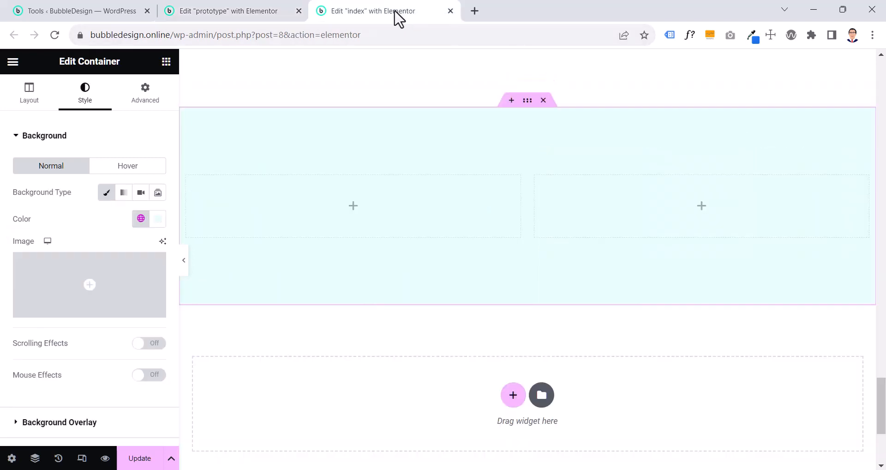
pyautogui.click(166, 62)
pyautogui.write('gall')
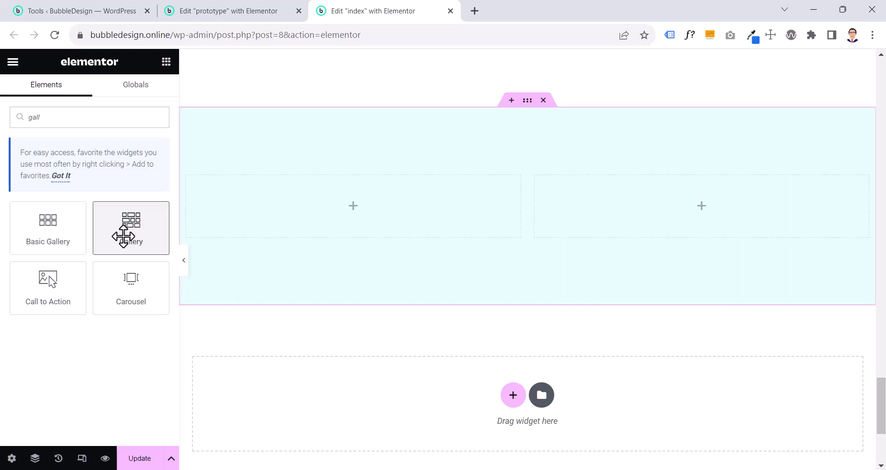
pyautogui.moveTo(124, 236); pyautogui.dragTo(694, 217)
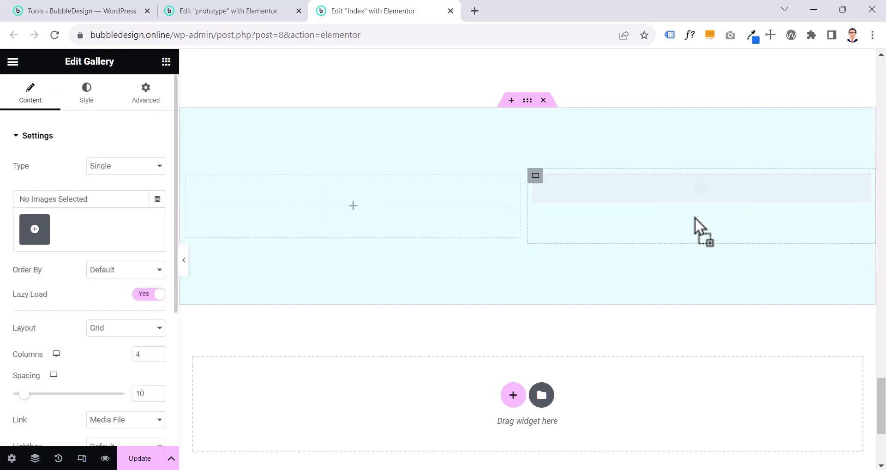
# On the prototype page, review the photos and arrangement of the Testimonials image gallery
pyautogui.click(214, 19)
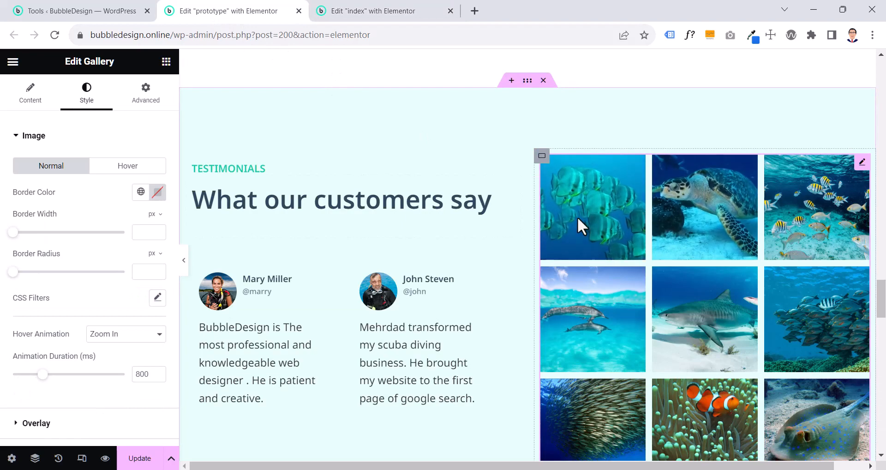
pyautogui.scroll(-5, 622, 291)
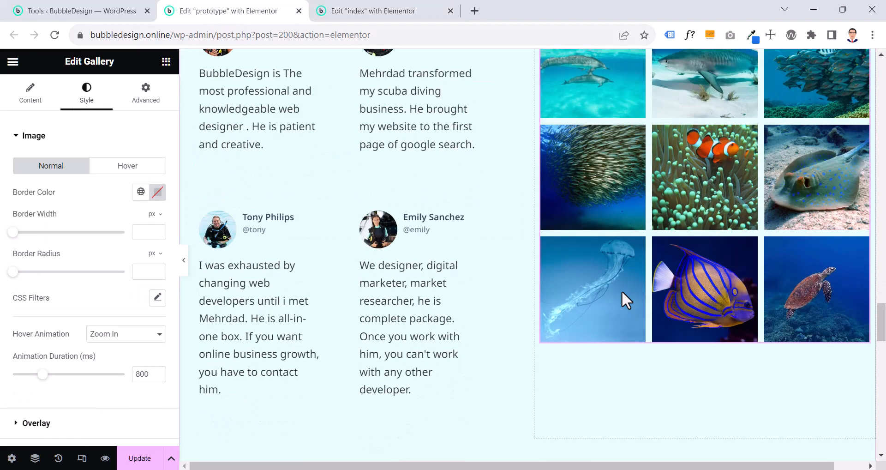
pyautogui.scroll(5, 722, 256)
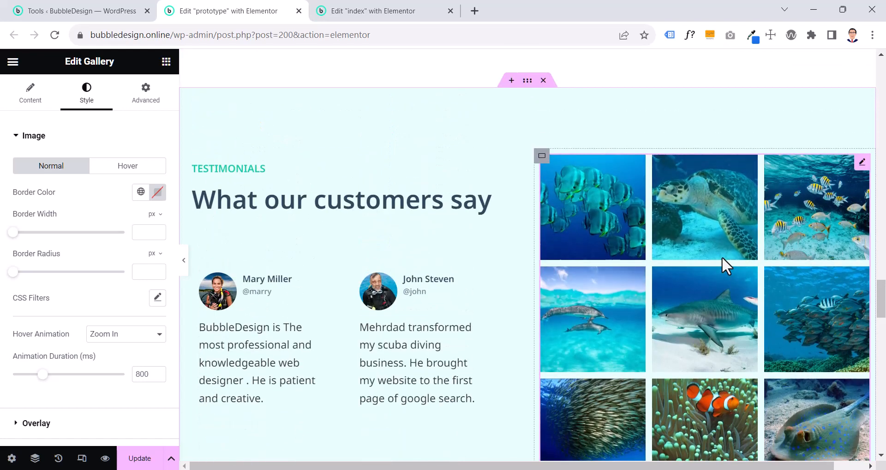
pyautogui.scroll(-7, 683, 404)
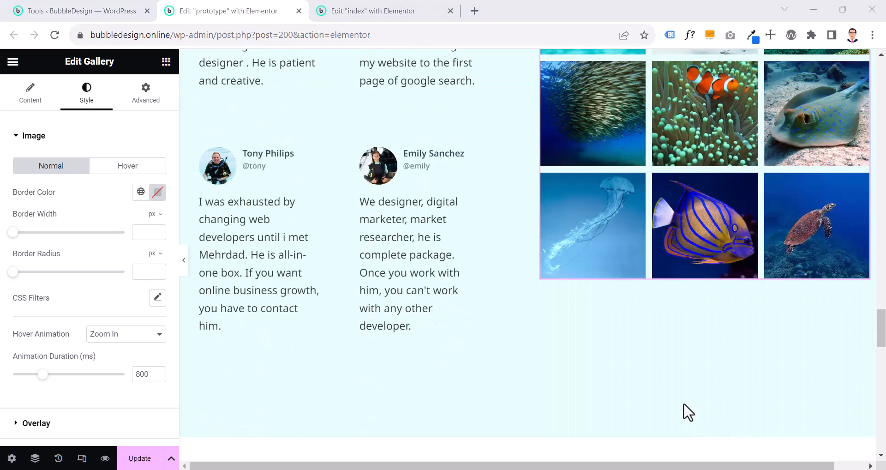
# Open the media library for the index page's gallery and select the jellyfish, stingray, clownfish and two fish-school photos
pyautogui.click(349, 12)
pyautogui.click(26, 230)
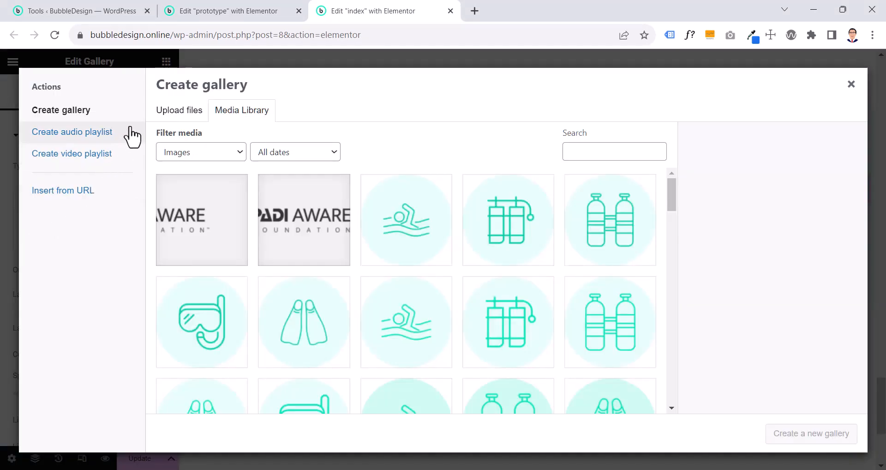
pyautogui.click(187, 118)
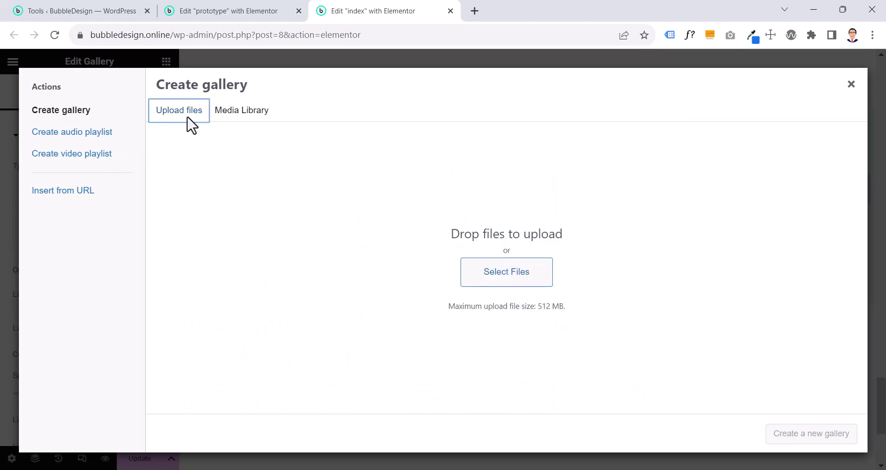
pyautogui.click(216, 113)
pyautogui.scroll(-10, 422, 265)
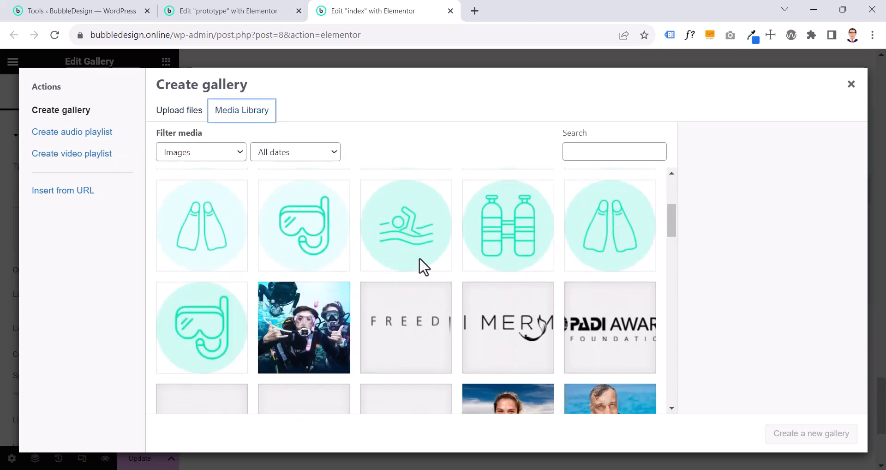
pyautogui.scroll(-1, 423, 270)
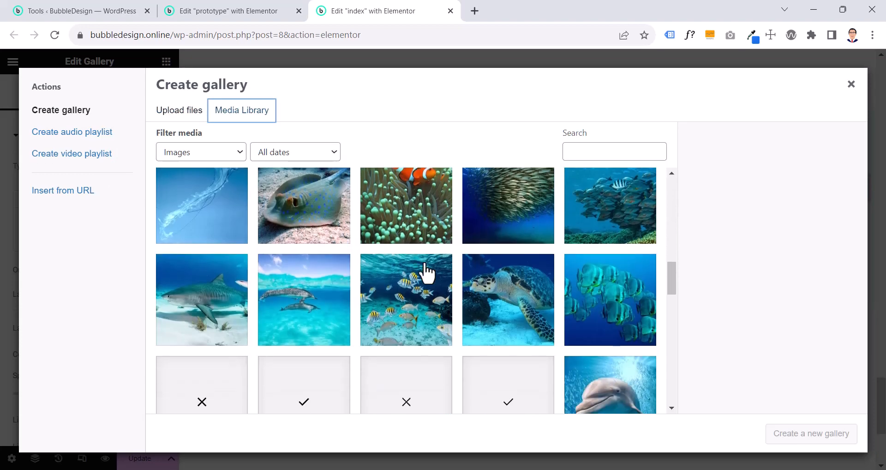
pyautogui.scroll(1, 425, 272)
pyautogui.click(307, 282)
pyautogui.click(225, 281)
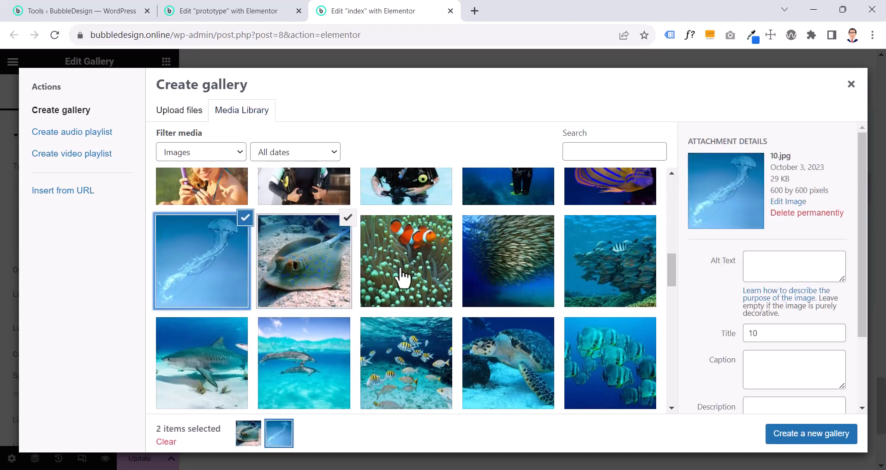
pyautogui.click(401, 277)
pyautogui.click(508, 273)
pyautogui.click(577, 272)
# Add the five photos 1.jpg through 5.jpg, from the blue fish group to the shark, to the gallery selection
pyautogui.click(585, 357)
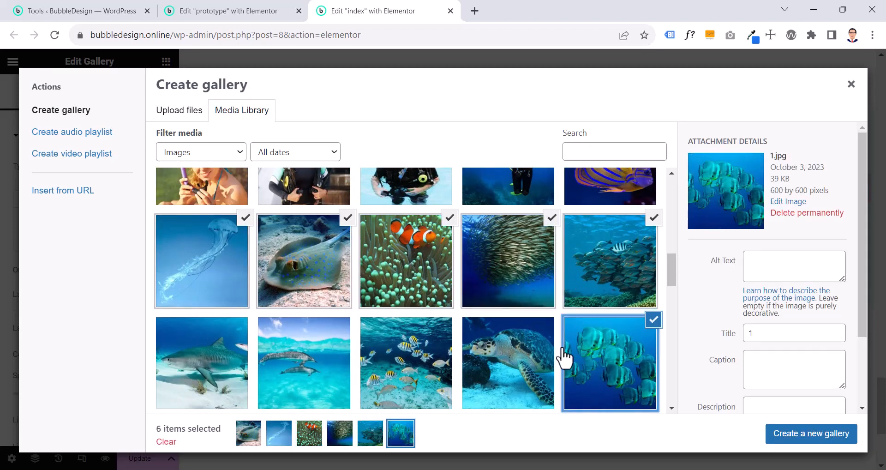
pyautogui.click(517, 364)
pyautogui.click(422, 363)
pyautogui.click(271, 364)
pyautogui.click(207, 365)
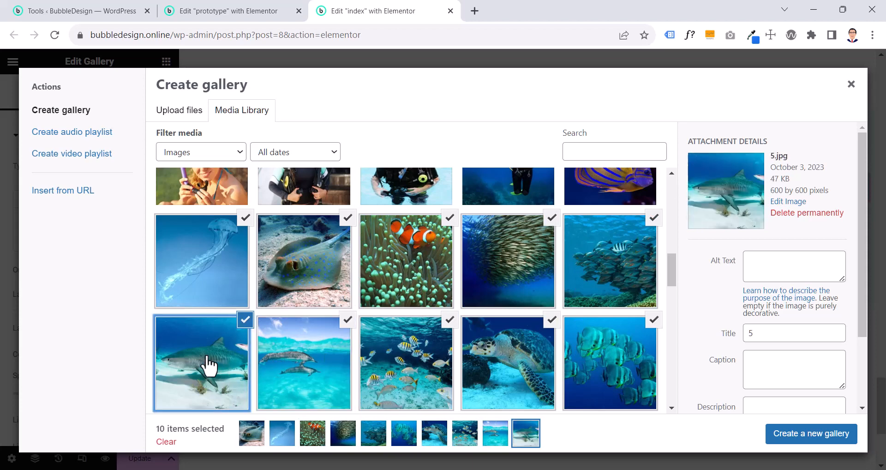
# Add dive-with-dolphin.jpg and dive-with-dolphins.jpg to the selection, create the gallery and insert it into the widget
pyautogui.scroll(-3, 369, 355)
pyautogui.click(612, 335)
pyautogui.scroll(-3, 613, 335)
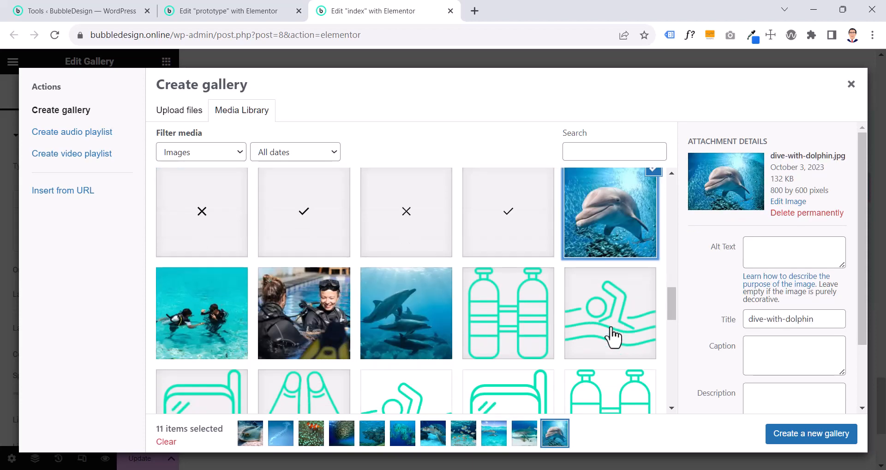
pyautogui.click(398, 330)
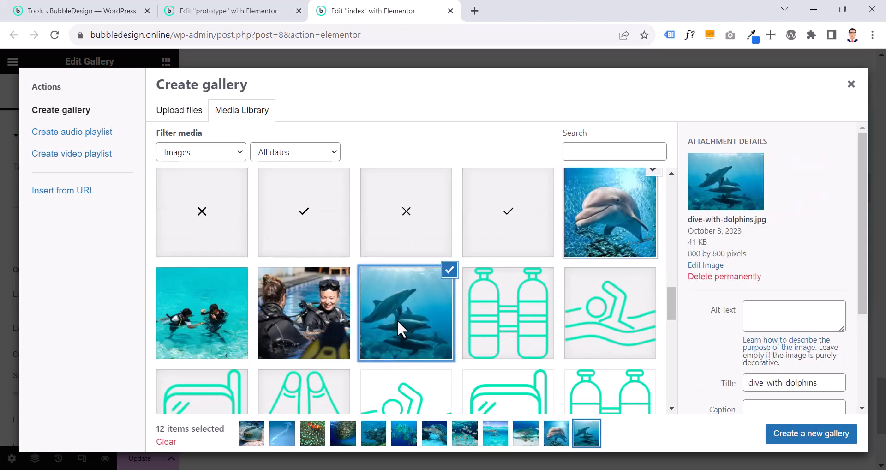
pyautogui.click(823, 433)
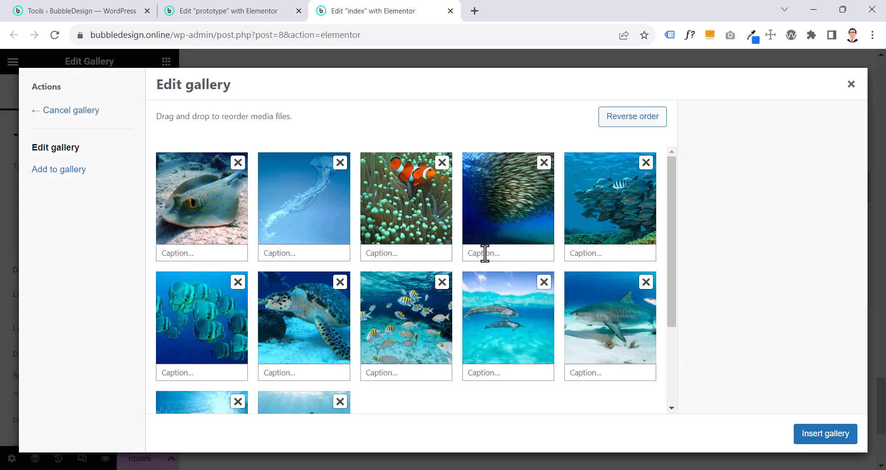
pyautogui.click(807, 437)
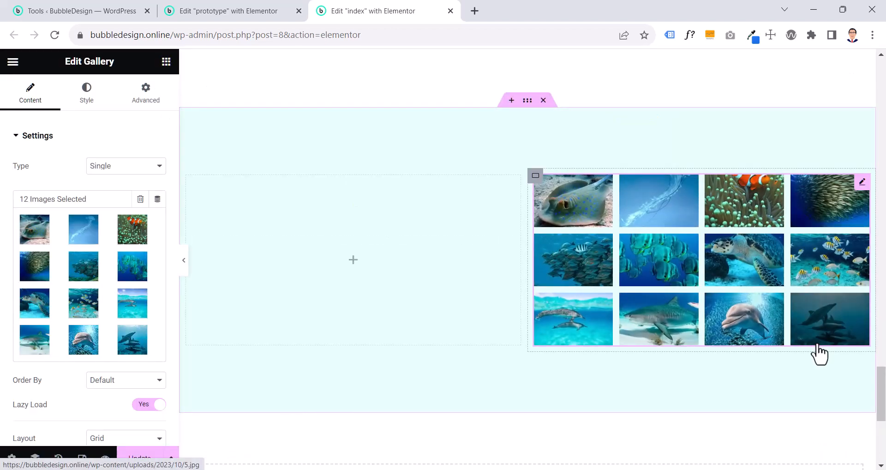
# Inspect the prototype gallery's content settings, including its type, layout, columns, spacing and aspect ratio
pyautogui.click(232, 11)
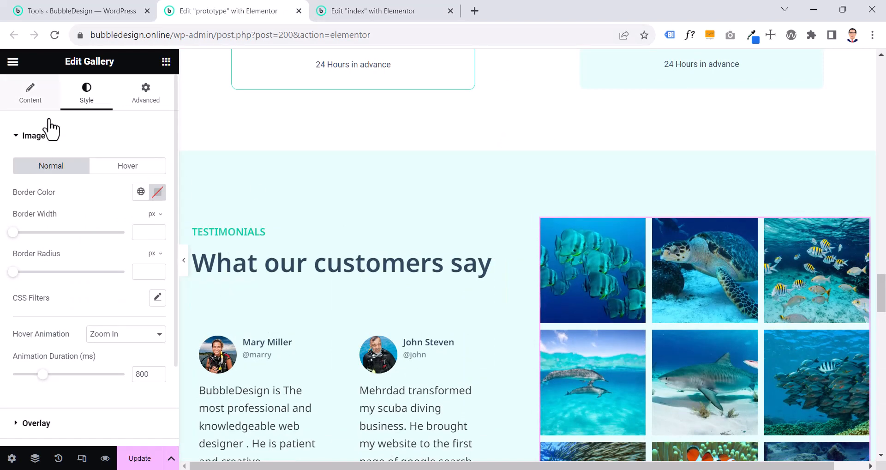
pyautogui.click(14, 97)
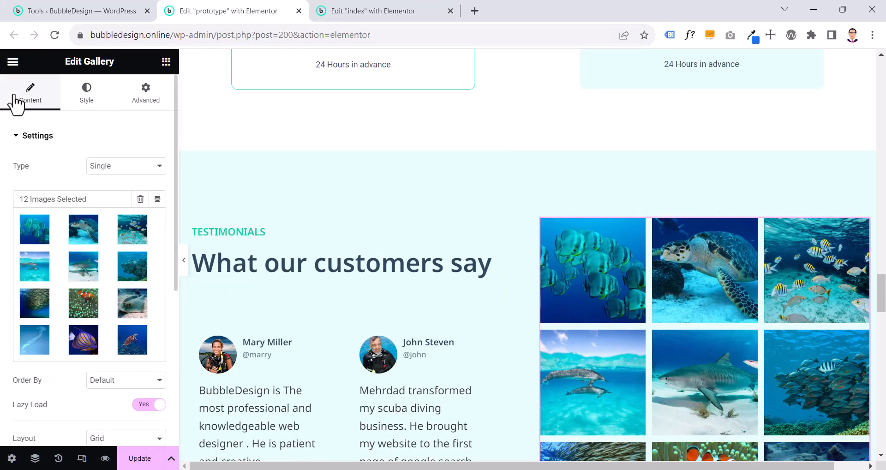
pyautogui.click(97, 170)
pyautogui.click(99, 177)
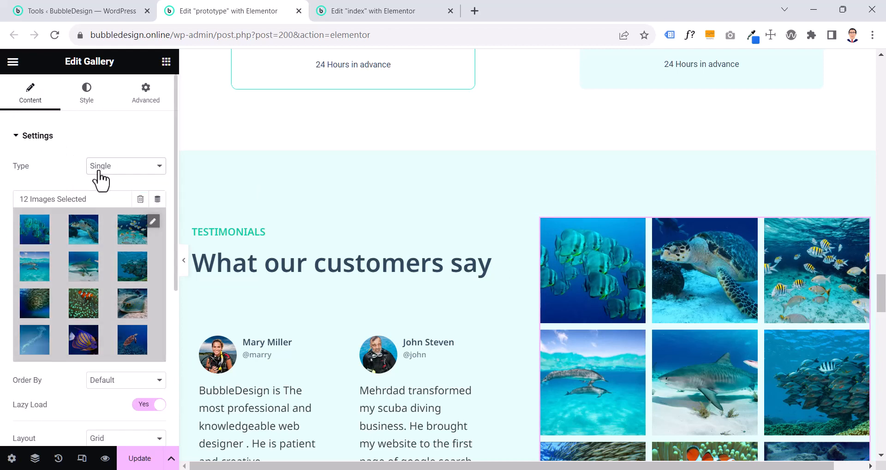
pyautogui.scroll(-4, 99, 179)
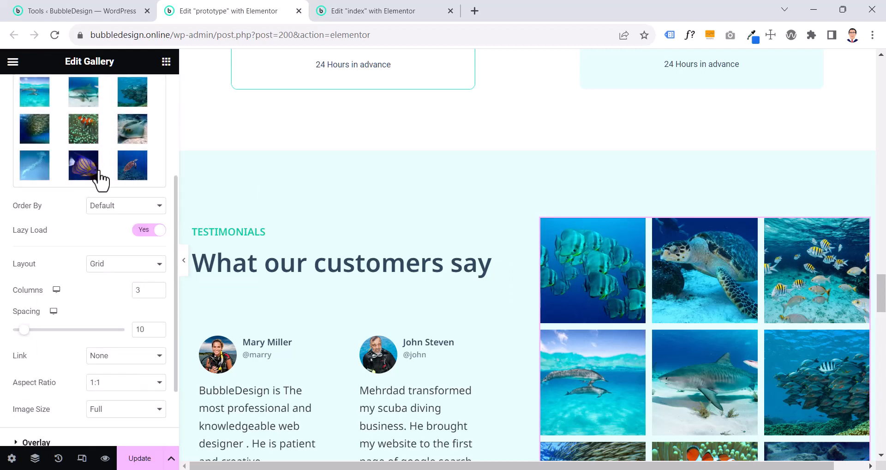
# Try the Justified layout on the prototype's gallery and return it to Grid
pyautogui.click(101, 273)
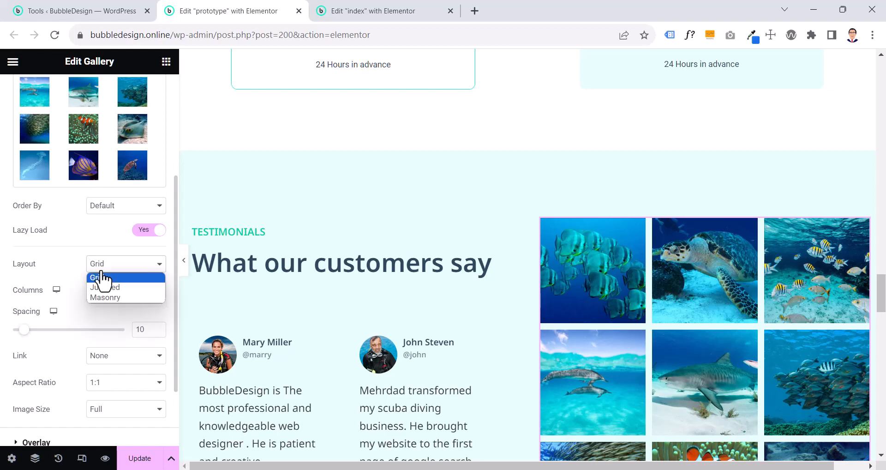
pyautogui.click(100, 287)
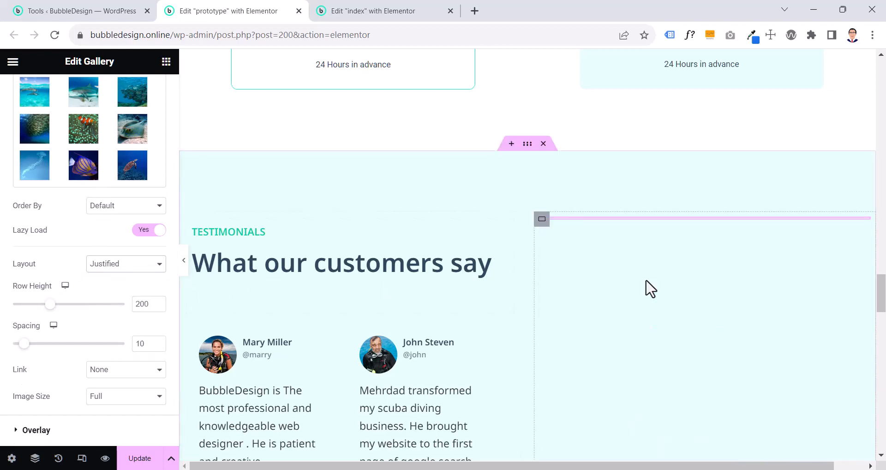
pyautogui.scroll(-3, 650, 290)
pyautogui.scroll(-6, 652, 284)
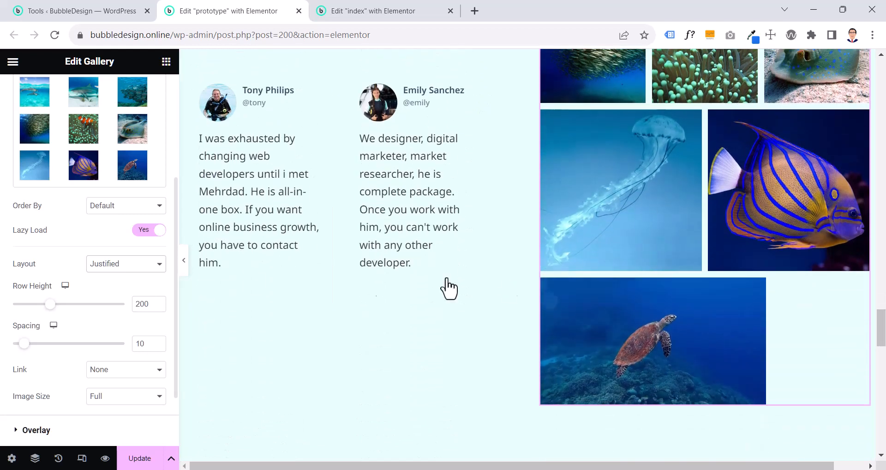
pyautogui.click(102, 264)
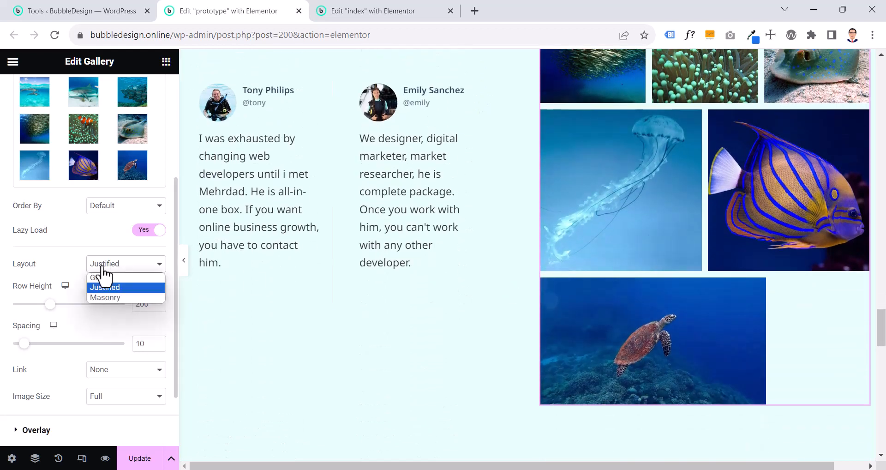
pyautogui.click(110, 277)
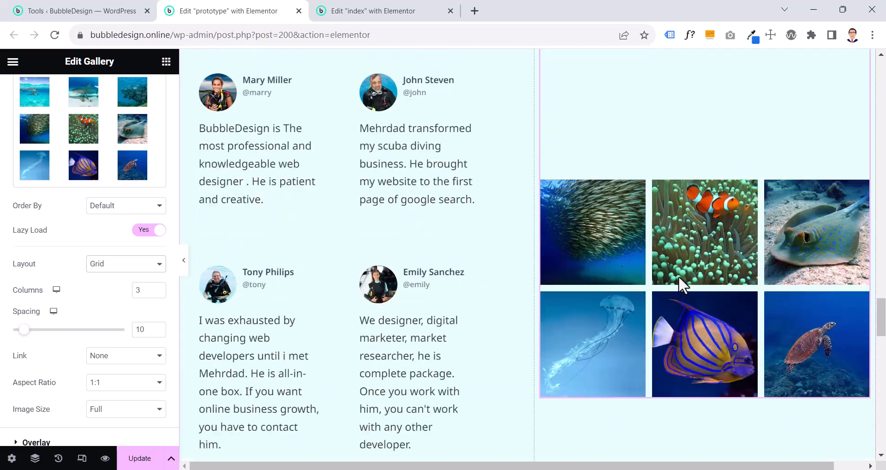
pyautogui.scroll(2, 678, 277)
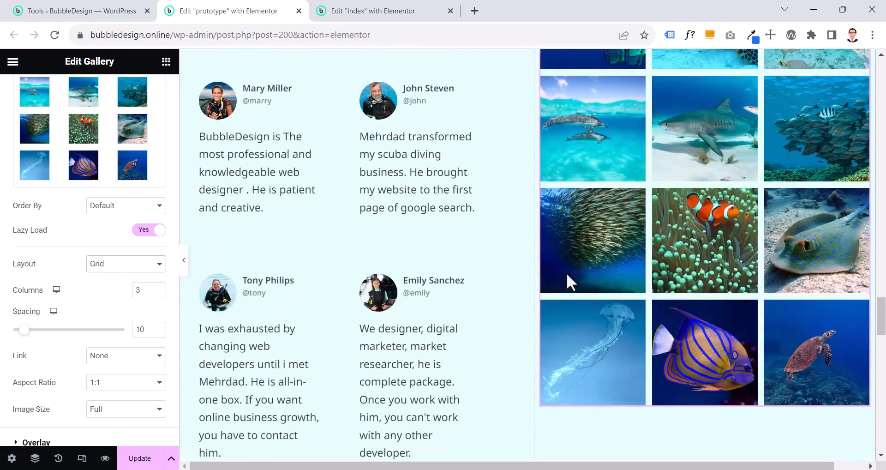
# Try 4 and 5 columns in the prototype's gallery and return it to 3 columns
pyautogui.click(185, 264)
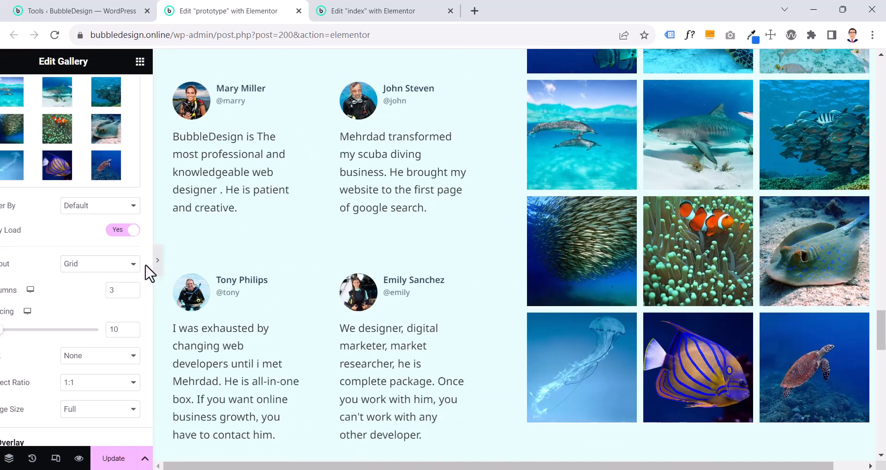
pyautogui.click(4, 272)
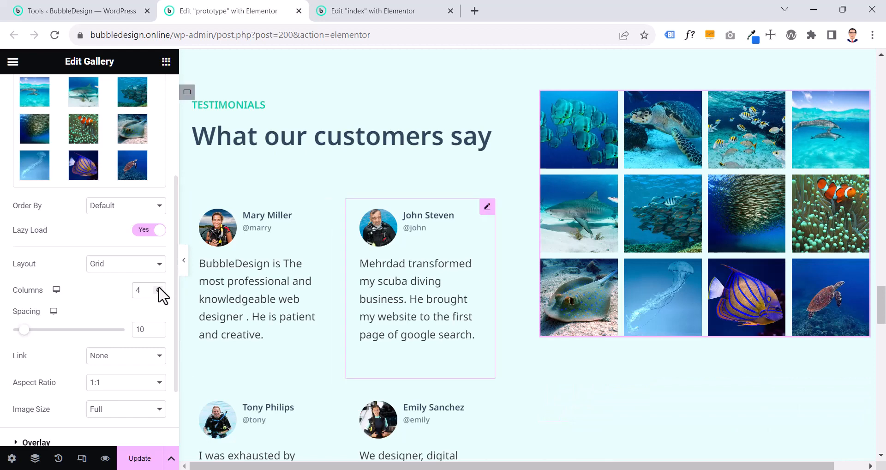
pyautogui.scroll(-2, 579, 295)
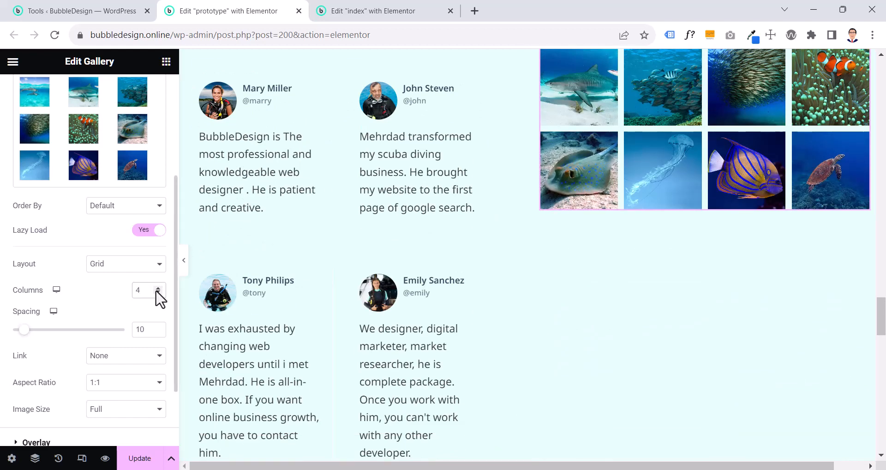
pyautogui.click(158, 293)
pyautogui.click(157, 293)
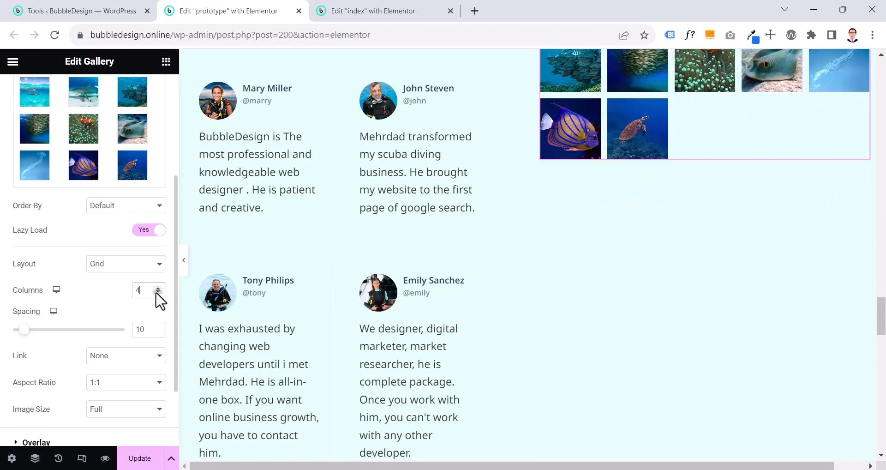
pyautogui.click(158, 287)
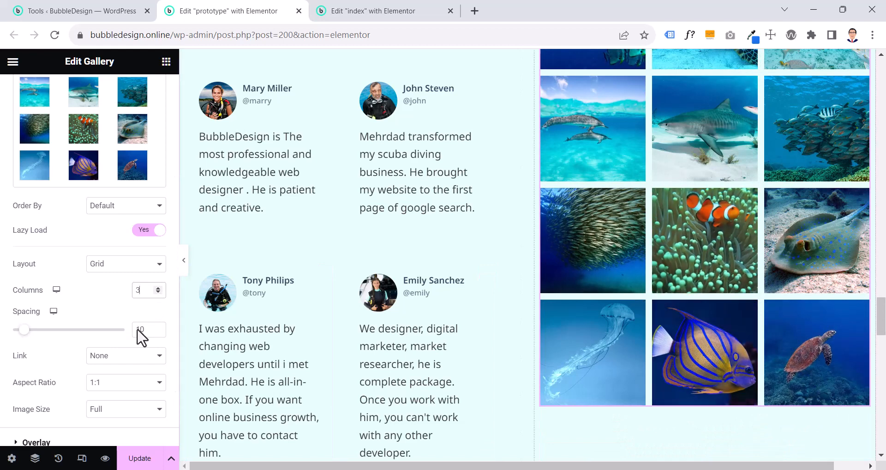
# Check the prototype gallery's link options, overlay settings and image style settings
pyautogui.scroll(-2, 104, 314)
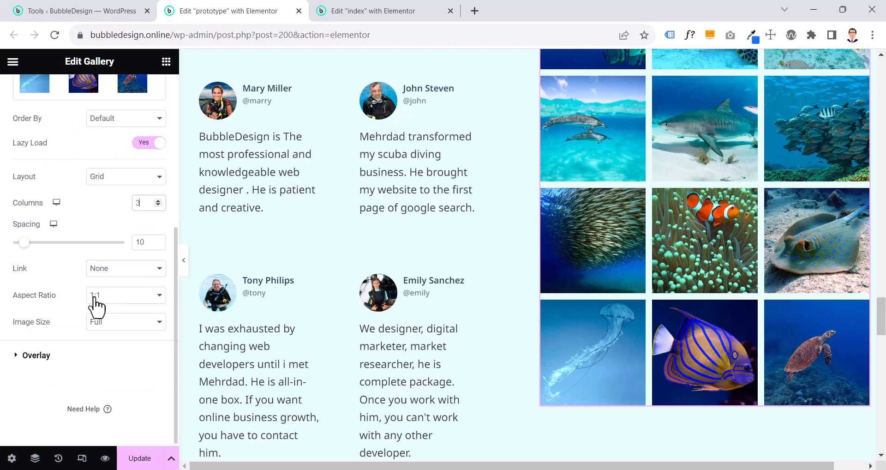
pyautogui.click(111, 277)
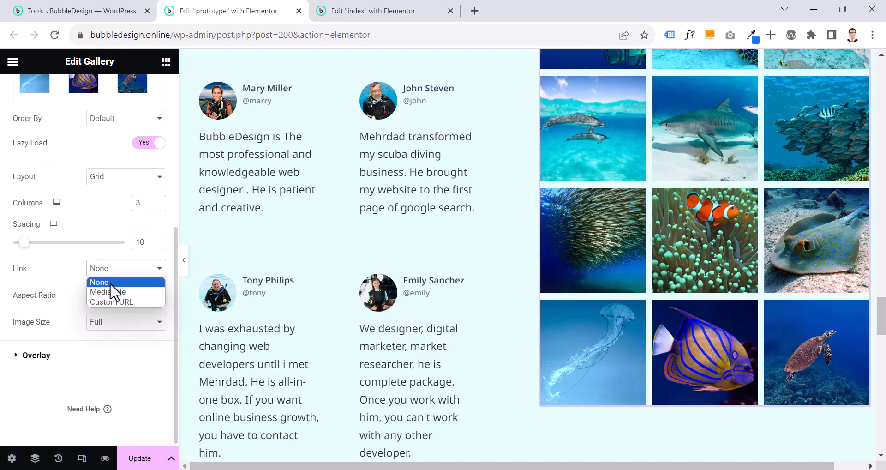
pyautogui.click(110, 283)
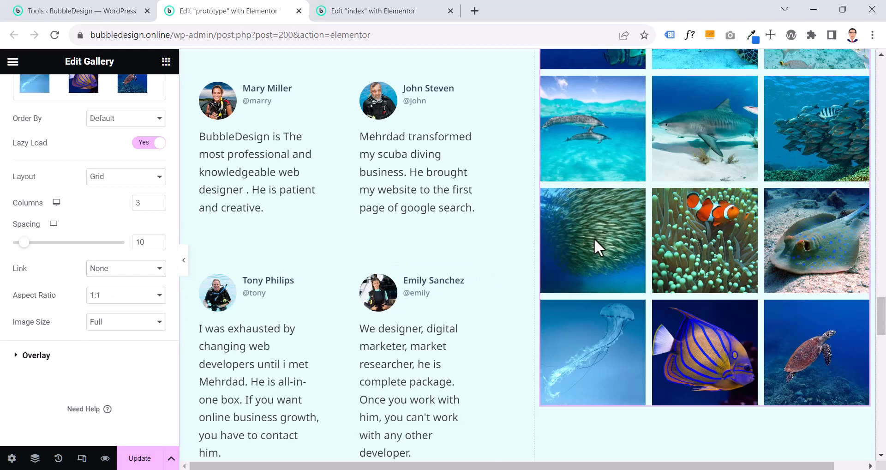
pyautogui.click(68, 361)
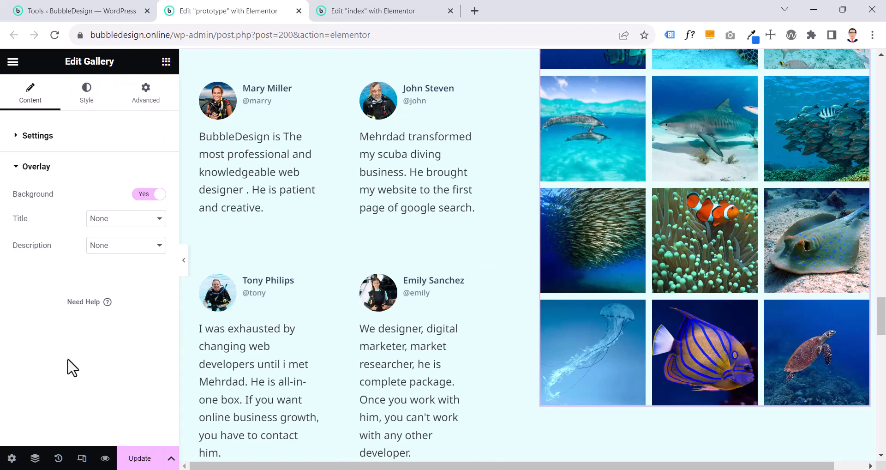
pyautogui.click(91, 106)
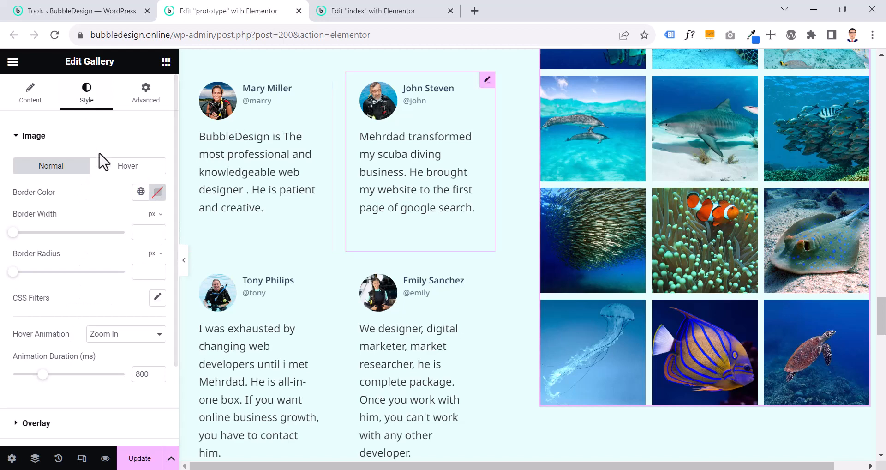
# Inspect the prototype gallery's image style settings and its normal and hover overlay settings, including the hover overlay colour
pyautogui.scroll(-2, 117, 261)
pyautogui.scroll(2, 117, 261)
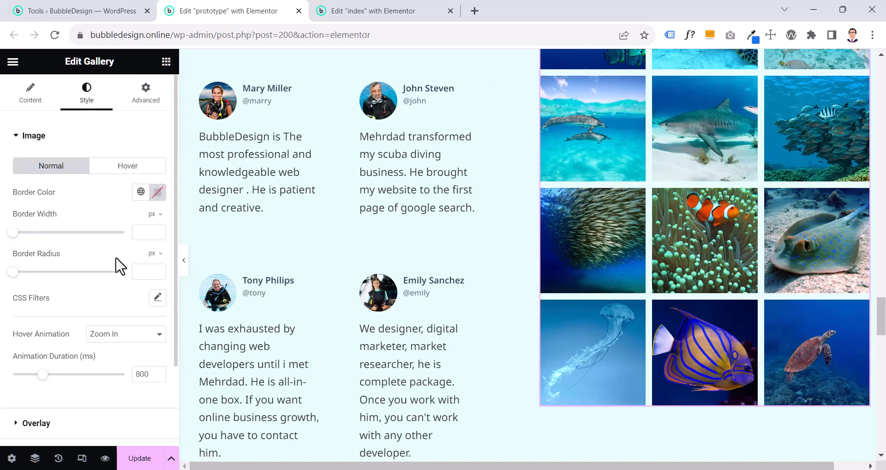
pyautogui.scroll(-2, 93, 295)
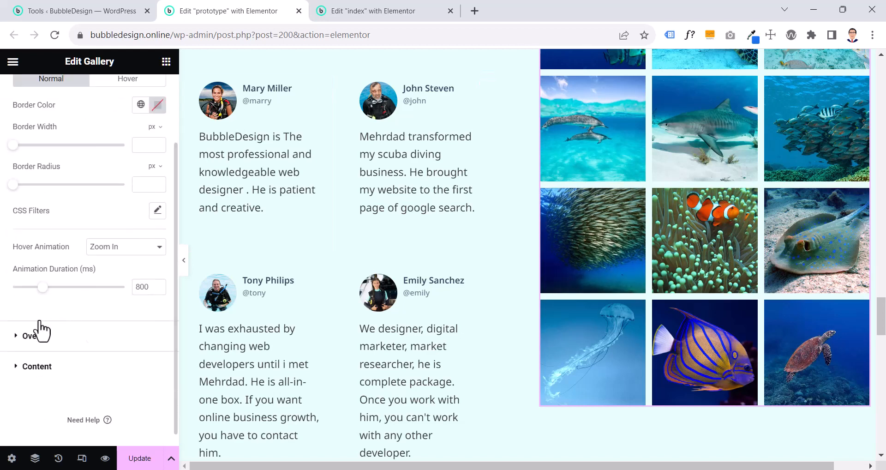
pyautogui.click(28, 339)
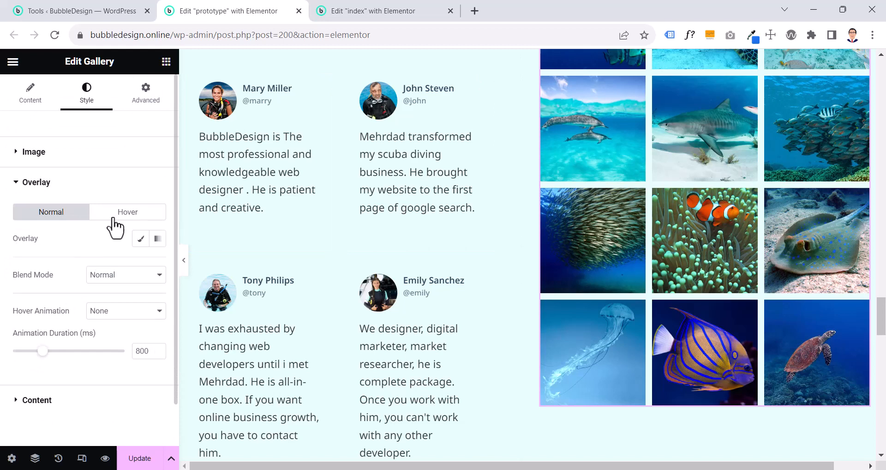
pyautogui.click(96, 217)
pyautogui.click(63, 215)
pyautogui.click(123, 215)
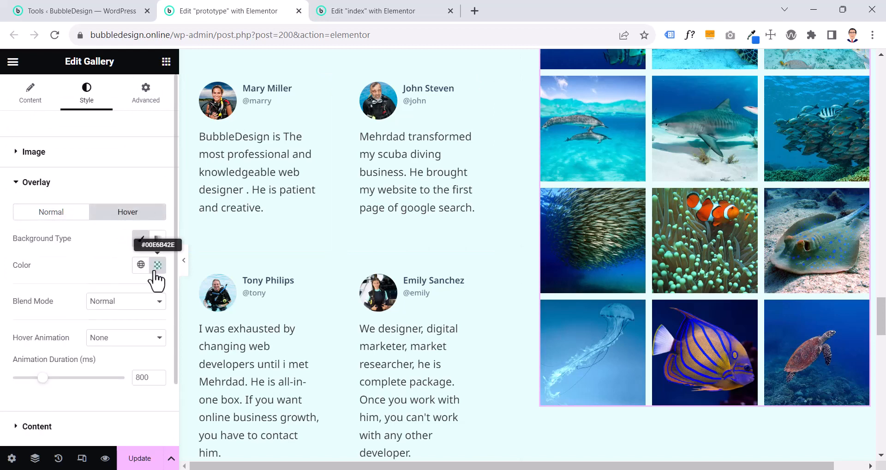
pyautogui.click(156, 272)
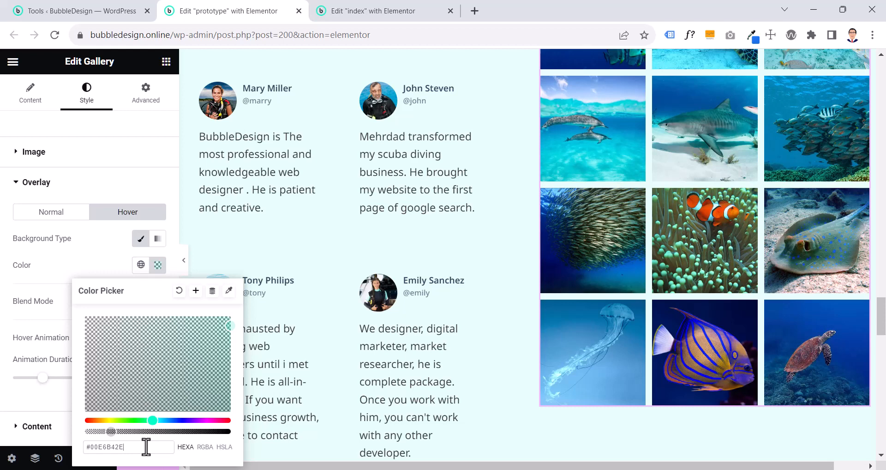
pyautogui.click(46, 280)
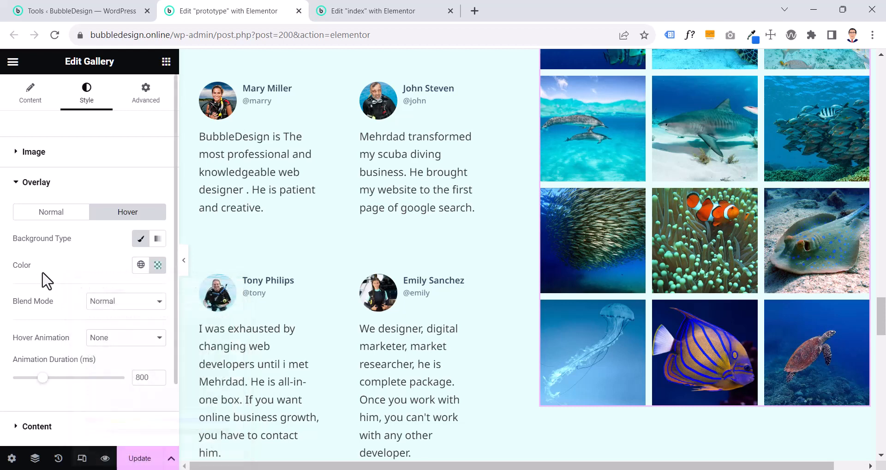
# Check the prototype gallery's content style settings for alignment, vertical position, padding and hover animation
pyautogui.scroll(-2, 60, 332)
pyautogui.click(65, 356)
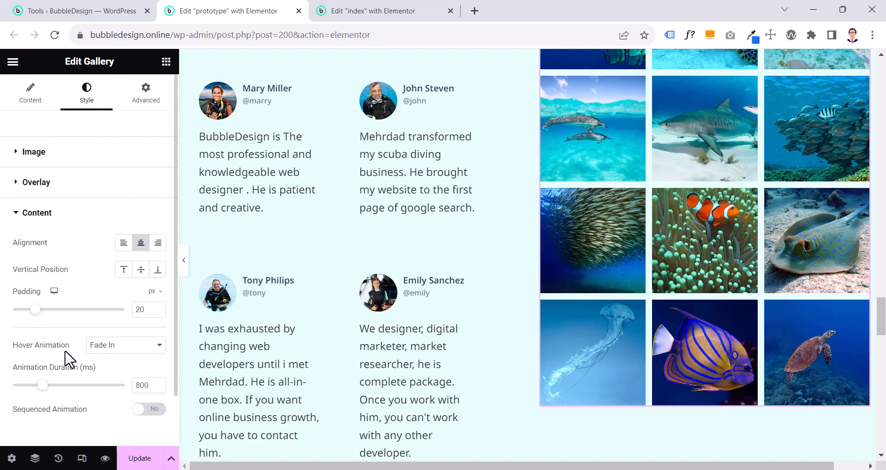
pyautogui.scroll(-1, 68, 359)
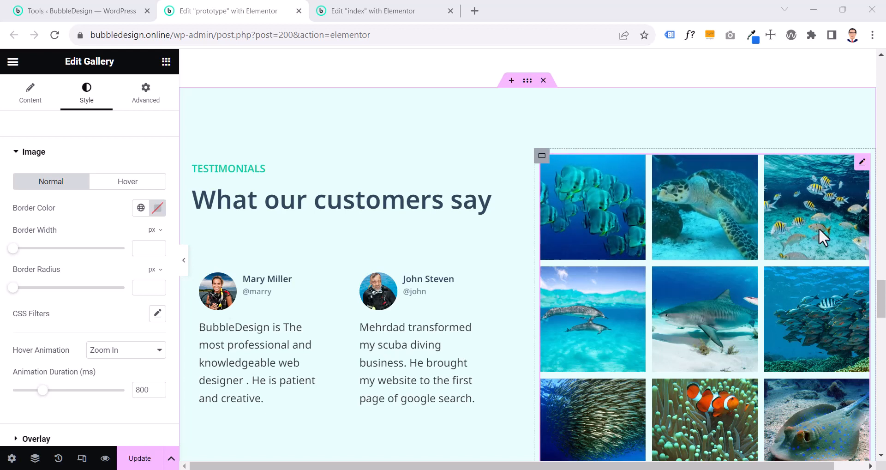
# Try the Zoom Out hover animation on the prototype gallery's images and return it to Zoom In
pyautogui.click(33, 159)
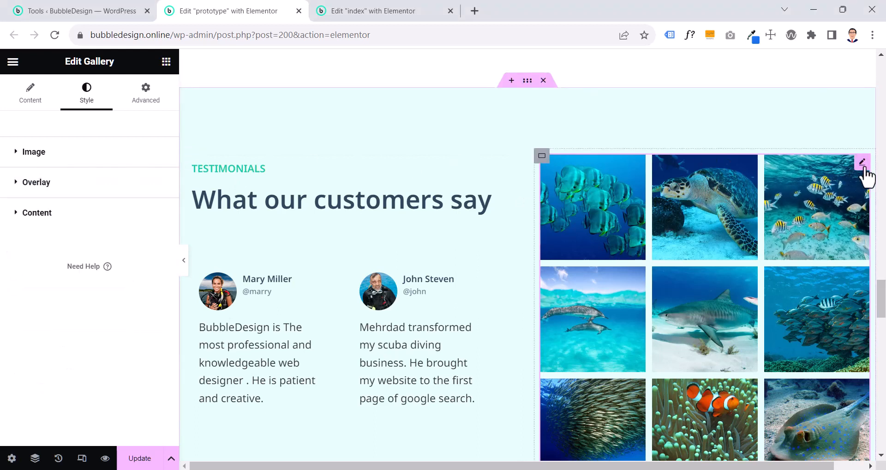
pyautogui.click(89, 161)
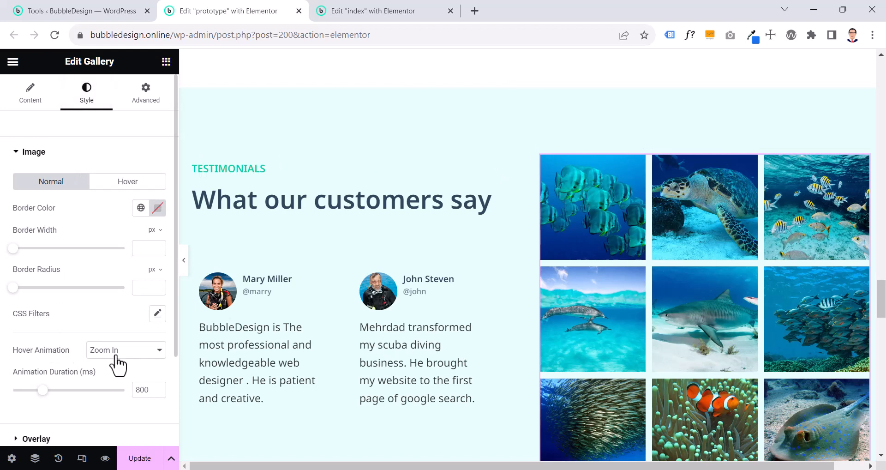
pyautogui.scroll(-2, 118, 364)
pyautogui.click(123, 263)
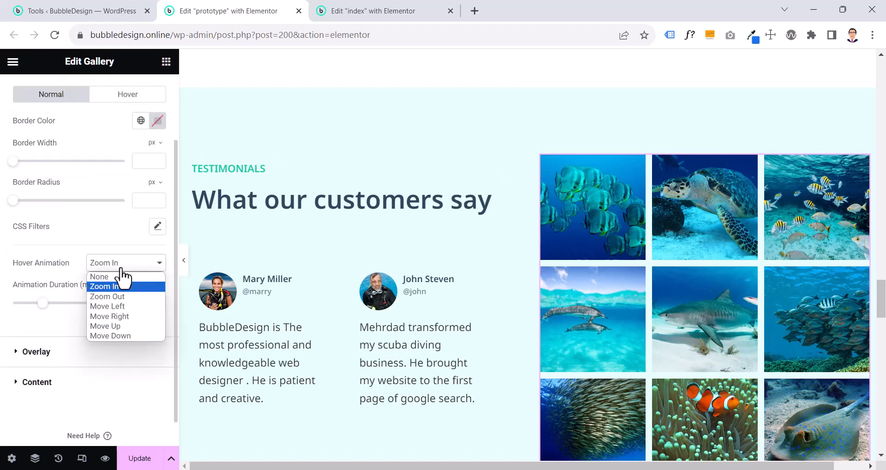
pyautogui.click(121, 296)
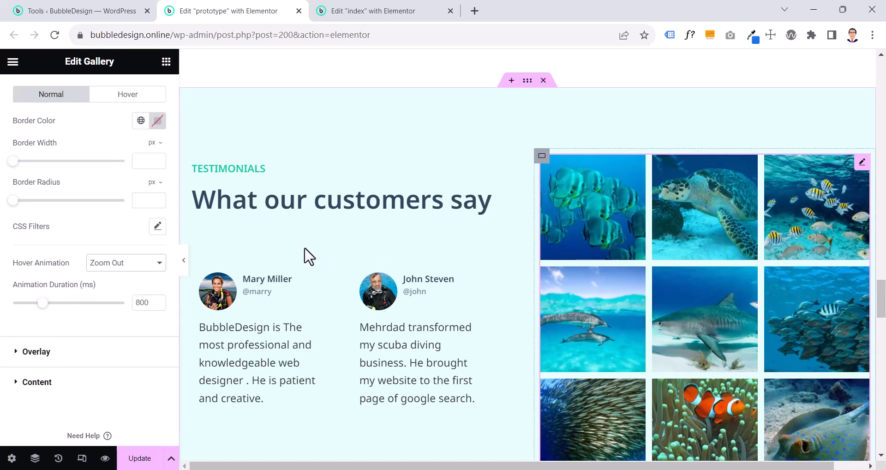
pyautogui.click(153, 268)
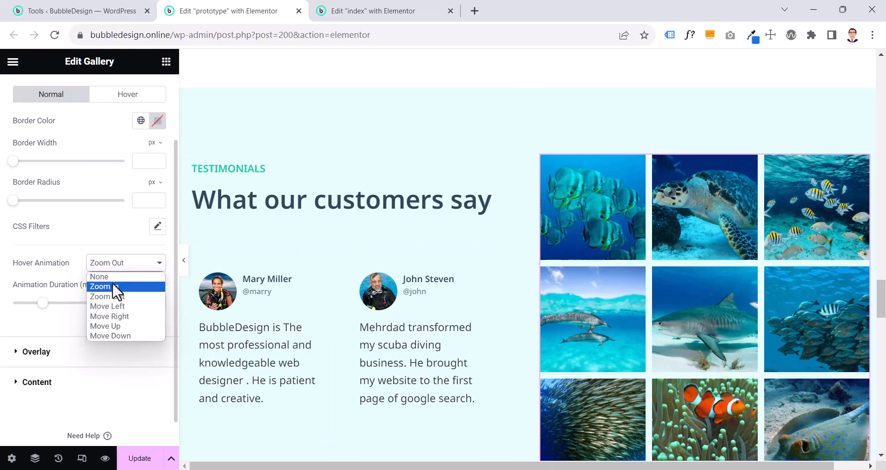
pyautogui.click(112, 286)
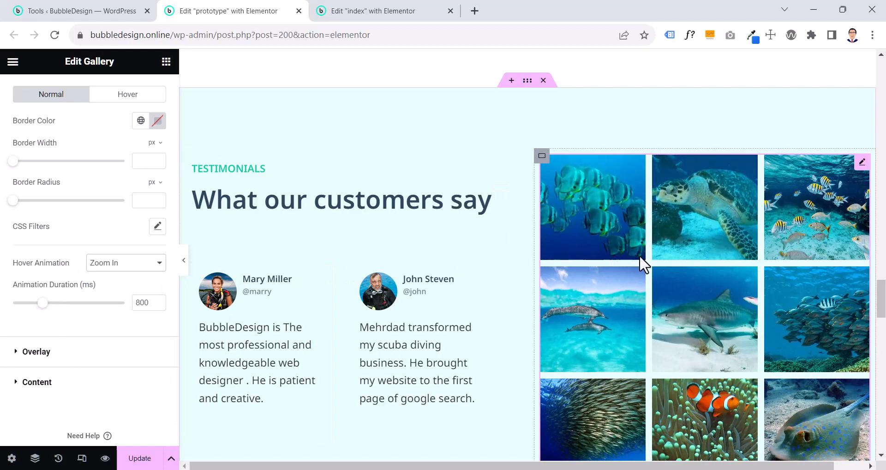
# Compare the hover zoom of the prototype's Learn Scuba Diving images with that of the gallery images
pyautogui.moveTo(881, 297); pyautogui.dragTo(881, 195)
pyautogui.scroll(-3, 698, 296)
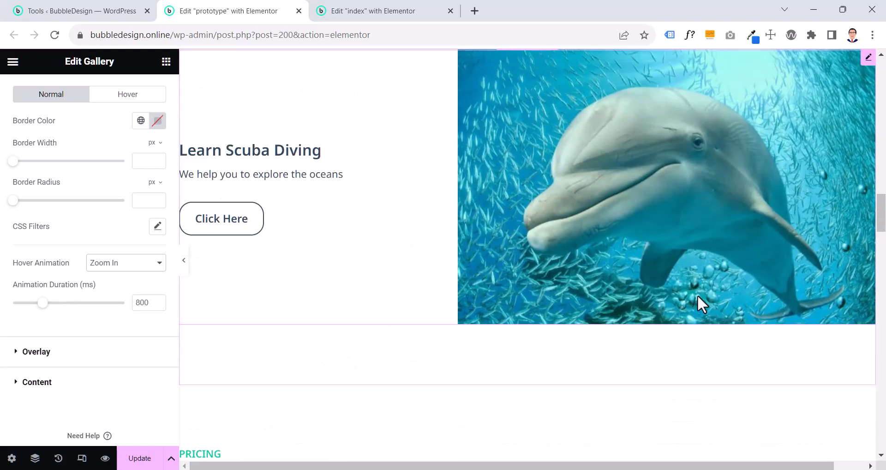
pyautogui.scroll(10, 521, 176)
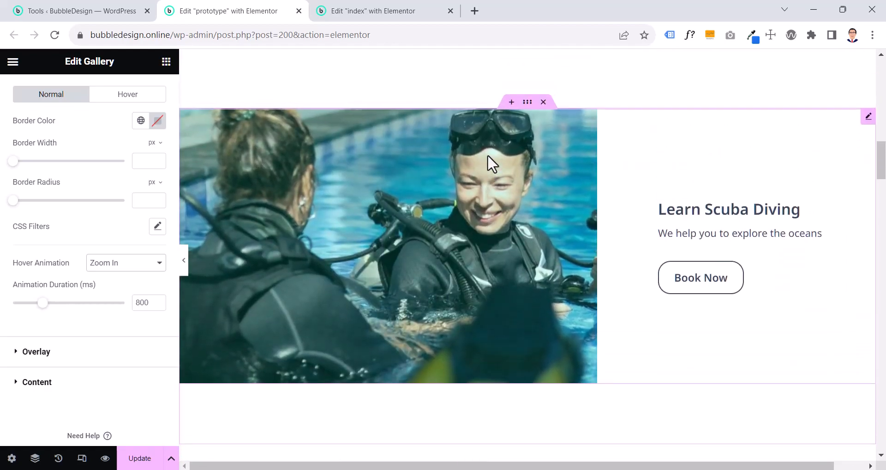
pyautogui.scroll(-15, 485, 231)
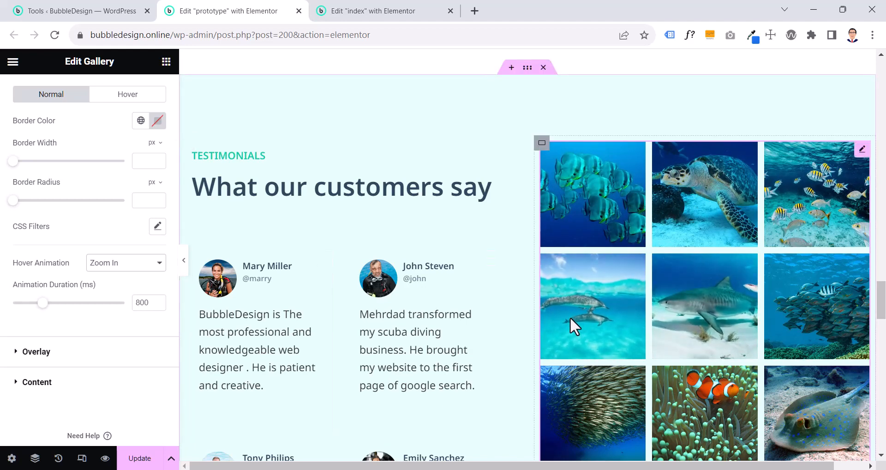
pyautogui.scroll(15, 570, 316)
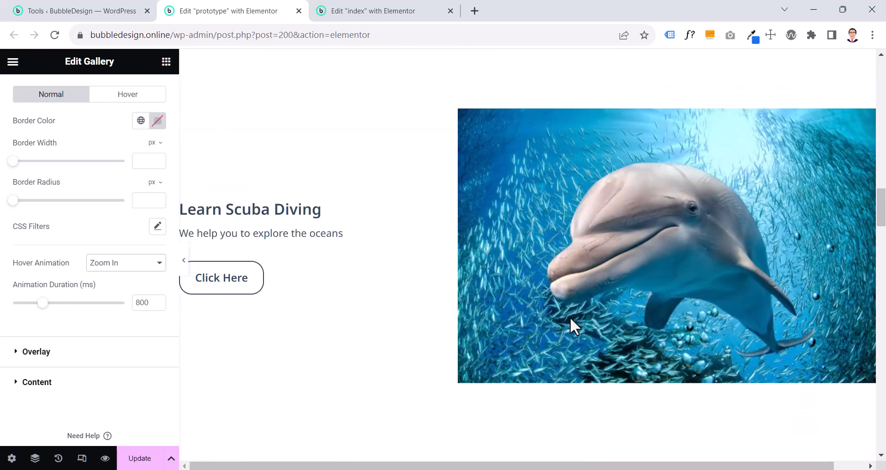
pyautogui.scroll(-1, 616, 304)
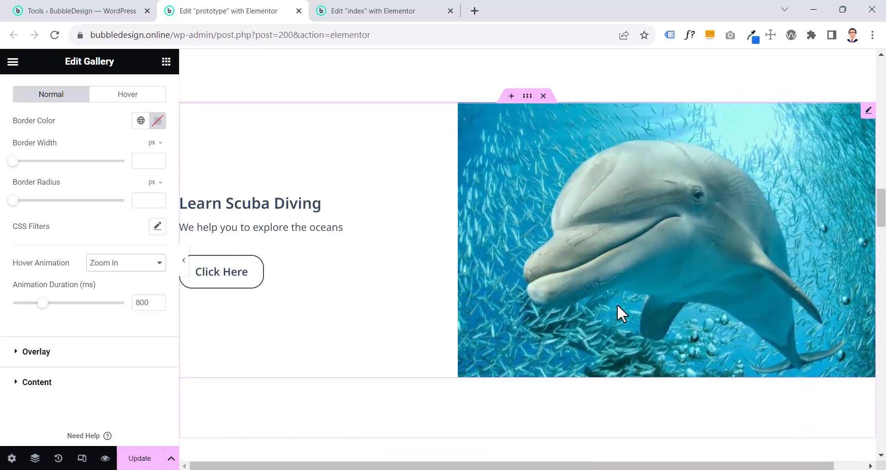
pyautogui.scroll(-14, 616, 304)
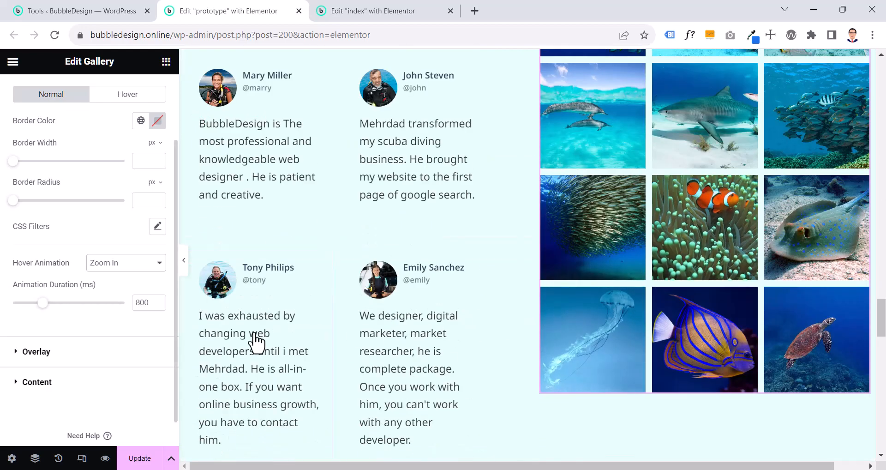
# Review the prototype gallery's overlay and content animation settings
pyautogui.click(73, 350)
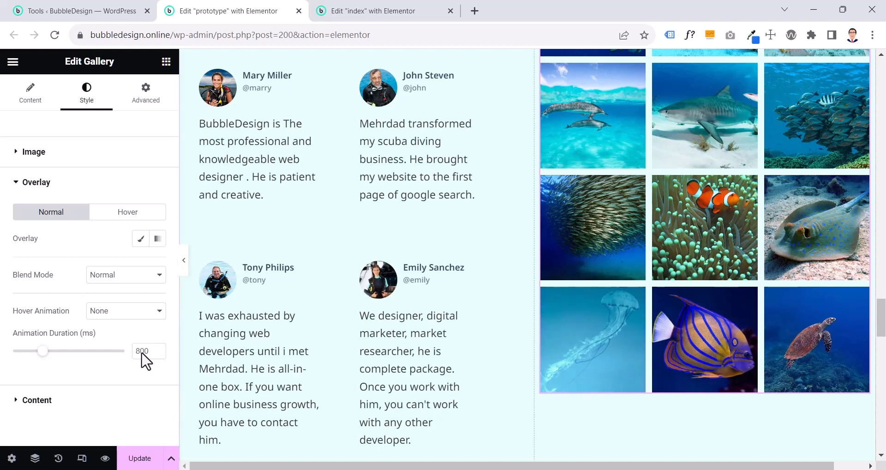
pyautogui.click(77, 402)
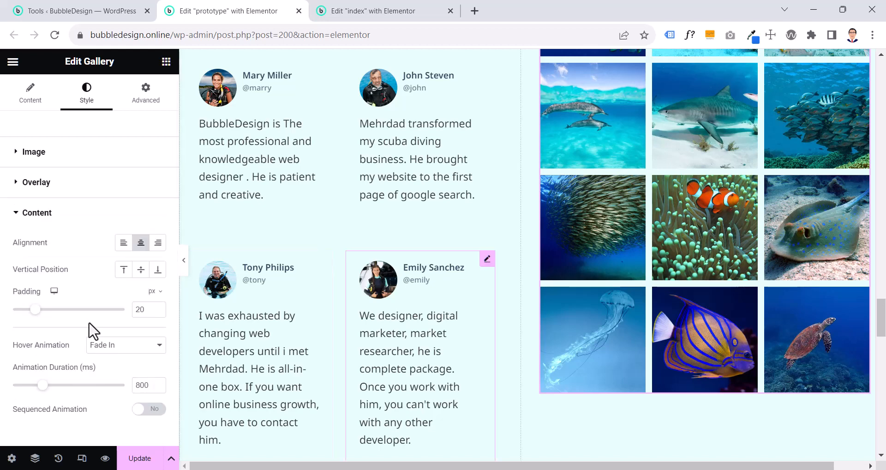
# Copy the prototype's gallery and paste its style onto the gallery on the index page
pyautogui.scroll(5, 635, 269)
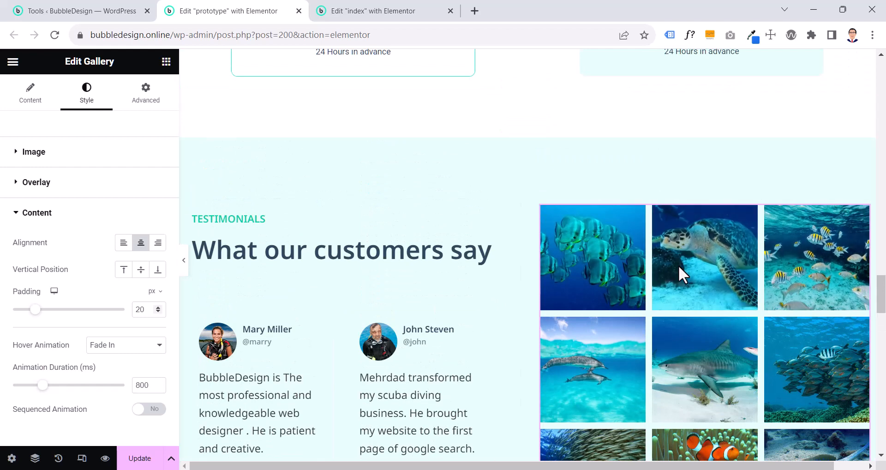
pyautogui.rightClick(705, 294)
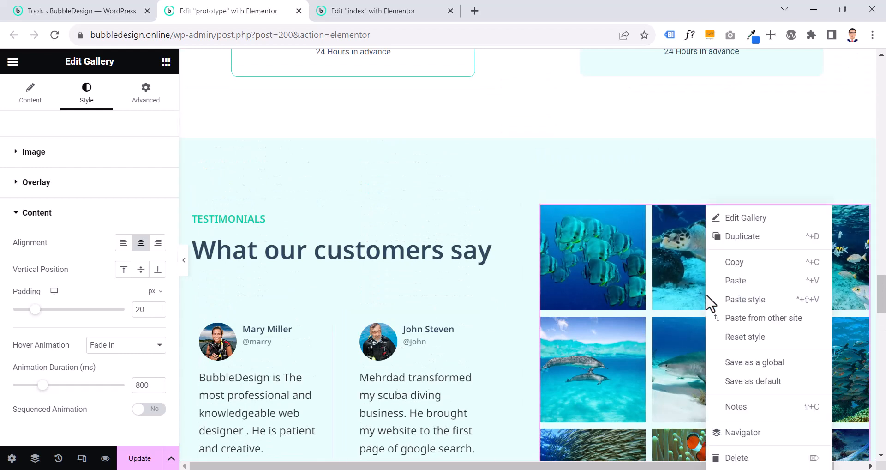
pyautogui.click(719, 262)
pyautogui.click(391, 11)
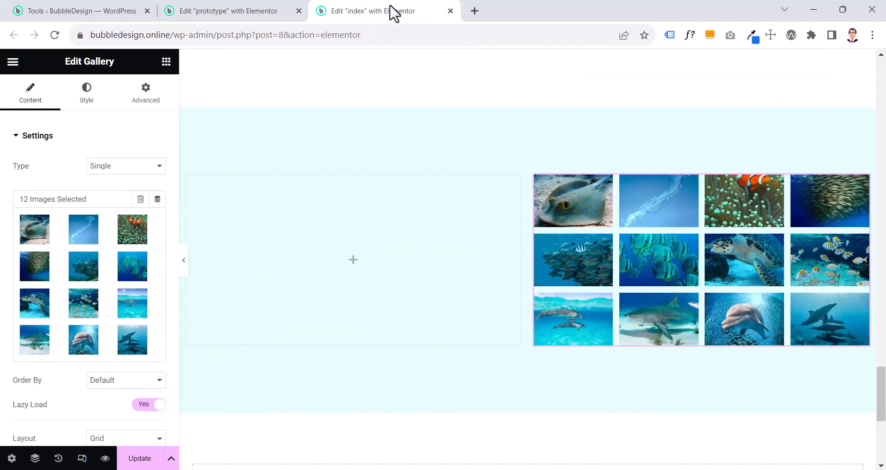
pyautogui.rightClick(629, 238)
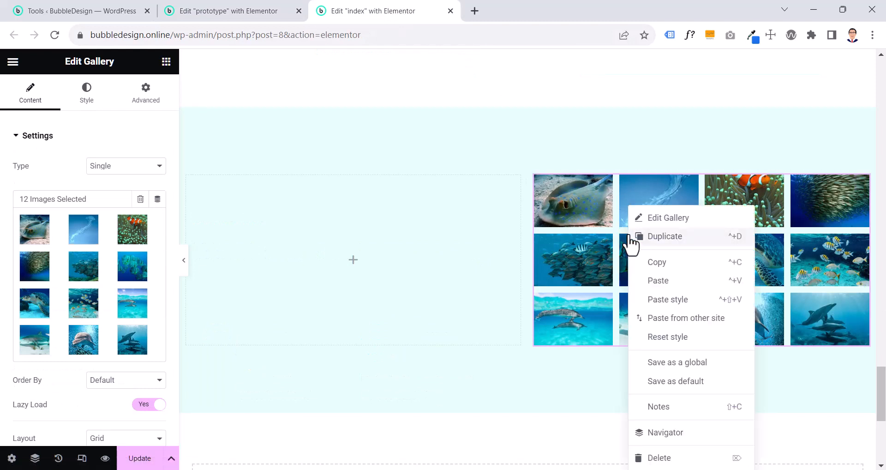
pyautogui.click(661, 302)
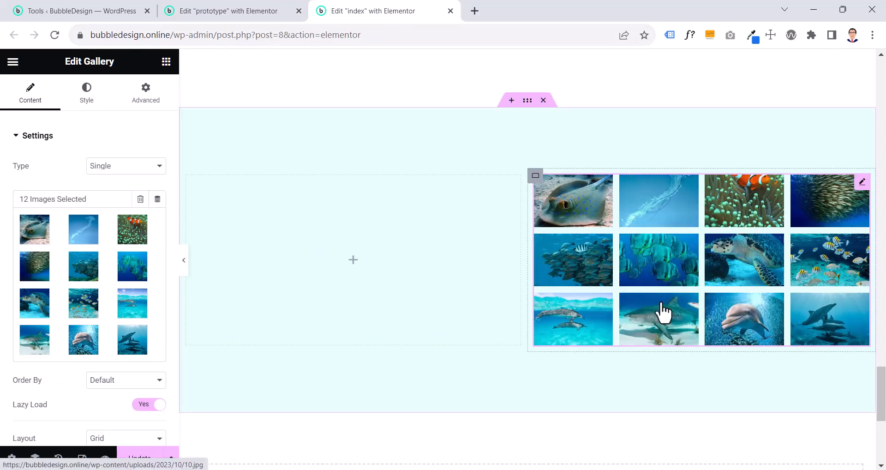
# Set the index page gallery to 3 columns with a 1:1 aspect ratio
pyautogui.click(859, 187)
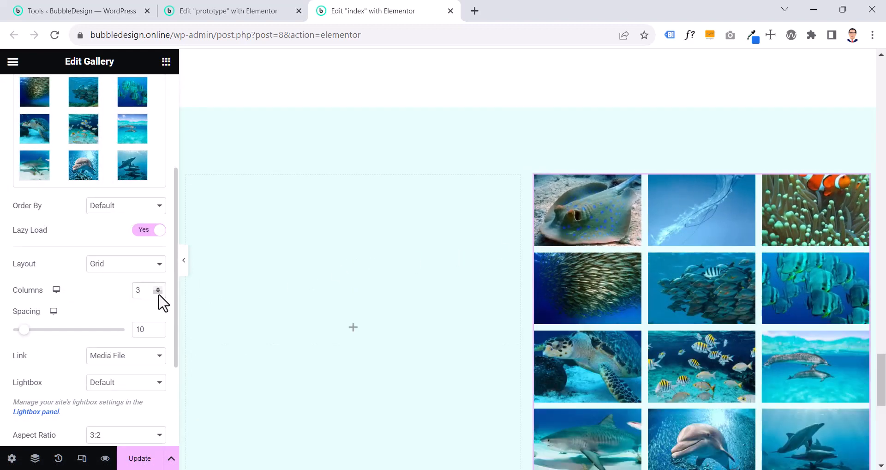
pyautogui.scroll(-3, 296, 302)
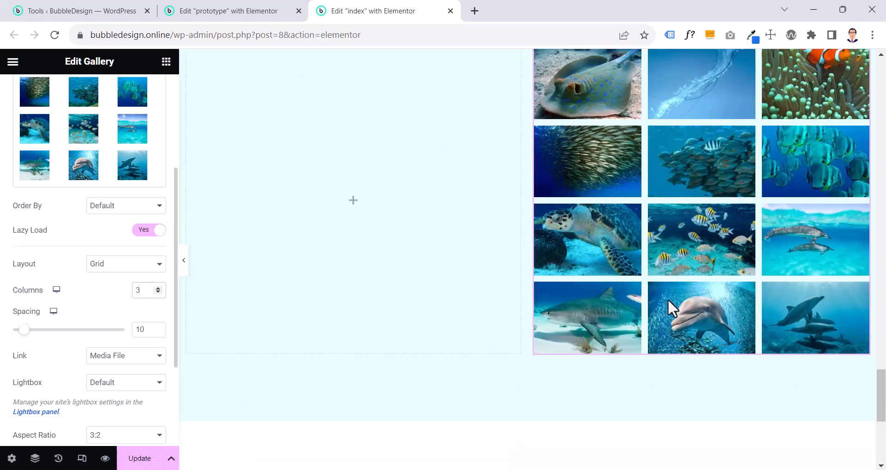
pyautogui.scroll(-2, 107, 362)
pyautogui.click(107, 353)
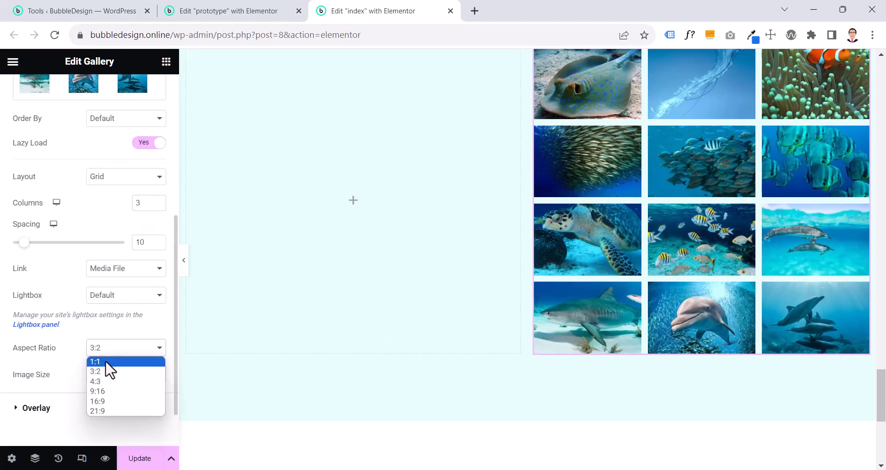
pyautogui.click(107, 369)
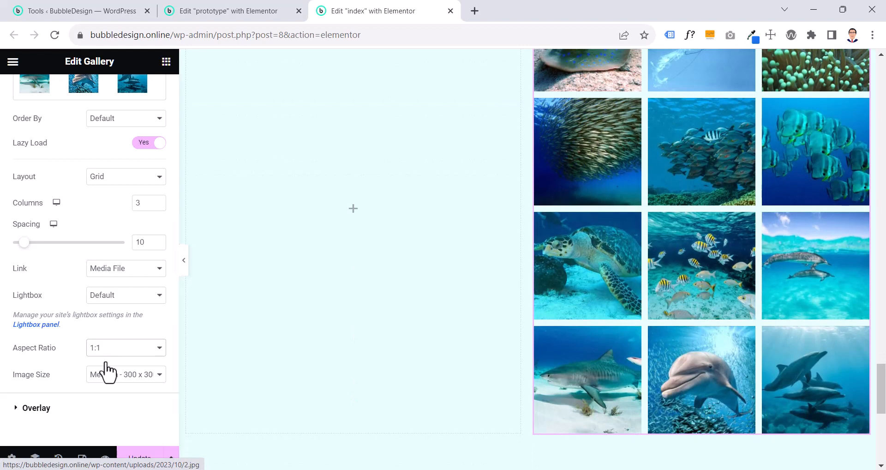
# Set the hover animation of the index gallery's images to Zoom In
pyautogui.scroll(5, 106, 342)
pyautogui.click(86, 92)
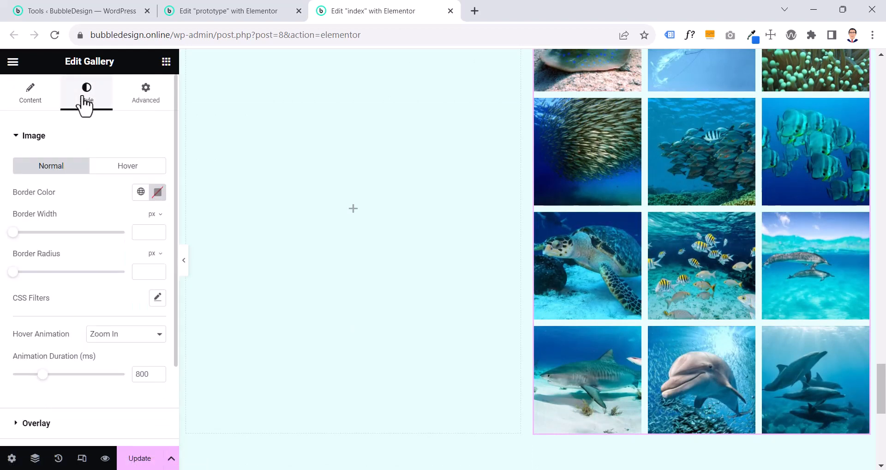
pyautogui.scroll(-2, 50, 288)
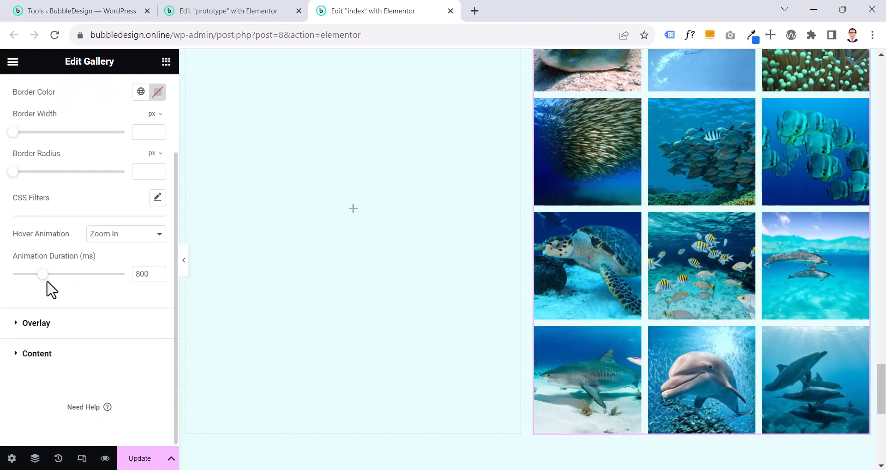
pyautogui.click(110, 241)
pyautogui.click(112, 255)
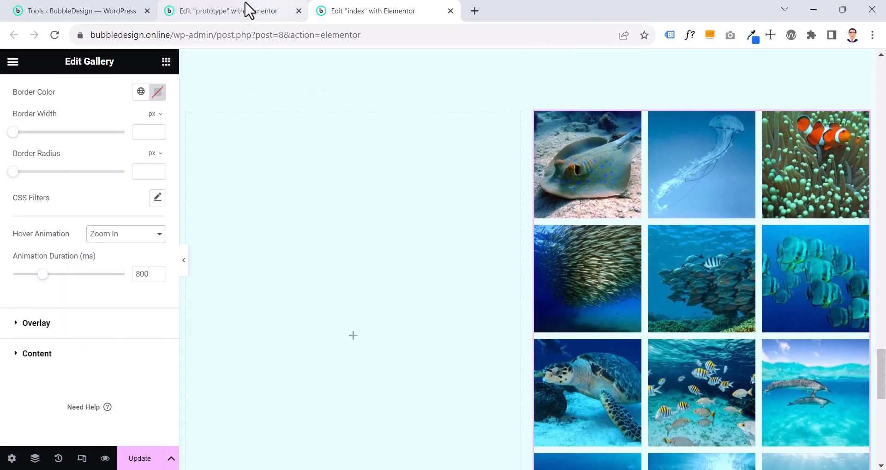
# Check the prototype's Testimonials layout and add a container inside the empty left column of the index page section
pyautogui.click(248, 9)
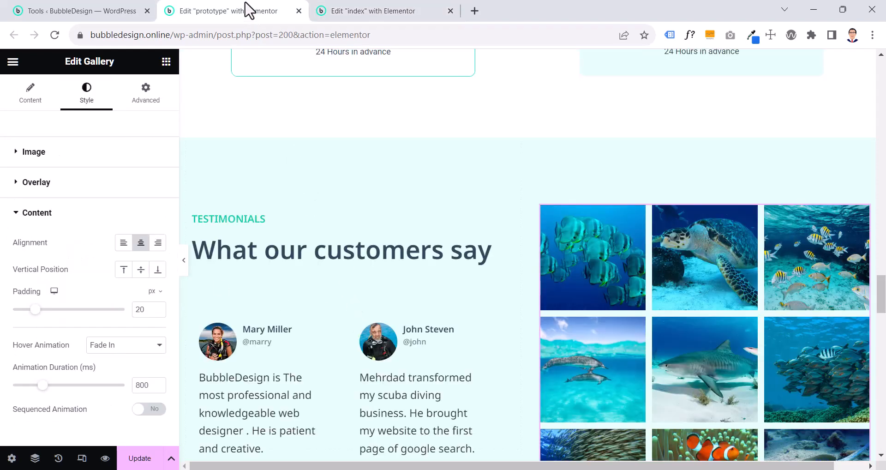
pyautogui.scroll(-3, 341, 332)
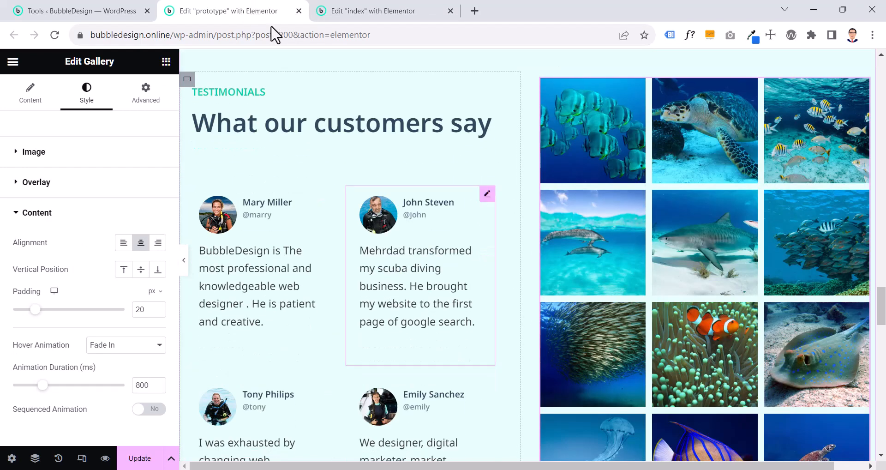
pyautogui.hotkey('ctrl', 'Tab')
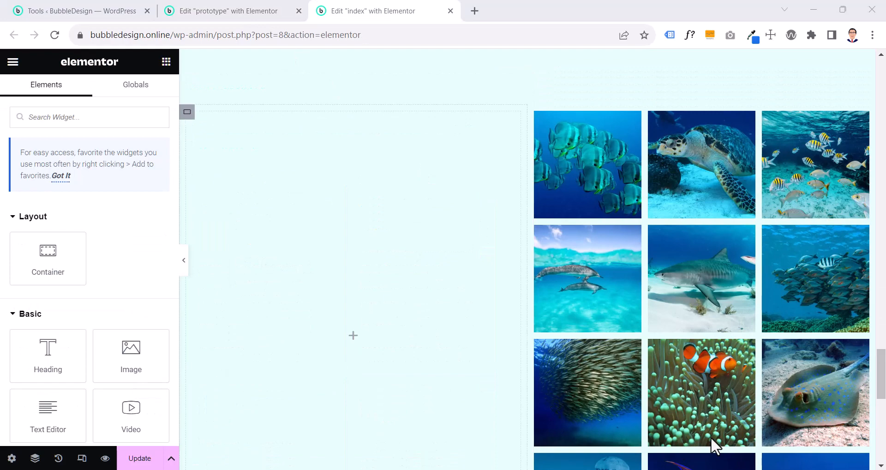
pyautogui.click(245, 12)
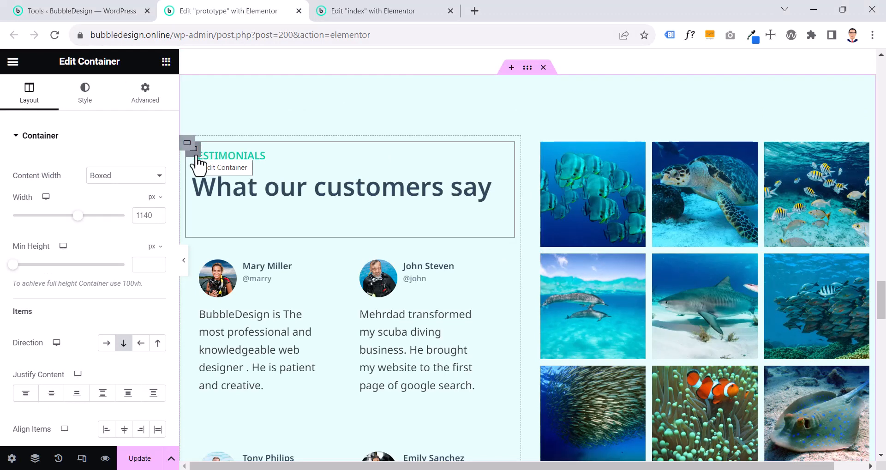
pyautogui.hotkey('ctrl', 'Tab')
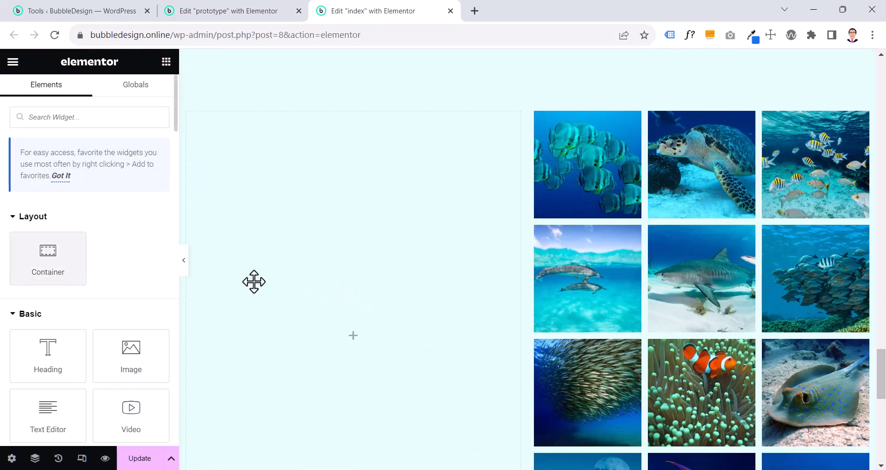
pyautogui.moveTo(50, 257); pyautogui.dragTo(350, 314)
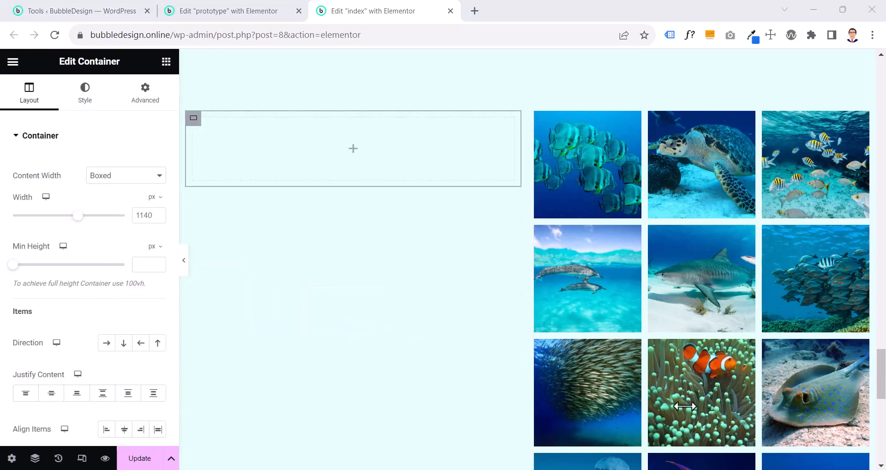
# Try the horizontal row direction on the left column's outer container and return it to vertical column
pyautogui.click(187, 112)
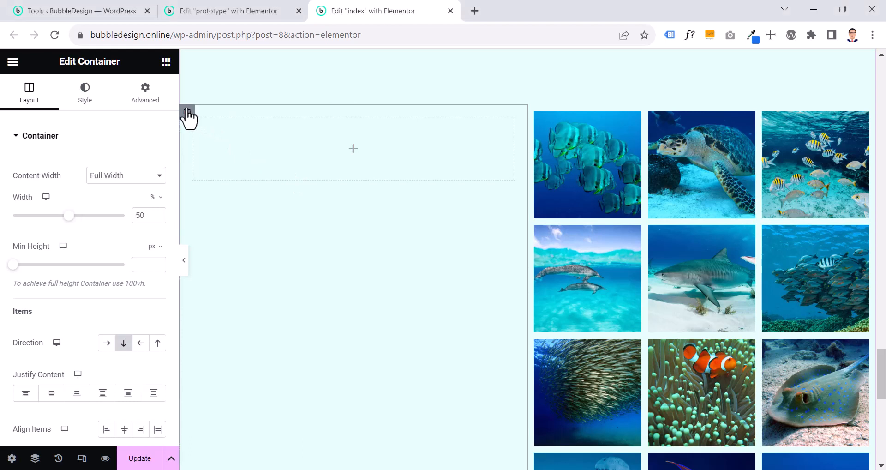
pyautogui.click(107, 343)
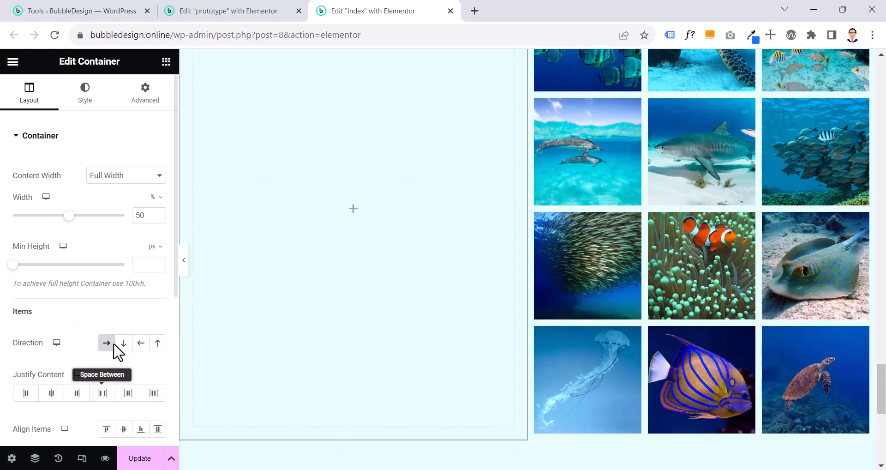
pyautogui.click(122, 345)
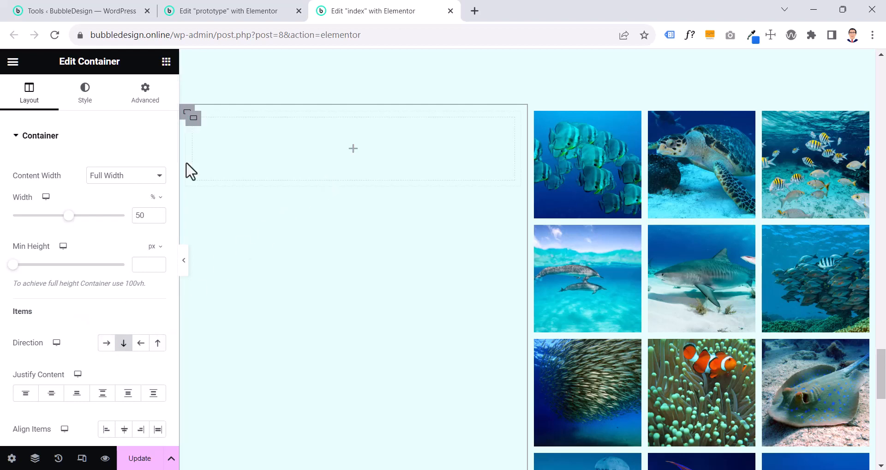
# Copy the "Testimonials" heading from the prototype and paste it into the new inner container on the index page
pyautogui.click(257, 9)
pyautogui.click(255, 158)
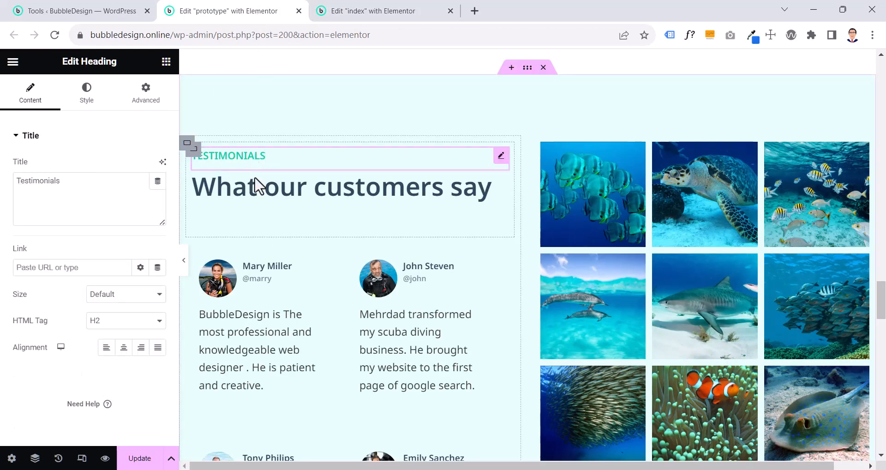
pyautogui.click(257, 193)
pyautogui.click(261, 157)
pyautogui.rightClick(262, 158)
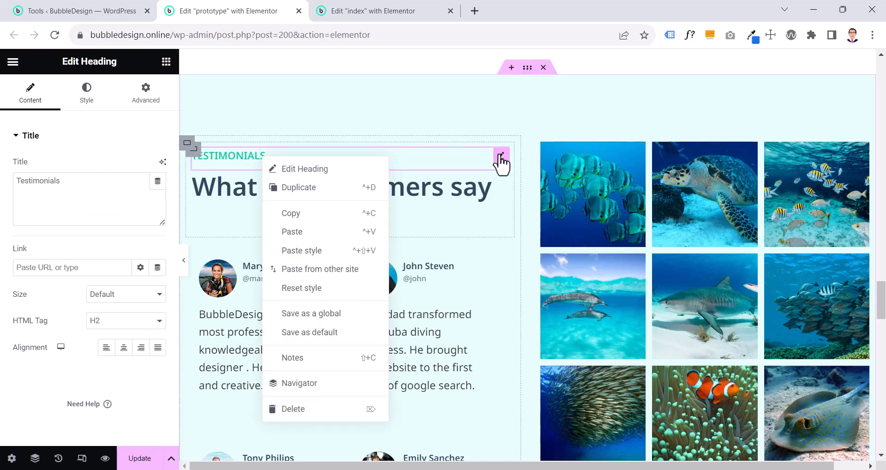
pyautogui.rightClick(499, 154)
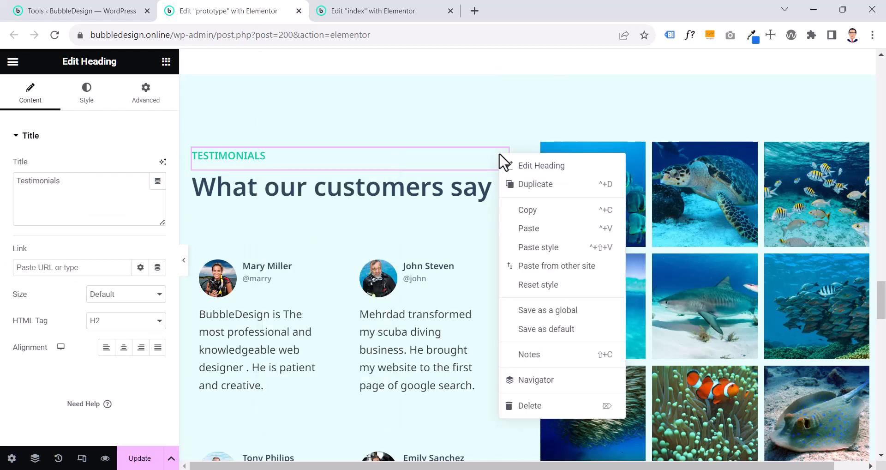
pyautogui.click(531, 211)
pyautogui.click(374, 10)
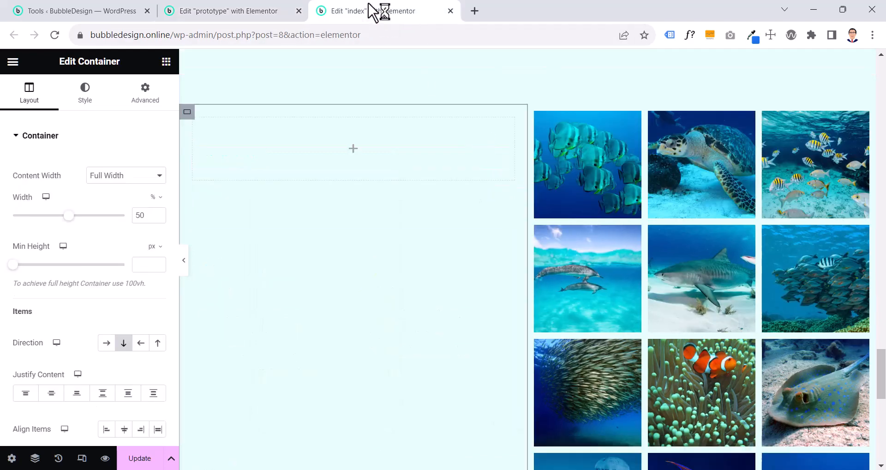
pyautogui.rightClick(356, 157)
pyautogui.click(400, 249)
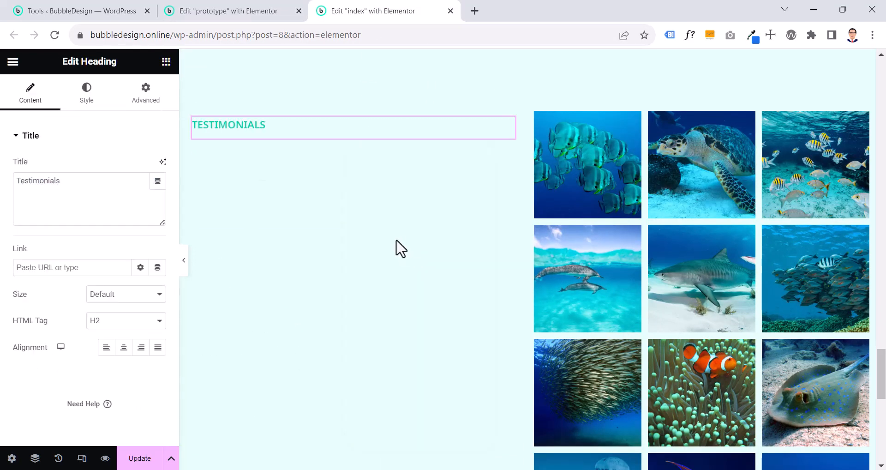
# Copy the prototype's "What our customers say" heading and paste it below the "Testimonials" heading on the index page
pyautogui.click(237, 13)
pyautogui.rightClick(403, 181)
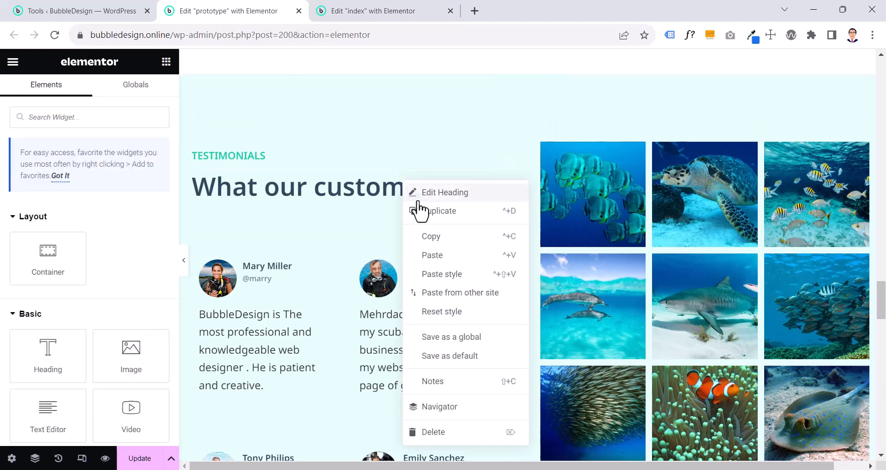
pyautogui.click(441, 237)
pyautogui.click(341, 13)
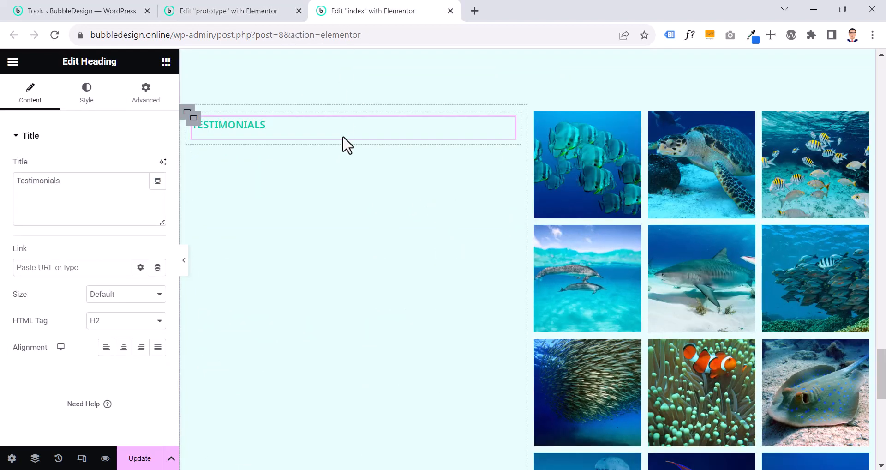
pyautogui.rightClick(343, 137)
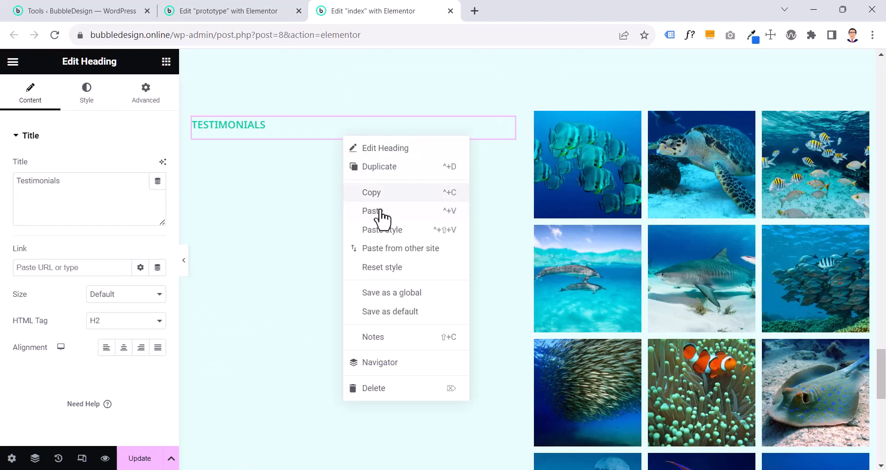
pyautogui.click(379, 211)
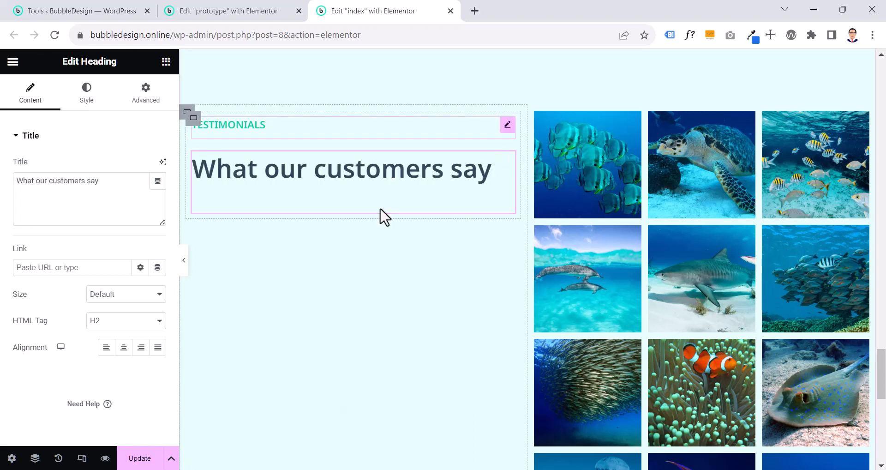
pyautogui.click(186, 269)
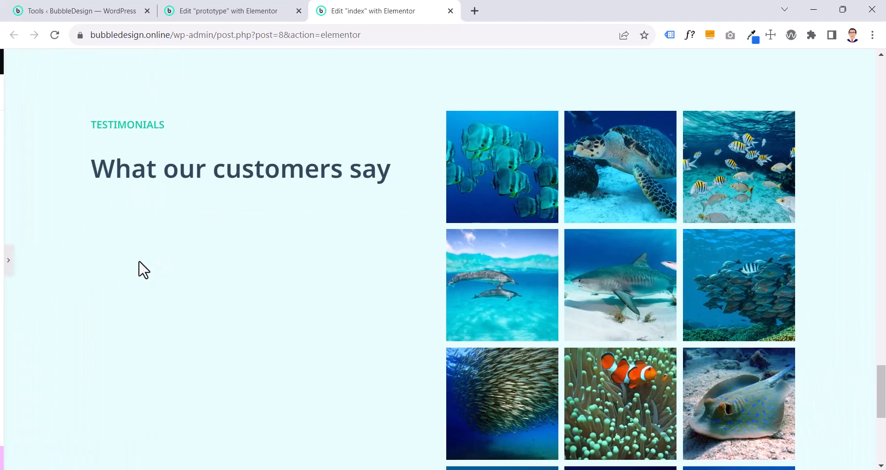
pyautogui.click(6, 264)
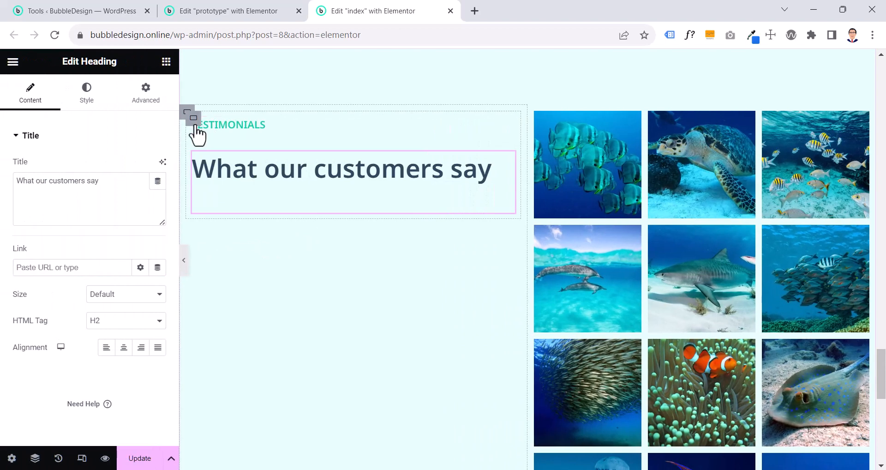
# Match the index page's heading container to the prototype with vertical column direction and 0 px column and row gaps
pyautogui.click(216, 10)
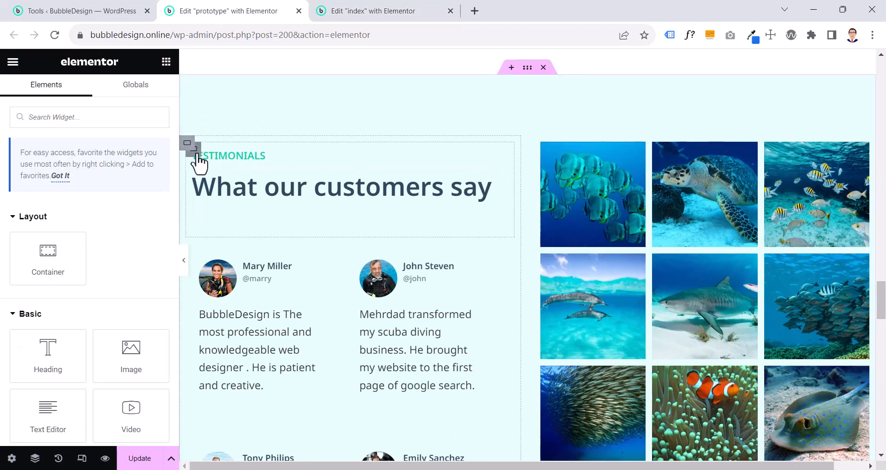
pyautogui.click(194, 153)
pyautogui.scroll(-4, 165, 193)
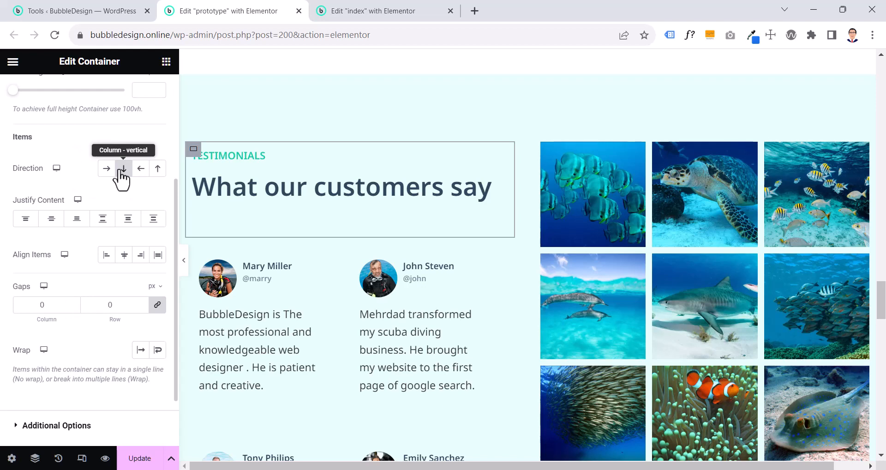
pyautogui.click(330, 17)
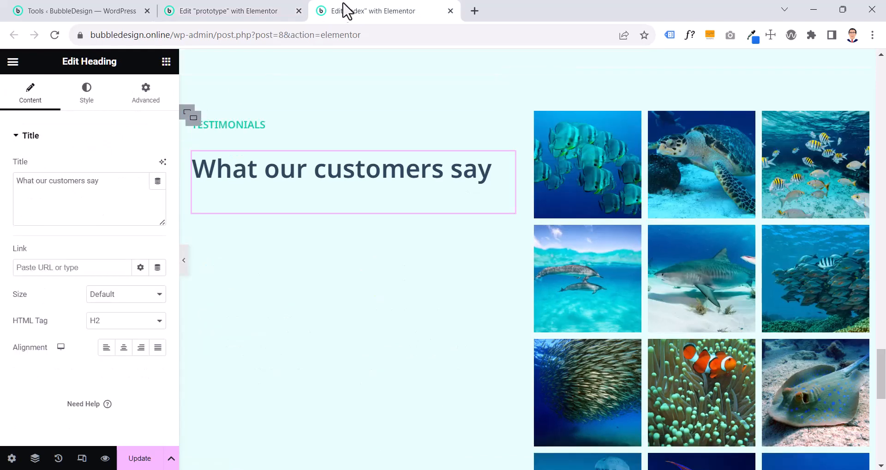
pyautogui.click(194, 118)
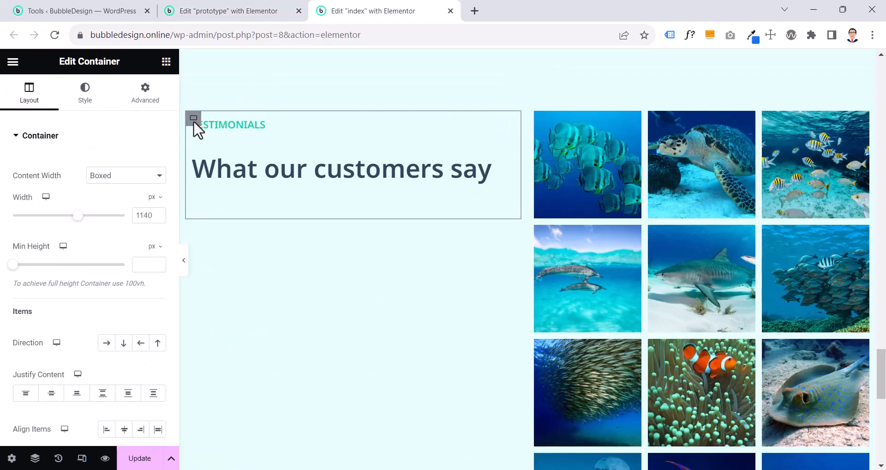
pyautogui.click(106, 345)
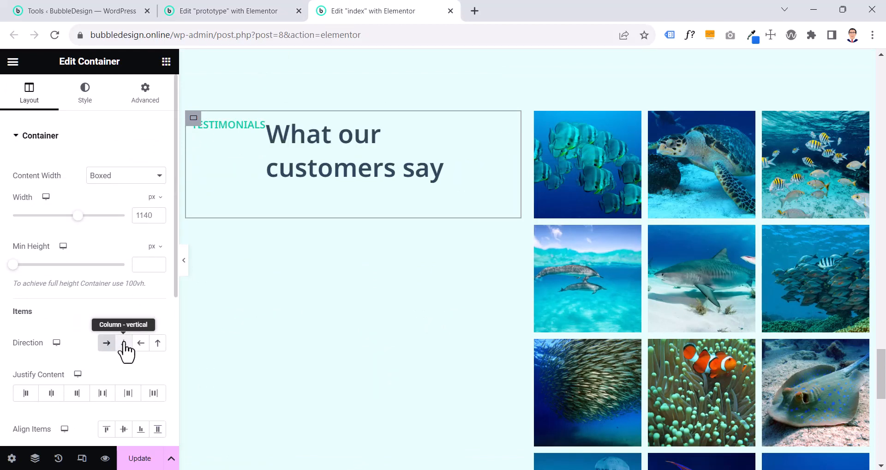
pyautogui.click(124, 347)
pyautogui.scroll(-5, 124, 341)
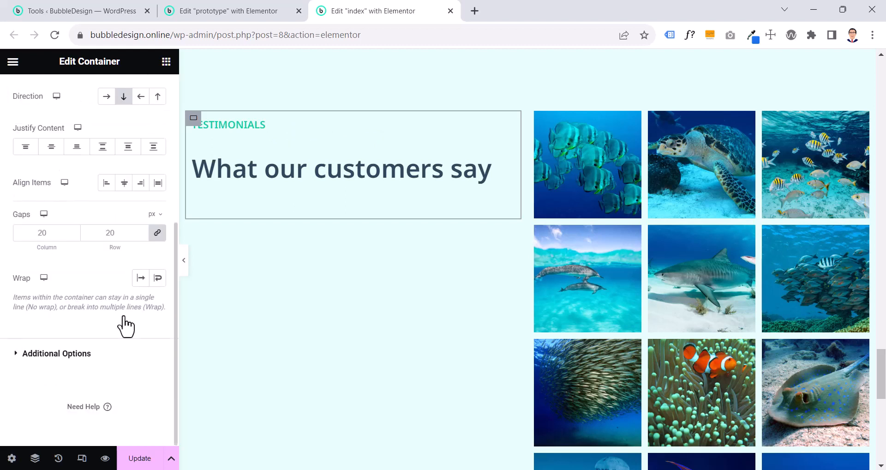
pyautogui.doubleClick(120, 228)
pyautogui.write('0')
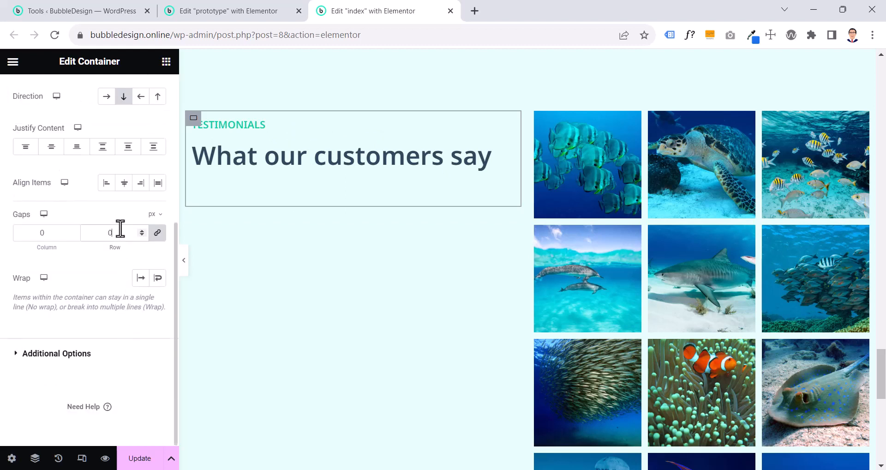
pyautogui.click(184, 260)
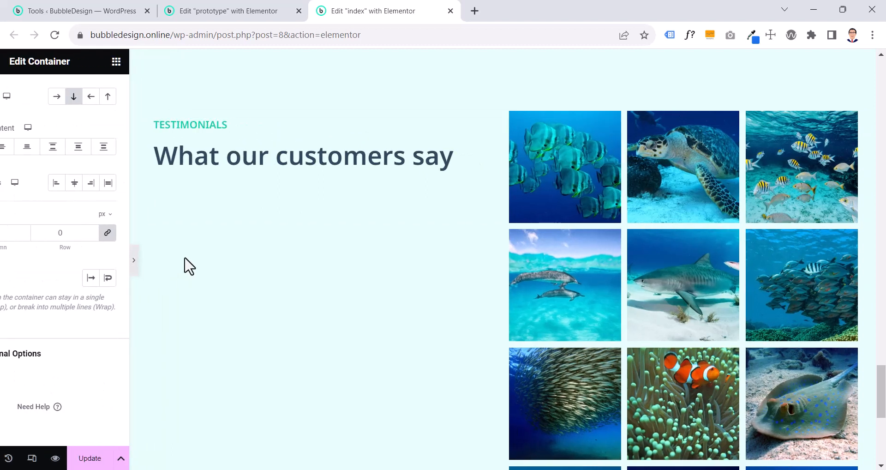
pyautogui.click(199, 11)
pyautogui.click(369, 10)
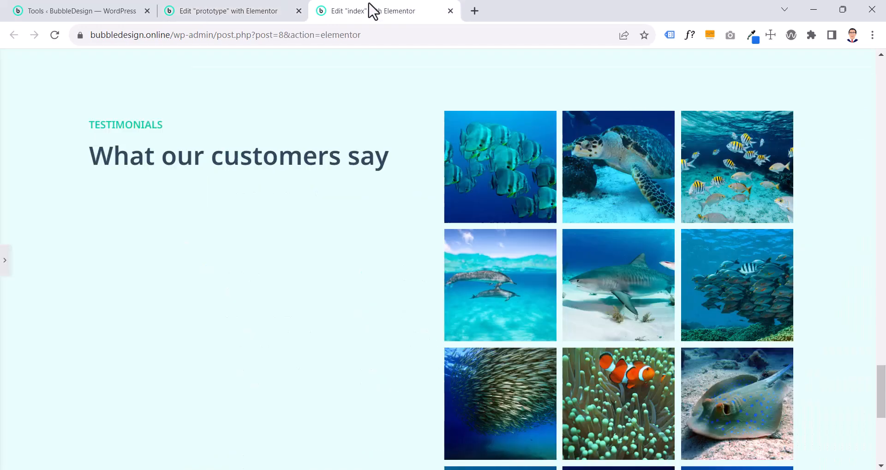
# Check the prototype's first Reviews widget and add a Reviews widget below the heading container on the index page
pyautogui.click(225, 11)
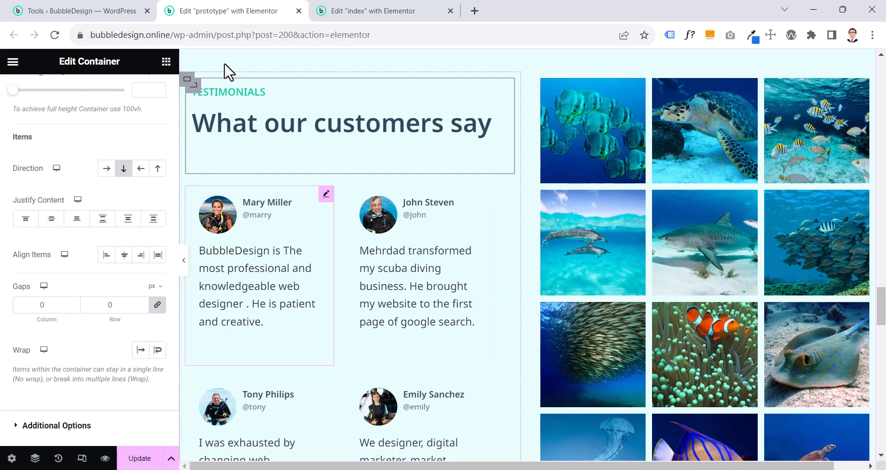
pyautogui.click(325, 196)
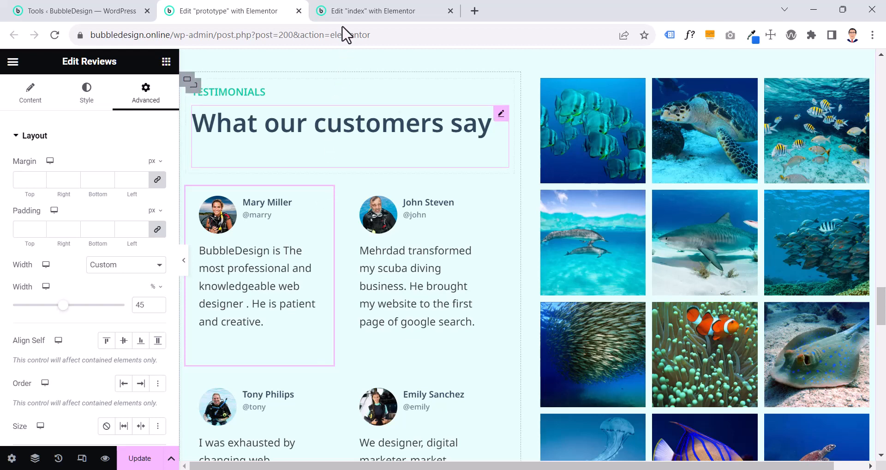
pyautogui.click(335, 12)
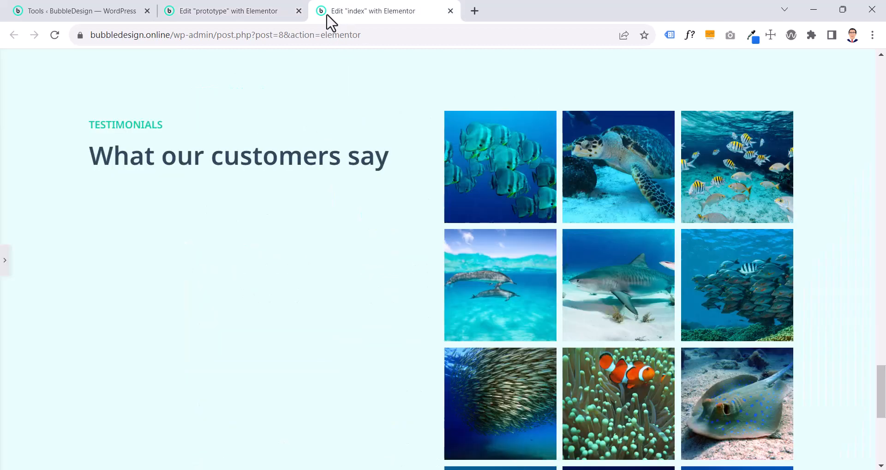
pyautogui.click(6, 260)
pyautogui.click(166, 61)
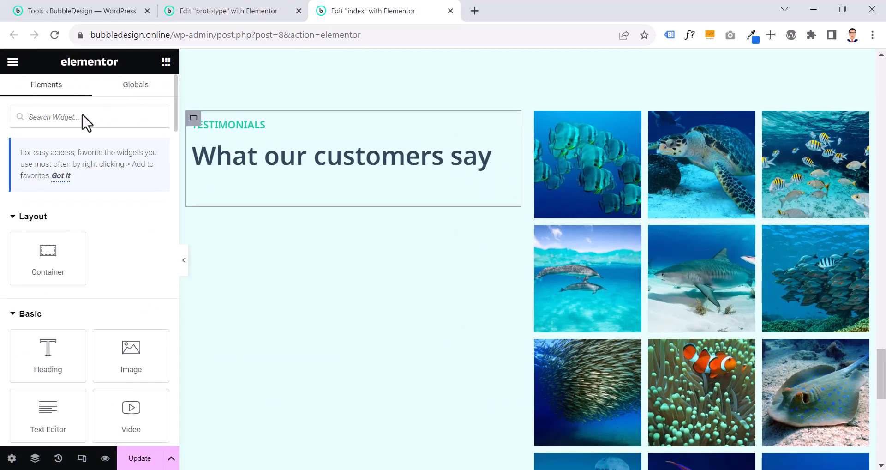
pyautogui.write('review')
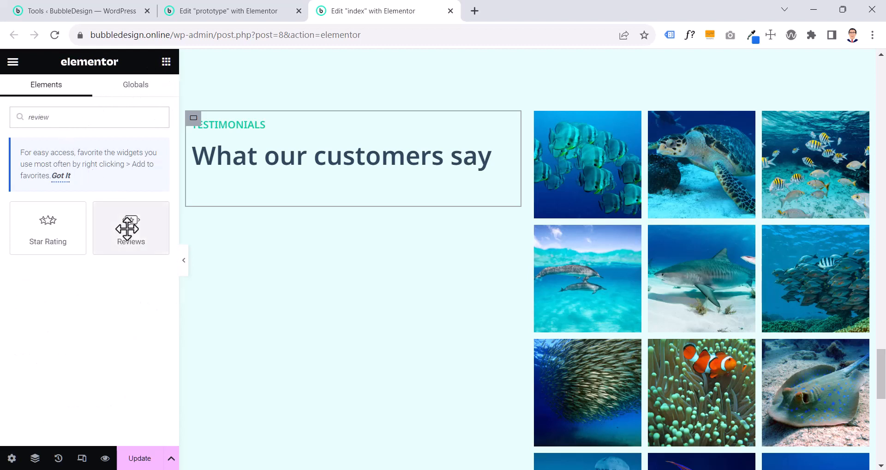
pyautogui.moveTo(128, 226); pyautogui.dragTo(286, 206)
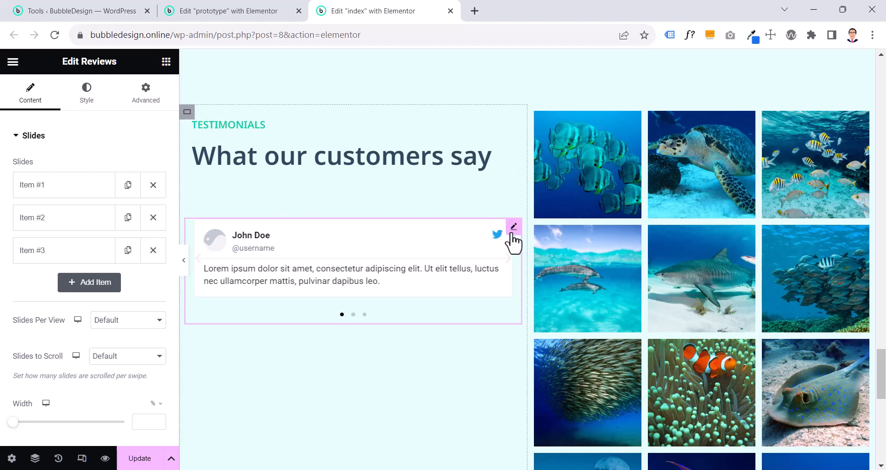
# Remove the second and third slides from the index page's Reviews widget, keeping only the first review
pyautogui.click(187, 112)
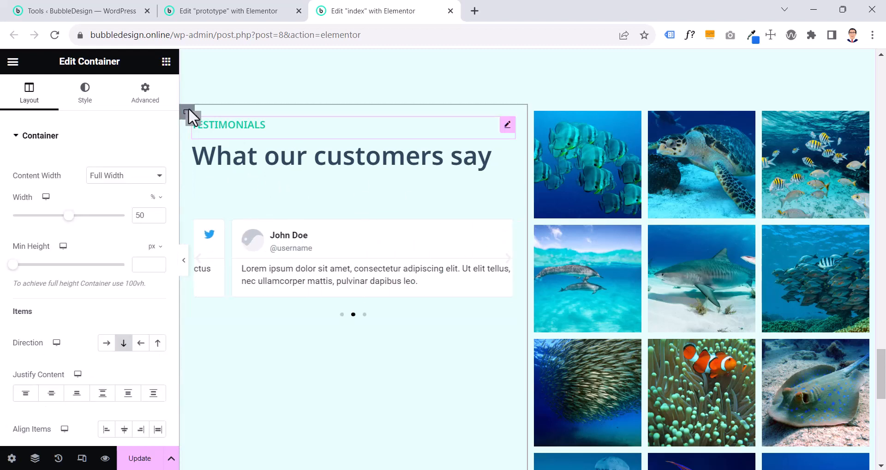
pyautogui.click(193, 119)
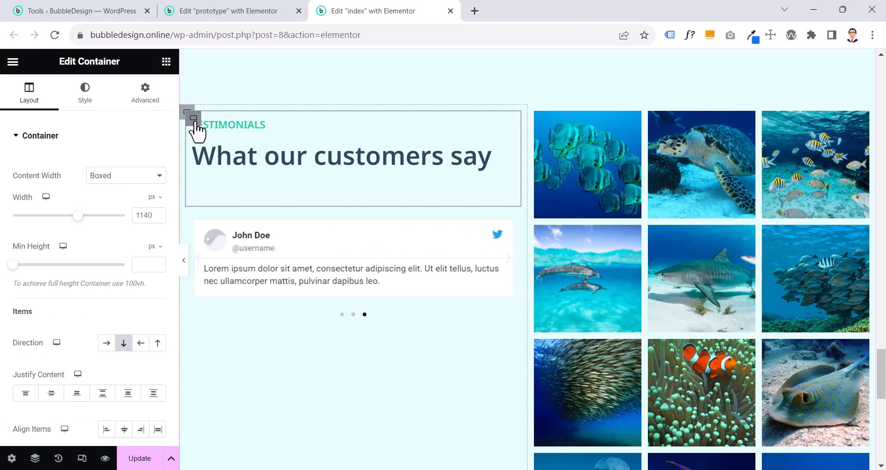
pyautogui.click(186, 112)
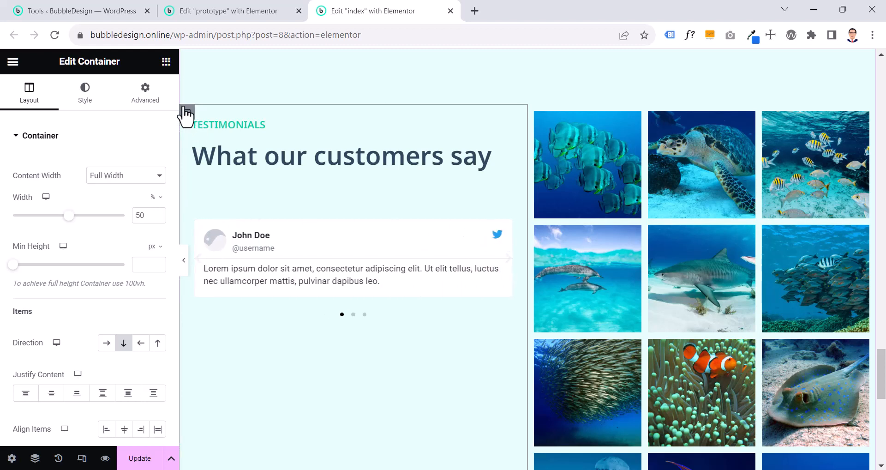
pyautogui.click(397, 265)
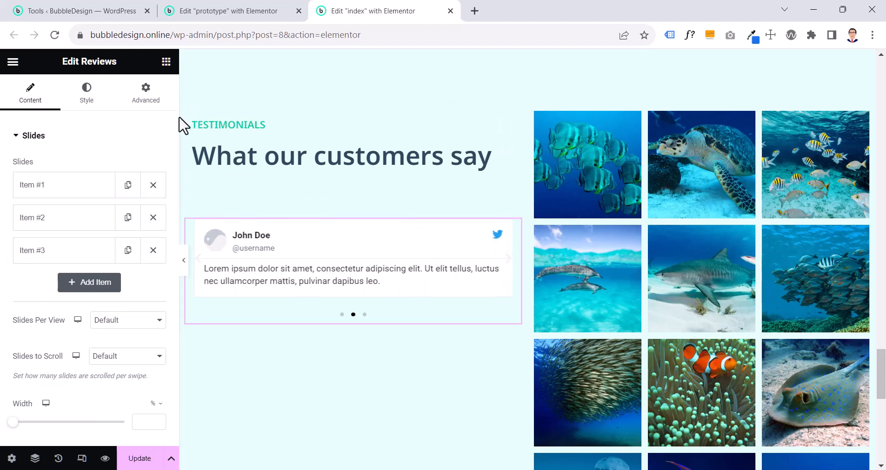
pyautogui.click(153, 250)
pyautogui.click(154, 220)
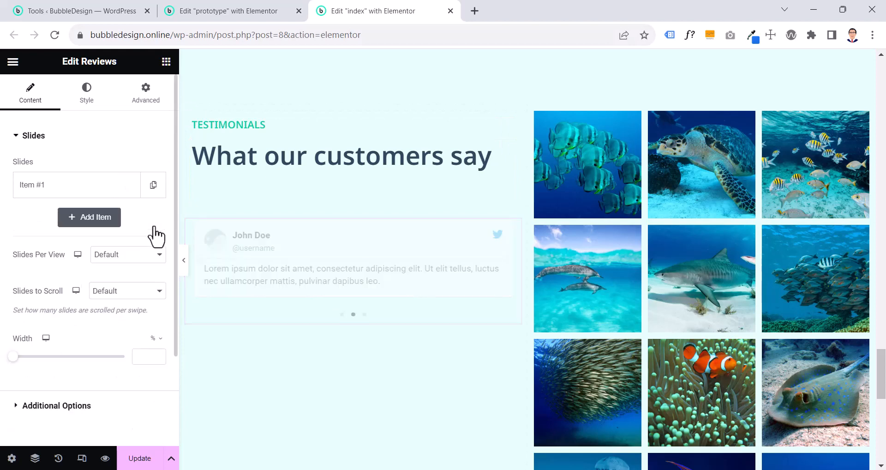
# Compare with the prototype's reviews, try duplicating the index page's review slide twice, preview the carousel, and remove both duplicates
pyautogui.click(232, 9)
pyautogui.scroll(-1, 370, 258)
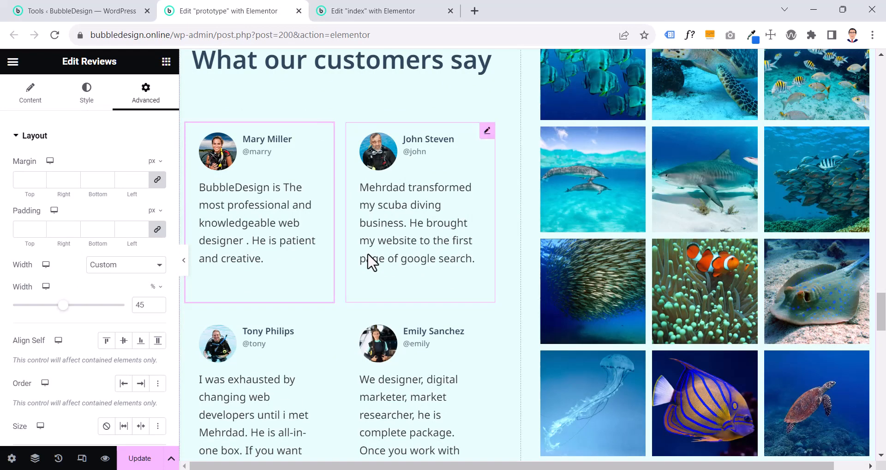
pyautogui.scroll(1, 366, 234)
pyautogui.click(356, 8)
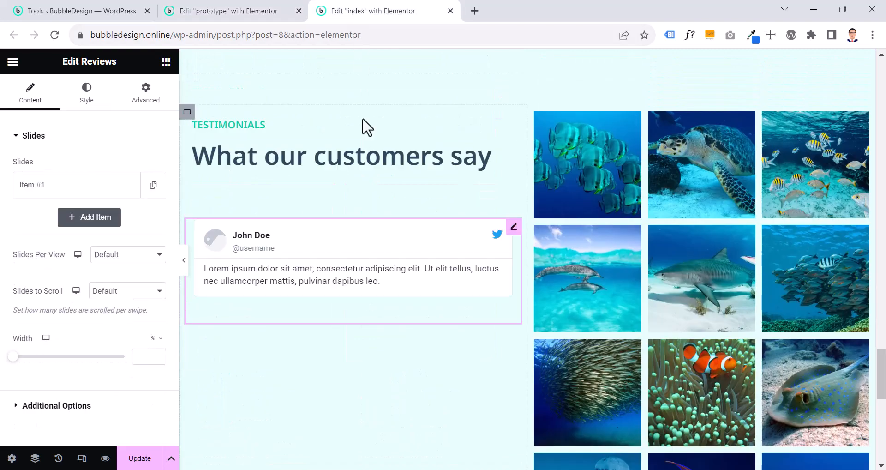
pyautogui.click(154, 184)
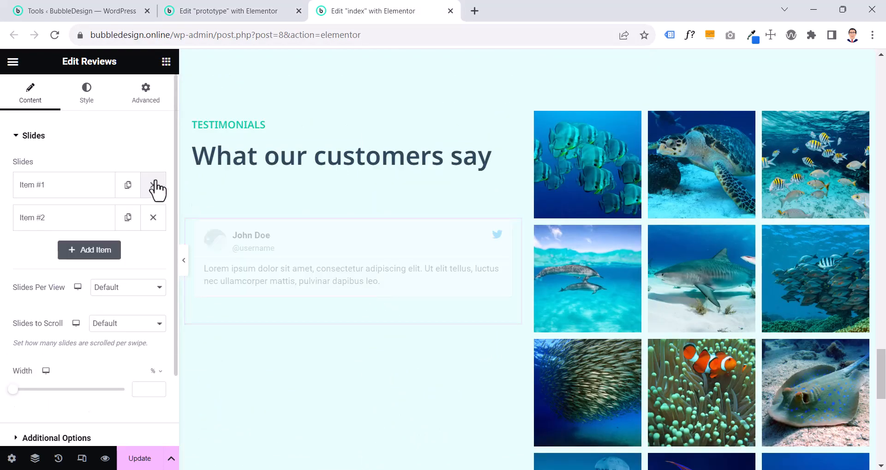
pyautogui.click(127, 218)
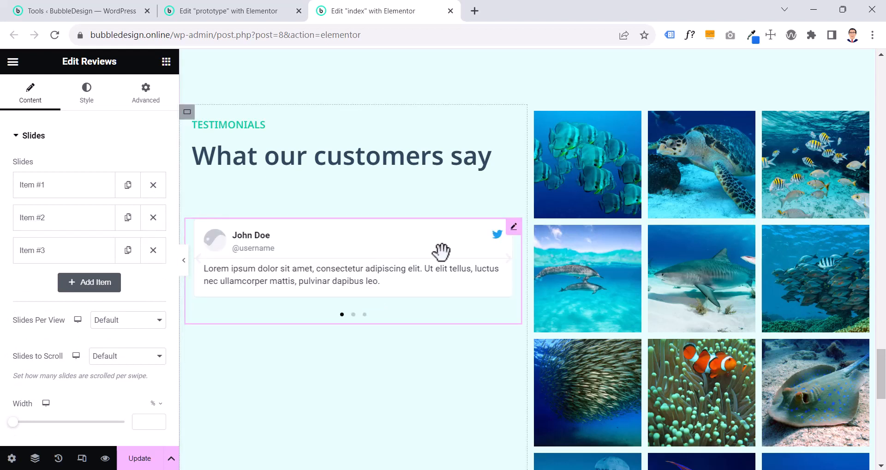
pyautogui.click(509, 262)
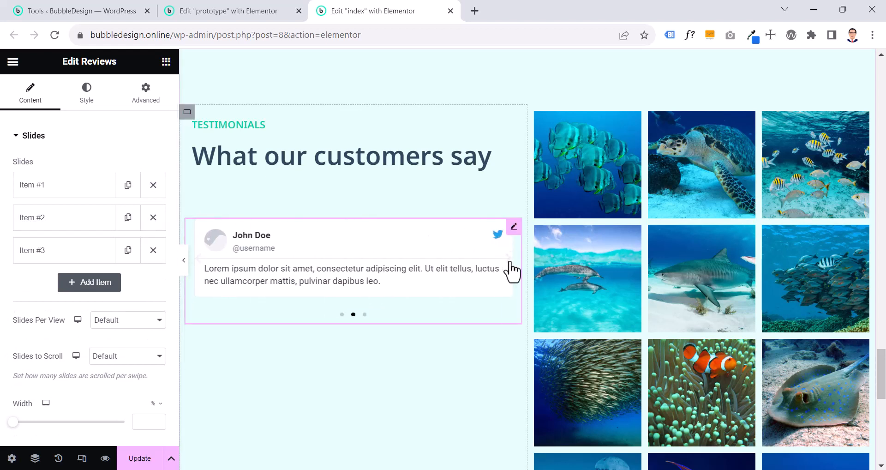
pyautogui.click(510, 262)
pyautogui.click(510, 262)
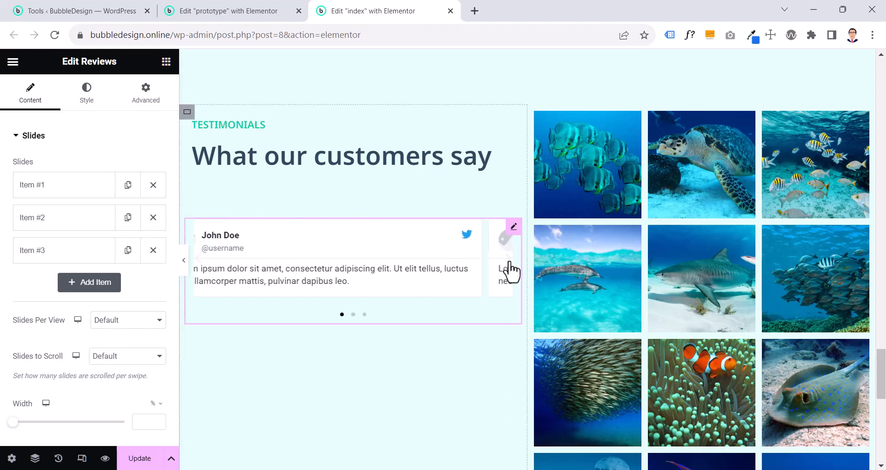
pyautogui.click(509, 262)
pyautogui.click(509, 263)
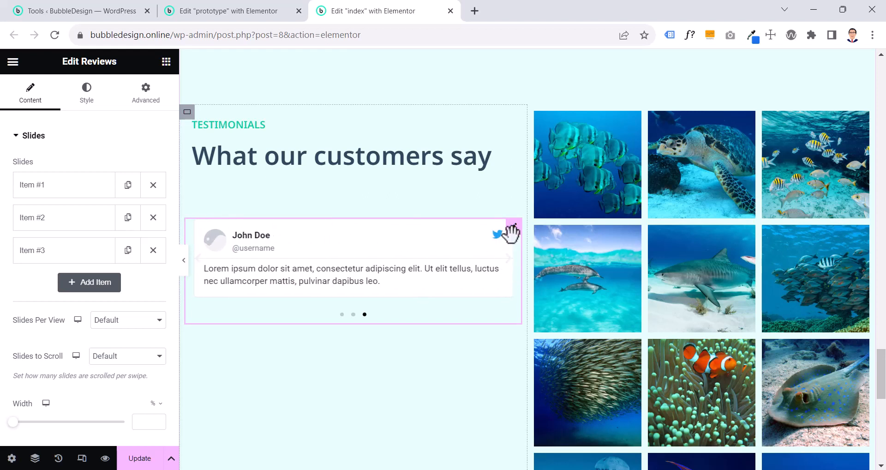
pyautogui.click(153, 250)
pyautogui.click(153, 217)
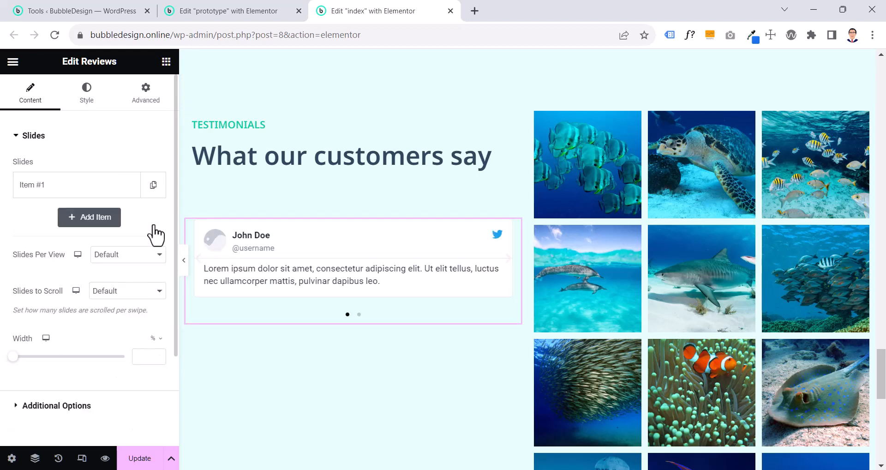
# Examine how the prototype's separate Reviews widgets are arranged below the heading, including in the full-width preview
pyautogui.click(229, 10)
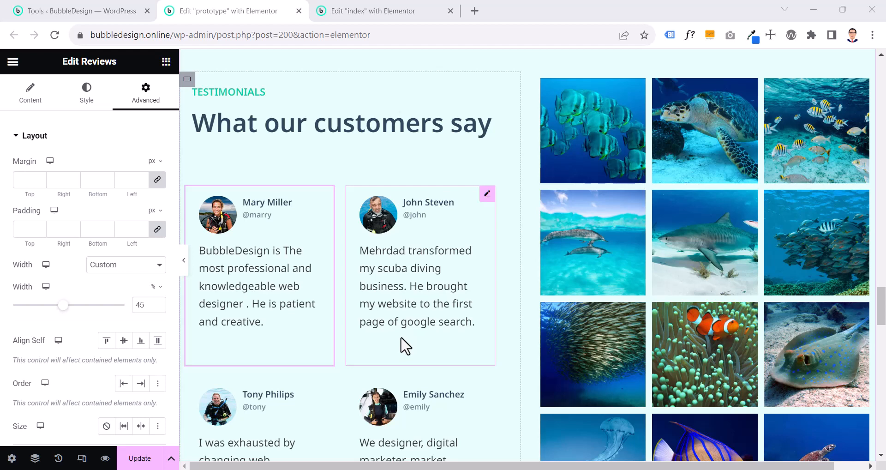
pyautogui.scroll(-1, 409, 308)
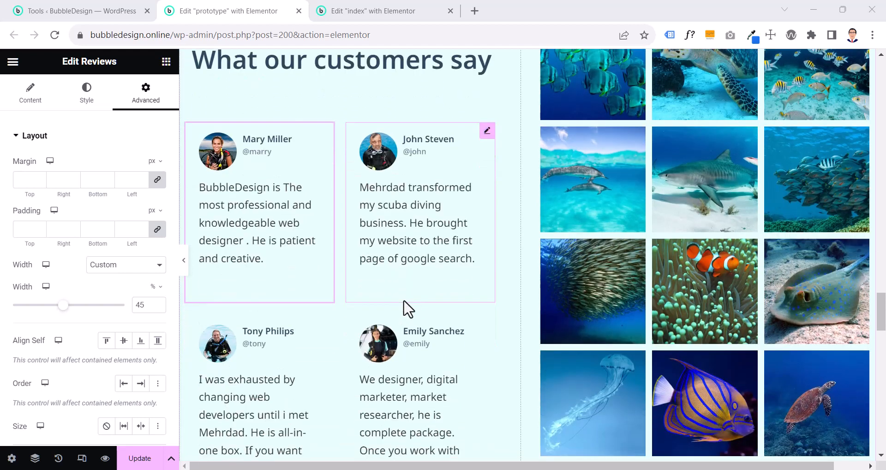
pyautogui.scroll(-3, 376, 312)
pyautogui.scroll(4, 372, 303)
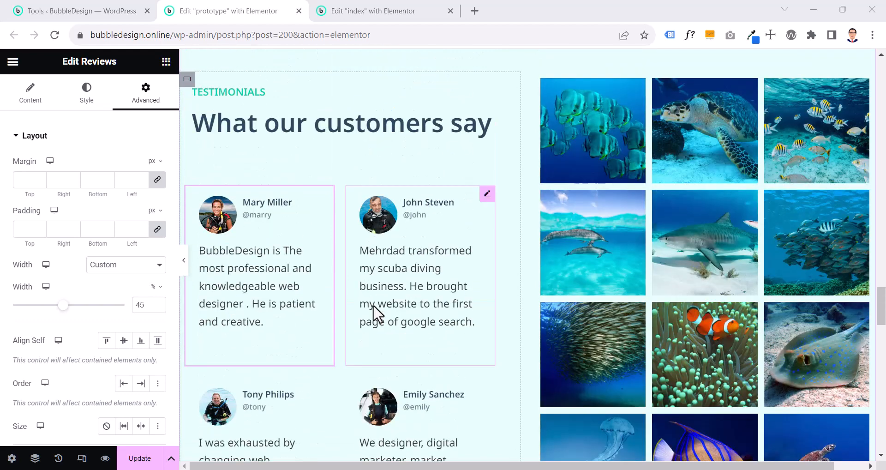
pyautogui.scroll(-2, 349, 301)
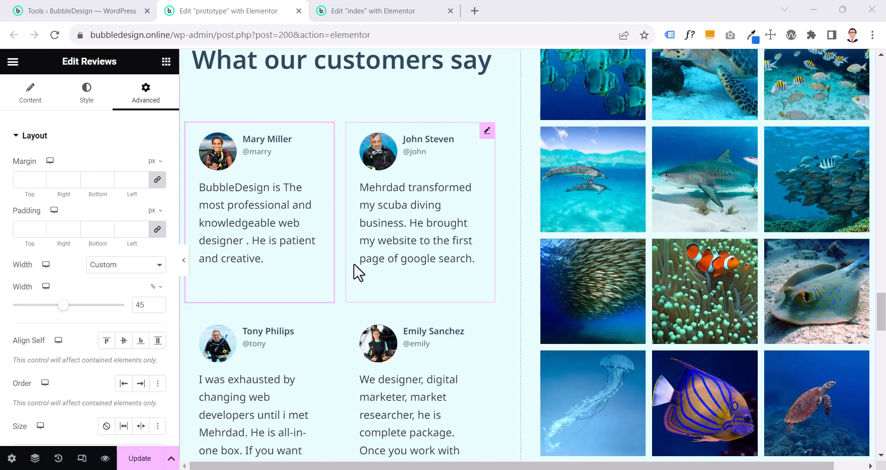
pyautogui.scroll(-3, 357, 272)
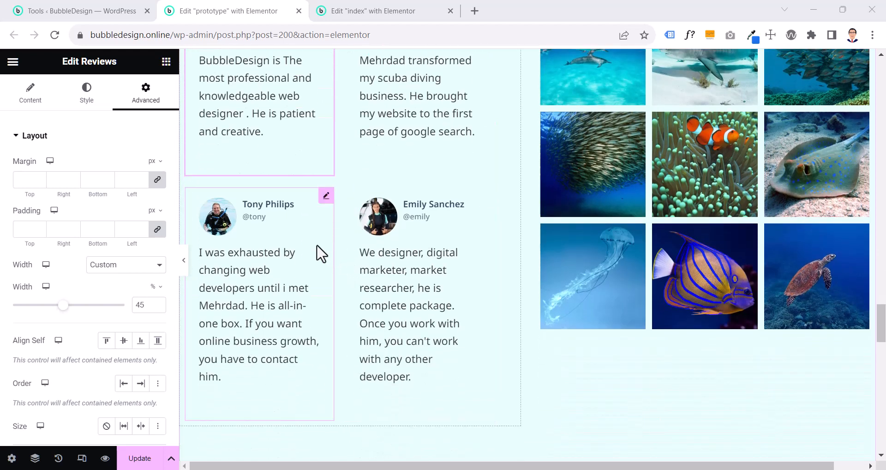
pyautogui.scroll(3, 320, 251)
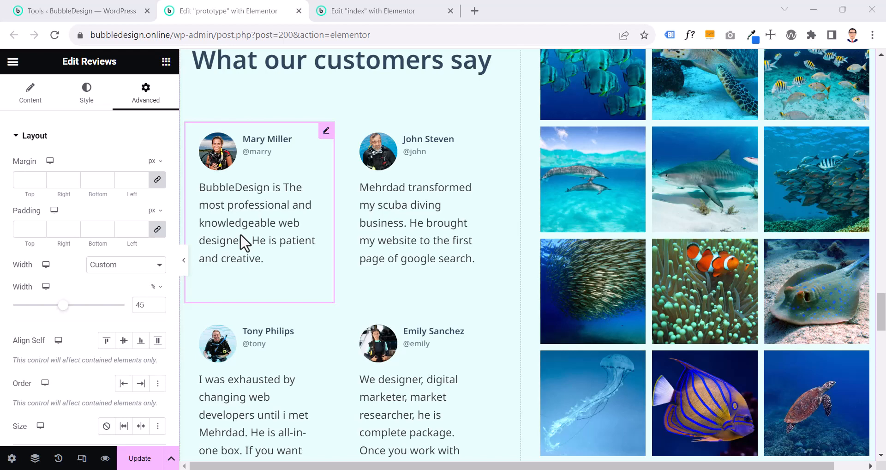
pyautogui.click(186, 262)
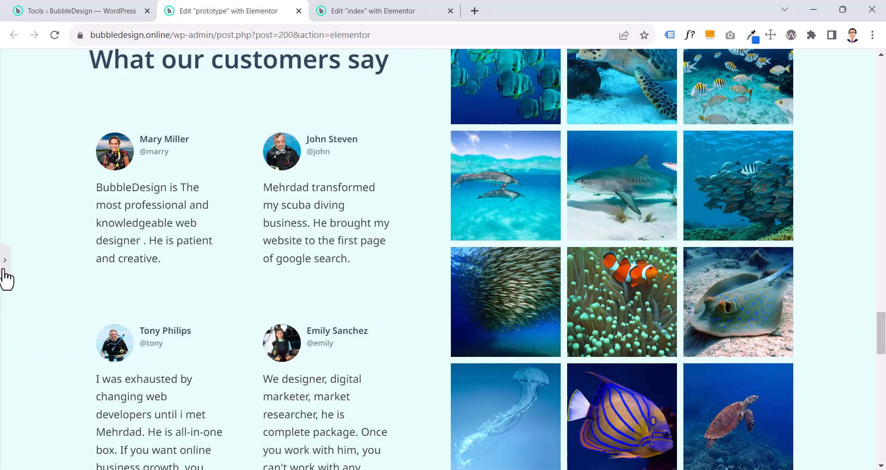
pyautogui.click(4, 270)
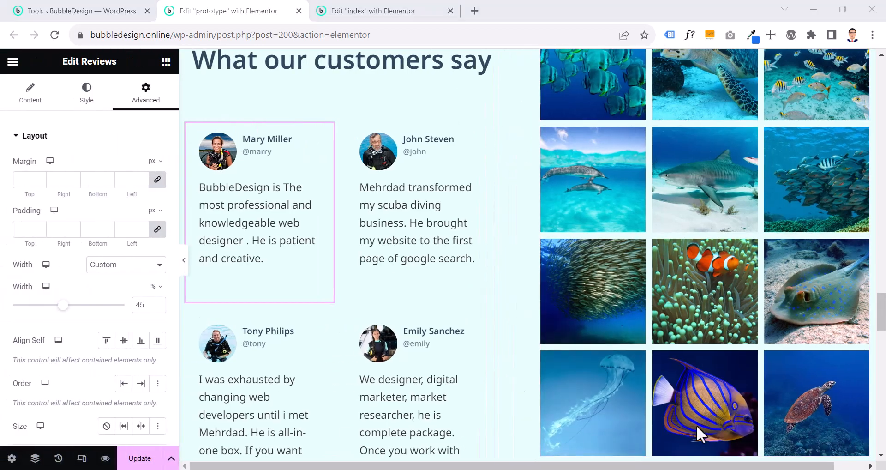
pyautogui.scroll(1, 696, 425)
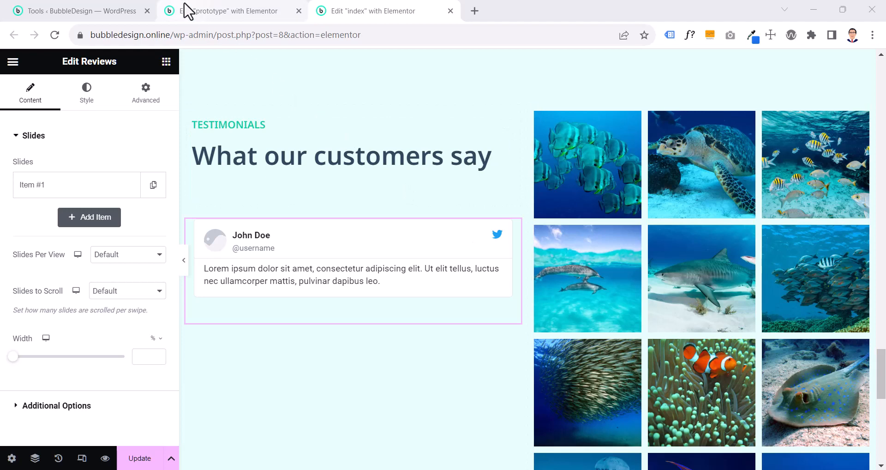
# Inspect the image, name, title and icon settings of the slide in the prototype's first Reviews widget
pyautogui.click(188, 10)
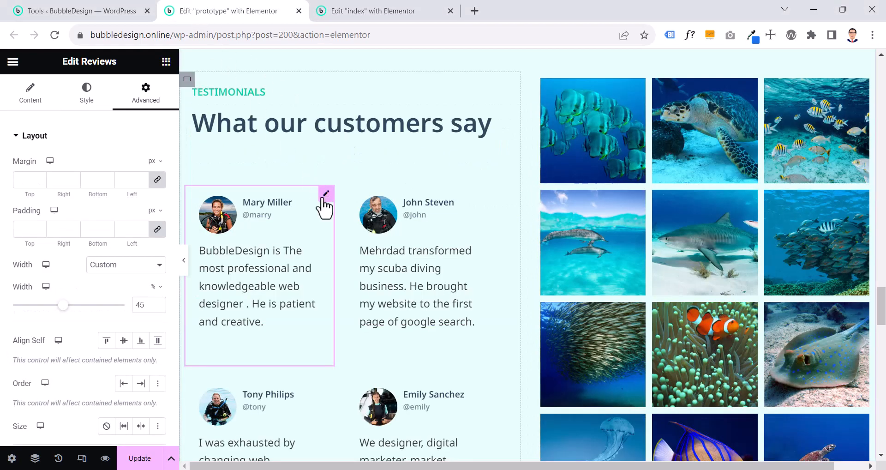
pyautogui.click(31, 102)
pyautogui.click(53, 186)
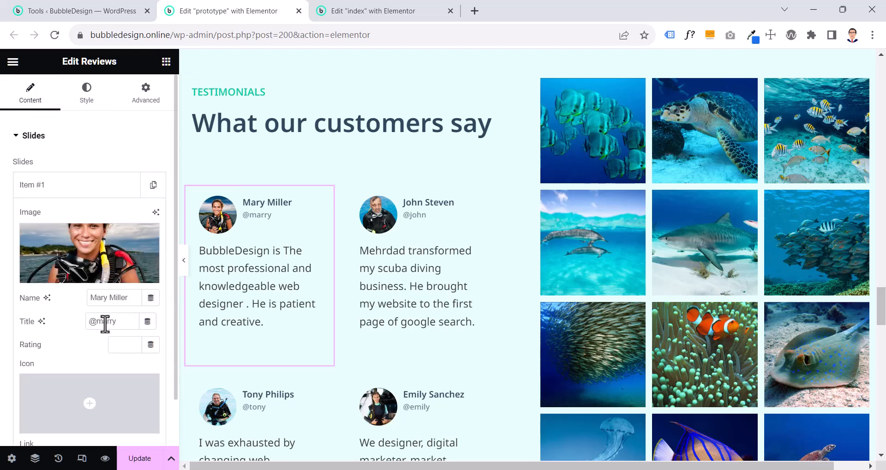
# Try the Twitter icon from the icon library on the prototype's first review, and remove it again
pyautogui.click(90, 395)
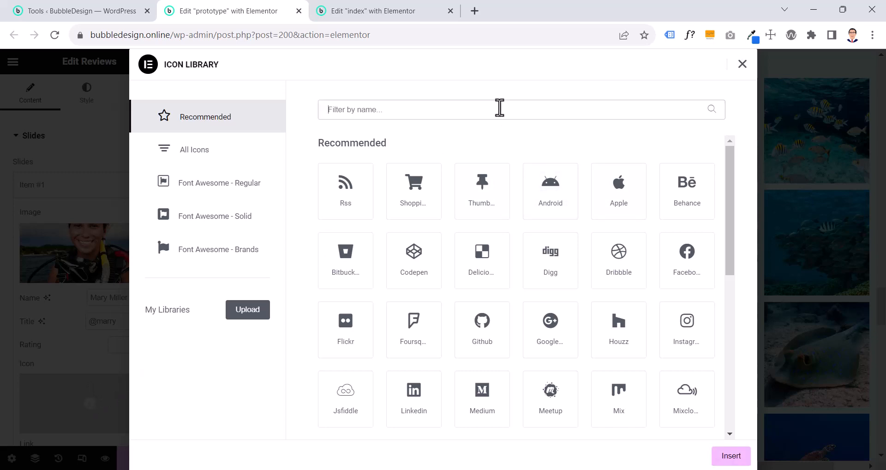
pyautogui.write('tw')
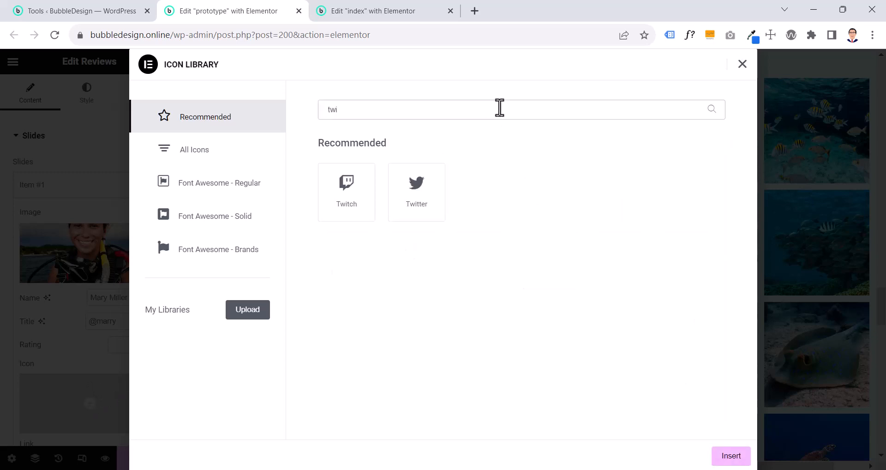
pyautogui.write('i')
pyautogui.click(427, 210)
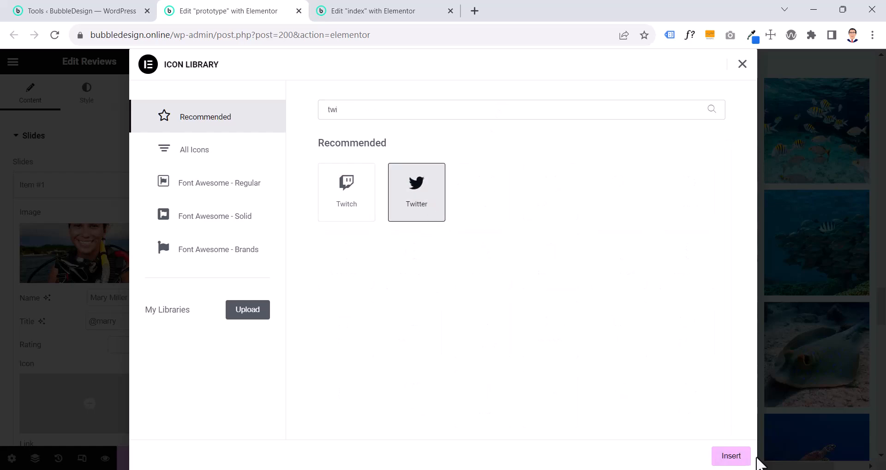
pyautogui.click(738, 457)
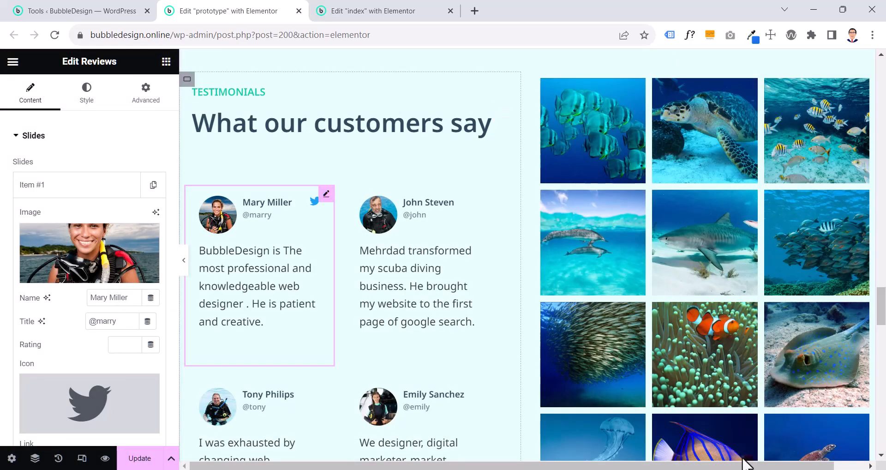
pyautogui.scroll(-2, 84, 381)
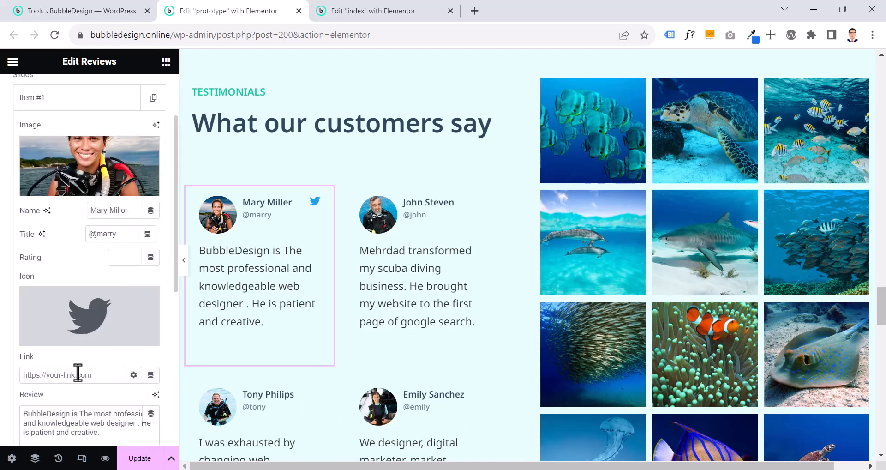
pyautogui.moveTo(134, 320)
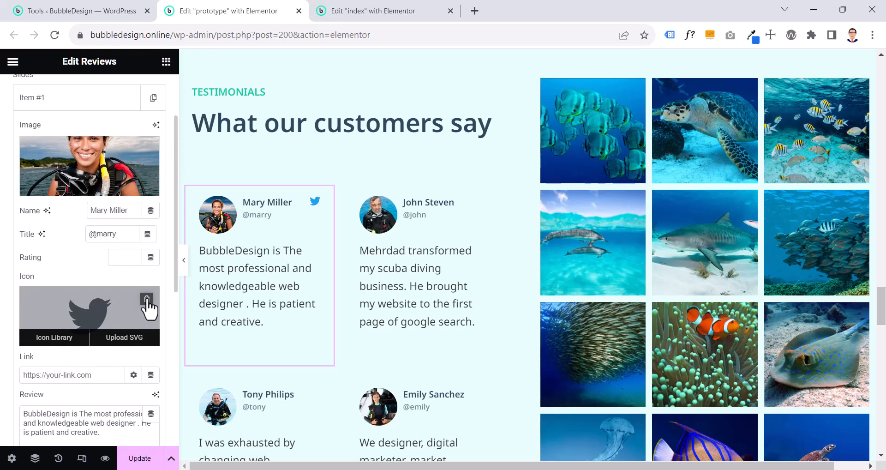
pyautogui.click(147, 298)
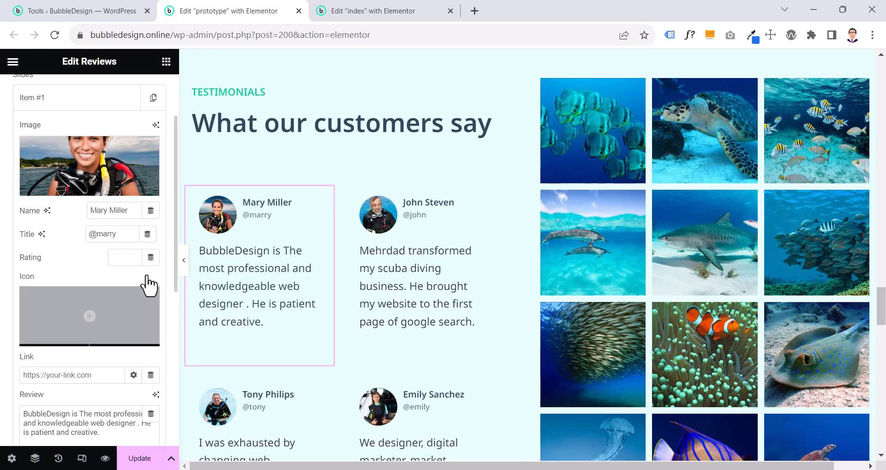
# Check the review text, slide settings and additional options of the prototype's first Reviews widget
pyautogui.scroll(-4, 116, 272)
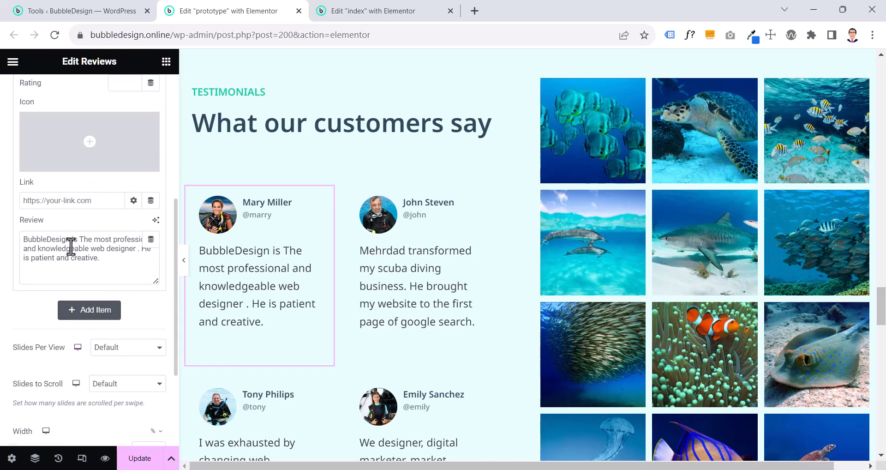
pyautogui.scroll(-2, 71, 249)
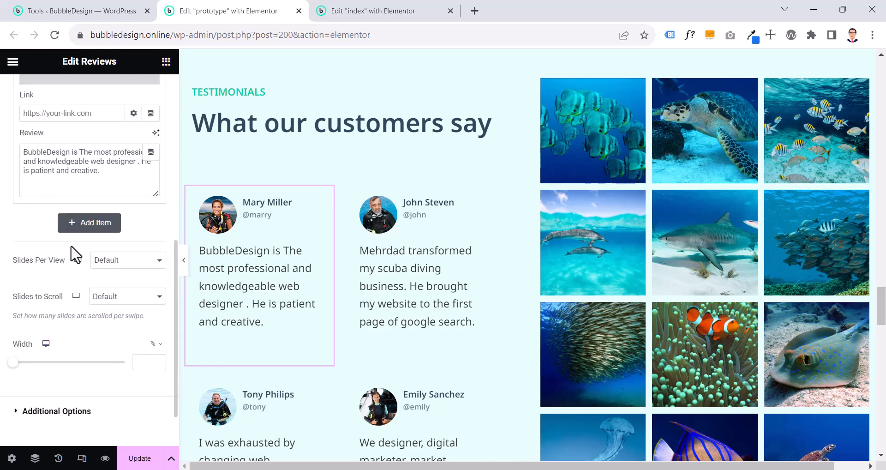
pyautogui.click(53, 411)
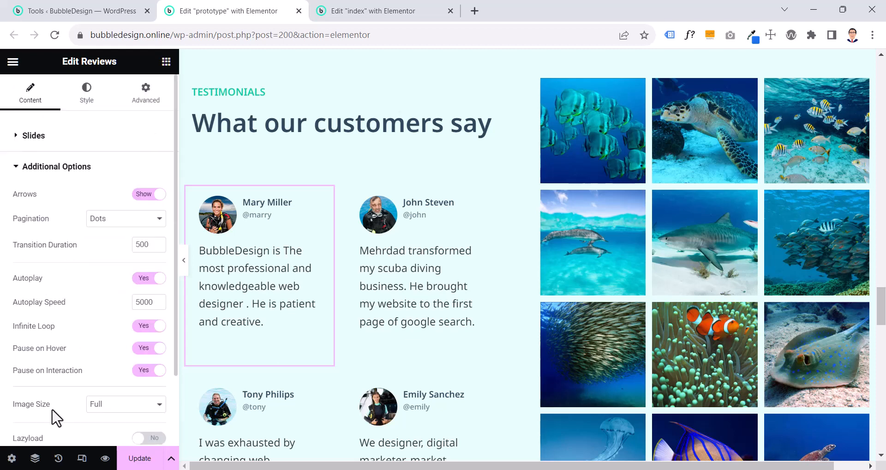
pyautogui.scroll(-2, 56, 416)
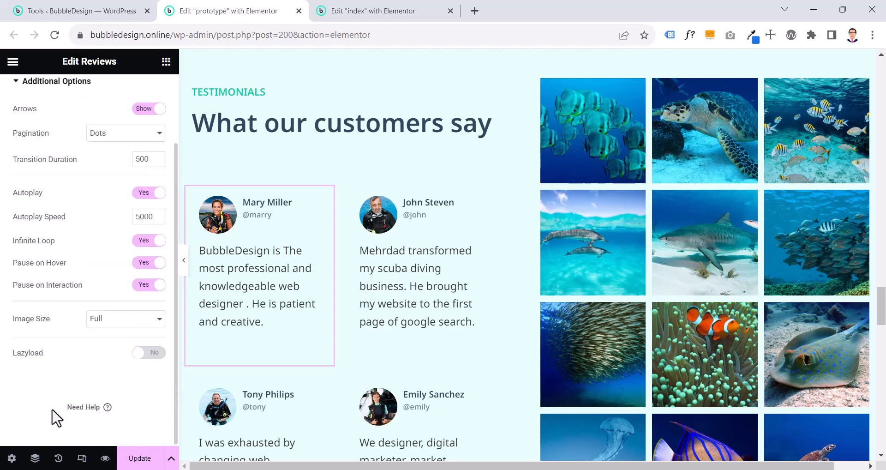
# Check the slide style settings of the prototype's first Reviews widget, including the hex value of the background color
pyautogui.scroll(2, 65, 277)
pyautogui.click(80, 108)
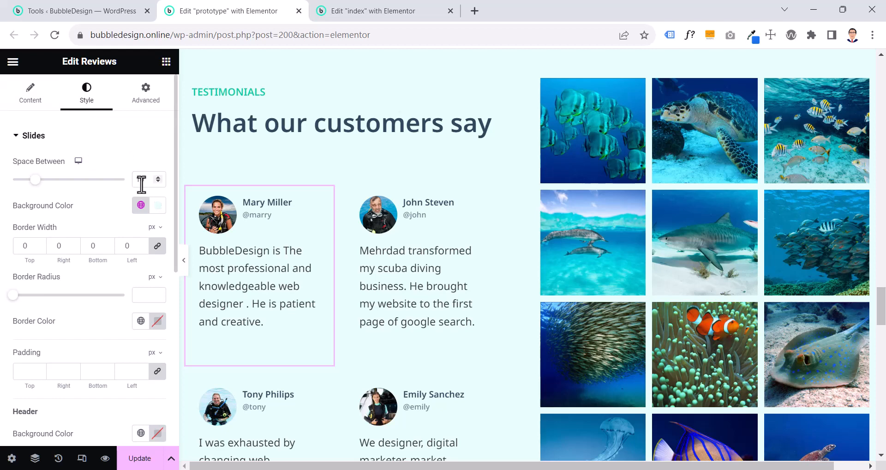
pyautogui.click(158, 208)
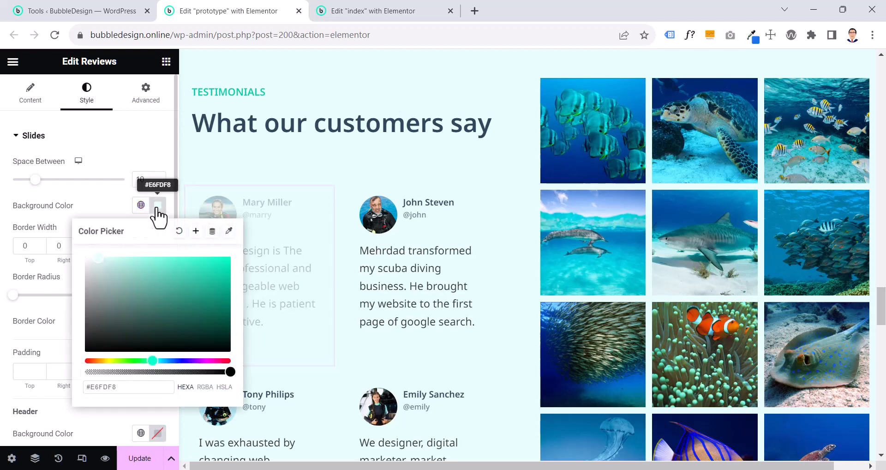
pyautogui.click(157, 209)
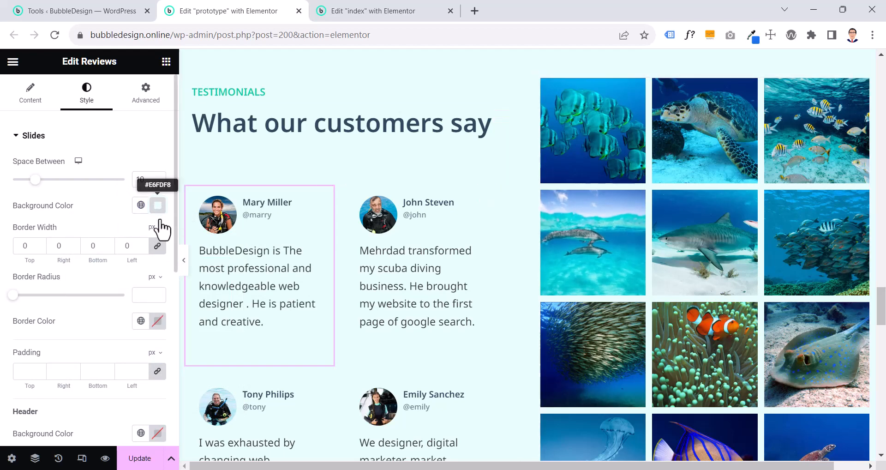
pyautogui.click(158, 207)
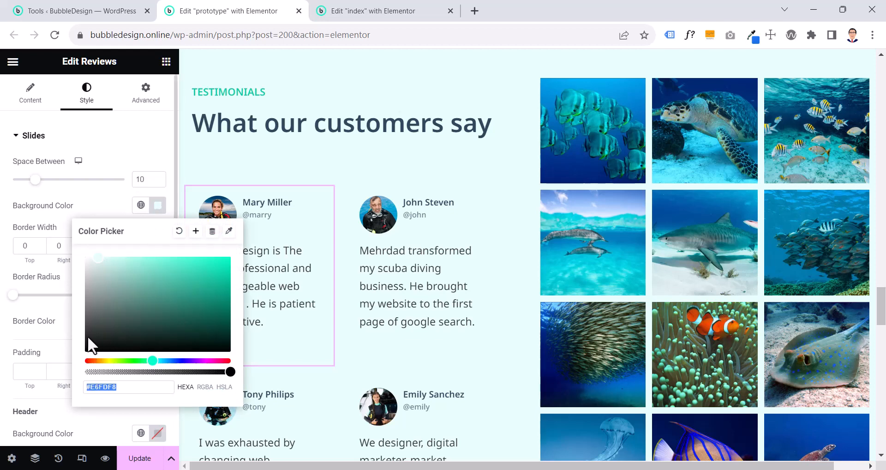
pyautogui.click(89, 196)
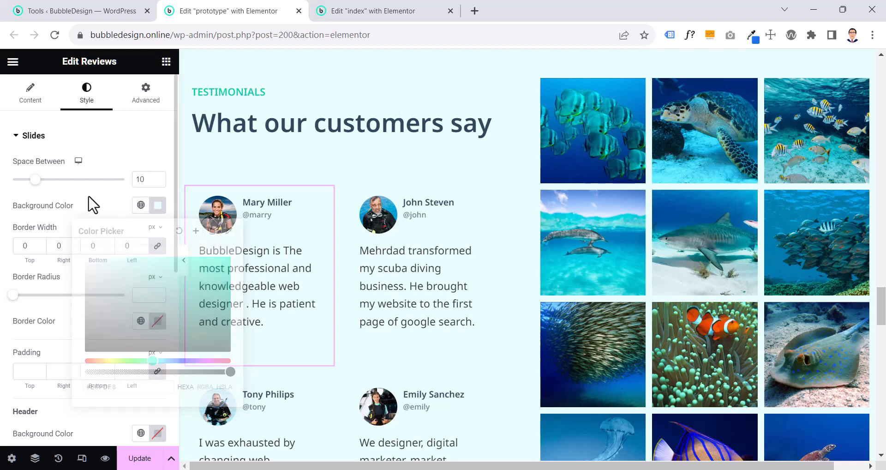
# Try a 4 px border width on the first review's slide, and set it back to 0
pyautogui.doubleClick(126, 247)
pyautogui.write('4')
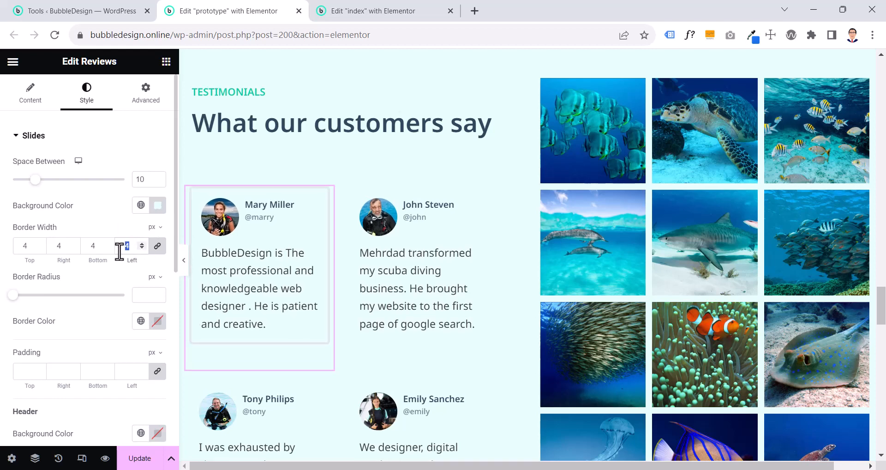
pyautogui.press('BackSpace')
pyautogui.write('0')
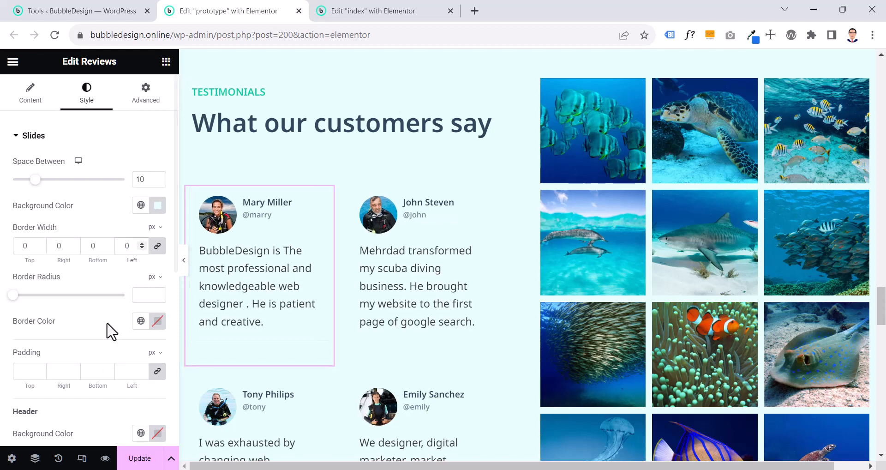
# Inspect the customer name's color and typography settings in the text styles of the first Reviews widget
pyautogui.scroll(-2, 111, 332)
pyautogui.scroll(-5, 111, 332)
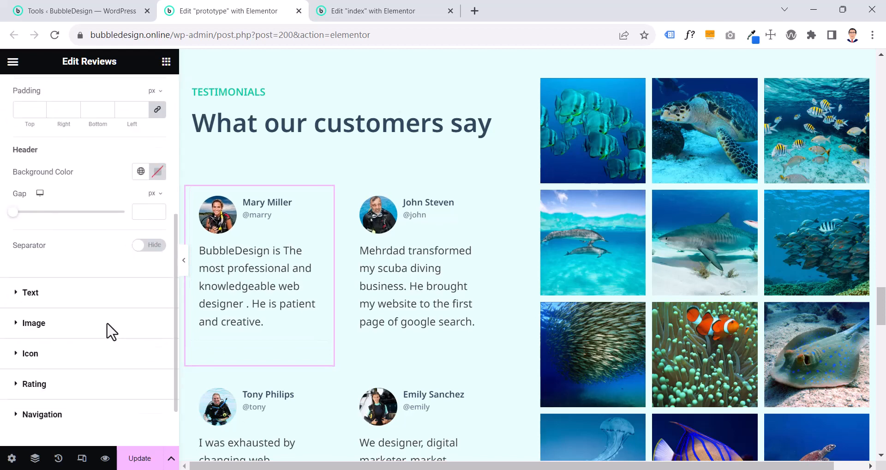
pyautogui.click(106, 233)
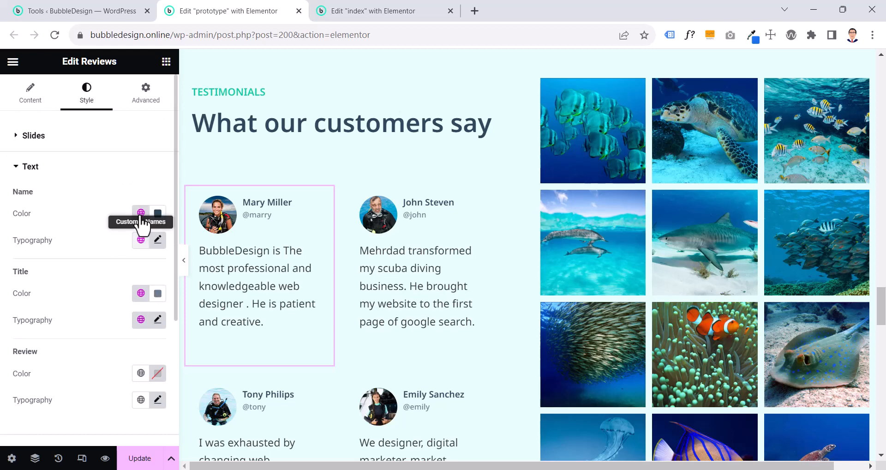
pyautogui.click(156, 241)
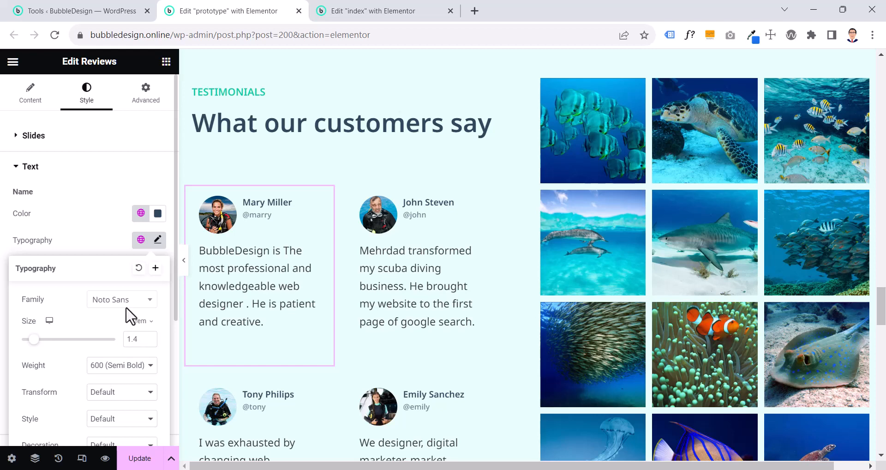
pyautogui.click(99, 229)
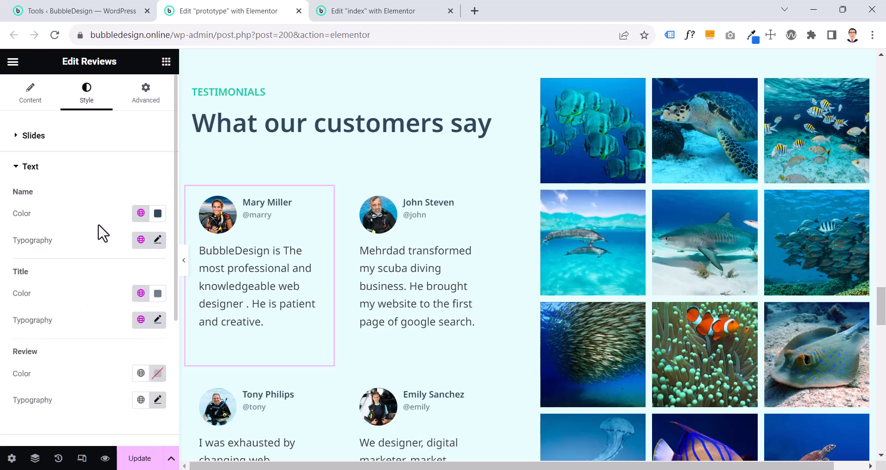
# Inspect the title's global color, color value and typography settings in the first Reviews widget's text styles
pyautogui.click(141, 294)
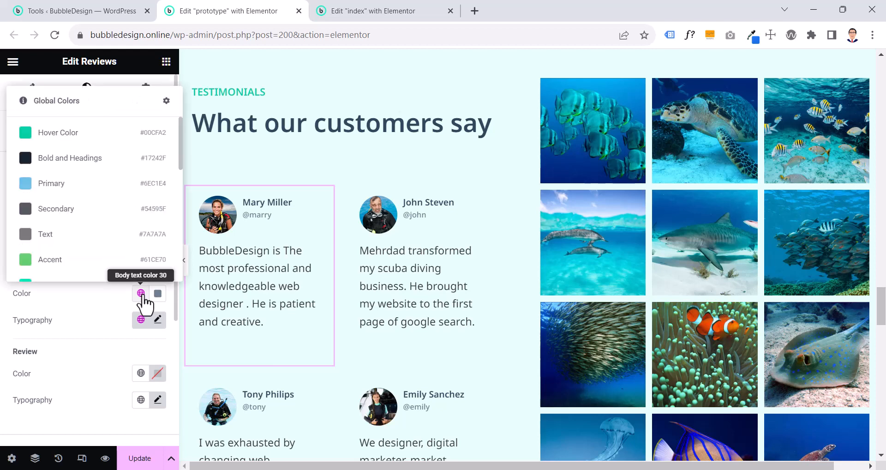
pyautogui.scroll(-5, 119, 241)
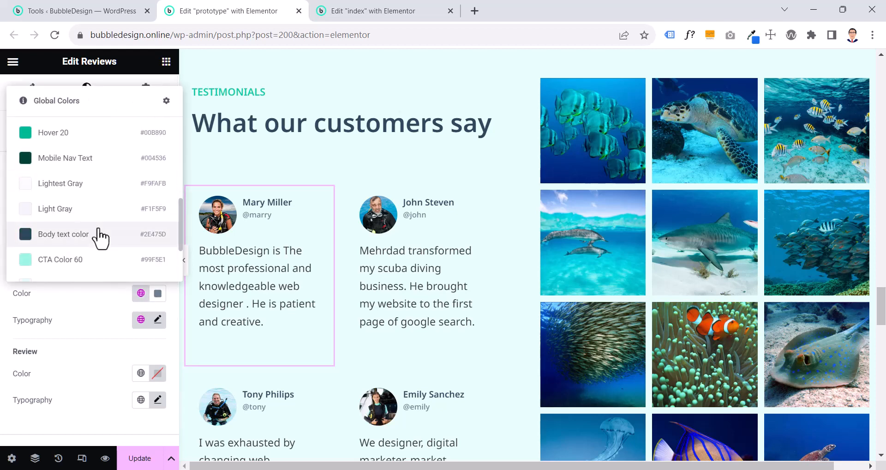
pyautogui.scroll(3, 100, 235)
pyautogui.scroll(2, 97, 236)
pyautogui.click(104, 318)
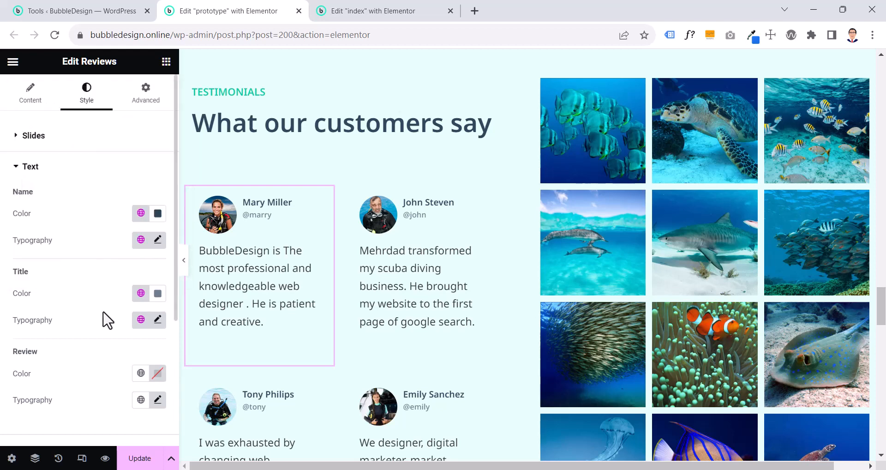
pyautogui.click(141, 294)
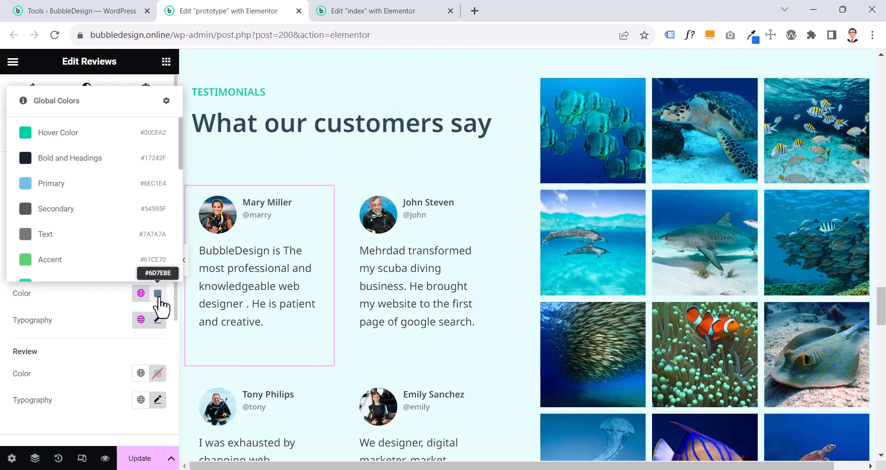
pyautogui.click(94, 327)
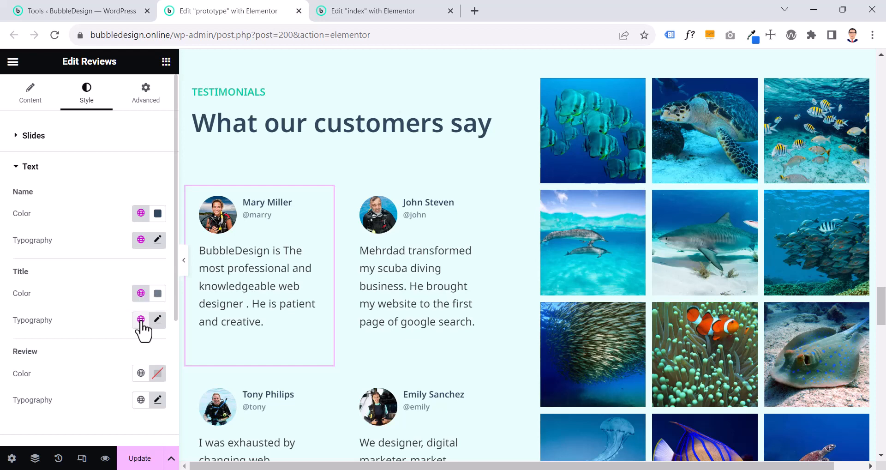
pyautogui.click(157, 319)
pyautogui.scroll(-2, 139, 346)
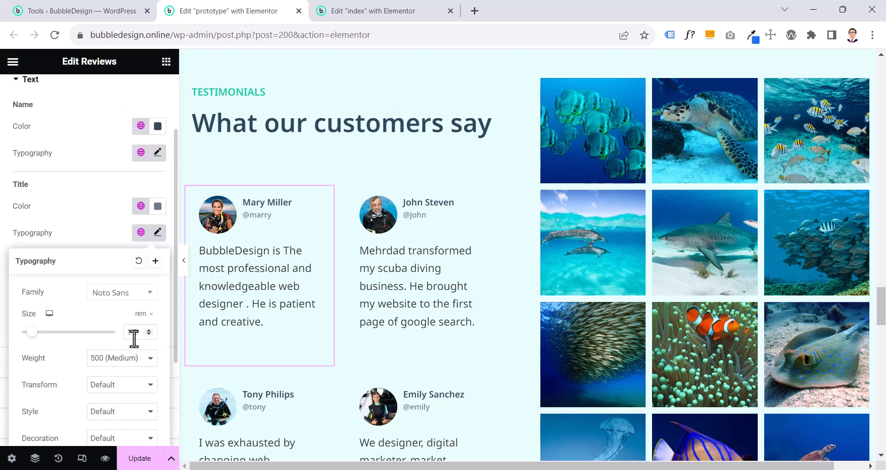
pyautogui.click(95, 234)
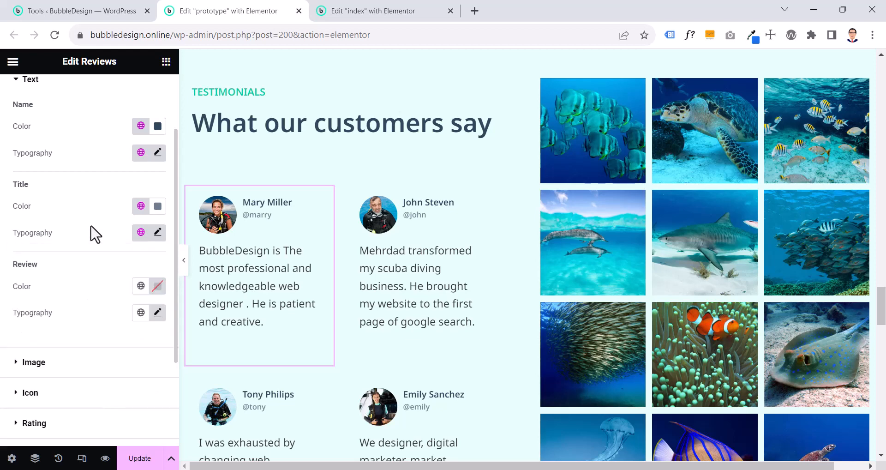
# Apply the Body Text global font to the review text of the first Reviews widget
pyautogui.click(141, 313)
pyautogui.scroll(-5, 130, 283)
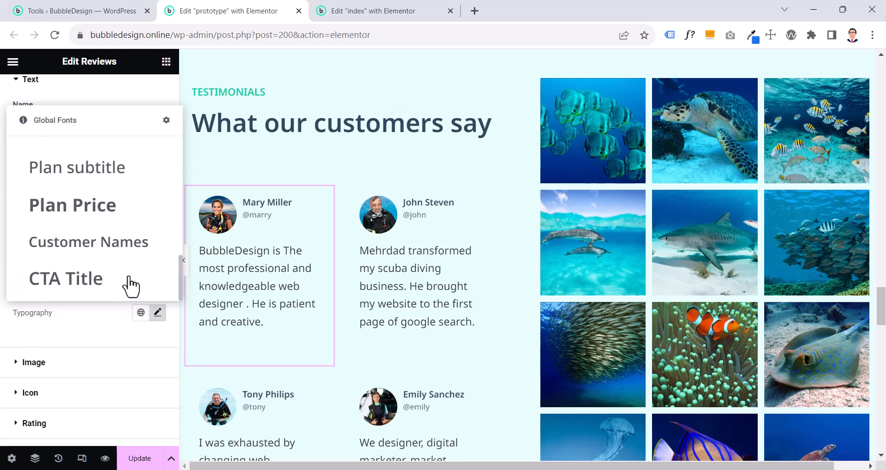
pyautogui.scroll(5, 131, 283)
pyautogui.scroll(-2, 129, 282)
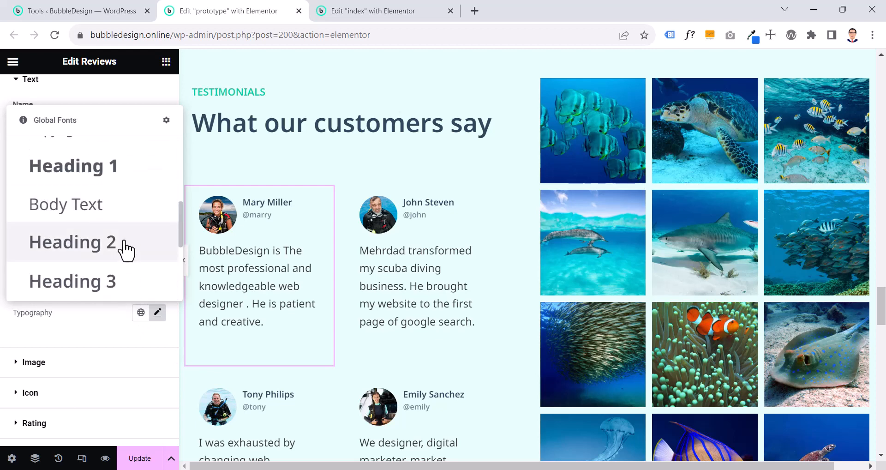
pyautogui.click(121, 214)
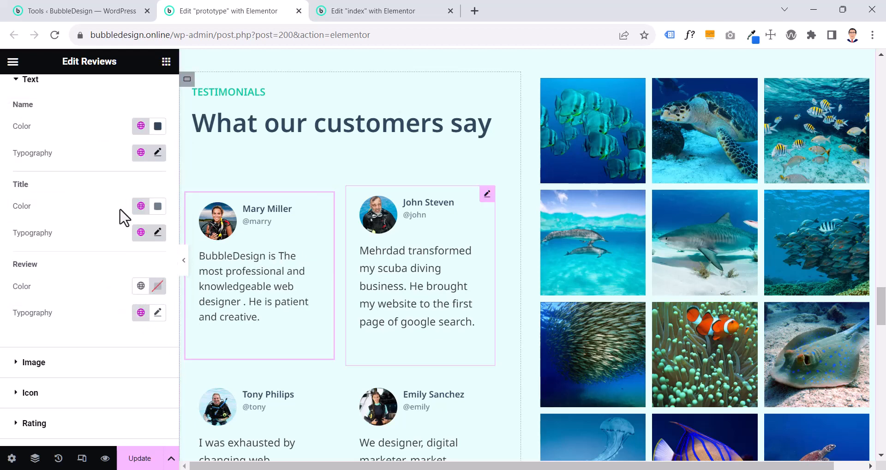
# Check the image size, gap and border radius settings of the first Reviews widget
pyautogui.scroll(-1, 710, 433)
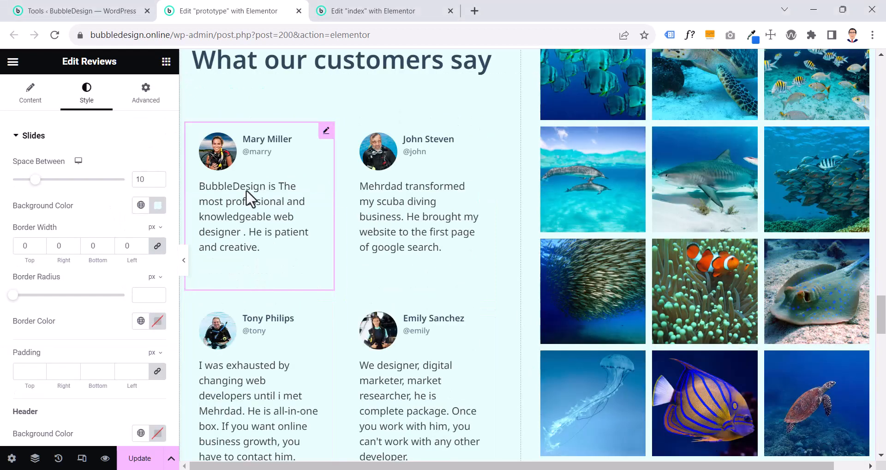
pyautogui.scroll(-7, 44, 330)
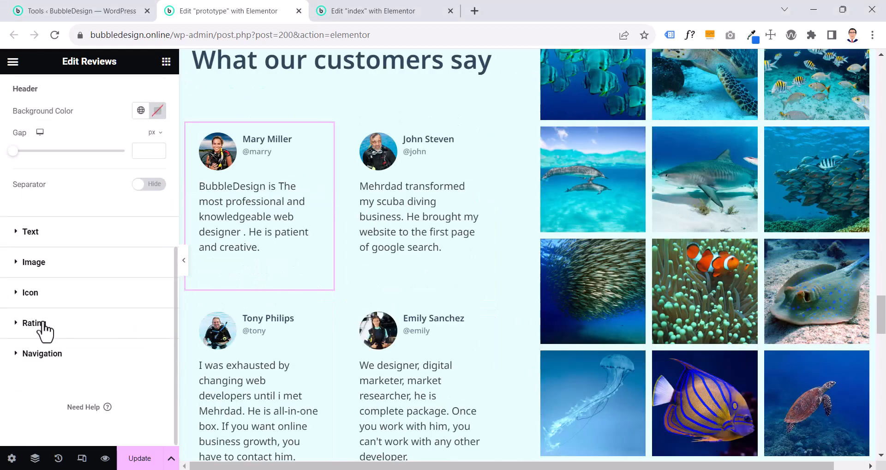
pyautogui.click(41, 294)
pyautogui.click(43, 206)
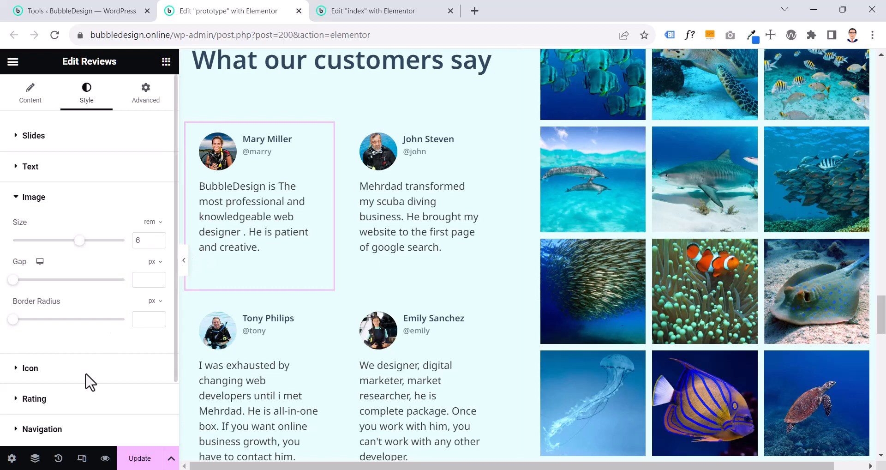
# Try a 100 px border radius on the first review's image in the prototype page, and clear the value
pyautogui.scroll(-2, 57, 418)
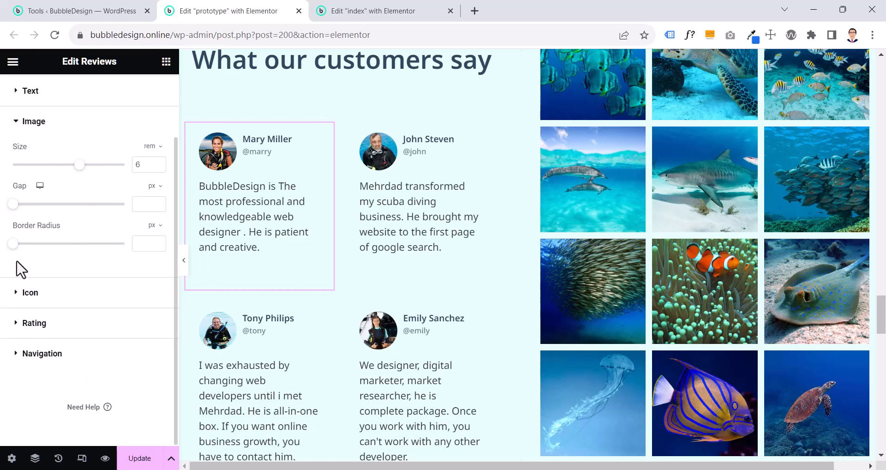
pyautogui.moveTo(13, 243); pyautogui.dragTo(145, 248)
pyautogui.doubleClick(145, 248)
pyautogui.write('100')
pyautogui.moveTo(126, 250); pyautogui.dragTo(57, 250)
pyautogui.click(106, 244)
pyautogui.click(72, 244)
pyautogui.click(155, 242)
pyautogui.click(155, 242)
pyautogui.moveTo(76, 245); pyautogui.dragTo(208, 251)
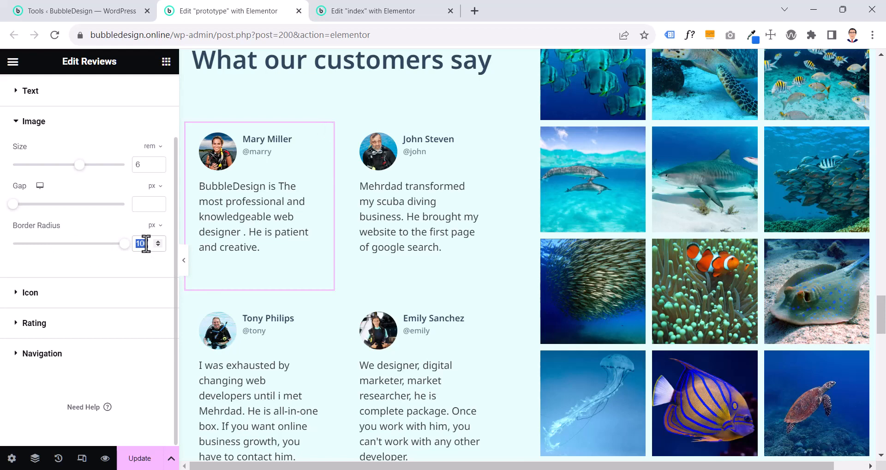
pyautogui.scroll(-1, 258, 201)
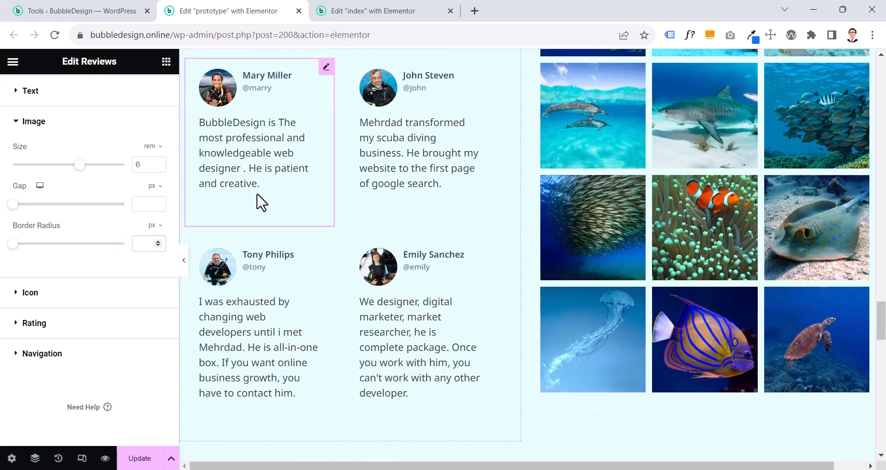
# Copy the prototype's first Reviews widget and paste its style onto the Reviews widget in the index page
pyautogui.scroll(2, 260, 200)
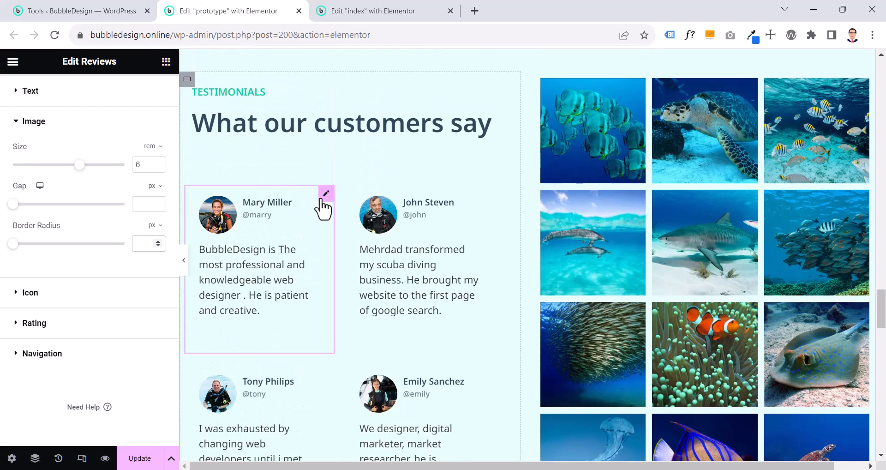
pyautogui.rightClick(284, 213)
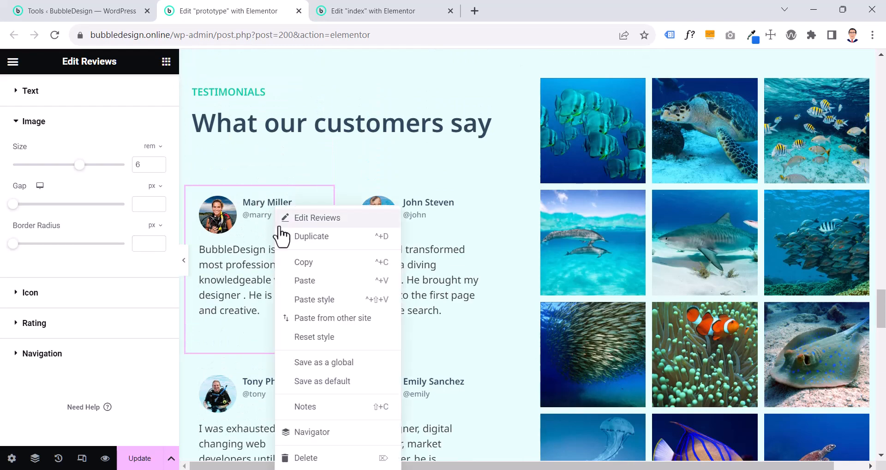
pyautogui.click(306, 261)
pyautogui.click(364, 11)
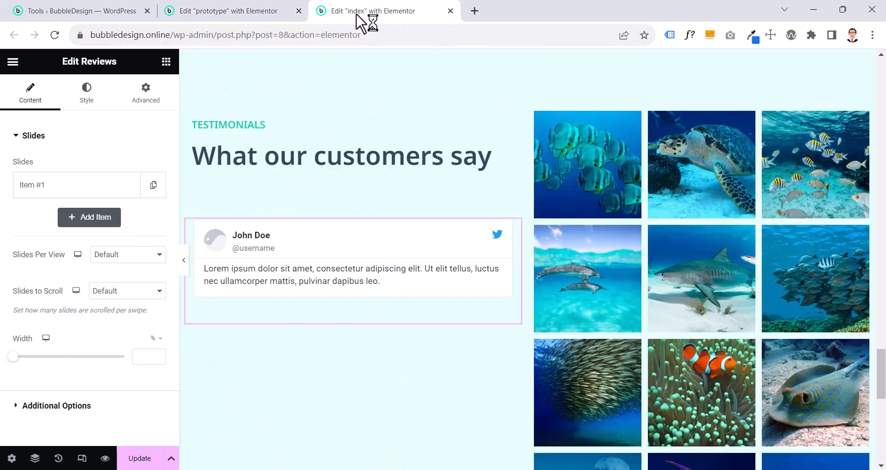
pyautogui.rightClick(342, 249)
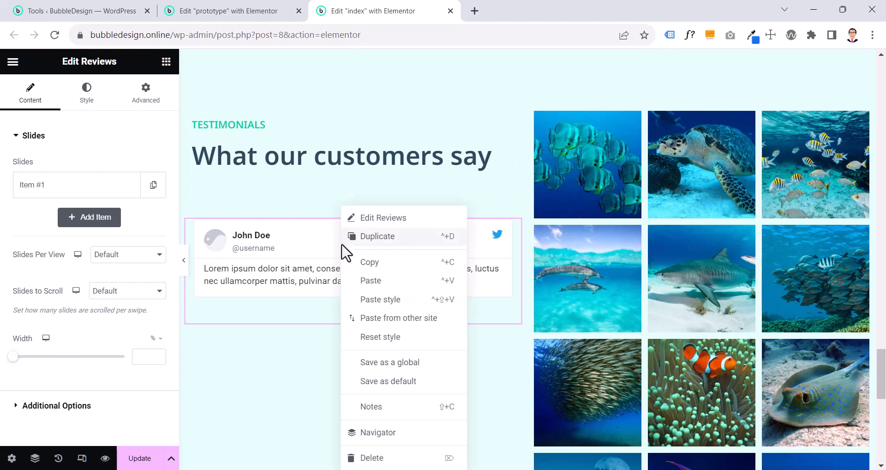
pyautogui.click(369, 301)
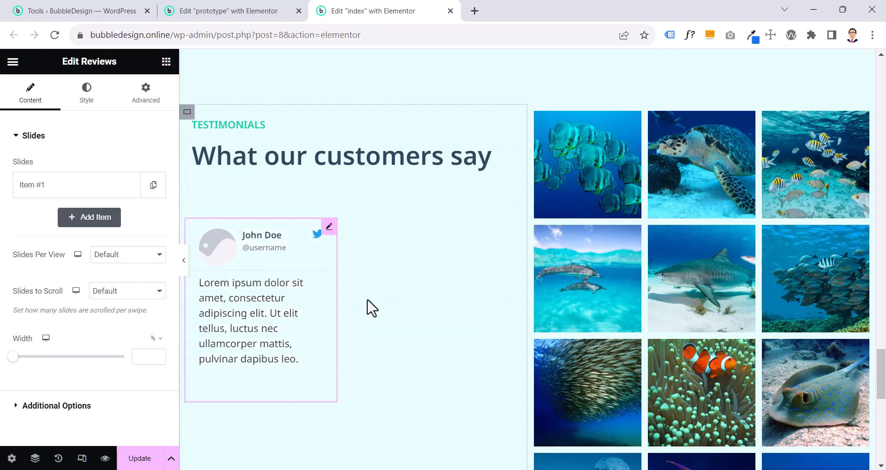
# Set the image of the review slide Item #1 to BubbleDesign-Testimonials.jpg from the media library
pyautogui.click(90, 190)
pyautogui.click(90, 190)
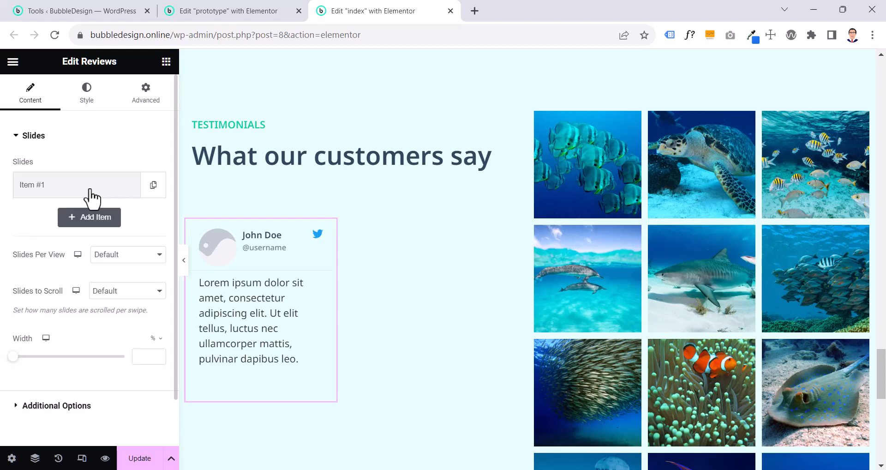
pyautogui.click(90, 190)
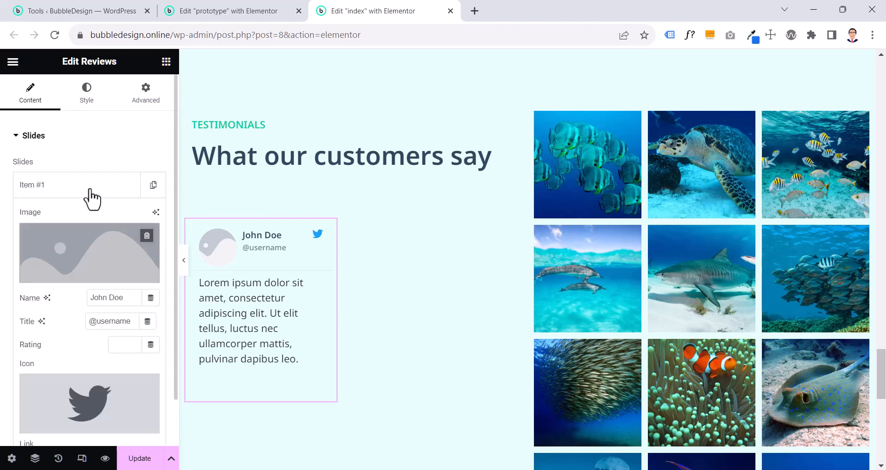
pyautogui.click(103, 258)
pyautogui.scroll(-8, 394, 158)
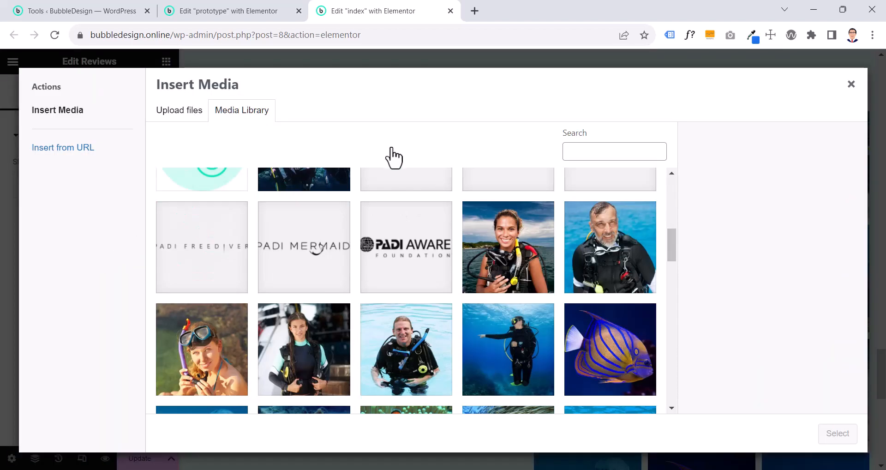
pyautogui.click(505, 248)
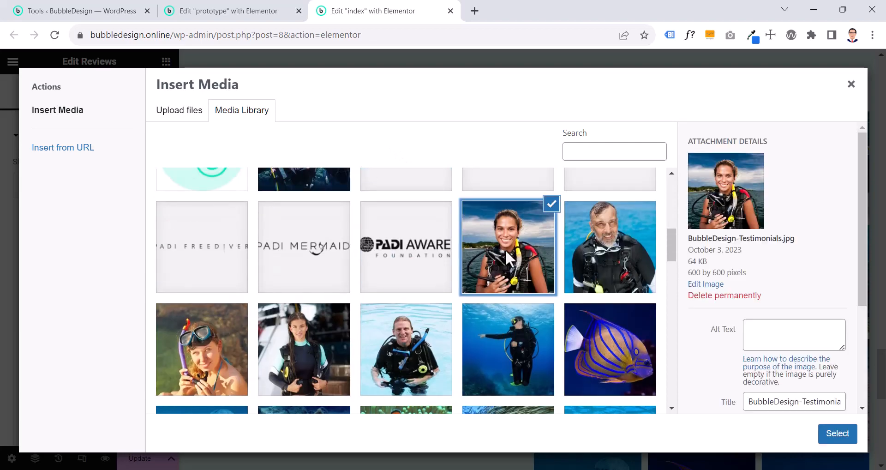
pyautogui.click(839, 436)
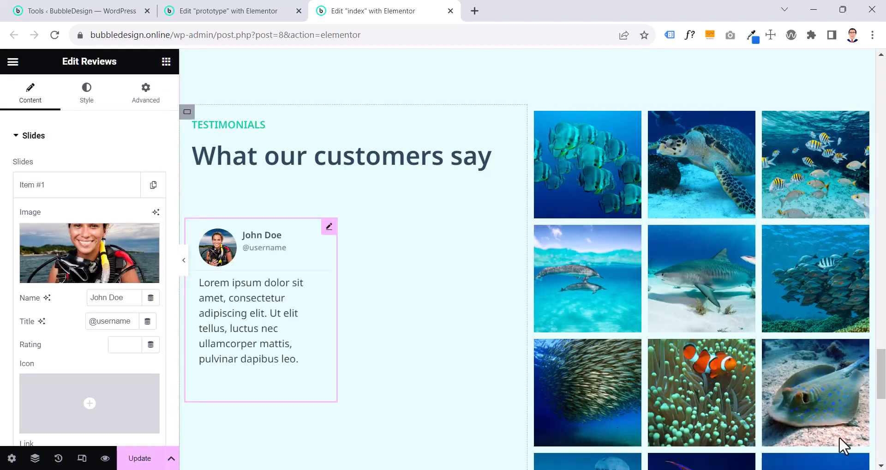
pyautogui.click(109, 139)
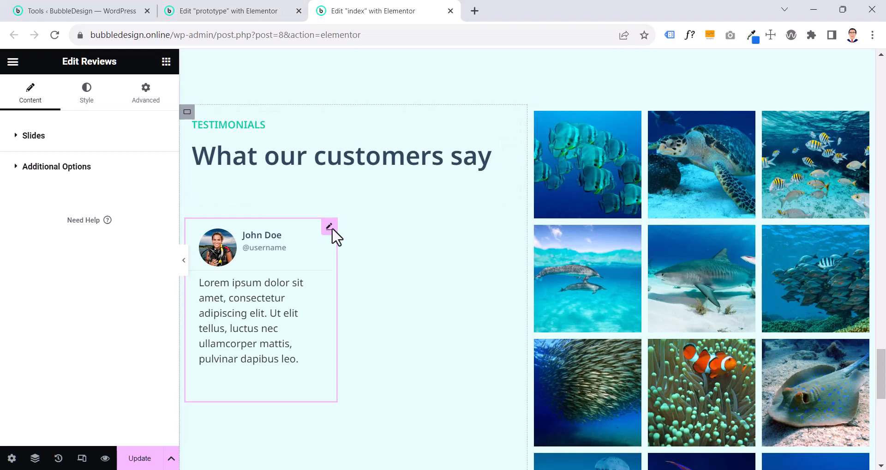
# Return the Reviews widget to its default width and duplicate the widget
pyautogui.click(711, 431)
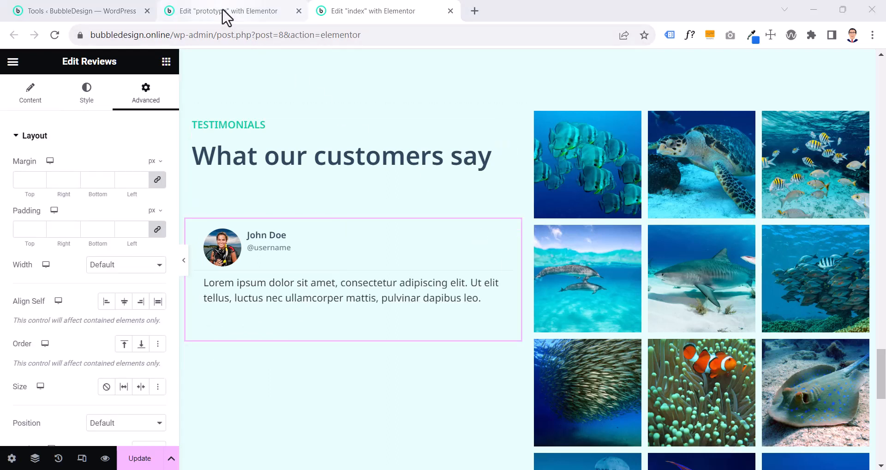
pyautogui.rightClick(313, 274)
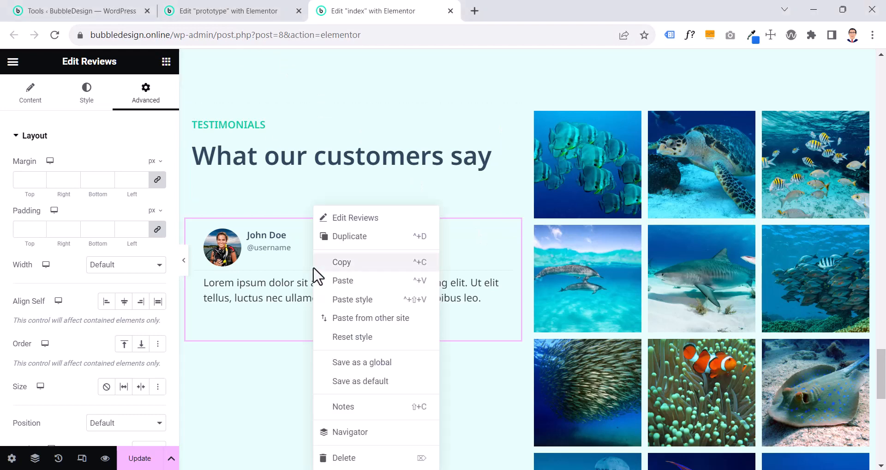
pyautogui.click(338, 236)
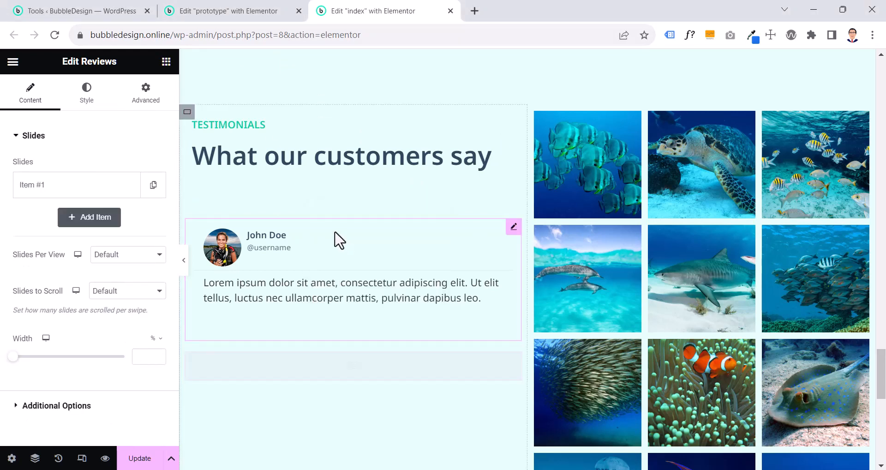
# Try arranging the index page's testimonials container in the row direction, and undo the direction change
pyautogui.click(230, 19)
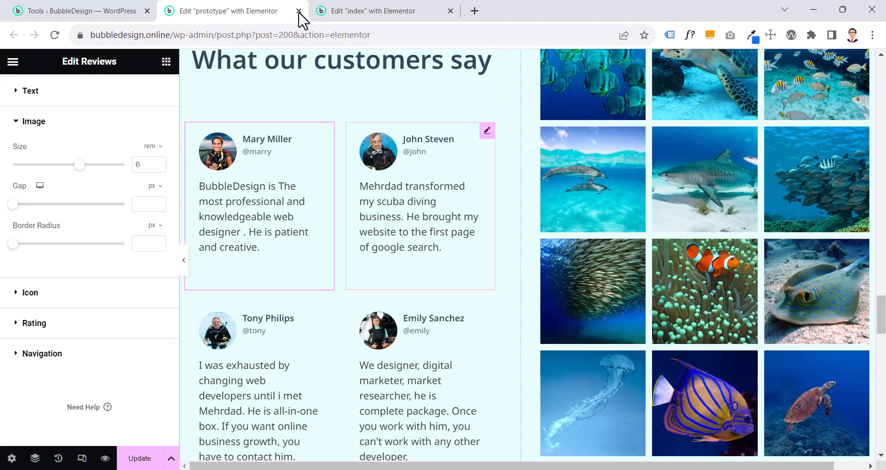
pyautogui.click(375, 14)
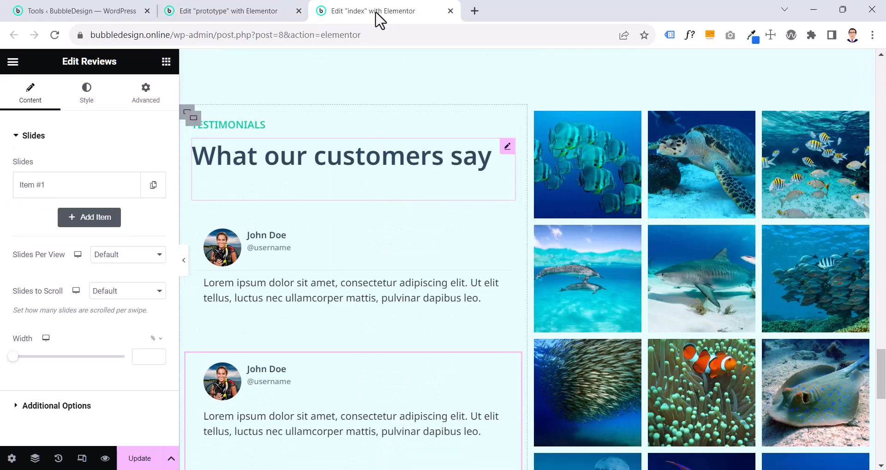
pyautogui.click(186, 112)
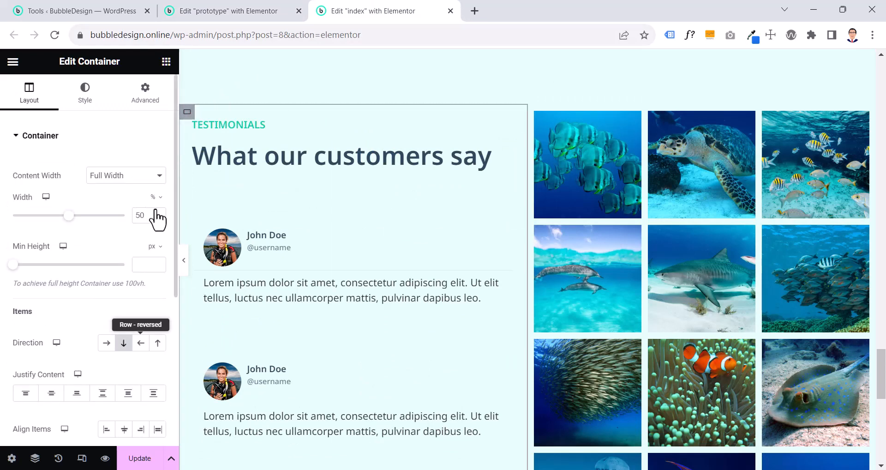
pyautogui.click(107, 346)
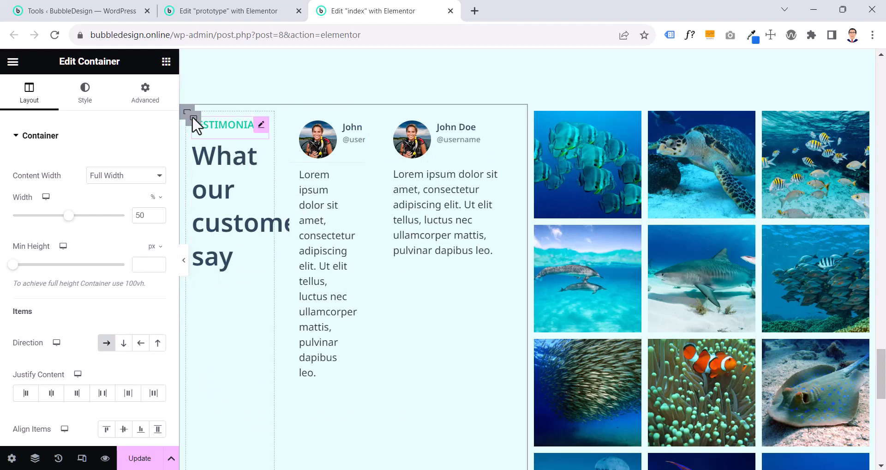
pyautogui.hotkey('ctrl', 'z')
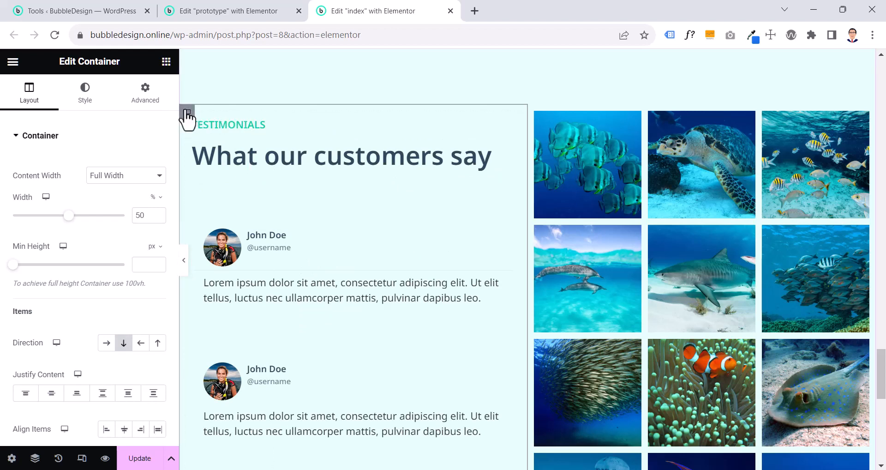
pyautogui.click(103, 344)
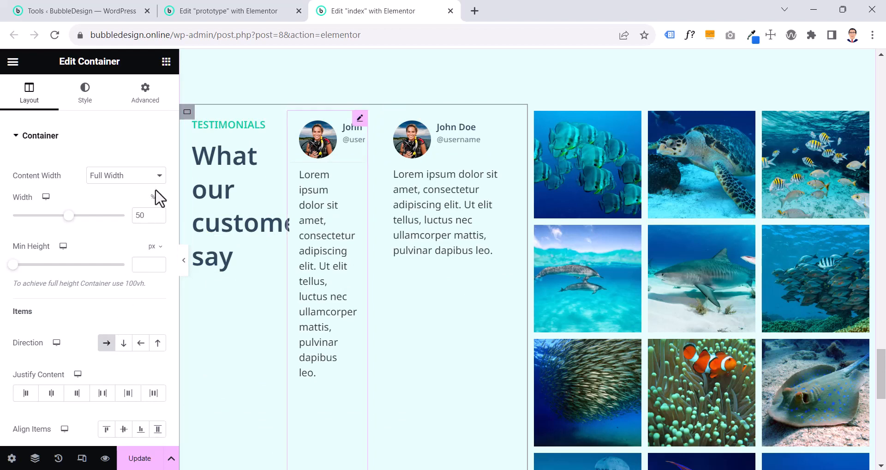
pyautogui.hotkey('ctrl', 'z')
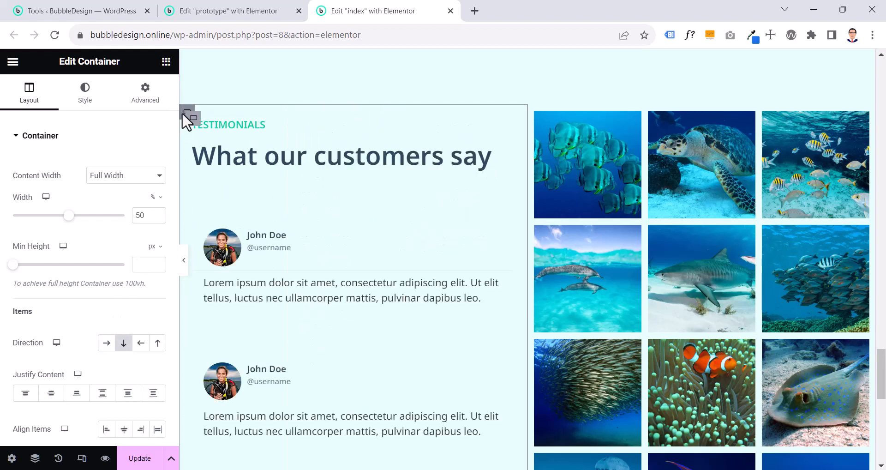
# Examine the content, style and advanced layout settings of the first Reviews widget in the prototype page
pyautogui.click(240, 13)
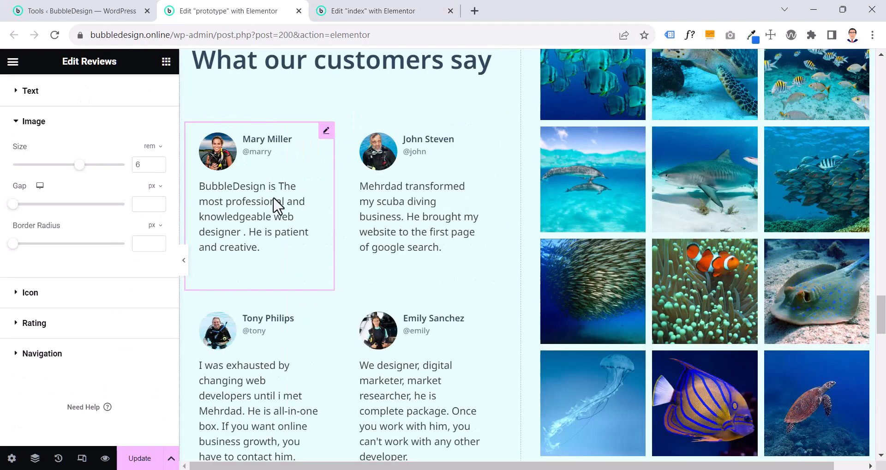
pyautogui.click(392, 220)
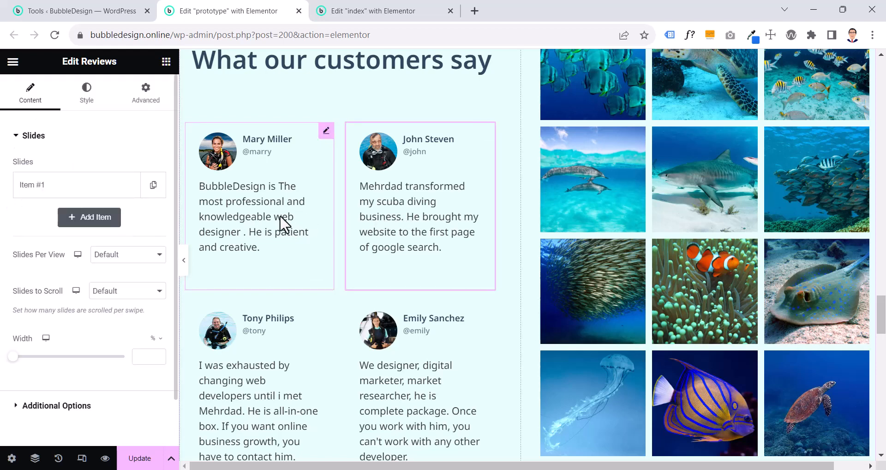
pyautogui.click(280, 215)
pyautogui.click(376, 222)
pyautogui.click(267, 215)
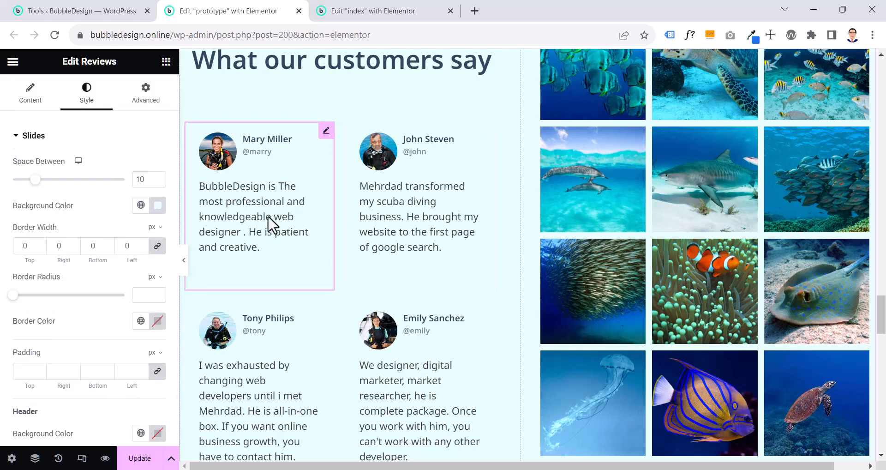
pyautogui.click(42, 98)
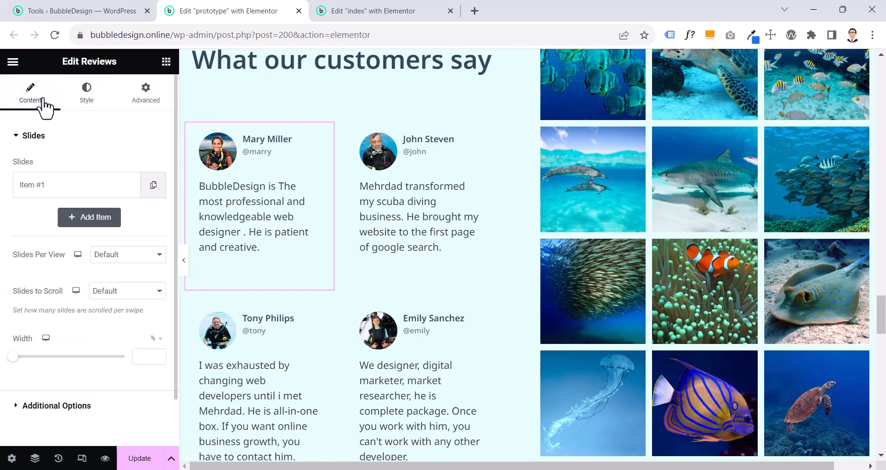
pyautogui.scroll(-1, 44, 109)
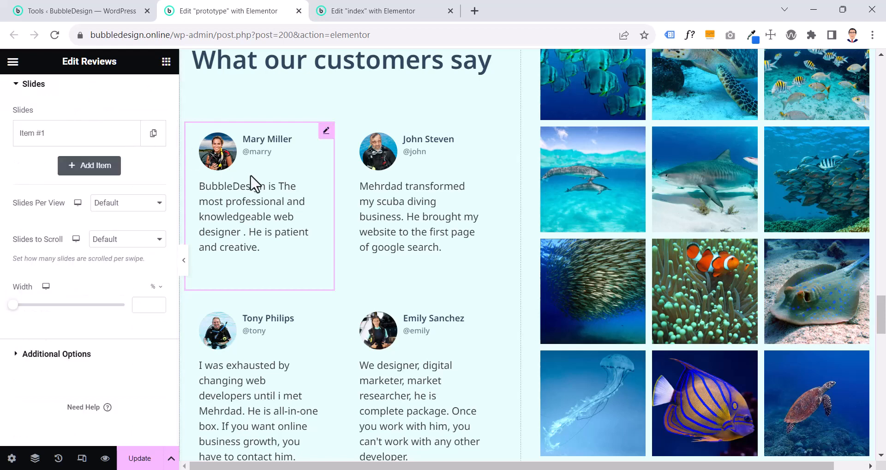
pyautogui.scroll(4, 277, 193)
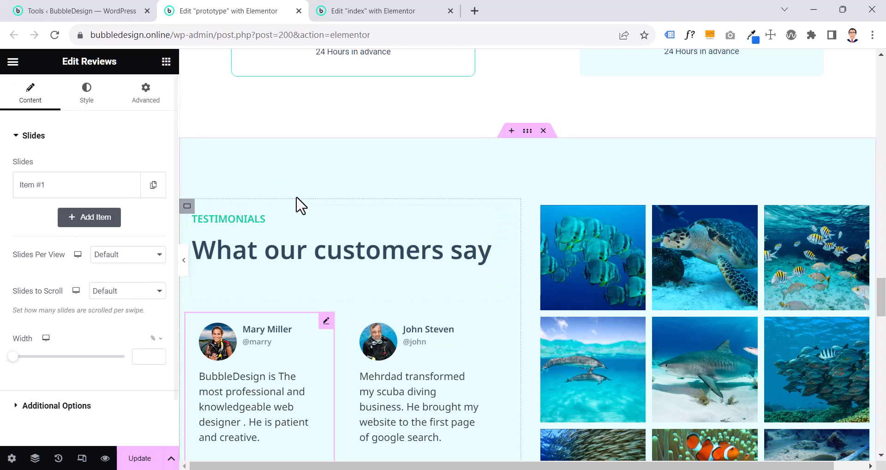
pyautogui.scroll(-4, 300, 205)
pyautogui.click(163, 104)
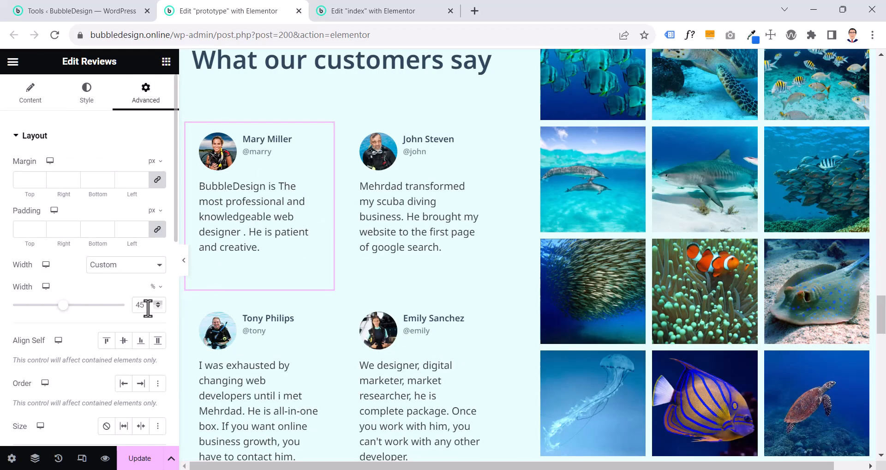
# Set the first Reviews widget in the index page to a custom width of 45%
pyautogui.click(361, 12)
pyautogui.click(284, 279)
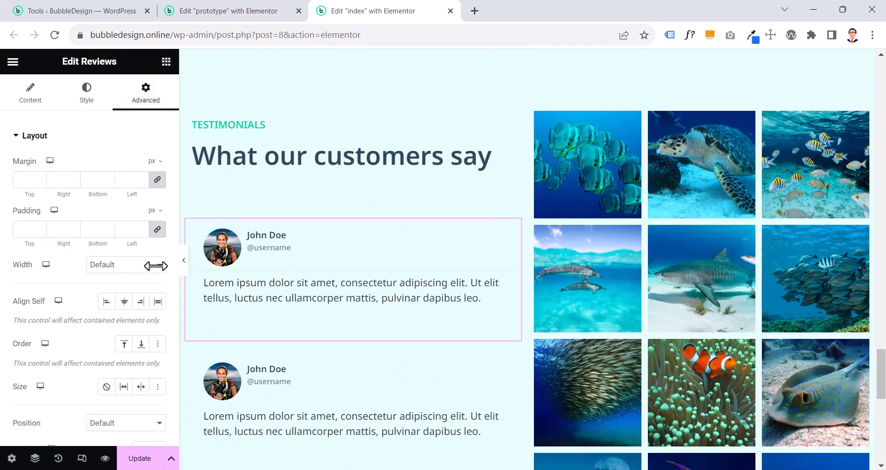
pyautogui.click(156, 269)
pyautogui.click(137, 306)
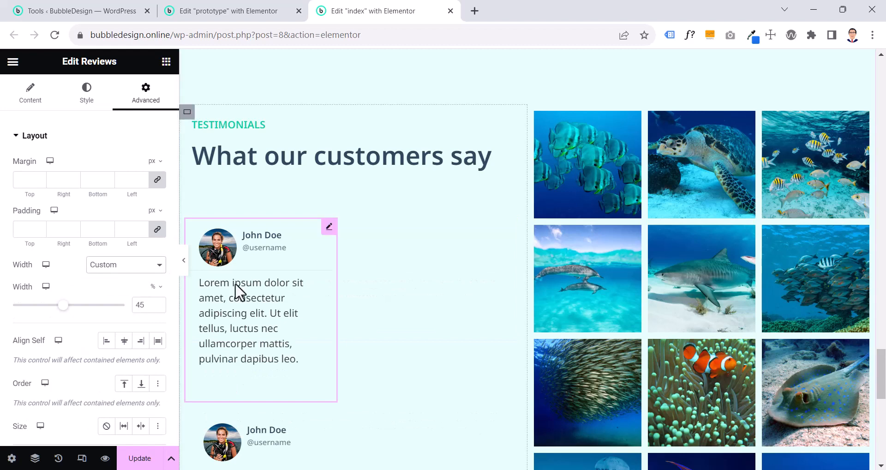
# Give the duplicated Reviews widget a custom width matching the first one
pyautogui.scroll(-3, 238, 291)
pyautogui.click(286, 316)
pyautogui.click(156, 88)
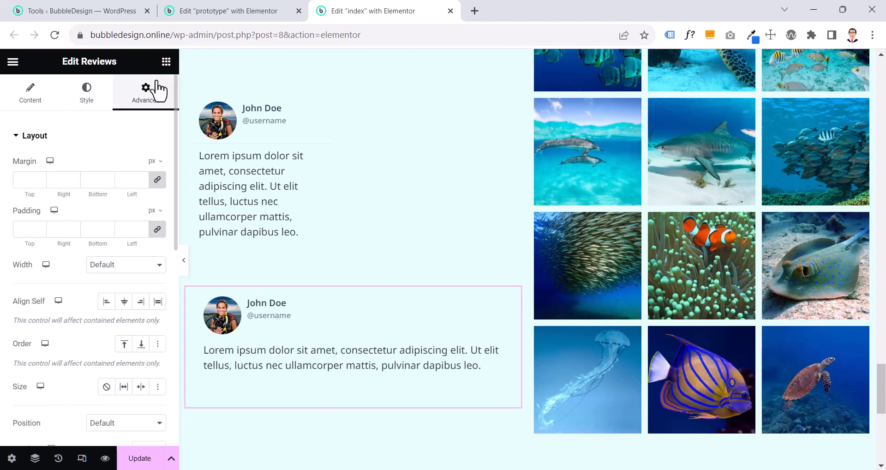
pyautogui.click(137, 306)
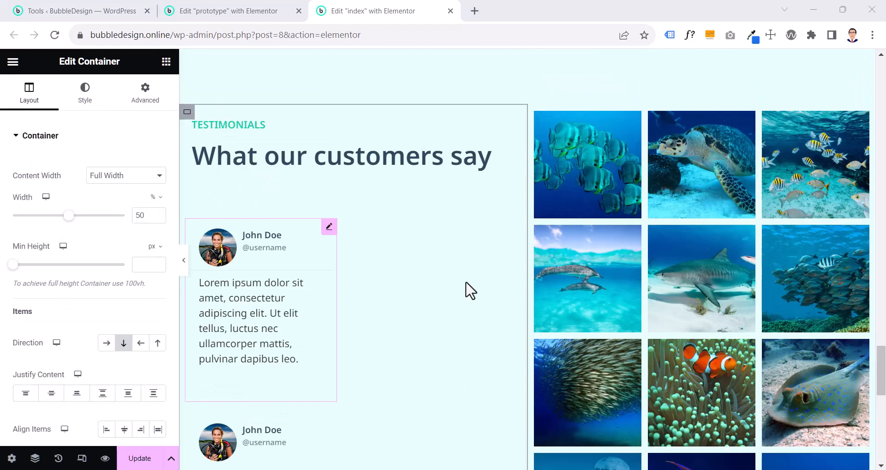
pyautogui.click(185, 113)
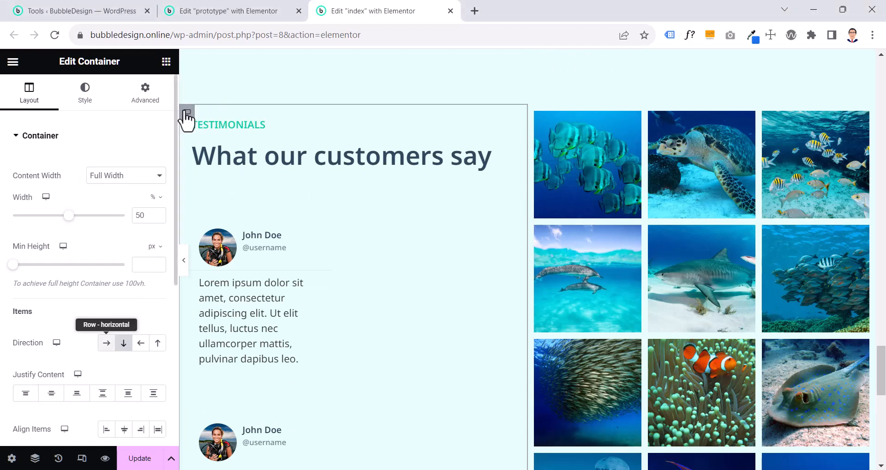
pyautogui.click(105, 344)
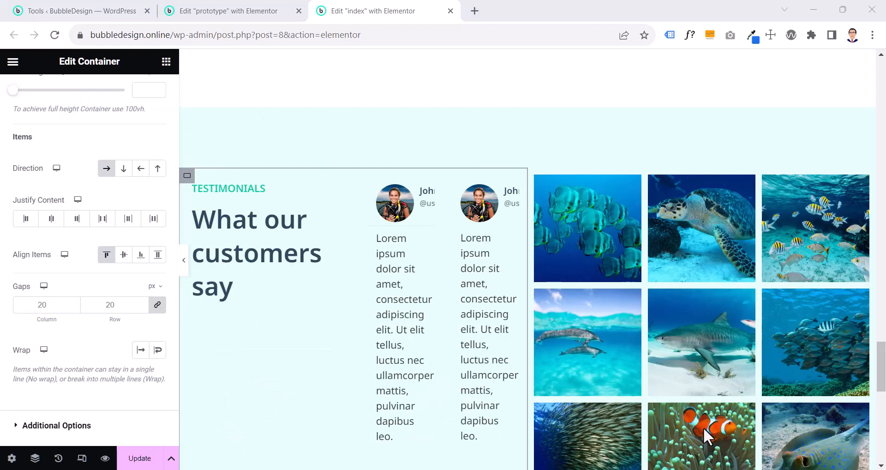
pyautogui.click(122, 169)
pyautogui.scroll(-5, 232, 268)
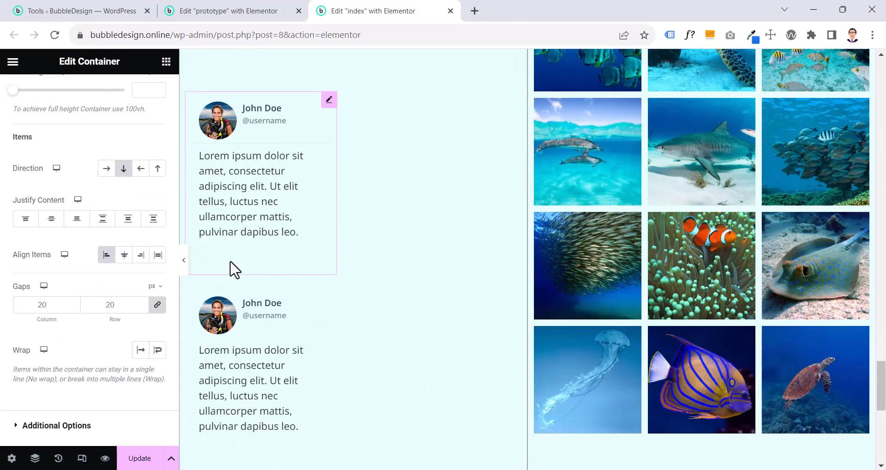
pyautogui.scroll(5, 217, 258)
# Arrange the index page's testimonials container in the row direction with wrapping enabled, using the prototype's container as reference
pyautogui.click(106, 169)
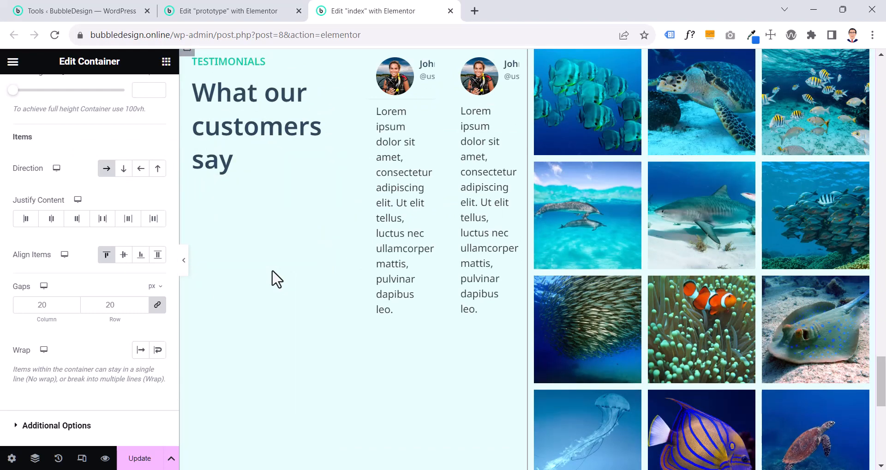
pyautogui.click(268, 11)
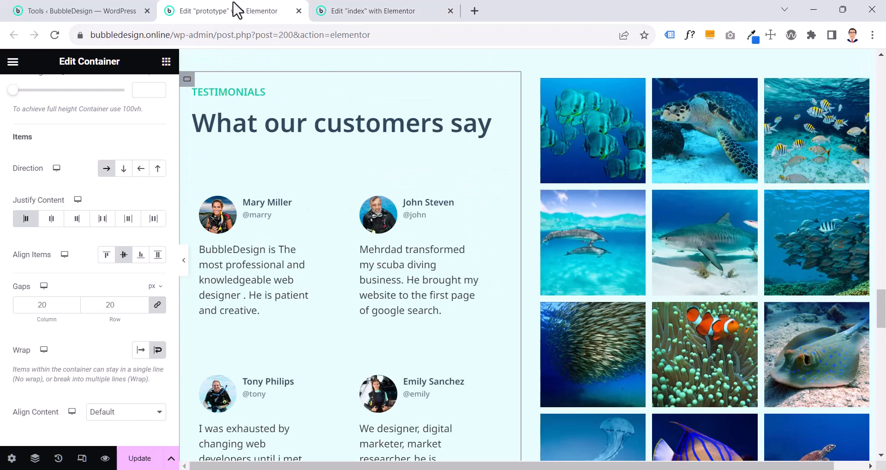
pyautogui.click(368, 14)
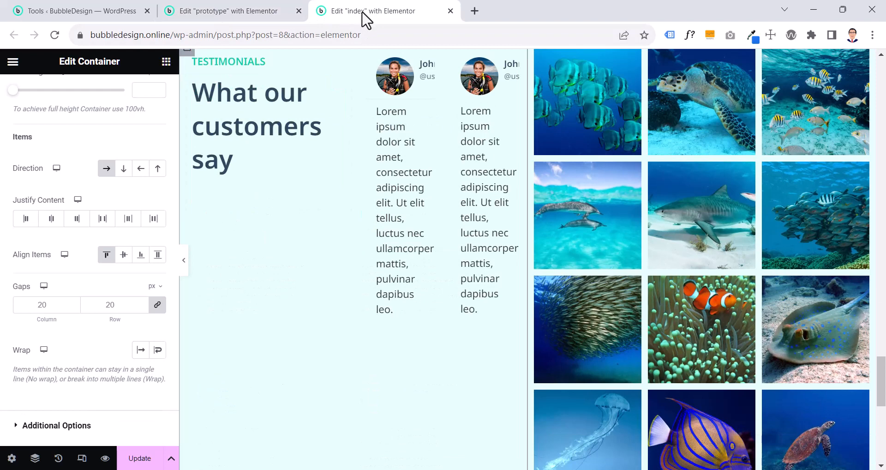
pyautogui.click(158, 350)
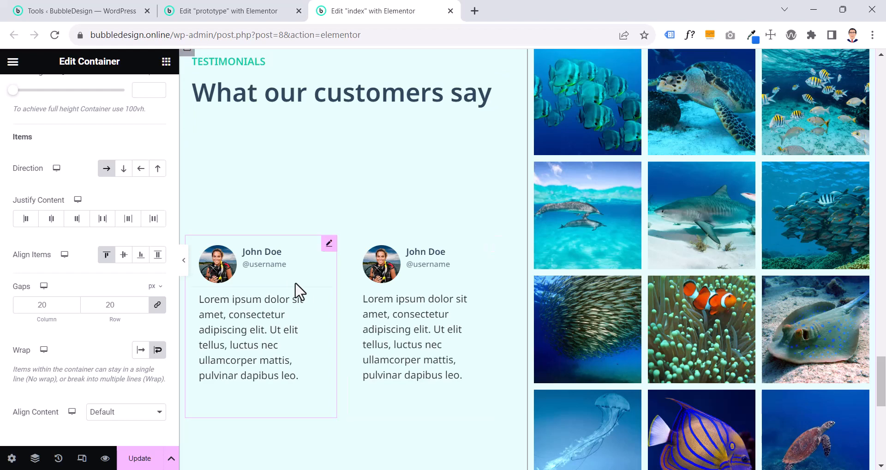
# Duplicate the Reviews widget twice in the index page's testimonials container to form a two-by-two grid of reviews
pyautogui.scroll(1, 277, 258)
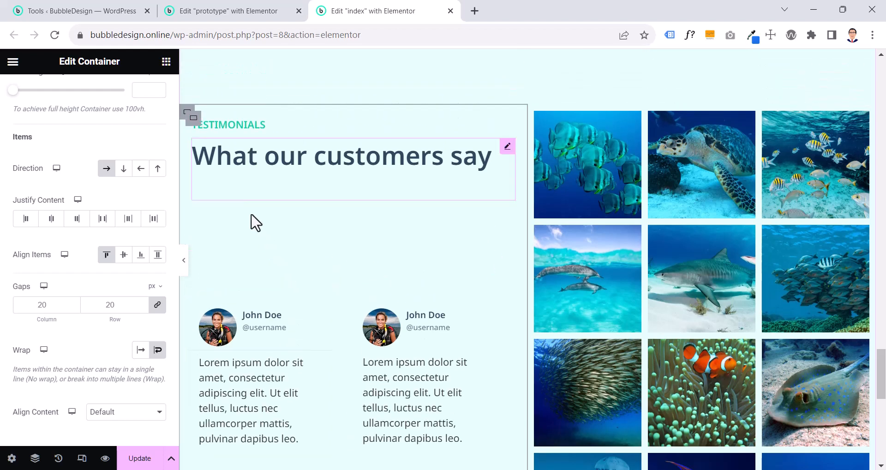
pyautogui.click(191, 120)
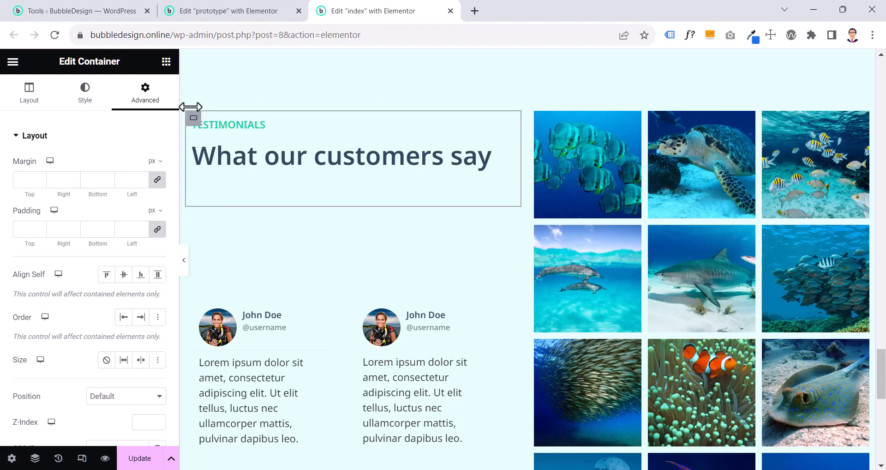
pyautogui.click(243, 328)
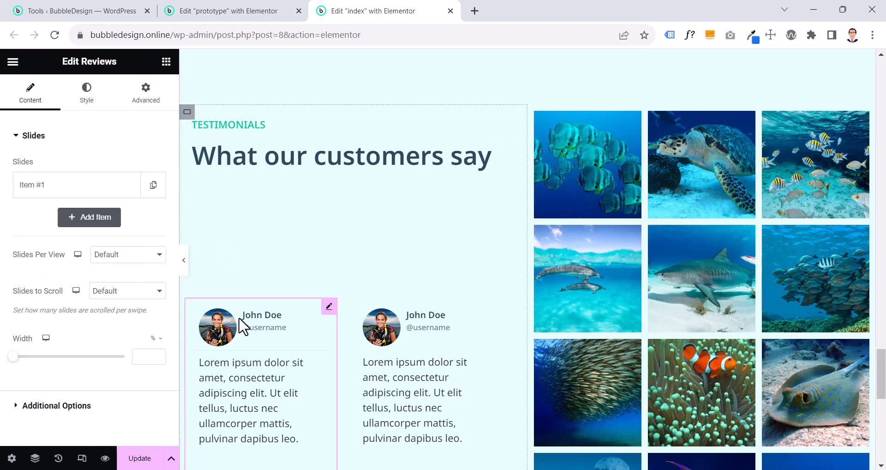
pyautogui.click(369, 337)
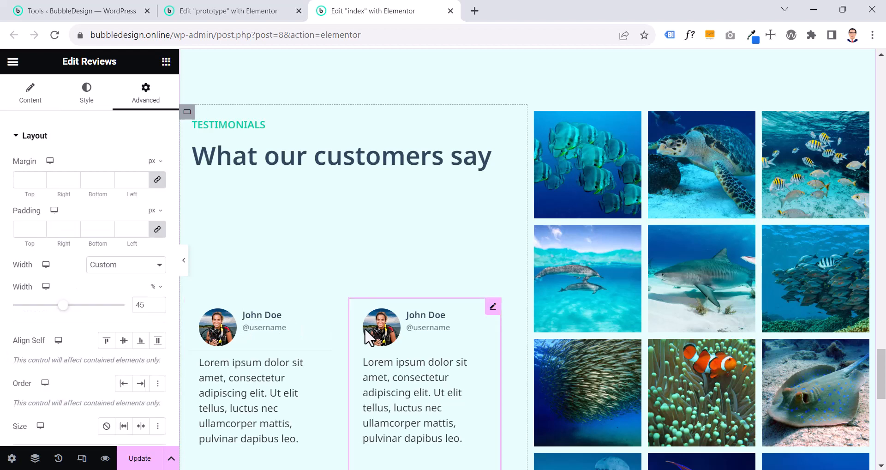
pyautogui.scroll(-1, 369, 337)
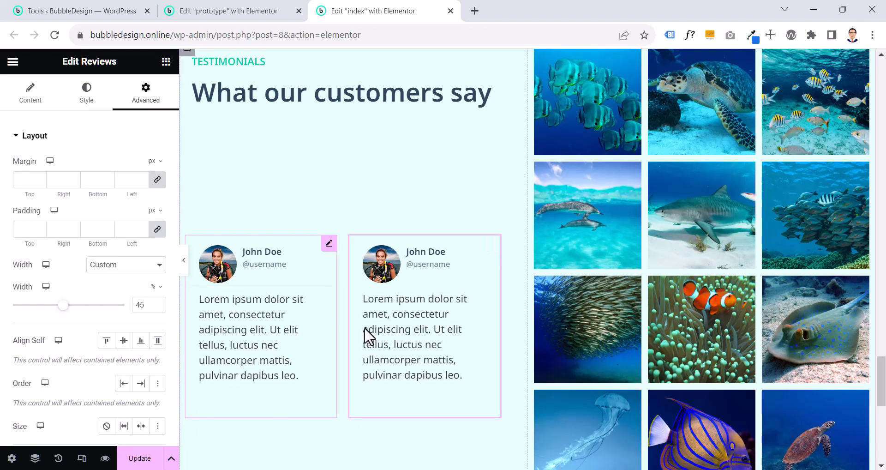
pyautogui.rightClick(328, 244)
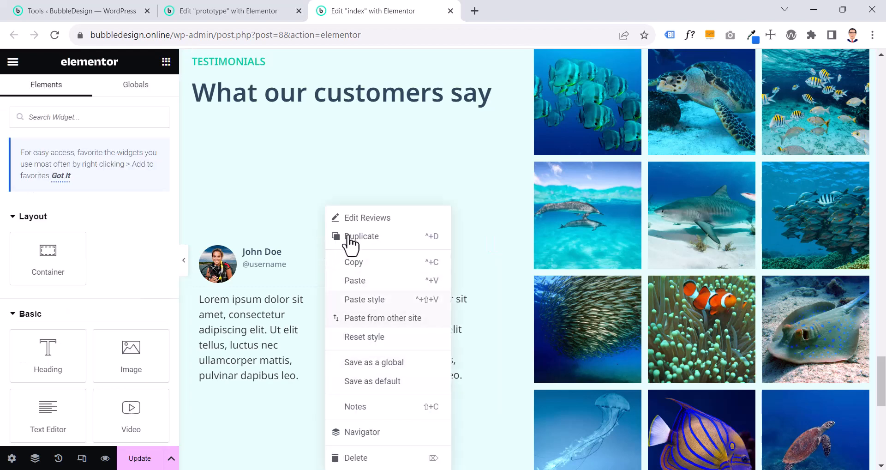
pyautogui.click(346, 237)
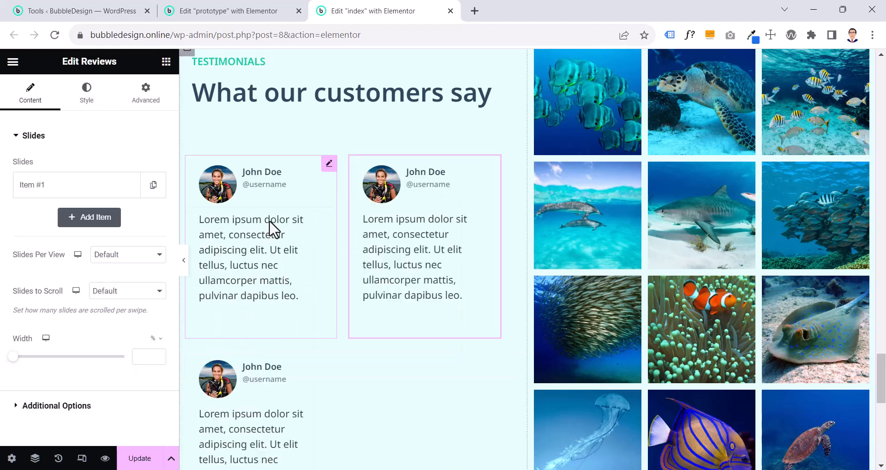
pyautogui.rightClick(275, 229)
pyautogui.click(296, 240)
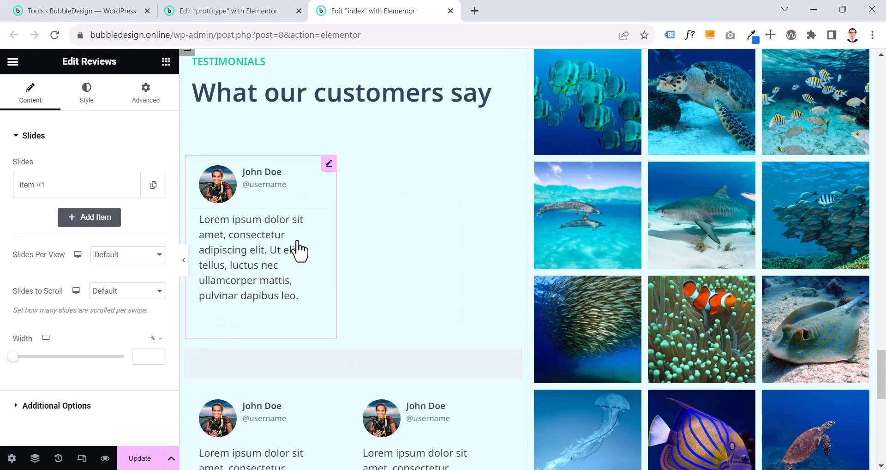
pyautogui.scroll(-4, 371, 270)
pyautogui.scroll(1, 372, 271)
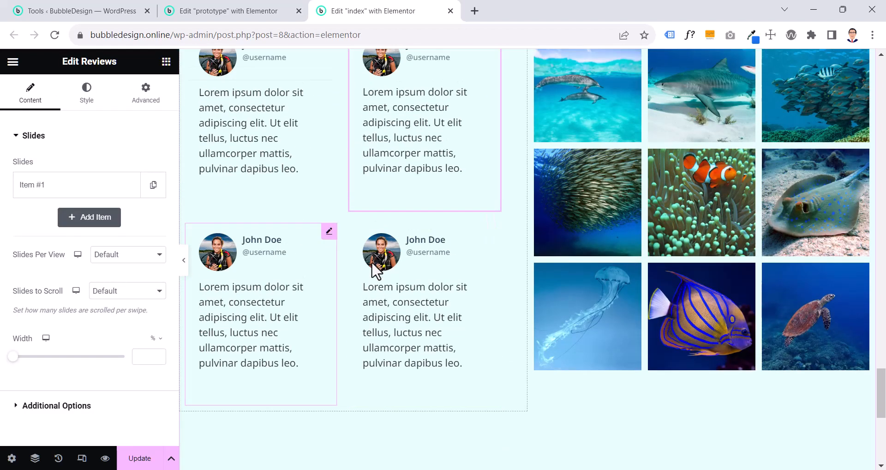
# Compare the index page's testimonials section with the prototype, and review its container's layout settings and the four review widgets
pyautogui.click(213, 14)
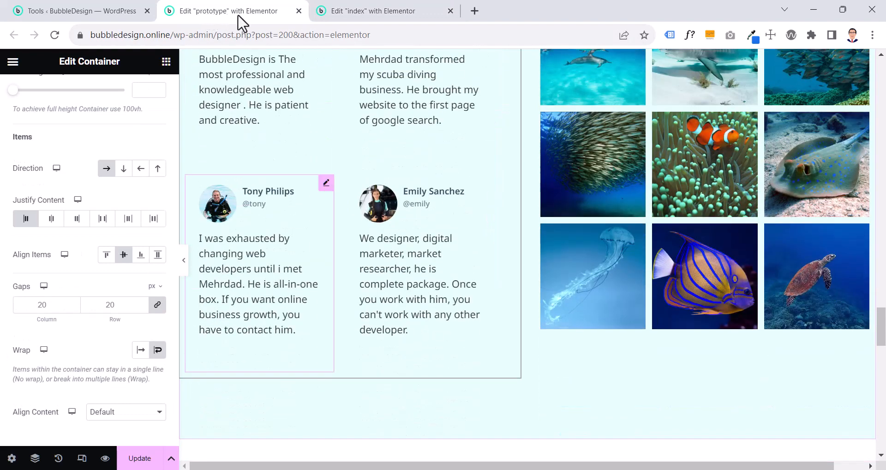
pyautogui.click(350, 14)
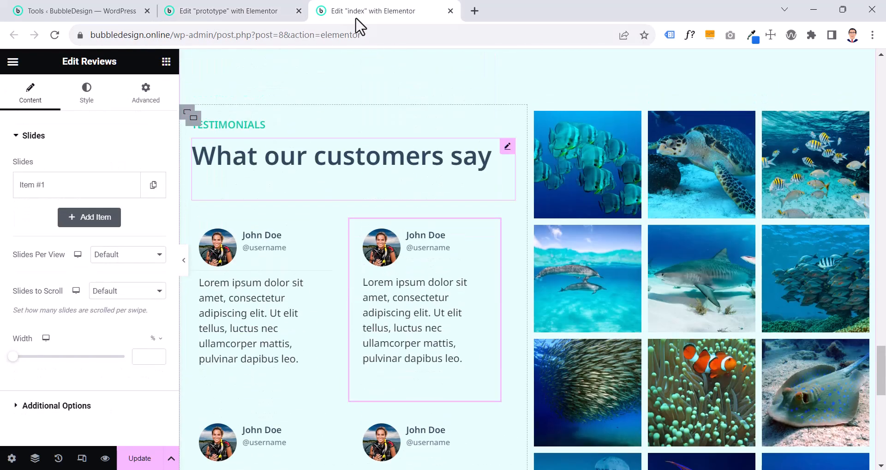
pyautogui.click(189, 116)
pyautogui.scroll(-5, 159, 337)
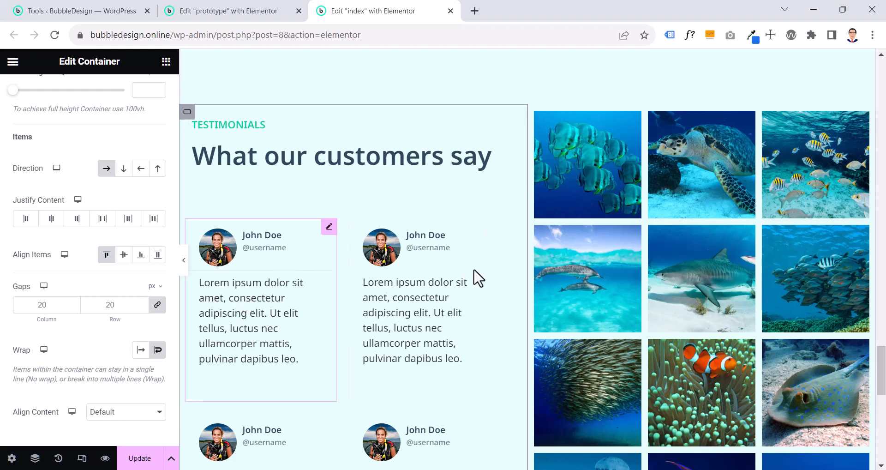
pyautogui.scroll(-3, 266, 391)
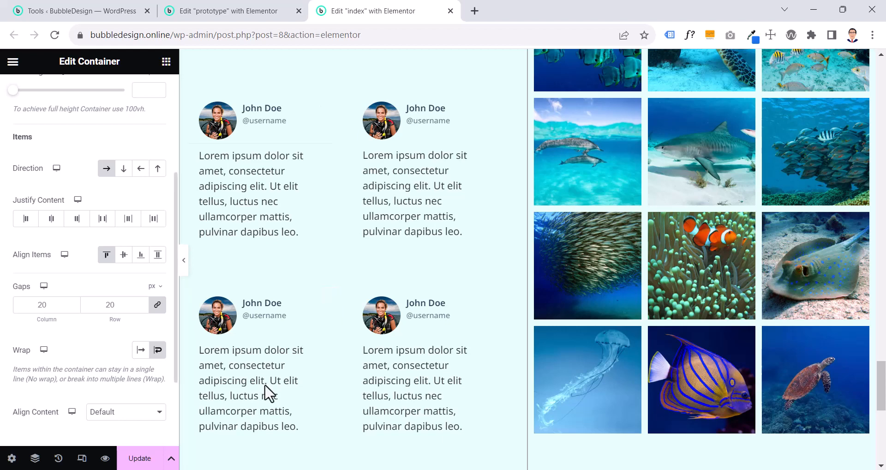
pyautogui.click(322, 150)
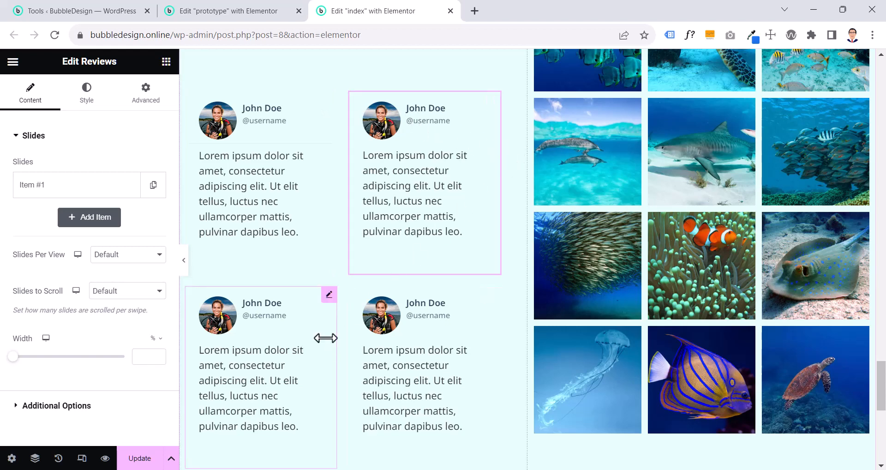
pyautogui.scroll(-3, 326, 346)
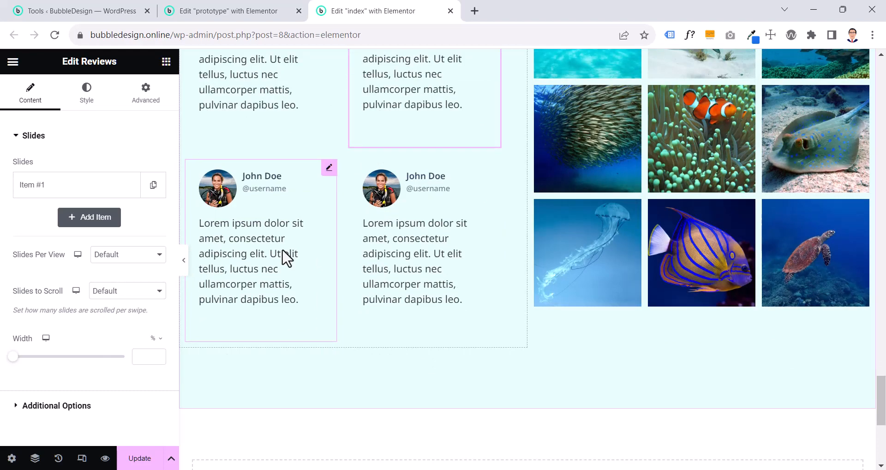
pyautogui.scroll(4, 354, 267)
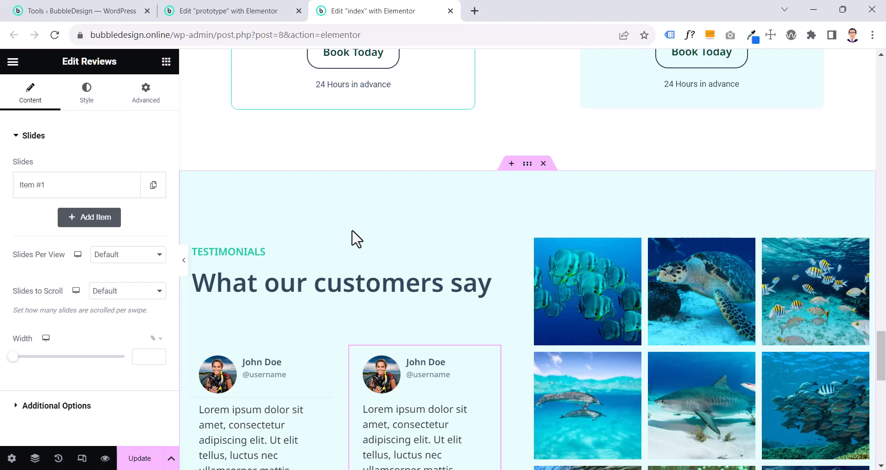
pyautogui.scroll(-10, 354, 239)
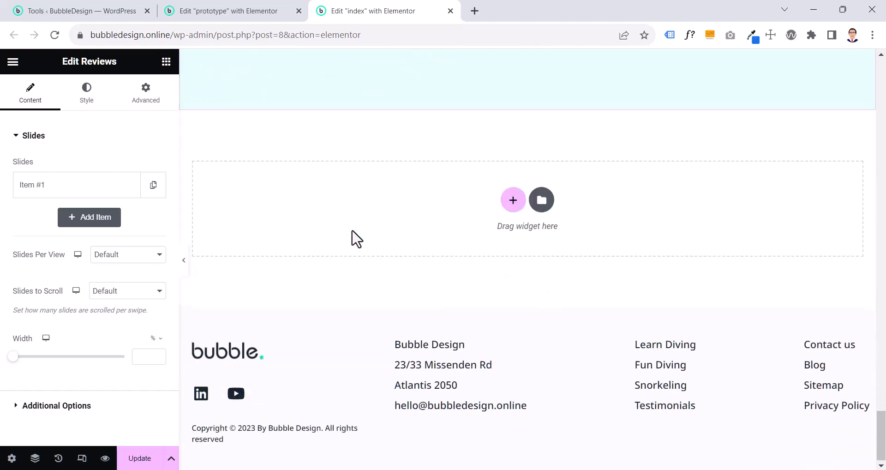
pyautogui.scroll(6, 340, 194)
# Examine the layout and advanced padding settings of the Recognized As section's container in the prototype page
pyautogui.click(271, 12)
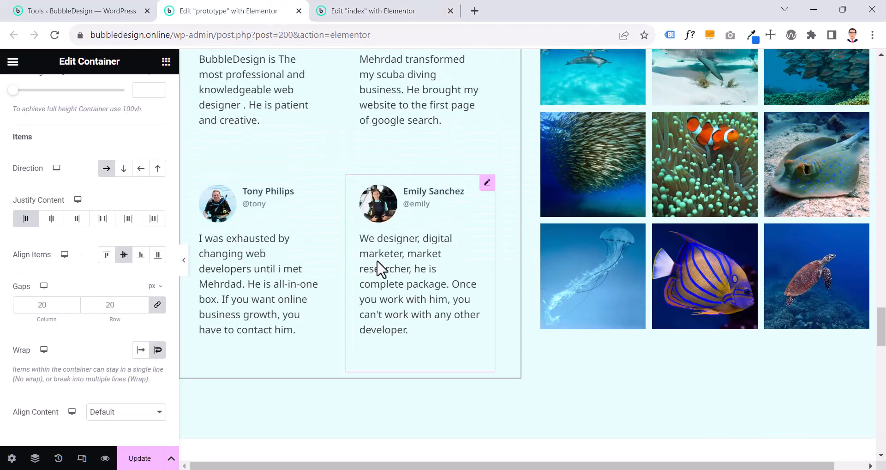
pyautogui.scroll(-5, 379, 270)
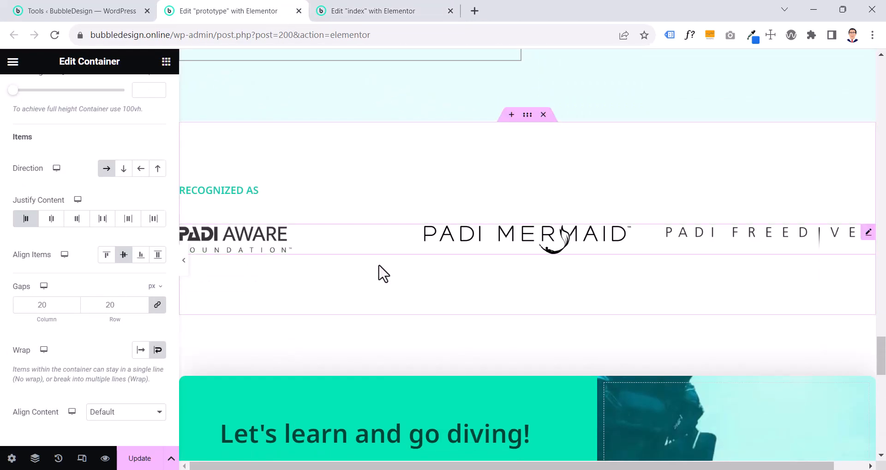
pyautogui.scroll(-5, 380, 272)
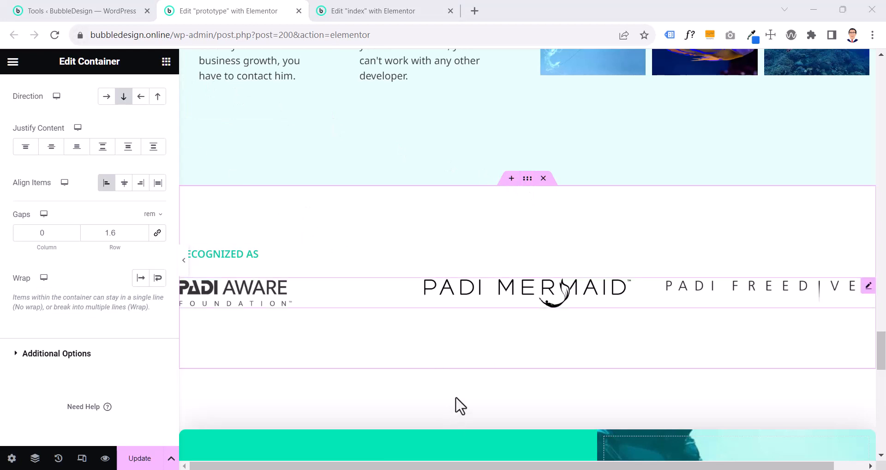
pyautogui.click(526, 179)
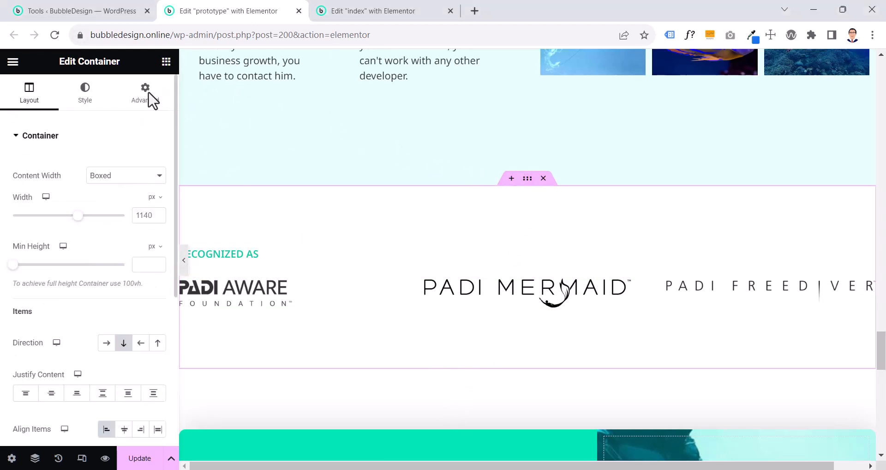
pyautogui.click(146, 98)
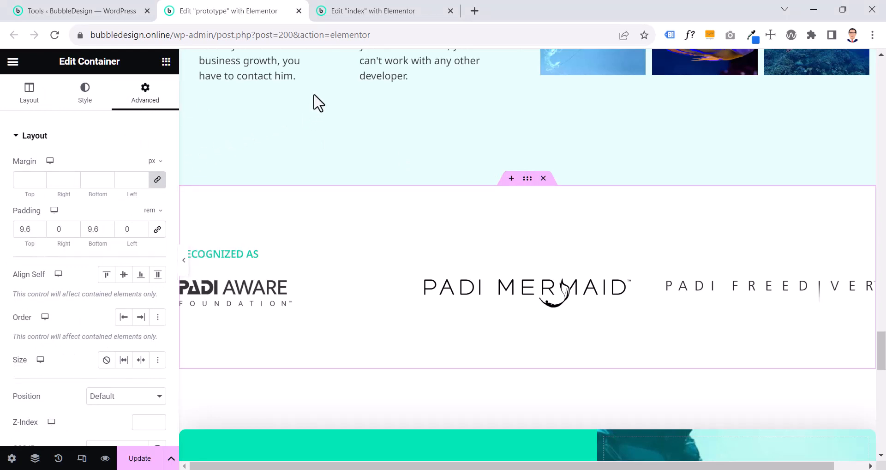
# Add a new single container with column direction below the testimonials section in the index page
pyautogui.click(361, 10)
pyautogui.click(511, 323)
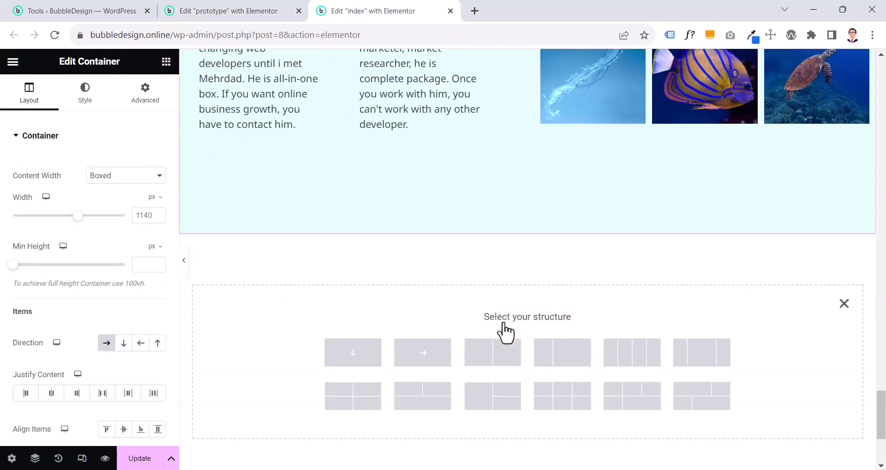
pyautogui.scroll(-3, 416, 350)
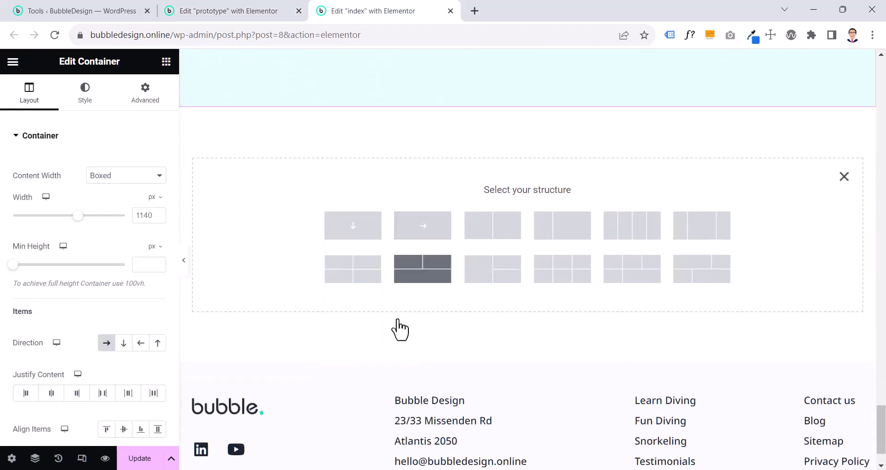
pyautogui.click(346, 225)
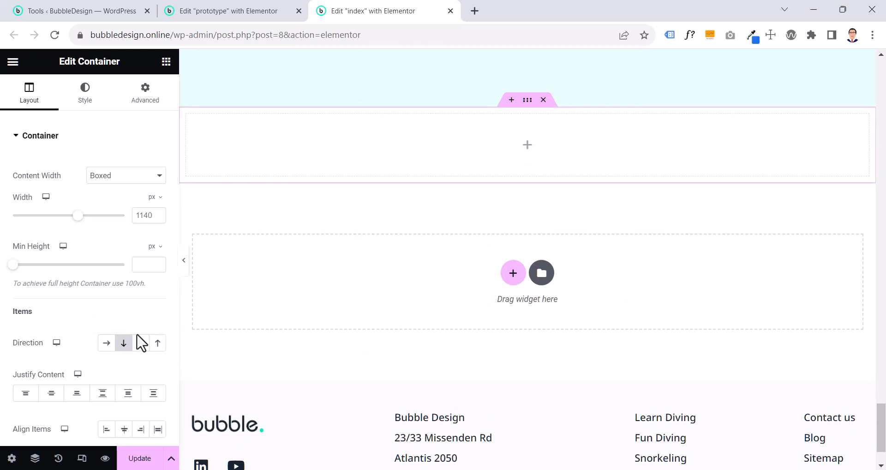
# Set the new container's padding unit to rem, enter 0 on all four sides, and unlink the side values
pyautogui.click(143, 94)
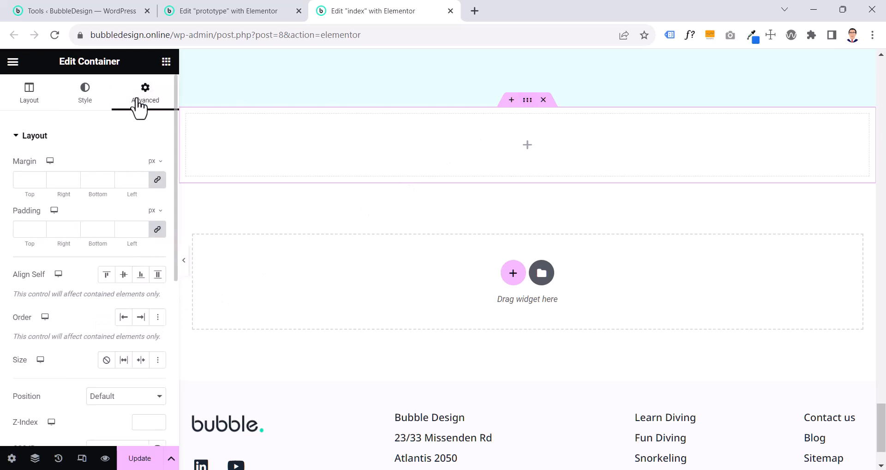
pyautogui.click(152, 210)
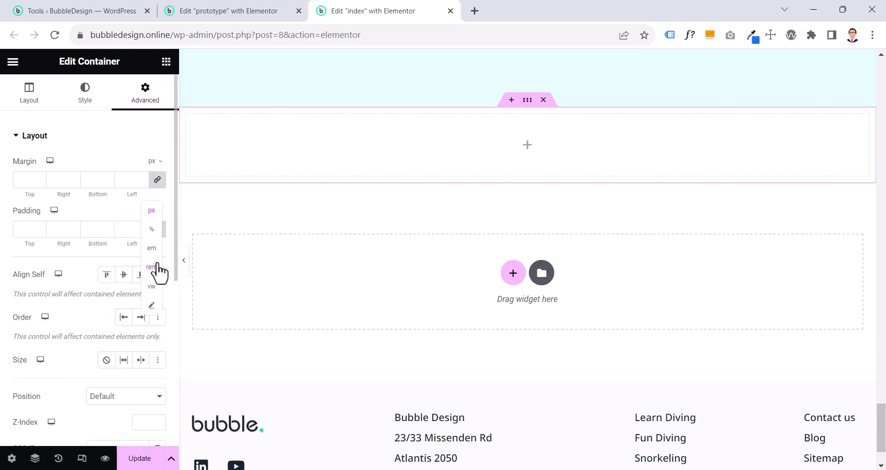
pyautogui.click(154, 267)
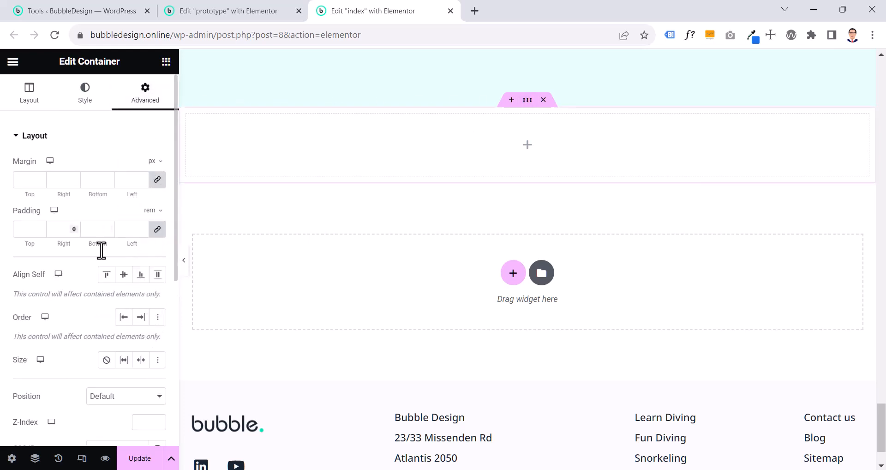
pyautogui.click(21, 229)
pyautogui.write('69')
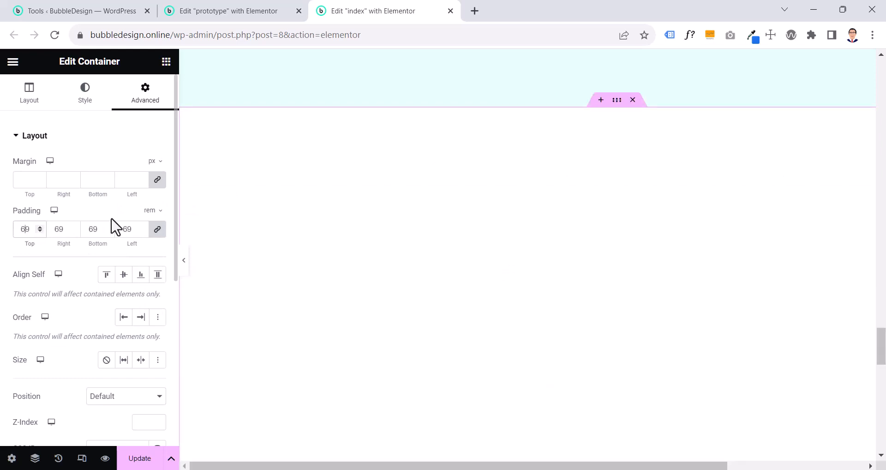
pyautogui.click(153, 211)
pyautogui.moveTo(135, 233); pyautogui.dragTo(115, 233)
pyautogui.write('0')
pyautogui.click(158, 230)
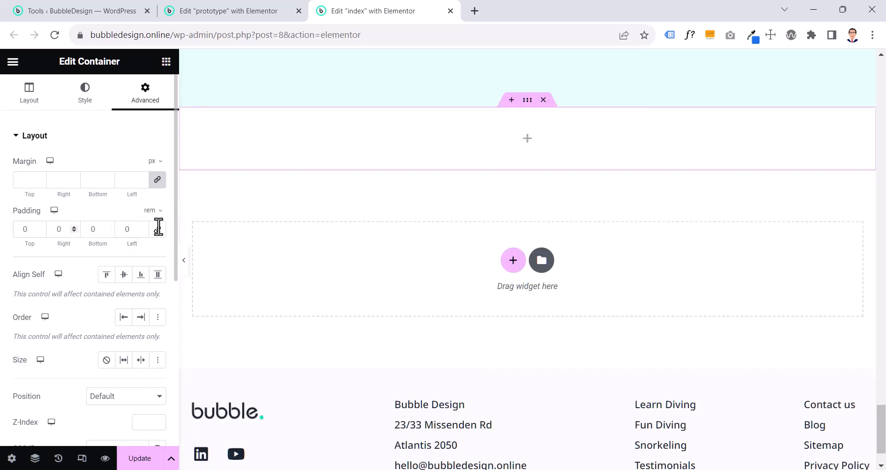
# Set the new container's top and bottom padding to 9.6 rem
pyautogui.moveTo(29, 231); pyautogui.dragTo(16, 231)
pyautogui.write('9.6')
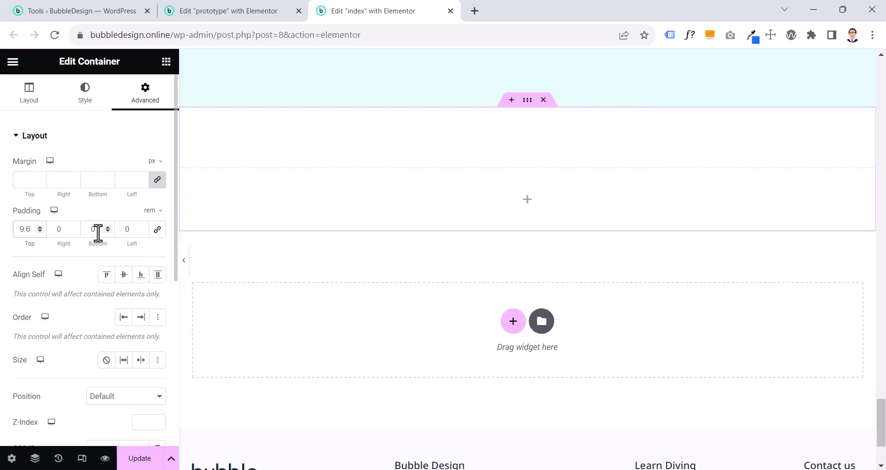
pyautogui.moveTo(99, 230); pyautogui.dragTo(83, 233)
pyautogui.write('9.6')
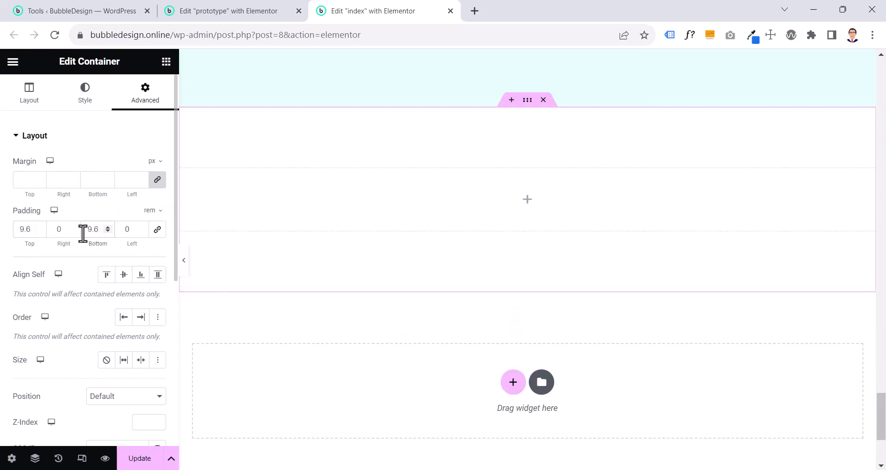
# Copy the Recognized As heading from the prototype page and paste it into the new container in the index page
pyautogui.click(251, 12)
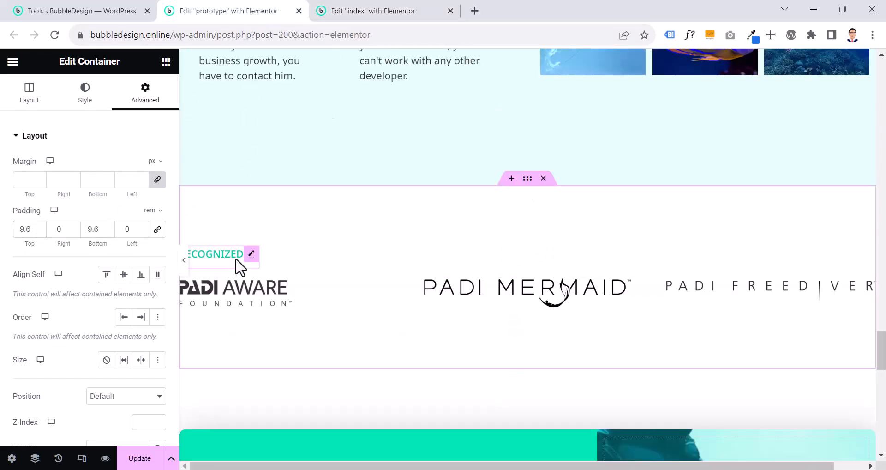
pyautogui.click(236, 259)
pyautogui.scroll(12, 265, 257)
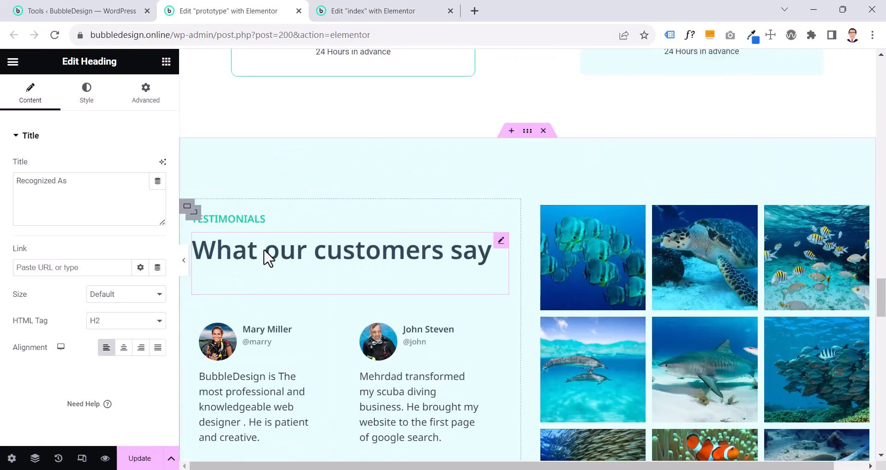
pyautogui.click(263, 228)
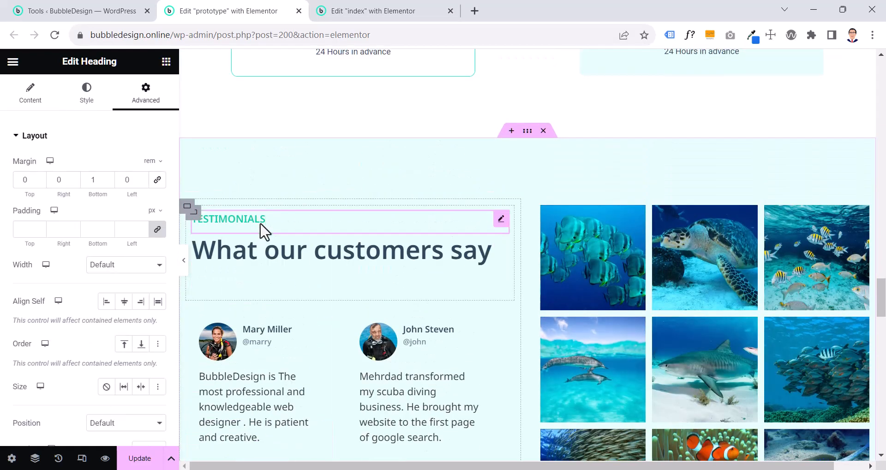
pyautogui.scroll(-10, 263, 229)
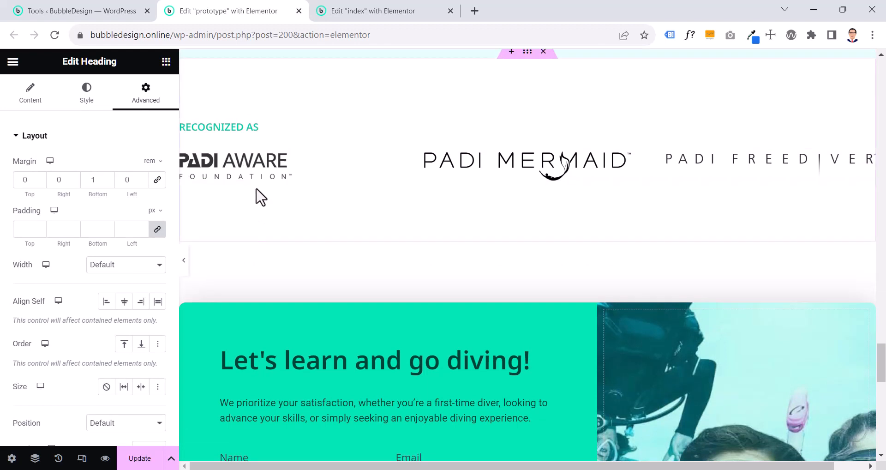
pyautogui.click(251, 134)
pyautogui.rightClick(253, 130)
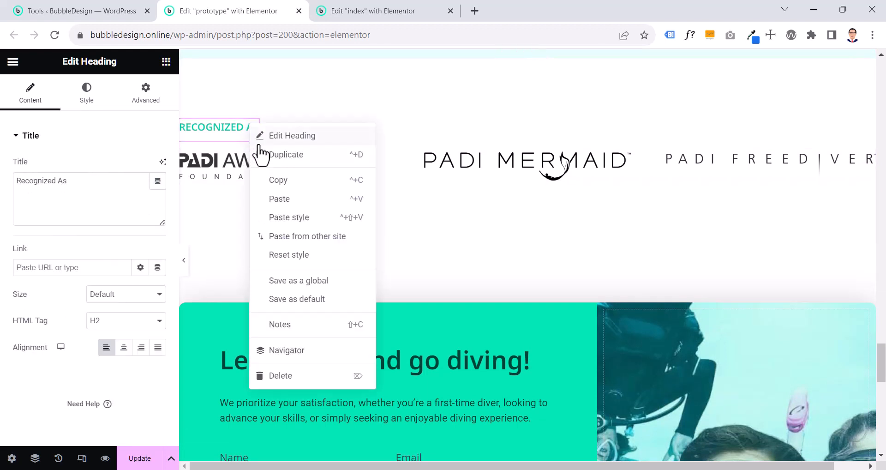
pyautogui.click(272, 180)
pyautogui.click(352, 12)
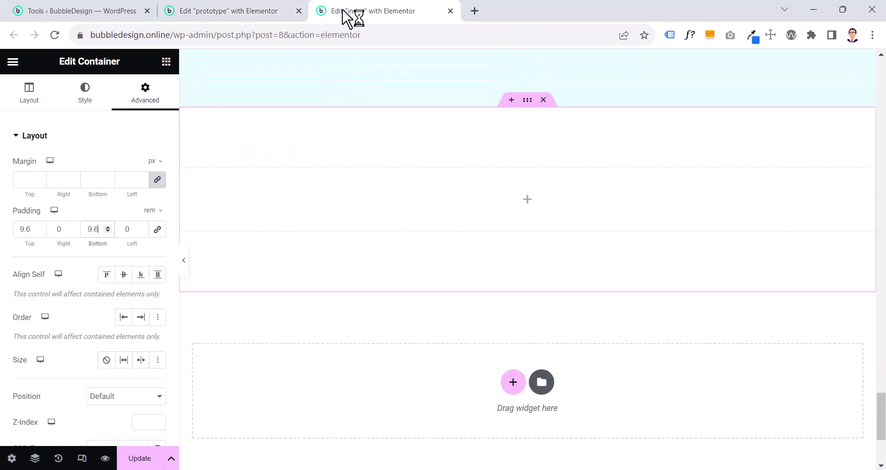
pyautogui.rightClick(526, 198)
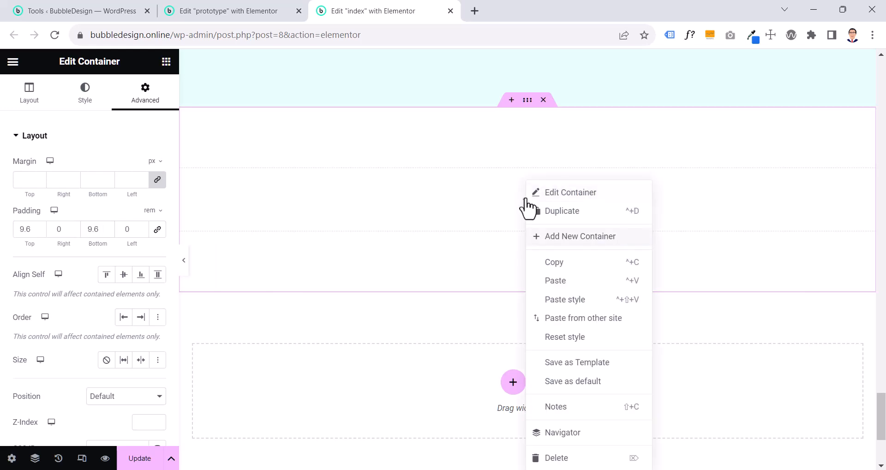
pyautogui.click(556, 280)
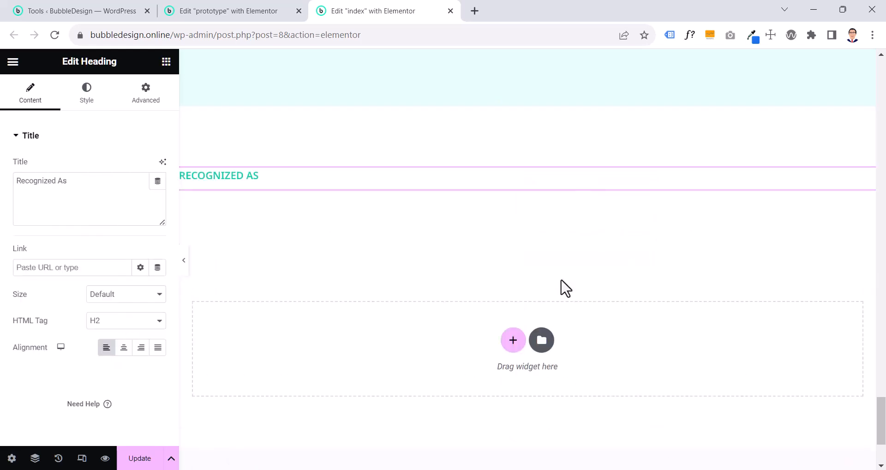
# Check which widget holds the prototype's logos, and add a Basic Gallery widget below the Recognized As heading in the index page
pyautogui.click(239, 16)
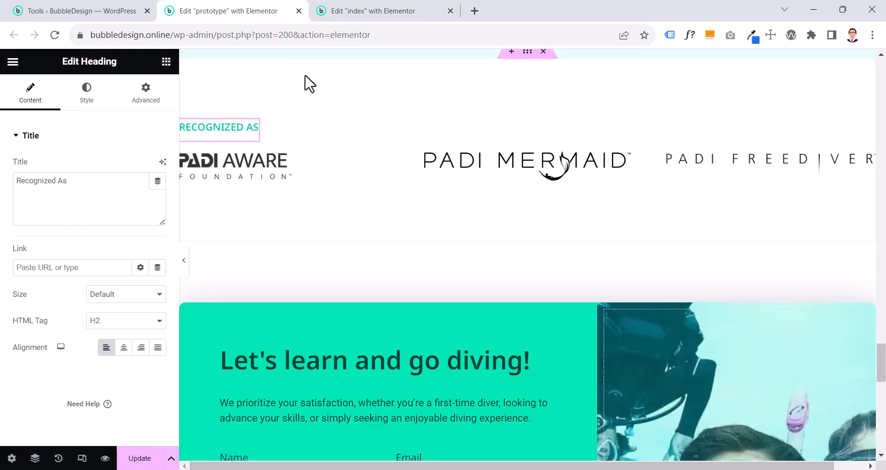
pyautogui.click(392, 169)
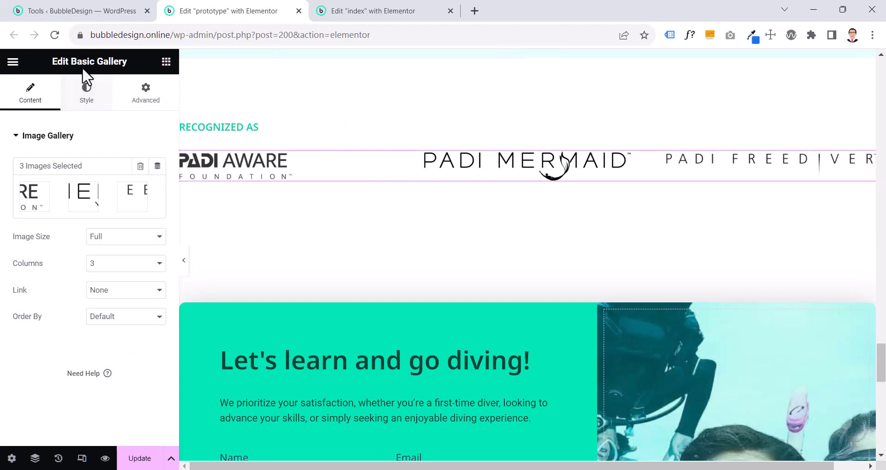
pyautogui.click(343, 13)
pyautogui.click(167, 62)
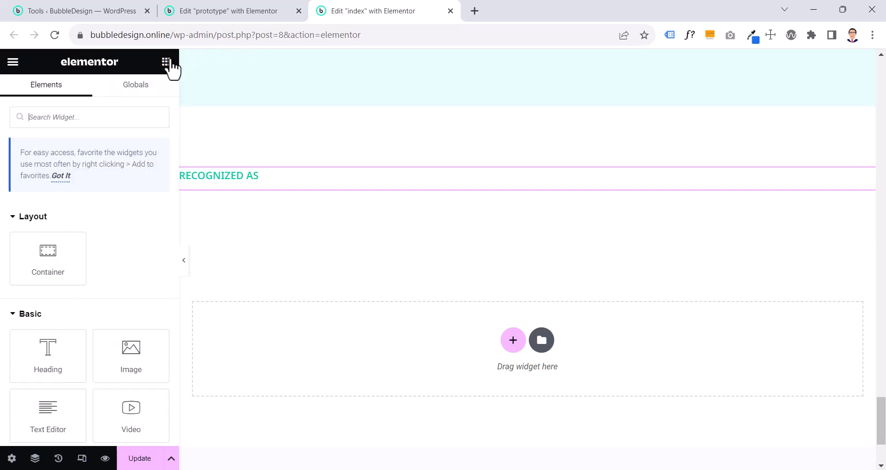
pyautogui.write('gallery')
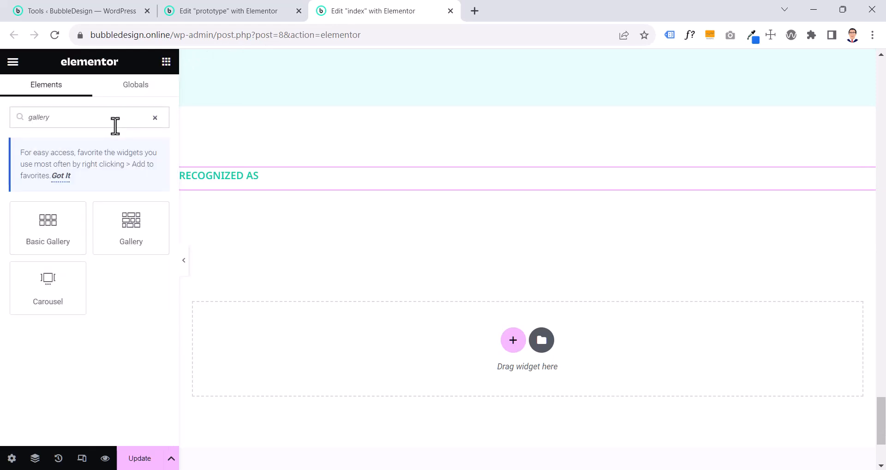
pyautogui.moveTo(40, 240); pyautogui.dragTo(273, 181)
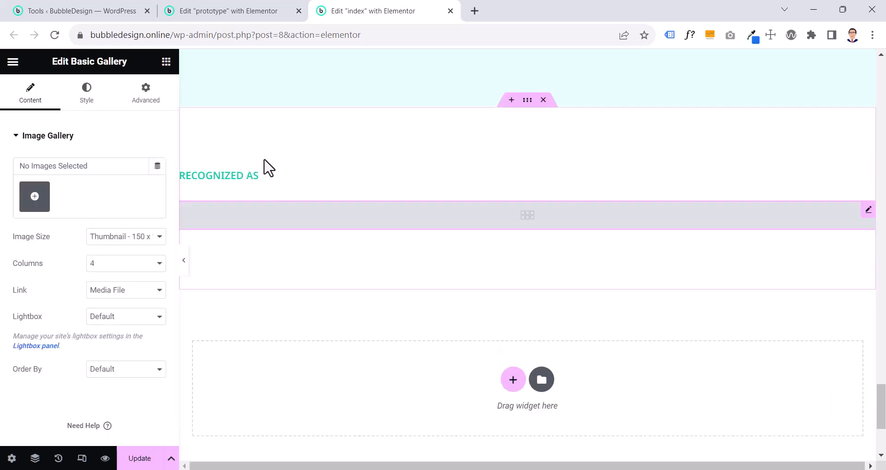
# Select the PADI Freediver, PADI Mermaid and PADI Aware Foundation logos from the media library for the index page's gallery
pyautogui.click(206, 11)
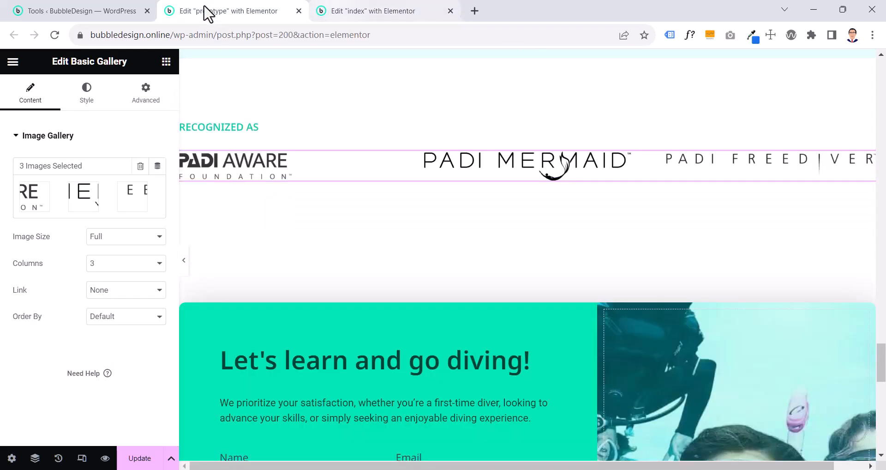
pyautogui.click(343, 11)
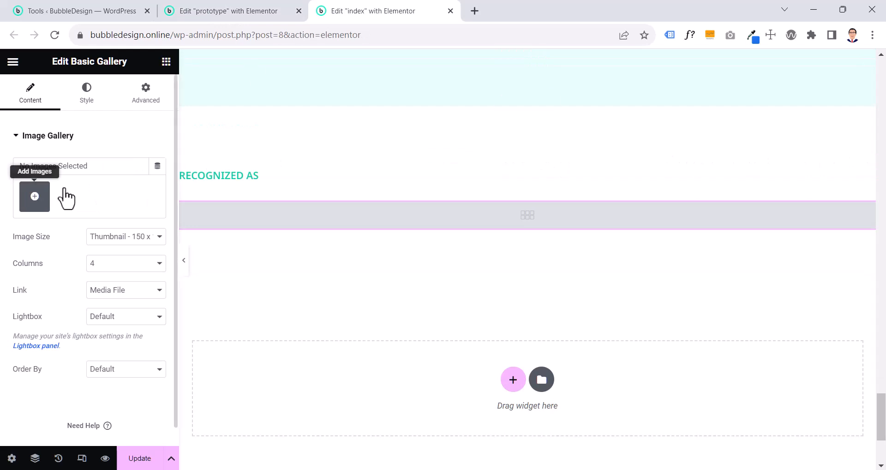
pyautogui.click(35, 198)
pyautogui.click(172, 113)
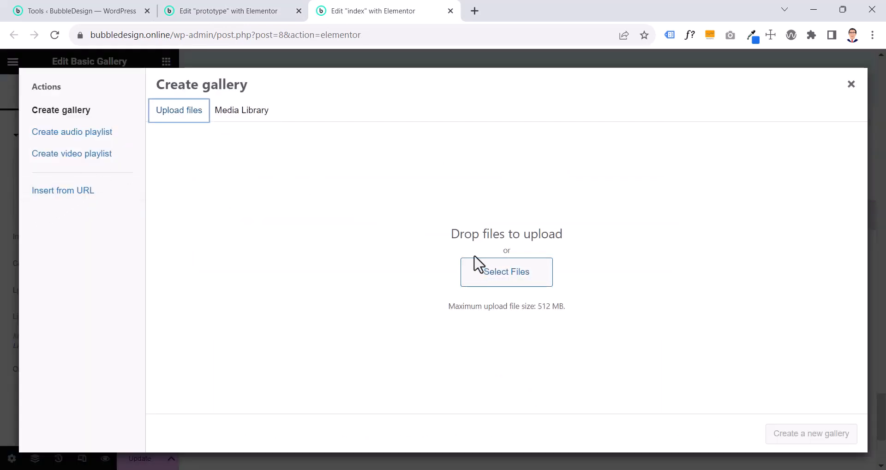
pyautogui.click(222, 112)
pyautogui.scroll(-2, 353, 249)
pyautogui.scroll(1, 353, 251)
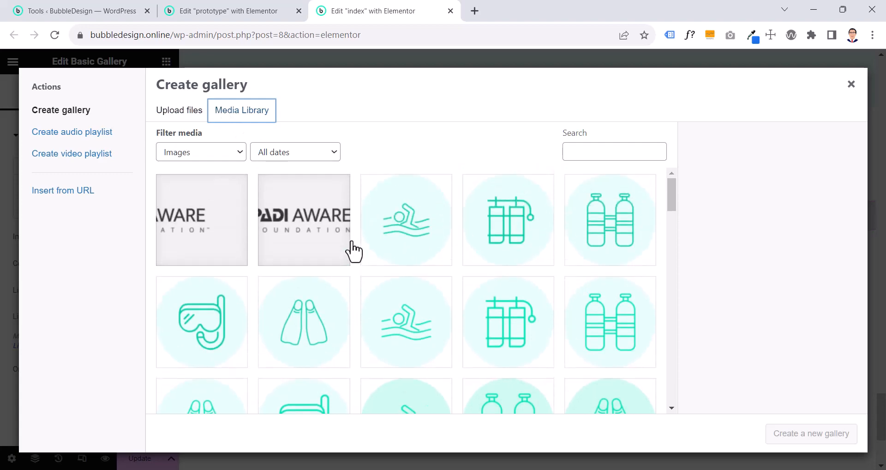
pyautogui.scroll(-5, 353, 252)
pyautogui.scroll(3, 353, 252)
pyautogui.scroll(-3, 353, 251)
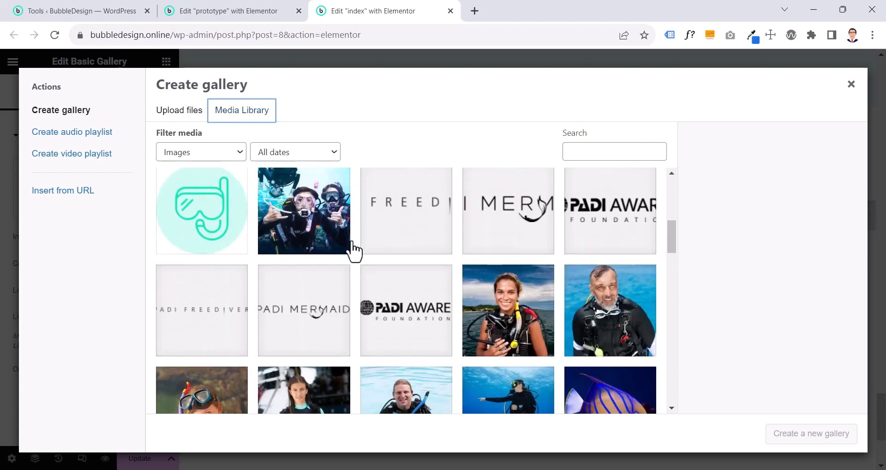
pyautogui.click(435, 230)
pyautogui.click(510, 229)
pyautogui.click(573, 222)
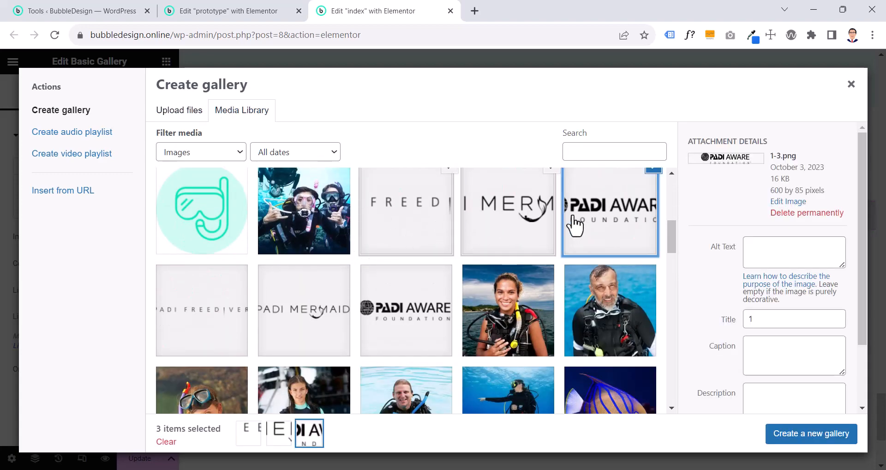
# Create the gallery from the selected logos, move the PADI Aware logo to first place, and insert it
pyautogui.click(796, 438)
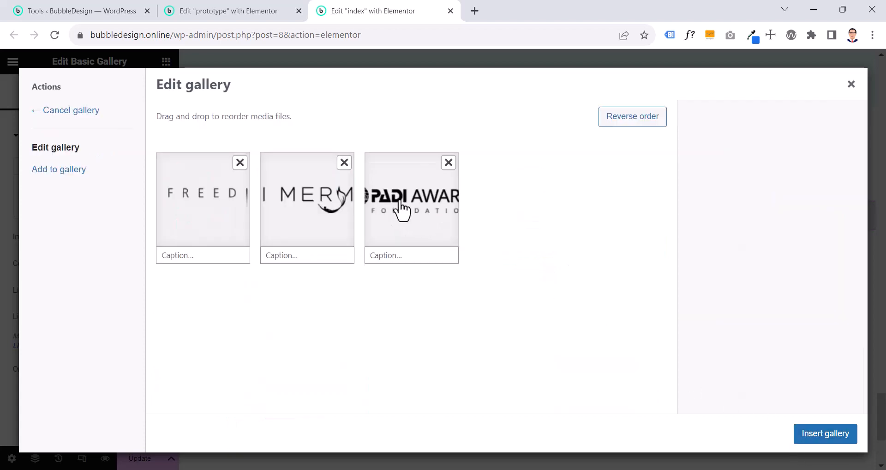
pyautogui.moveTo(402, 210); pyautogui.dragTo(201, 211)
pyautogui.click(812, 435)
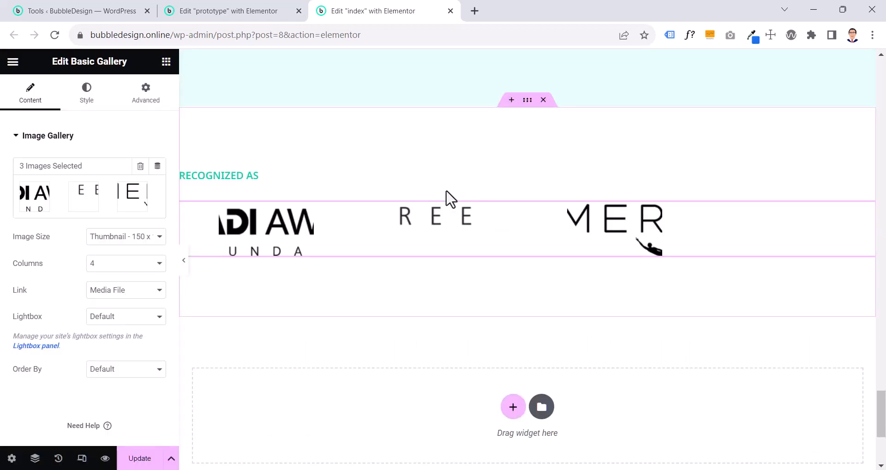
# Match the prototype's logo gallery by setting the index gallery's image size to Full and its columns to 3
pyautogui.click(212, 12)
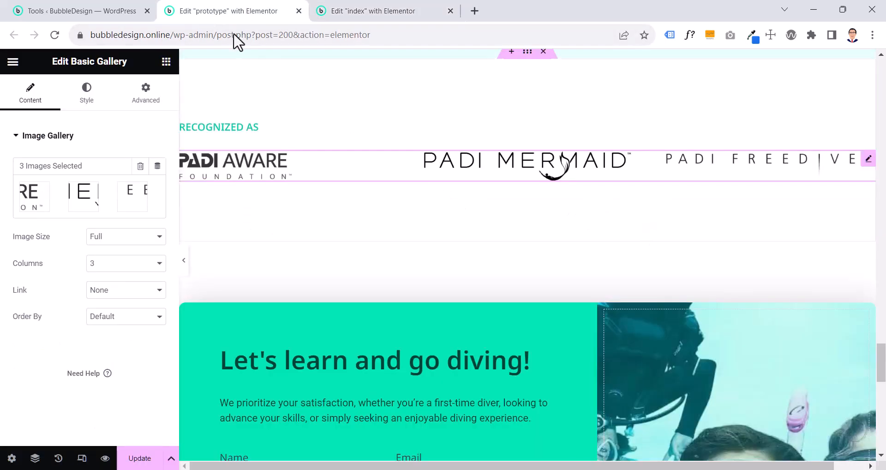
pyautogui.click(111, 247)
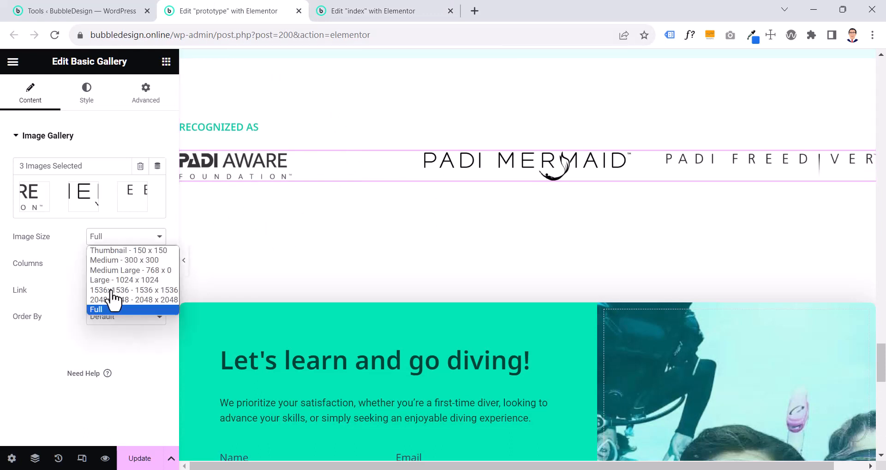
pyautogui.click(111, 312)
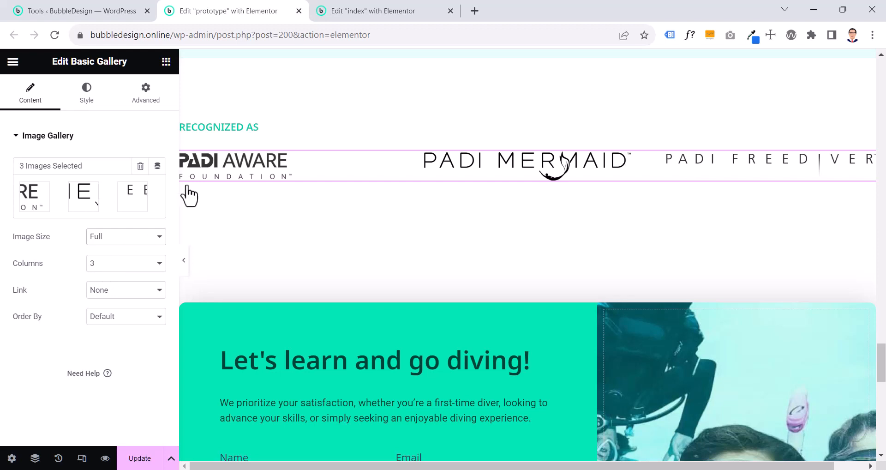
pyautogui.click(369, 12)
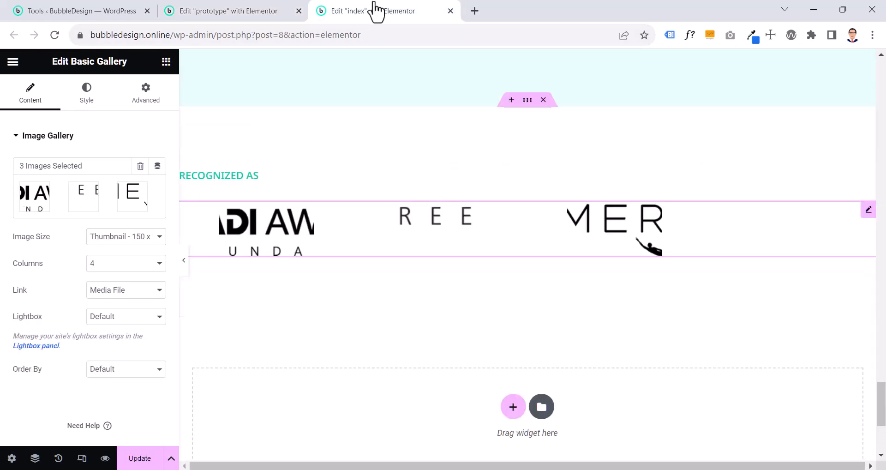
pyautogui.click(144, 236)
pyautogui.click(107, 309)
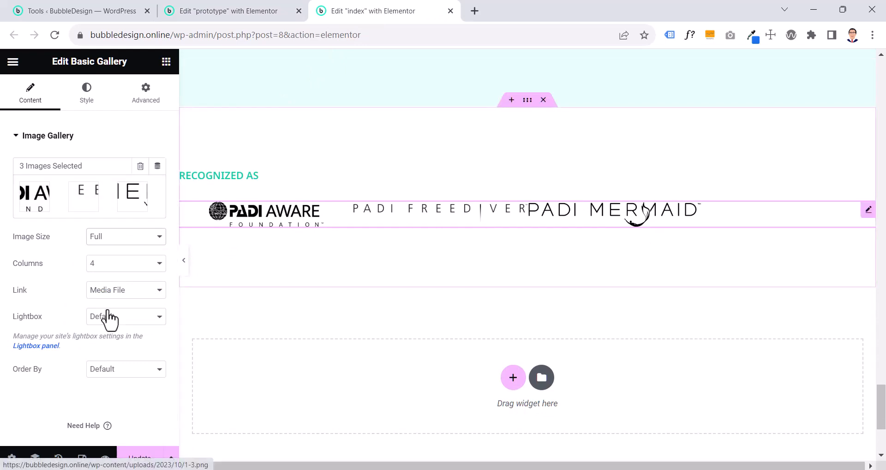
pyautogui.click(104, 267)
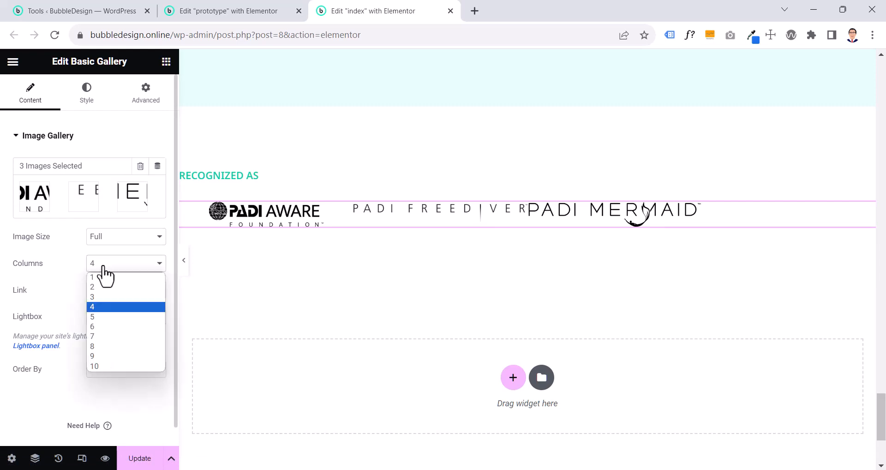
pyautogui.click(99, 298)
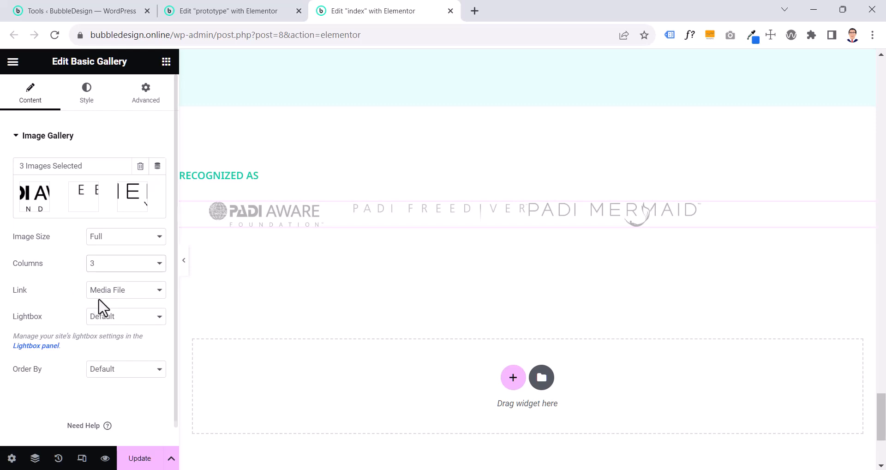
# Compare the prototype's logo gallery with the index page's, and remove the PADI Aware logo from the index gallery
pyautogui.click(208, 12)
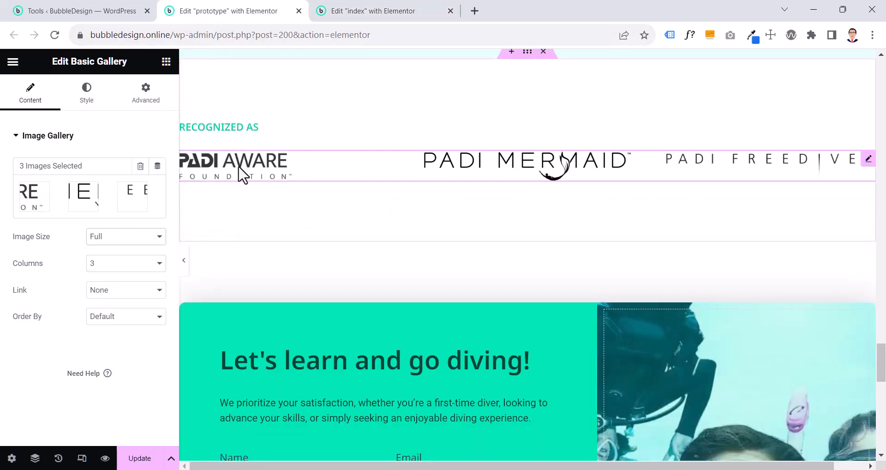
pyautogui.click(340, 10)
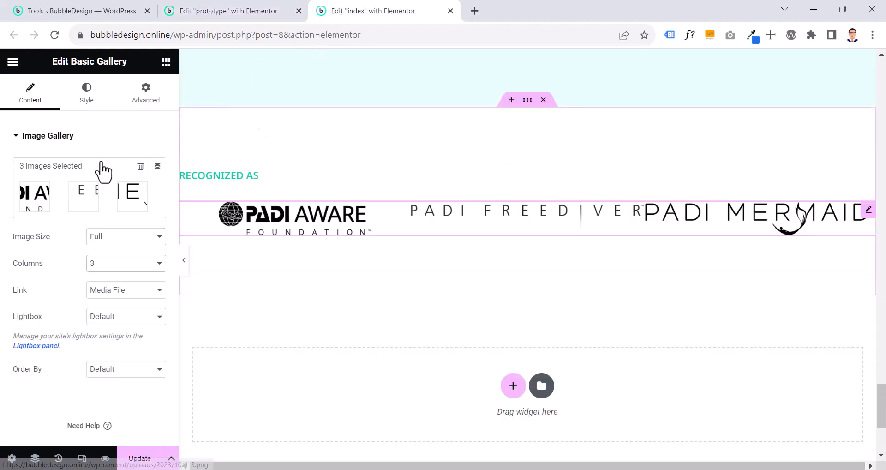
pyautogui.click(63, 198)
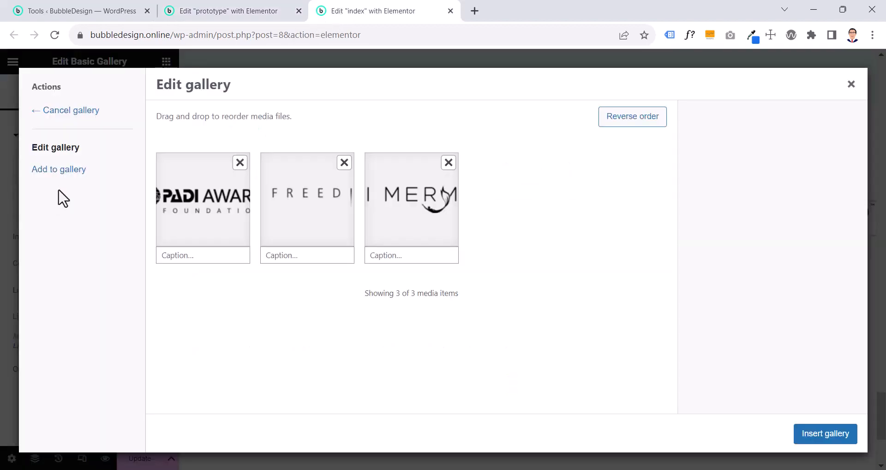
pyautogui.click(239, 163)
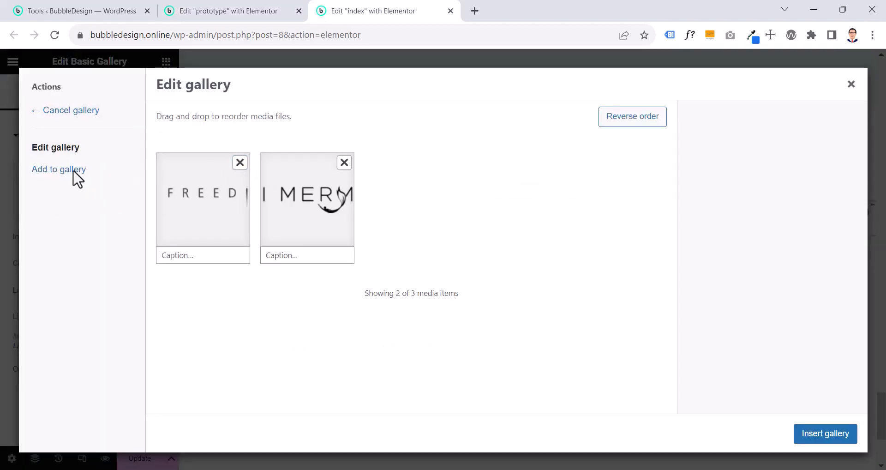
# Add both PADI Aware Foundation logo versions, padi-aware.png and padi-credit.png, from the media library to the index gallery
pyautogui.click(62, 180)
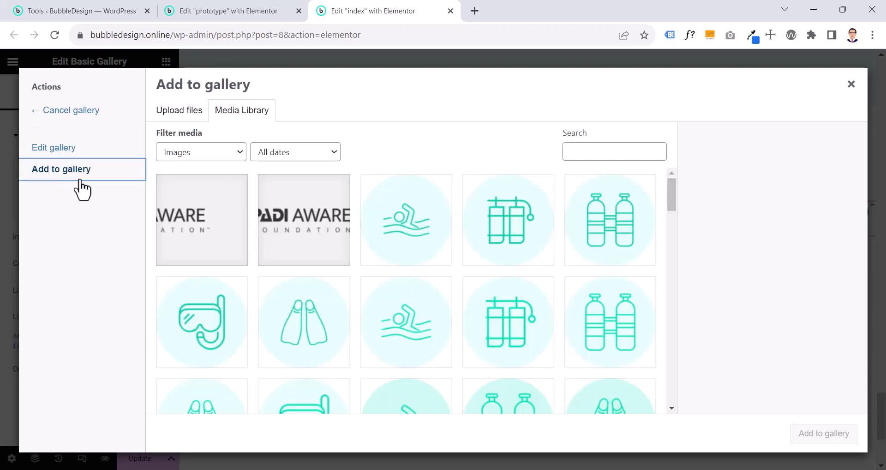
pyautogui.click(187, 229)
pyautogui.click(291, 236)
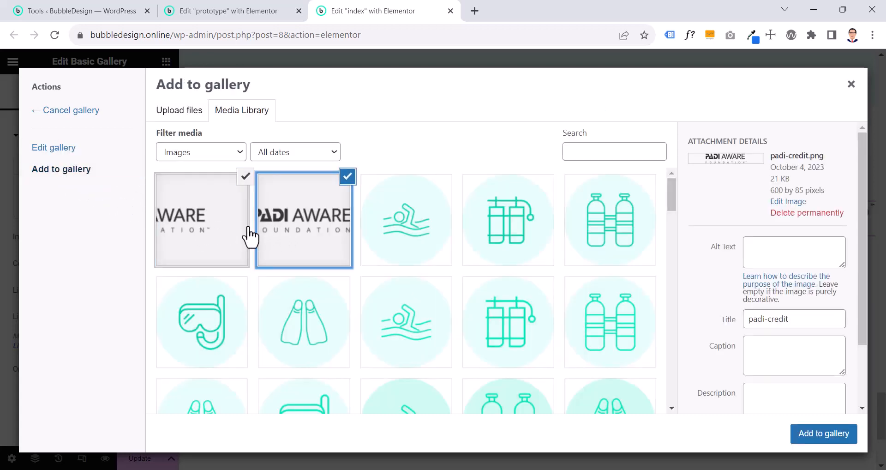
pyautogui.click(216, 236)
pyautogui.click(796, 436)
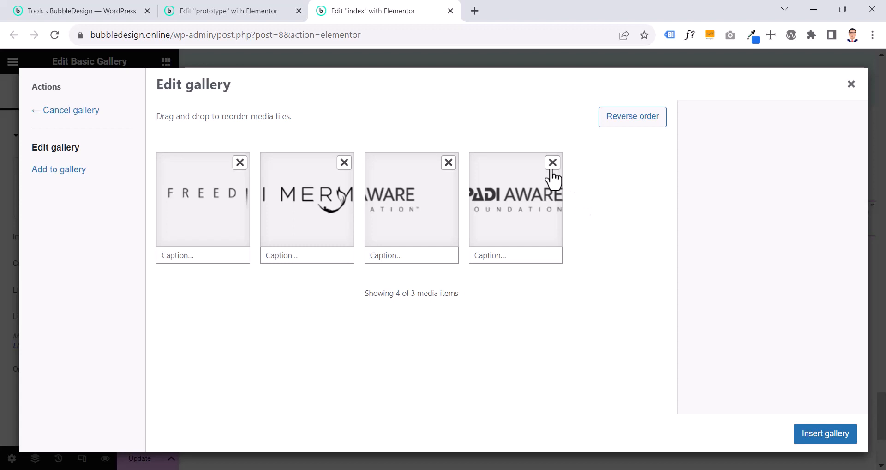
# Identify the two PADI Aware logo versions, remove padi-credit.png from the gallery, and insert the updated gallery
pyautogui.click(422, 208)
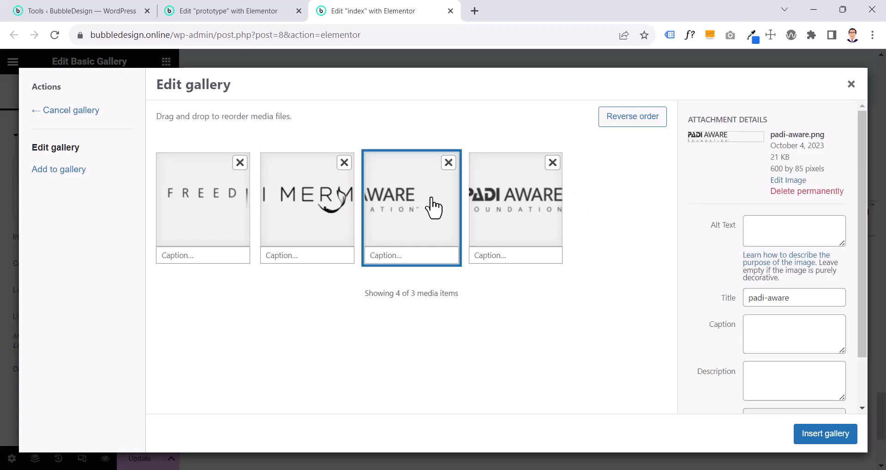
pyautogui.click(497, 211)
pyautogui.click(552, 163)
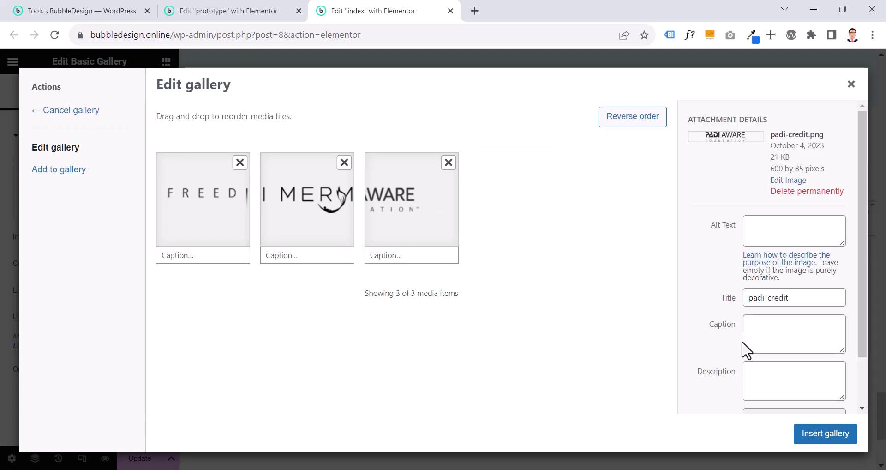
pyautogui.click(843, 439)
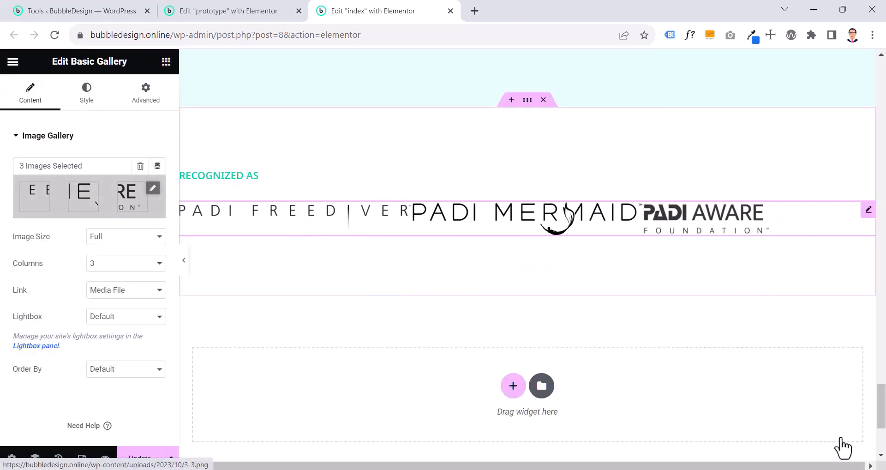
# Reorder the index gallery to match the prototype: PADI Aware first, PADI Mermaid second and PADI Freediver third
pyautogui.click(120, 208)
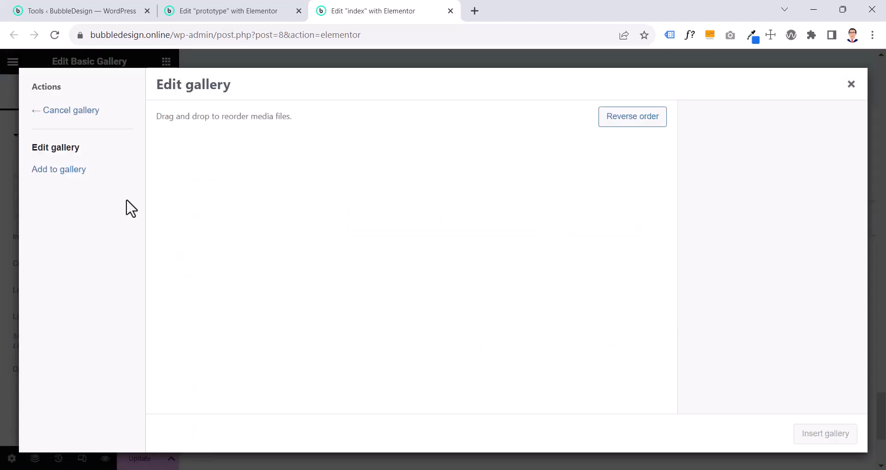
pyautogui.moveTo(401, 199); pyautogui.dragTo(189, 207)
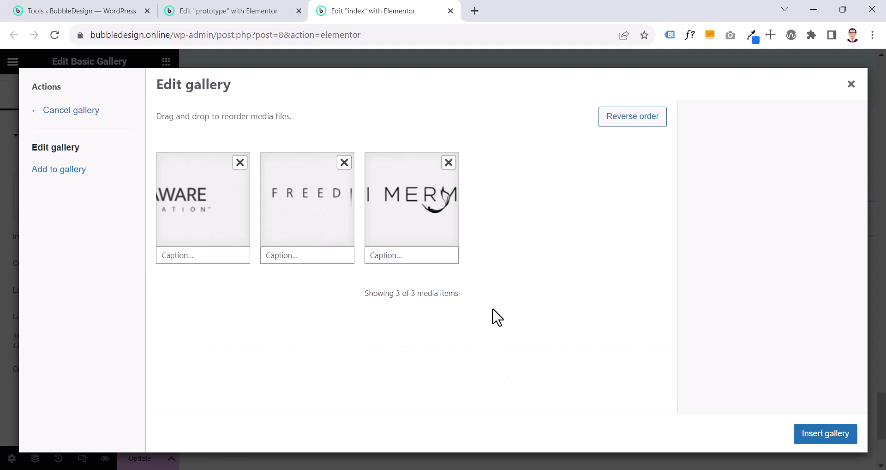
pyautogui.click(843, 439)
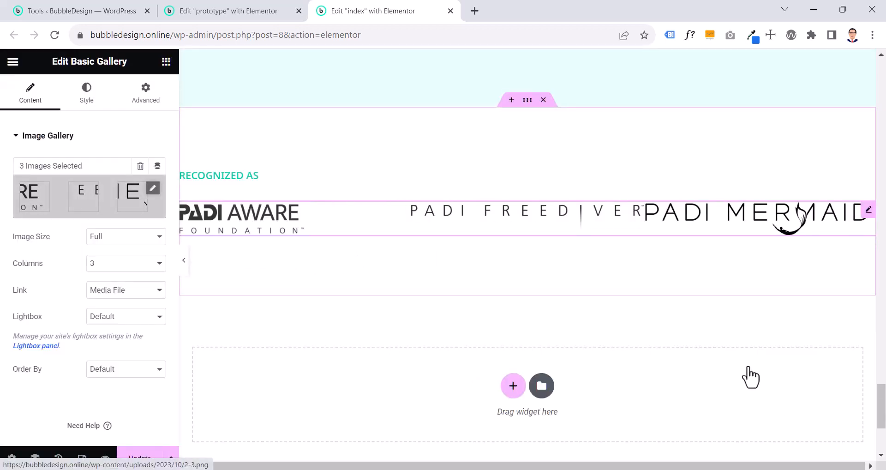
pyautogui.click(233, 10)
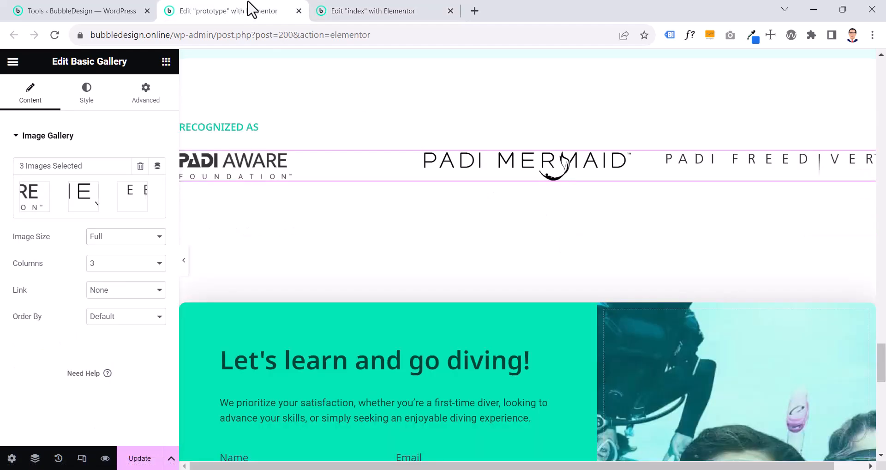
pyautogui.click(346, 10)
pyautogui.click(102, 197)
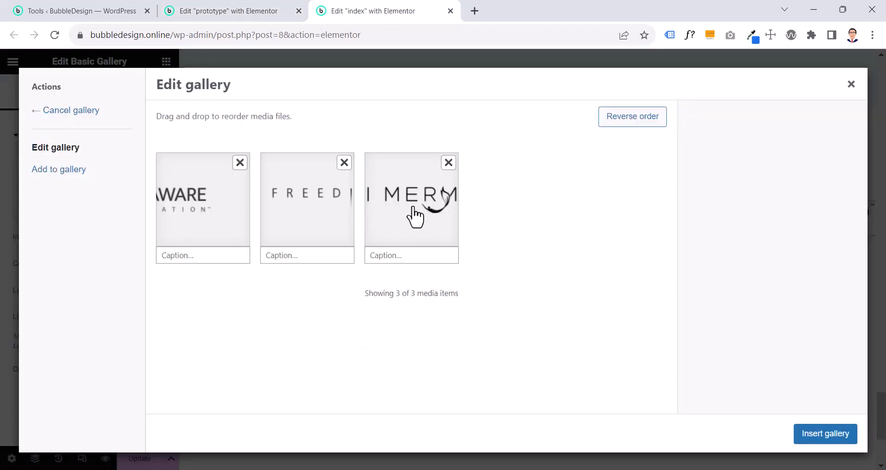
pyautogui.moveTo(413, 213); pyautogui.dragTo(330, 224)
pyautogui.click(822, 436)
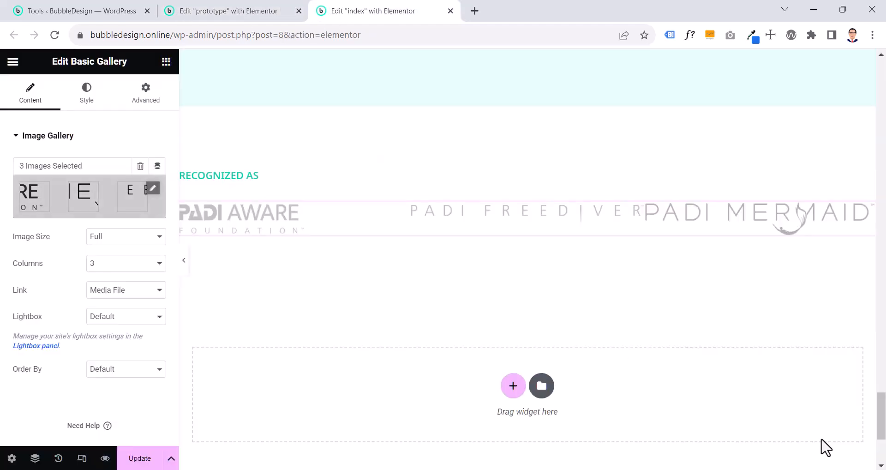
# Set the index gallery's link to None and, following the prototype, its image spacing to Custom with a value of 54
pyautogui.click(97, 295)
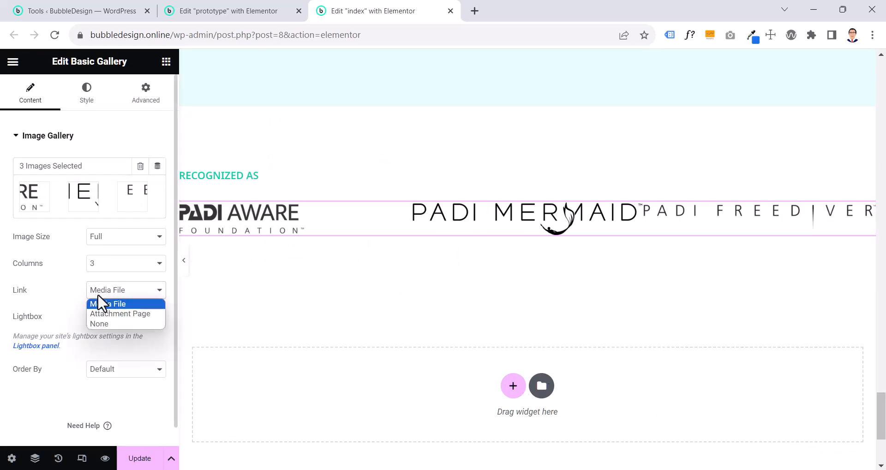
pyautogui.click(99, 322)
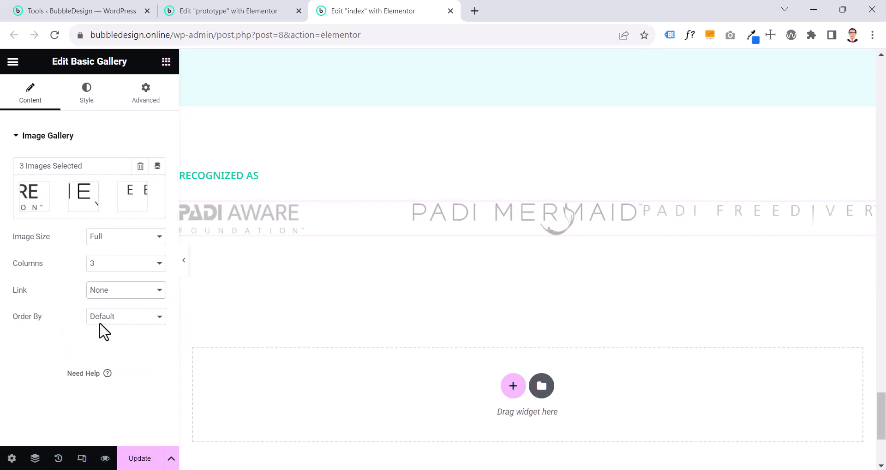
pyautogui.click(95, 92)
pyautogui.click(240, 13)
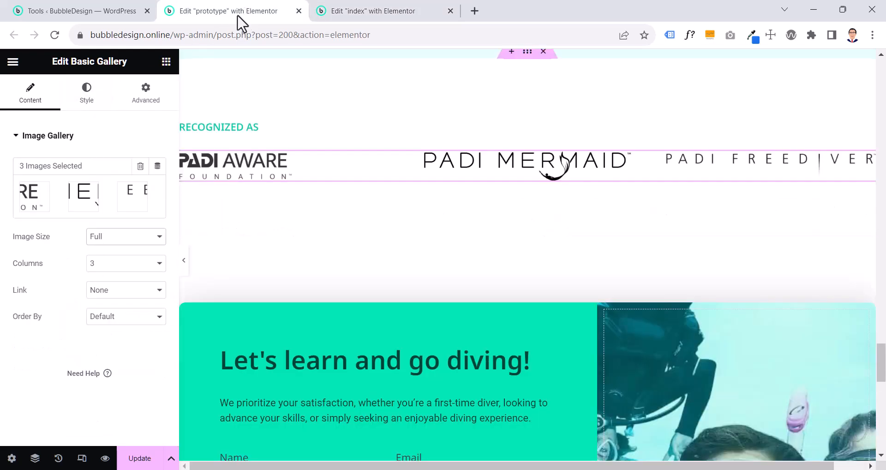
pyautogui.click(87, 97)
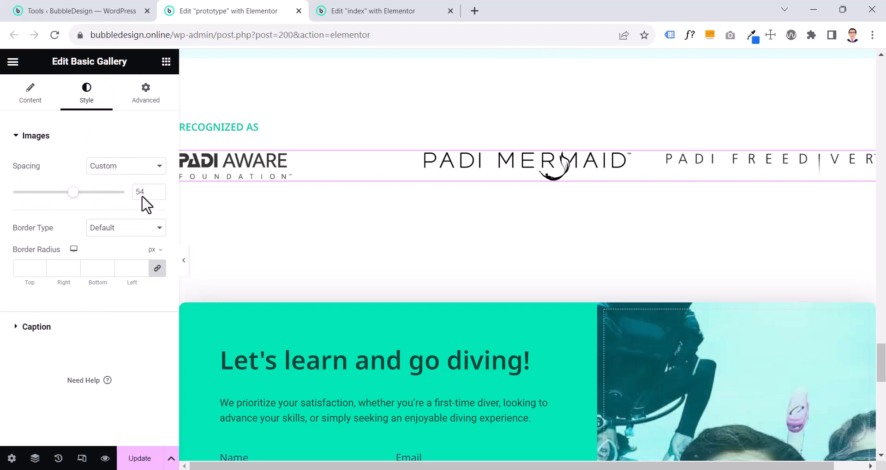
pyautogui.click(340, 13)
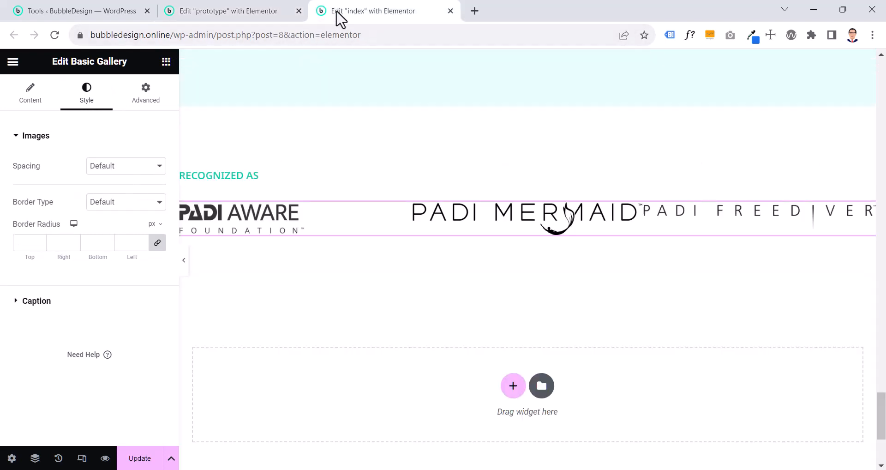
pyautogui.click(125, 171)
pyautogui.click(118, 186)
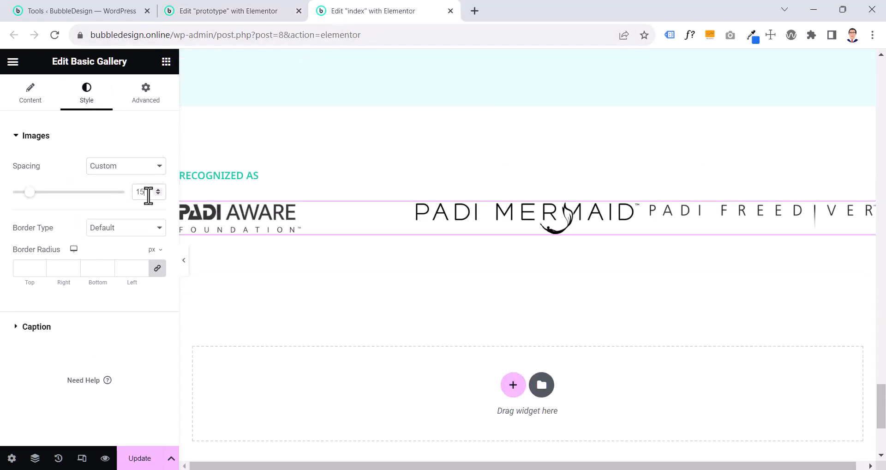
pyautogui.moveTo(148, 194); pyautogui.dragTo(128, 203)
pyautogui.write('54')
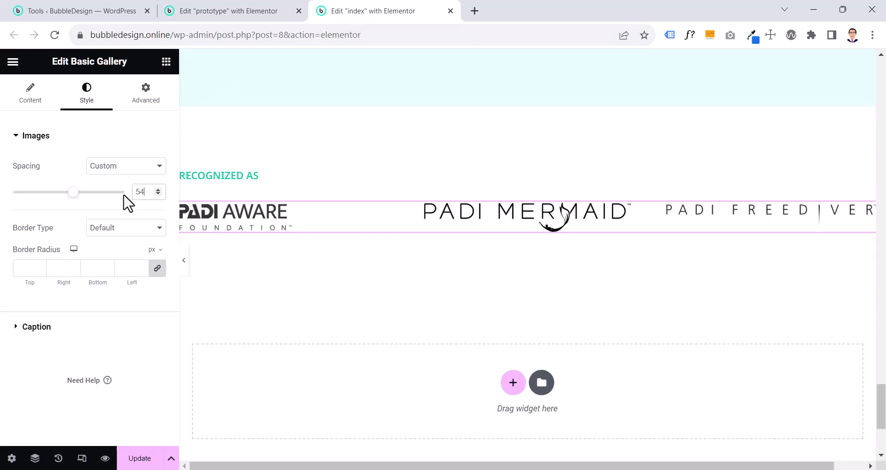
# Review the prototype gallery's caption style and set its caption display to Hide
pyautogui.click(198, 11)
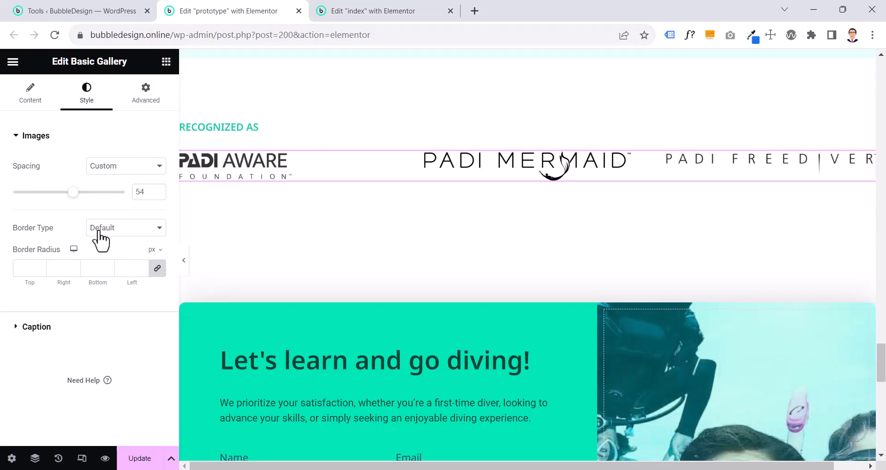
pyautogui.click(54, 329)
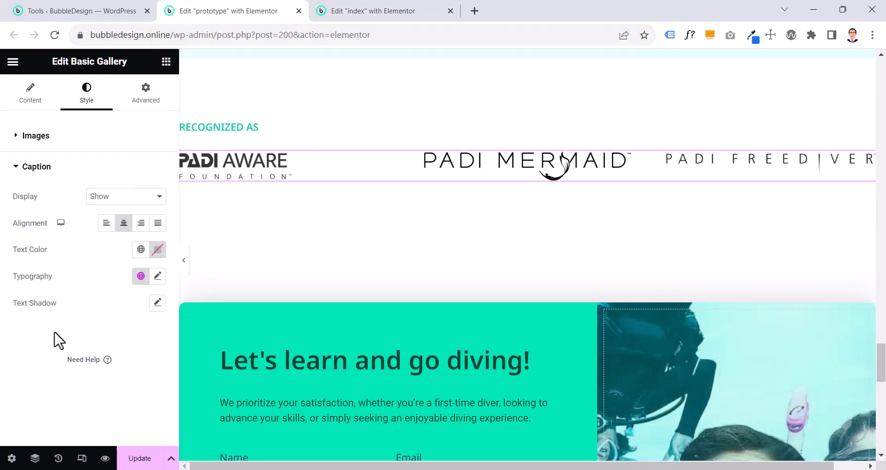
pyautogui.click(111, 199)
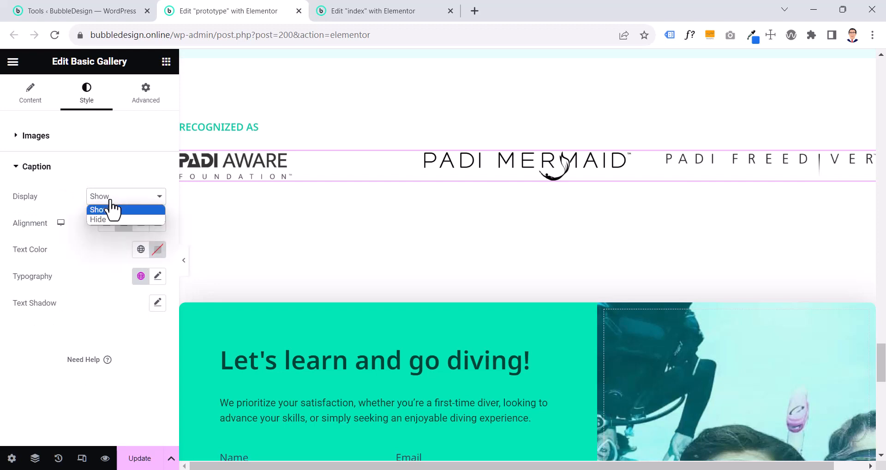
pyautogui.click(107, 219)
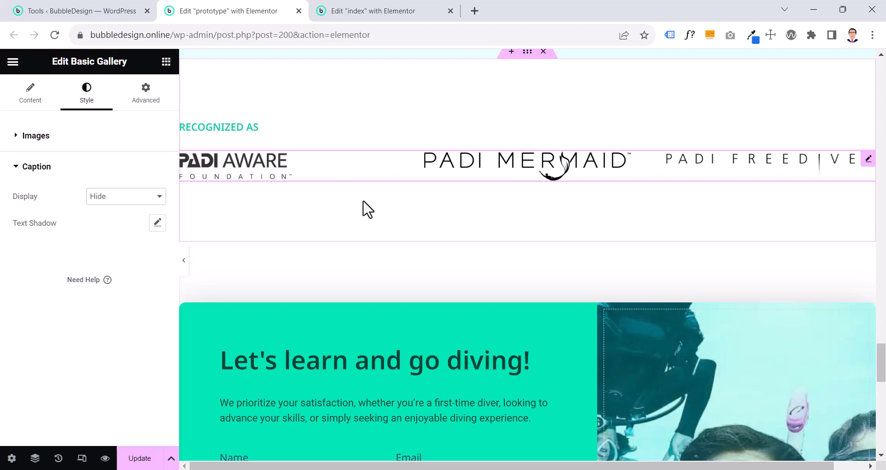
# Examine the prototype's "Let's learn and go diving!" contact section in the editor and in a preview of the page
pyautogui.scroll(-4, 363, 202)
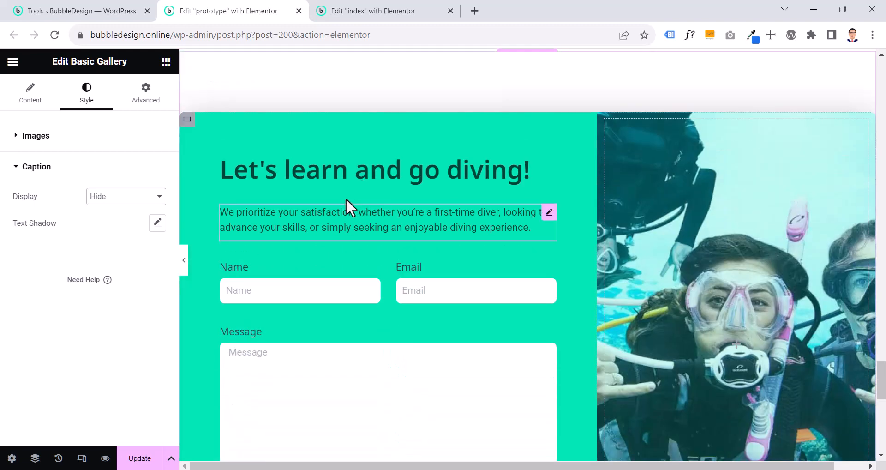
pyautogui.scroll(-3, 341, 198)
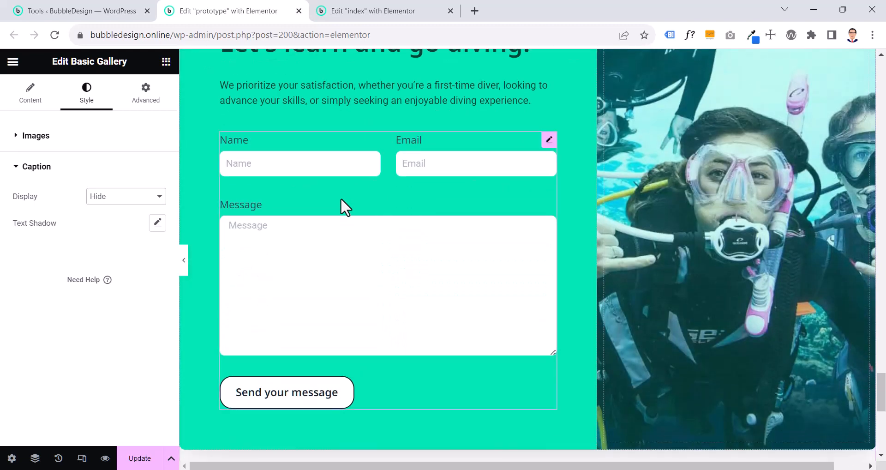
pyautogui.click(682, 433)
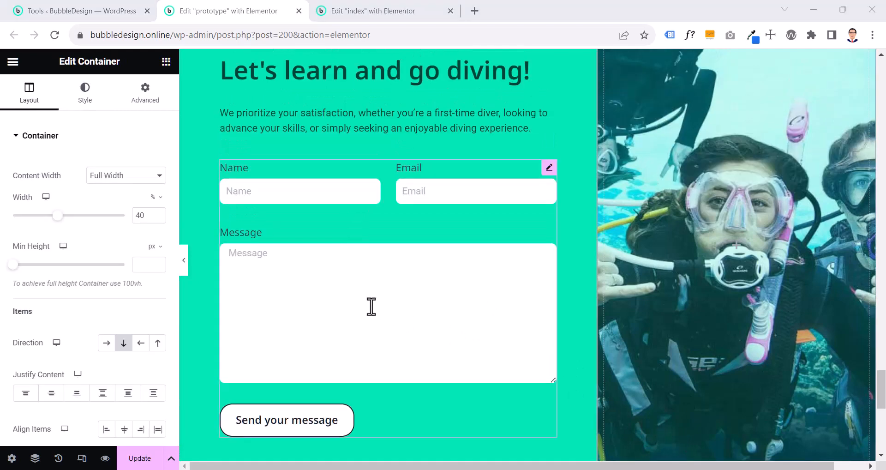
pyautogui.scroll(3, 371, 306)
pyautogui.scroll(-3, 371, 308)
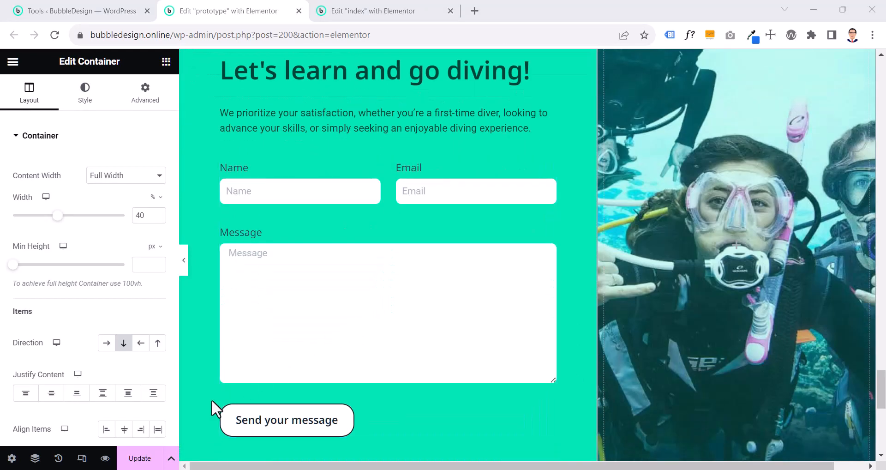
pyautogui.click(106, 458)
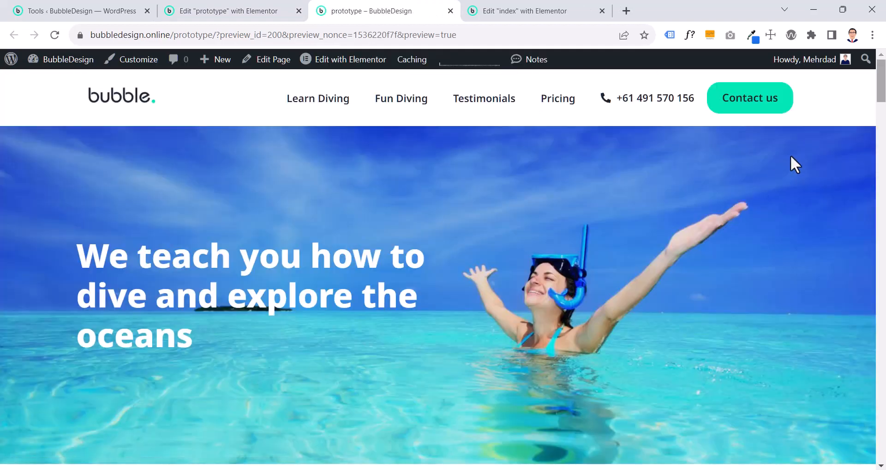
pyautogui.moveTo(880, 82); pyautogui.dragTo(822, 403)
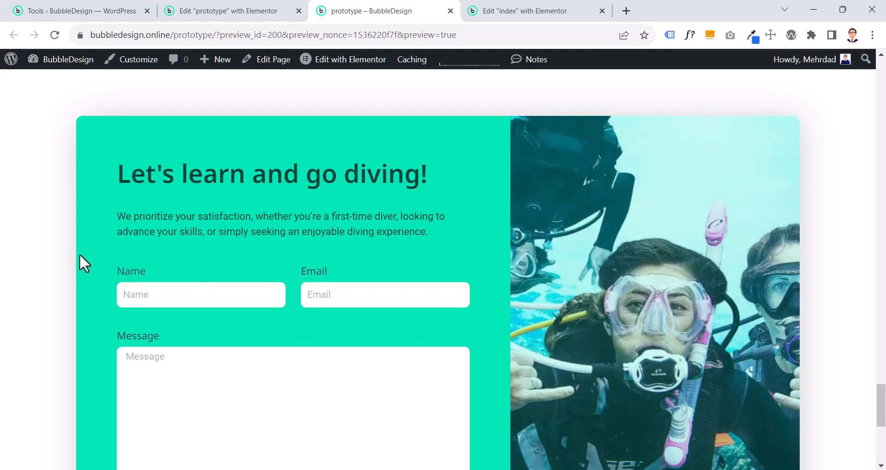
pyautogui.scroll(-7, 80, 255)
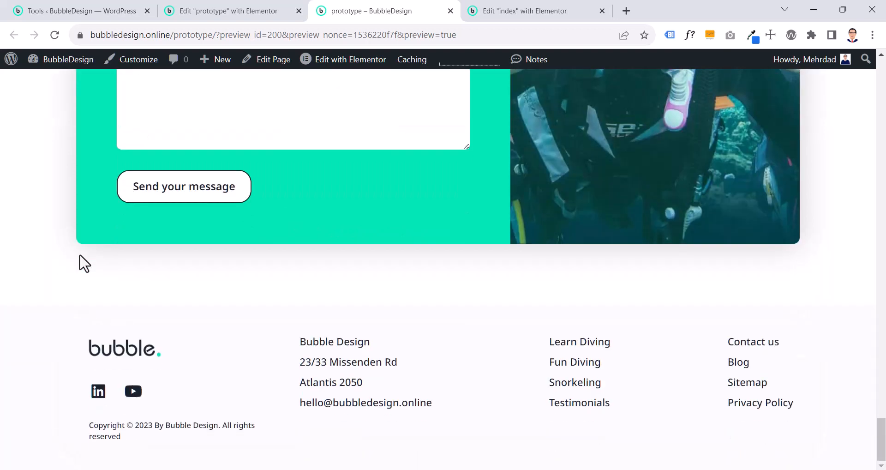
pyautogui.scroll(7, 80, 255)
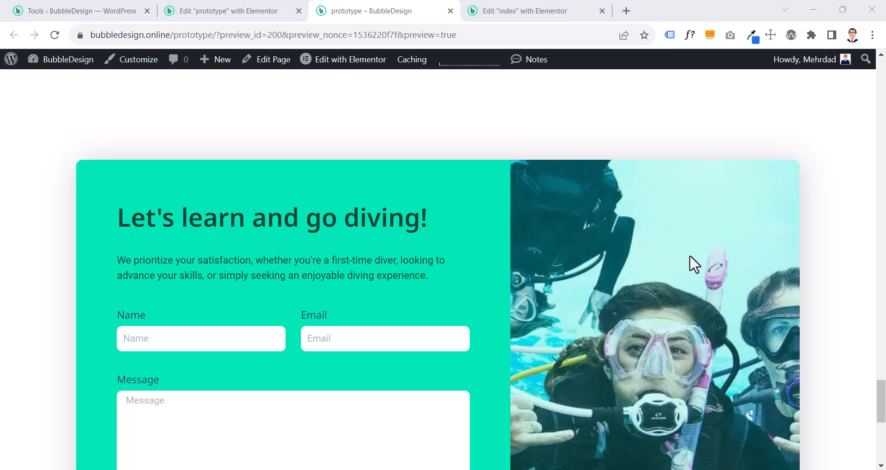
# Examine the "Let's learn and go diving!" card from heading to button in the prototype preview, including its form, photo and rounded edges
pyautogui.scroll(-7, 691, 240)
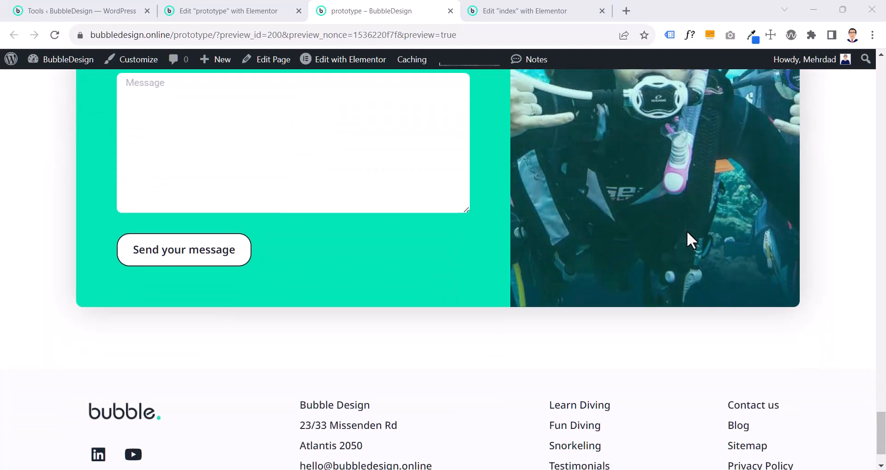
pyautogui.scroll(5, 691, 239)
pyautogui.scroll(2, 81, 148)
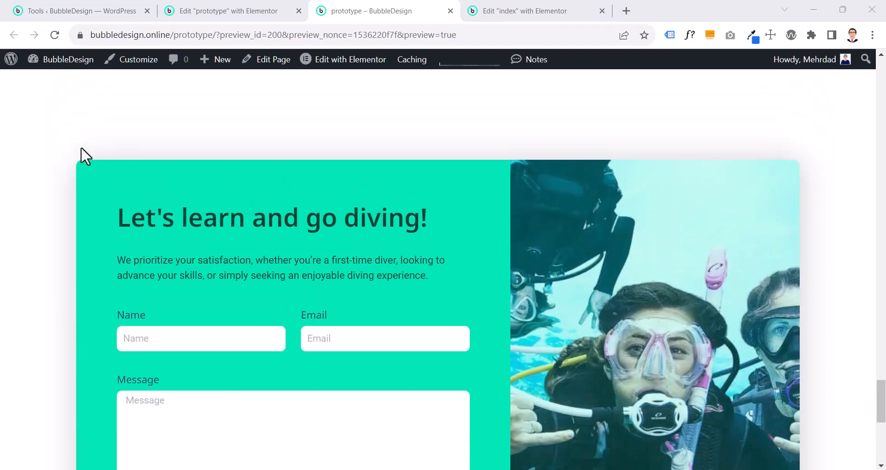
pyautogui.scroll(-6, 81, 146)
pyautogui.scroll(2, 144, 210)
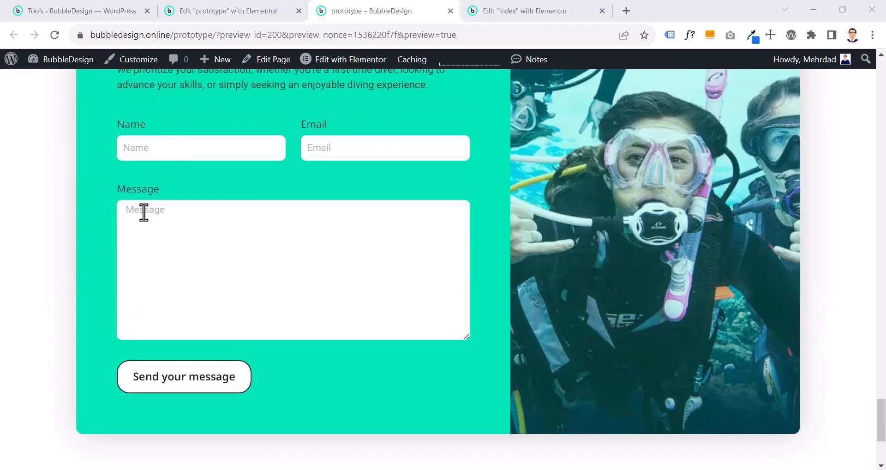
pyautogui.scroll(4, 144, 211)
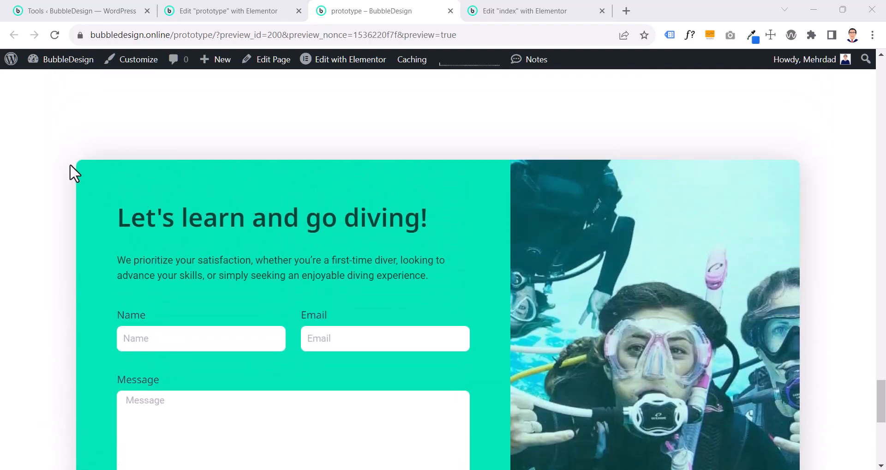
pyautogui.scroll(-6, 70, 165)
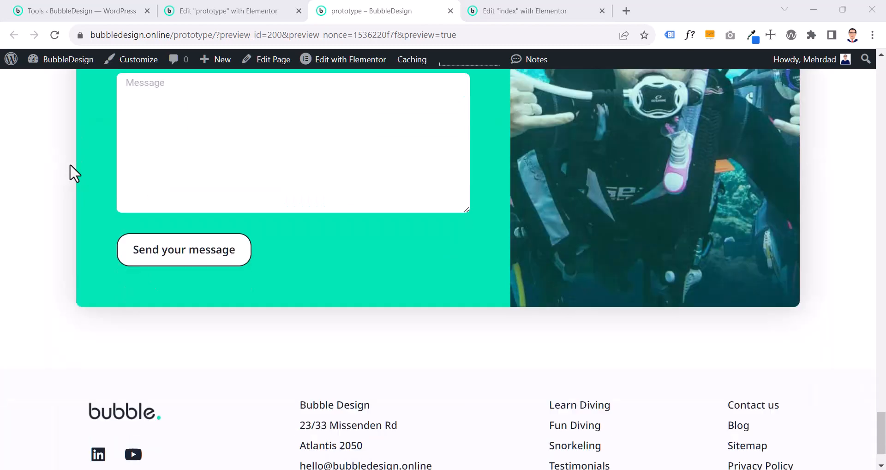
pyautogui.scroll(6, 78, 171)
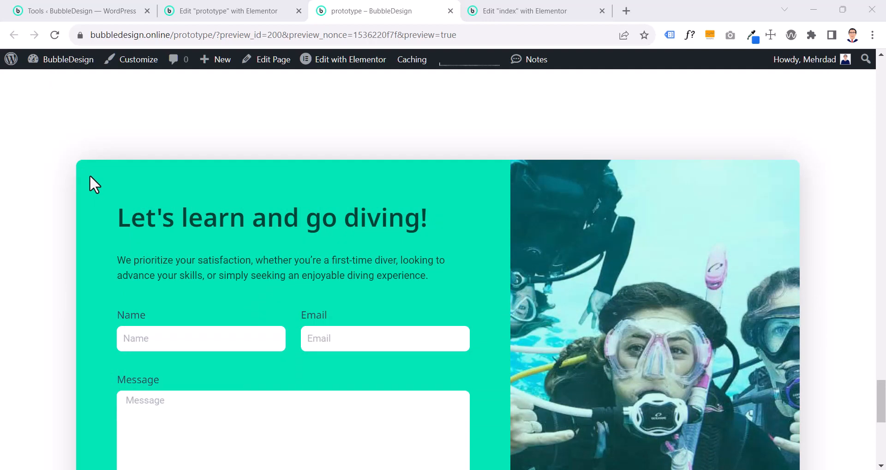
pyautogui.scroll(-4, 89, 174)
pyautogui.scroll(3, 90, 175)
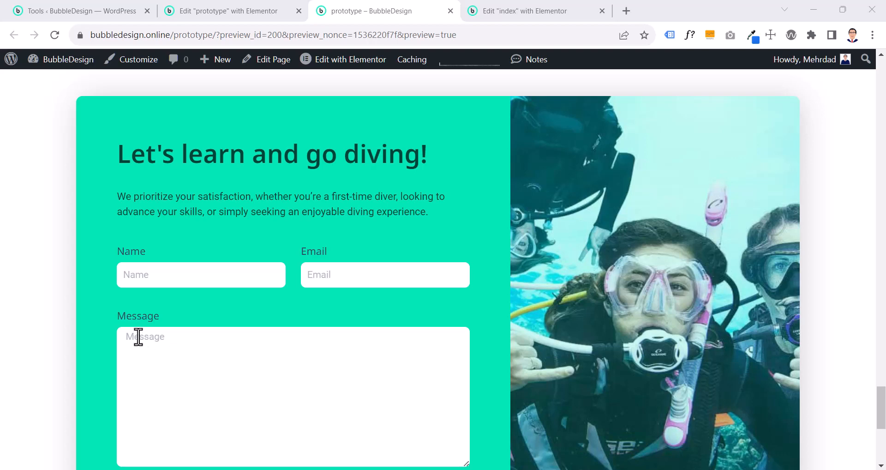
# Close the prototype preview and compare the contact section in the prototype editor with the settings panel hidden and shown
pyautogui.click(223, 14)
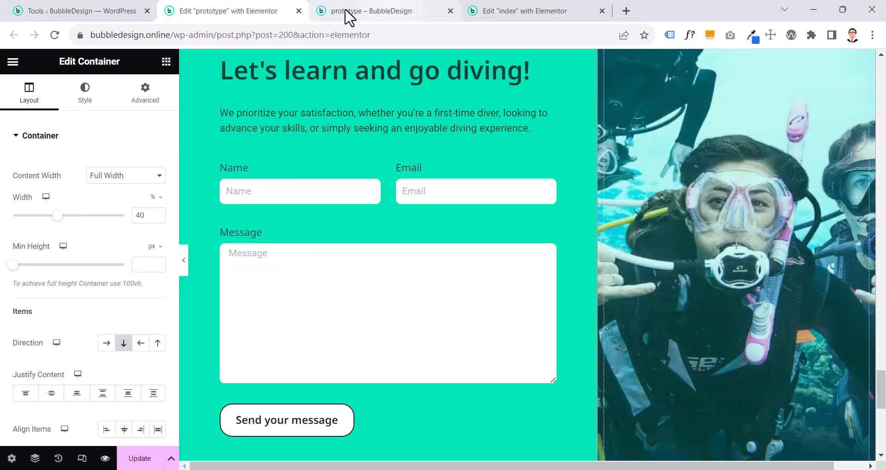
pyautogui.click(451, 11)
pyautogui.scroll(1, 431, 170)
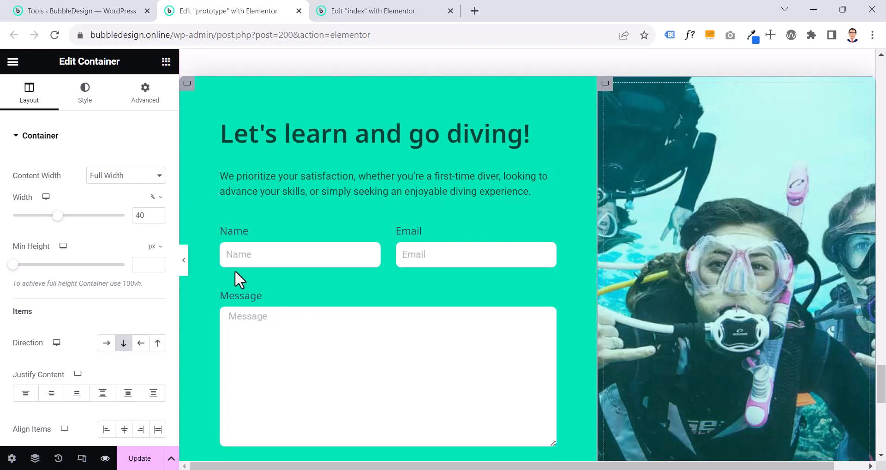
pyautogui.click(183, 261)
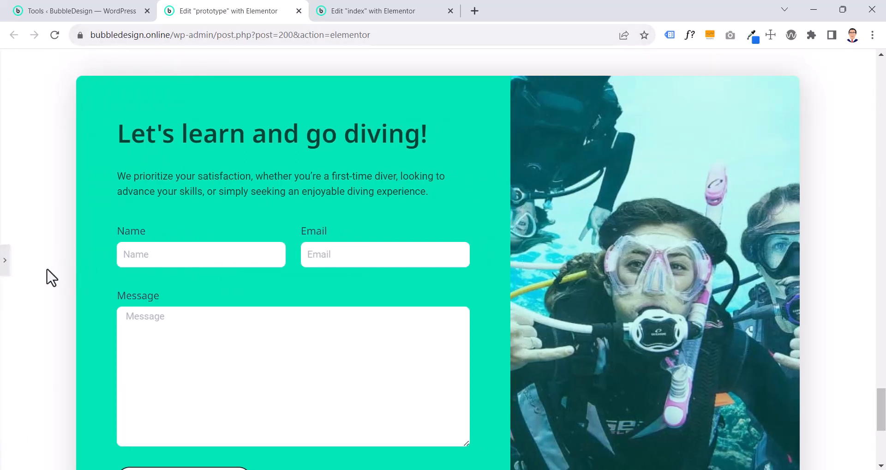
pyautogui.click(6, 274)
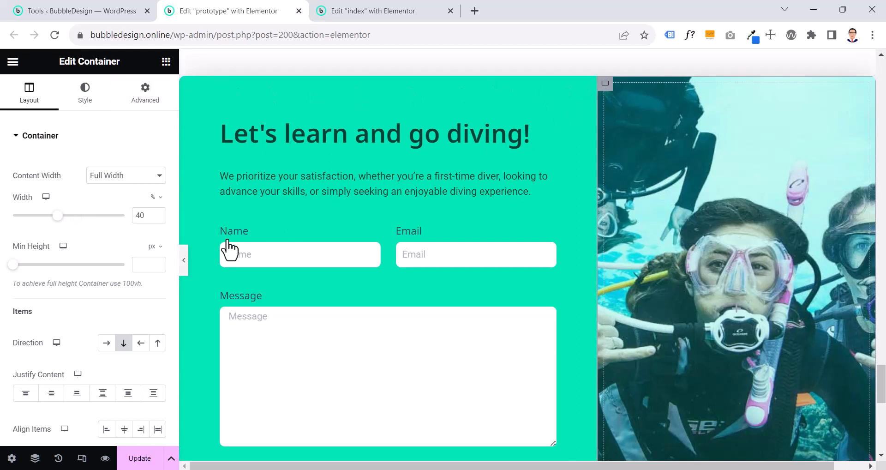
pyautogui.click(184, 260)
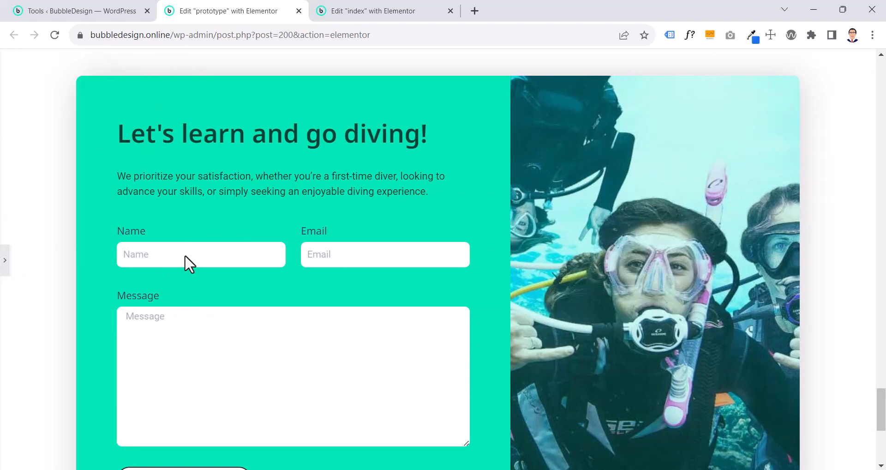
pyautogui.click(5, 259)
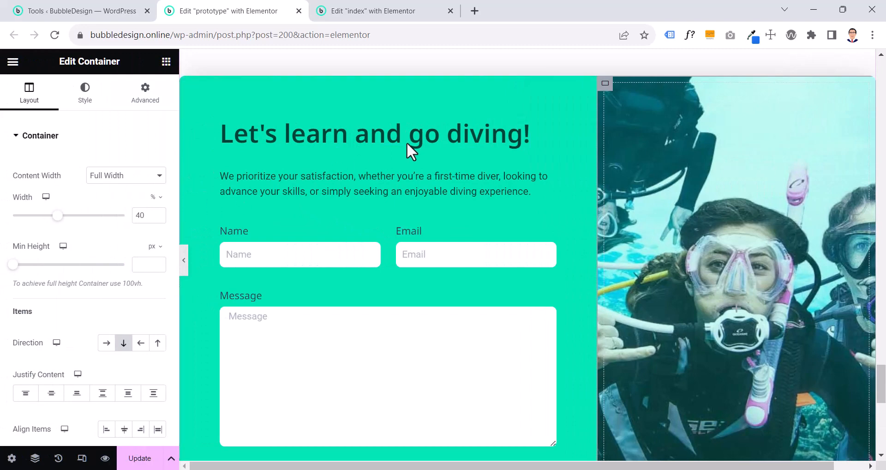
pyautogui.scroll(3, 451, 131)
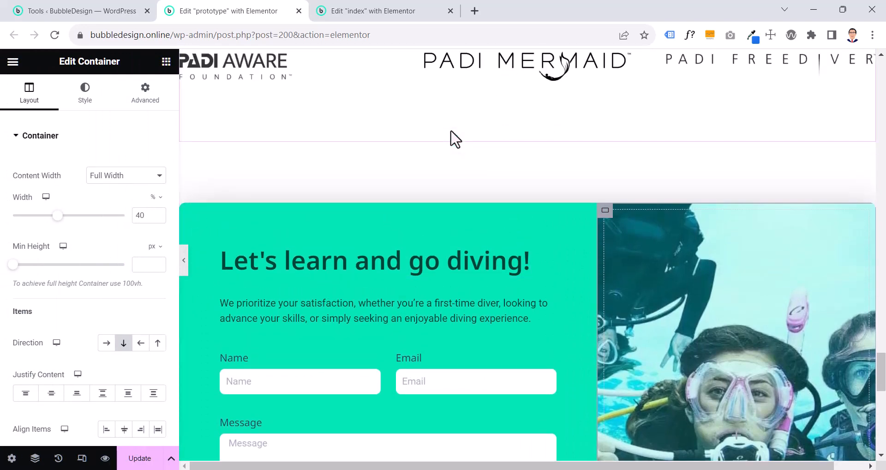
# Check the direction of the prototype's outer contact container and add a matching row container below the index page's Recognized As section
pyautogui.click(388, 14)
pyautogui.click(513, 254)
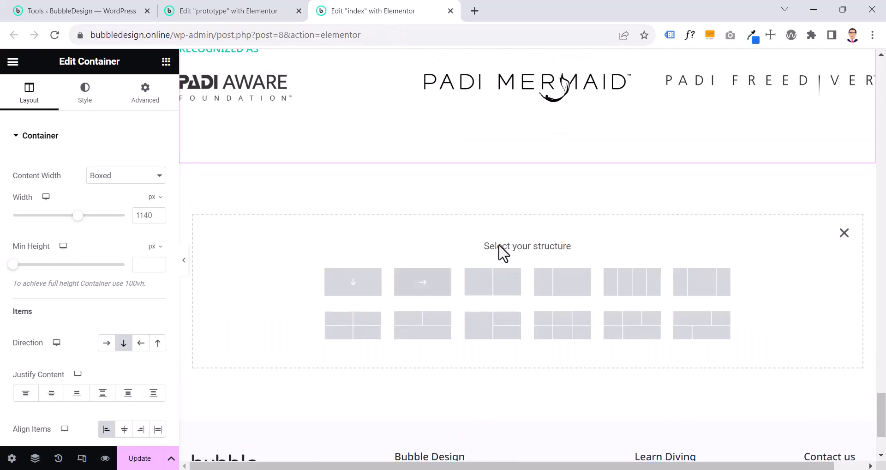
pyautogui.click(259, 20)
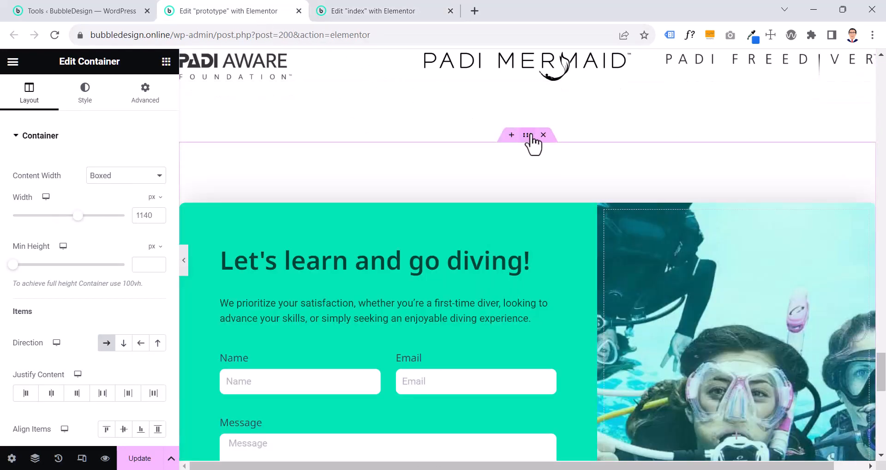
pyautogui.scroll(-1, 534, 143)
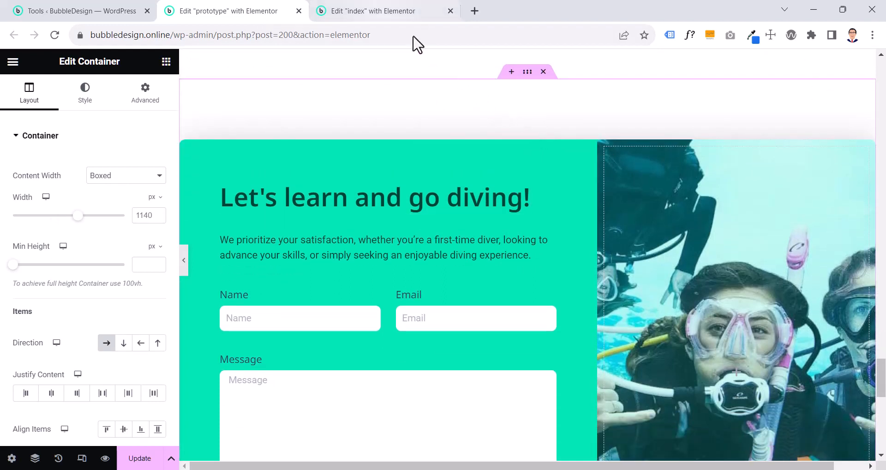
pyautogui.click(383, 14)
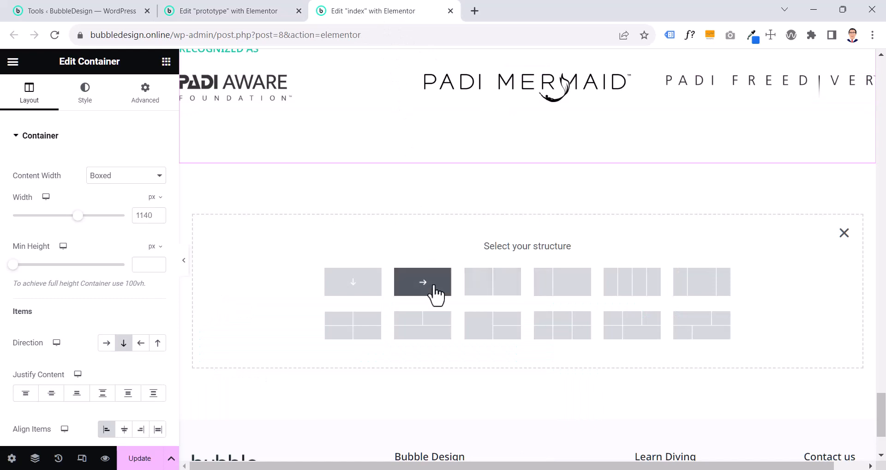
pyautogui.click(433, 289)
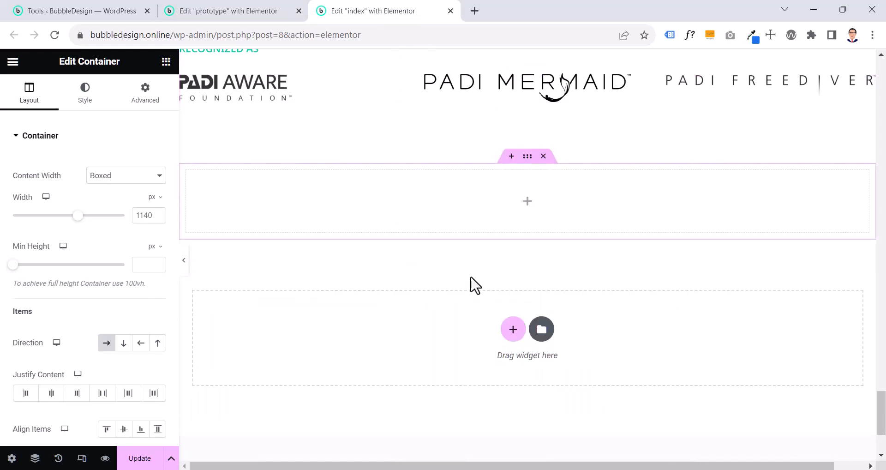
# Nest a second container inside the new row container on the index page
pyautogui.scroll(1, 498, 279)
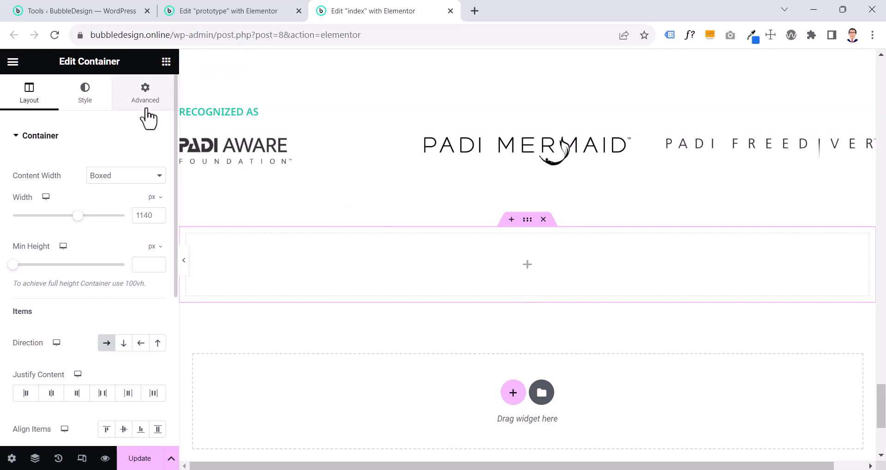
pyautogui.click(166, 62)
pyautogui.moveTo(44, 266); pyautogui.dragTo(500, 276)
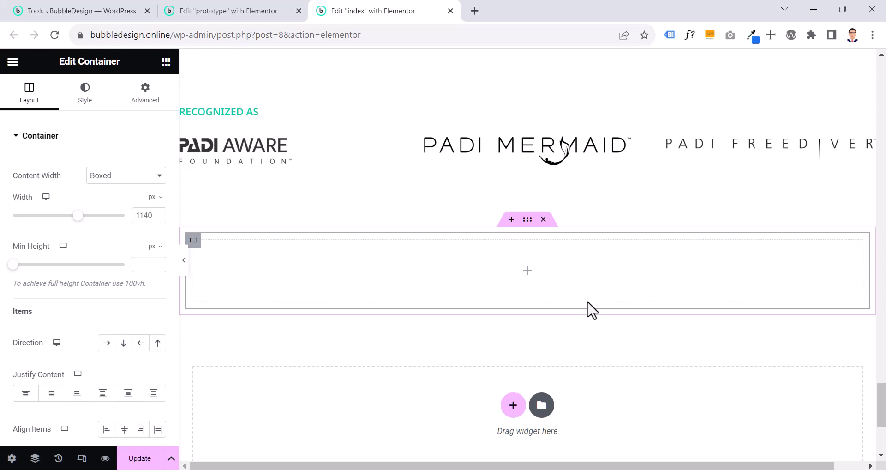
# Recheck the prototype's contact section and set the index page's outer container padding to 9.6 rem top and bottom, 0 rem on the sides
pyautogui.click(254, 15)
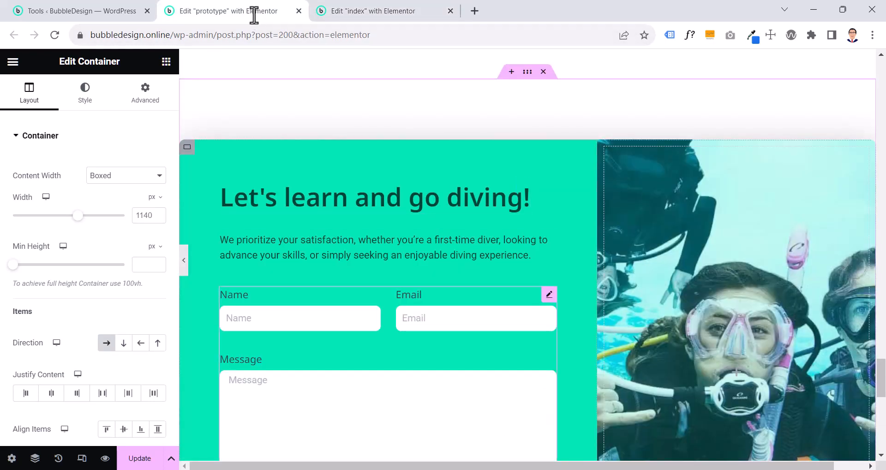
pyautogui.scroll(-4, 254, 15)
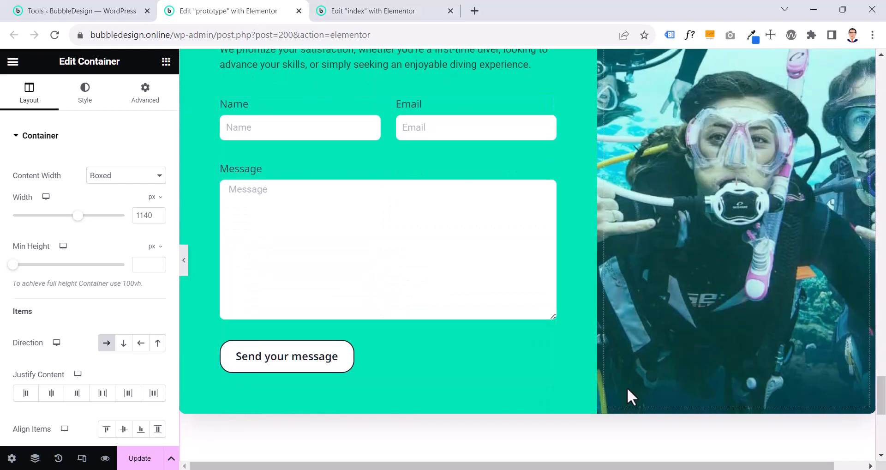
pyautogui.hotkey('ctrl', 'Tab')
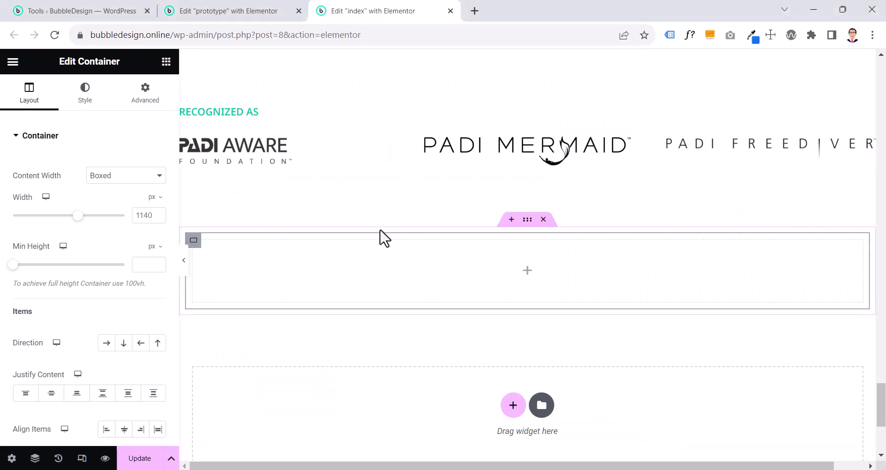
pyautogui.click(527, 231)
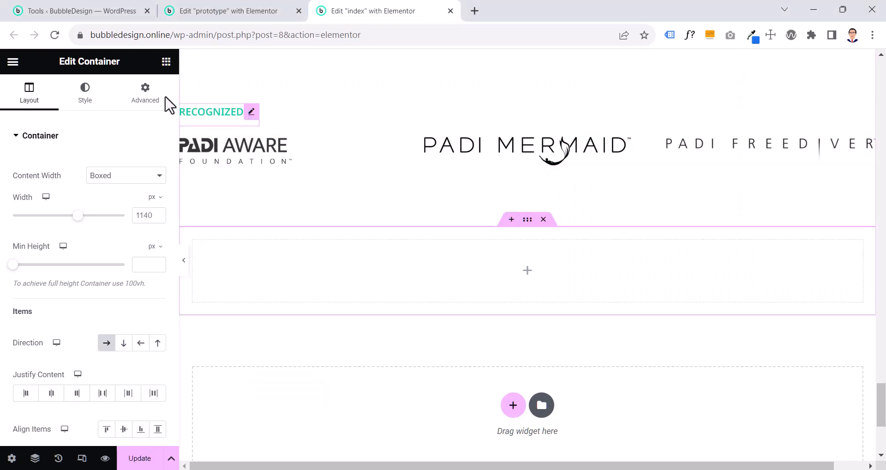
pyautogui.click(143, 95)
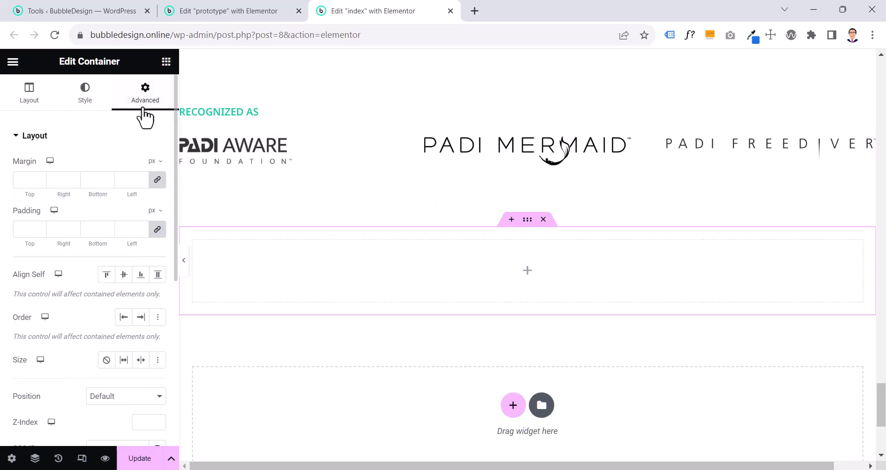
pyautogui.click(153, 211)
pyautogui.click(151, 267)
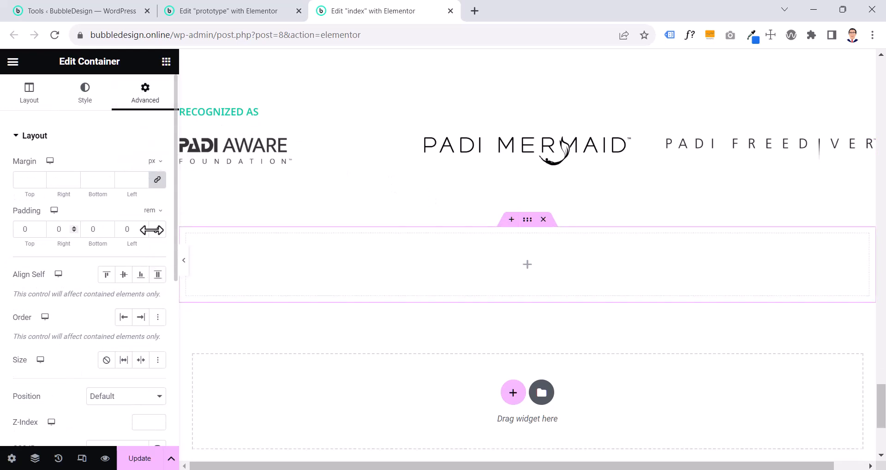
pyautogui.click(27, 229)
pyautogui.write('9.6')
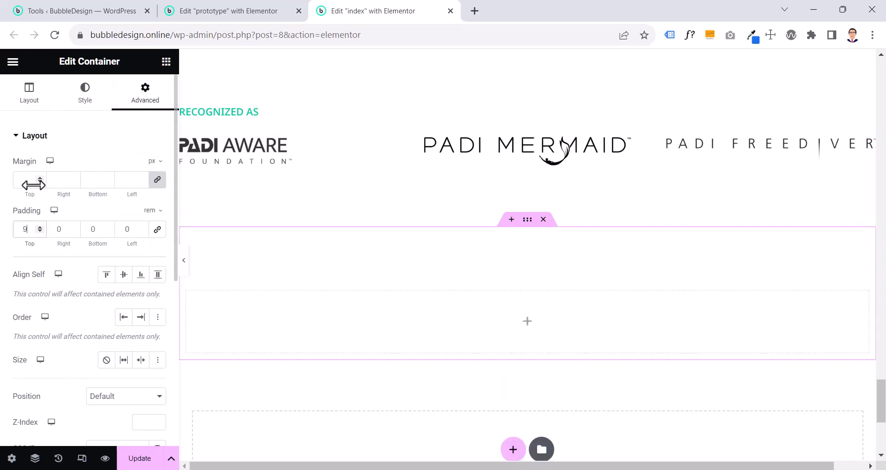
pyautogui.click(97, 230)
pyautogui.write('9.6')
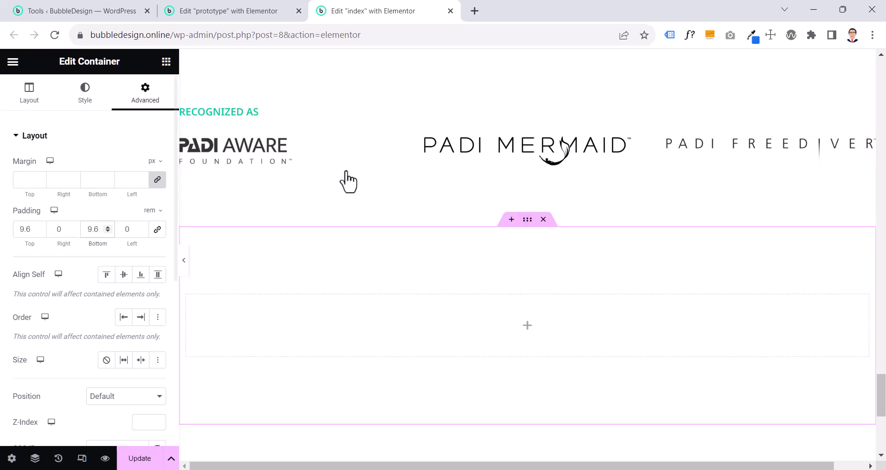
# Give the outer container a Classic background, trying the global color Lightest Gray before settling on CTA Color 90
pyautogui.click(92, 102)
pyautogui.click(107, 194)
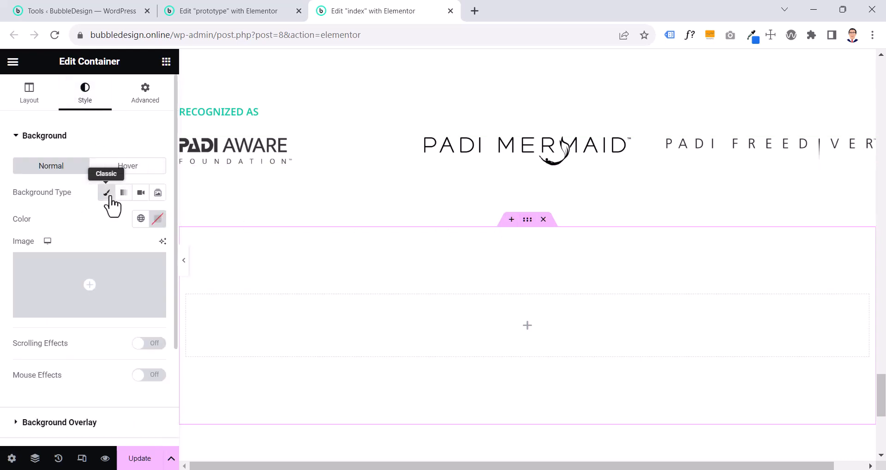
pyautogui.click(140, 225)
pyautogui.scroll(-5, 92, 300)
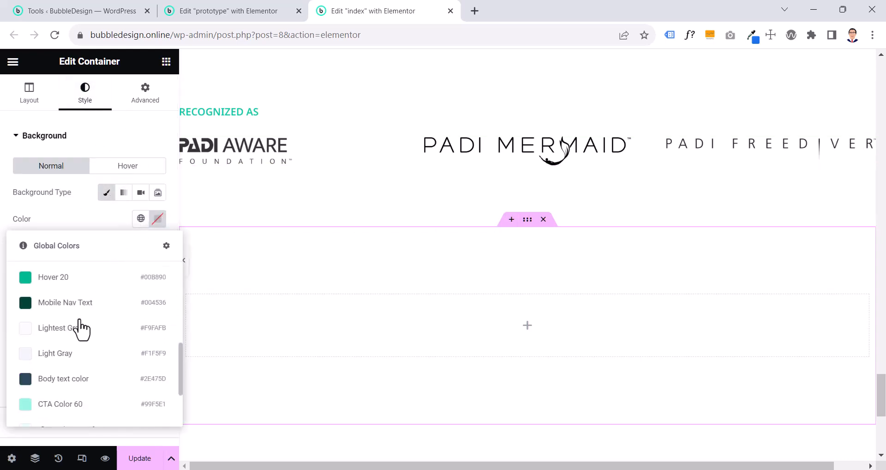
pyautogui.click(72, 330)
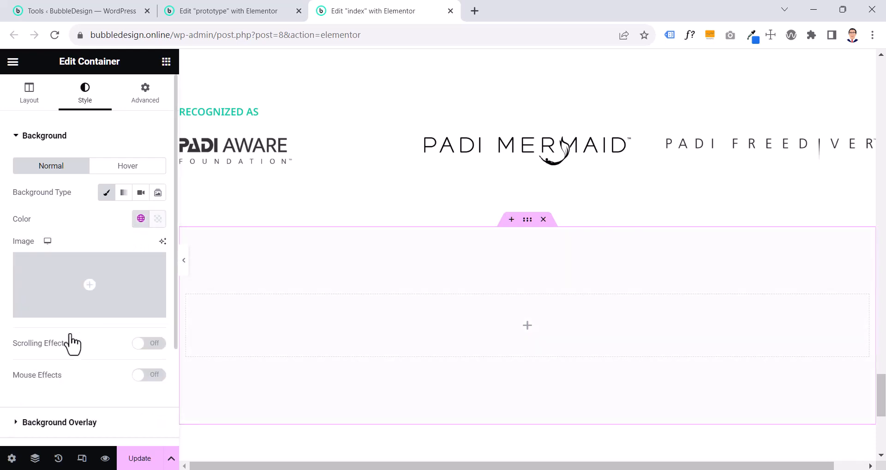
pyautogui.click(140, 220)
pyautogui.scroll(-8, 83, 365)
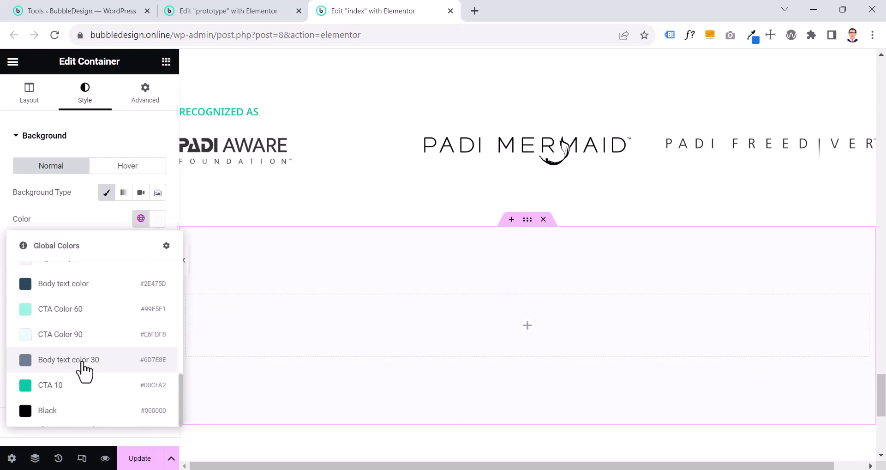
pyautogui.click(82, 359)
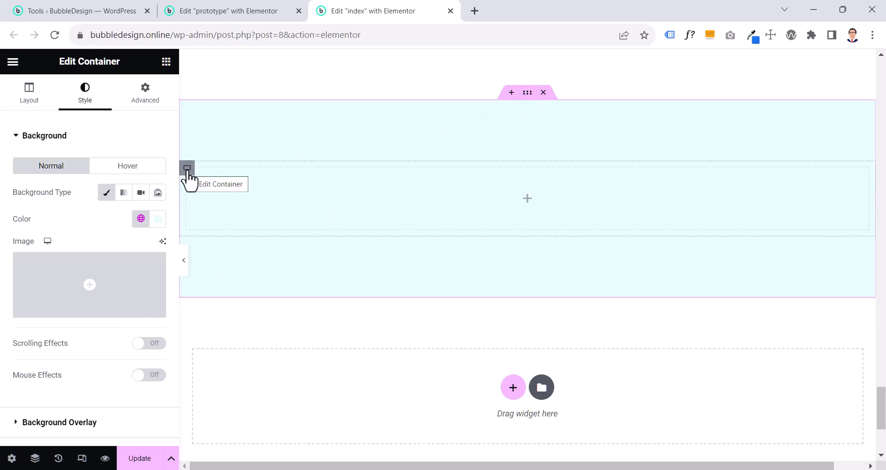
# Nest another container inside the inner container of the index page's contact section
pyautogui.click(187, 169)
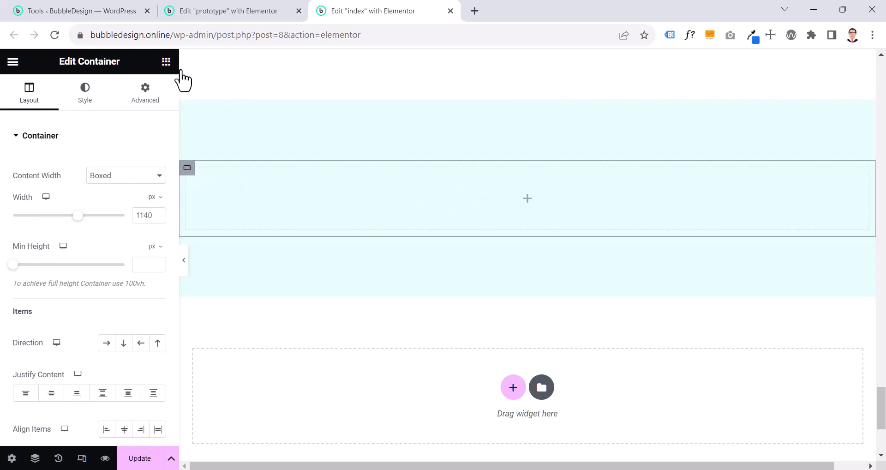
pyautogui.click(165, 65)
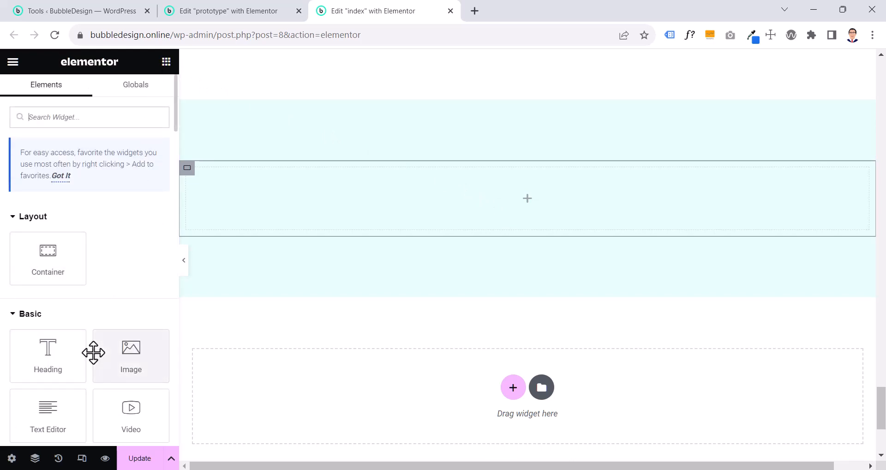
pyautogui.scroll(-3, 93, 352)
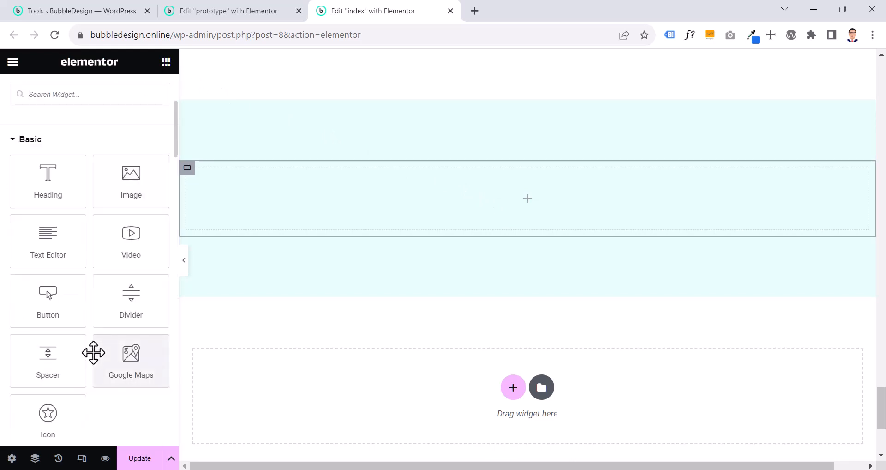
pyautogui.scroll(3, 88, 337)
pyautogui.moveTo(65, 257); pyautogui.dragTo(506, 208)
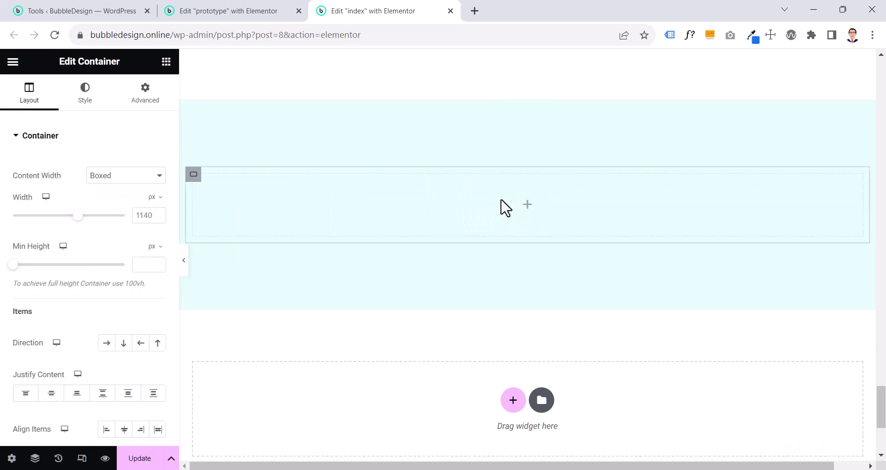
# Duplicate the new child container and set the parent container's direction to row
pyautogui.rightClick(194, 176)
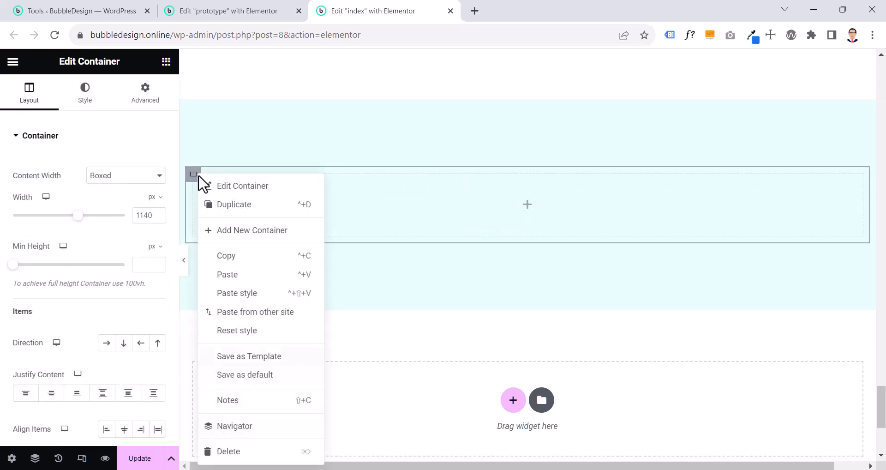
pyautogui.click(230, 204)
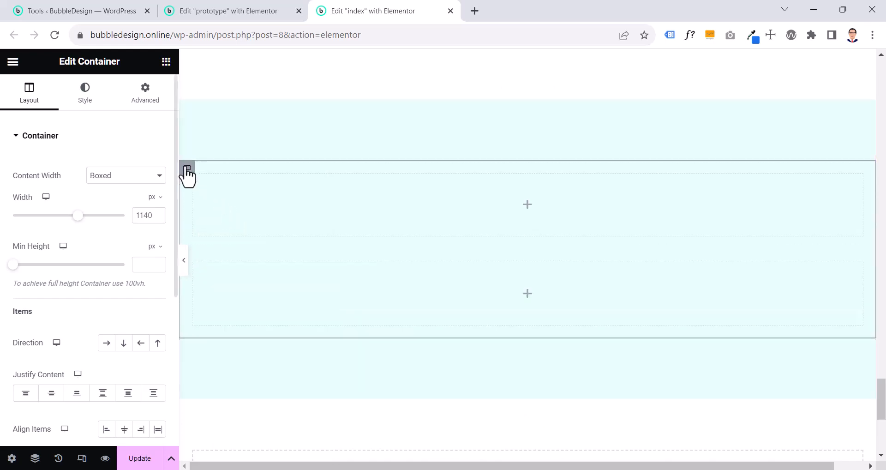
pyautogui.scroll(-5, 157, 205)
pyautogui.scroll(3, 157, 205)
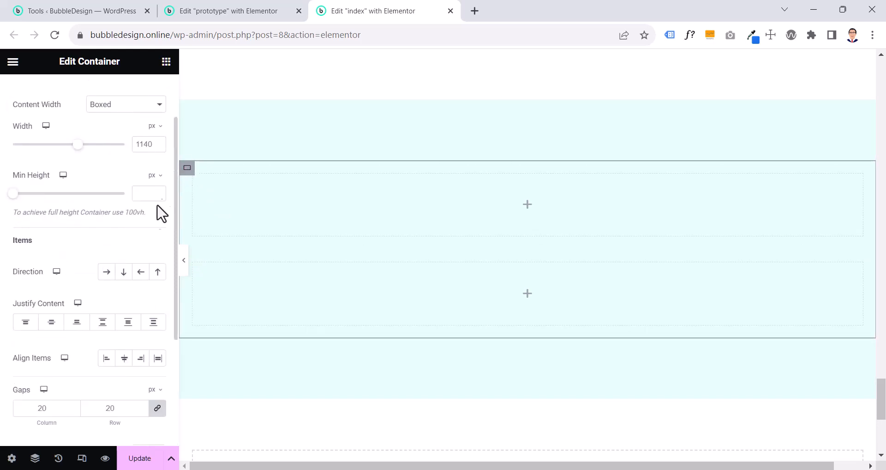
pyautogui.click(106, 277)
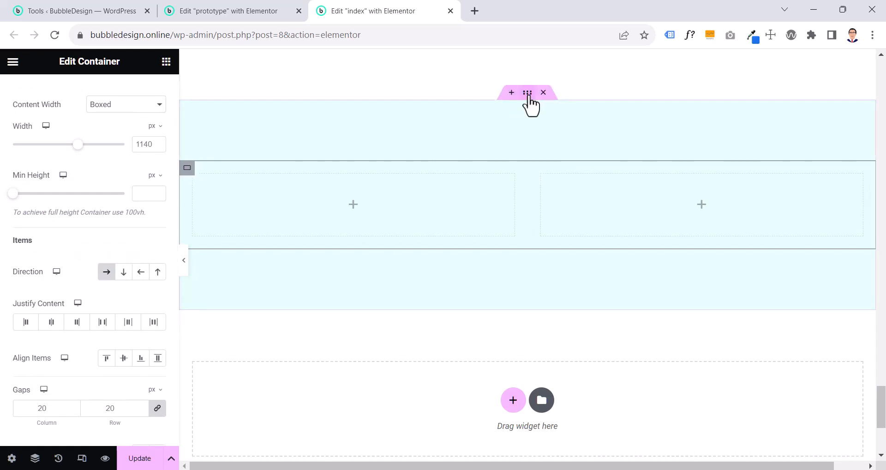
# Recheck the prototype's contact section, return to the index page and select the first child container
pyautogui.click(259, 14)
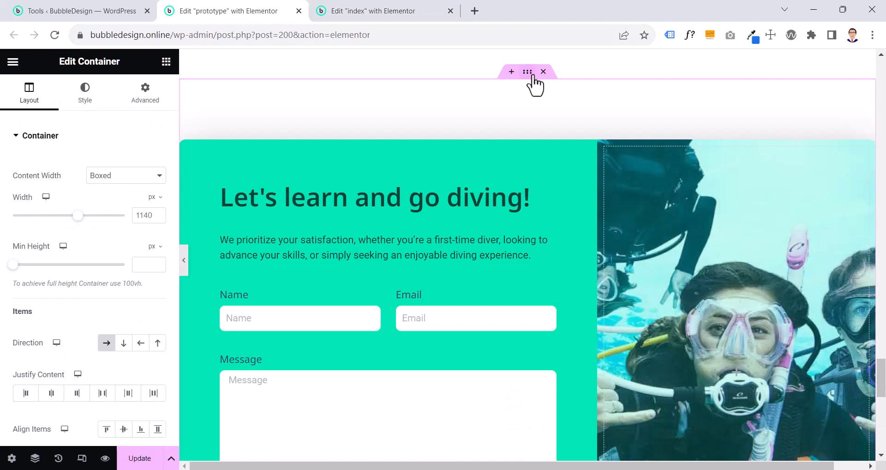
pyautogui.click(399, 13)
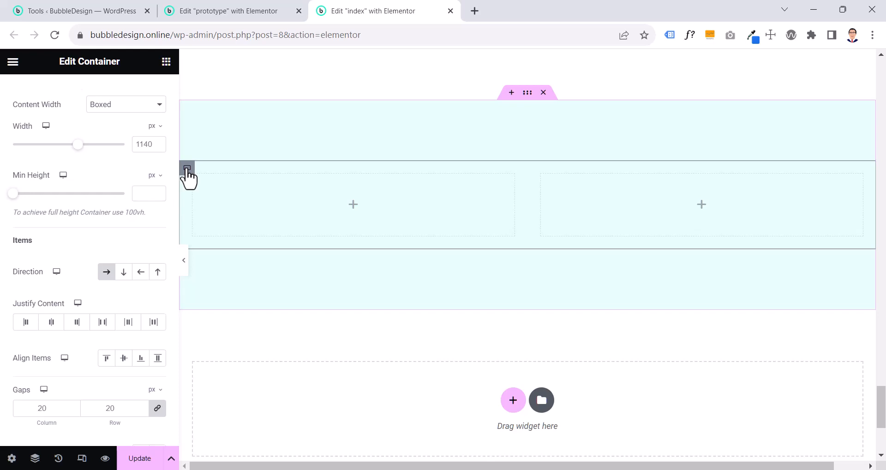
pyautogui.click(183, 260)
pyautogui.click(5, 272)
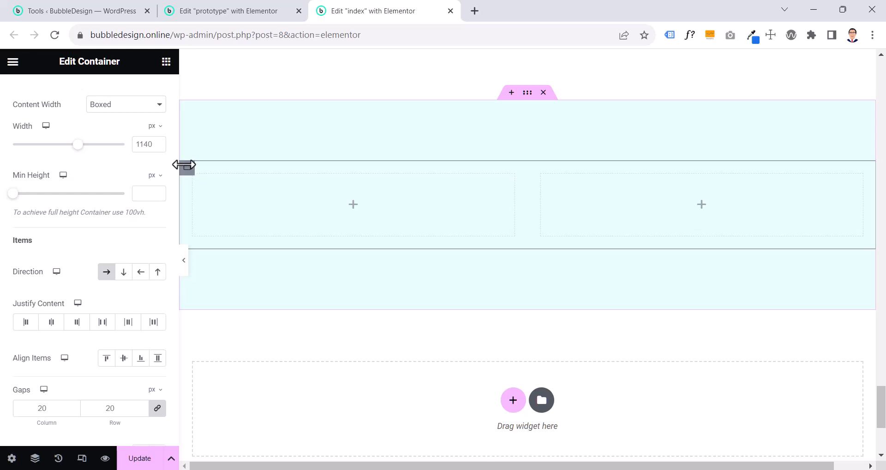
pyautogui.click(196, 182)
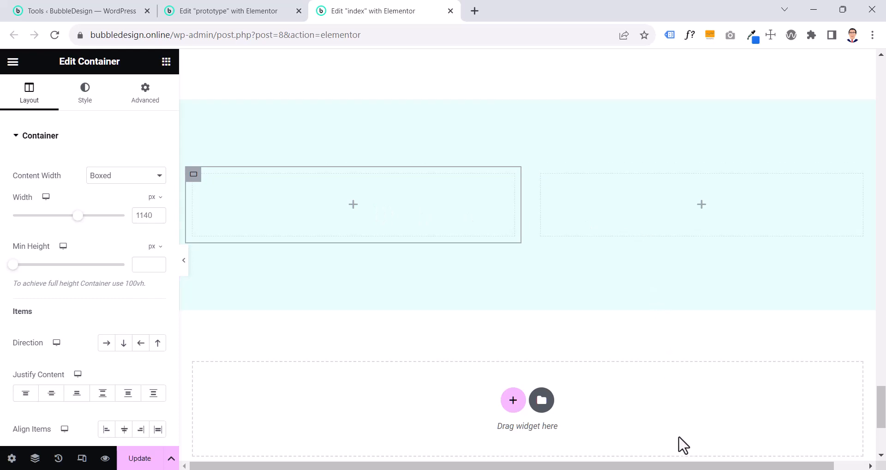
# Switch back to the prototype page and apply a global font to the "Let's learn and go diving!" heading
pyautogui.hotkey('ctrl', 'shift', 'Tab')
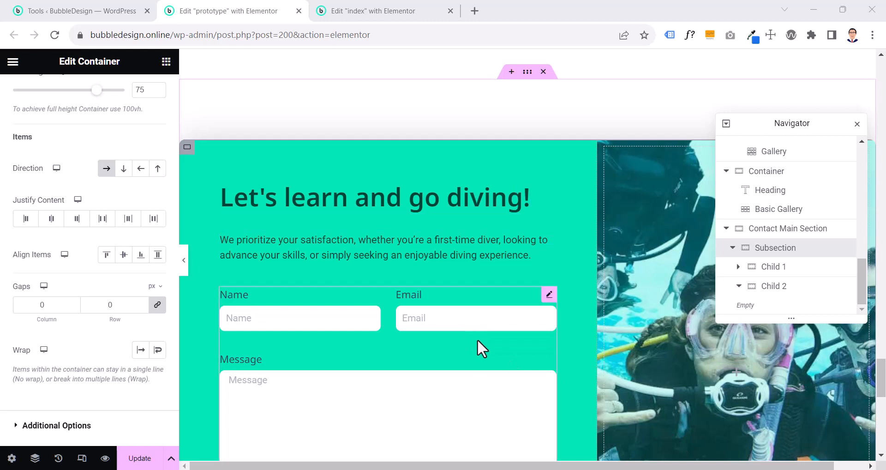
pyautogui.scroll(-3, 477, 349)
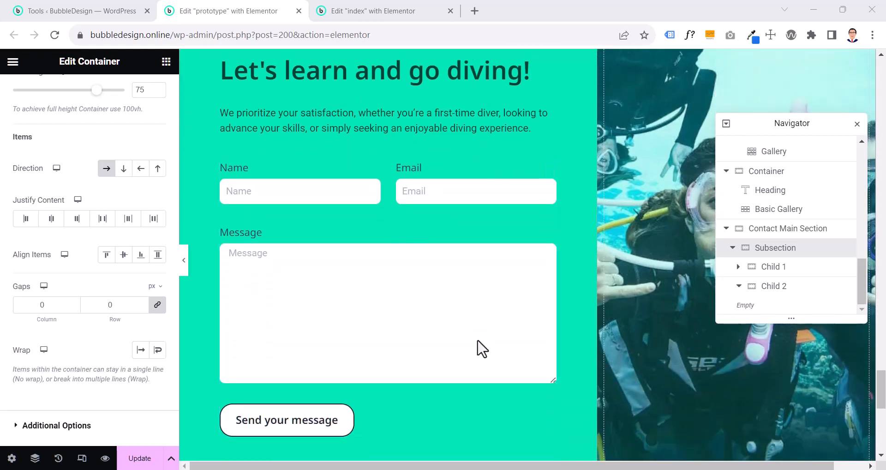
pyautogui.scroll(3, 477, 341)
pyautogui.scroll(1, 478, 342)
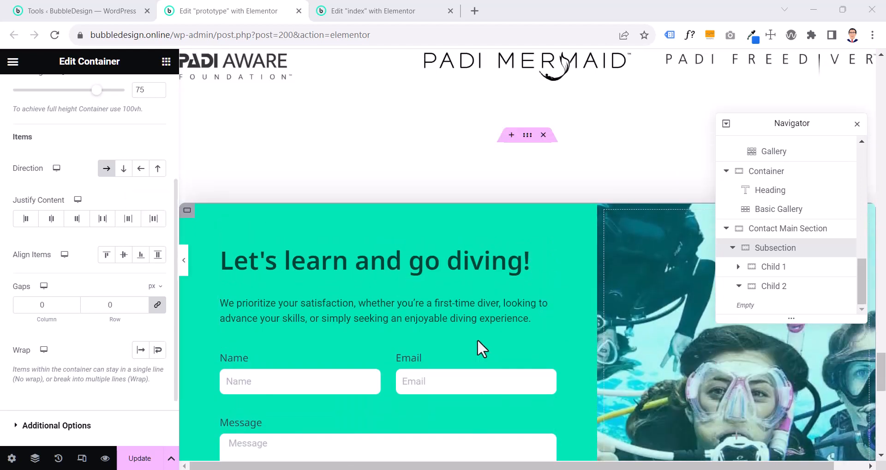
pyautogui.scroll(-1, 464, 305)
pyautogui.click(422, 195)
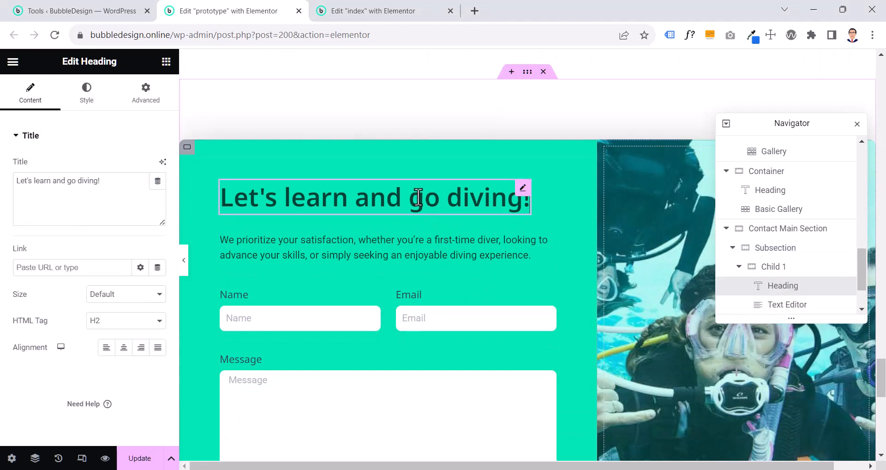
pyautogui.click(86, 96)
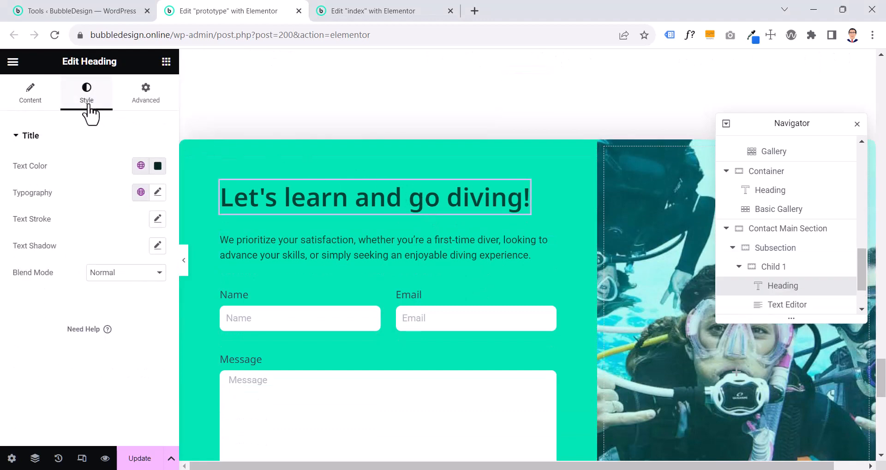
pyautogui.click(141, 192)
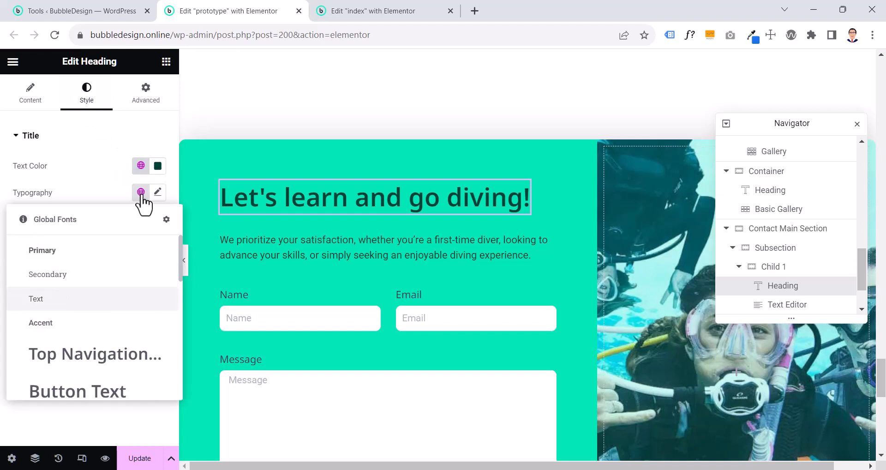
pyautogui.scroll(-5, 131, 237)
pyautogui.click(84, 385)
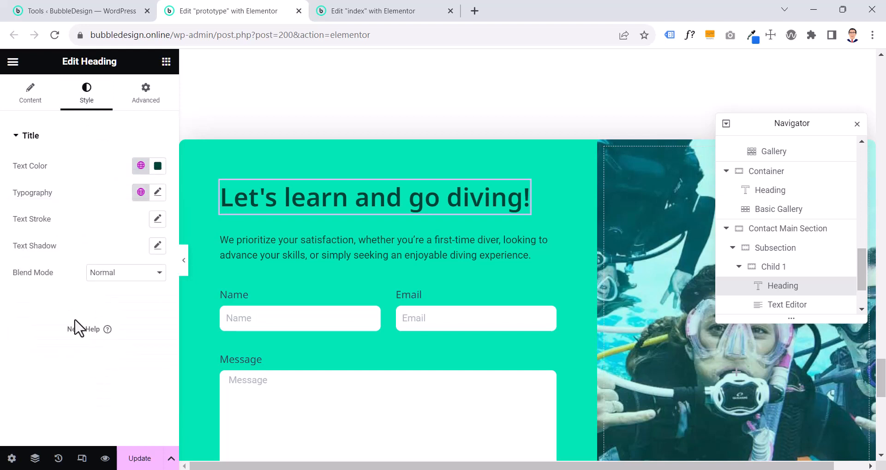
# Set the HTML tag of the "Let's learn and go diving!" heading to p
pyautogui.click(43, 97)
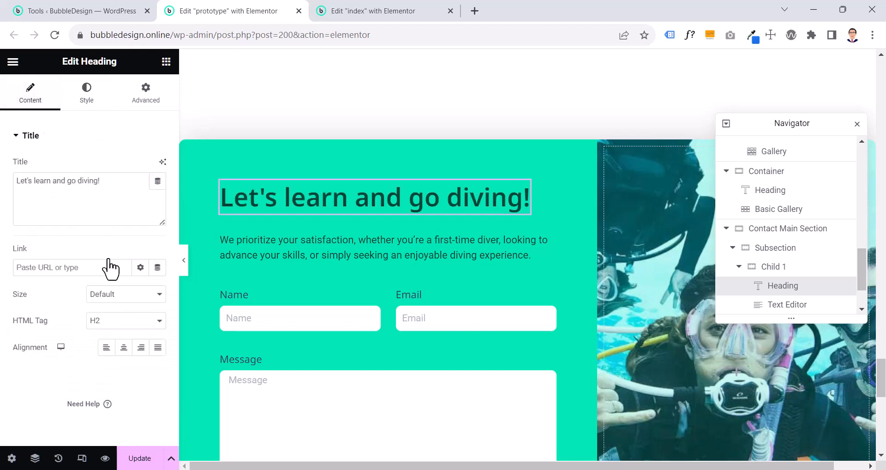
pyautogui.click(133, 323)
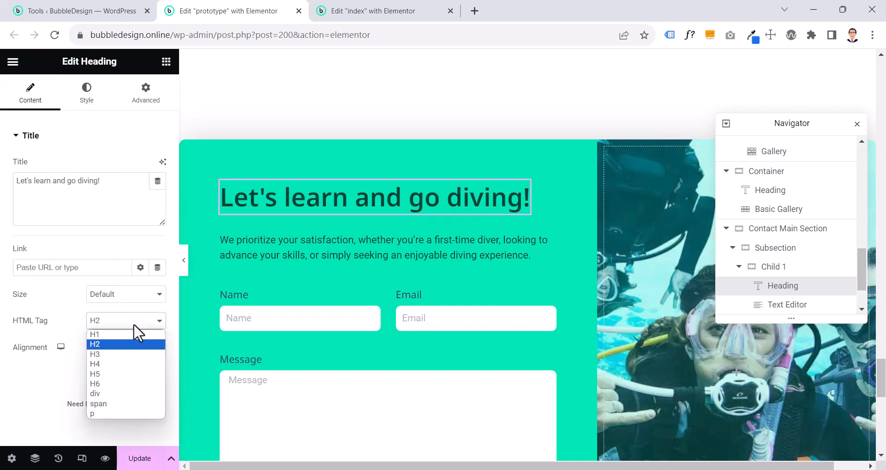
pyautogui.click(107, 413)
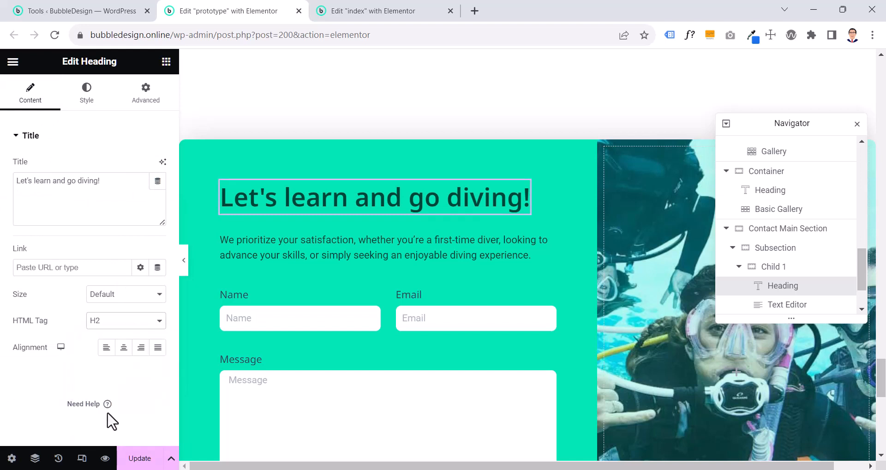
pyautogui.click(107, 145)
pyautogui.scroll(-10, 540, 159)
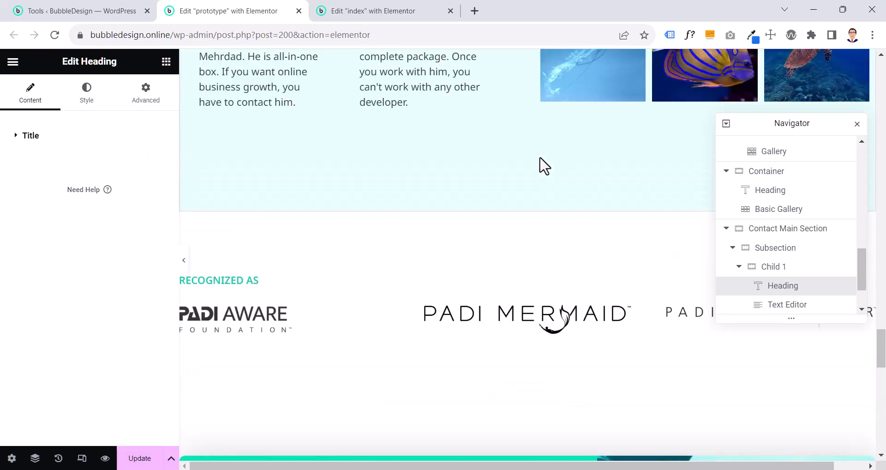
pyautogui.scroll(-5, 544, 165)
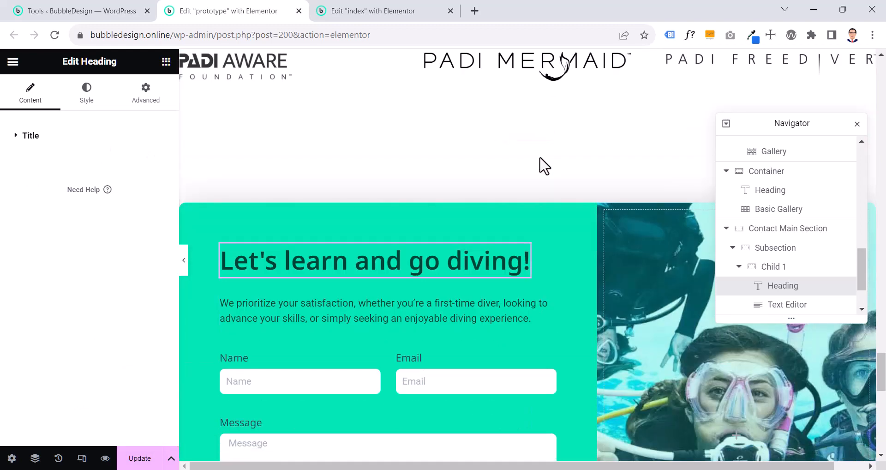
# Set the heading's text color to the global color Mobile Nav Text
pyautogui.click(87, 98)
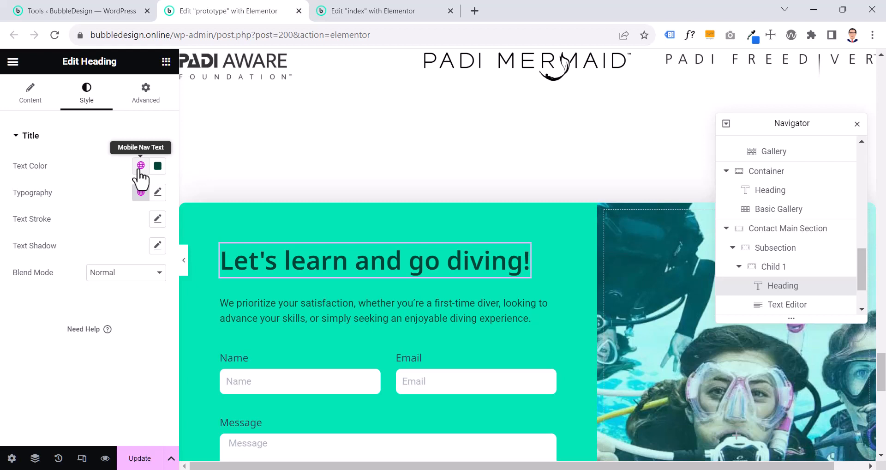
pyautogui.click(141, 168)
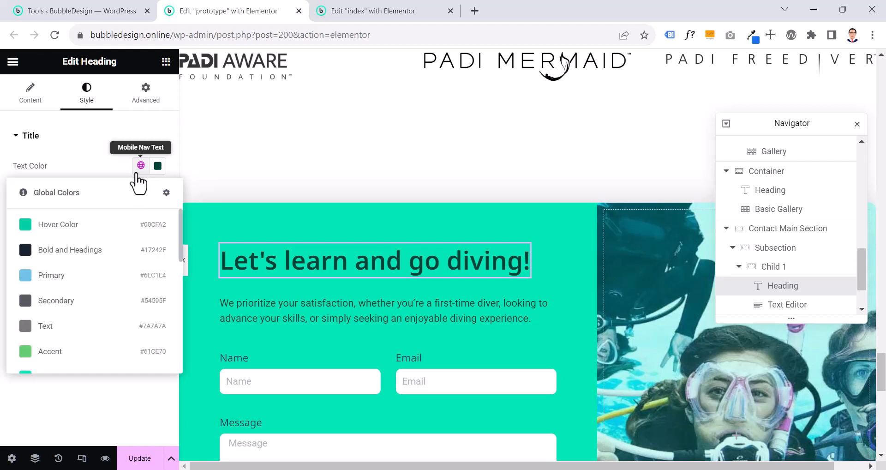
pyautogui.scroll(-3, 55, 322)
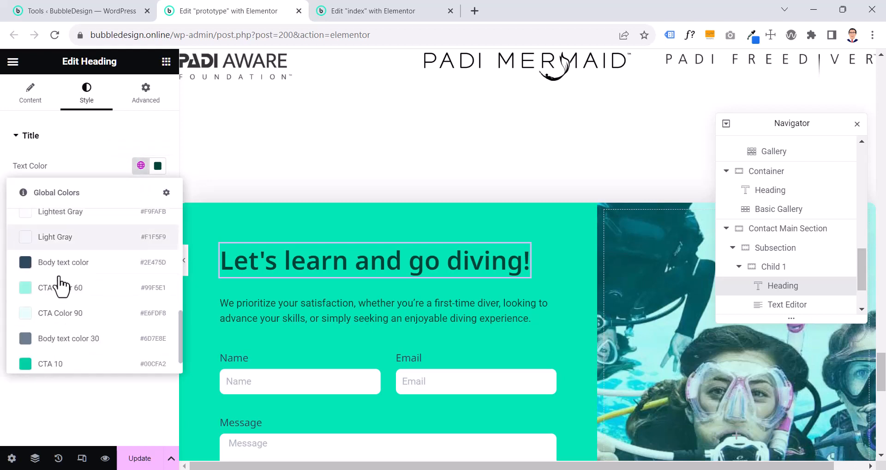
pyautogui.scroll(3, 59, 280)
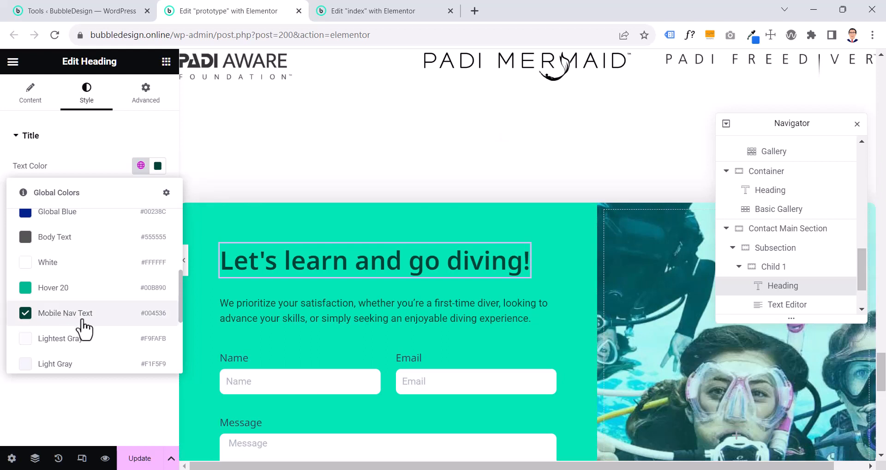
pyautogui.click(83, 322)
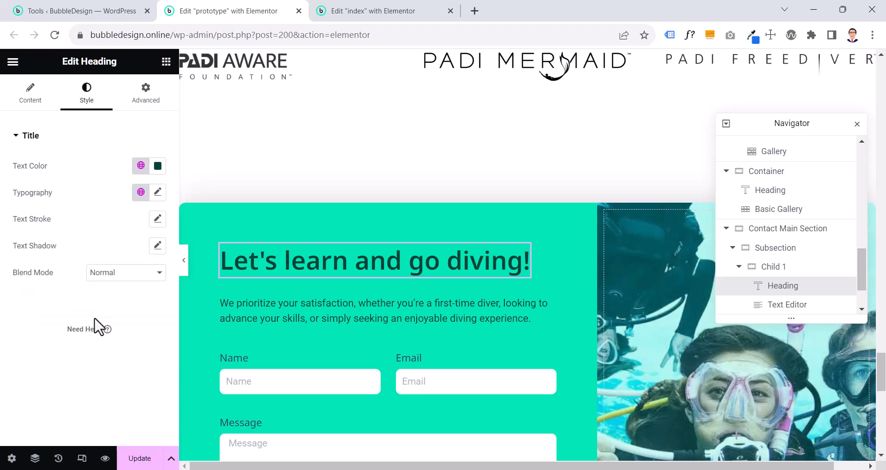
# Apply the global font Body Text to the paragraph below the contact section's heading
pyautogui.click(296, 310)
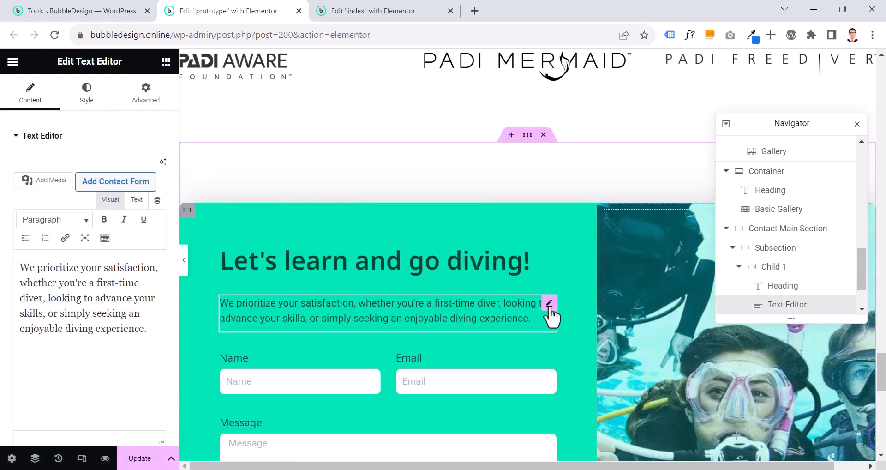
pyautogui.click(86, 93)
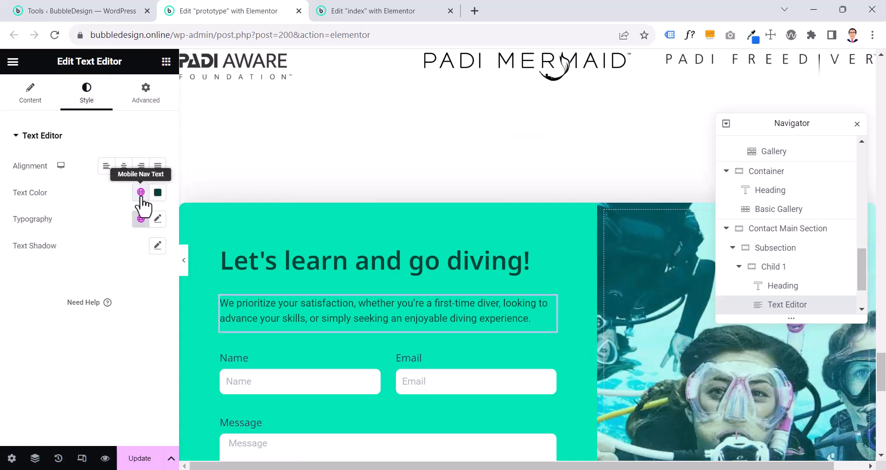
pyautogui.click(139, 223)
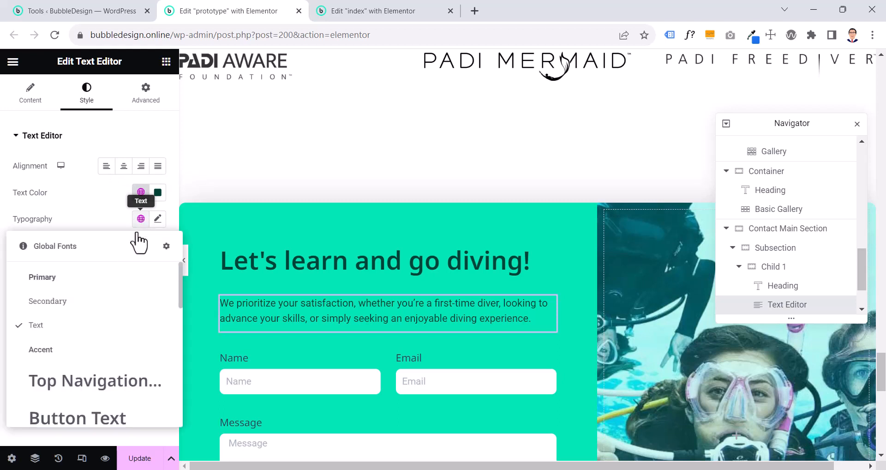
pyautogui.scroll(-10, 91, 337)
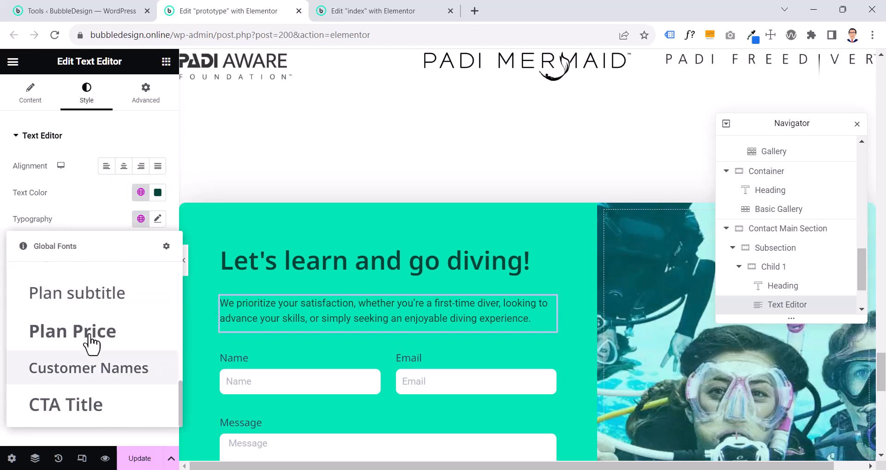
pyautogui.scroll(4, 79, 364)
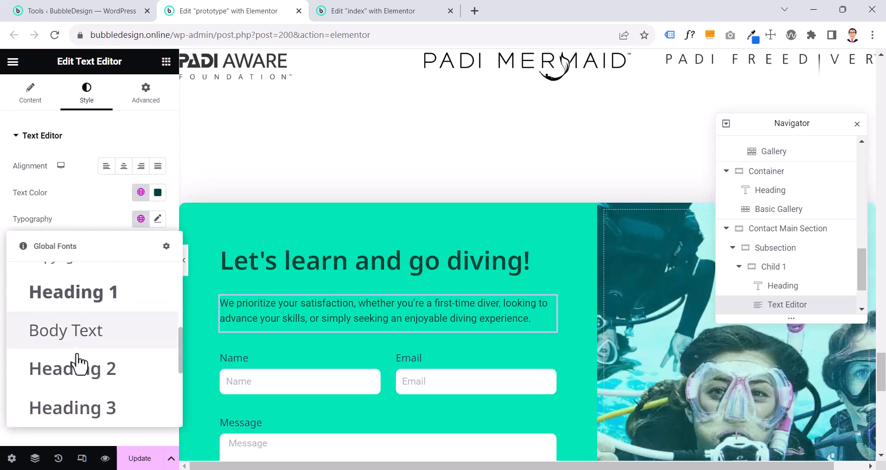
pyautogui.click(79, 347)
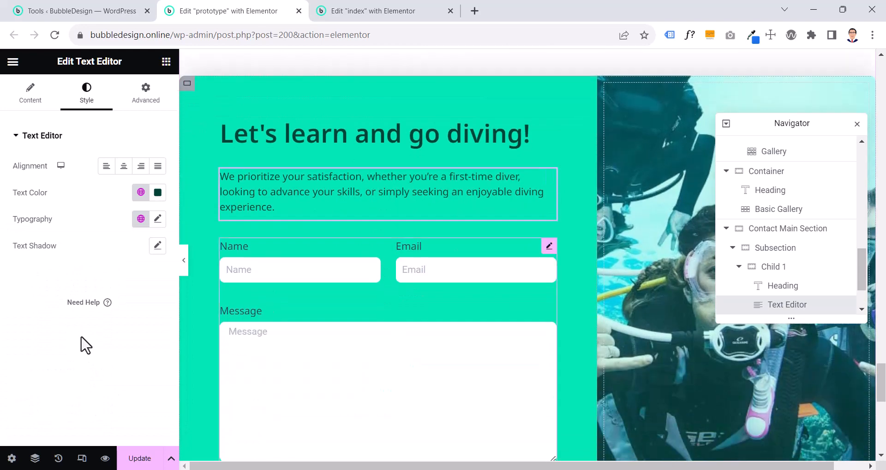
# Open the contact form's settings and look through its Name, Email and Message field options
pyautogui.click(548, 246)
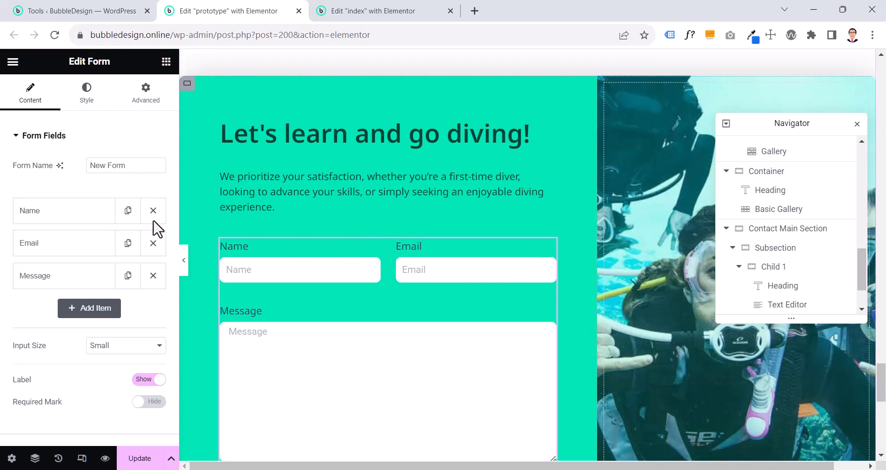
pyautogui.click(84, 226)
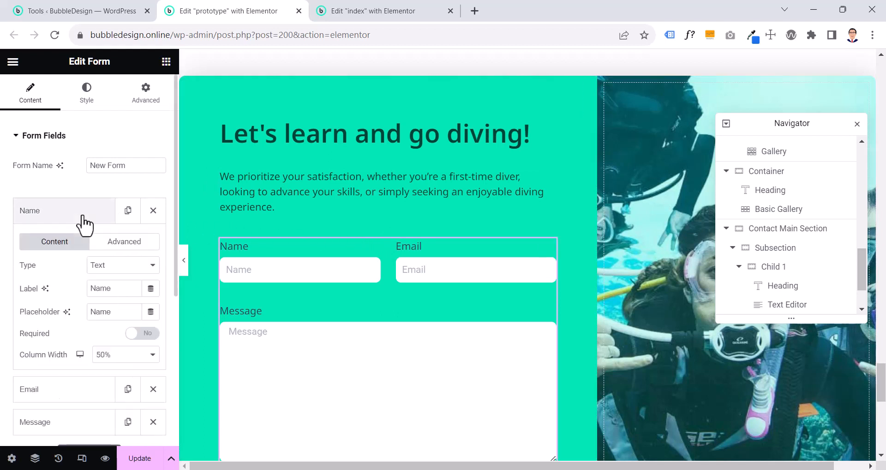
pyautogui.click(83, 215)
pyautogui.click(71, 244)
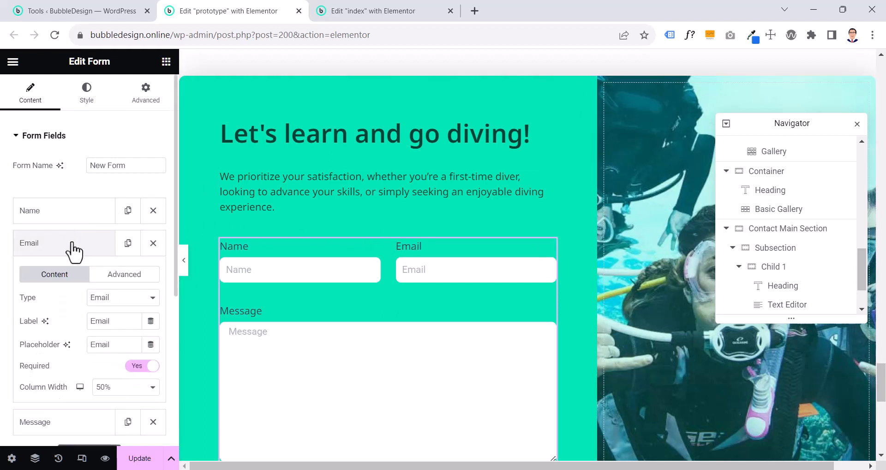
pyautogui.click(71, 244)
pyautogui.click(70, 275)
pyautogui.click(68, 277)
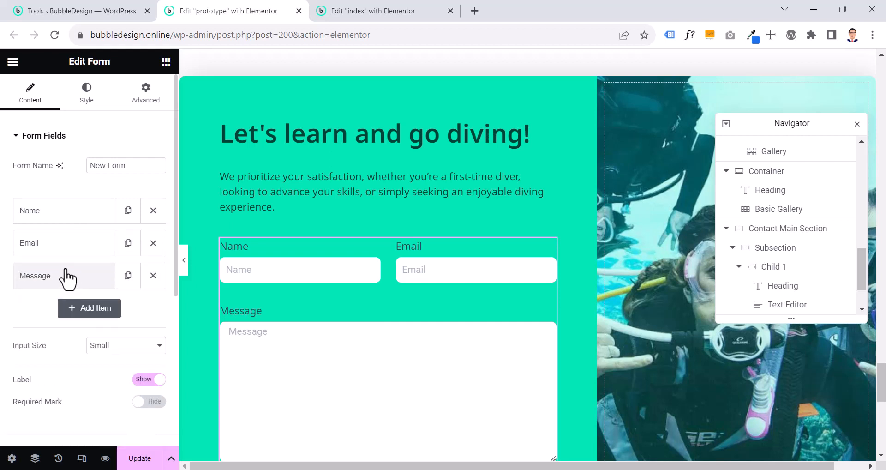
# Replace the Name field's placeholder with a sample full name
pyautogui.click(62, 211)
pyautogui.scroll(-2, 64, 219)
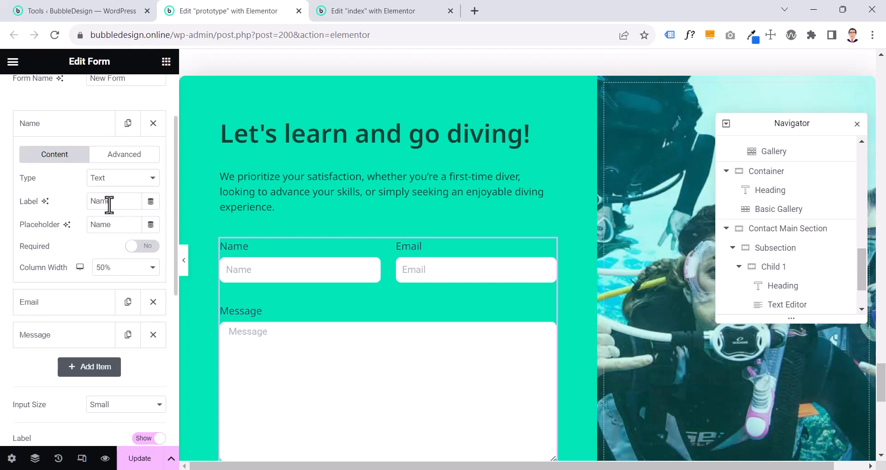
pyautogui.doubleClick(107, 226)
pyautogui.write('jn')
pyautogui.press('BackSpace')
pyautogui.press('BackSpace')
pyautogui.write('Jog')
pyautogui.press('BackSpace')
pyautogui.write('hn Doe')
# Fill in a sample e-mail address in the form preview's Email field
pyautogui.click(434, 270)
pyautogui.write('m')
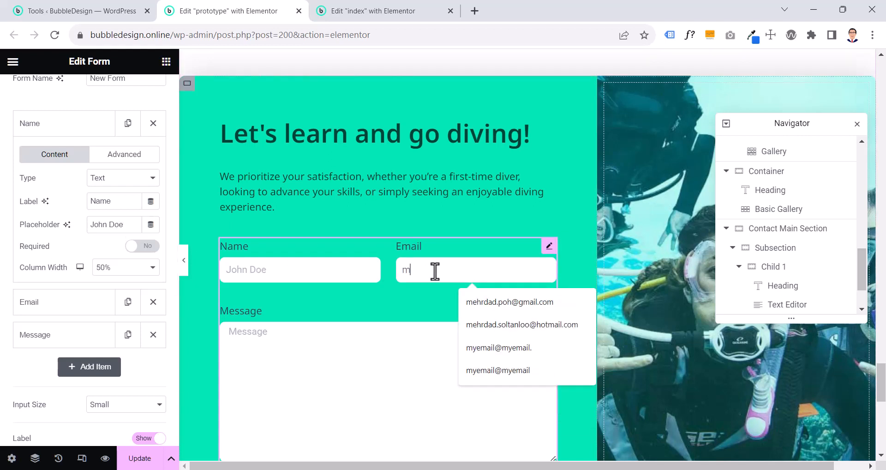
pyautogui.write('e@eample')
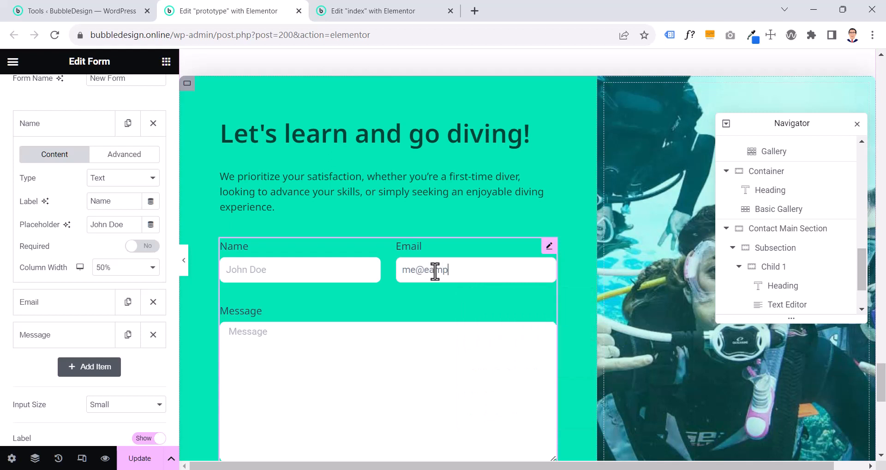
pyautogui.press('BackSpace')
pyautogui.press('BackSpace')
pyautogui.press('BackSpace')
pyautogui.press('BackSpace')
pyautogui.press('BackSpace')
pyautogui.write('xample.com')
# Enter a short test greeting in the form preview's Message field and clear it again
pyautogui.click(291, 342)
pyautogui.write('Hi, Pl')
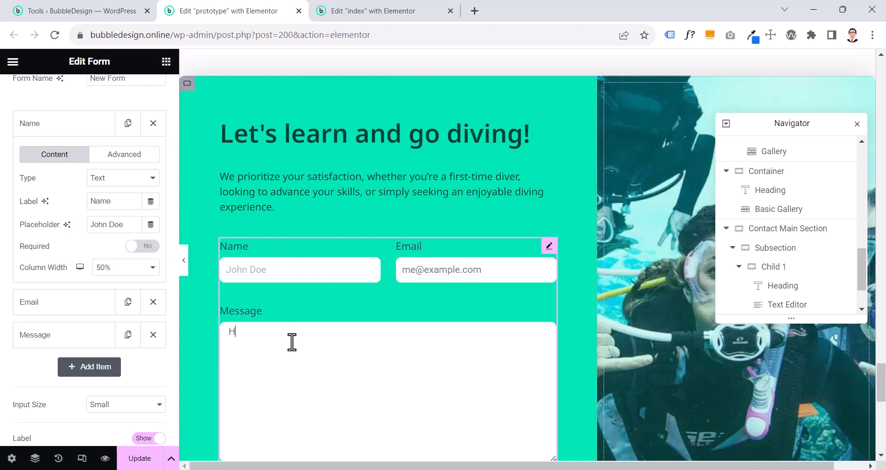
pyautogui.press('BackSpace')
pyautogui.press('BackSpace')
pyautogui.press('BackSpace')
pyautogui.press('BackSpace')
pyautogui.press('BackSpace')
pyautogui.press('BackSpace')
pyautogui.scroll(-3, 297, 359)
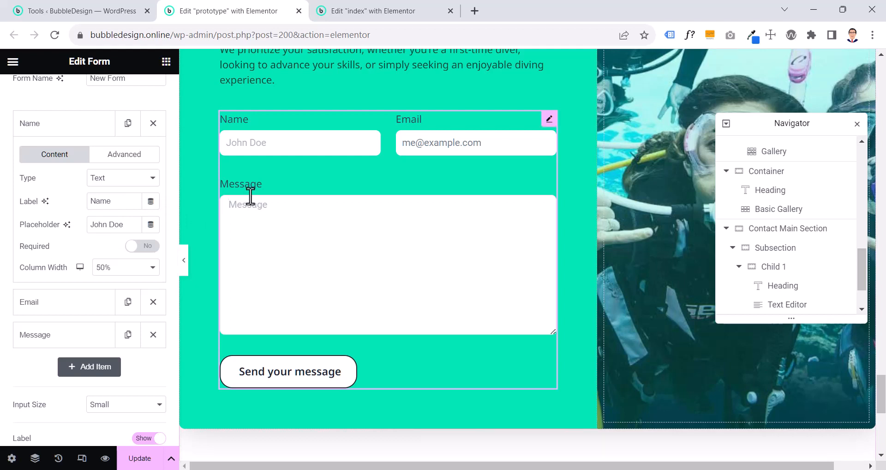
# Set the column width of the form's Name and Email fields to 50%
pyautogui.click(79, 133)
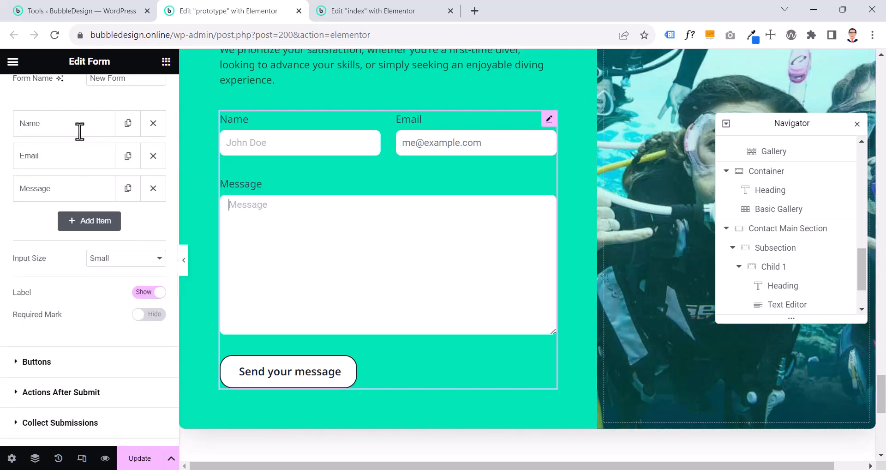
pyautogui.click(66, 133)
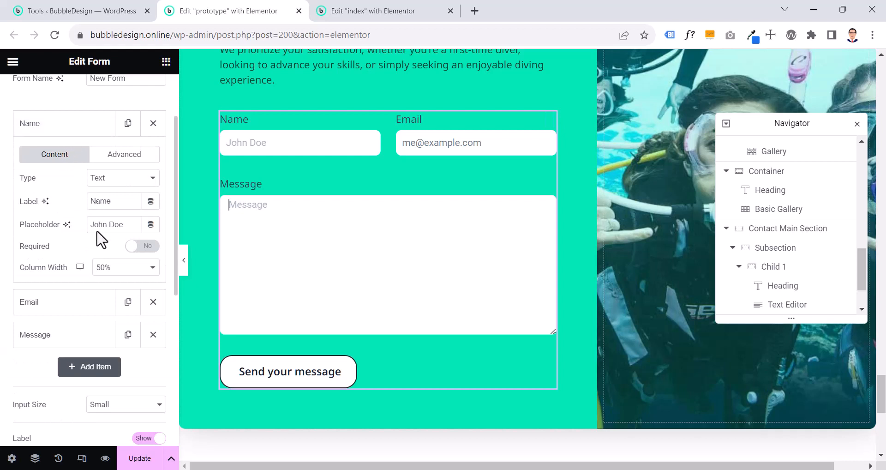
pyautogui.click(108, 270)
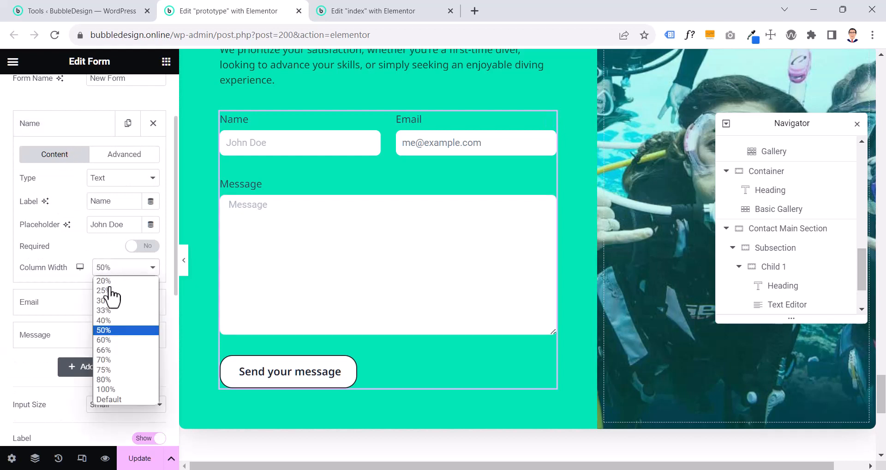
pyautogui.click(110, 329)
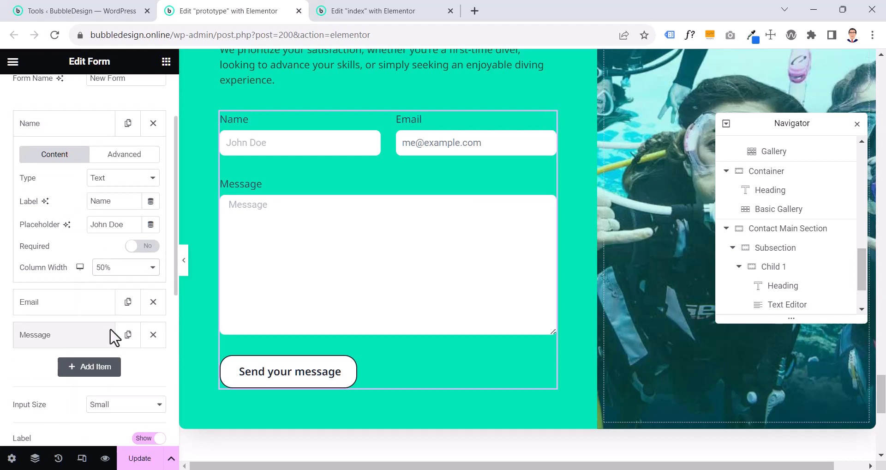
pyautogui.click(77, 132)
pyautogui.click(71, 154)
pyautogui.click(110, 301)
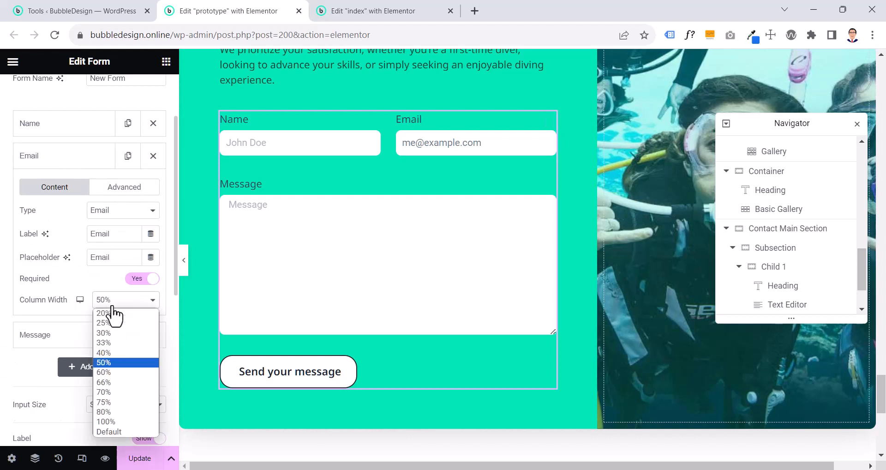
pyautogui.click(109, 362)
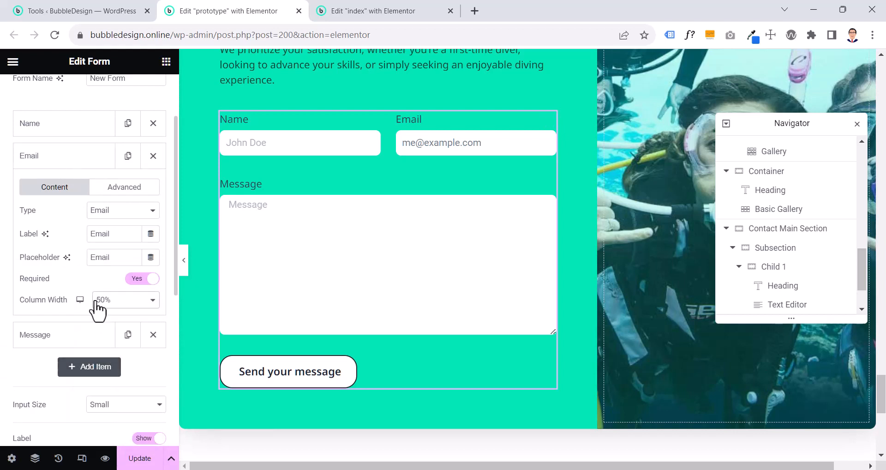
pyautogui.click(67, 162)
# Try different row counts for the Message field and return it to 10 rows
pyautogui.click(69, 194)
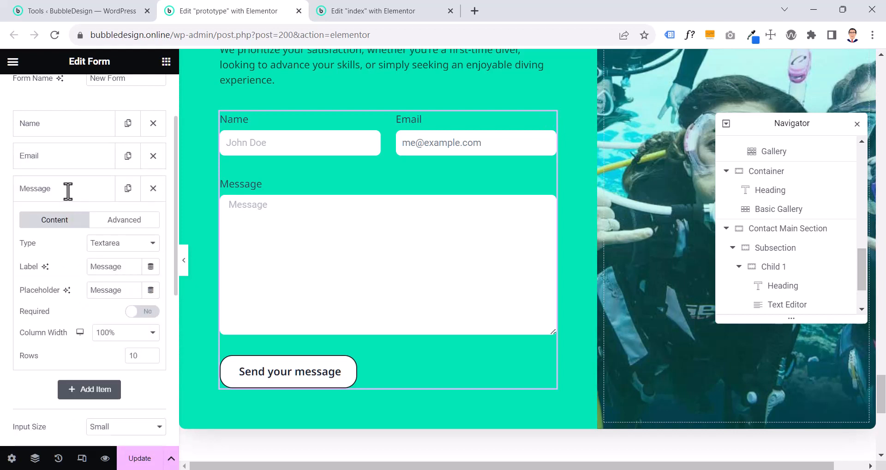
pyautogui.click(151, 354)
pyautogui.click(151, 358)
pyautogui.click(152, 358)
pyautogui.click(151, 354)
pyautogui.click(151, 355)
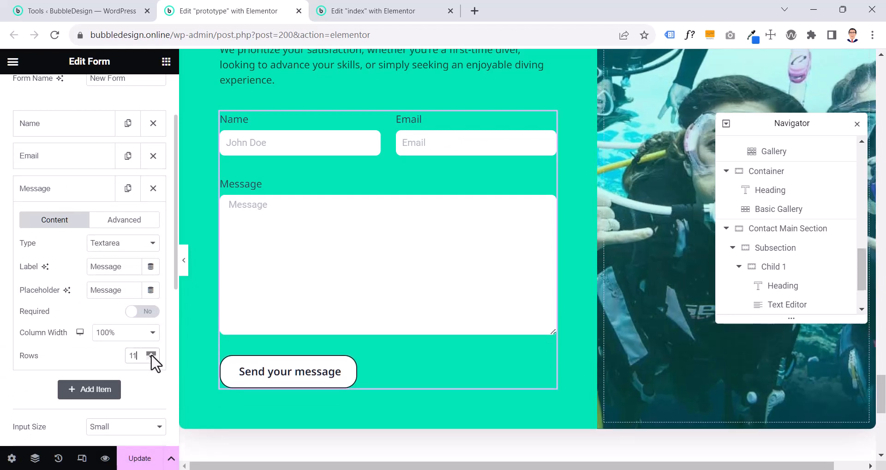
pyautogui.click(152, 359)
pyautogui.click(49, 196)
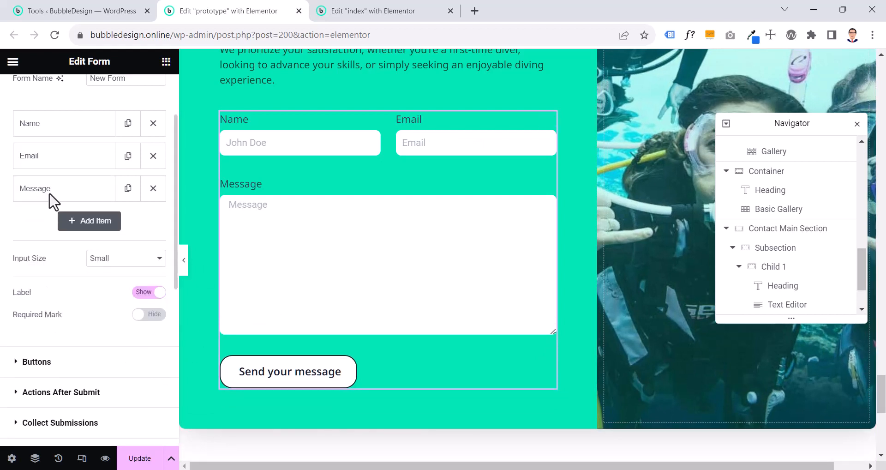
# Make the form's Name field required
pyautogui.scroll(2, 52, 194)
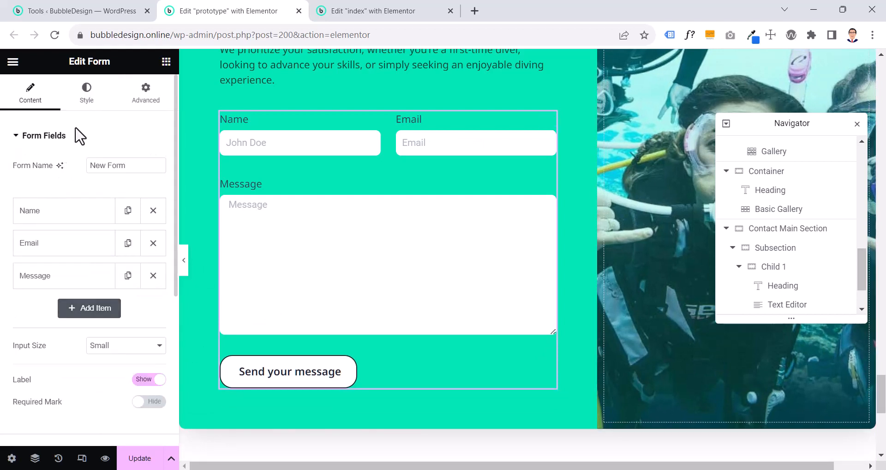
pyautogui.click(86, 101)
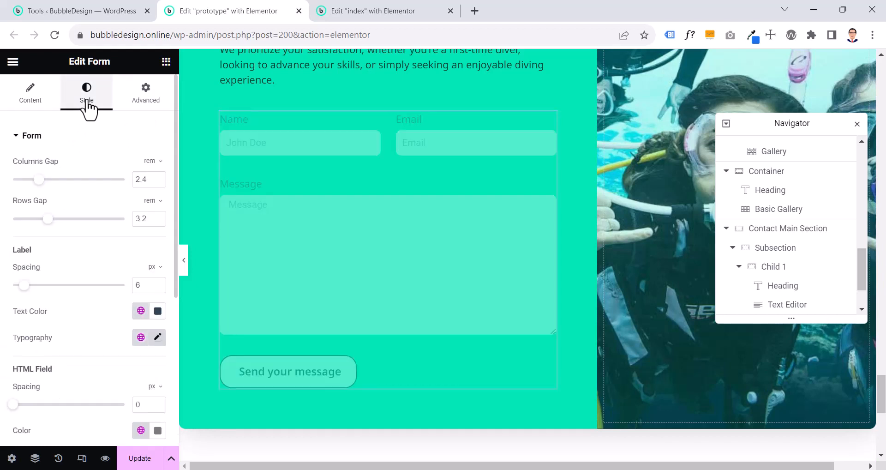
pyautogui.click(40, 107)
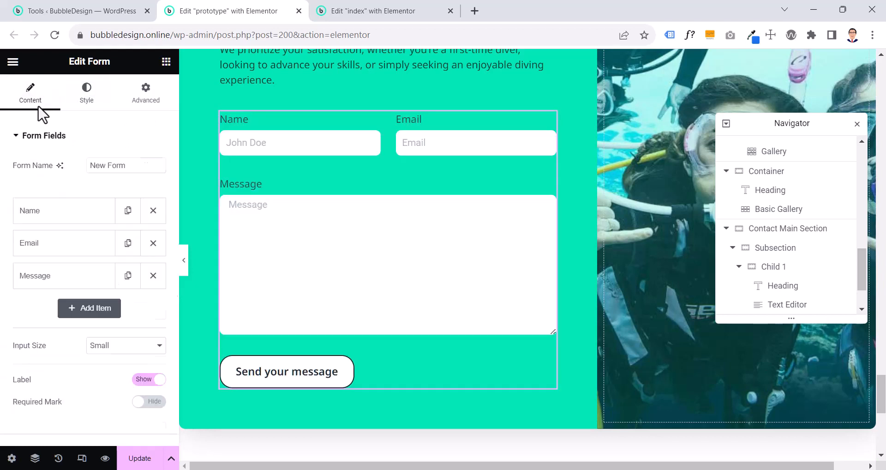
pyautogui.click(92, 213)
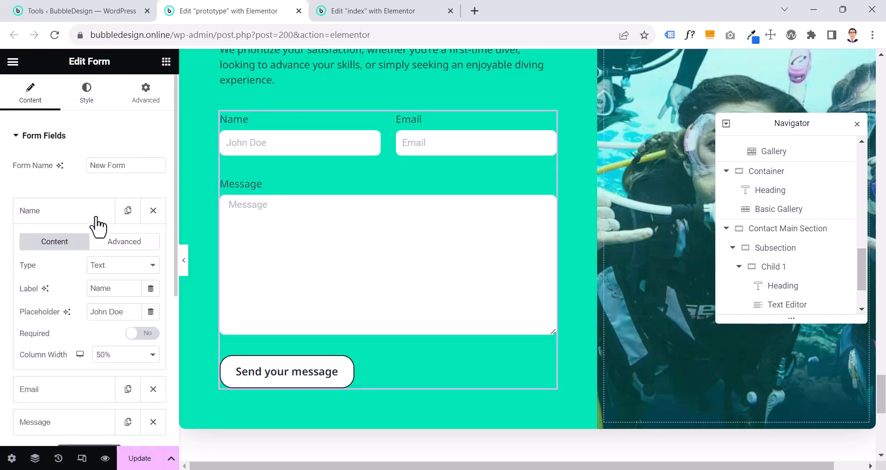
pyautogui.click(134, 334)
pyautogui.click(67, 213)
# Check the Email field's settings and make the Message field required
pyautogui.click(67, 244)
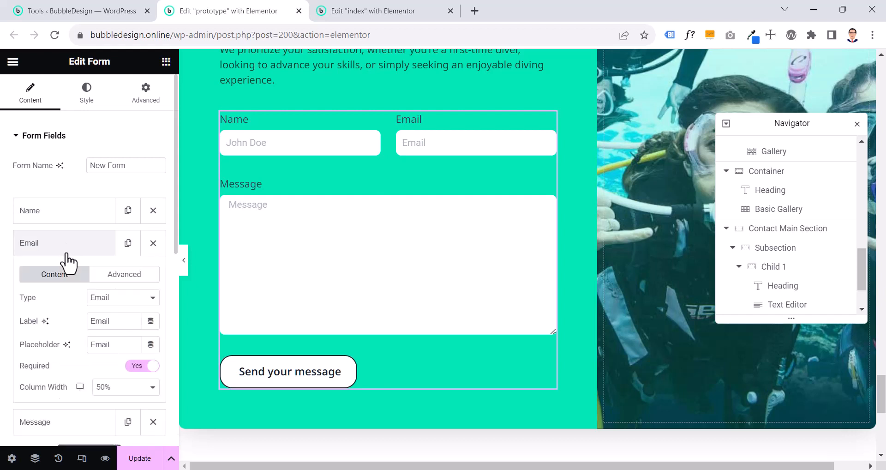
pyautogui.click(57, 252)
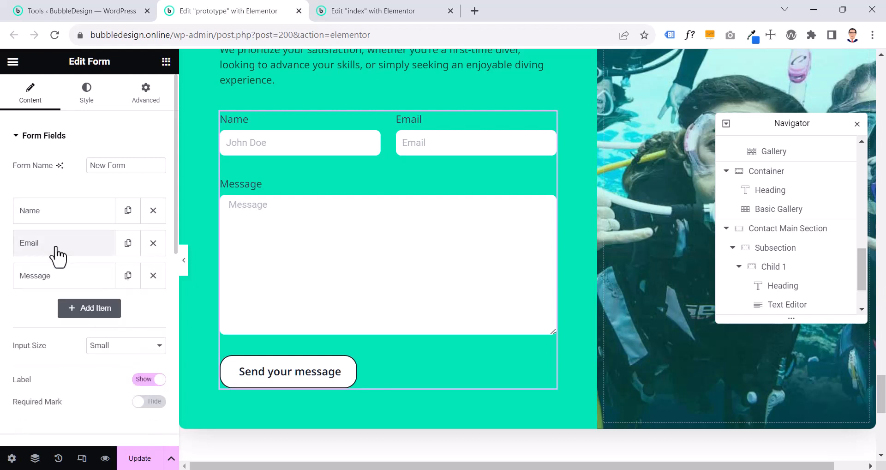
pyautogui.click(79, 279)
pyautogui.scroll(-2, 78, 282)
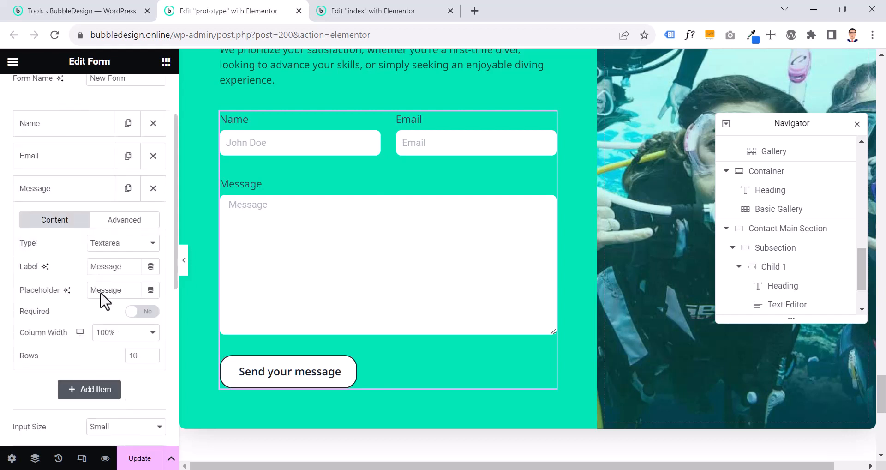
pyautogui.click(137, 311)
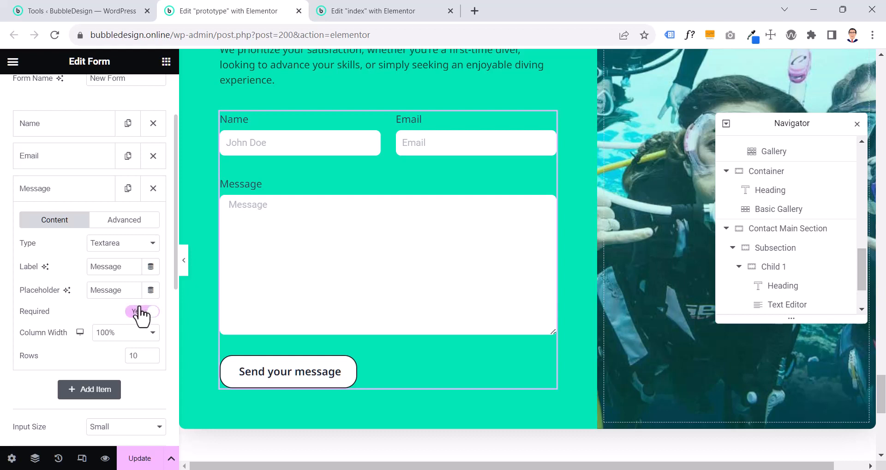
pyautogui.click(67, 200)
pyautogui.scroll(2, 83, 212)
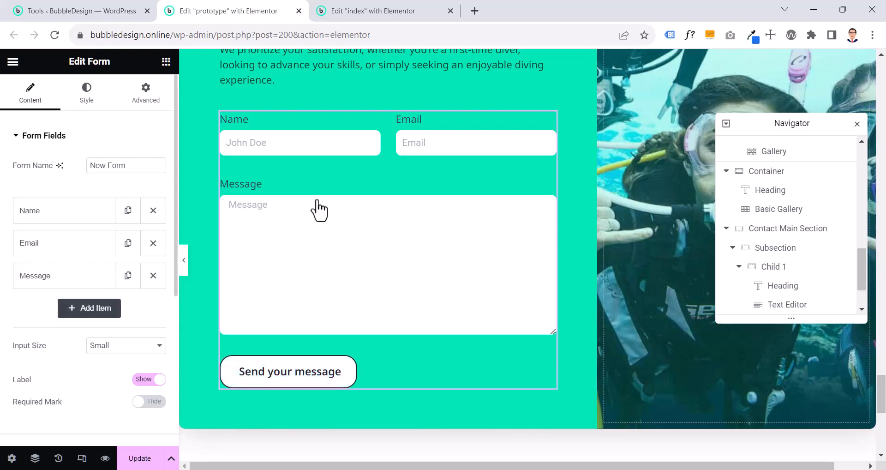
# Try larger column and row gaps in the form, restoring them to 2.4 rem and 3.2 rem
pyautogui.click(75, 99)
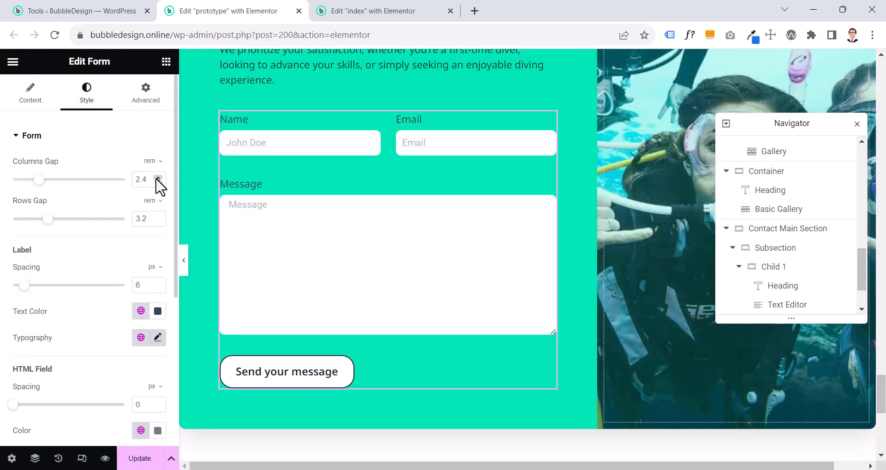
pyautogui.click(157, 178)
pyautogui.click(157, 178)
pyautogui.click(158, 181)
pyautogui.click(158, 181)
pyautogui.click(158, 216)
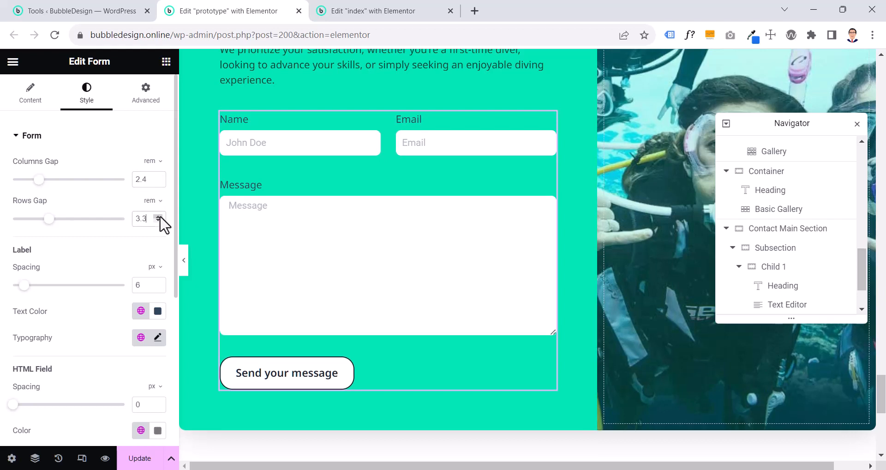
pyautogui.click(159, 221)
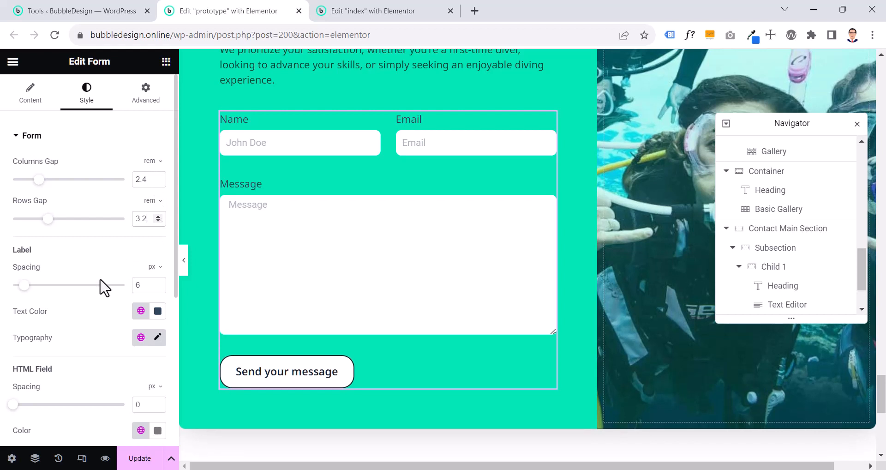
# Try a larger label spacing in the form and return it to 6 px
pyautogui.click(157, 283)
pyautogui.click(158, 283)
pyautogui.click(158, 283)
pyautogui.click(158, 283)
pyautogui.click(158, 283)
pyautogui.click(158, 287)
pyautogui.click(158, 287)
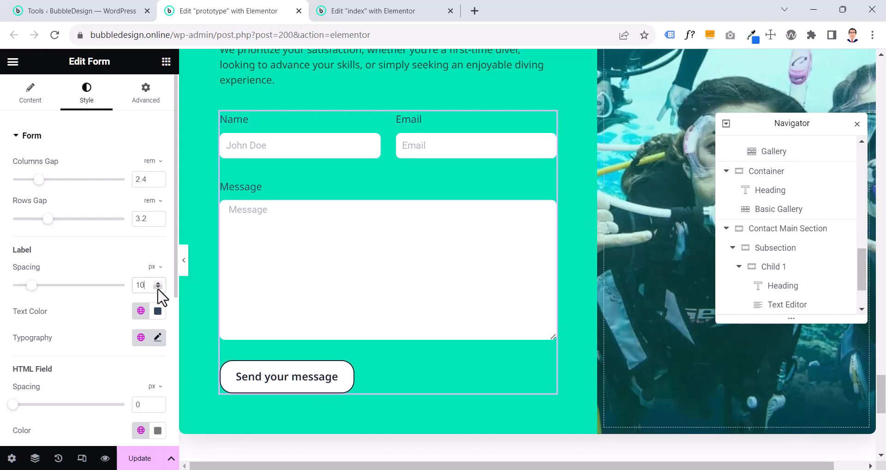
pyautogui.click(158, 288)
pyautogui.click(158, 288)
pyautogui.click(158, 287)
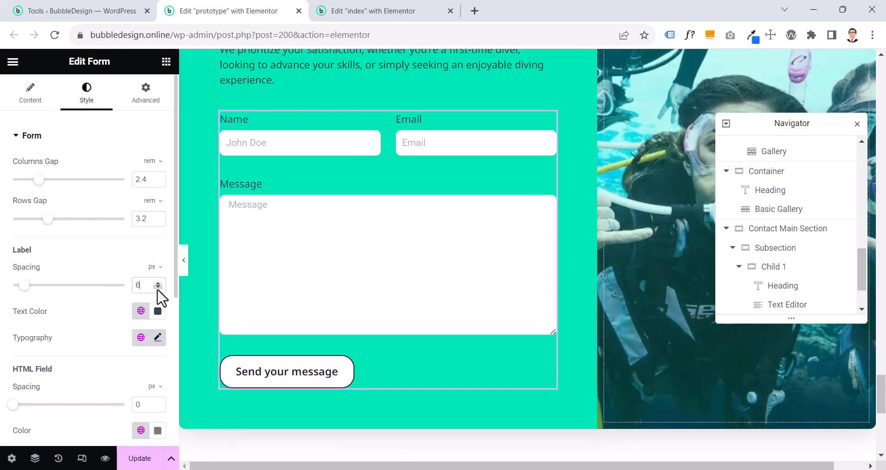
# Set the form labels' text color to the global color Mobile Nav Text
pyautogui.click(141, 312)
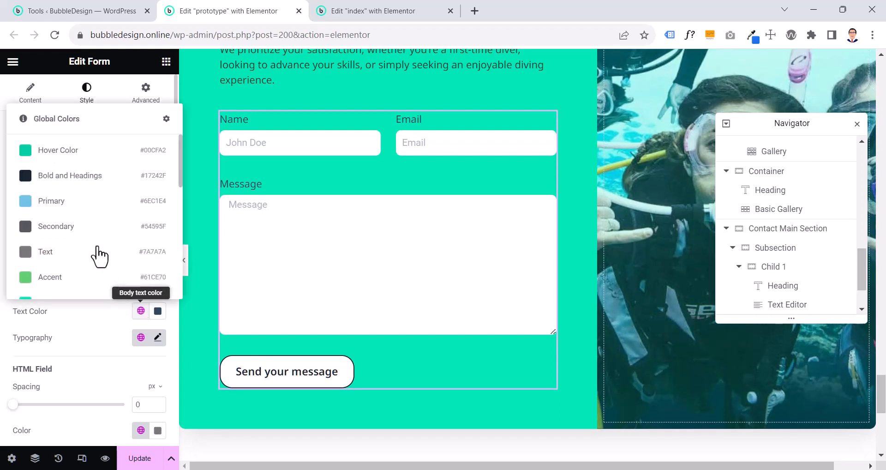
pyautogui.scroll(-5, 94, 249)
pyautogui.scroll(2, 94, 247)
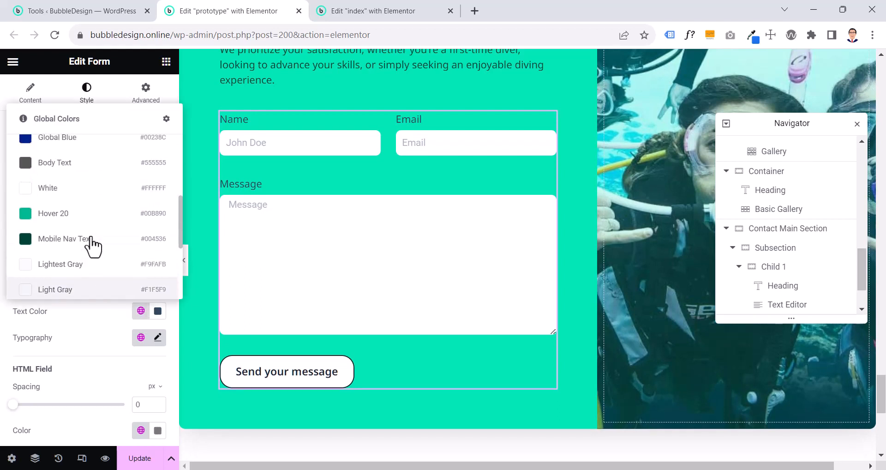
pyautogui.click(92, 239)
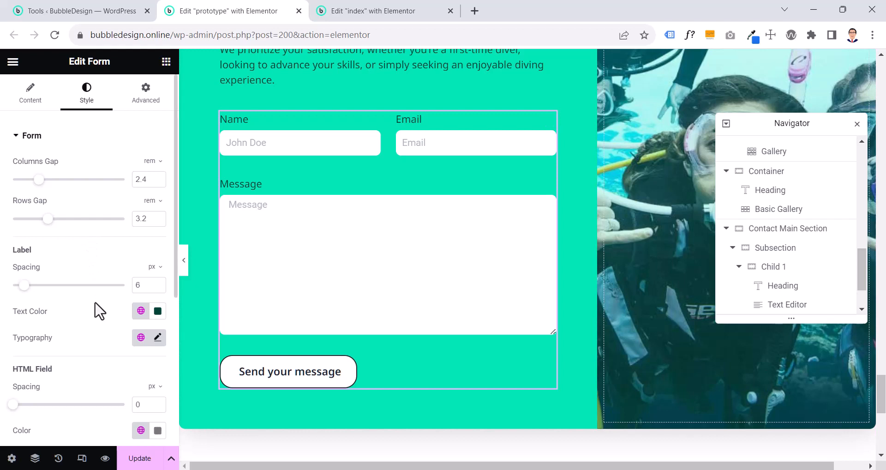
# Try the global color Accent for the form's HTML field and return it to the global color Text
pyautogui.scroll(-5, 97, 310)
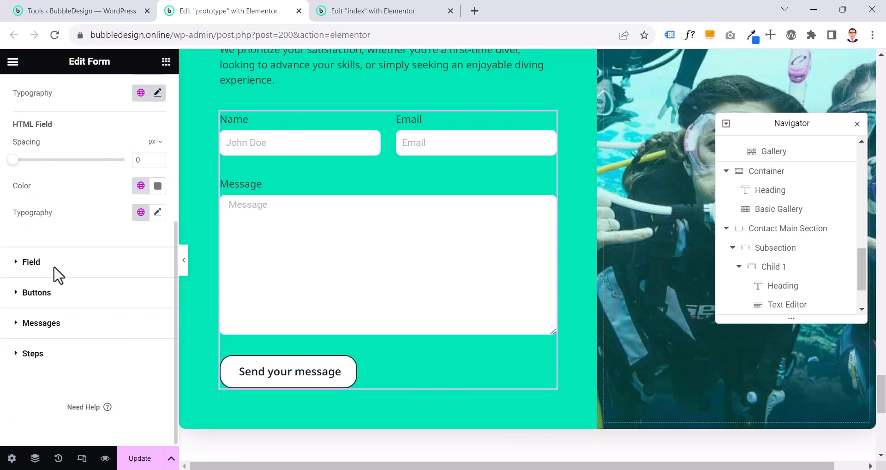
pyautogui.scroll(4, 74, 275)
pyautogui.scroll(-2, 115, 277)
pyautogui.click(140, 274)
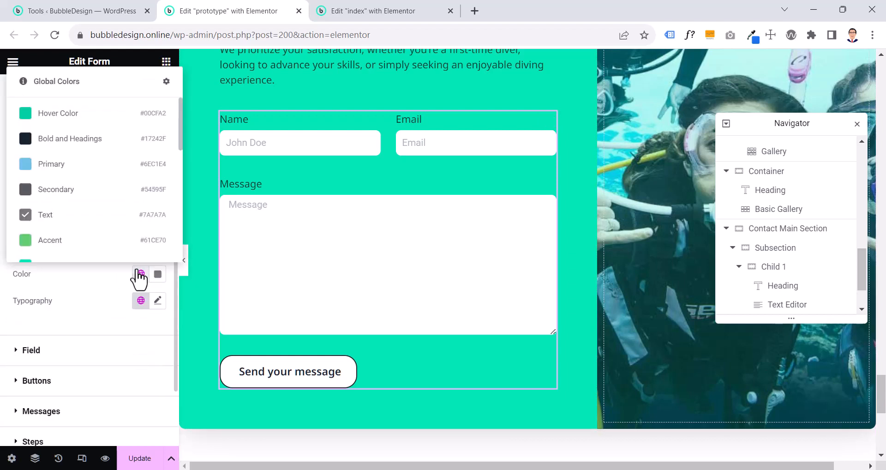
pyautogui.click(94, 241)
pyautogui.click(141, 274)
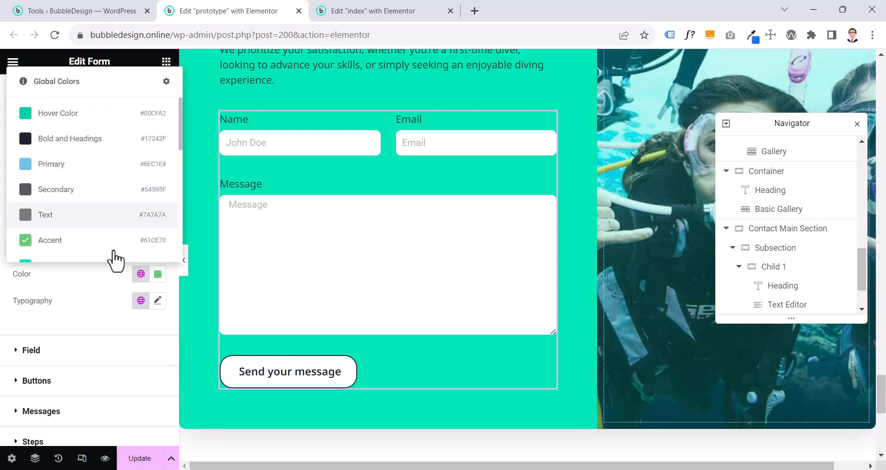
pyautogui.click(78, 223)
# Open the form's field style settings and bring up the color picker for the fields' text color
pyautogui.scroll(-2, 83, 258)
pyautogui.click(85, 270)
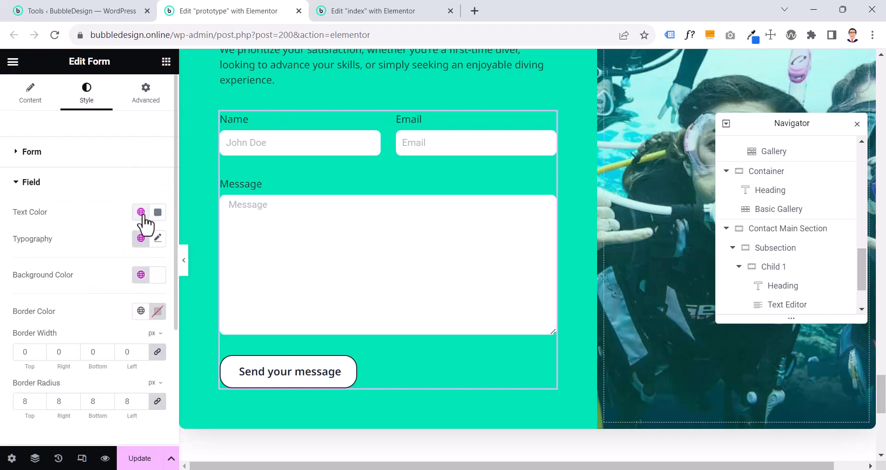
pyautogui.click(234, 143)
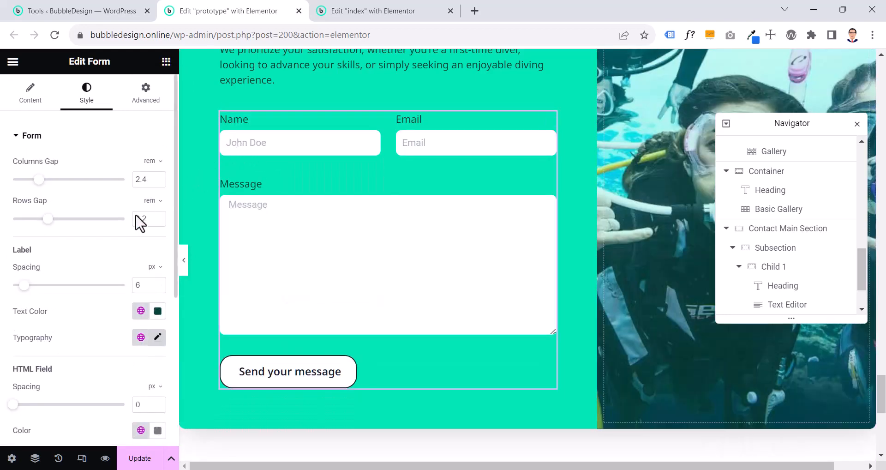
pyautogui.scroll(-5, 63, 272)
pyautogui.click(59, 268)
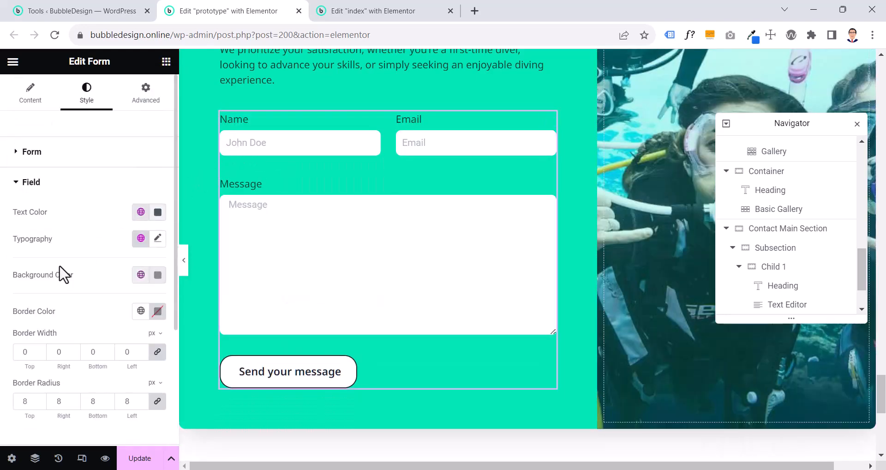
pyautogui.click(157, 213)
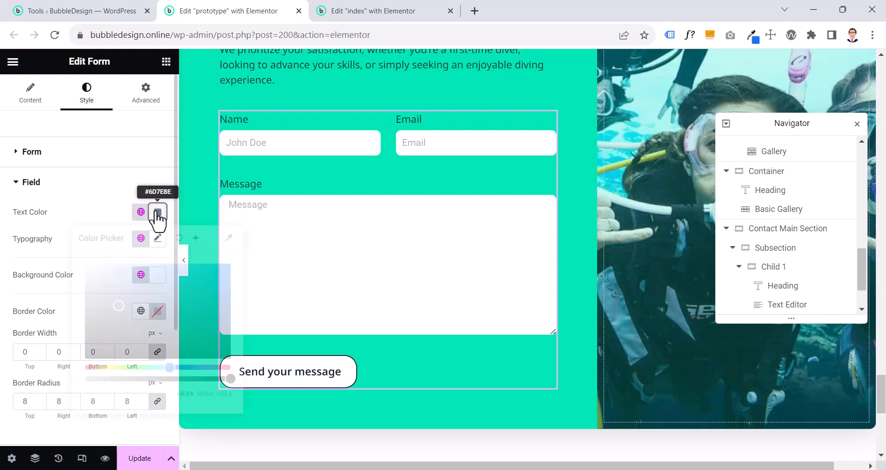
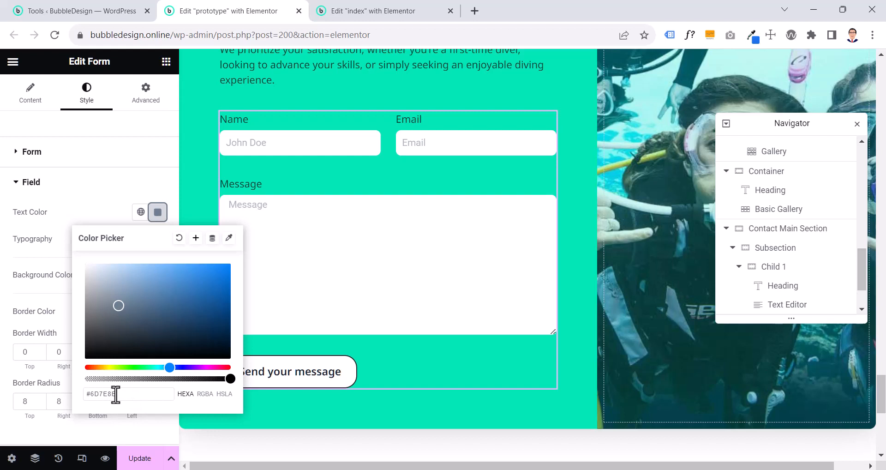
# Try a larger border radius for the form's fields and return it to 8 px
pyautogui.click(64, 222)
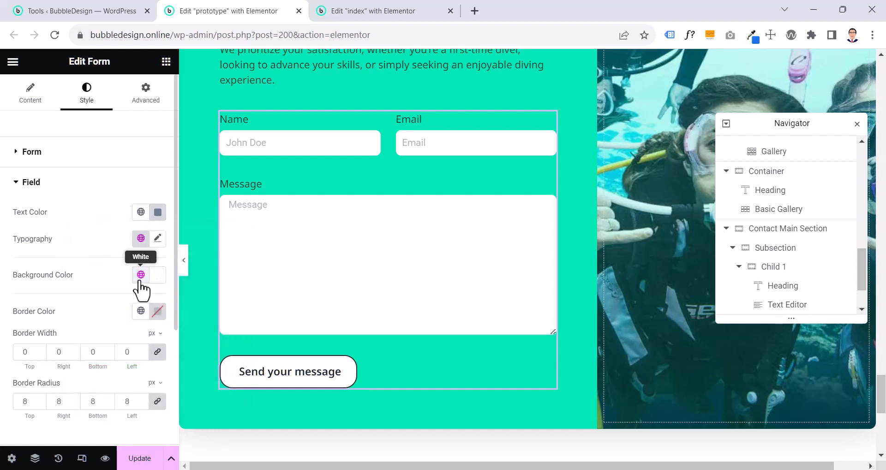
pyautogui.scroll(-2, 142, 289)
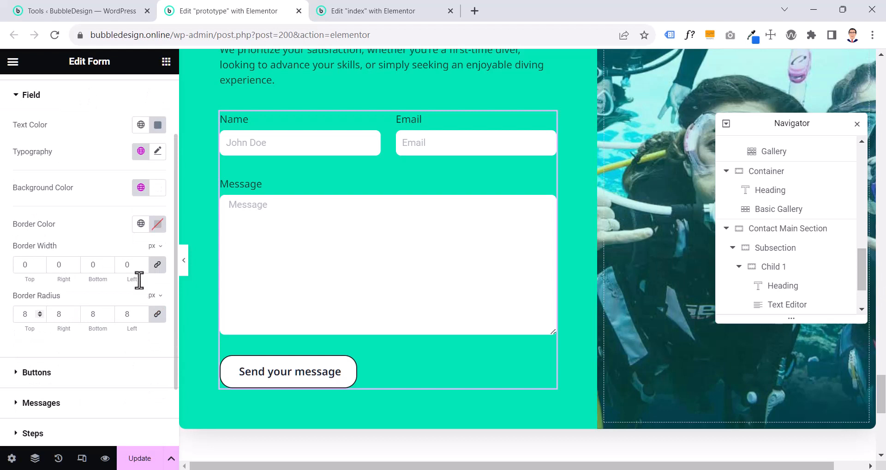
pyautogui.doubleClick(141, 313)
pyautogui.click(142, 317)
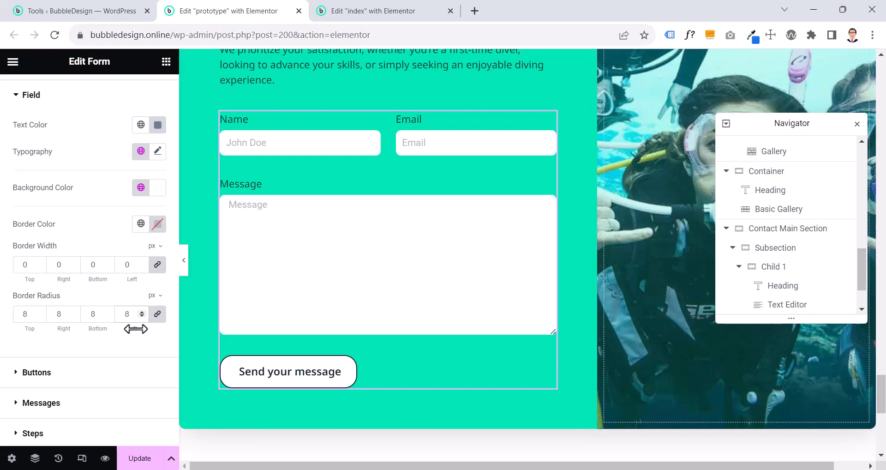
# Set the text color of the form's Next & Submit button to the global color Mobile Nav Text
pyautogui.click(104, 374)
pyautogui.scroll(-2, 106, 374)
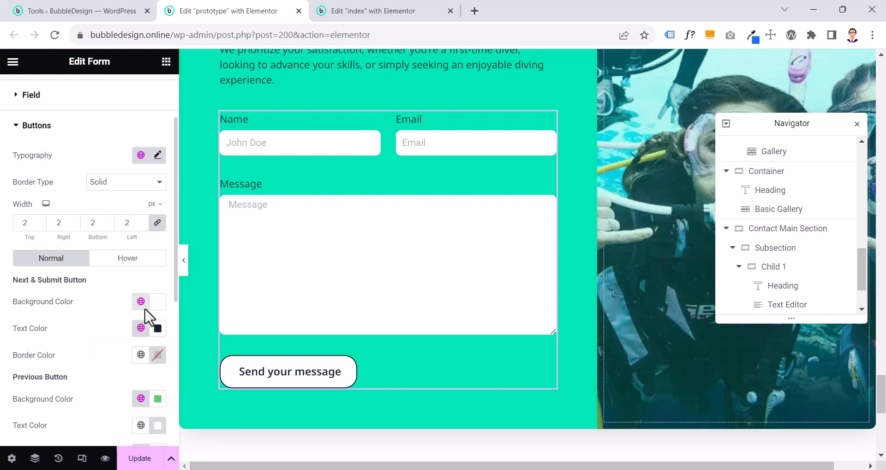
pyautogui.scroll(-2, 146, 299)
pyautogui.click(141, 241)
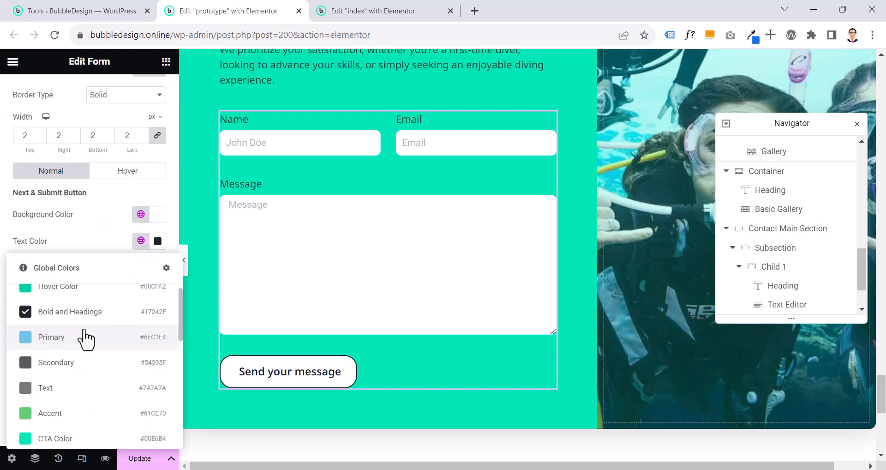
pyautogui.scroll(-5, 84, 338)
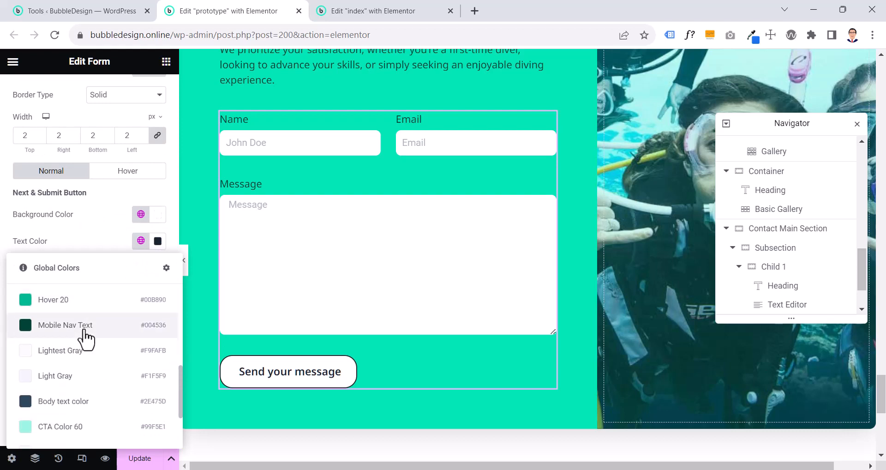
pyautogui.click(85, 327)
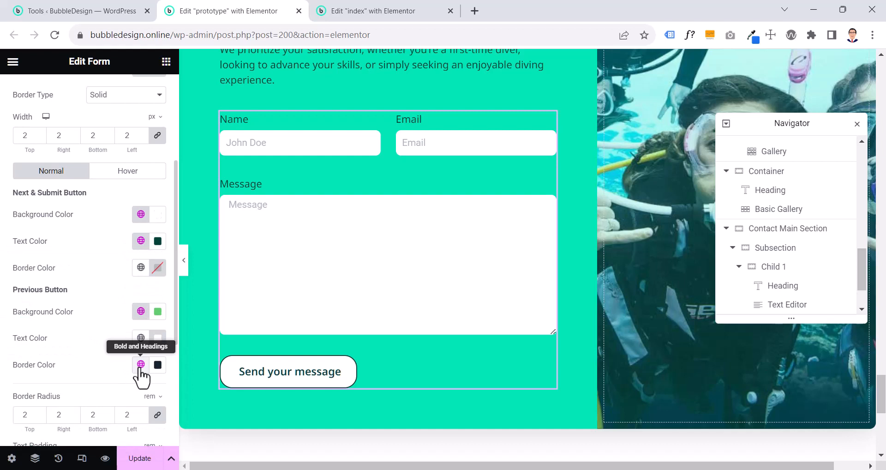
# Set the normal-state border color of the form's Previous button to the global color Mobile Nav Text
pyautogui.click(141, 364)
pyautogui.scroll(-3, 103, 303)
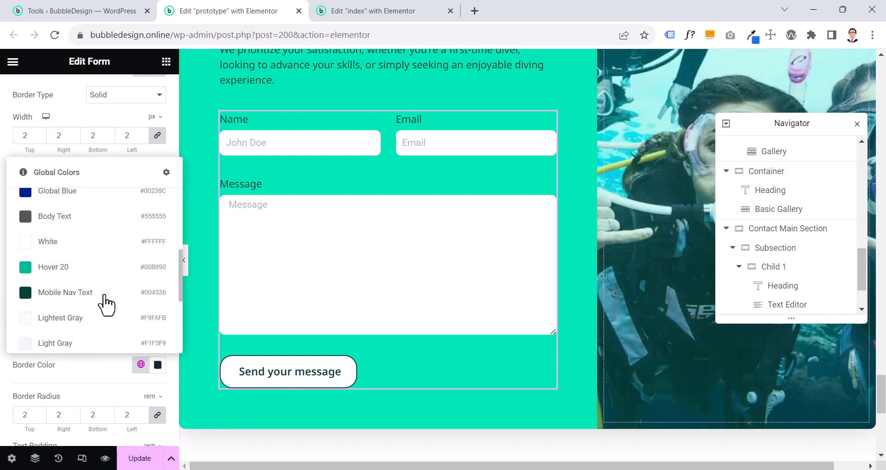
pyautogui.click(104, 297)
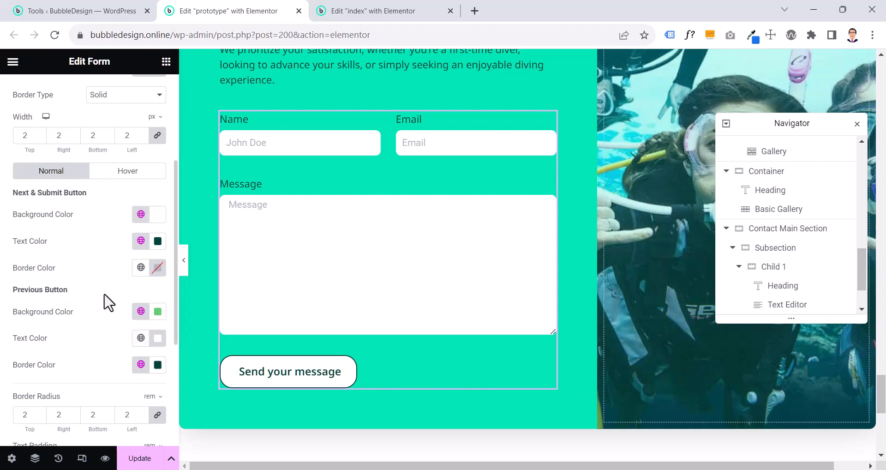
# For the submit button's hover state, use the custom background color #00CFA2 and the global text color Bold and Headings
pyautogui.scroll(-4, 106, 301)
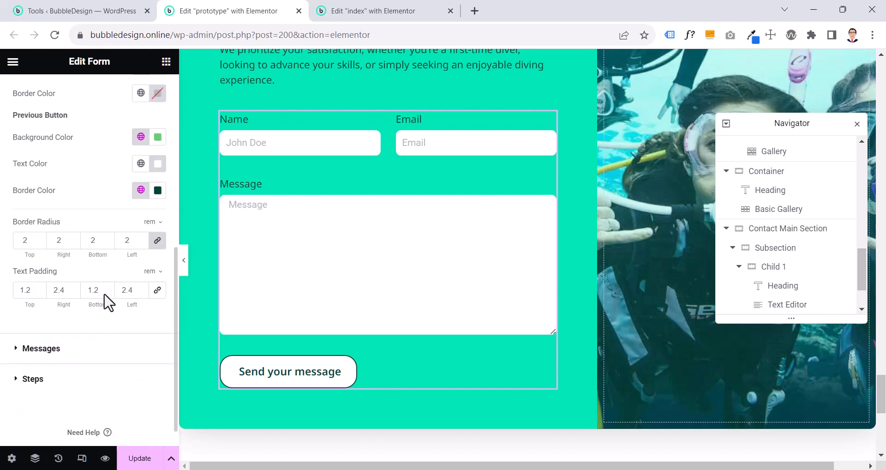
pyautogui.scroll(6, 105, 298)
pyautogui.click(99, 265)
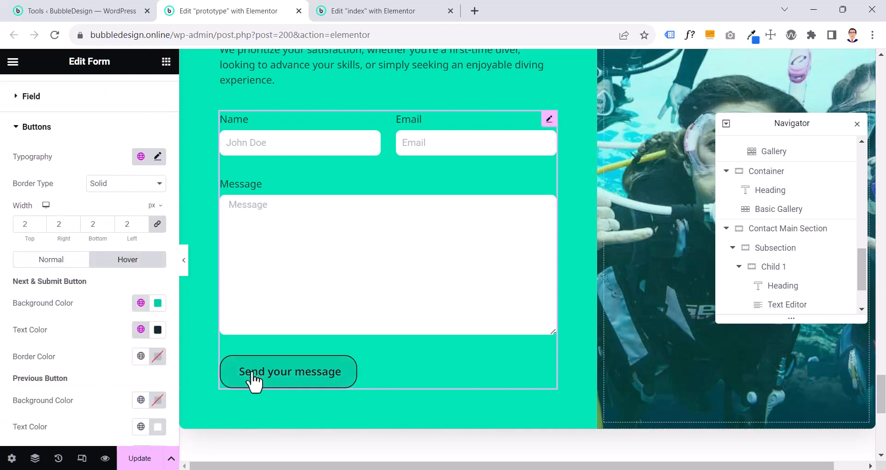
pyautogui.click(157, 303)
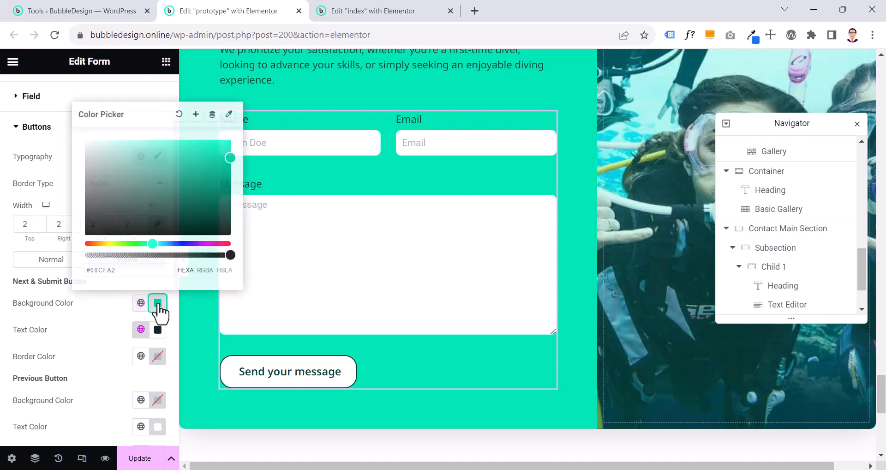
pyautogui.click(120, 329)
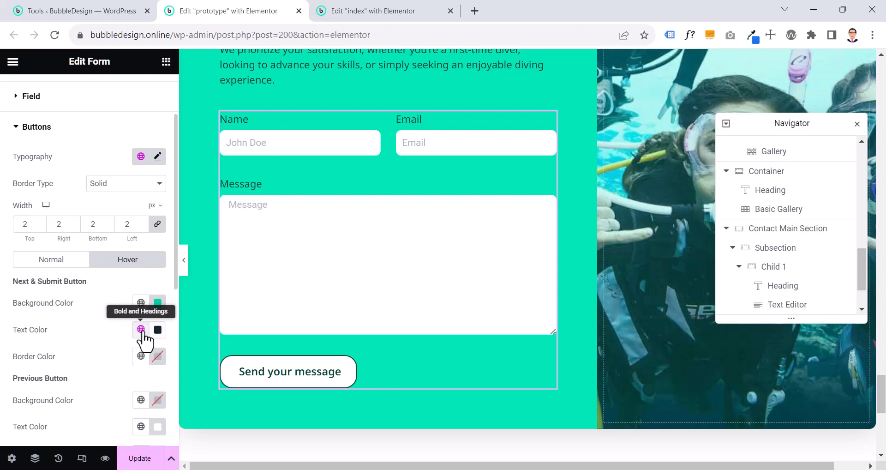
pyautogui.click(141, 330)
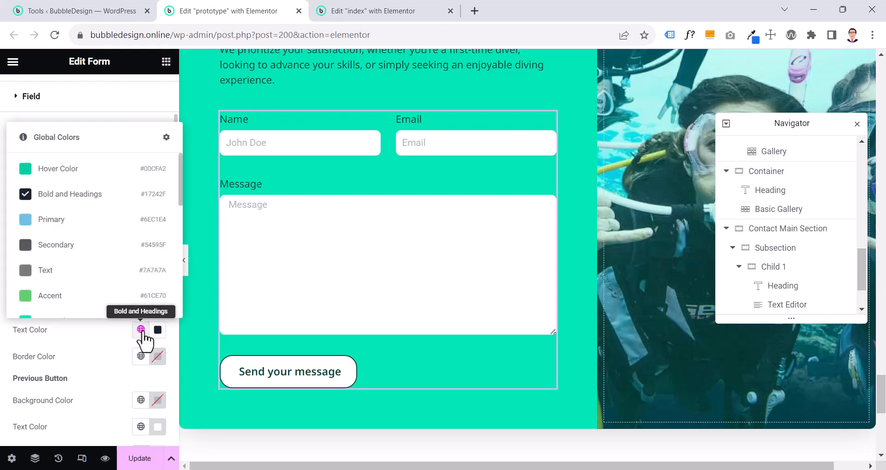
pyautogui.click(89, 200)
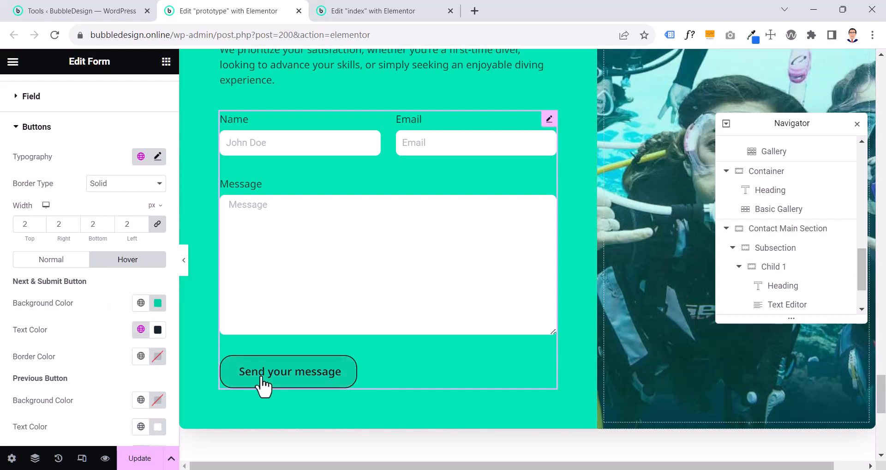
# Review the remaining hover settings of the buttons and close the Navigator to compare the page's other sections with the form
pyautogui.scroll(-2, 140, 365)
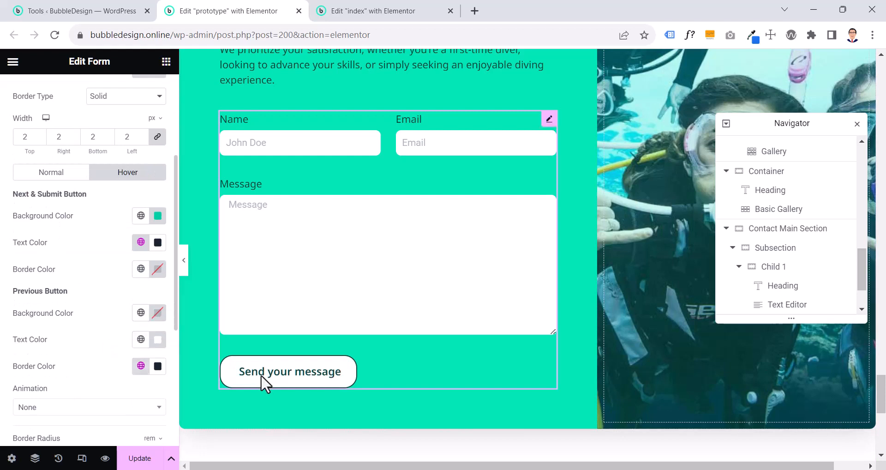
pyautogui.scroll(-2, 140, 351)
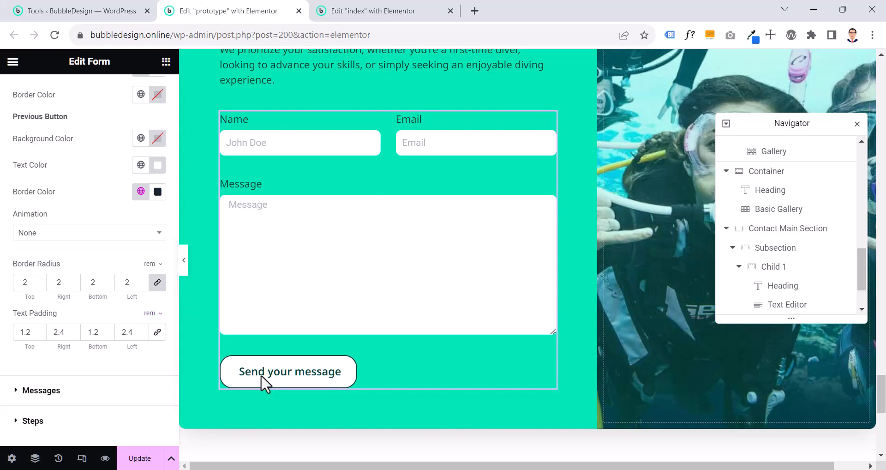
pyautogui.moveTo(880, 399); pyautogui.dragTo(871, 189)
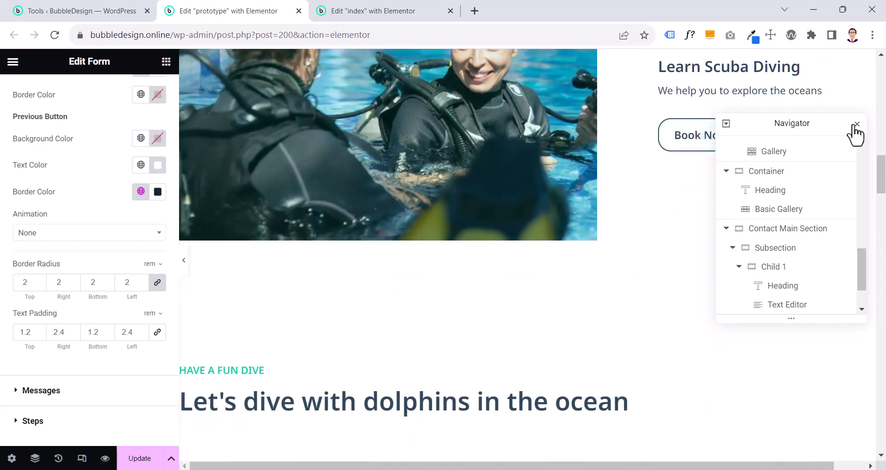
pyautogui.click(856, 125)
pyautogui.moveTo(881, 189); pyautogui.dragTo(880, 409)
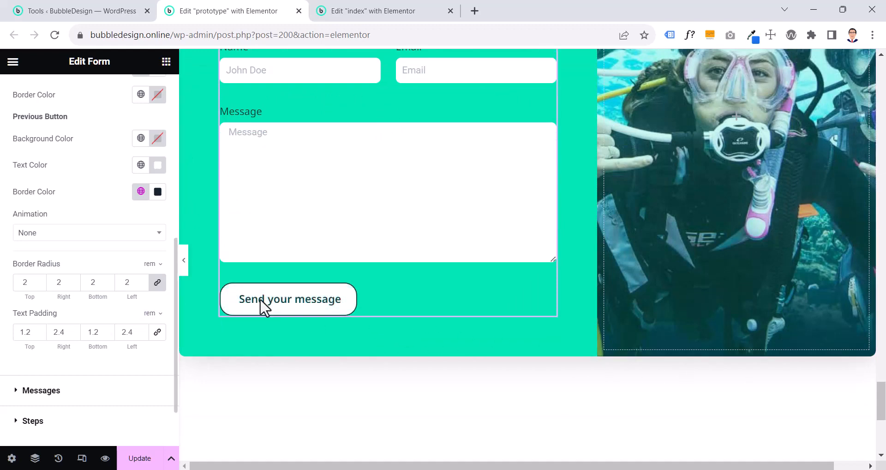
# In the form's button content, try removing "message" from the submit button's text and restore "Send your message"
pyautogui.scroll(6, 138, 249)
pyautogui.scroll(2, 18, 111)
pyautogui.click(16, 103)
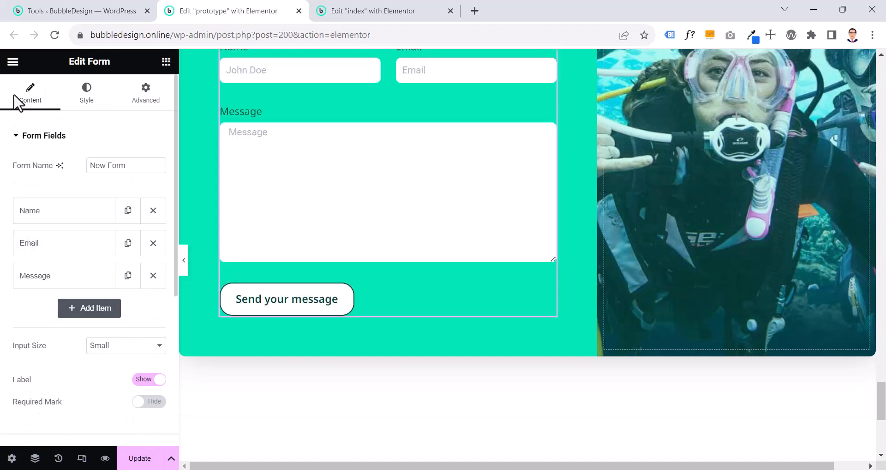
pyautogui.scroll(-4, 17, 103)
pyautogui.scroll(-2, 18, 115)
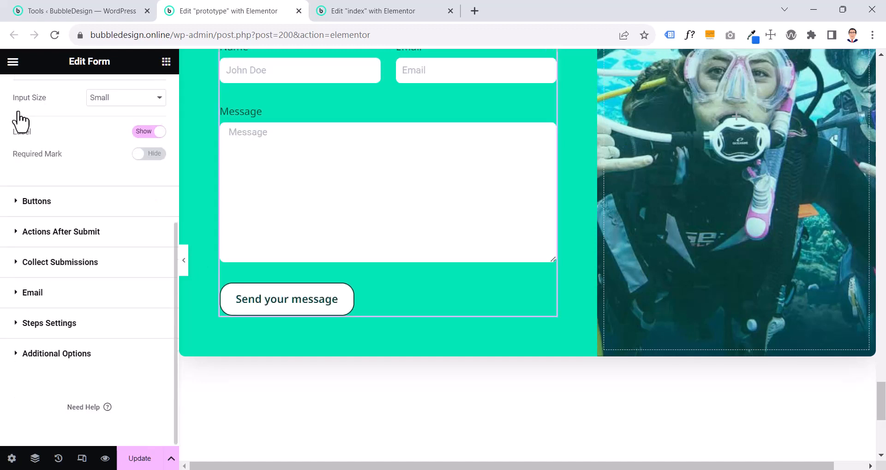
pyautogui.click(42, 207)
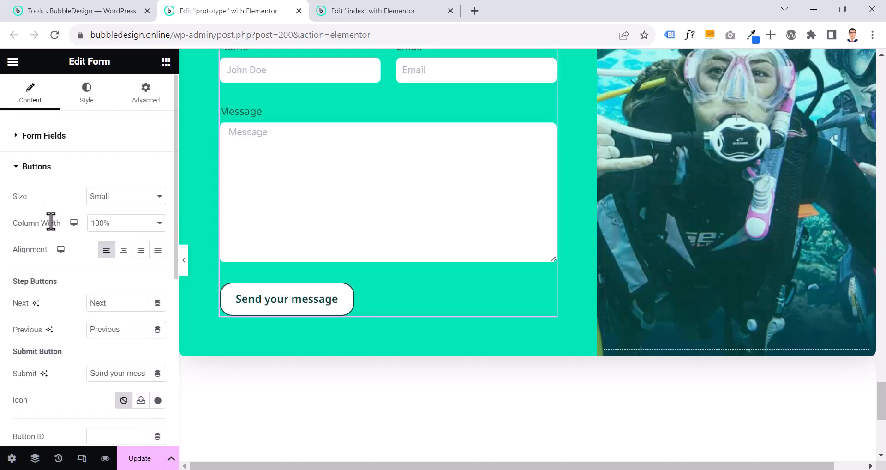
pyautogui.doubleClick(134, 374)
pyautogui.press('BackSpace')
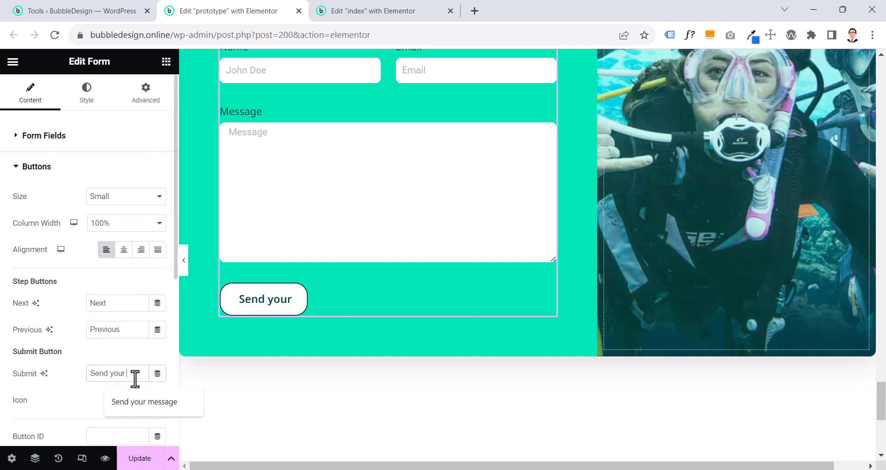
pyautogui.hotkey('ctrl', 'z')
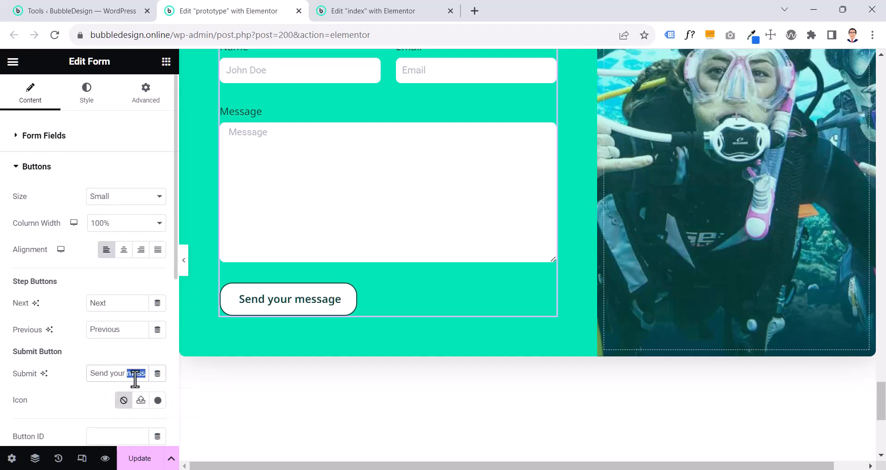
pyautogui.click(83, 390)
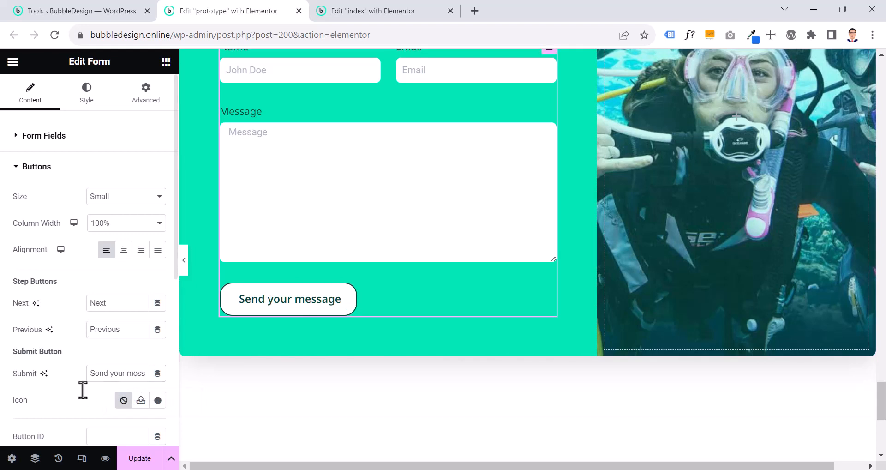
# Try other alignments for the form's submit button and return it to left alignment
pyautogui.click(124, 251)
pyautogui.click(140, 252)
pyautogui.click(155, 253)
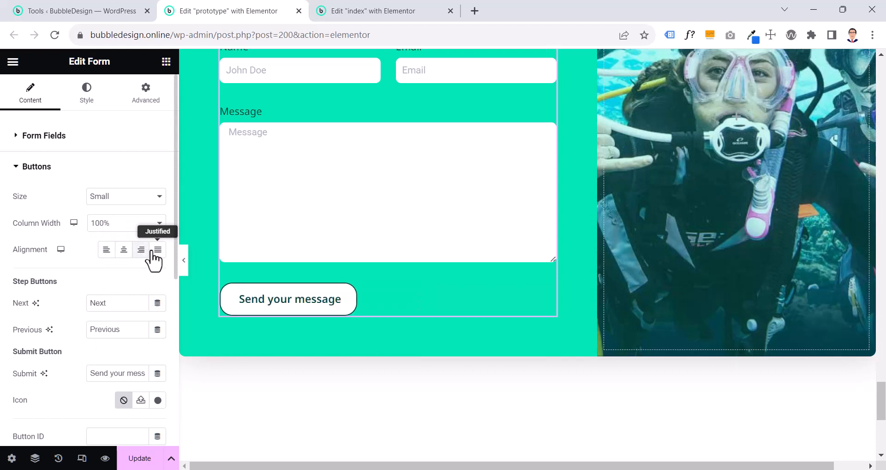
pyautogui.click(107, 252)
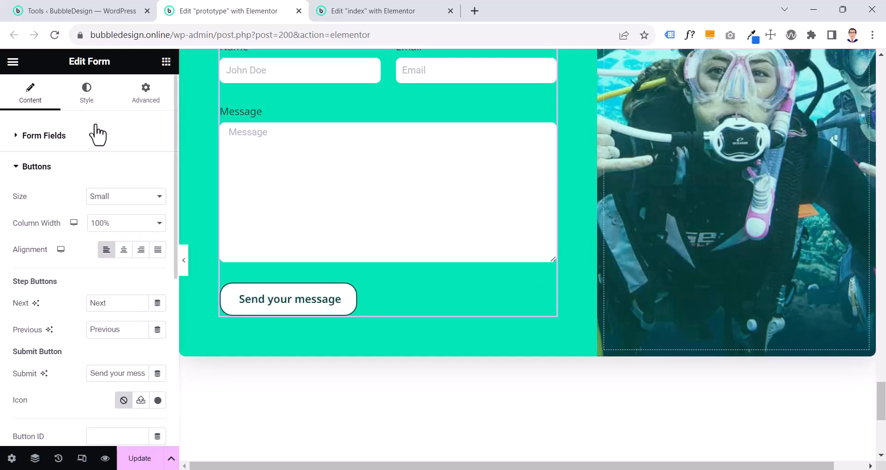
# Try the global color White for the form's success message, and set it to the global color Bold and Headings
pyautogui.click(93, 106)
pyautogui.scroll(-5, 85, 159)
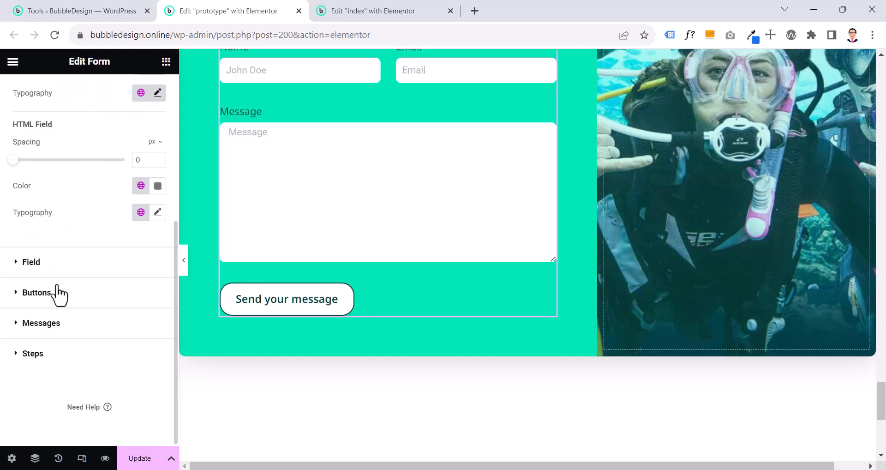
pyautogui.click(53, 294)
pyautogui.scroll(-3, 57, 297)
pyautogui.scroll(-4, 59, 300)
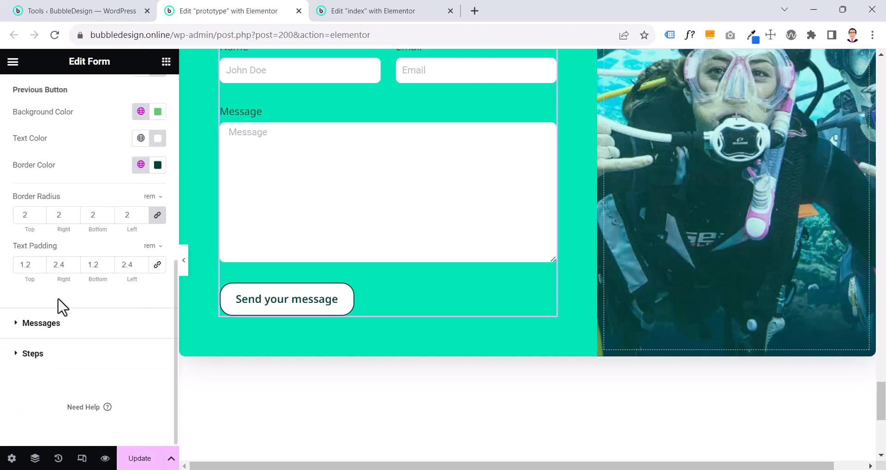
pyautogui.click(66, 326)
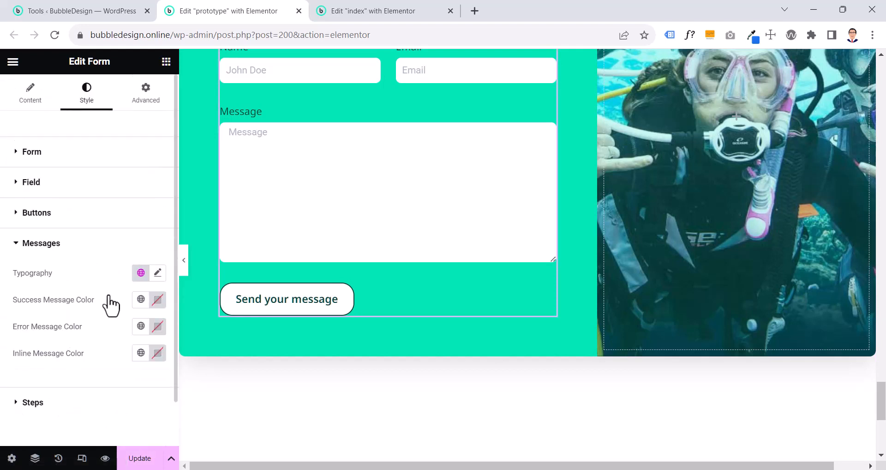
pyautogui.click(140, 300)
pyautogui.scroll(-3, 114, 252)
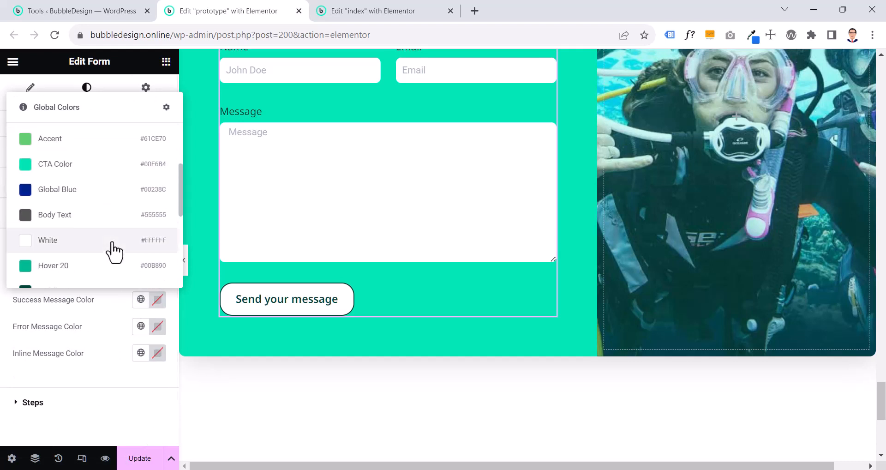
pyautogui.click(114, 251)
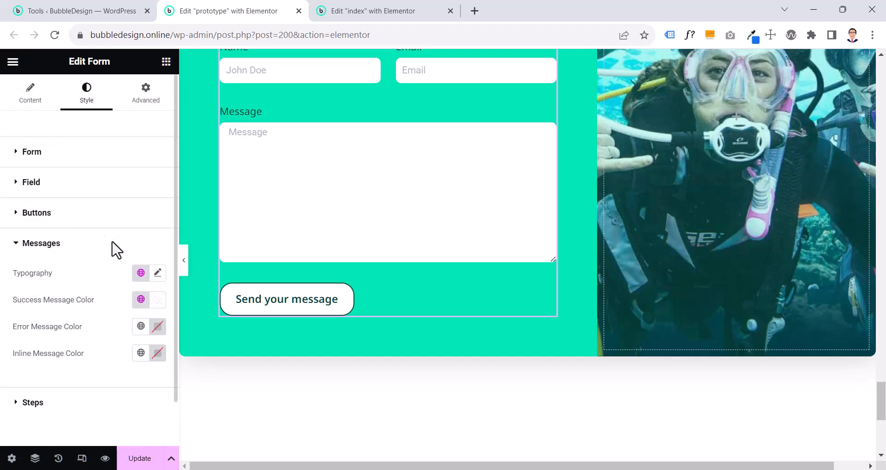
pyautogui.click(142, 301)
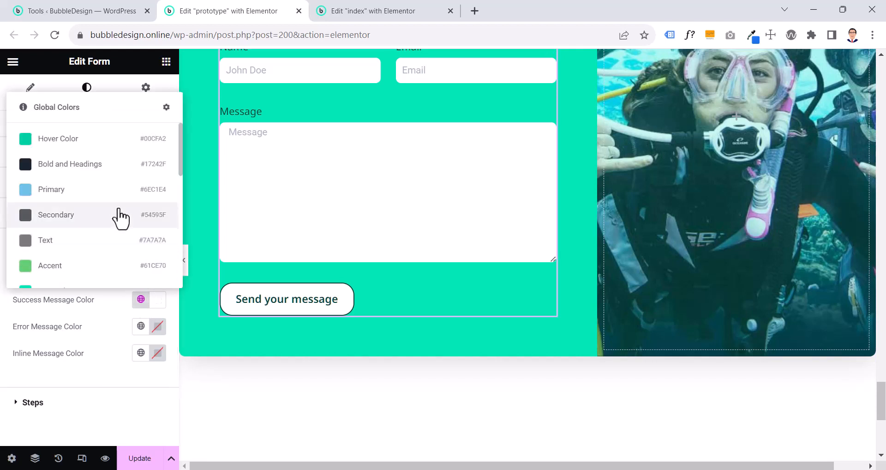
pyautogui.click(106, 174)
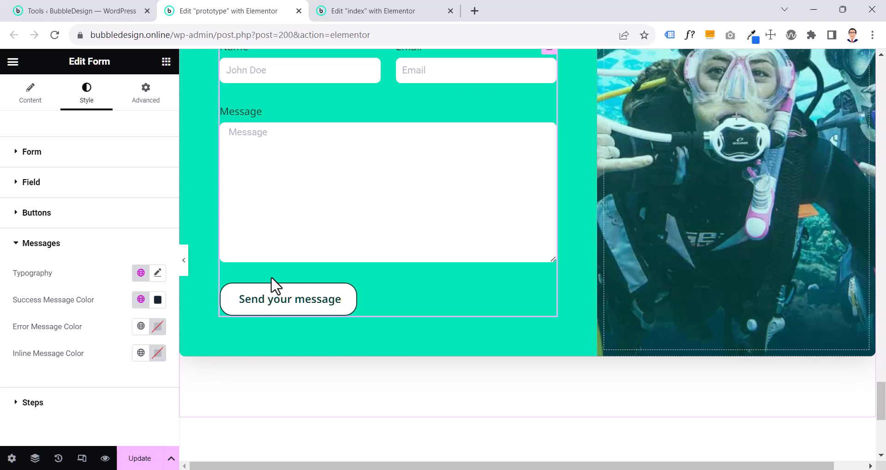
# Browse the global colors offered for the form's error message and success message without changing either color
pyautogui.click(141, 327)
pyautogui.scroll(-1, 96, 272)
pyautogui.scroll(-5, 95, 271)
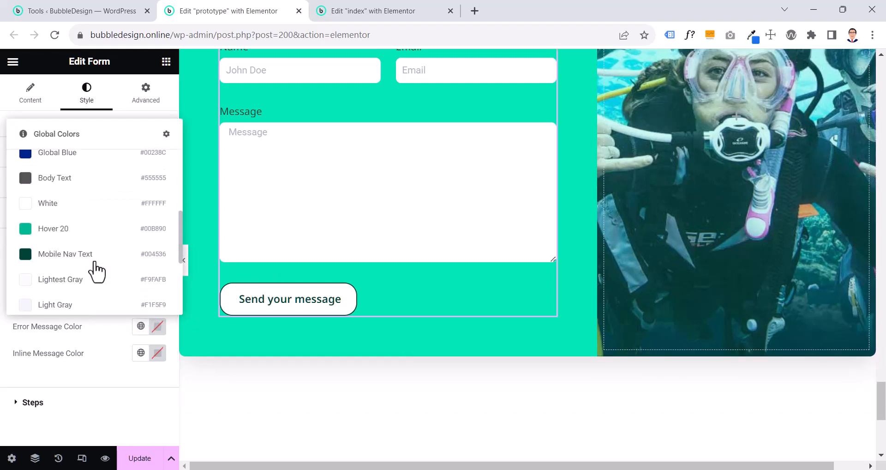
pyautogui.click(100, 350)
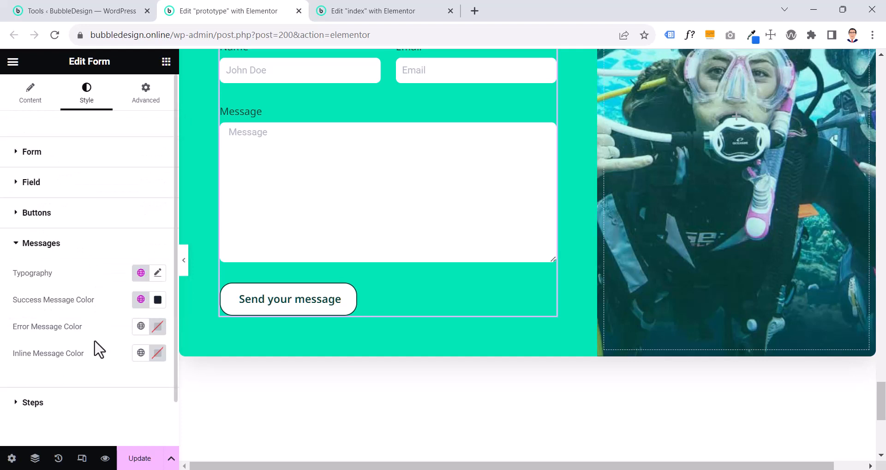
pyautogui.click(142, 300)
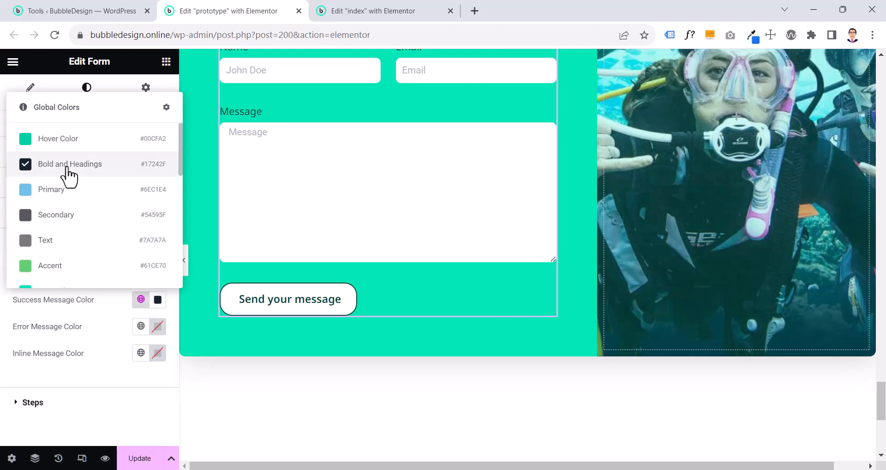
pyautogui.click(107, 327)
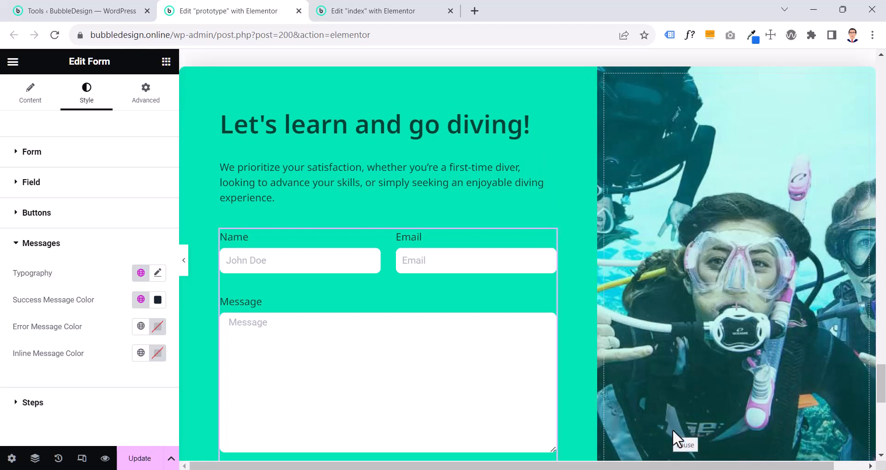
# In the prototype page, check which background color the form's container uses
pyautogui.hotkey('ctrl', 'Tab')
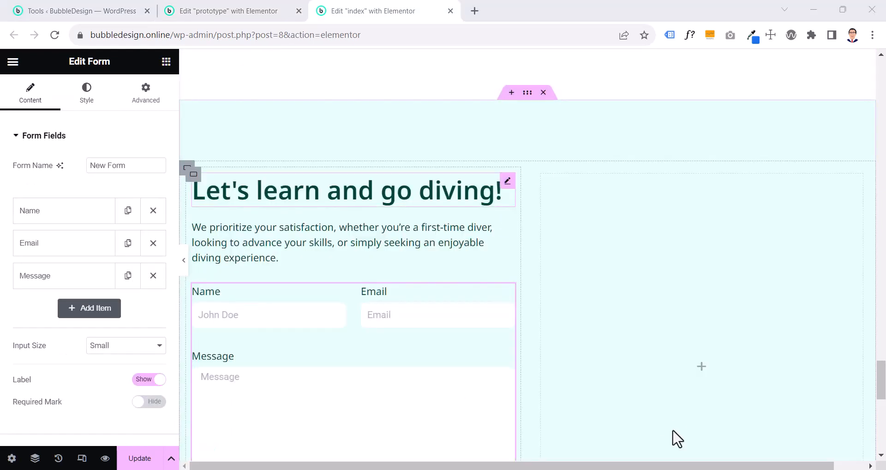
pyautogui.click(229, 11)
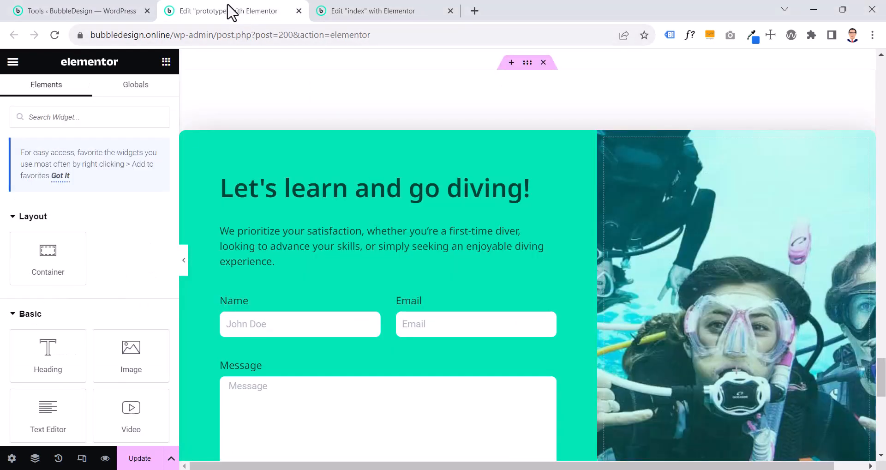
pyautogui.click(187, 138)
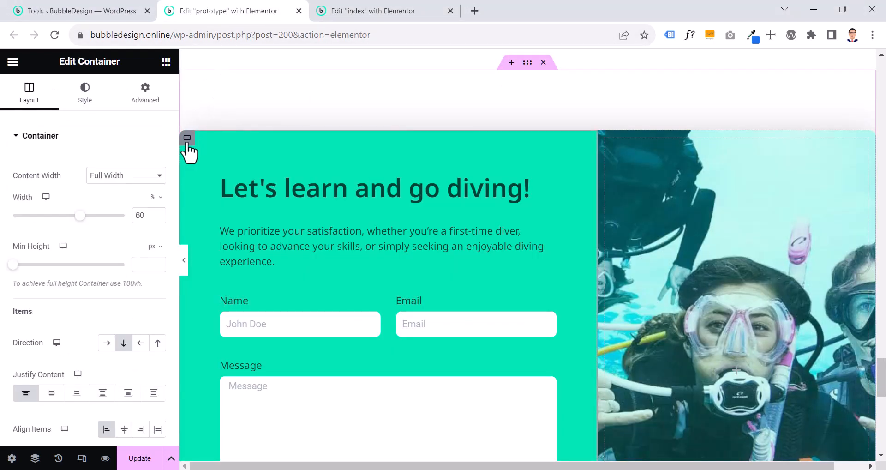
pyautogui.click(90, 98)
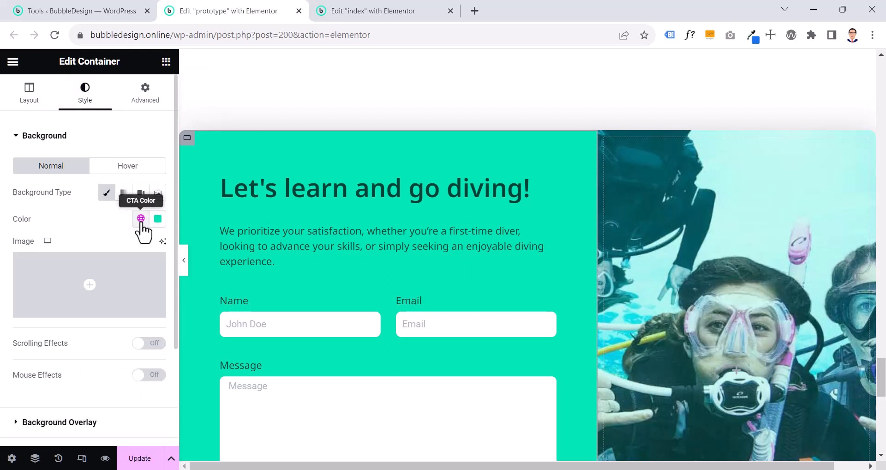
# In the index page, give the container around the form and the empty column a classic background in the global CTA Color
pyautogui.click(317, 12)
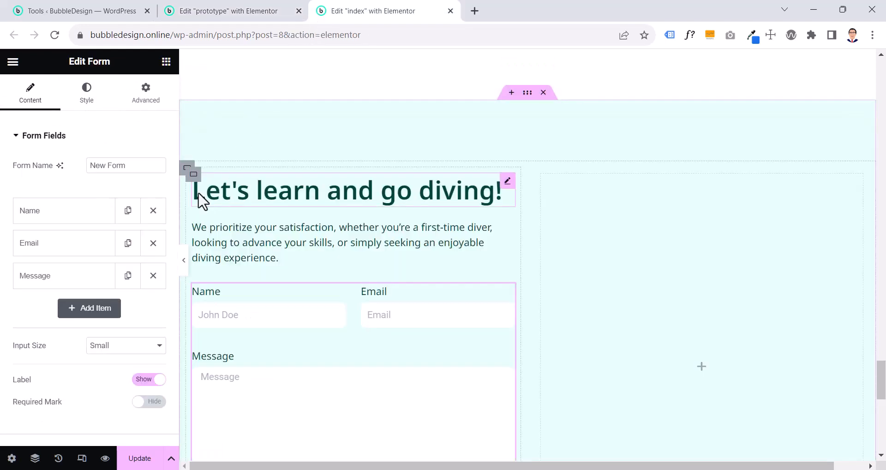
pyautogui.click(188, 168)
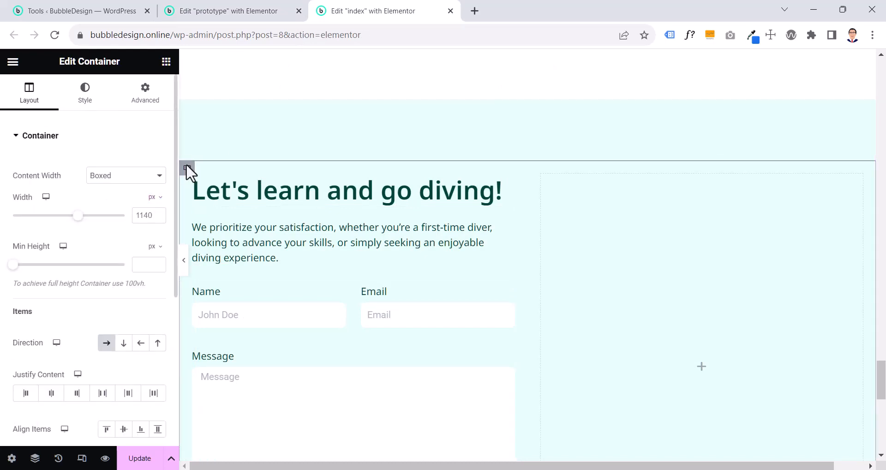
pyautogui.click(88, 105)
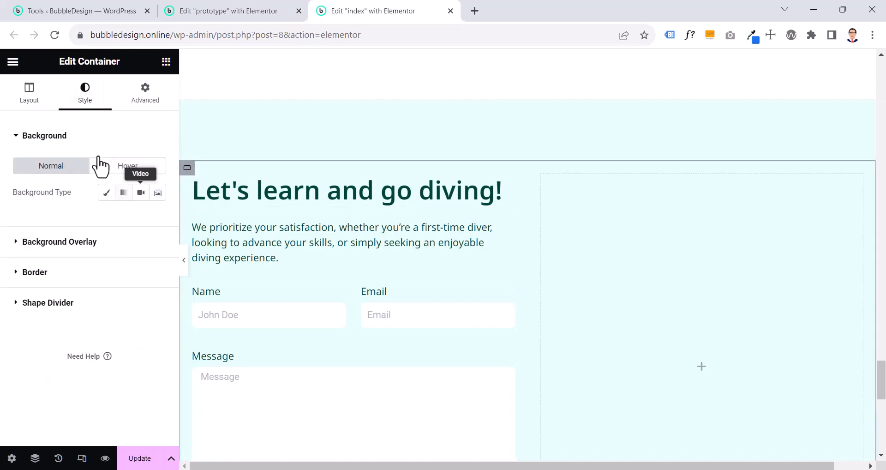
pyautogui.click(105, 199)
pyautogui.click(141, 219)
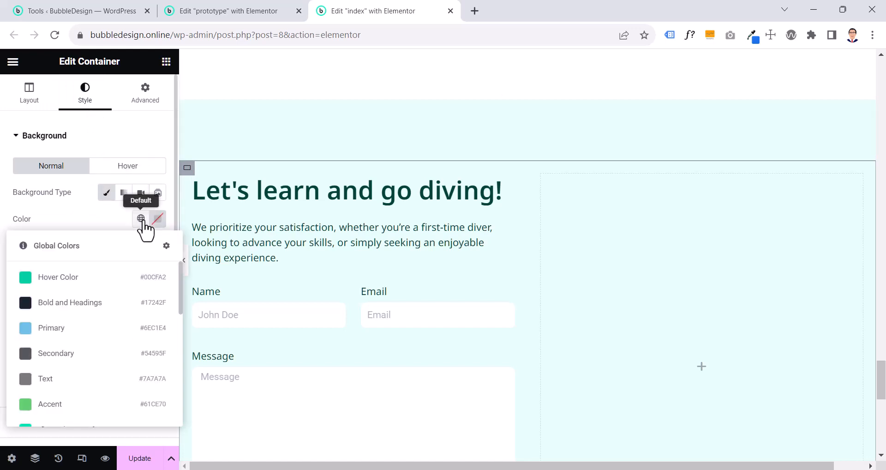
pyautogui.scroll(-3, 133, 245)
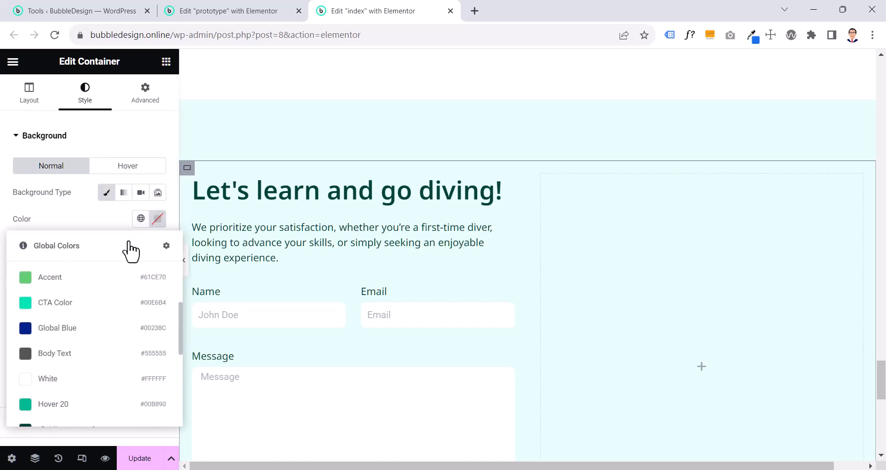
pyautogui.click(80, 310)
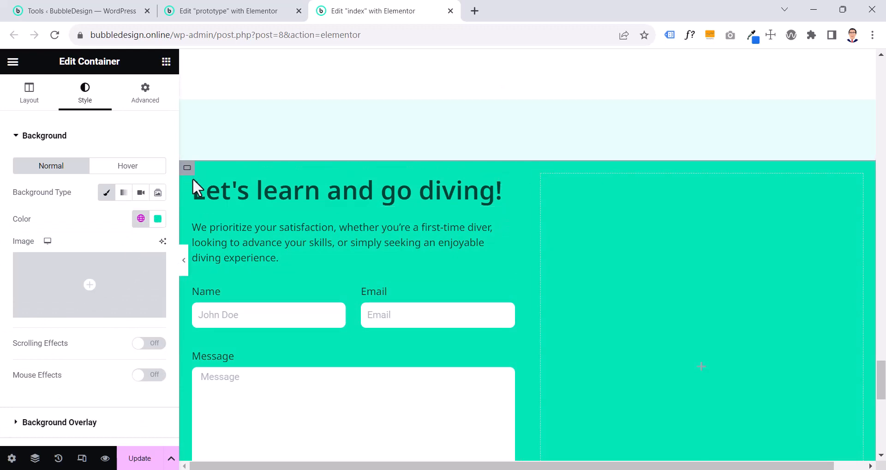
# Switch the padding unit of the form's inner container to rem and set linked padding of 6 on all sides
pyautogui.click(669, 431)
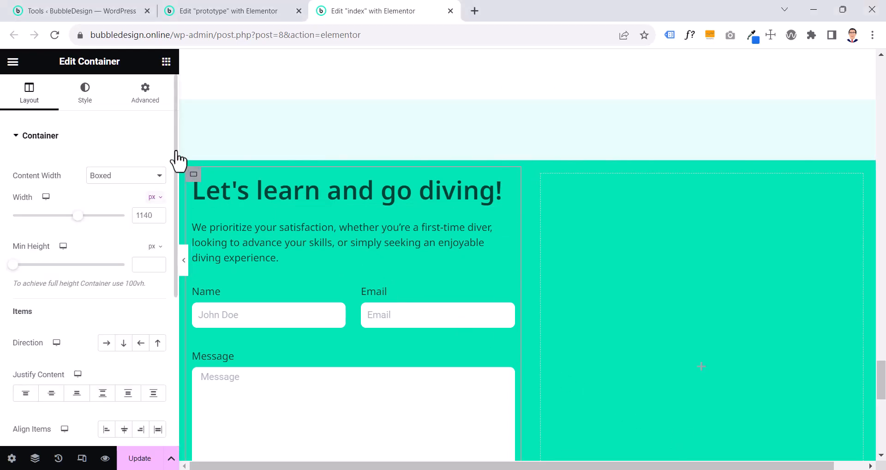
pyautogui.click(140, 106)
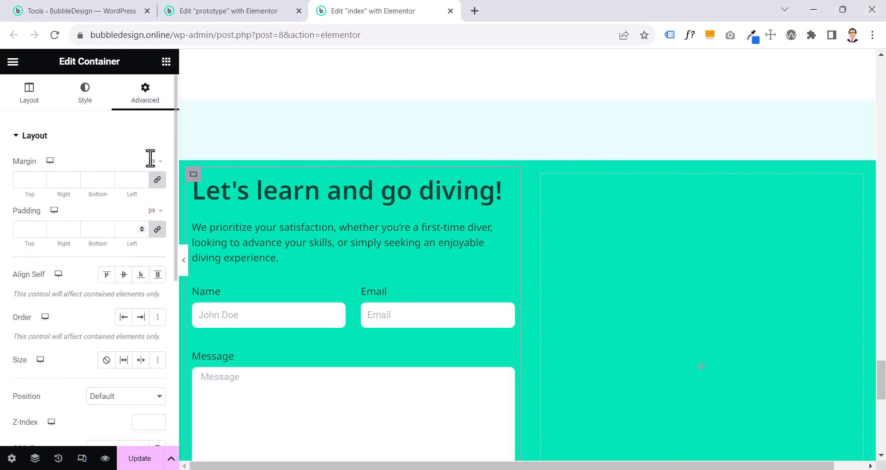
pyautogui.click(156, 210)
pyautogui.click(152, 267)
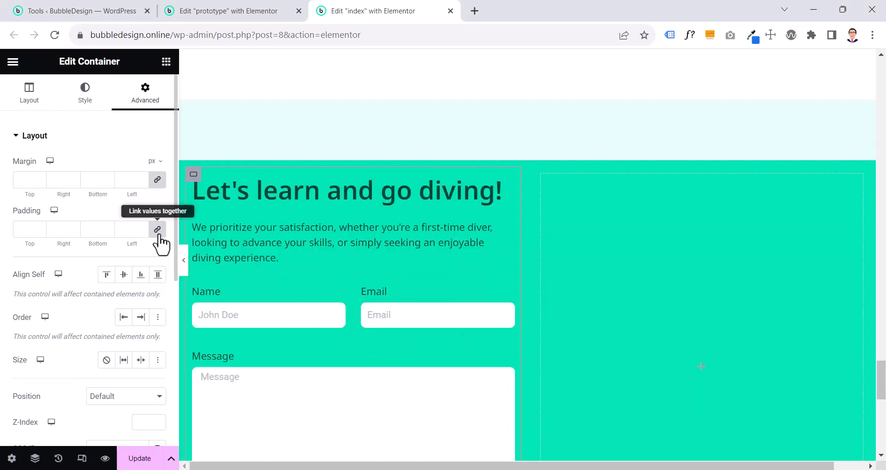
pyautogui.click(158, 231)
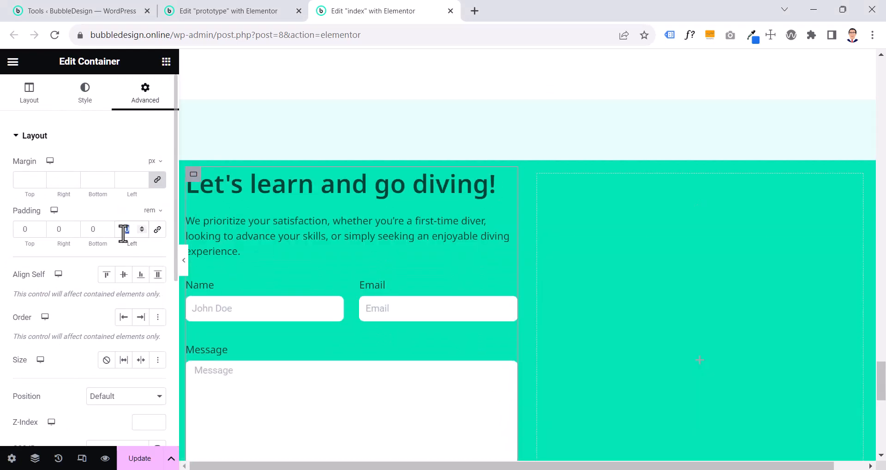
pyautogui.click(157, 230)
pyautogui.click(129, 230)
pyautogui.write('6')
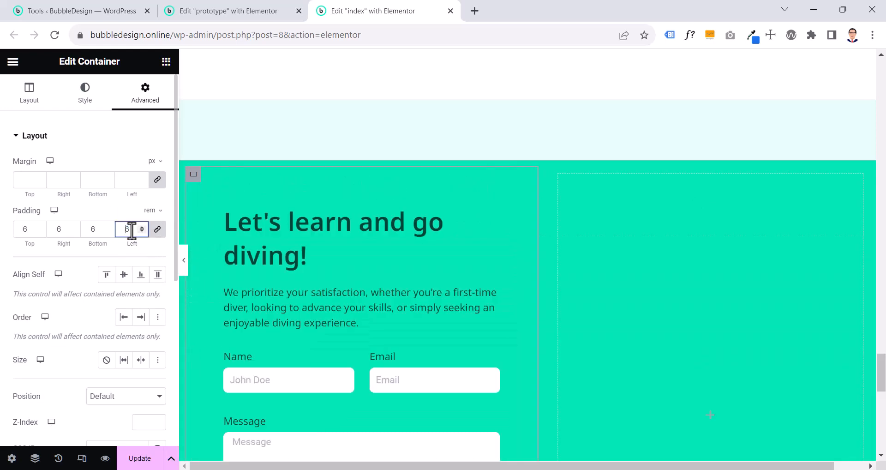
pyautogui.write('4')
# Try other padding values on the form's inner container, clear them and raise the padding stepwise to 6 rem
pyautogui.moveTo(131, 230); pyautogui.dragTo(128, 233)
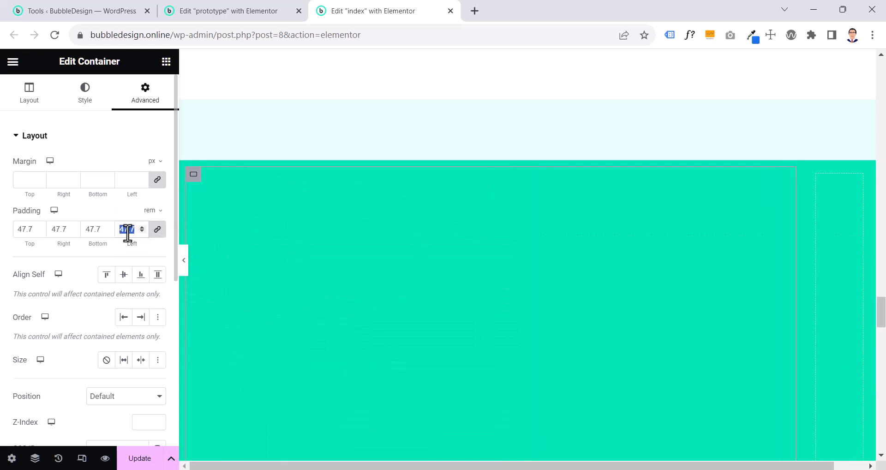
pyautogui.write('46')
pyautogui.press('BackSpace')
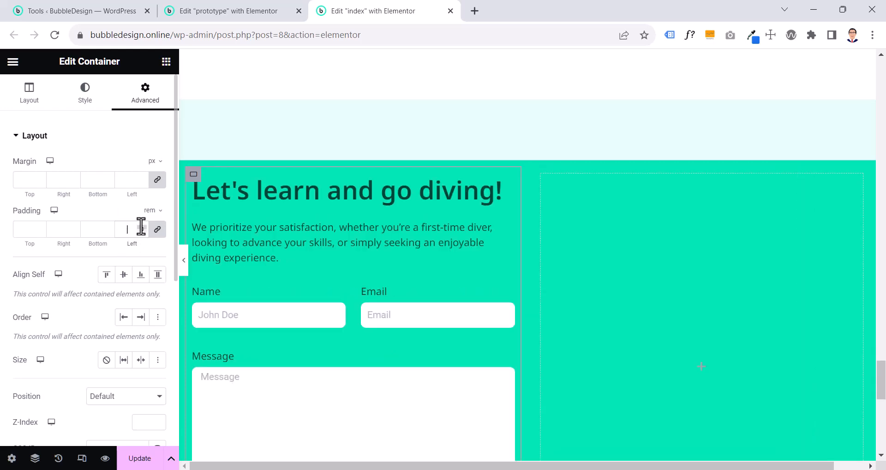
pyautogui.click(141, 227)
pyautogui.click(142, 226)
pyautogui.click(142, 227)
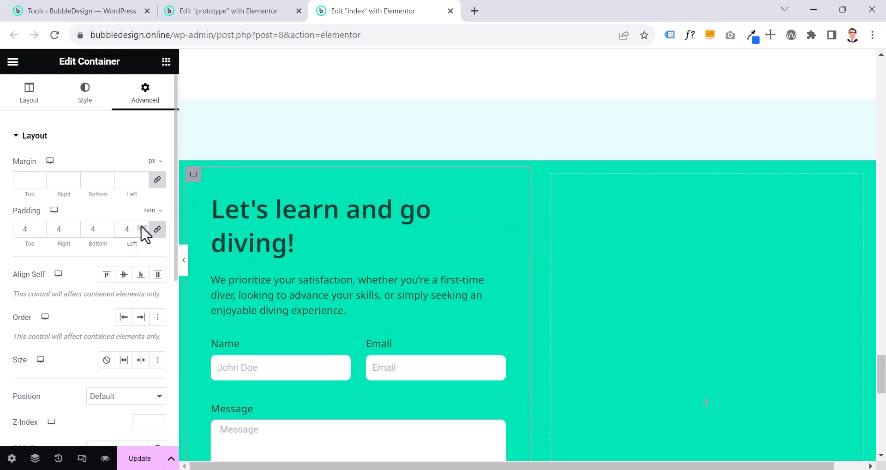
pyautogui.click(141, 227)
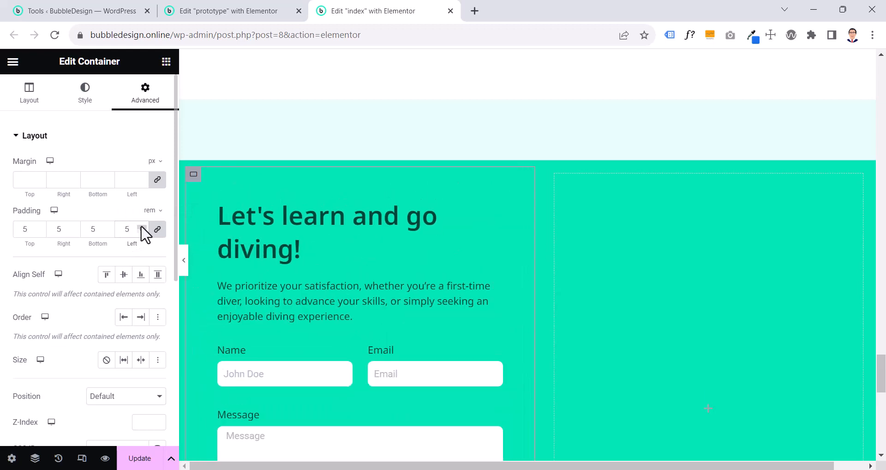
pyautogui.click(141, 226)
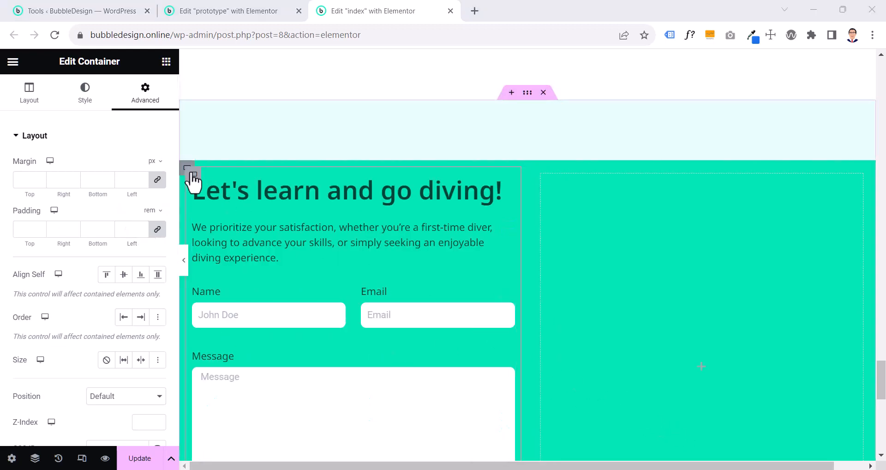
# Copy the 6.4 rem padding from the prototype's Child 1 container to all sides of the index page's form container
pyautogui.click(193, 173)
pyautogui.click(226, 14)
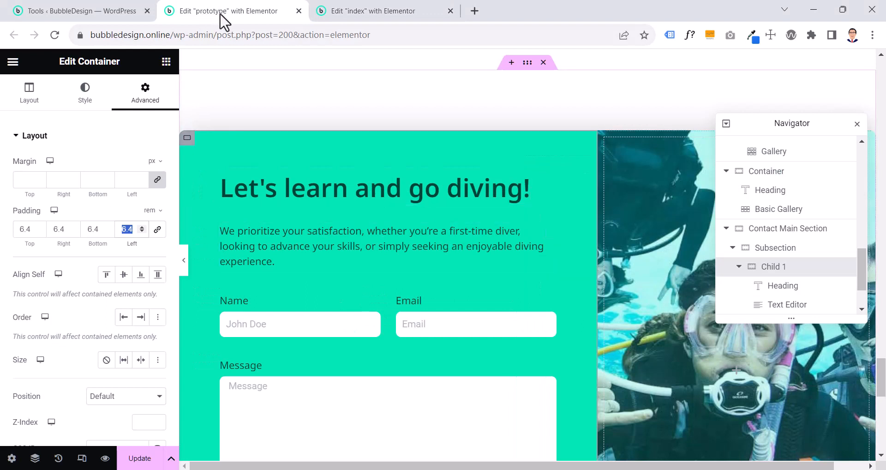
pyautogui.click(342, 15)
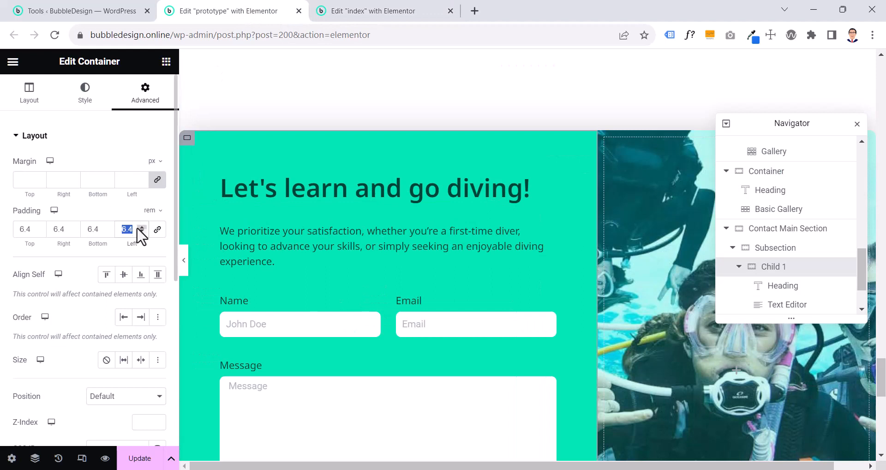
pyautogui.click(344, 20)
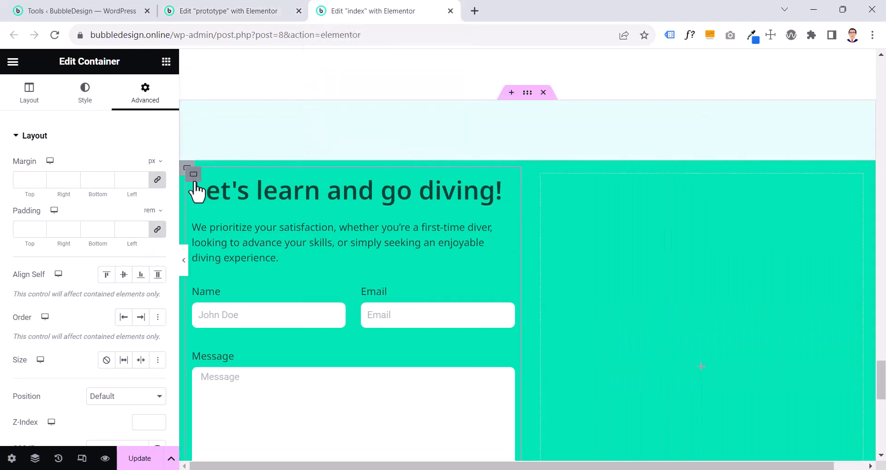
pyautogui.click(125, 233)
pyautogui.write('6.4')
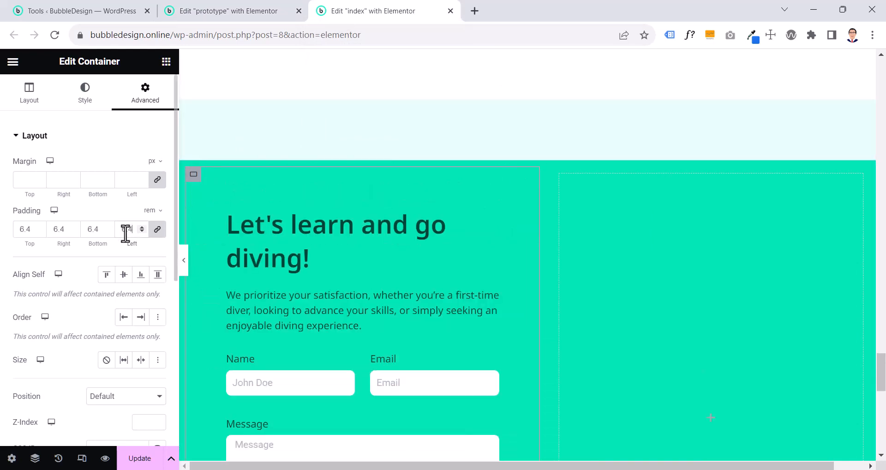
# Compare with the prototype, try a 60% boxed width on the index page's form container, and clear the width value
pyautogui.click(240, 10)
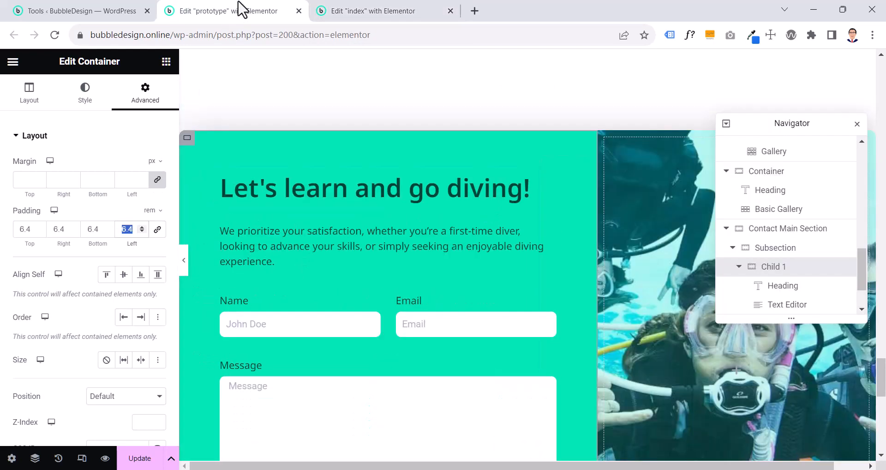
pyautogui.click(350, 10)
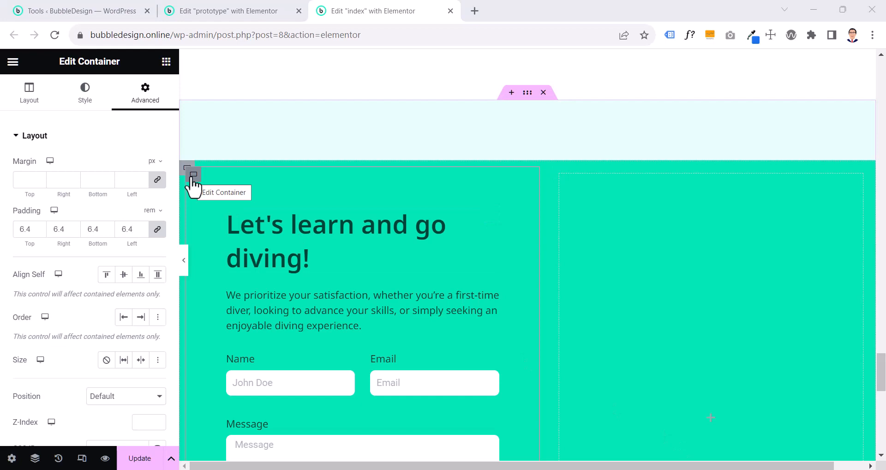
pyautogui.click(39, 99)
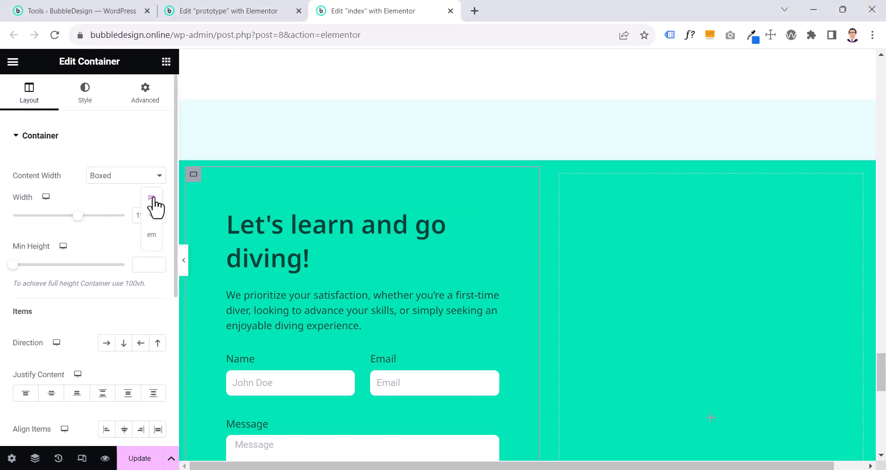
pyautogui.click(155, 198)
pyautogui.click(156, 215)
pyautogui.doubleClick(148, 215)
pyautogui.write('60')
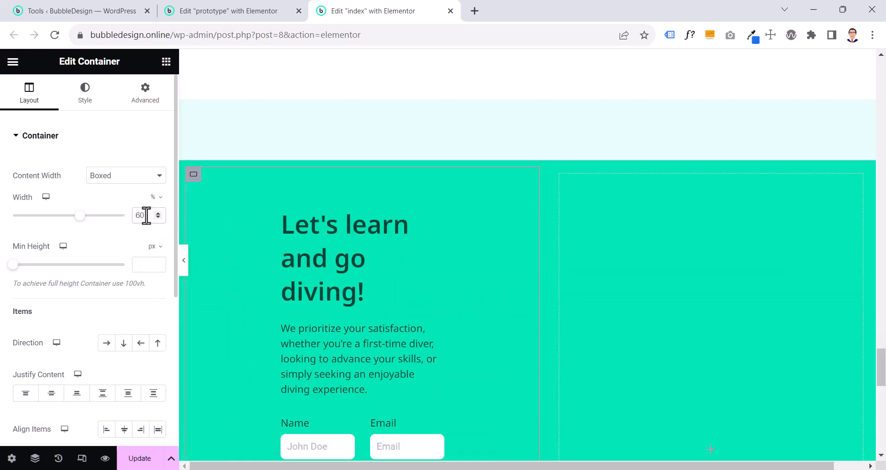
pyautogui.doubleClick(147, 215)
pyautogui.press('BackSpace')
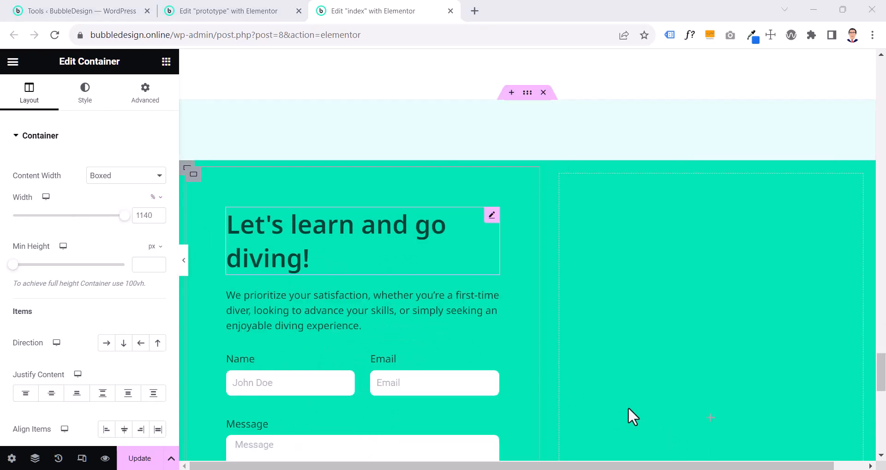
# Set the column and row gaps of the container wrapping the form and the empty container to 0 px
pyautogui.click(189, 169)
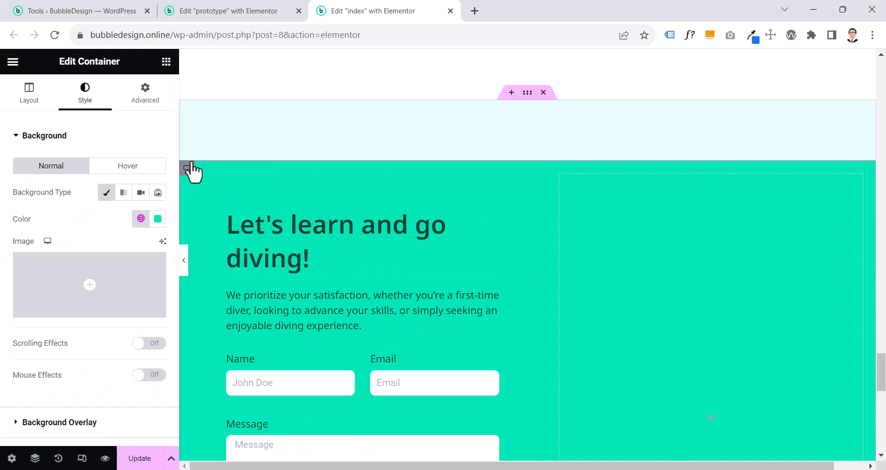
pyautogui.click(25, 106)
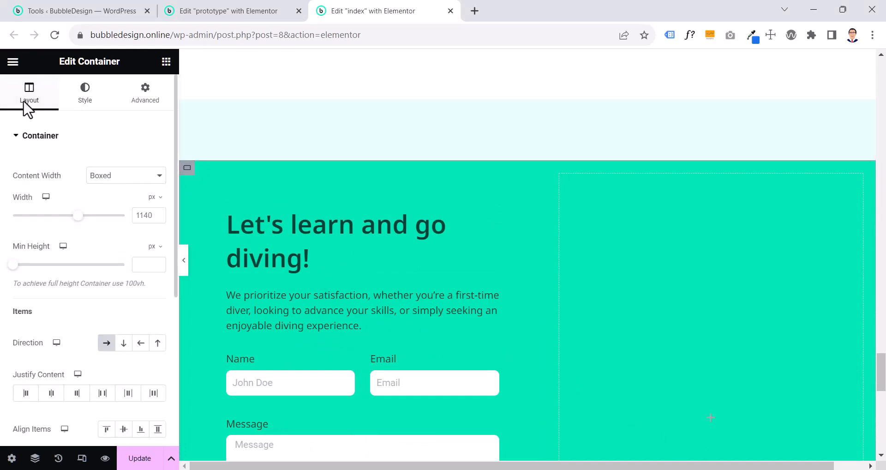
pyautogui.scroll(-4, 65, 200)
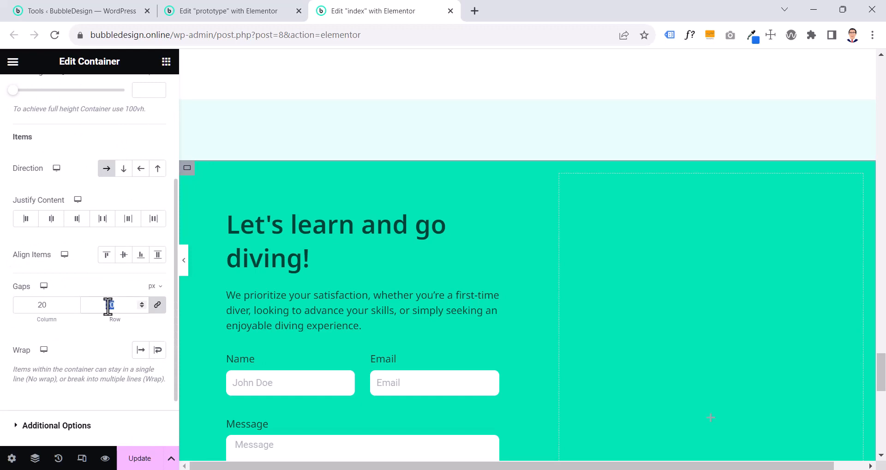
pyautogui.write('0')
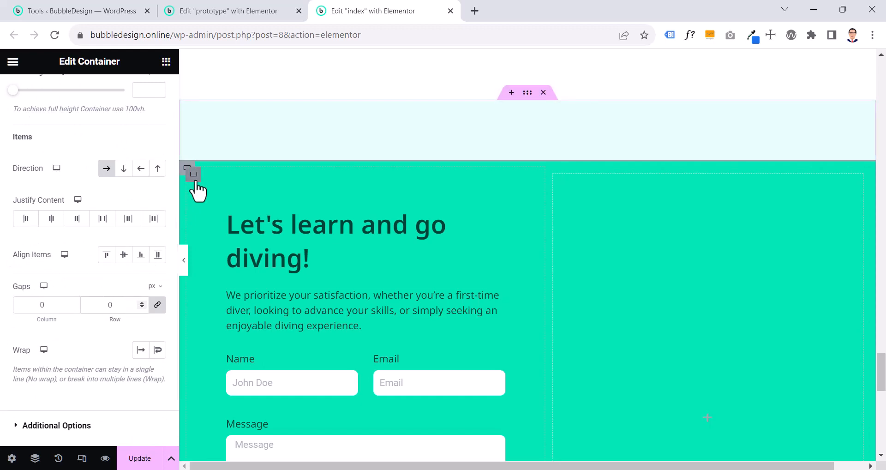
# Give the empty container beside the form a classic background with the image PADI-Open-Water-Course.jpg from the media library
pyautogui.click(193, 174)
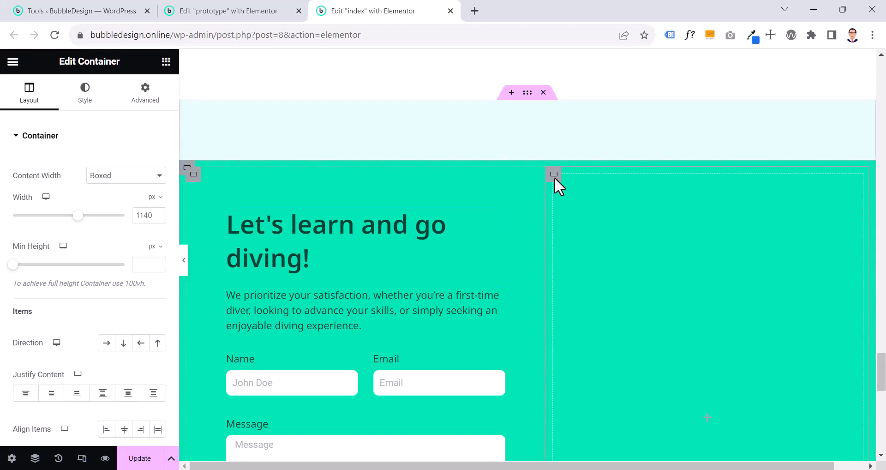
pyautogui.click(198, 179)
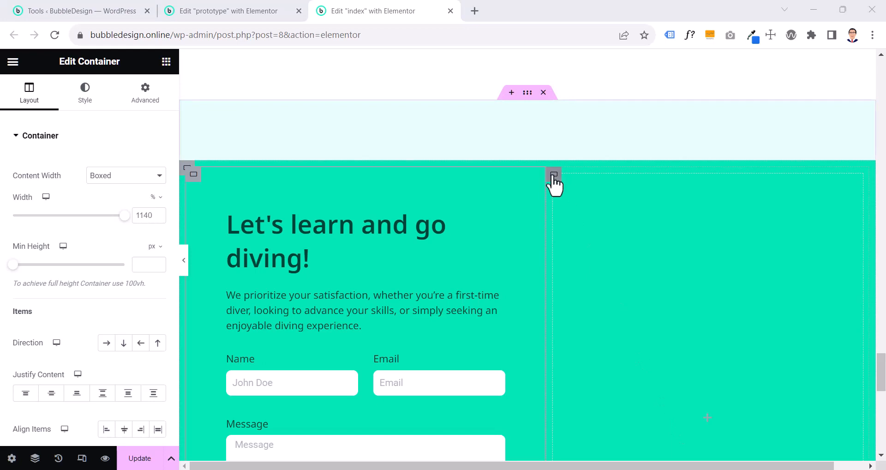
pyautogui.click(553, 175)
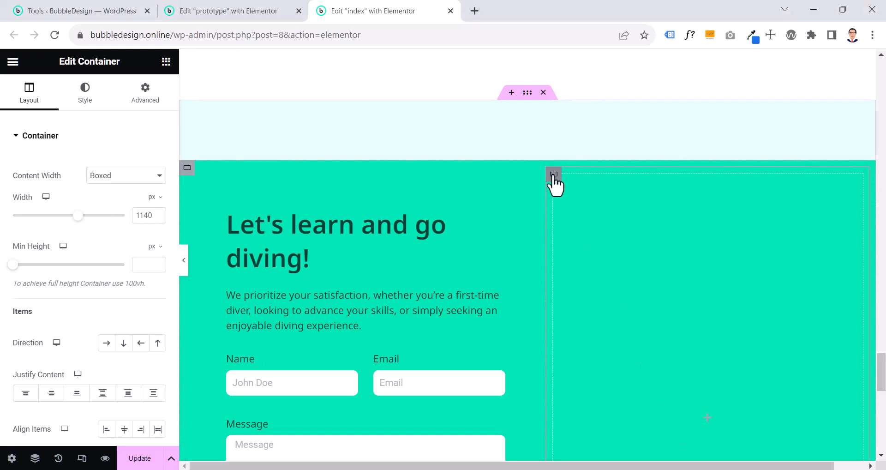
pyautogui.click(84, 100)
pyautogui.click(109, 196)
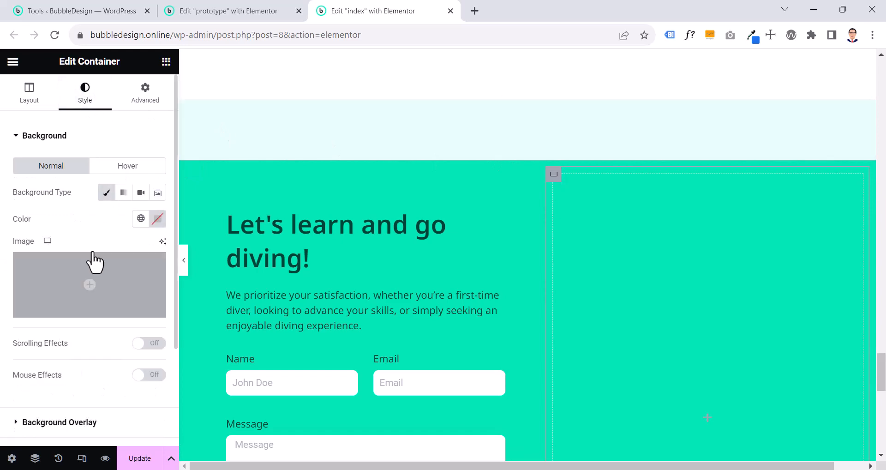
pyautogui.click(88, 288)
pyautogui.scroll(-5, 451, 271)
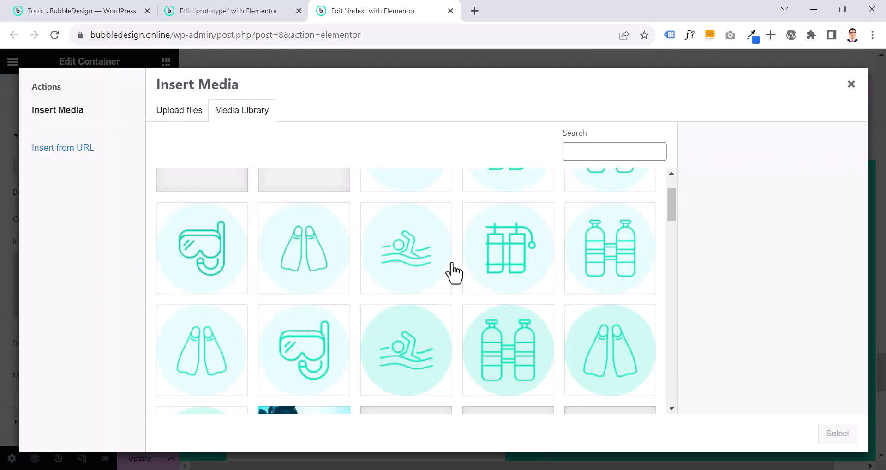
pyautogui.click(324, 220)
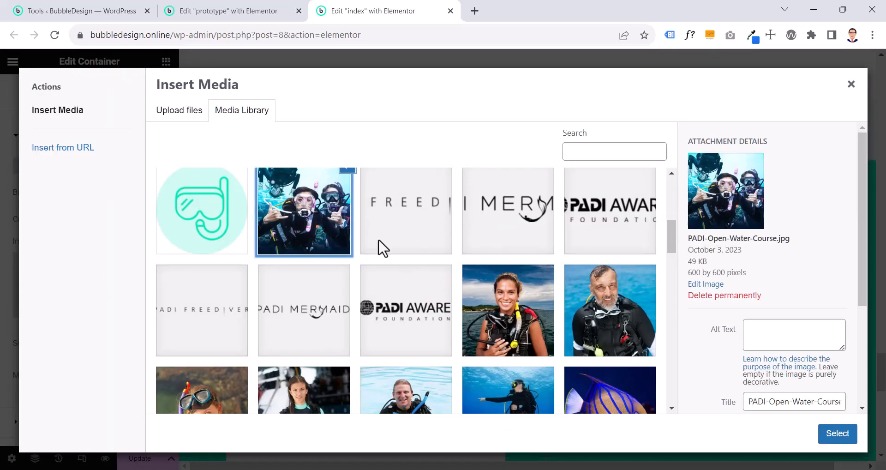
pyautogui.click(830, 436)
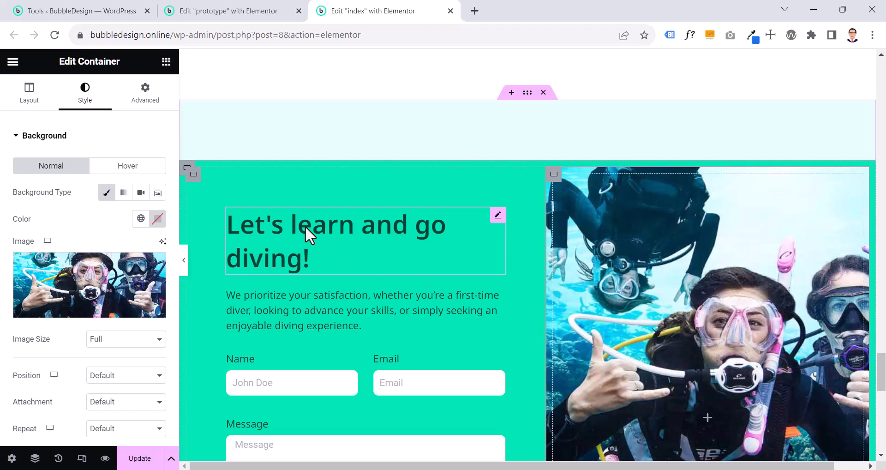
# Set the diver background image's position to Center Center, repeat to No-repeat and display size to Cover
pyautogui.scroll(-2, 131, 300)
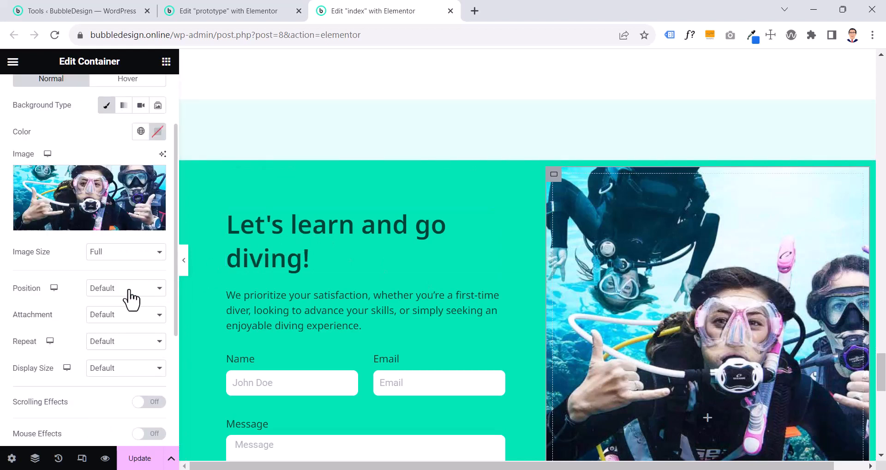
pyautogui.click(129, 291)
pyautogui.click(116, 309)
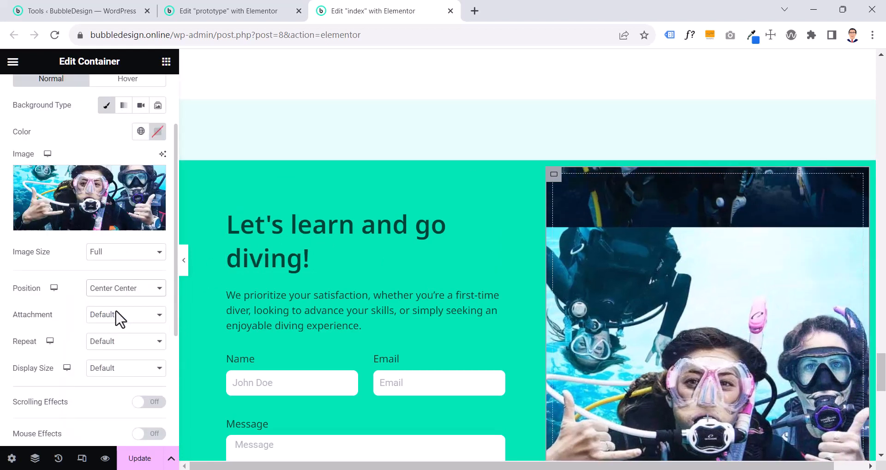
pyautogui.click(115, 314)
pyautogui.click(114, 316)
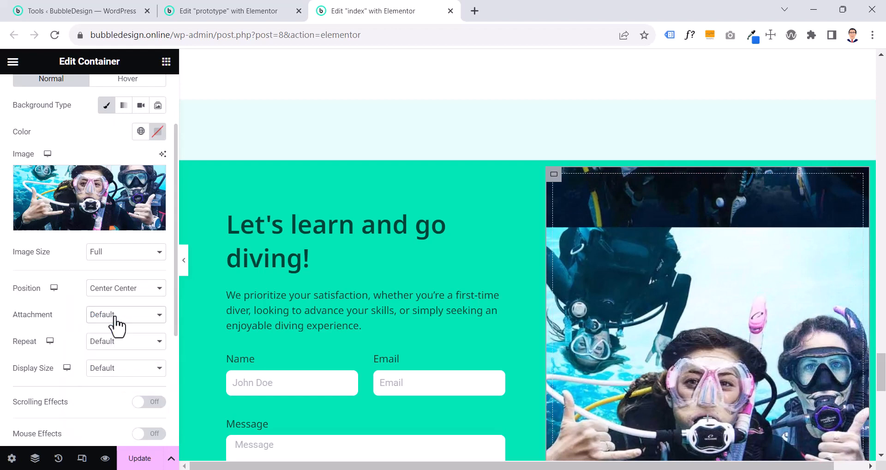
pyautogui.click(112, 345)
pyautogui.click(110, 365)
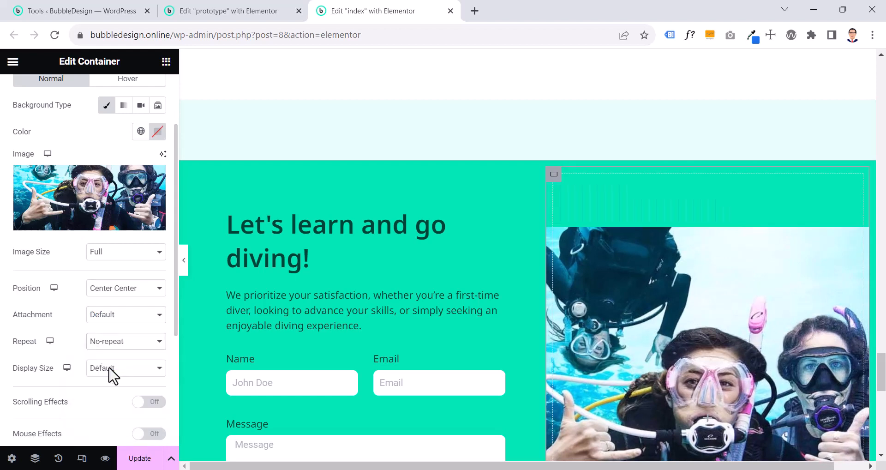
pyautogui.click(109, 368)
pyautogui.click(106, 401)
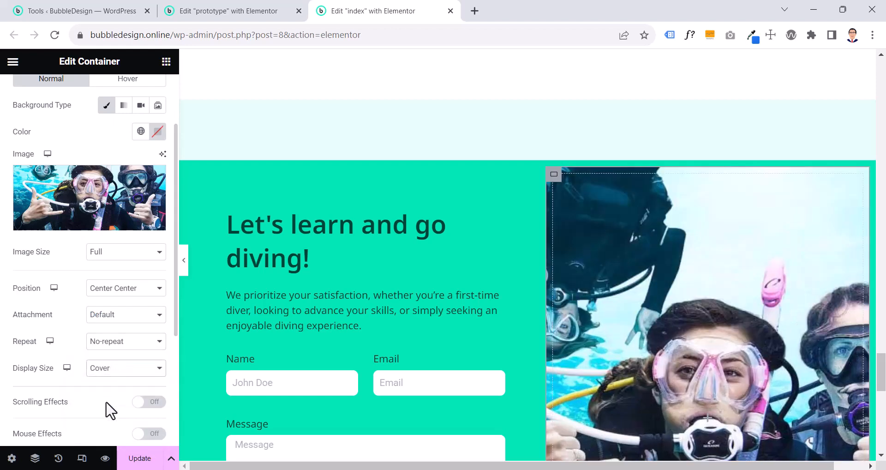
# Check the prototype's Subsection padding and set the padding of the matching index page container to 0 px on all sides
pyautogui.click(663, 433)
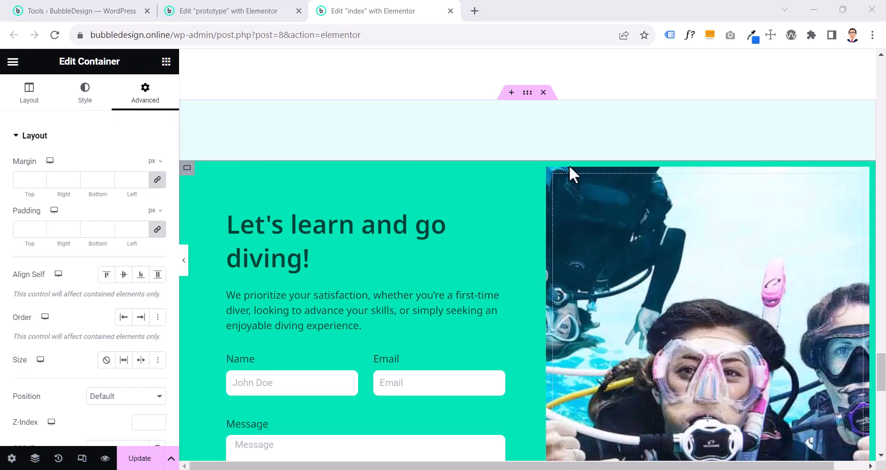
pyautogui.click(247, 8)
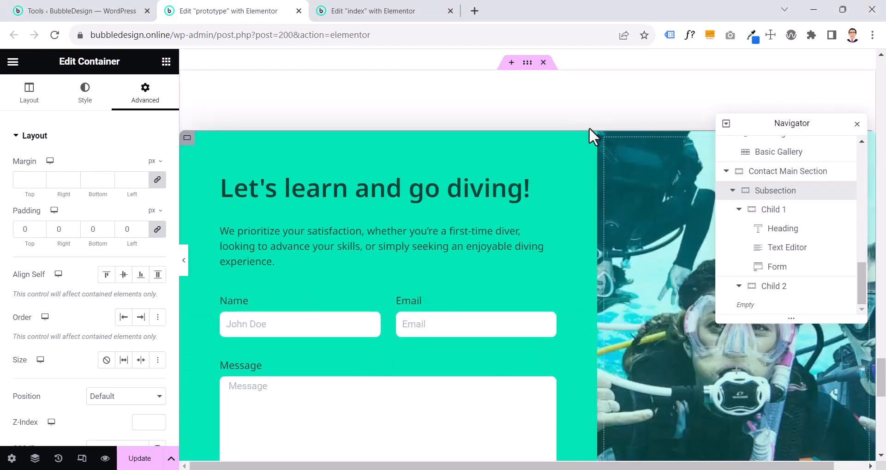
pyautogui.click(349, 7)
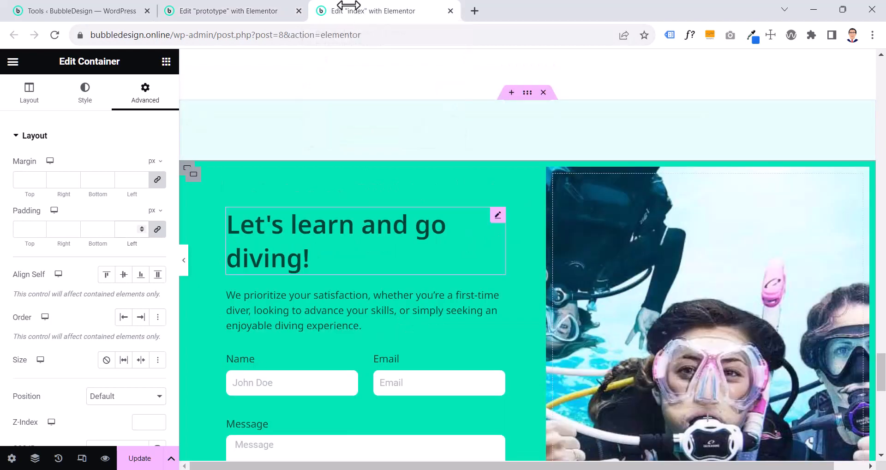
pyautogui.click(187, 170)
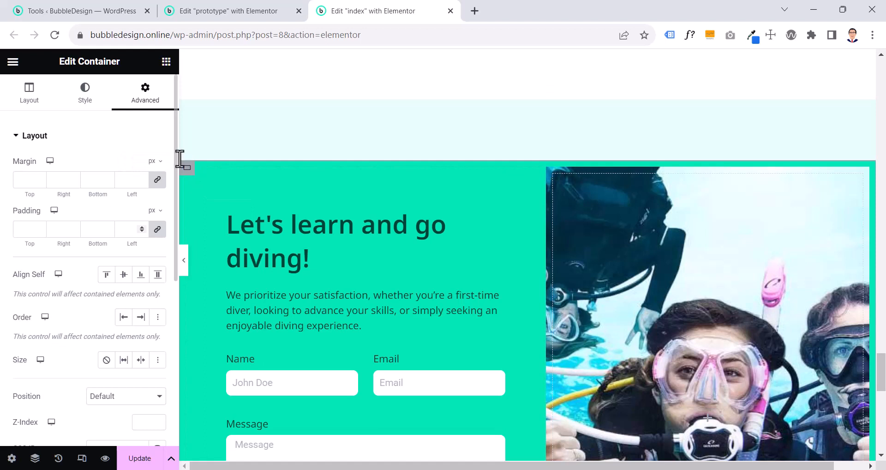
pyautogui.click(128, 229)
pyautogui.write('0')
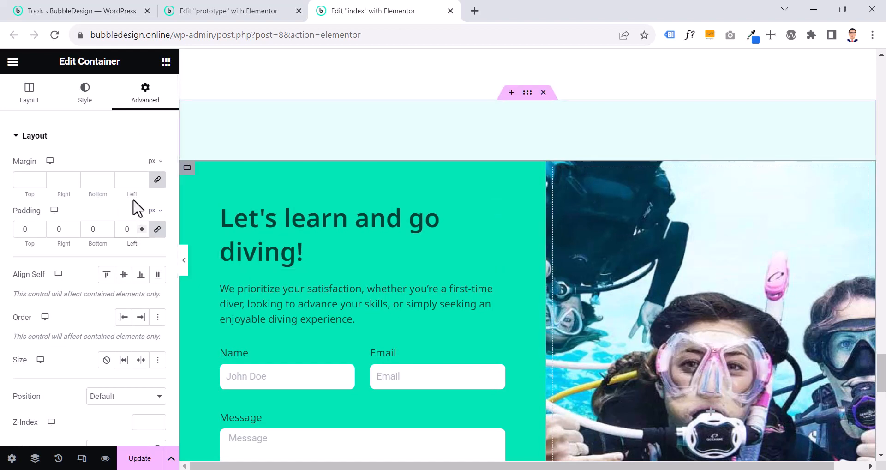
# Compare the index page's contact section with the prototype's, and examine the layout settings of the form and image containers
pyautogui.click(169, 10)
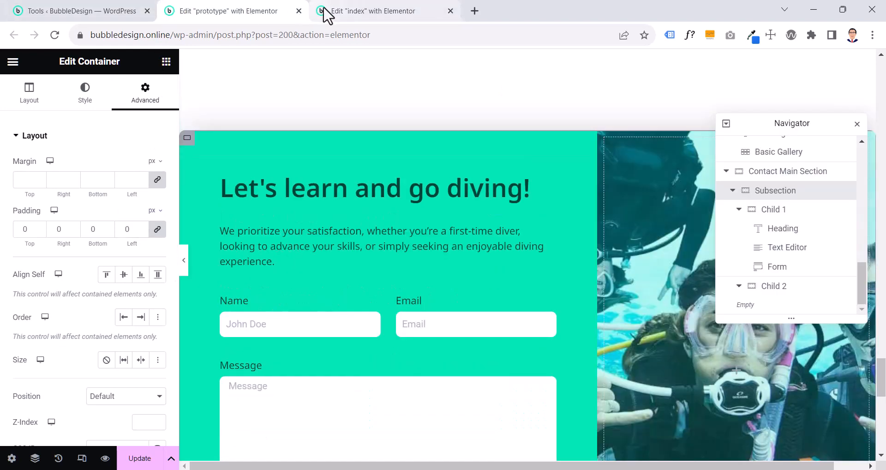
pyautogui.click(339, 13)
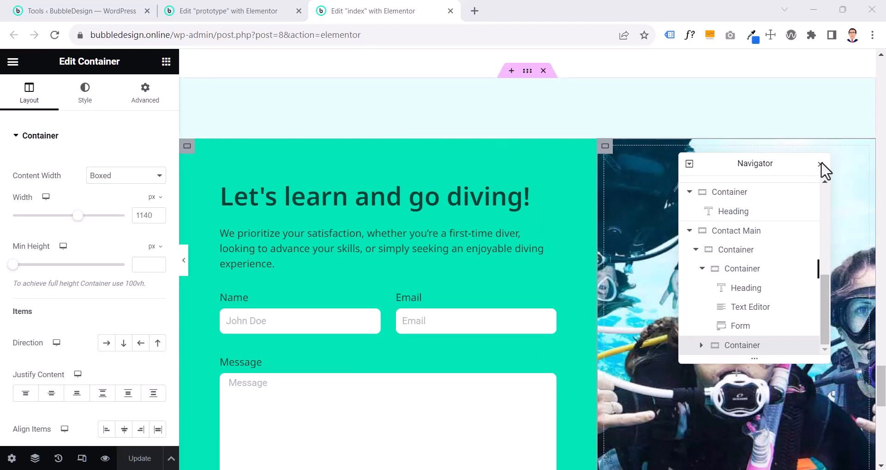
pyautogui.click(193, 6)
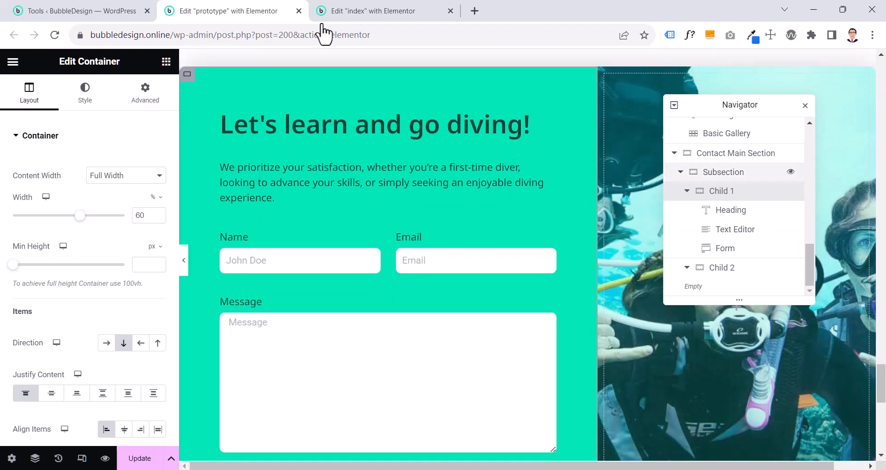
pyautogui.click(803, 106)
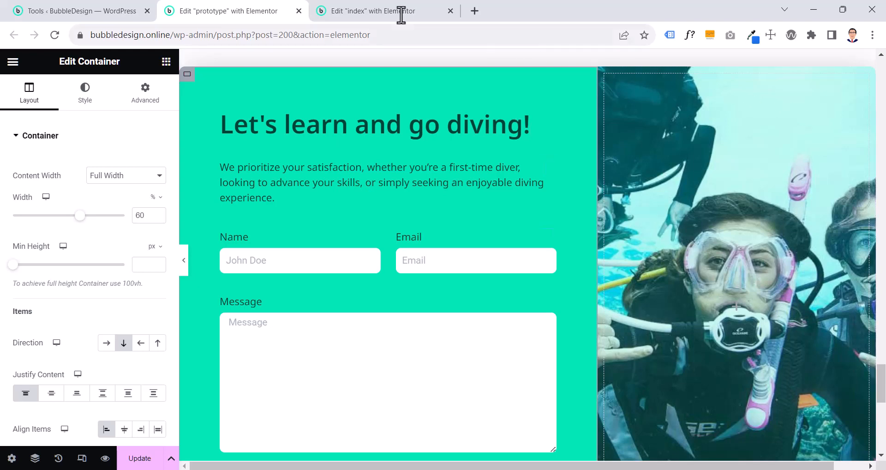
pyautogui.click(386, 15)
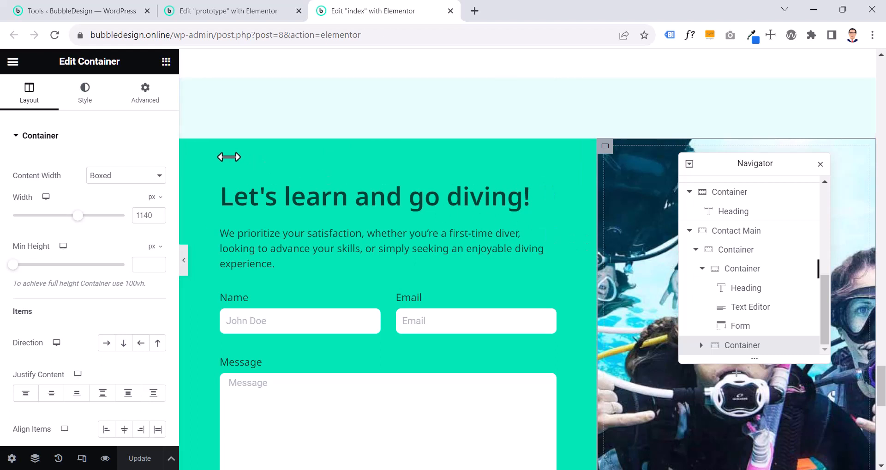
pyautogui.click(187, 146)
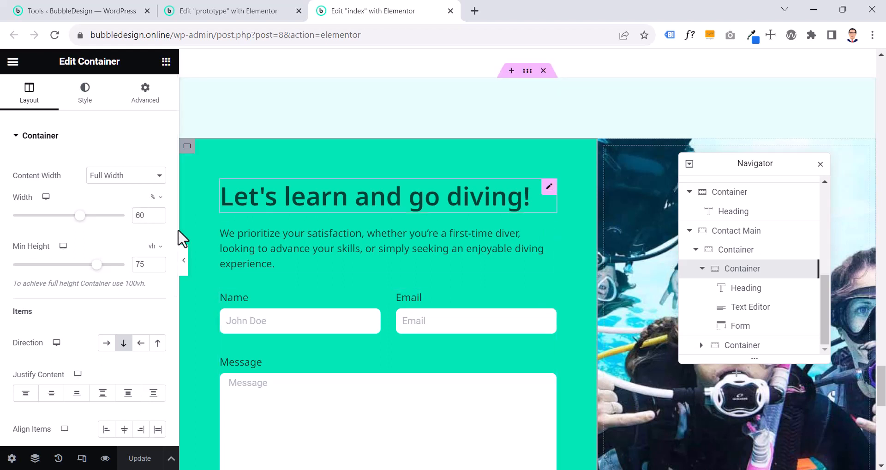
pyautogui.click(668, 428)
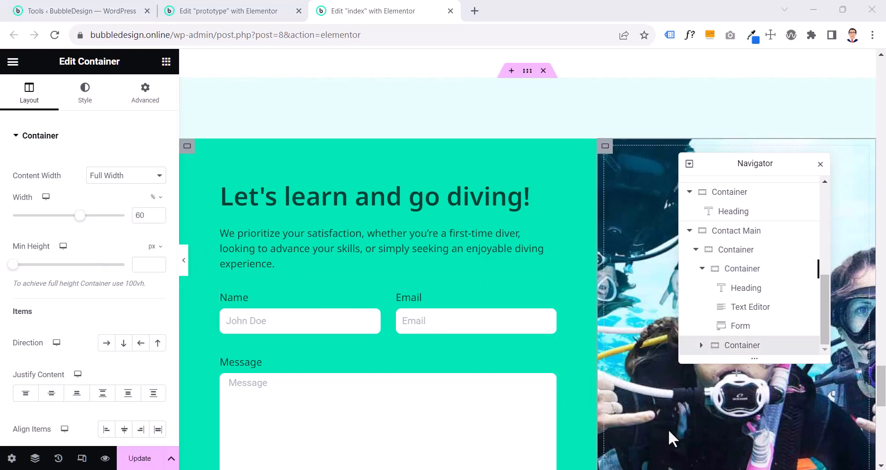
# Try the Boxed content width on the index page's form container and switch it back to Full Width
pyautogui.click(187, 146)
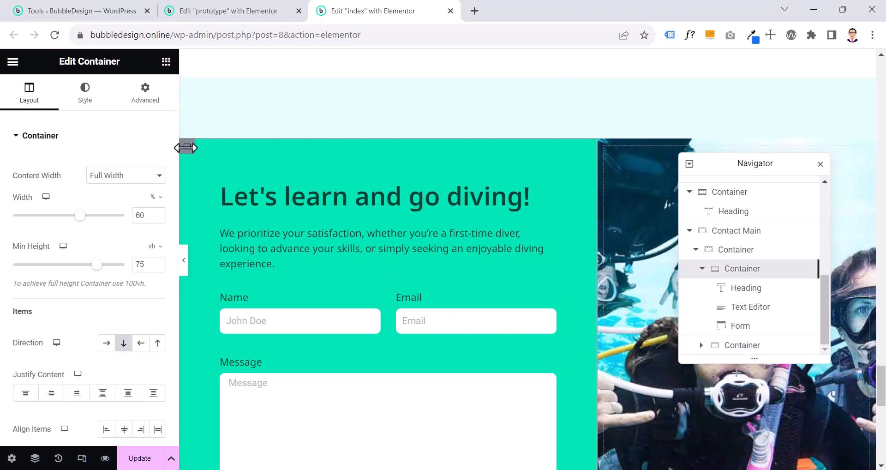
pyautogui.click(110, 185)
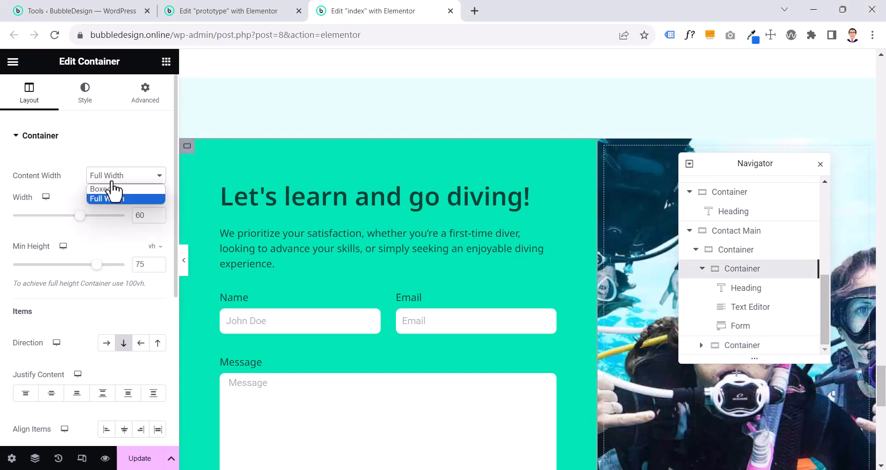
pyautogui.click(106, 186)
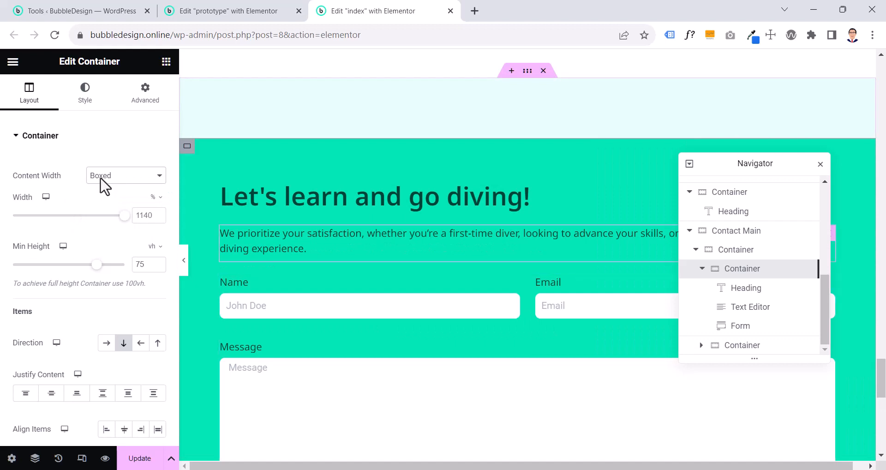
pyautogui.click(98, 177)
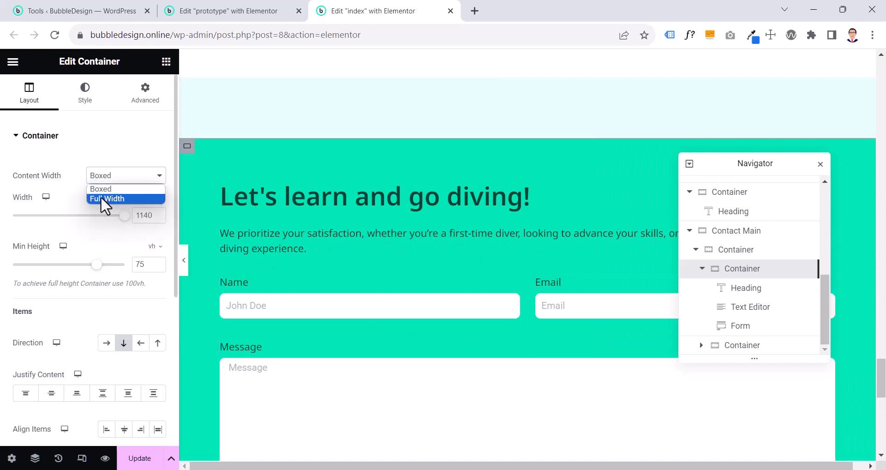
pyautogui.click(101, 197)
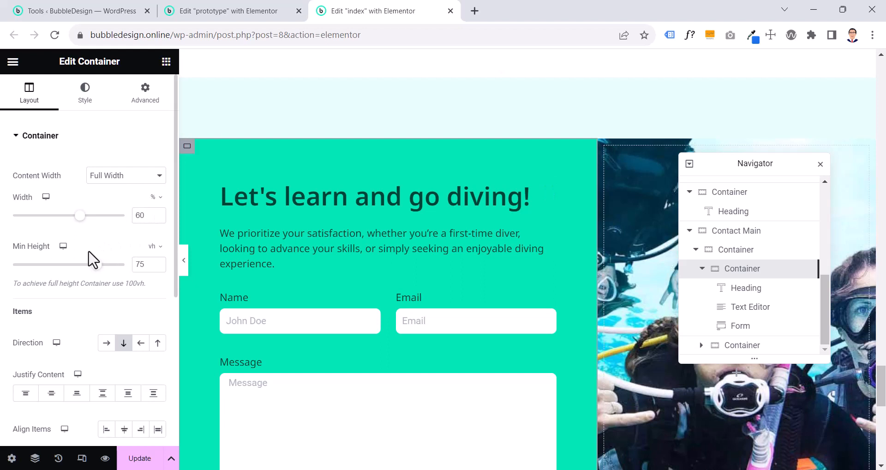
# Clear the form container's minimum height and check the lower end of the contact section
pyautogui.doubleClick(134, 265)
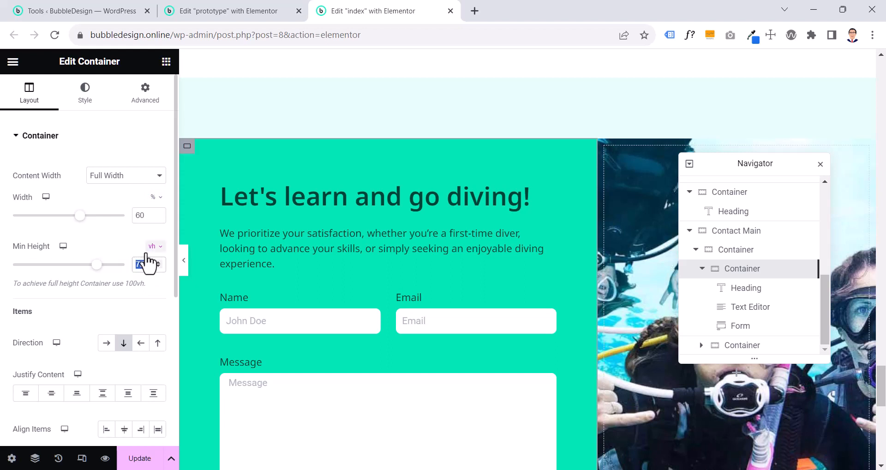
pyautogui.scroll(-5, 351, 263)
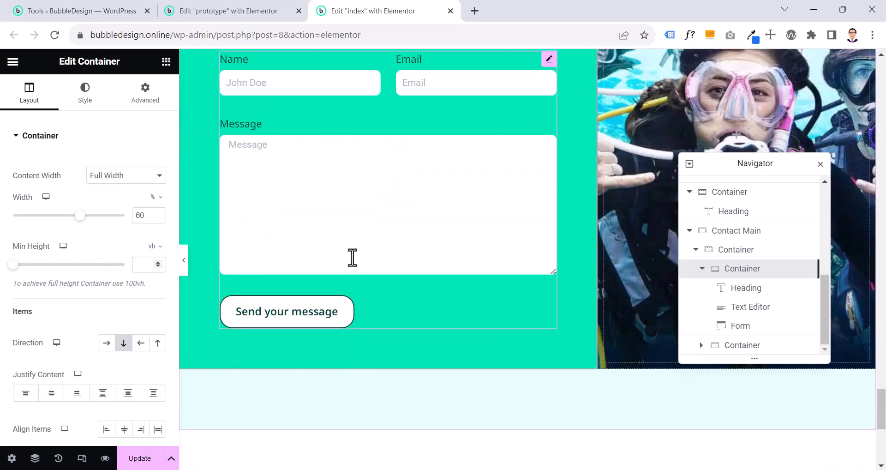
# Set the width of the diver image container in the index page's contact section to 40%
pyautogui.scroll(3, 351, 258)
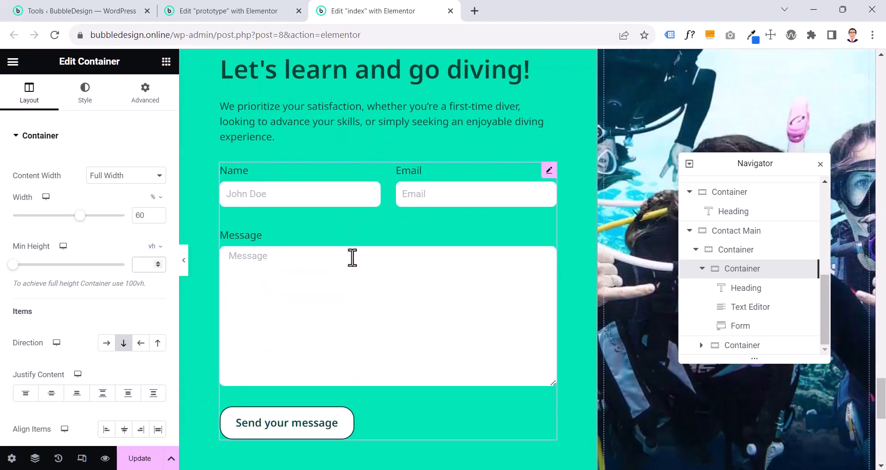
pyautogui.scroll(3, 352, 257)
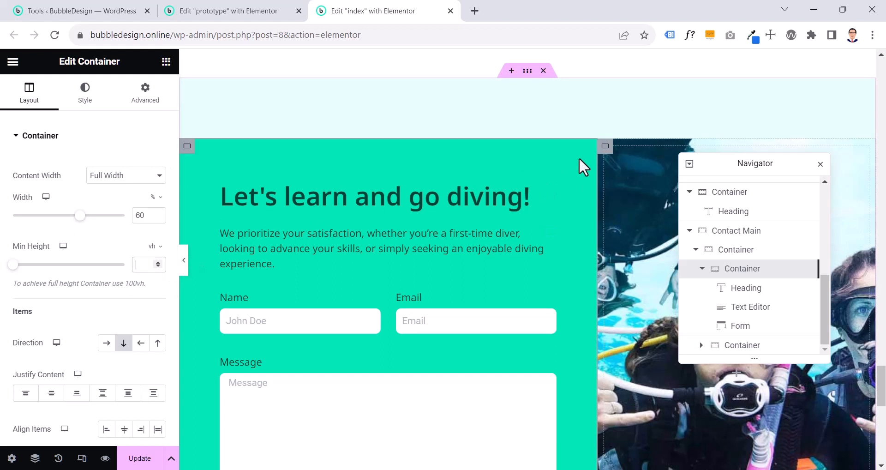
pyautogui.click(606, 150)
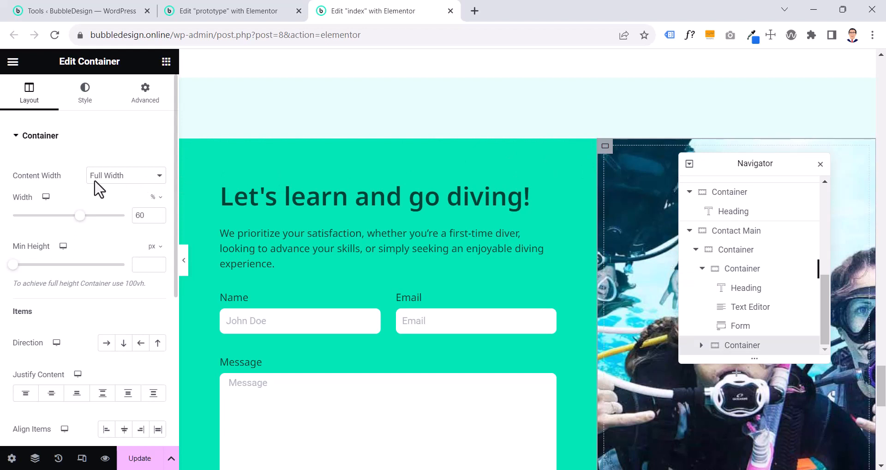
pyautogui.click(157, 218)
pyautogui.moveTo(145, 216); pyautogui.dragTo(134, 221)
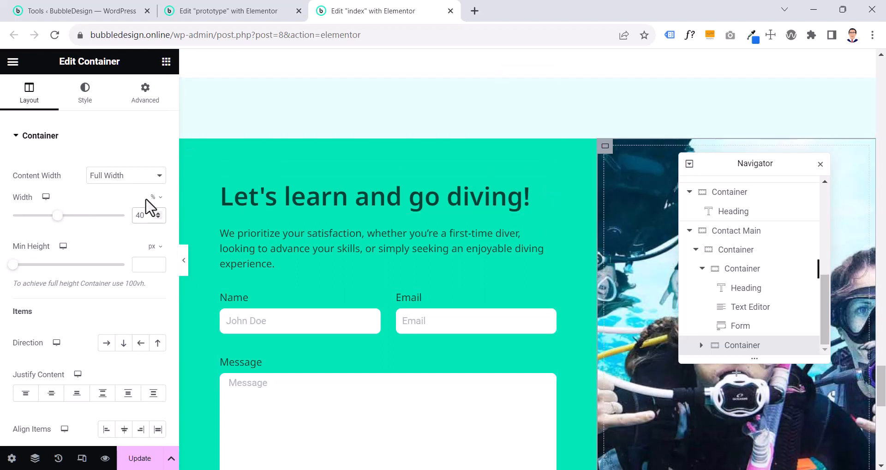
# Examine the prototype's full-width contact section, from its heading down to the submit button, as a reference for the index page
pyautogui.click(255, 10)
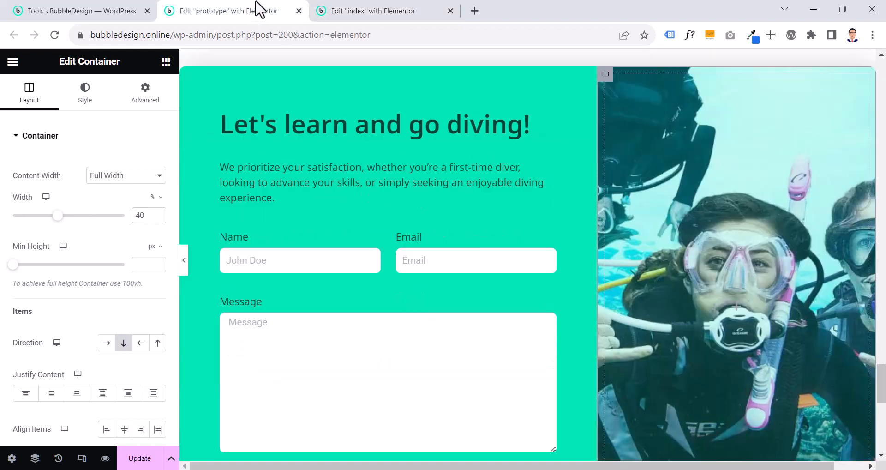
pyautogui.click(185, 270)
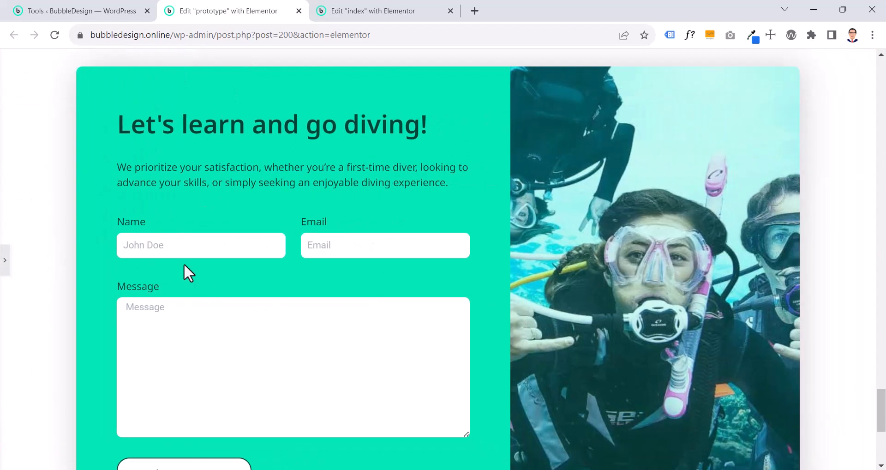
pyautogui.scroll(-4, 185, 266)
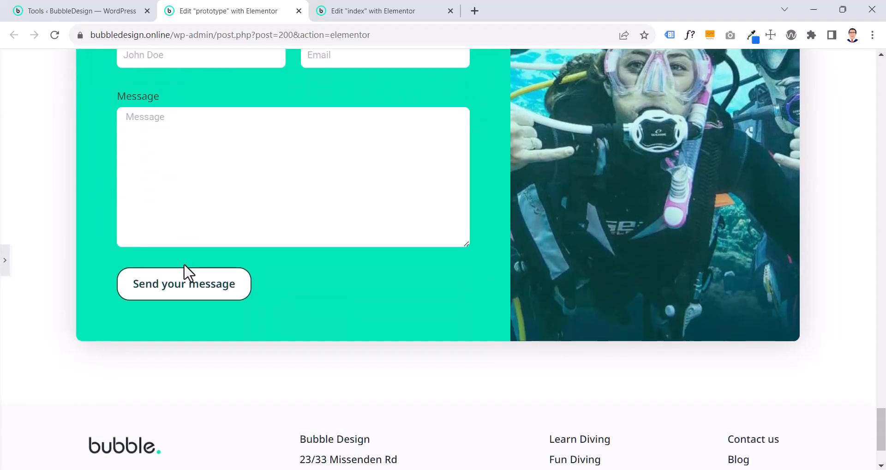
pyautogui.click(4, 273)
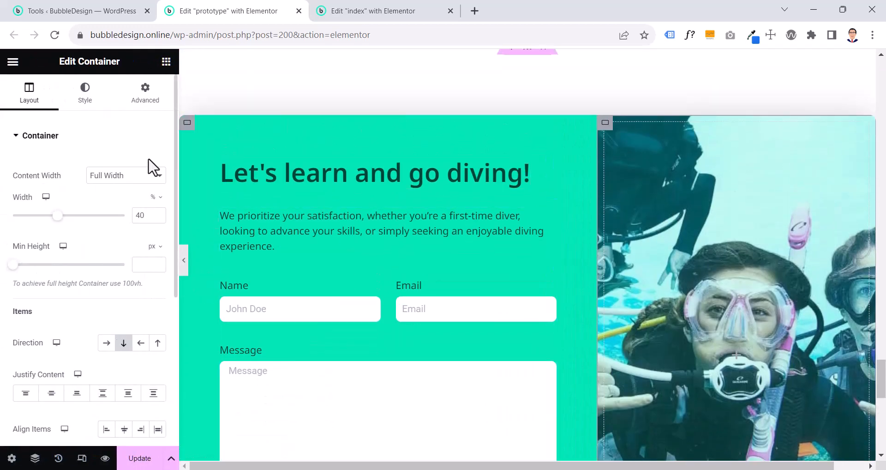
pyautogui.click(351, 10)
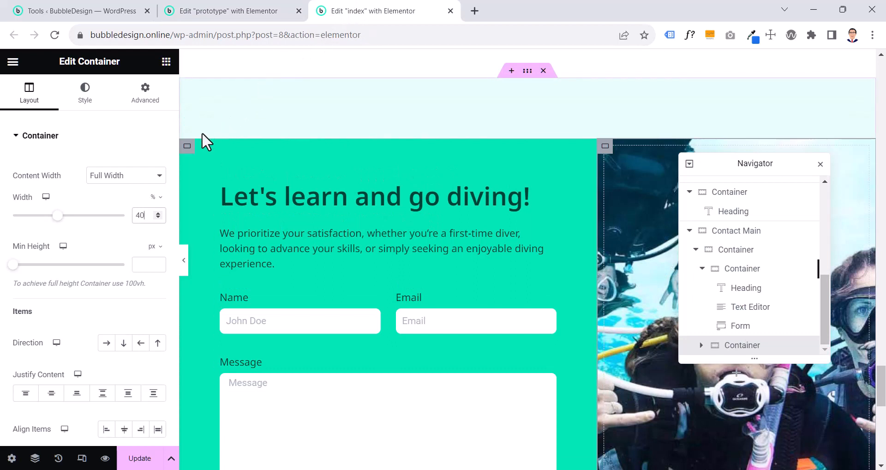
# Try a 10 px border radius on the index page's form container, preview it and clear the value again
pyautogui.click(187, 147)
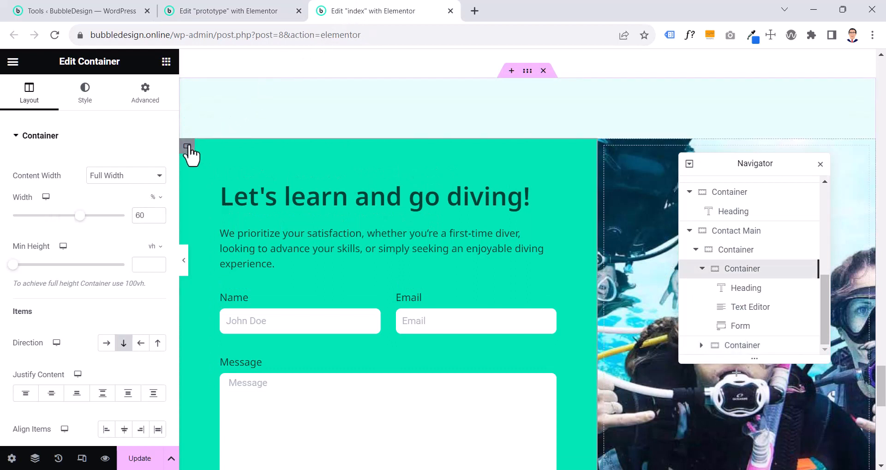
pyautogui.click(84, 95)
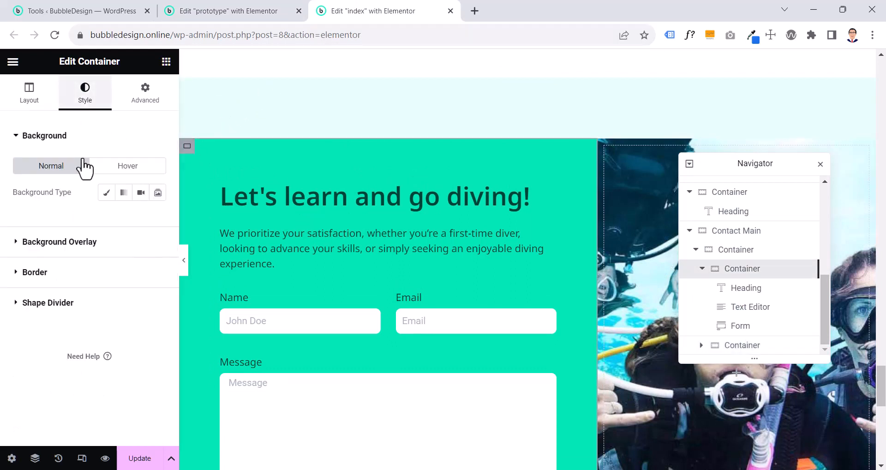
pyautogui.click(79, 274)
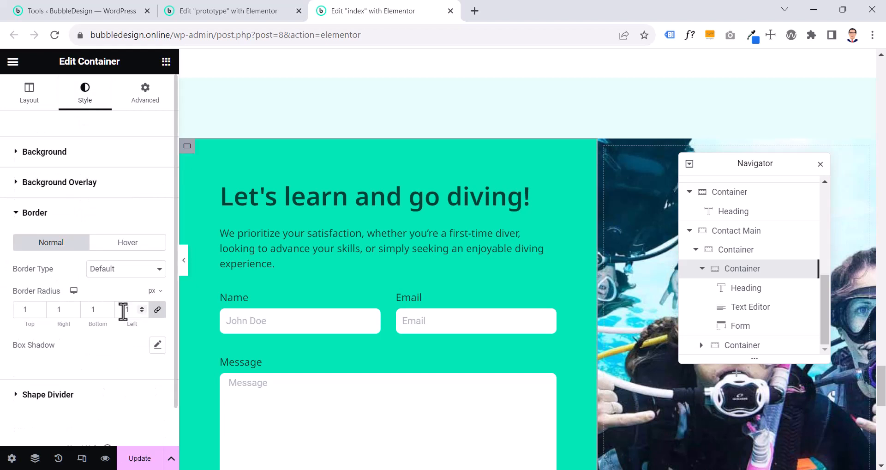
pyautogui.click(185, 272)
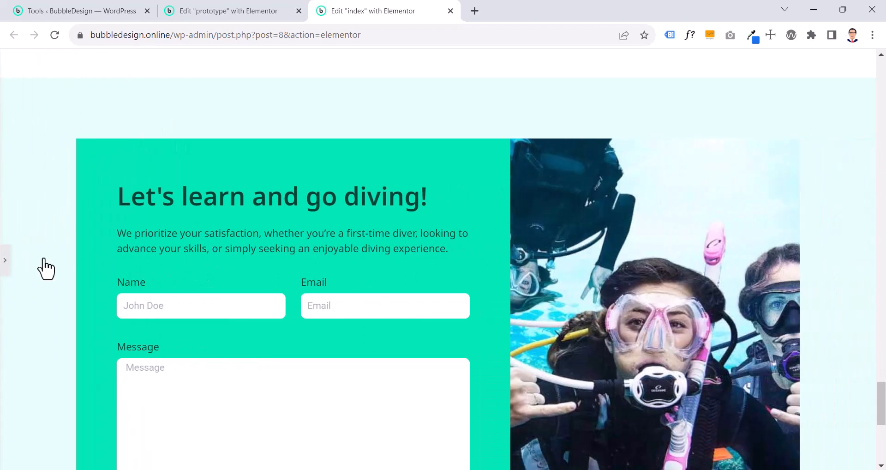
pyautogui.click(4, 261)
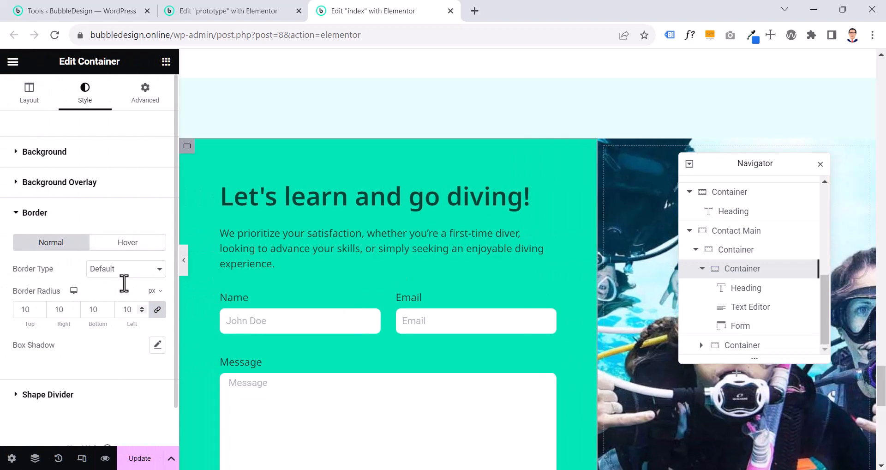
pyautogui.doubleClick(121, 309)
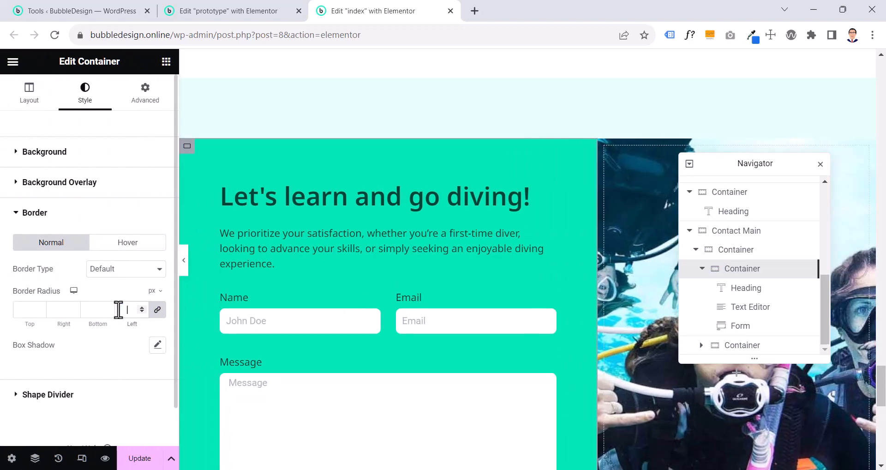
# Set the border radius of the container holding the form and image containers to 10 px on all sides
pyautogui.click(752, 258)
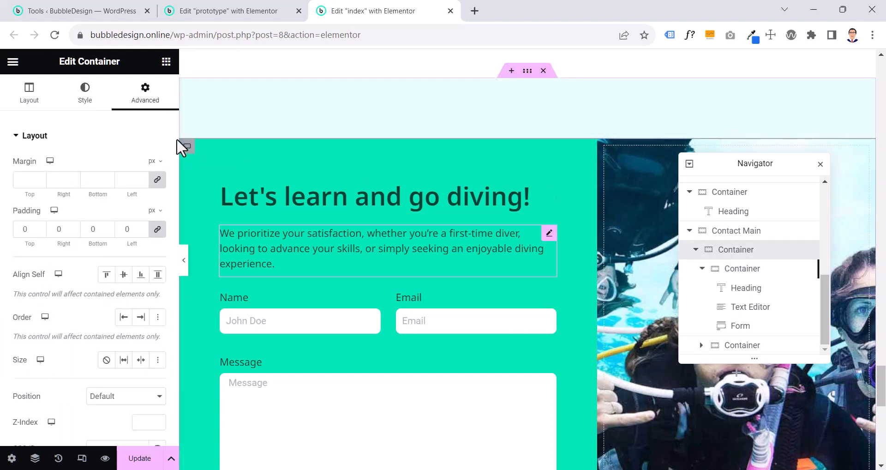
pyautogui.click(85, 98)
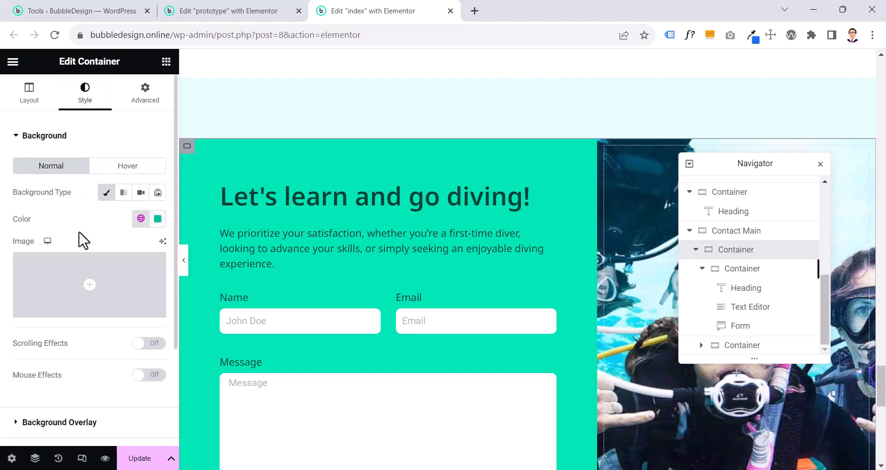
pyautogui.scroll(-2, 67, 369)
pyautogui.click(65, 366)
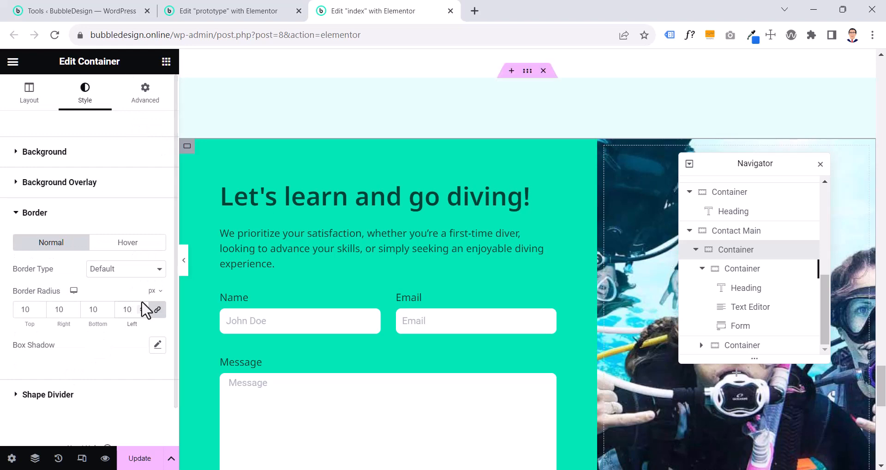
# Check the border radius and box shadow settings of the prototype's contact Subsection
pyautogui.click(213, 10)
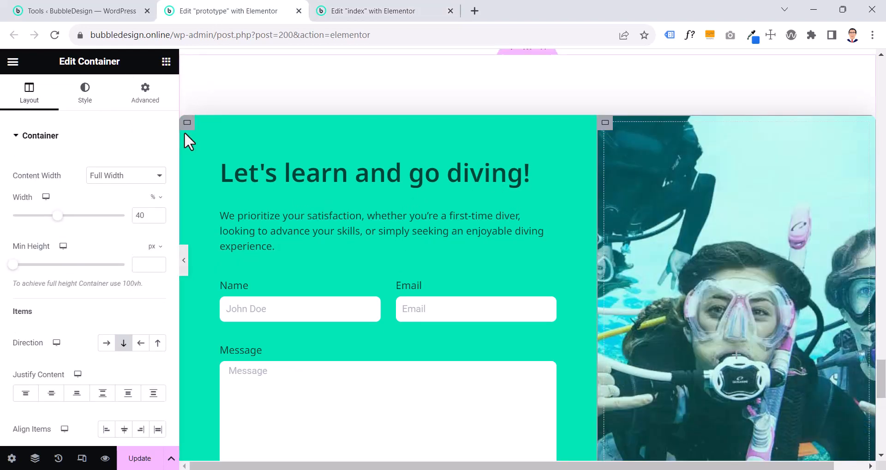
pyautogui.click(90, 99)
pyautogui.scroll(-5, 86, 339)
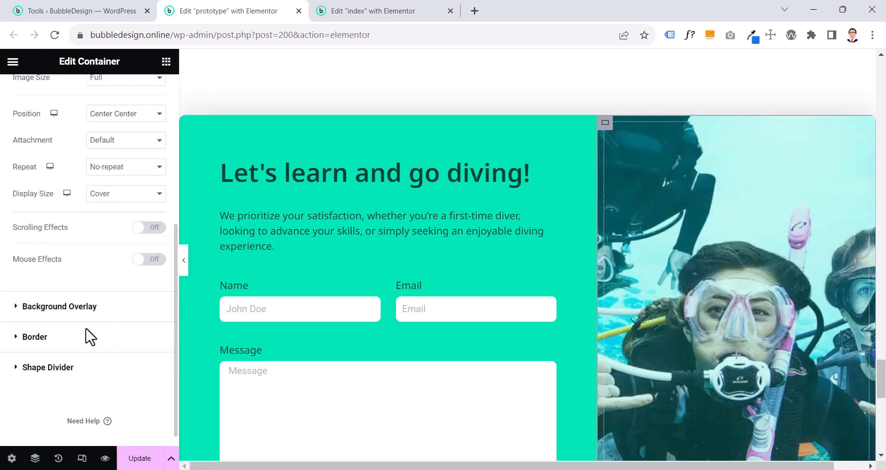
pyautogui.click(35, 458)
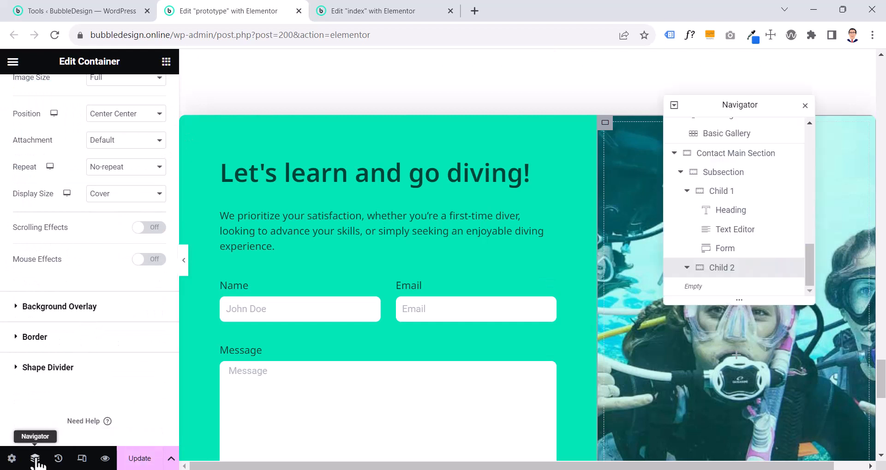
pyautogui.click(718, 175)
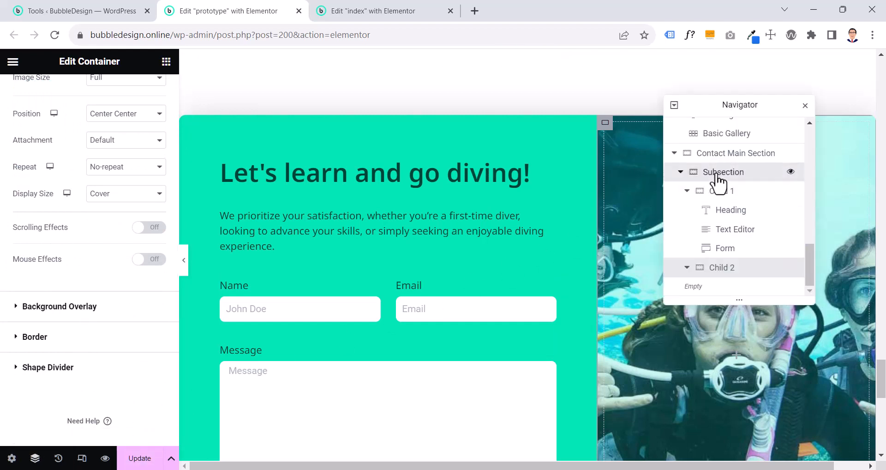
pyautogui.click(88, 102)
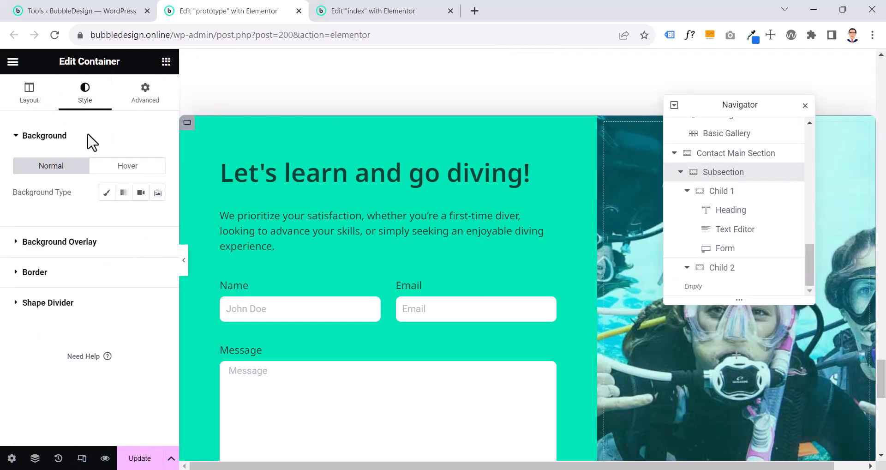
pyautogui.click(71, 270)
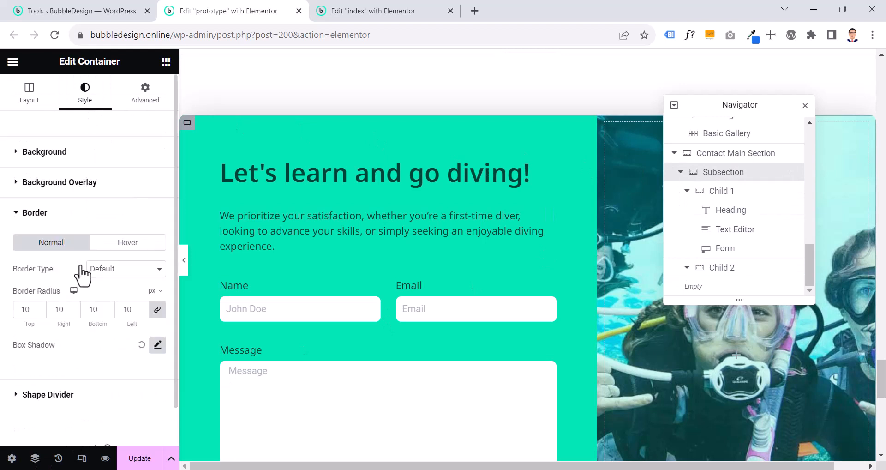
# Preview the corners of the index page's contact section without the editing panel
pyautogui.click(365, 12)
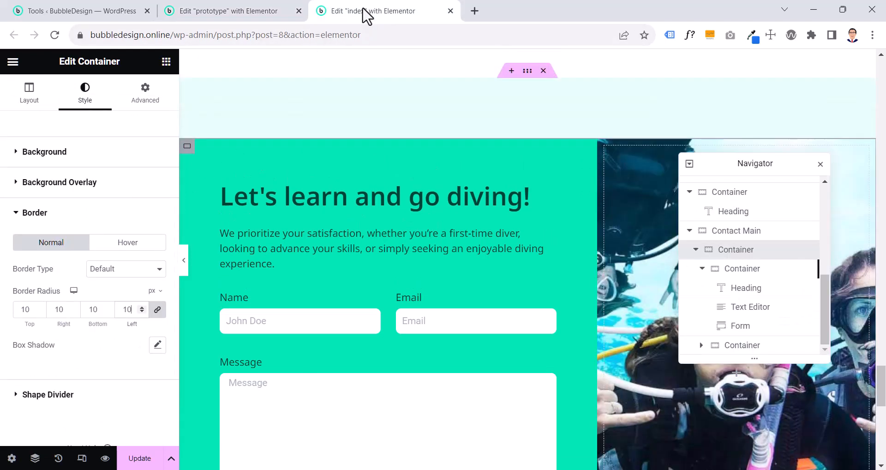
pyautogui.click(184, 270)
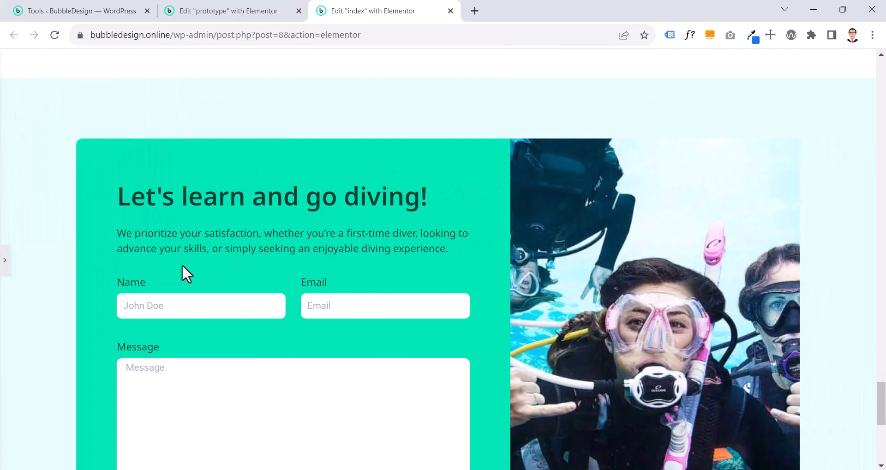
pyautogui.scroll(-5, 181, 264)
pyautogui.scroll(4, 175, 270)
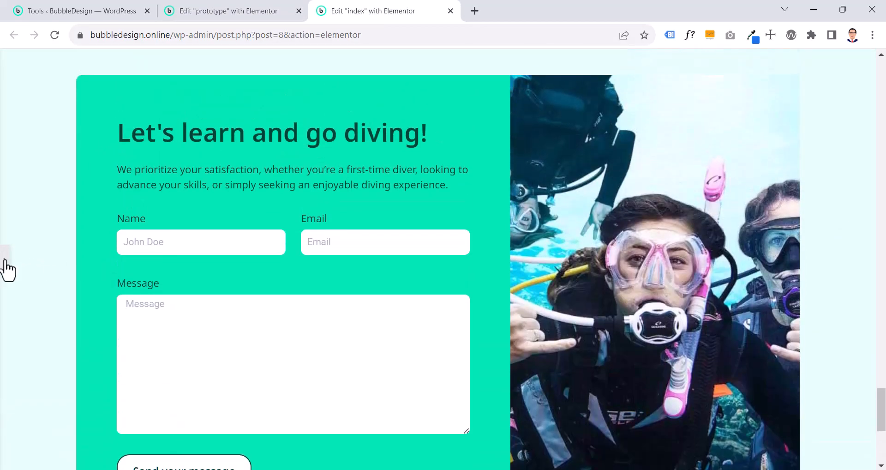
pyautogui.click(6, 267)
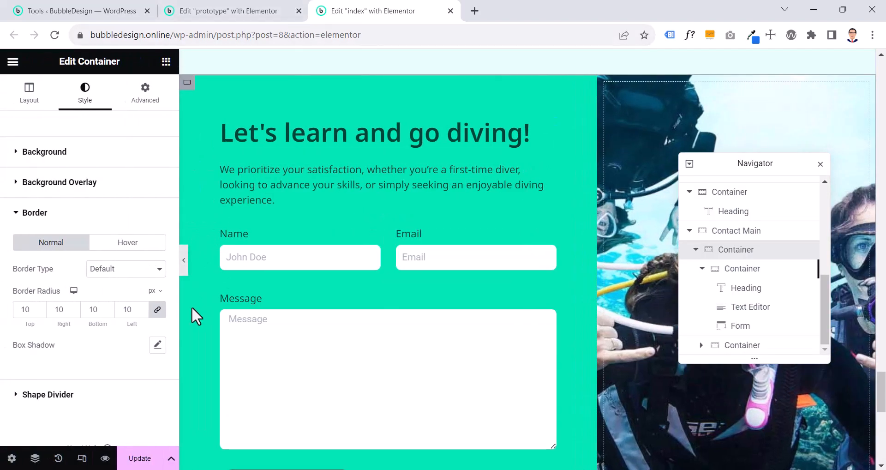
# Expand the nested containers under Contact Main in the Navigator and examine their contents
pyautogui.click(672, 432)
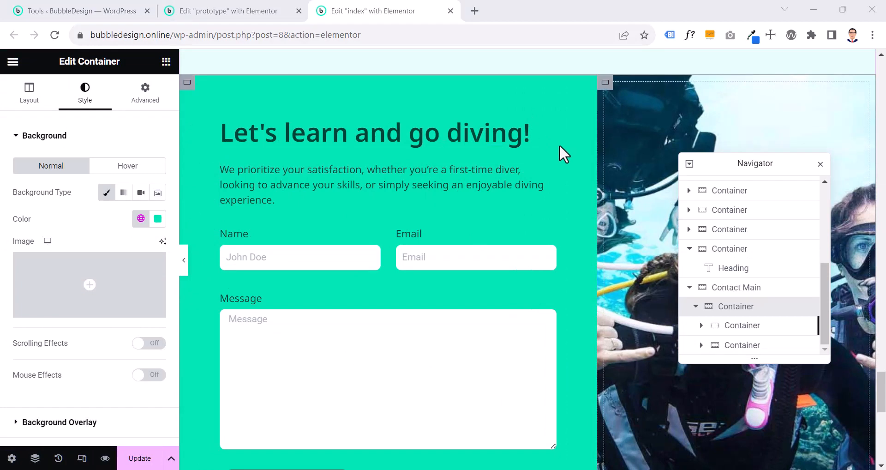
pyautogui.scroll(2, 699, 312)
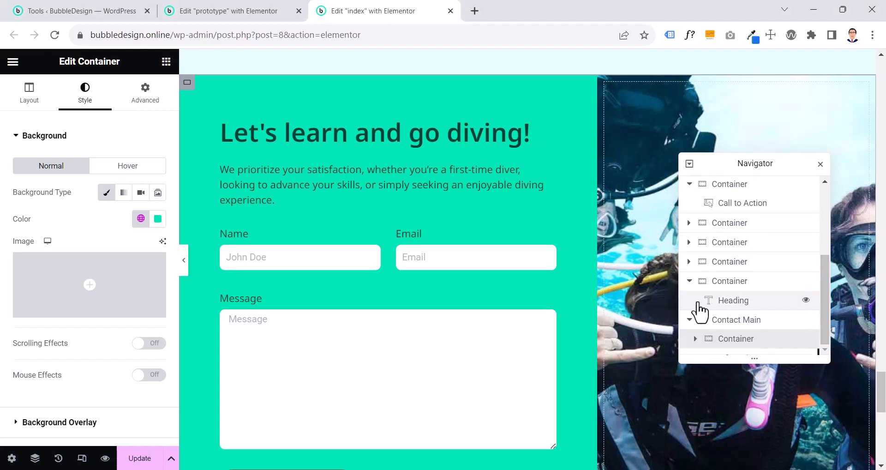
pyautogui.click(696, 346)
pyautogui.scroll(-1, 699, 352)
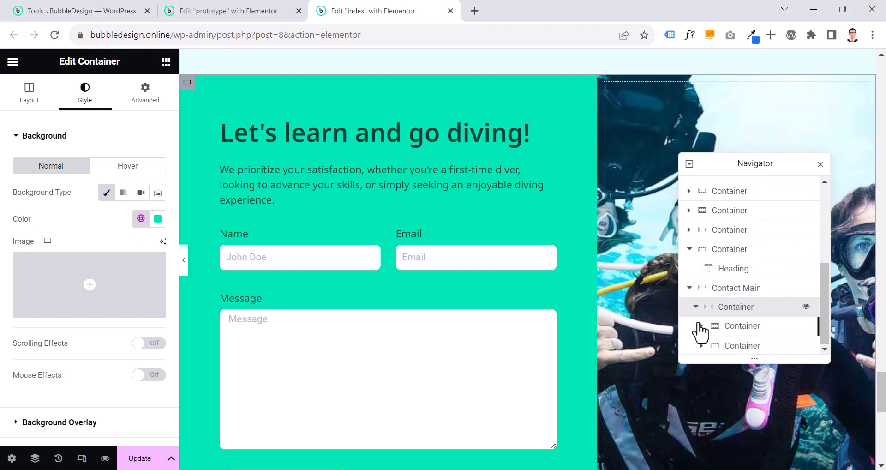
pyautogui.click(701, 325)
pyautogui.scroll(-3, 703, 347)
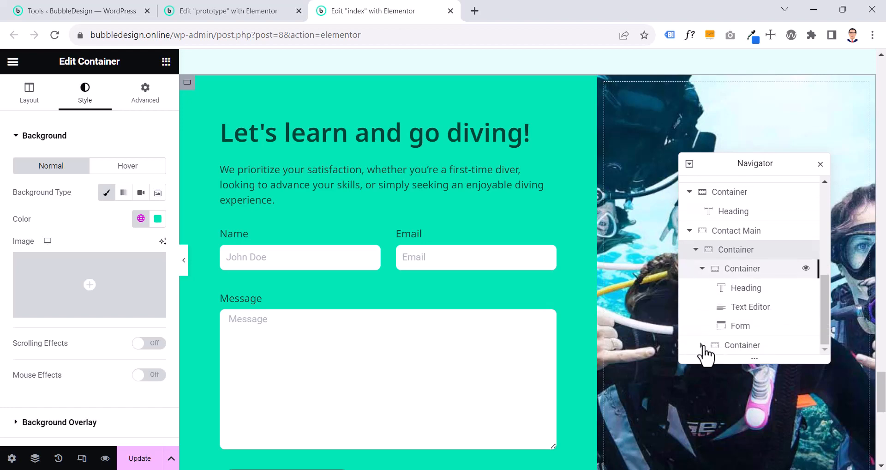
pyautogui.click(703, 347)
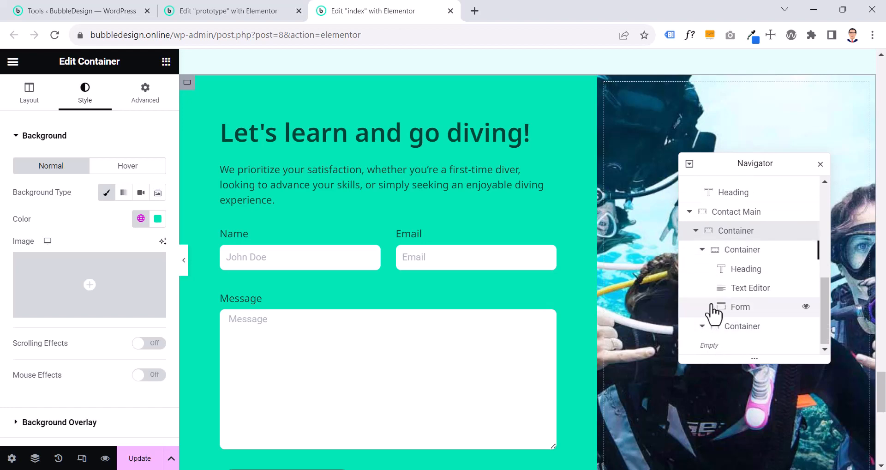
# Locate the Contact Main section and its direct child container on the index page using the Navigator
pyautogui.click(729, 210)
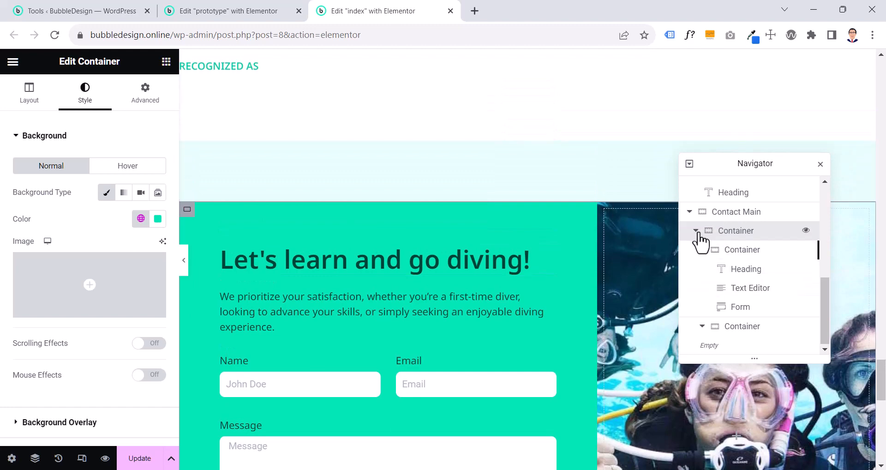
pyautogui.click(806, 231)
pyautogui.click(806, 230)
pyautogui.click(805, 230)
pyautogui.click(805, 230)
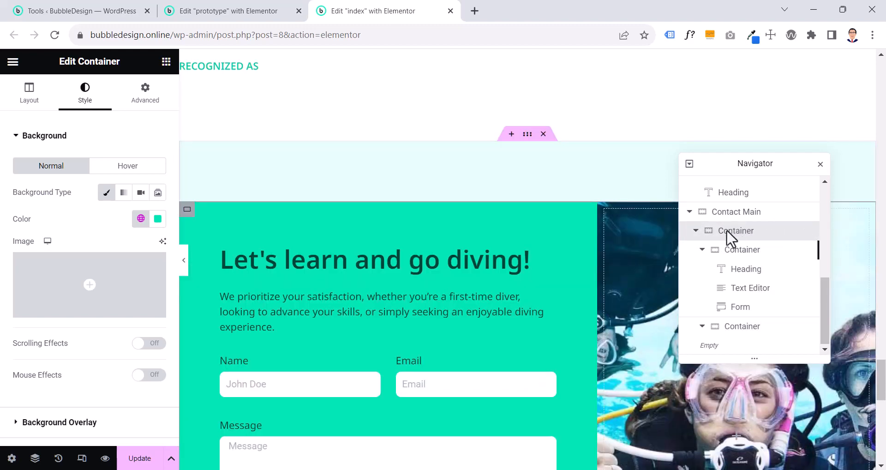
# Check the border radius of the container directly inside Contact Main and preview the contact section's corners without the editing panel
pyautogui.scroll(-3, 46, 332)
pyautogui.click(44, 323)
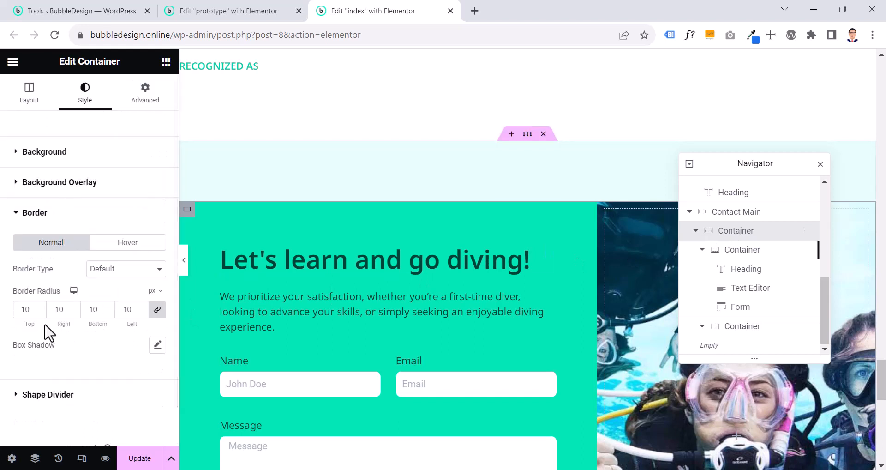
pyautogui.click(183, 265)
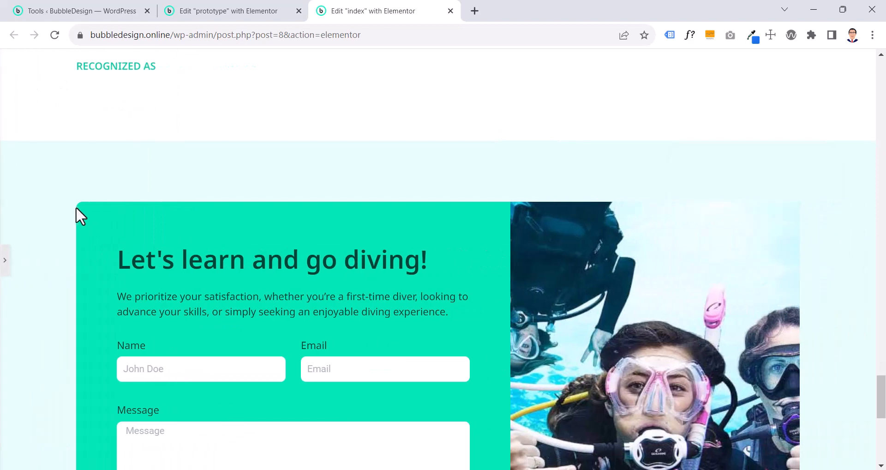
pyautogui.scroll(-7, 76, 206)
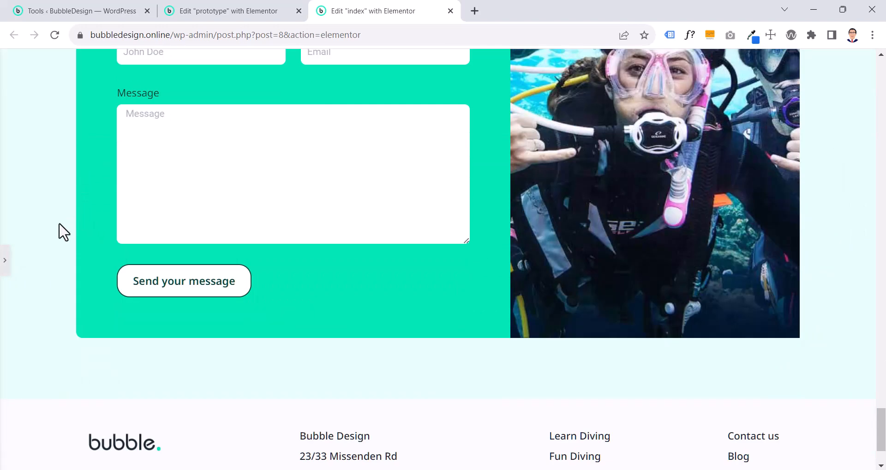
pyautogui.click(6, 276)
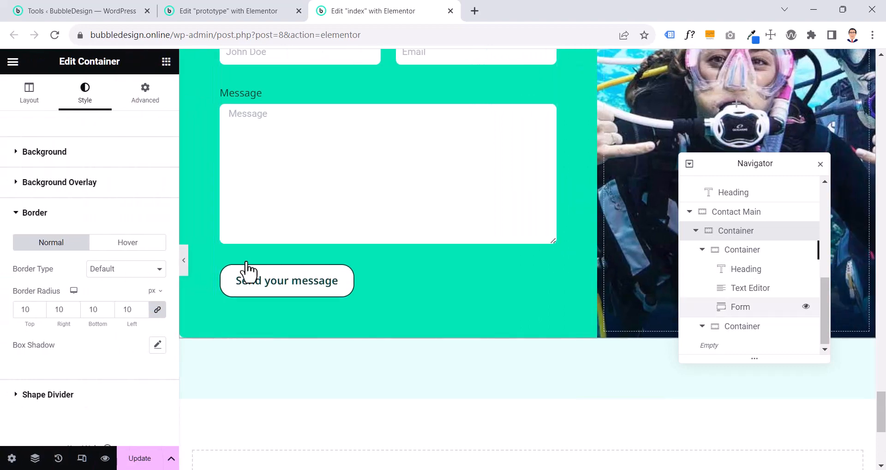
# Open the container's additional layout options and examine the corners on the contact section's image side in the full-width preview
pyautogui.click(672, 436)
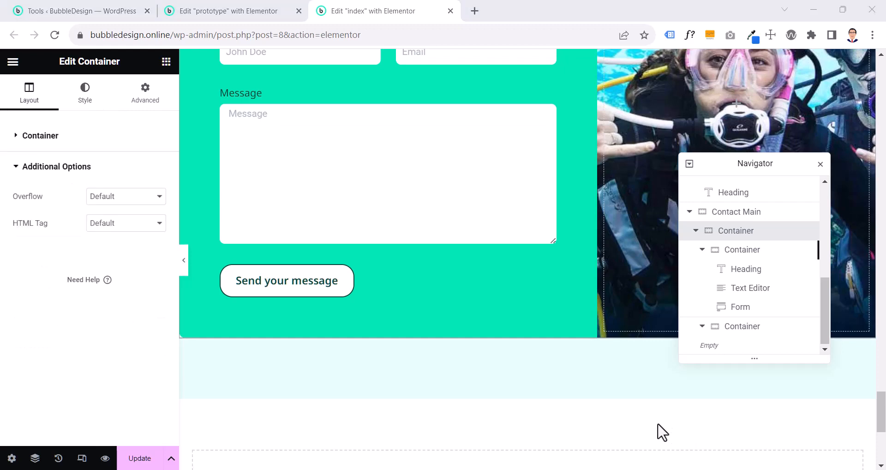
pyautogui.click(185, 261)
pyautogui.scroll(5, 67, 331)
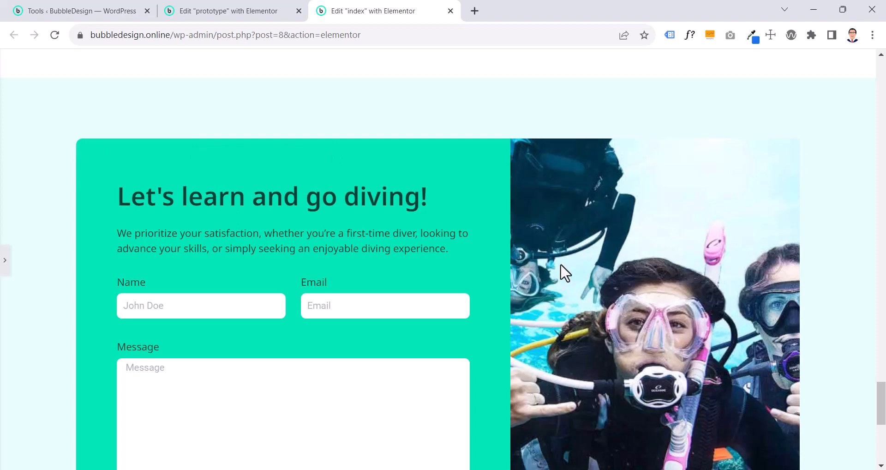
pyautogui.scroll(-3, 560, 264)
pyautogui.scroll(2, 561, 264)
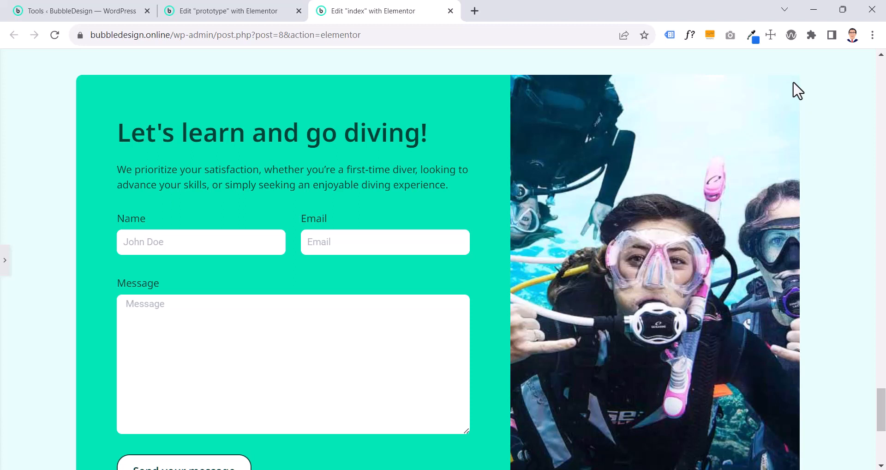
# Set the Overflow of the container directly inside Contact Main to Hidden and preview all corners of the contact section
pyautogui.click(5, 270)
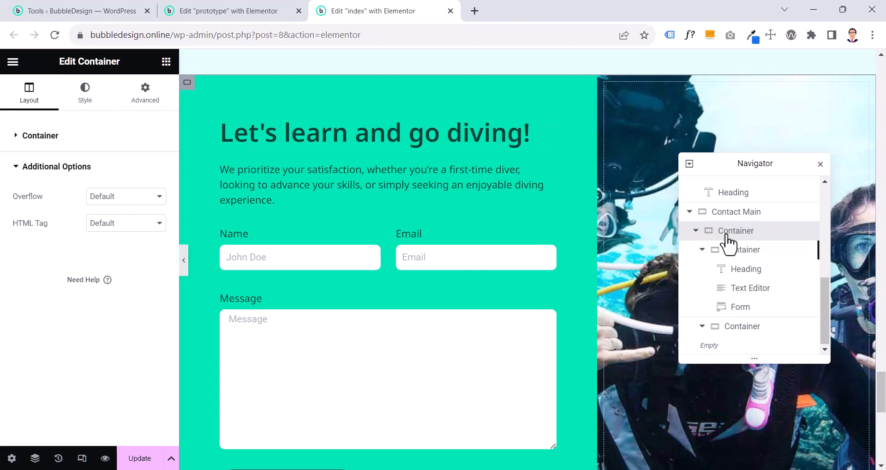
pyautogui.click(104, 203)
pyautogui.click(105, 216)
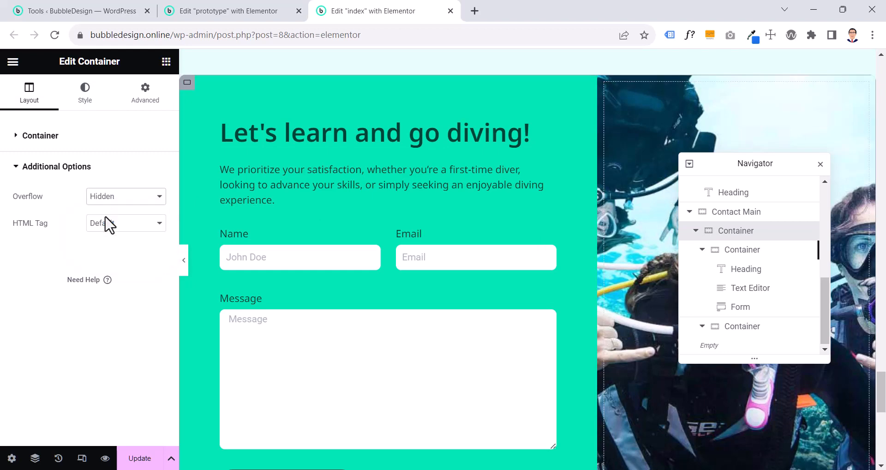
pyautogui.click(184, 265)
pyautogui.scroll(-6, 182, 264)
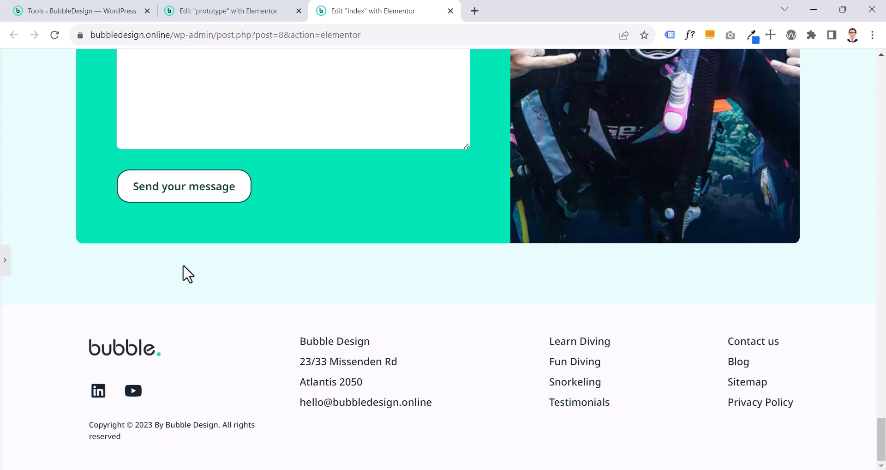
pyautogui.scroll(10, 184, 266)
pyautogui.scroll(-3, 183, 266)
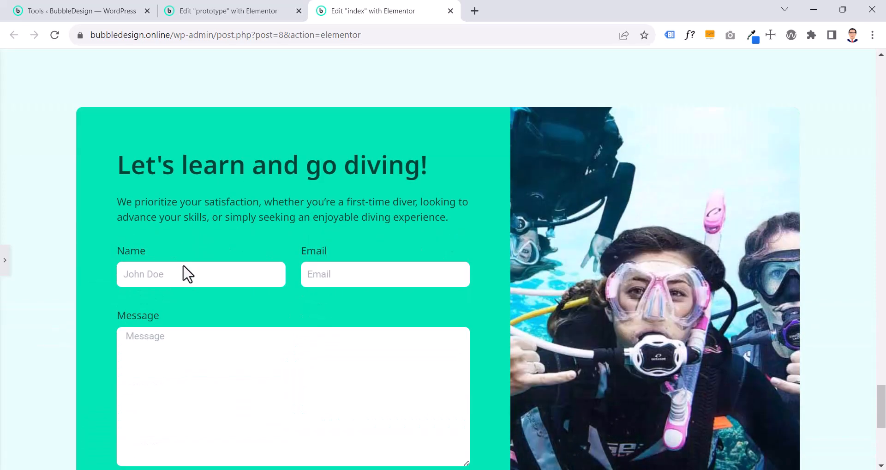
pyautogui.scroll(-4, 183, 265)
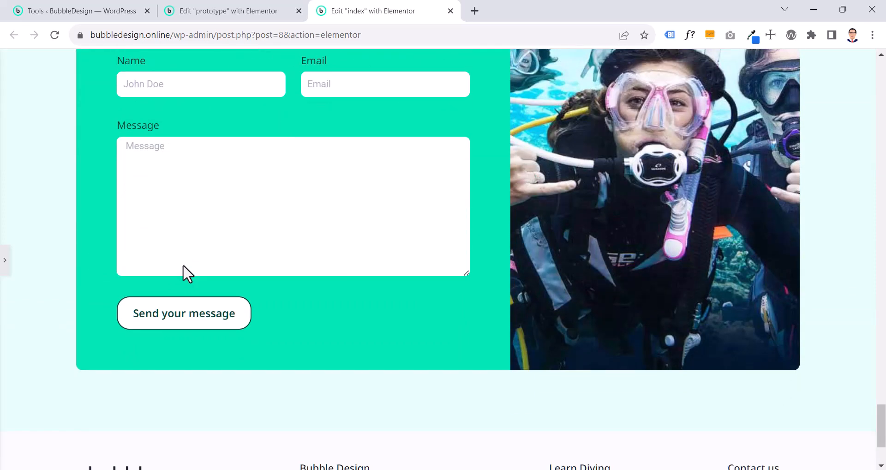
# Switch to the prototype page and examine how Subsection, Child 1 and Child 2 are nested under Contact Main Section
pyautogui.hotkey('ctrl', 'pageup')
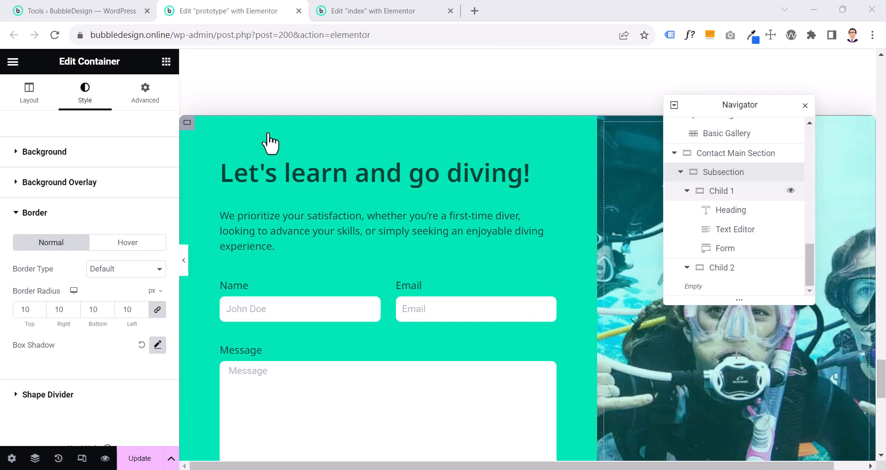
pyautogui.click(687, 191)
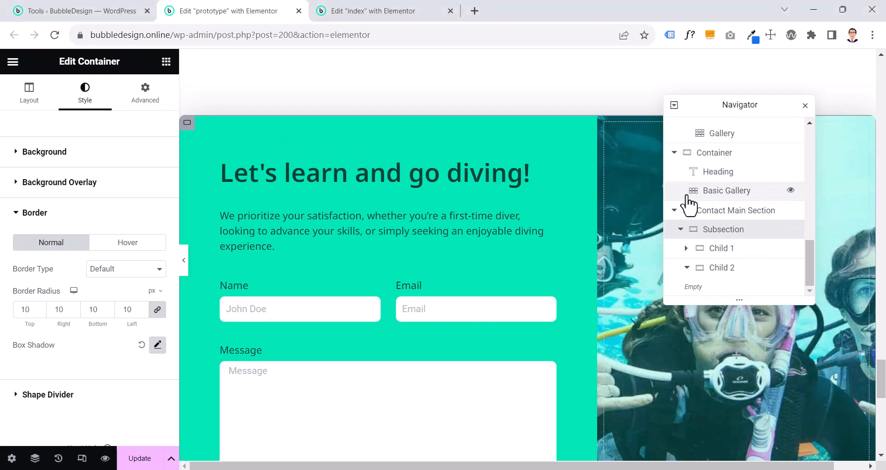
pyautogui.click(687, 248)
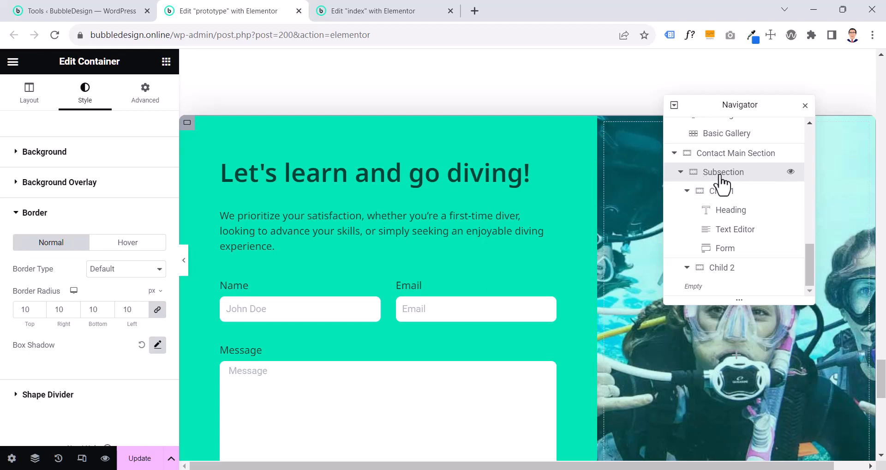
pyautogui.click(687, 190)
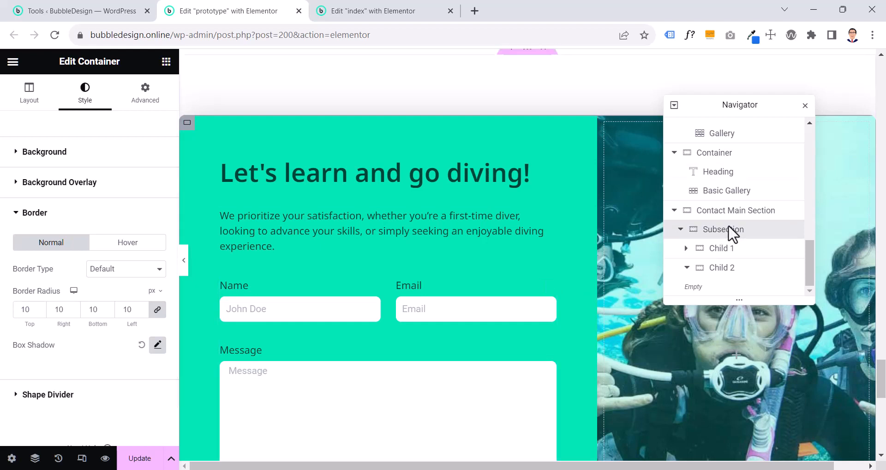
# Return to the index page, reopen the Navigator and identify the Contact Main section in the structure
pyautogui.click(371, 10)
pyautogui.scroll(4, 218, 148)
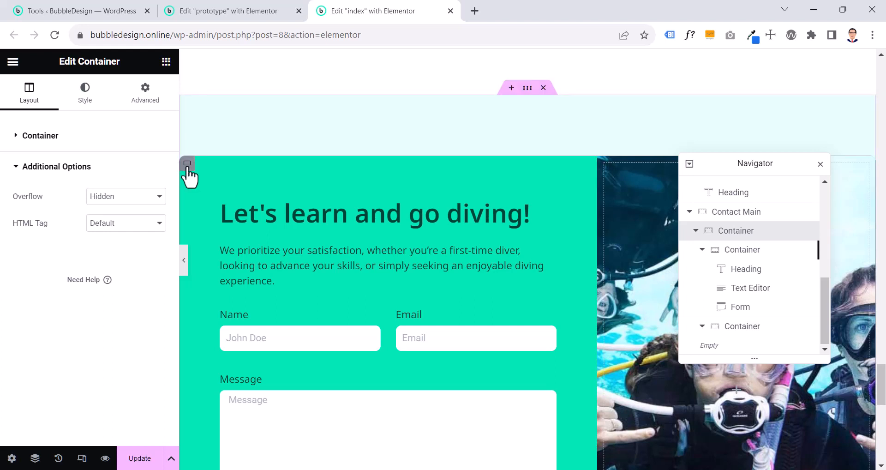
pyautogui.click(820, 164)
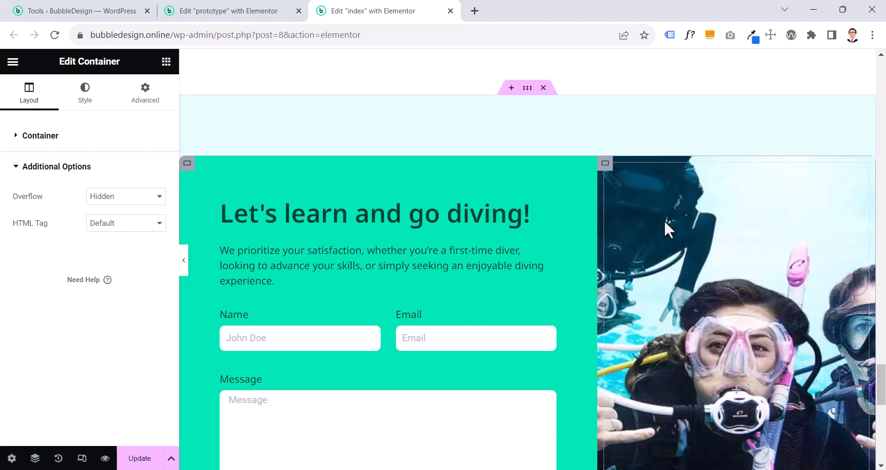
pyautogui.click(35, 459)
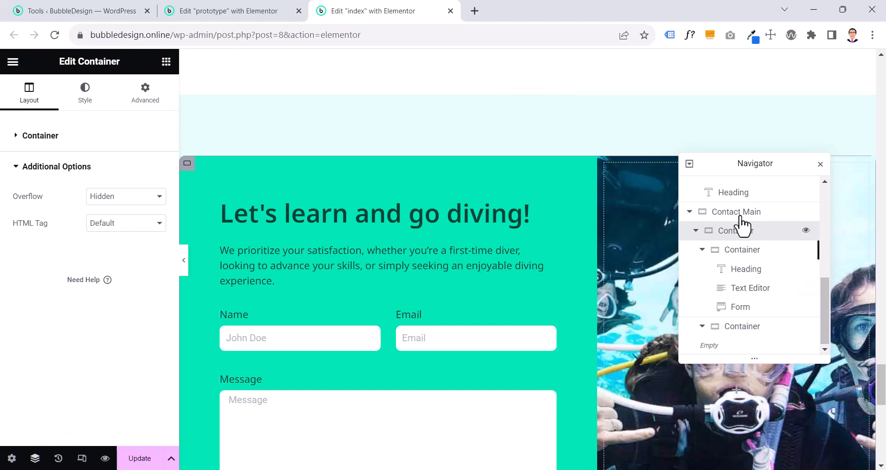
pyautogui.click(765, 213)
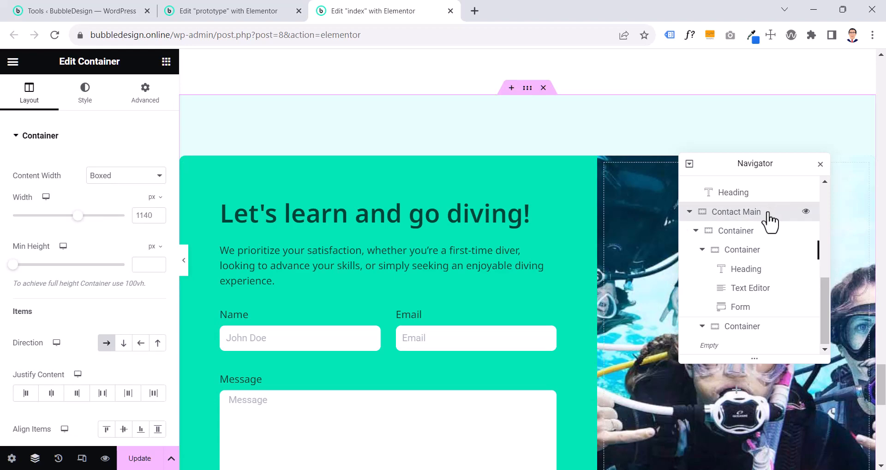
pyautogui.click(807, 212)
pyautogui.click(807, 211)
pyautogui.doubleClick(766, 213)
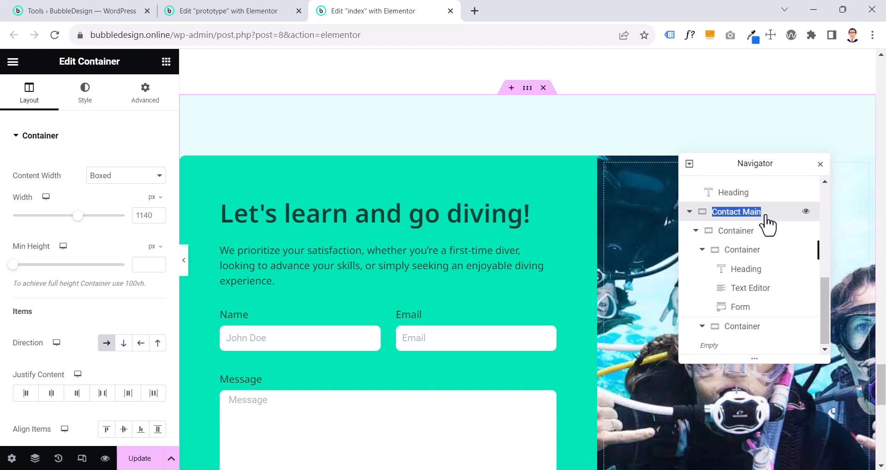
# Rename the container directly inside Contact Main as "child left"
pyautogui.doubleClick(738, 231)
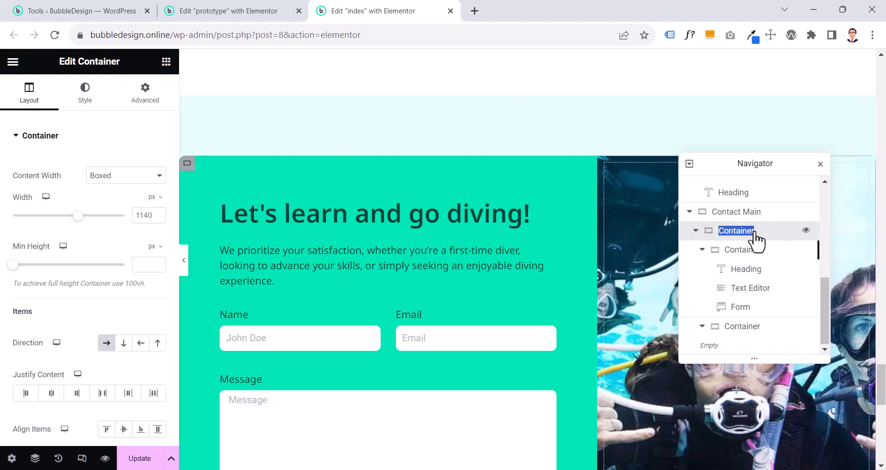
pyautogui.write('child left')
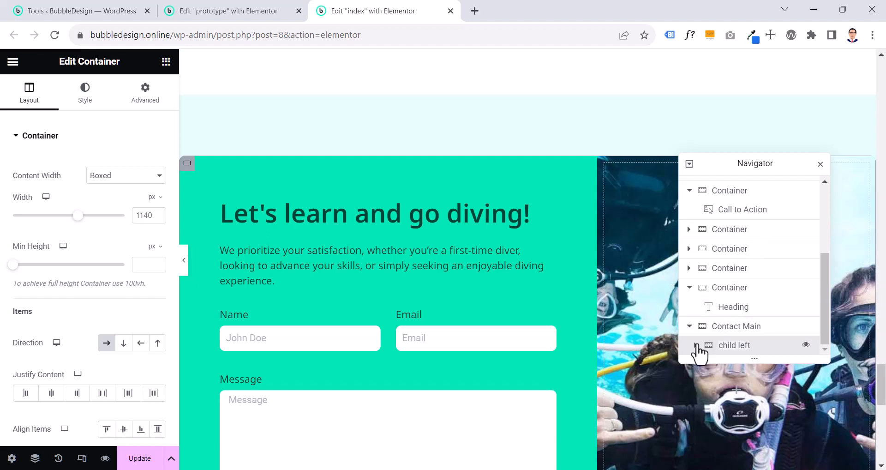
# Rename the container directly inside Contact Main as "sub section" in the Navigator
pyautogui.scroll(1, 695, 337)
pyautogui.click(693, 328)
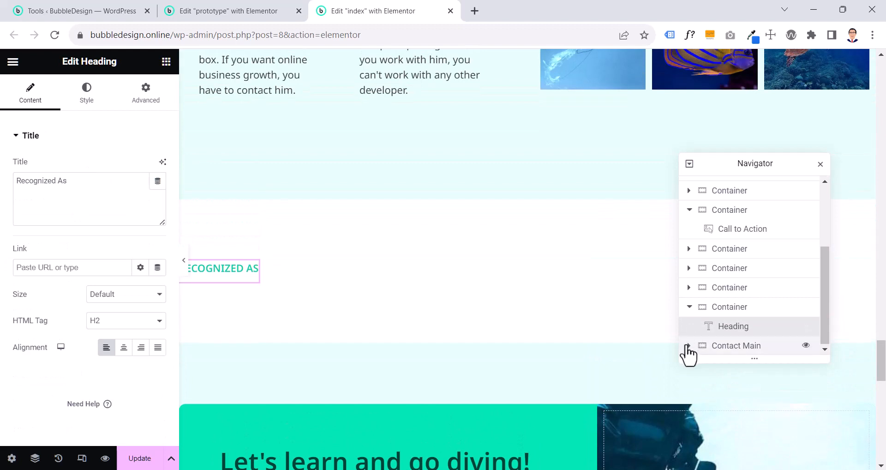
pyautogui.click(690, 346)
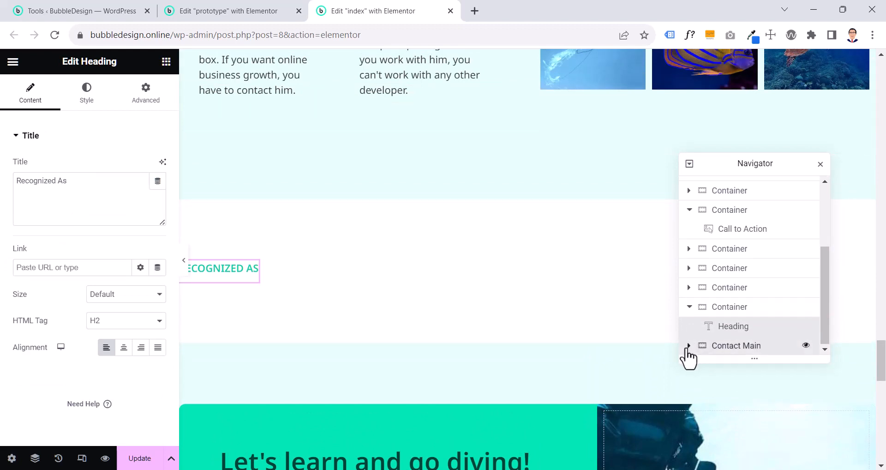
pyautogui.click(689, 347)
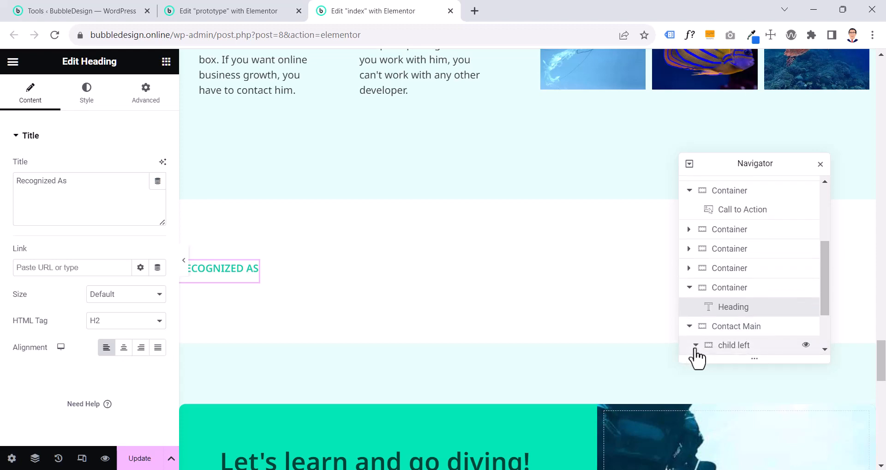
pyautogui.click(695, 346)
pyautogui.doubleClick(733, 231)
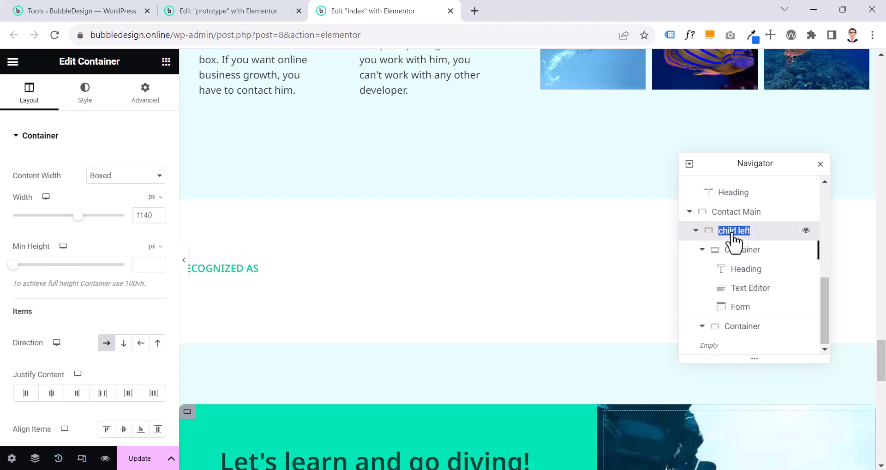
pyautogui.write('su')
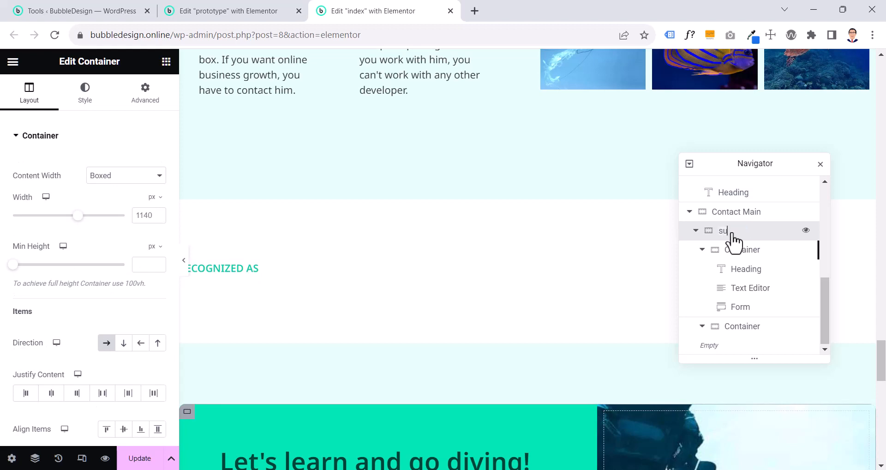
pyautogui.write('bsed')
pyautogui.press('BackSpace')
pyautogui.press('BackSpace')
pyautogui.write('se')
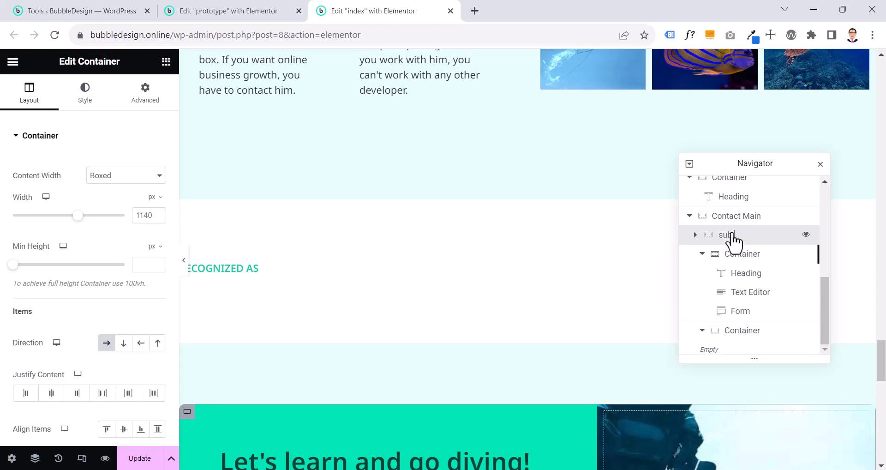
pyautogui.write('ction')
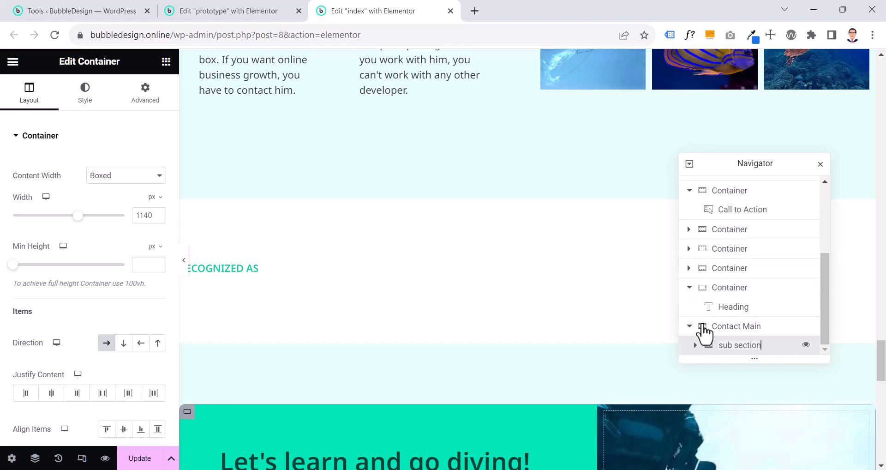
# Rename the nested container that holds the heading, text editor and form as "contact form"
pyautogui.click(696, 347)
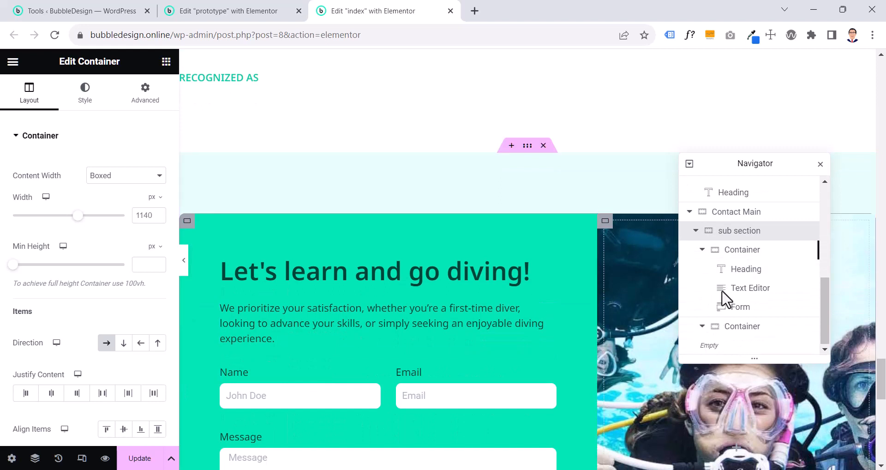
pyautogui.doubleClick(743, 251)
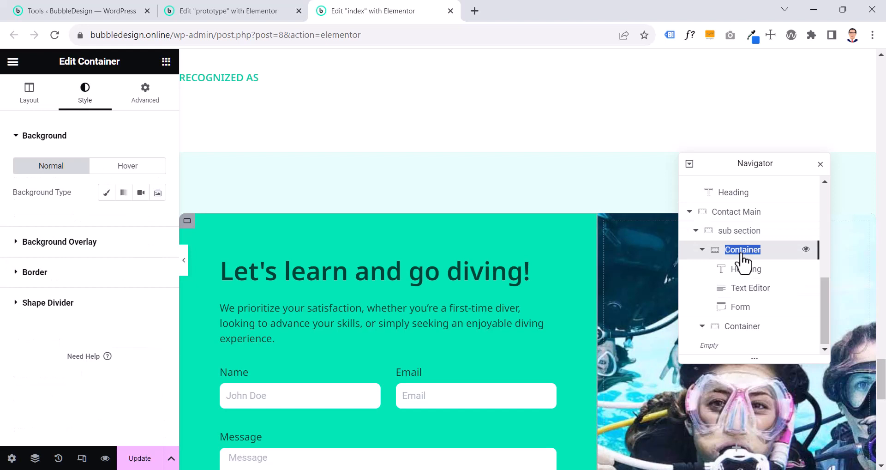
pyautogui.write('child')
pyautogui.click(741, 253)
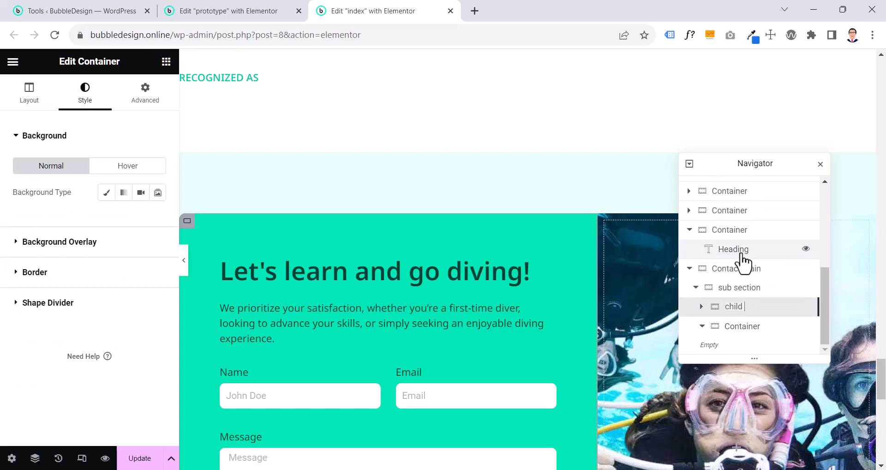
pyautogui.press('BackSpace')
pyautogui.press('BackSpace')
pyautogui.press('BackSpace')
pyautogui.write('contact form')
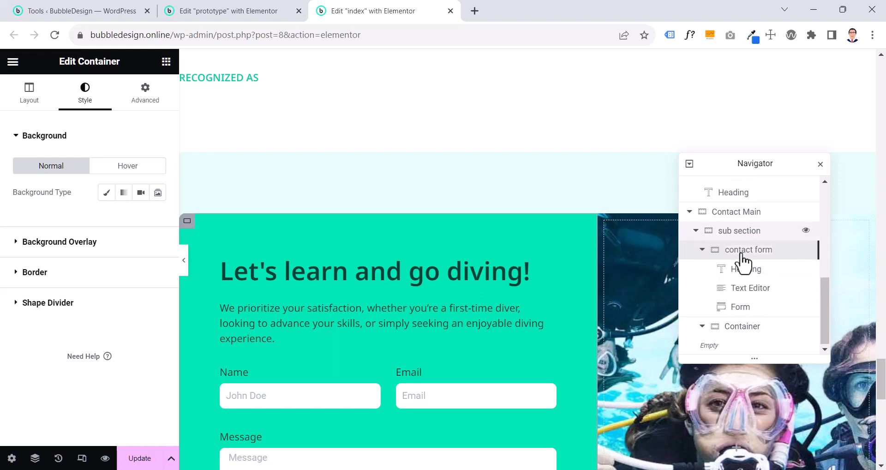
# Rename the empty container below "contact form" as "image" in the Navigator
pyautogui.doubleClick(743, 327)
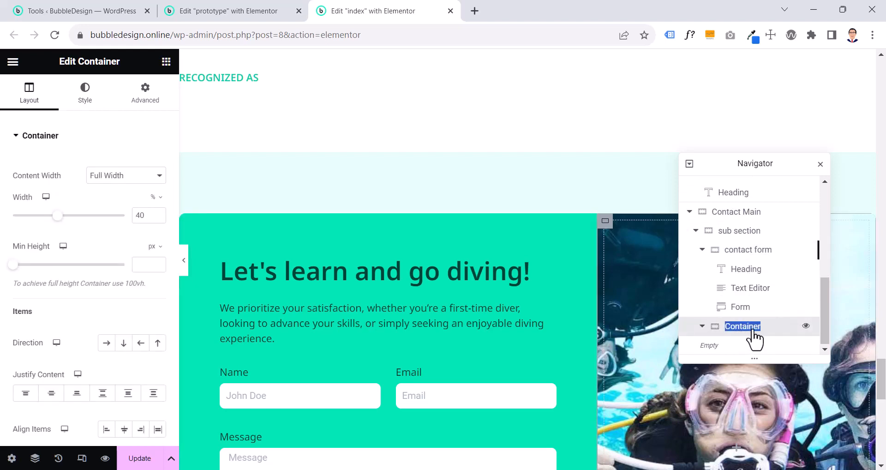
pyautogui.write('image')
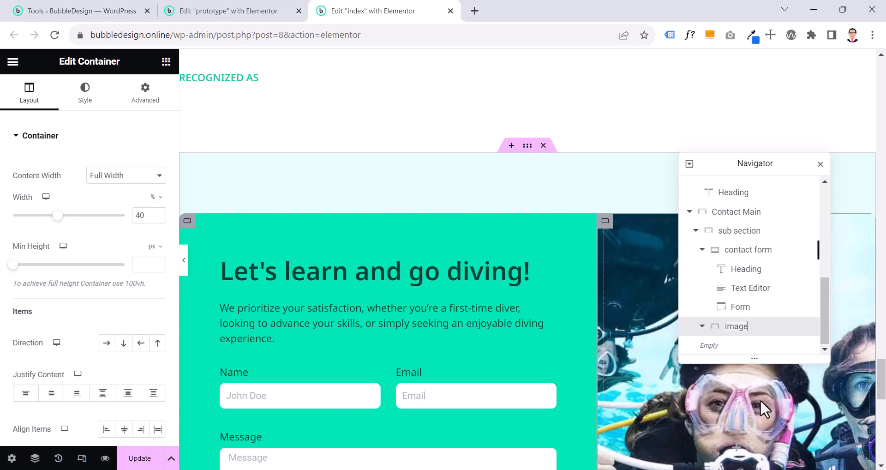
# Add a box shadow to the "sub section" container and set its color to rgba(0, 0, 0, 0.2)
pyautogui.click(737, 236)
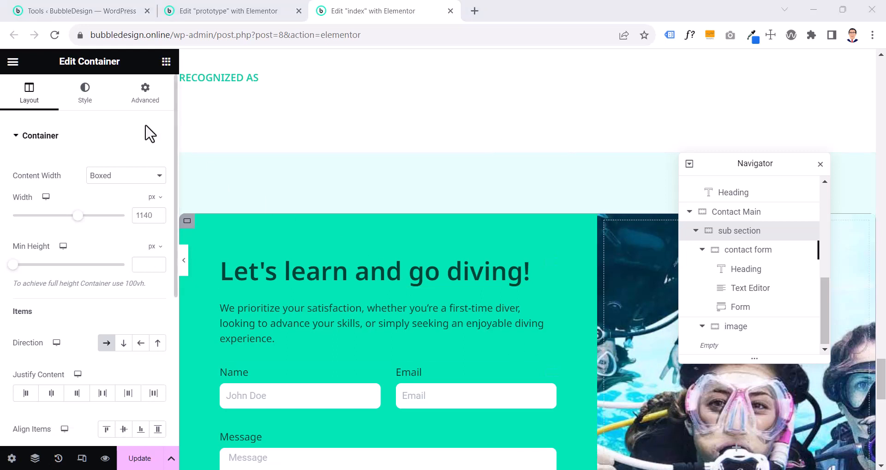
pyautogui.click(85, 94)
pyautogui.scroll(-3, 86, 118)
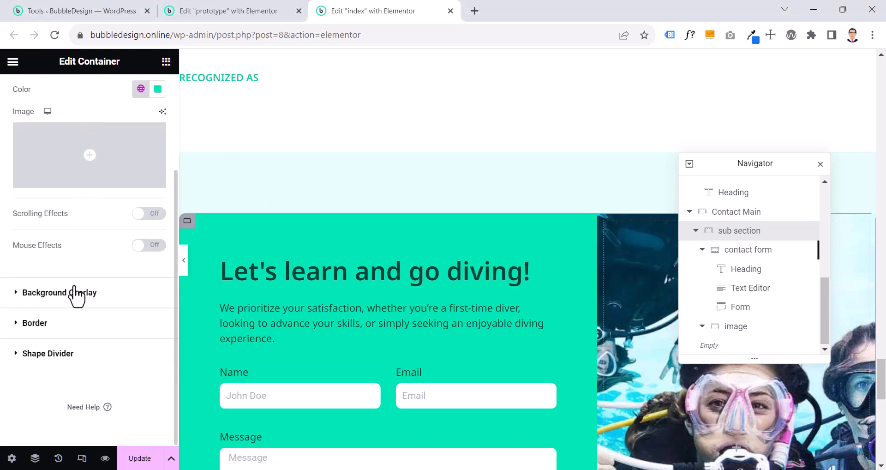
pyautogui.click(68, 323)
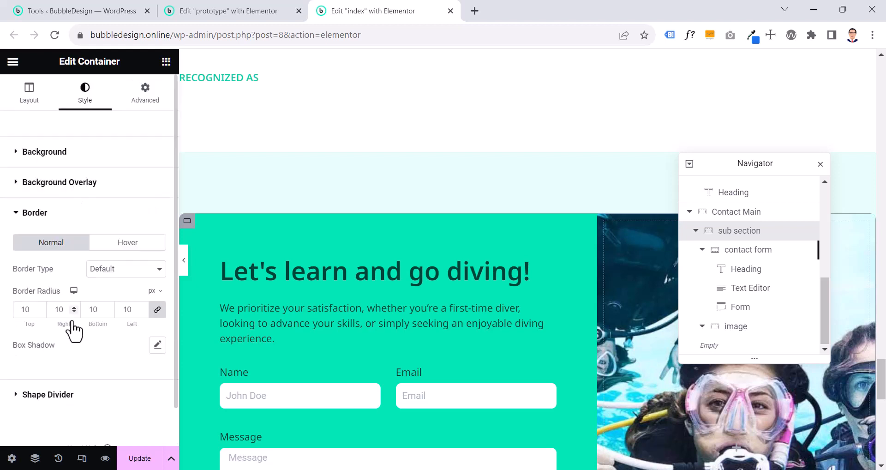
pyautogui.click(157, 345)
pyautogui.scroll(-2, 157, 346)
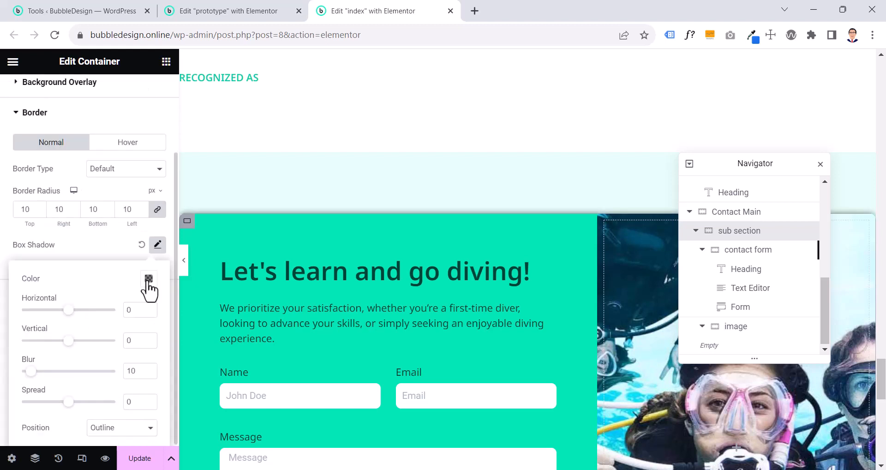
pyautogui.click(148, 278)
pyautogui.tripleClick(132, 246)
pyautogui.write('rgba(0, 0, 0, 0.2)')
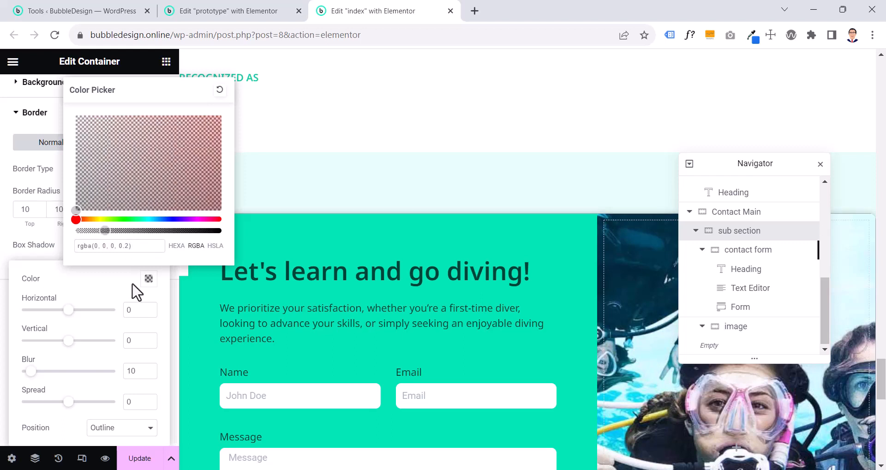
# Set the box shadow's horizontal and vertical offsets to 2 and its blur to 48
pyautogui.doubleClick(127, 309)
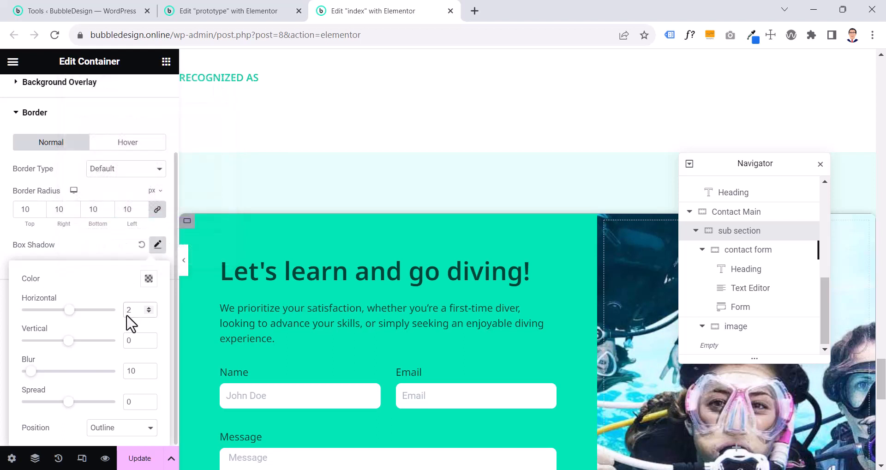
pyautogui.doubleClick(129, 340)
pyautogui.doubleClick(129, 371)
pyautogui.write('48')
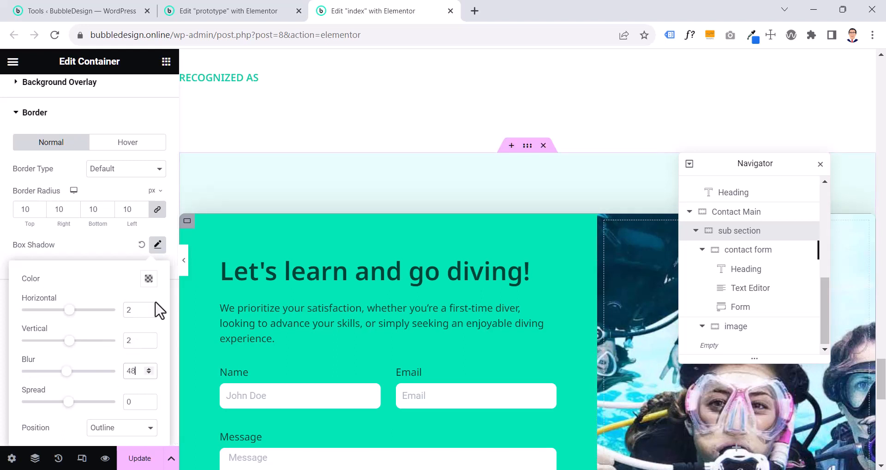
# Preview the contact section's shadow and surrounding background at full width and compare them with the prototype page
pyautogui.click(185, 265)
pyautogui.scroll(-8, 187, 270)
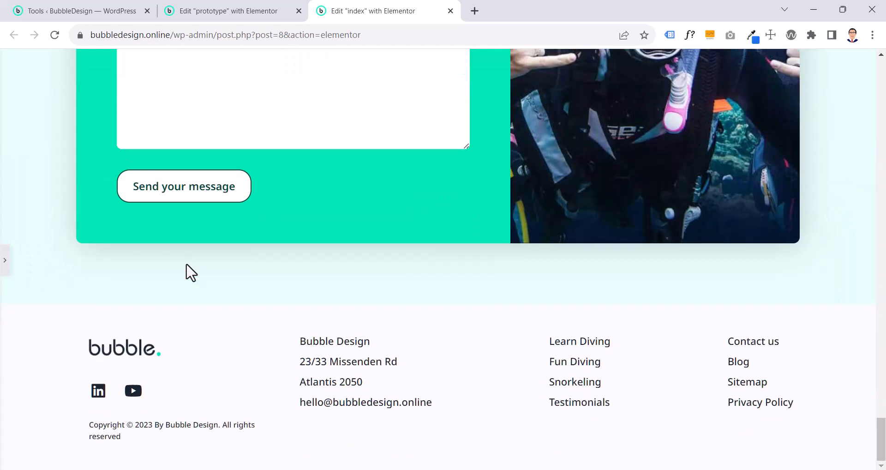
pyautogui.scroll(2, 197, 160)
pyautogui.click(218, 13)
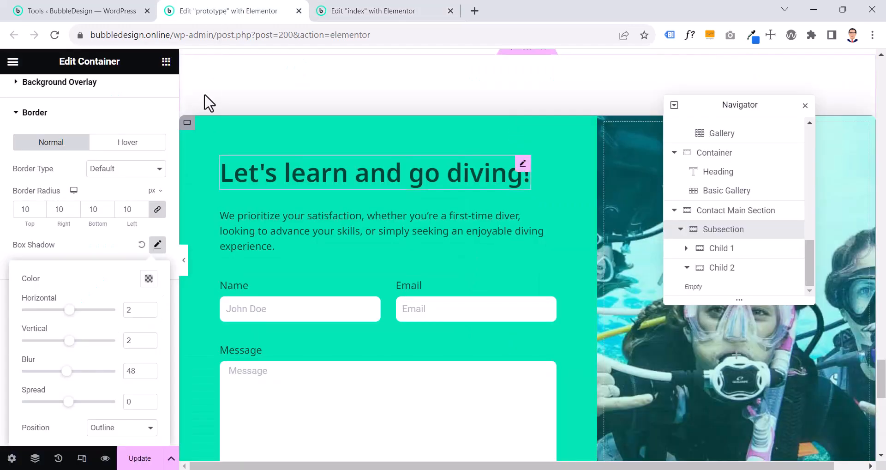
pyautogui.click(186, 258)
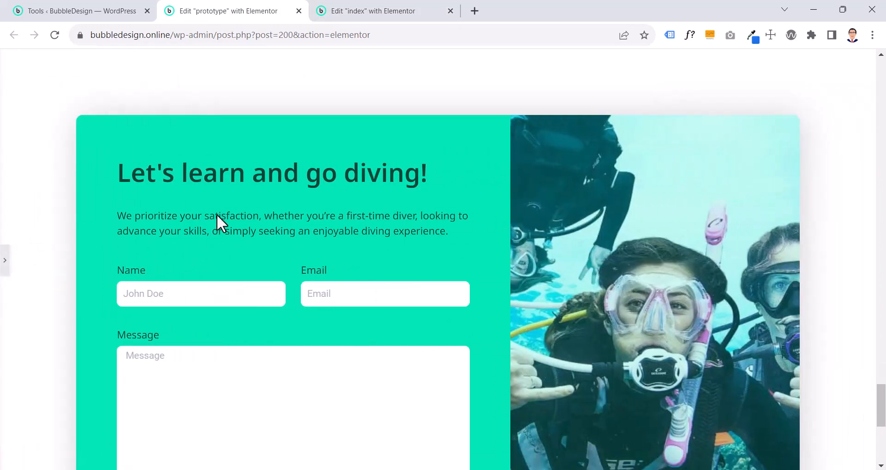
pyautogui.click(368, 13)
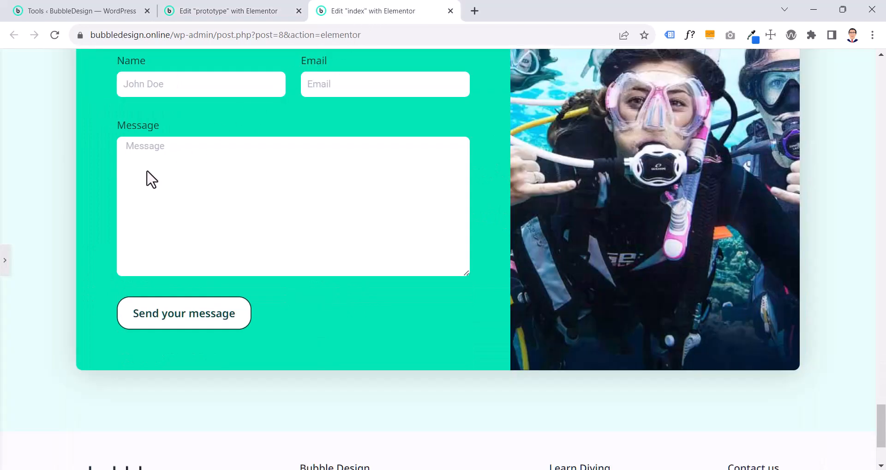
# Change the Contact Main section's background to the white global color
pyautogui.click(6, 272)
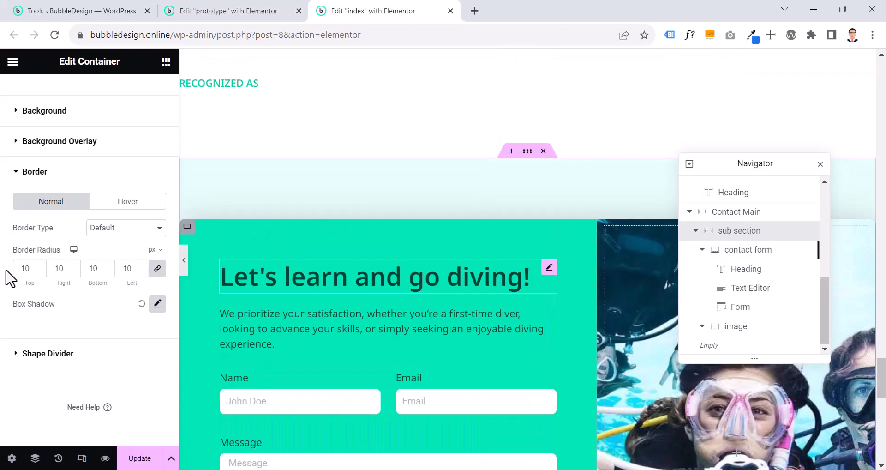
pyautogui.click(527, 152)
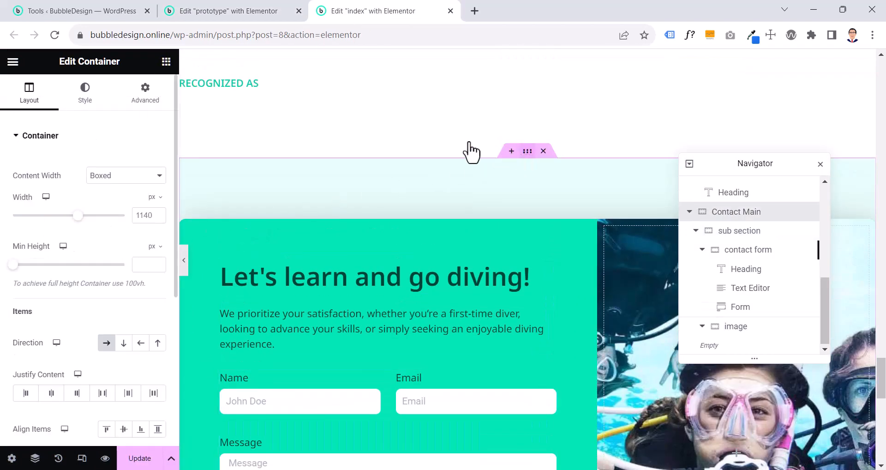
pyautogui.click(85, 96)
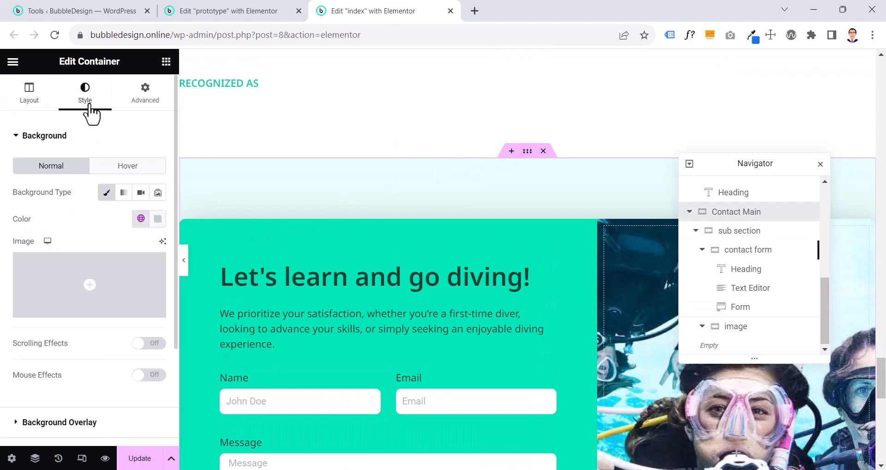
pyautogui.click(147, 221)
pyautogui.scroll(-5, 98, 336)
pyautogui.scroll(1, 92, 353)
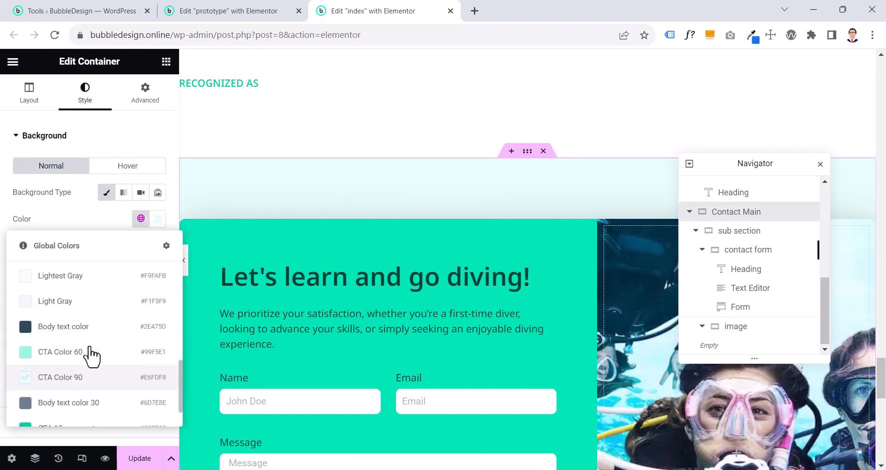
pyautogui.scroll(3, 91, 355)
pyautogui.click(89, 356)
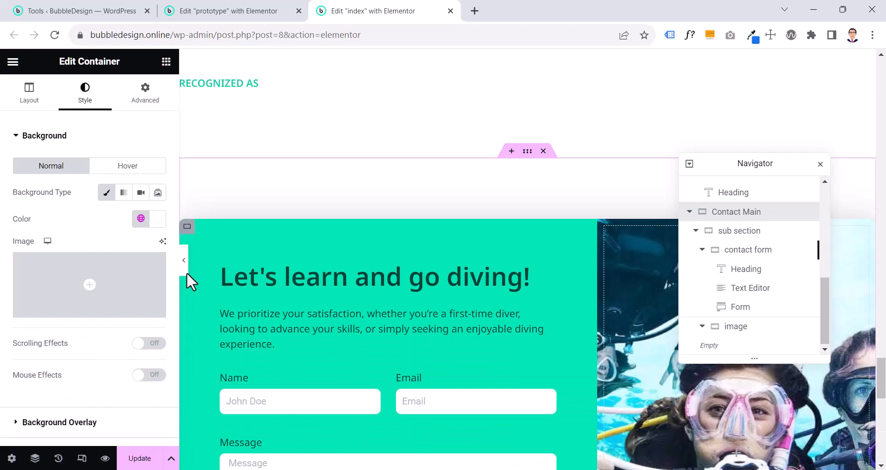
# Examine the finished contact section at full width and compare its form and diver image with the prototype's
pyautogui.click(185, 260)
pyautogui.scroll(-7, 188, 252)
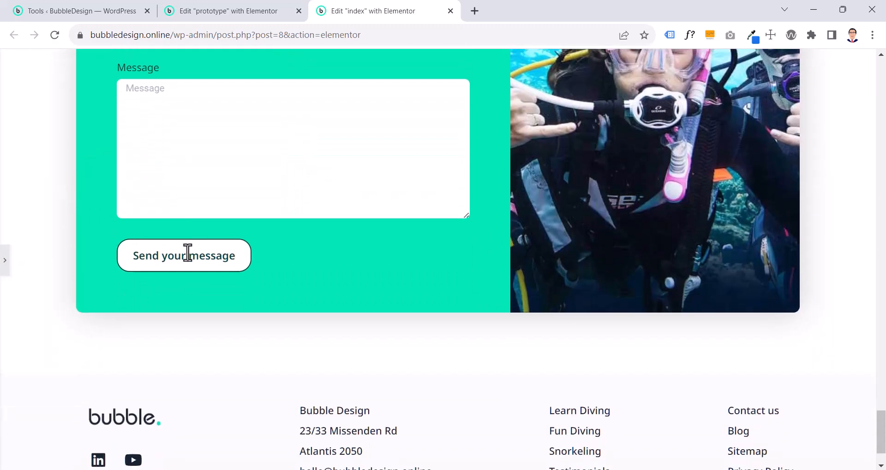
pyautogui.scroll(8, 377, 261)
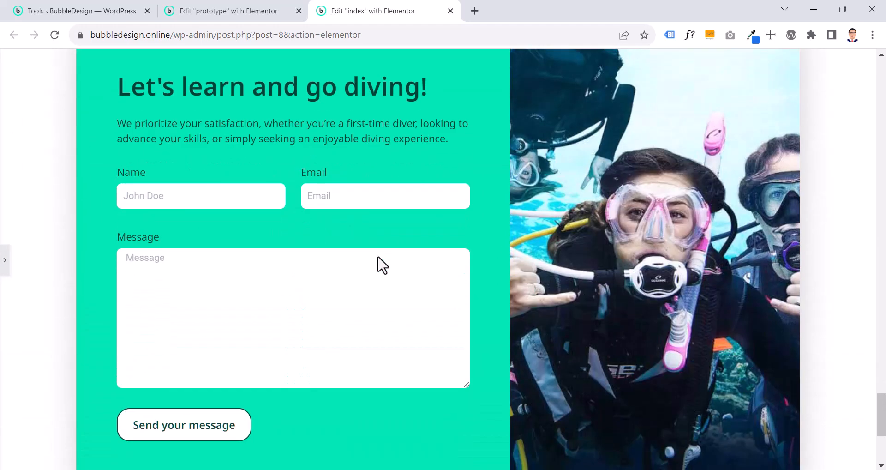
pyautogui.click(194, 12)
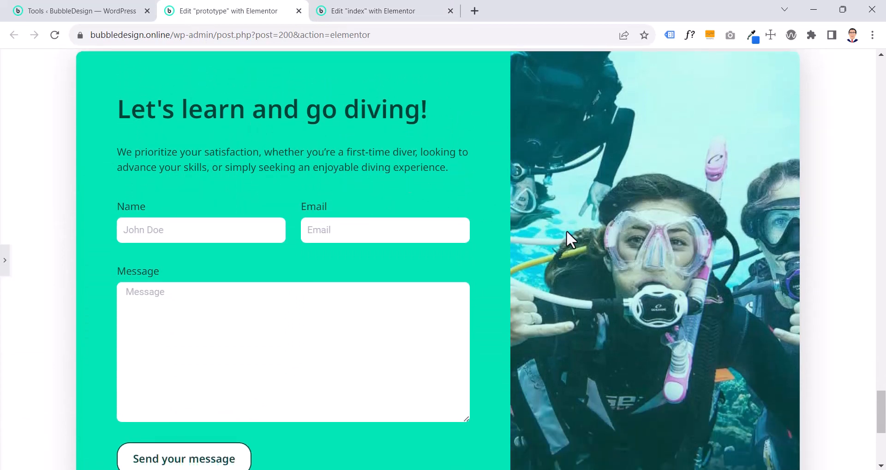
pyautogui.scroll(-3, 566, 230)
pyautogui.scroll(4, 566, 229)
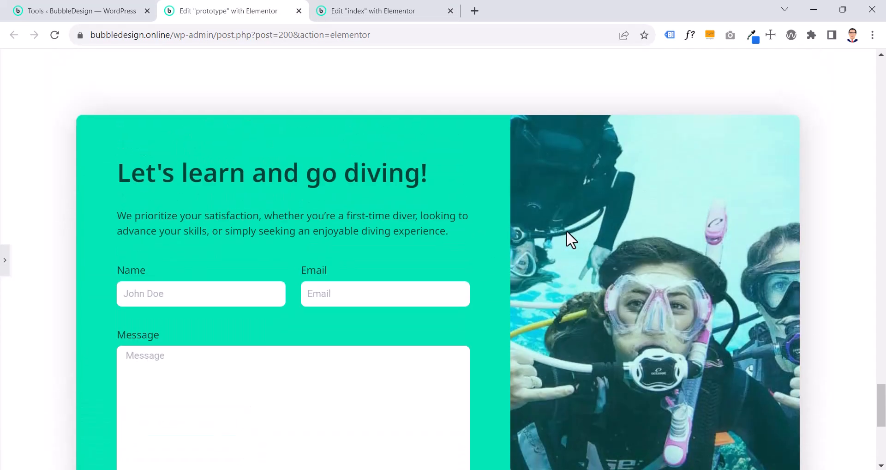
pyautogui.scroll(-6, 566, 230)
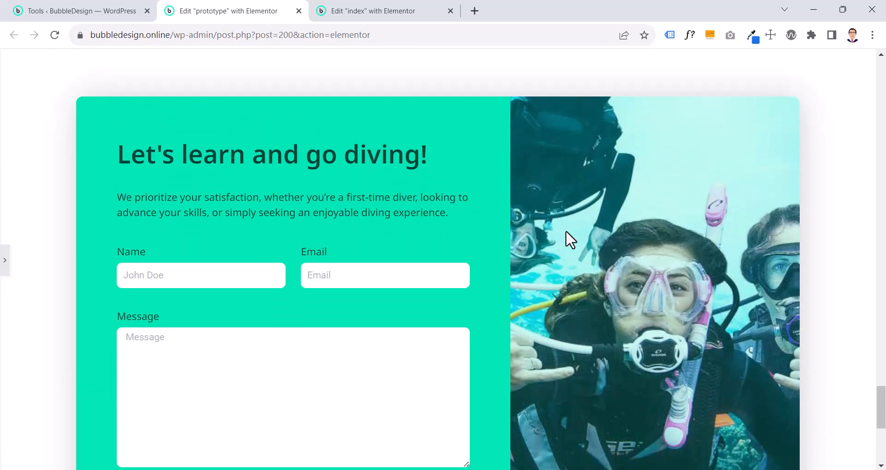
pyautogui.scroll(7, 106, 250)
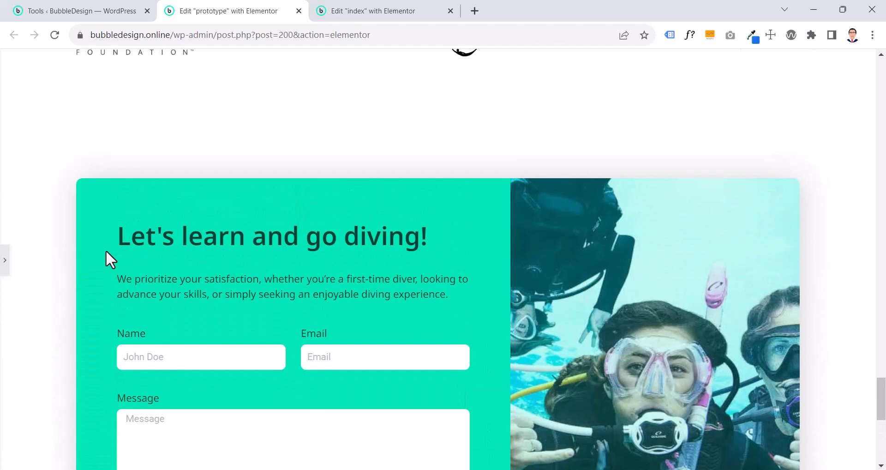
pyautogui.scroll(-3, 106, 250)
pyautogui.scroll(-3, 603, 336)
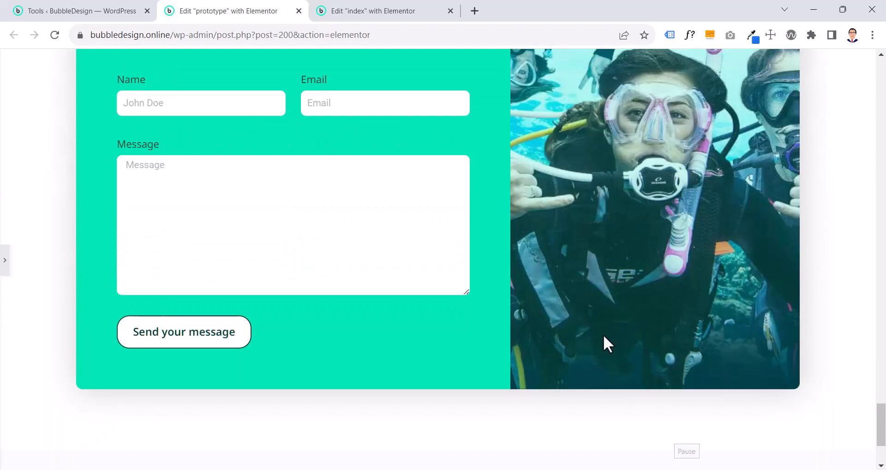